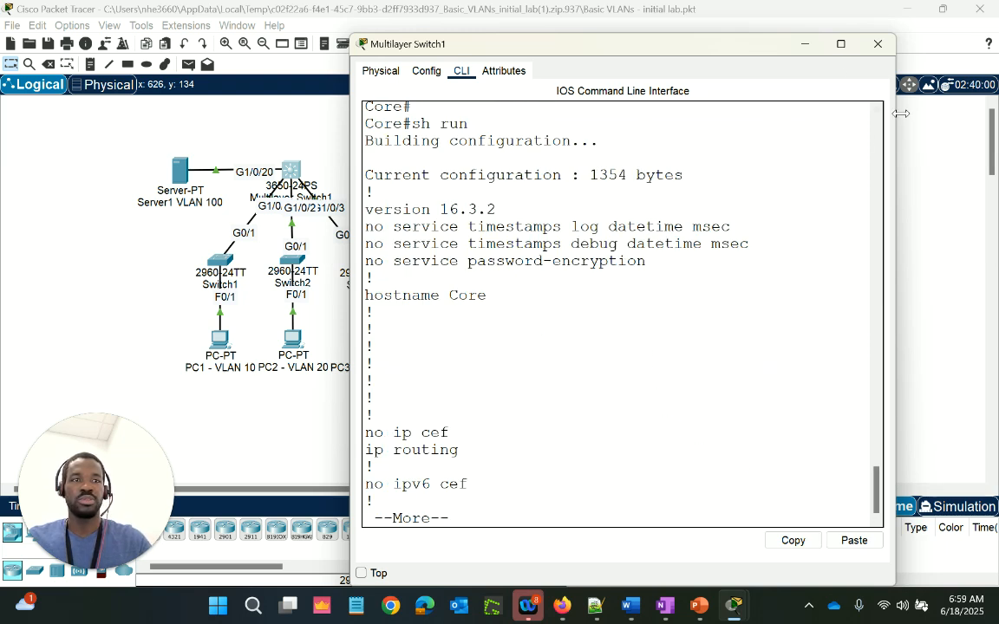
Step: Widen the Multilayer Switch1 window and reposition it so part of the network topology shows beside it
drag(902, 114, 997, 114)
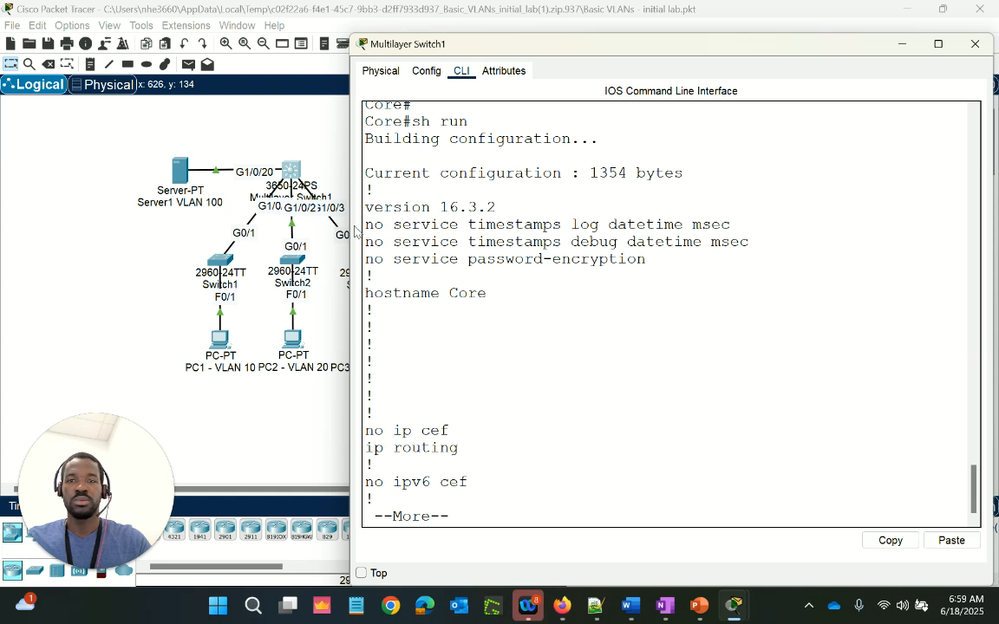
drag(346, 223, 121, 218)
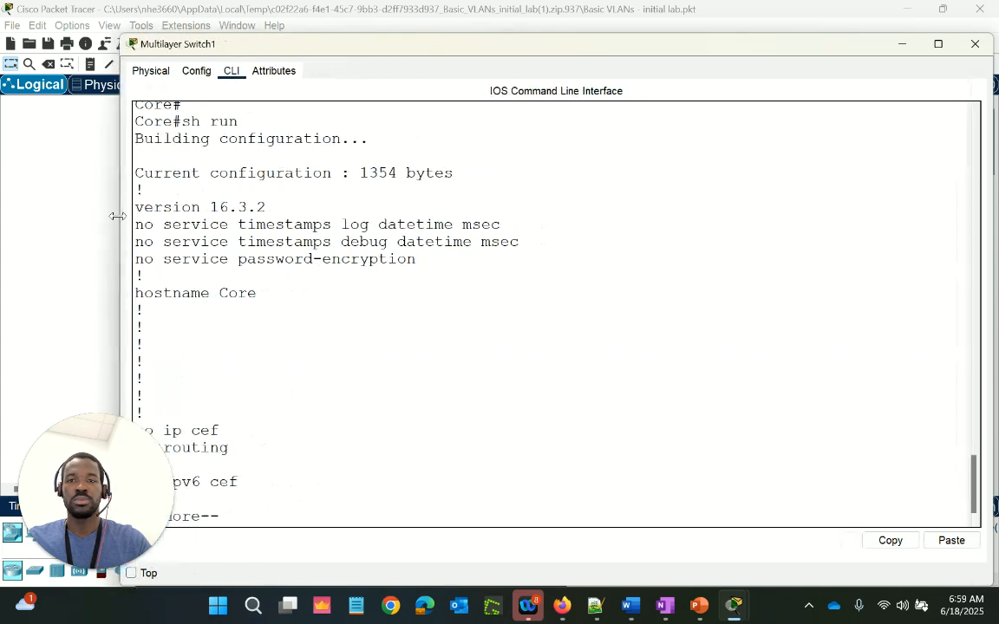
drag(383, 35, 375, 132)
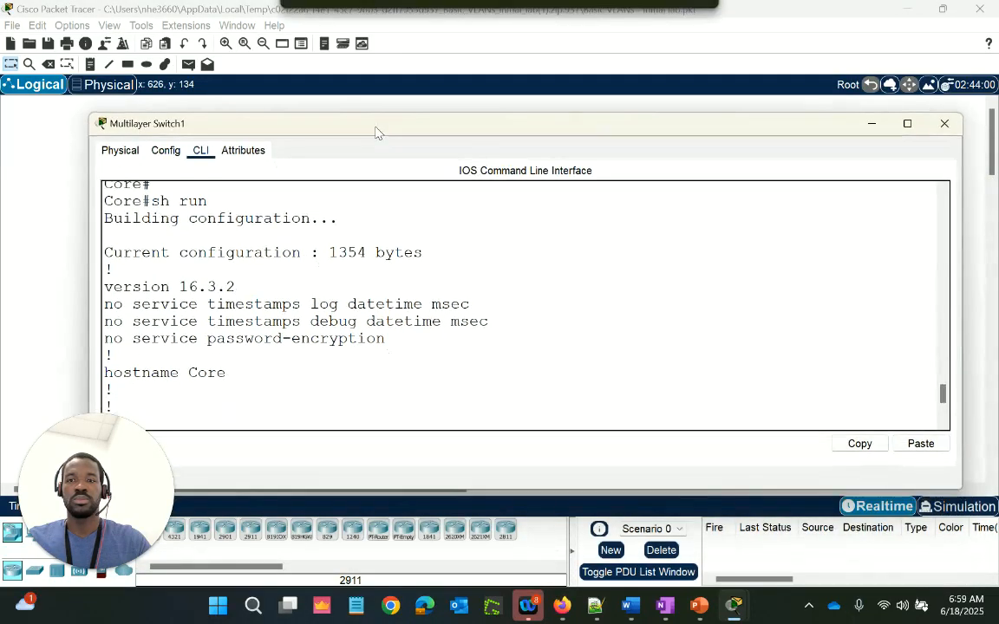
scroll(501, 324, down, 2)
scroll(501, 323, down, 1)
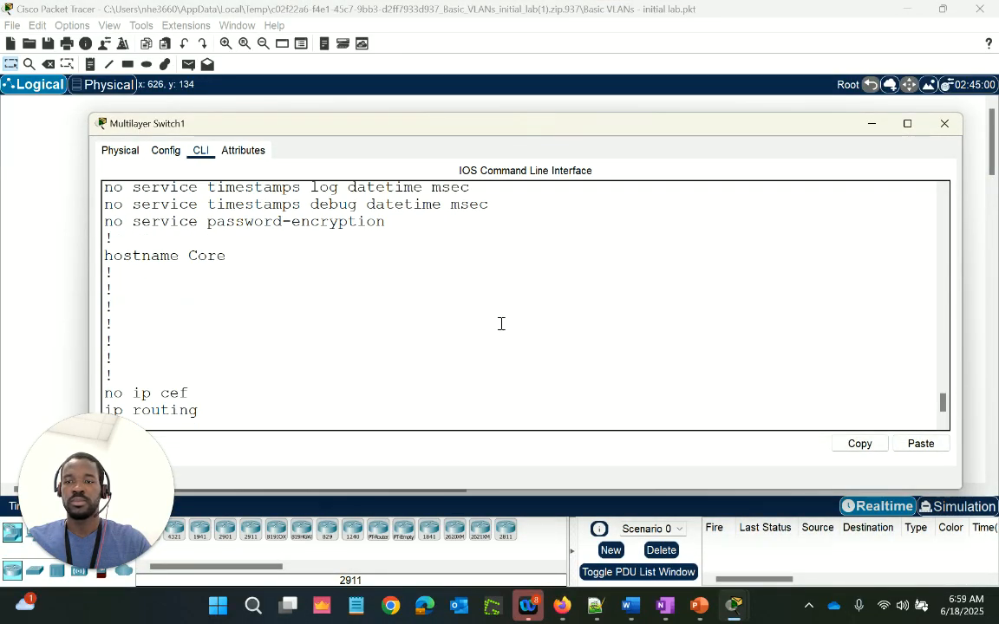
drag(428, 127, 461, 74)
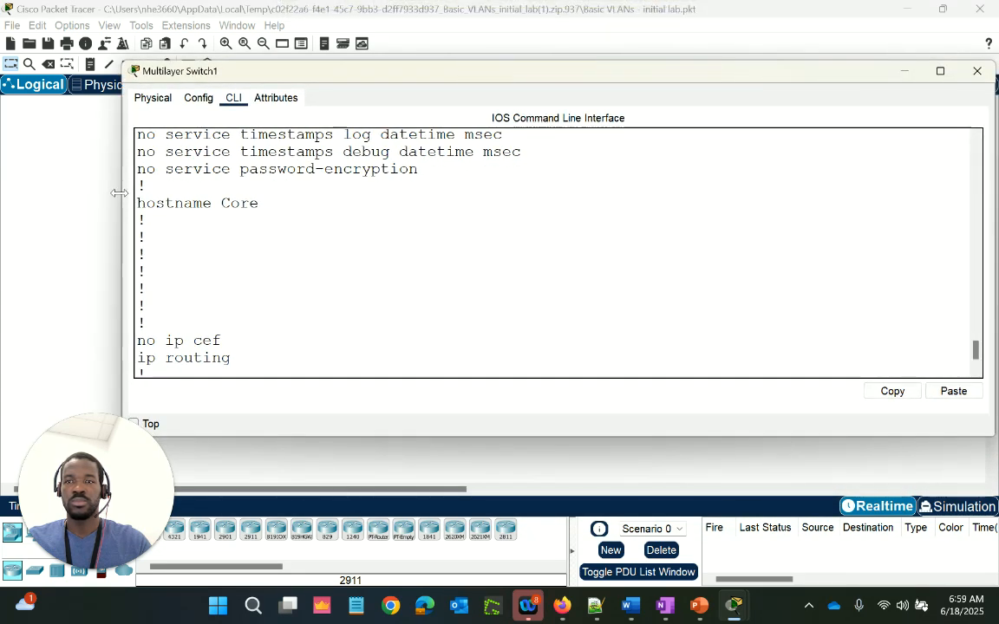
drag(119, 192, 246, 193)
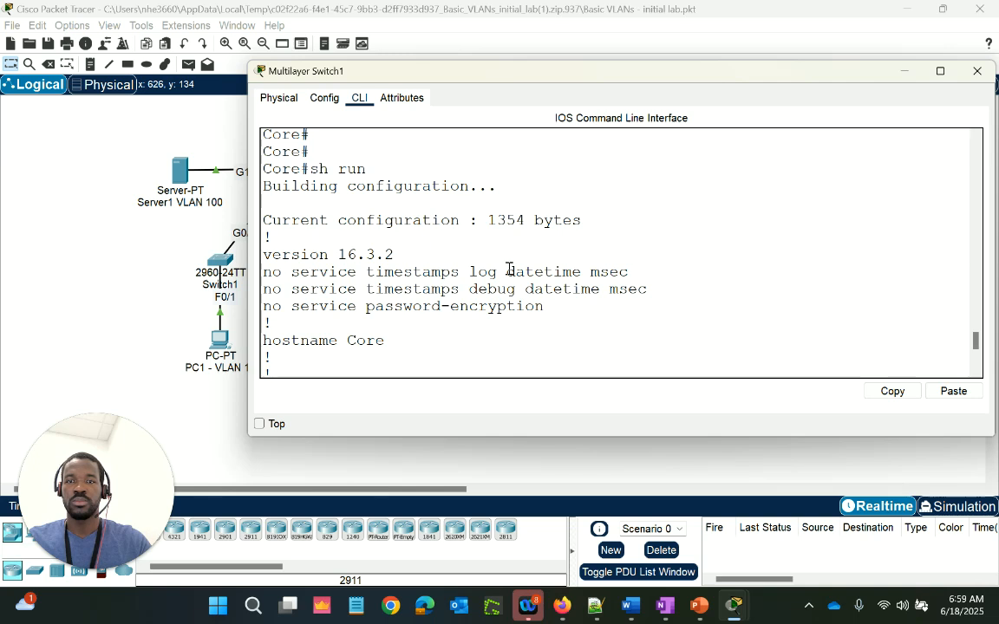
Step: Examine the sh run command, the hostname and the IP routing lines in Core's running configuration
drag(366, 169, 310, 169)
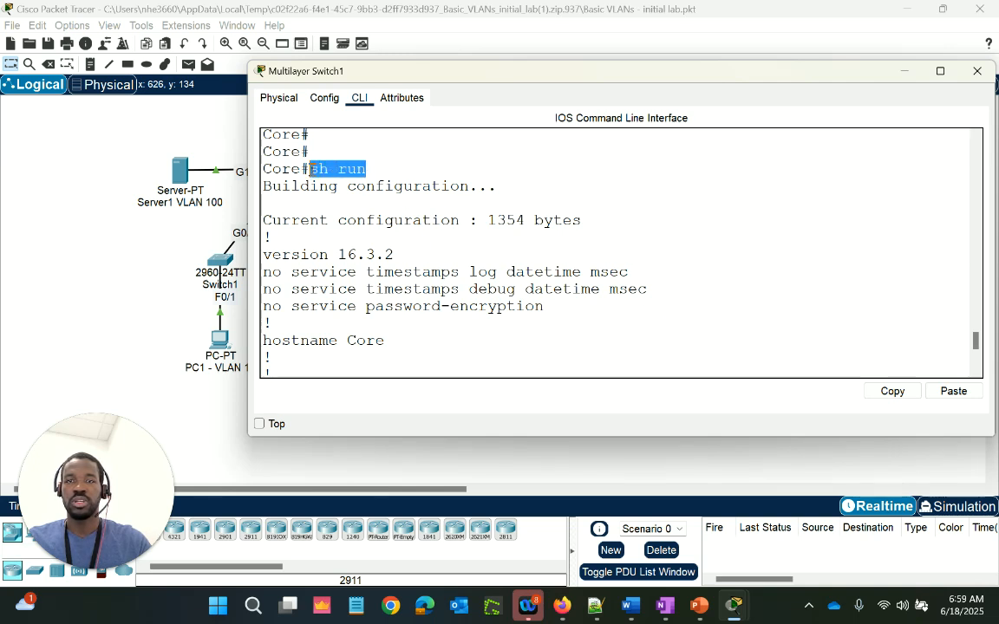
click(644, 254)
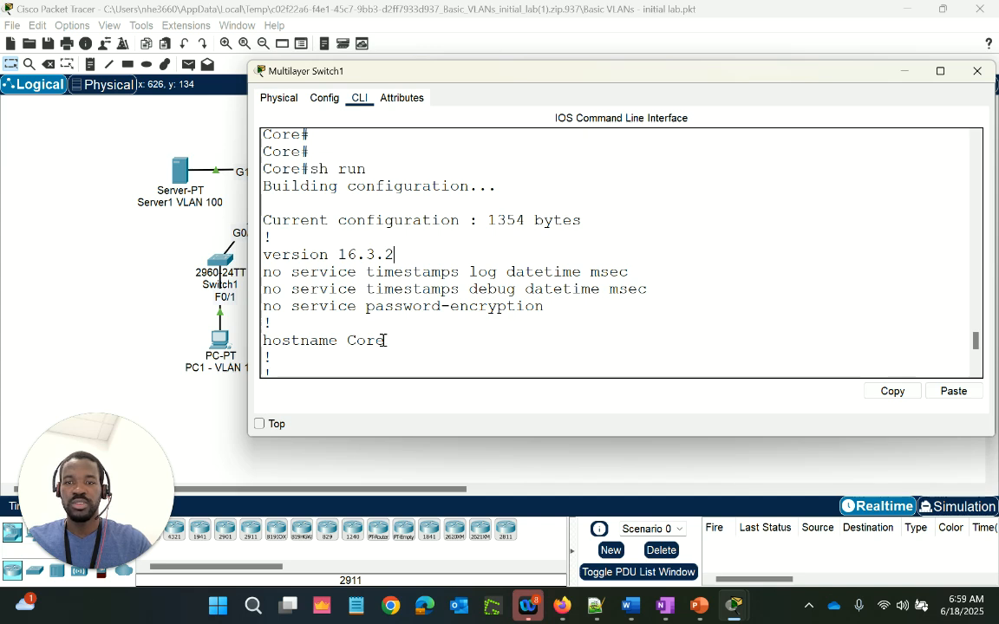
drag(385, 340, 337, 347)
click(611, 321)
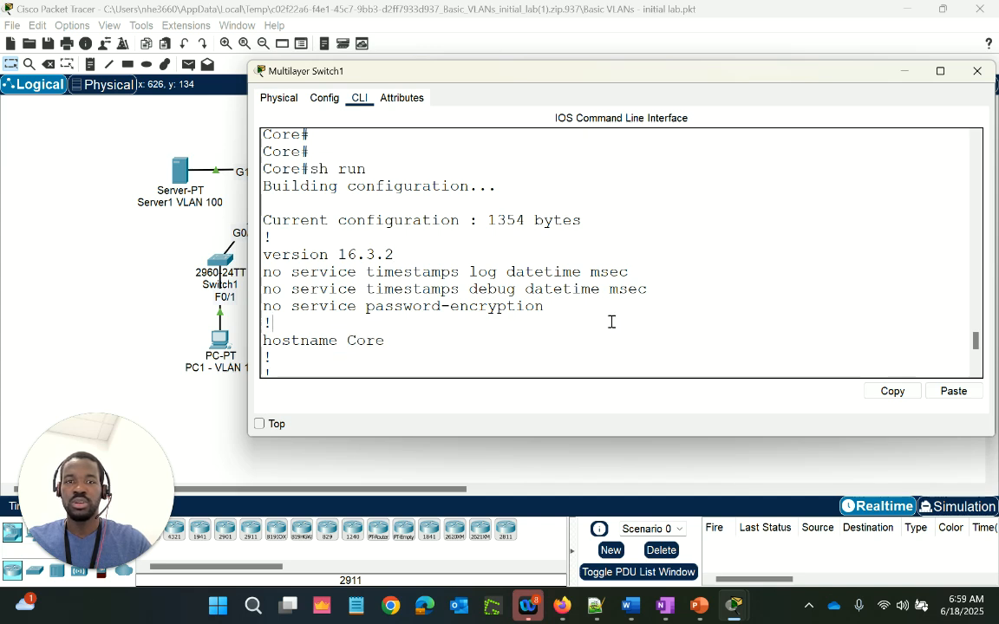
scroll(612, 321, down, 4)
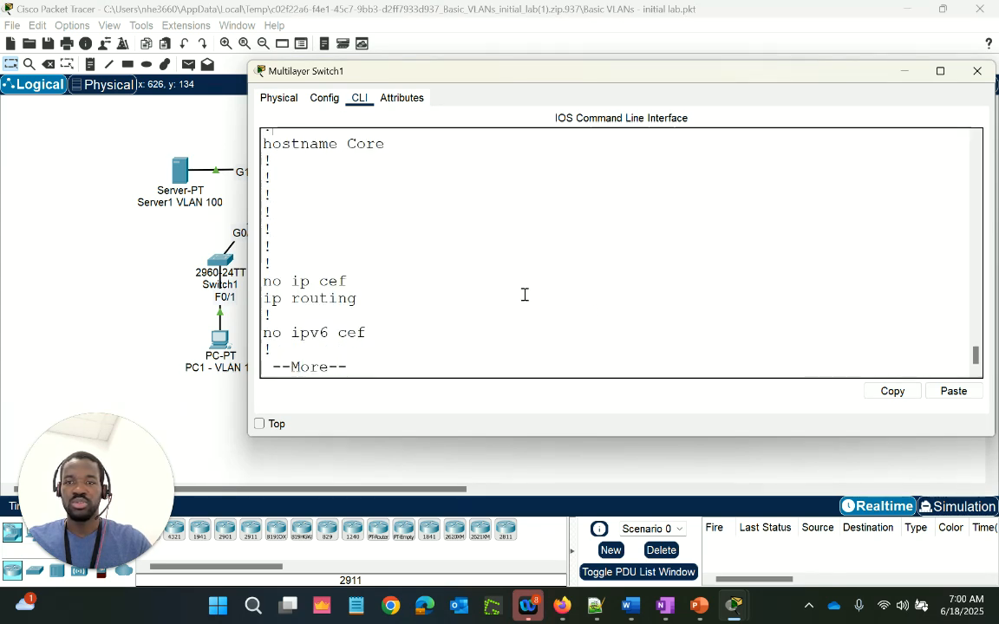
drag(359, 299, 266, 286)
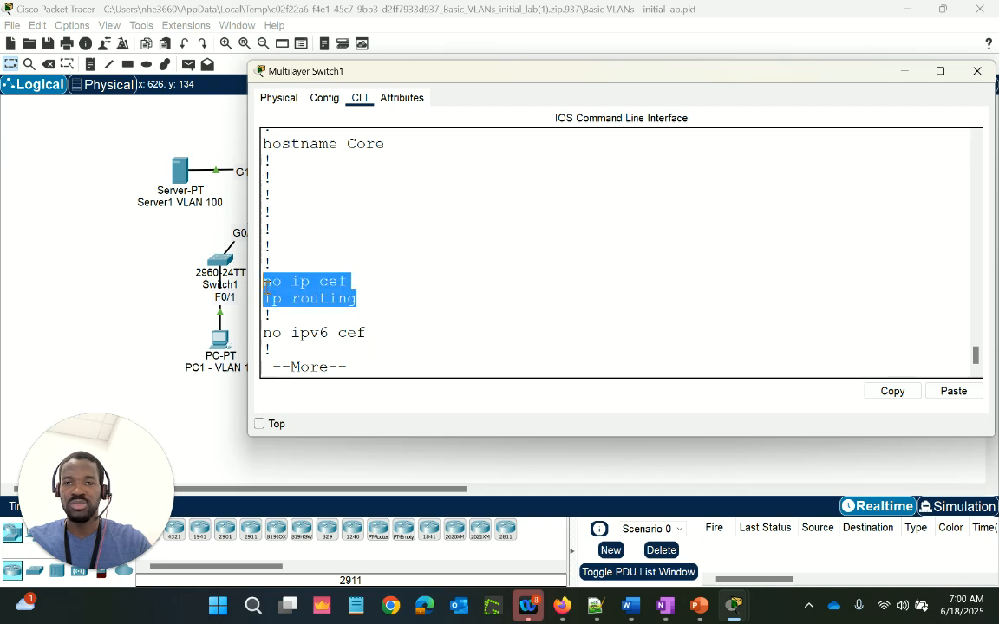
click(479, 334)
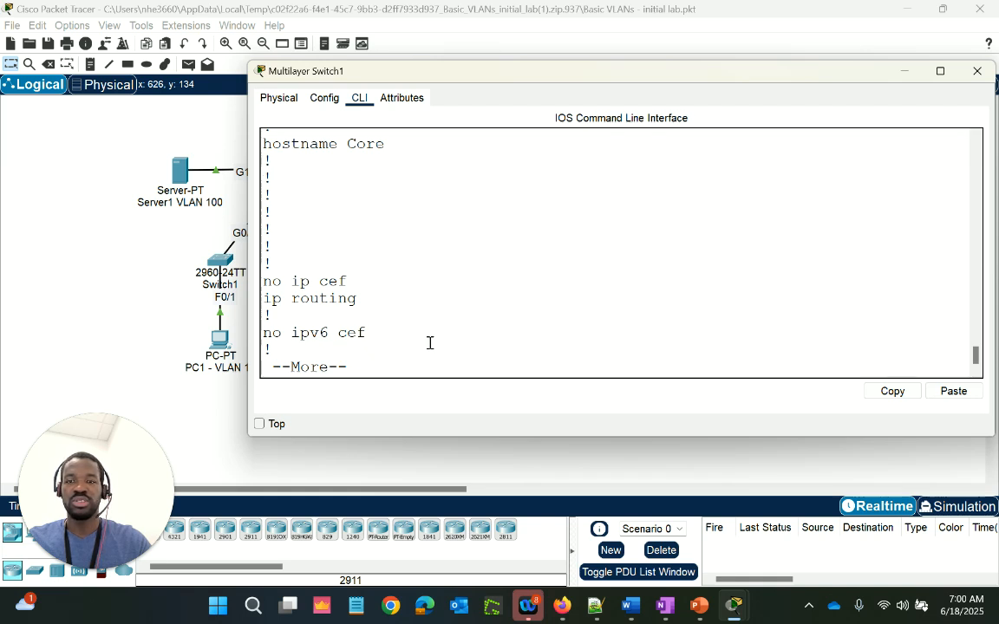
Step: Page through the rest of Core's running configuration, checking the interfaces and the Vlan1 section, and return to the prompt
key(space)
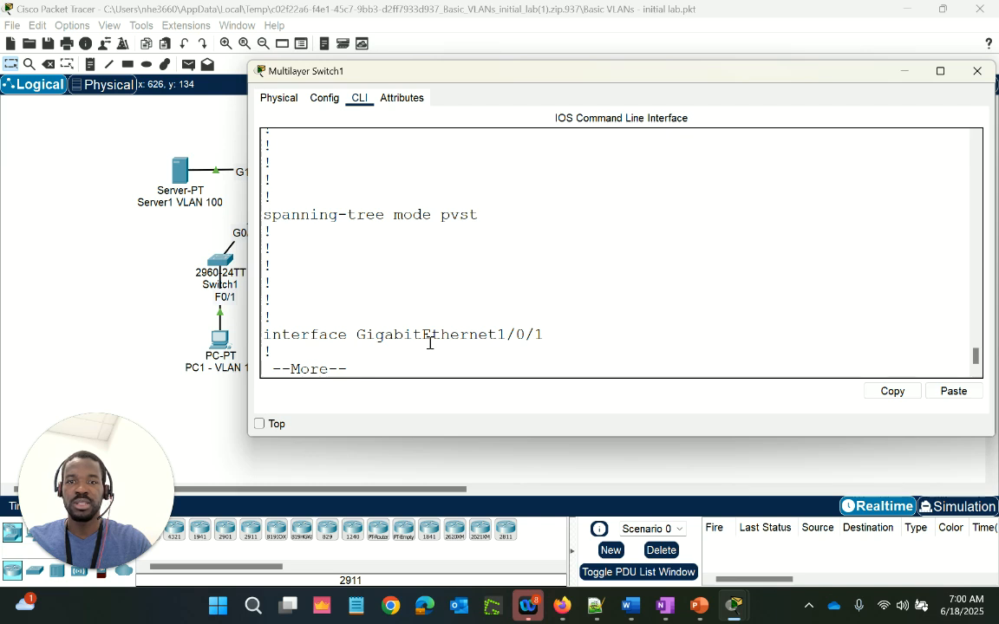
key(space)
scroll(487, 290, up, 2)
scroll(487, 292, up, 3)
scroll(486, 293, down, 4)
key(space)
key(space)
scroll(486, 292, up, 2)
scroll(487, 292, up, 1)
drag(383, 276, 257, 240)
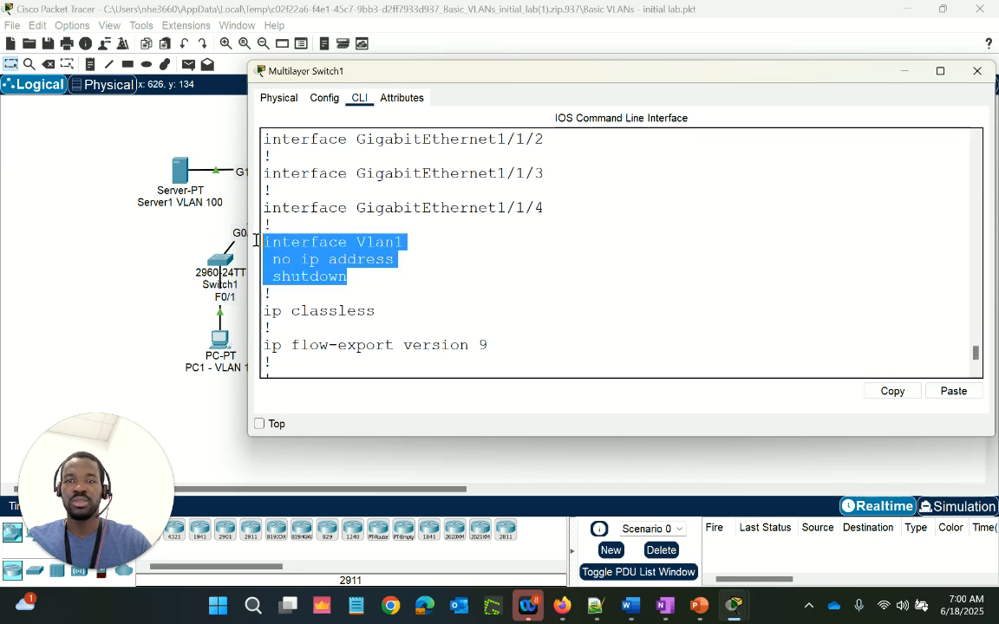
click(598, 333)
scroll(598, 333, down, 3)
key(space)
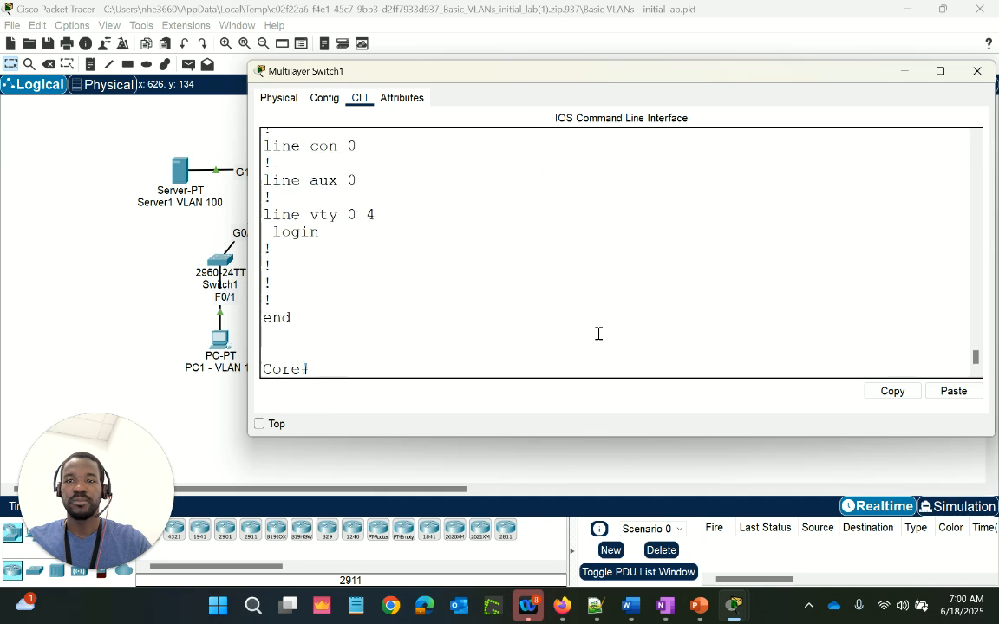
key(Return)
key(Return)
key(Return)
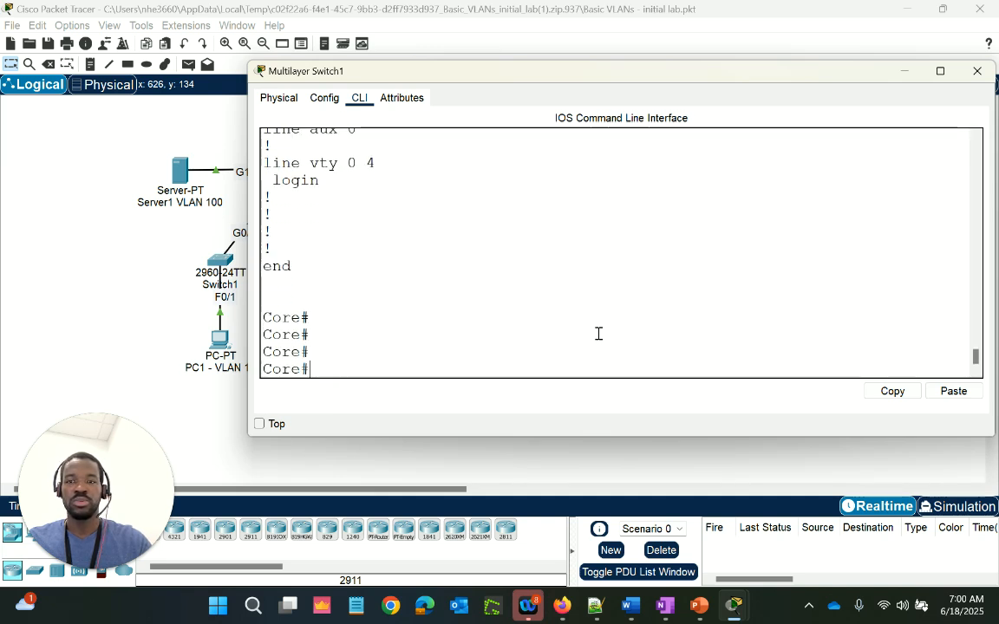
Step: Enter global configuration mode on Core with conf t and enable Layer 3 routing with ip routing
text(conf t)
key(Return)
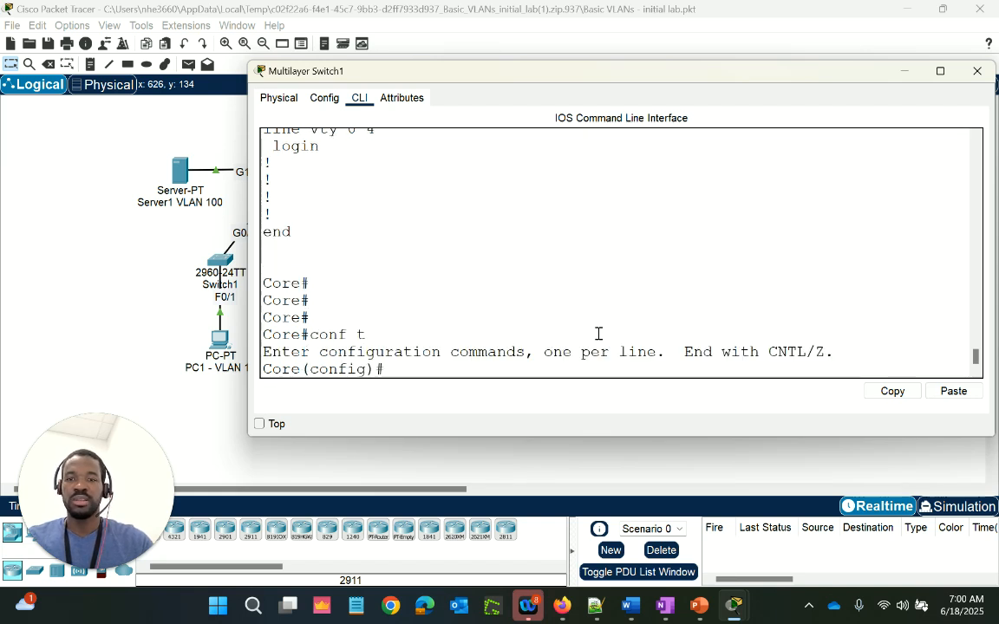
key(Return)
key(Return)
text(ip)
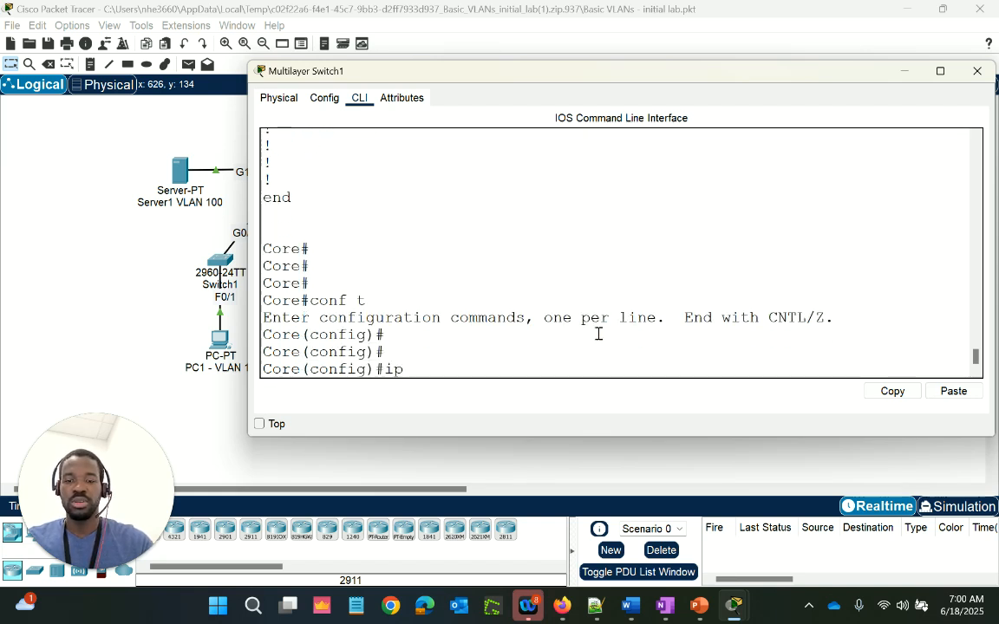
key(BackSpace)
key(BackSpace)
text(ip routt)
key(BackSpace)
text(in)
key(BackSpace)
key(BackSpace)
text(inh)
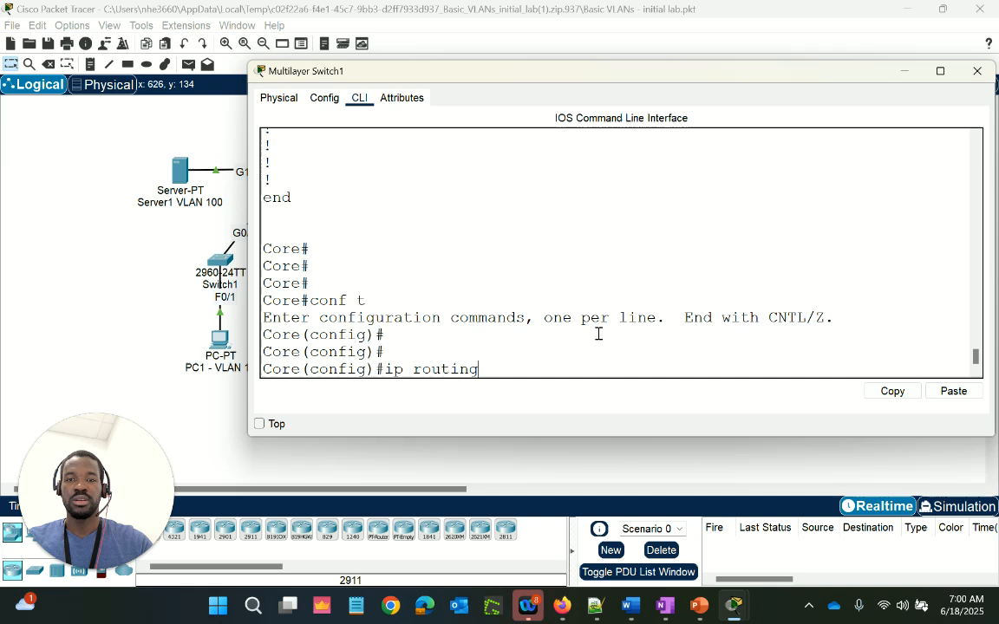
key(Return)
key(Return)
key(Return)
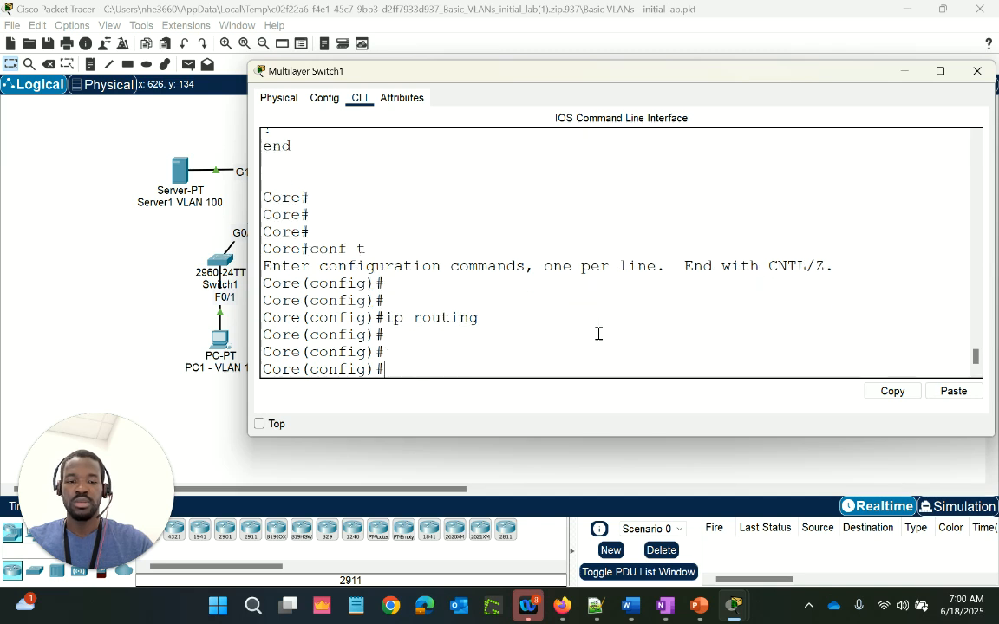
Step: Leave configuration mode on Core with end and return to the privileged prompt
text(end)
key(Return)
key(Return)
key(Return)
key(Return)
key(Return)
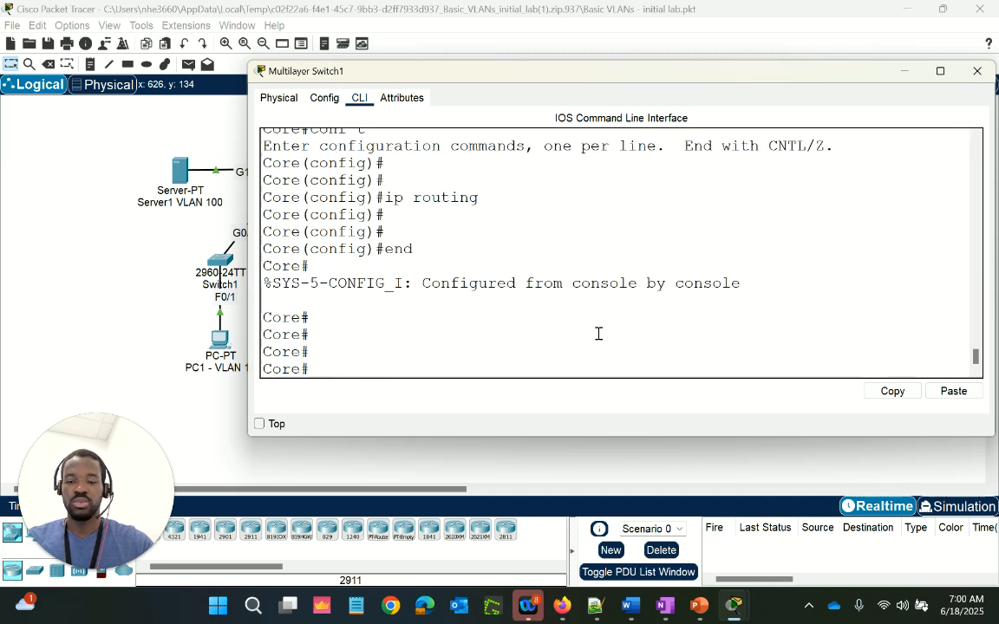
Step: Display Core's running configuration again with sh run and page through to its end
text(sh)
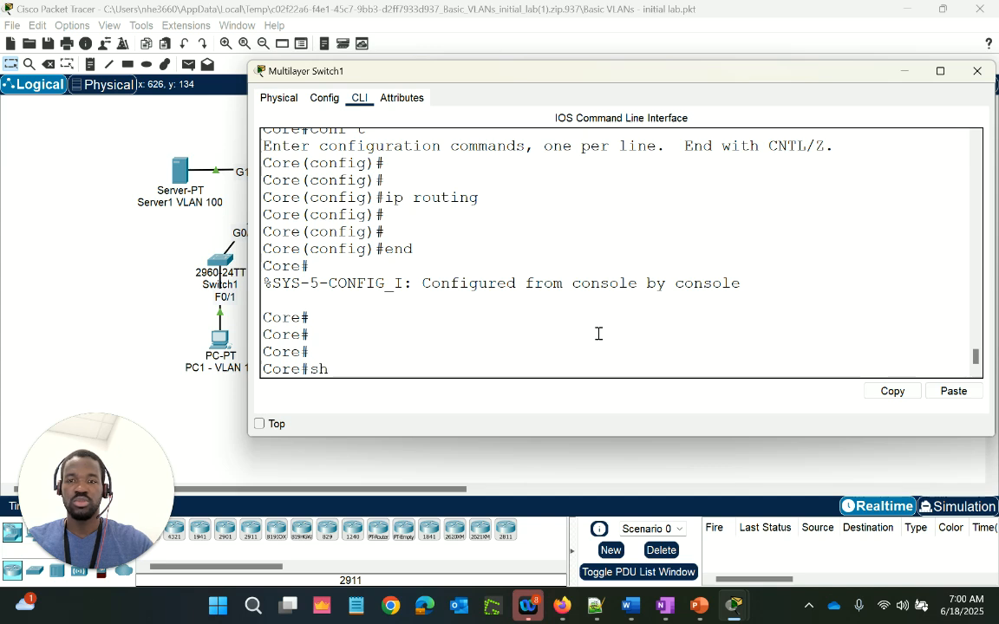
text( run)
key(Return)
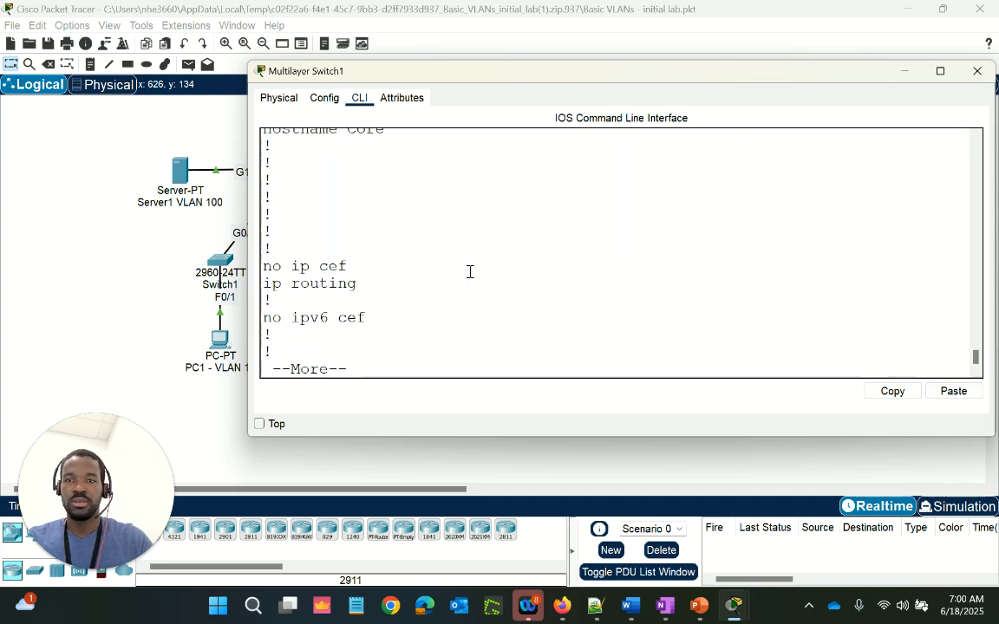
key(space)
key(space)
key(space)
key(space)
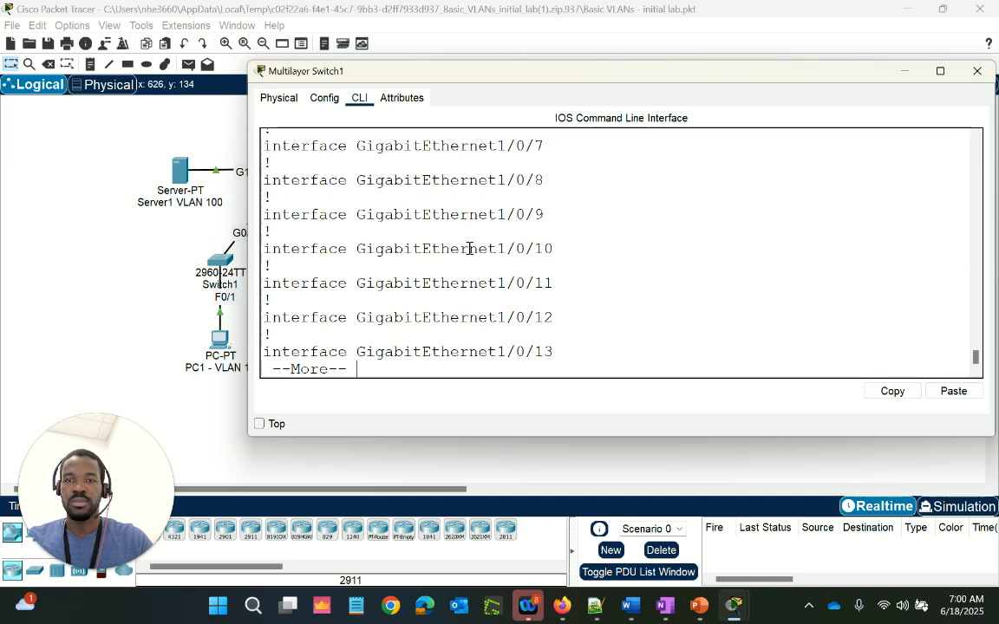
key(Return)
key(Return)
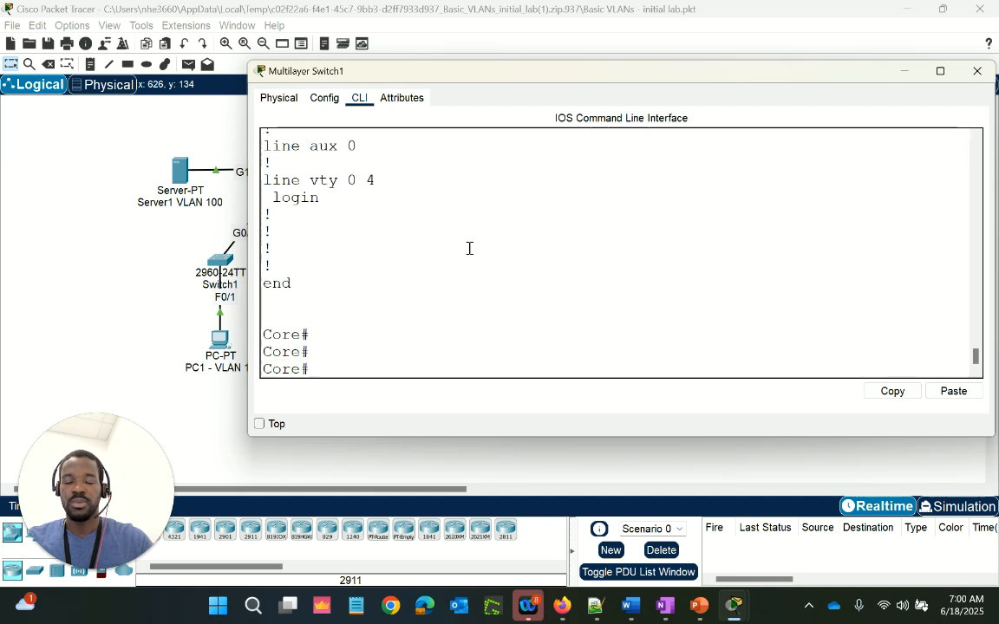
Step: Display the VLAN summary with sh vlan br and examine the default VLAN 1 entry
key(BackSpace)
text(sh vlan br)
key(Return)
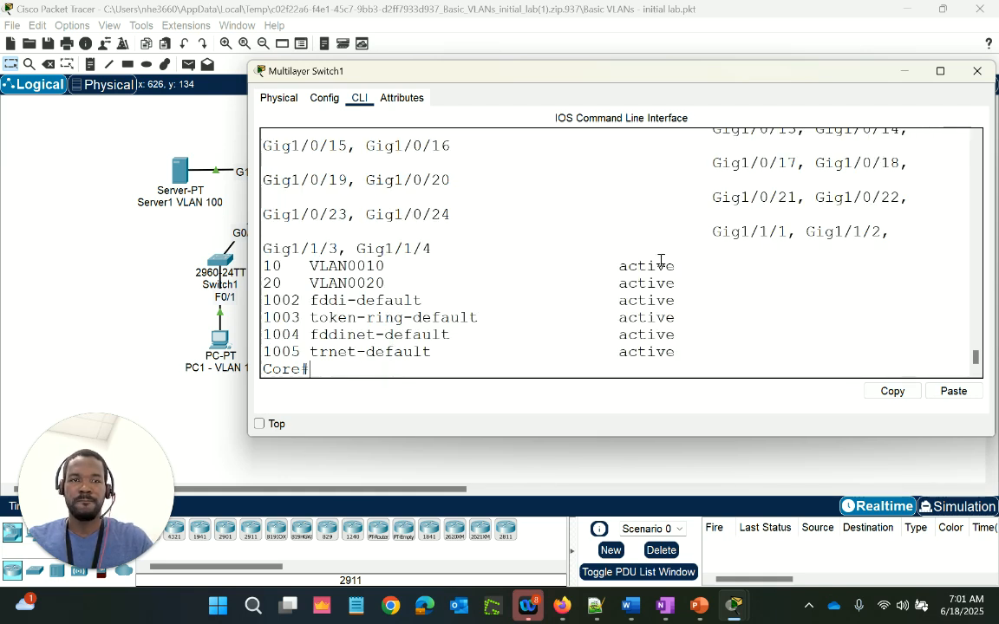
scroll(661, 261, up, 3)
scroll(661, 261, up, 3)
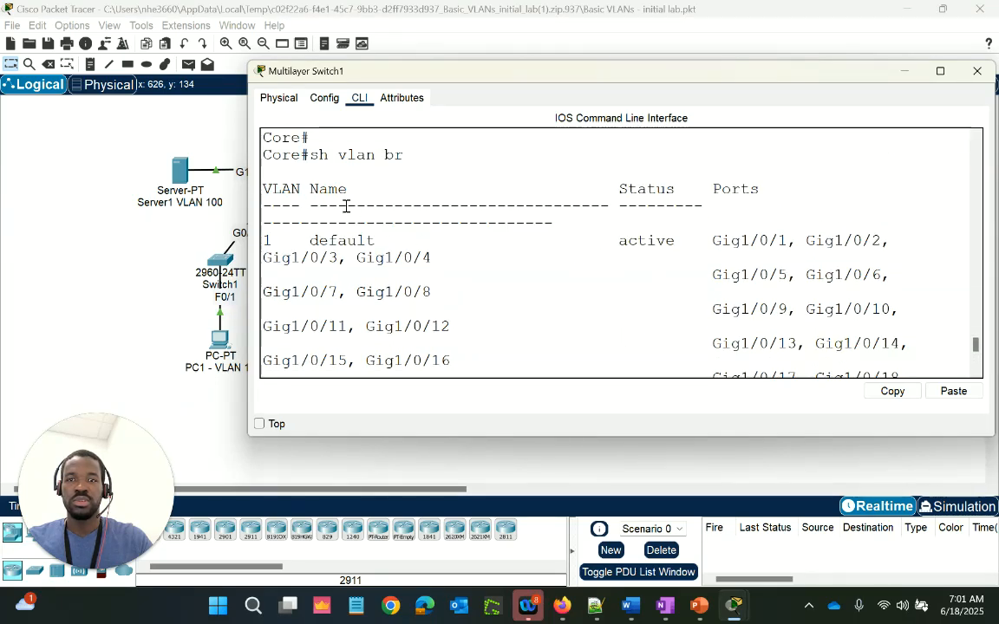
drag(264, 241, 583, 232)
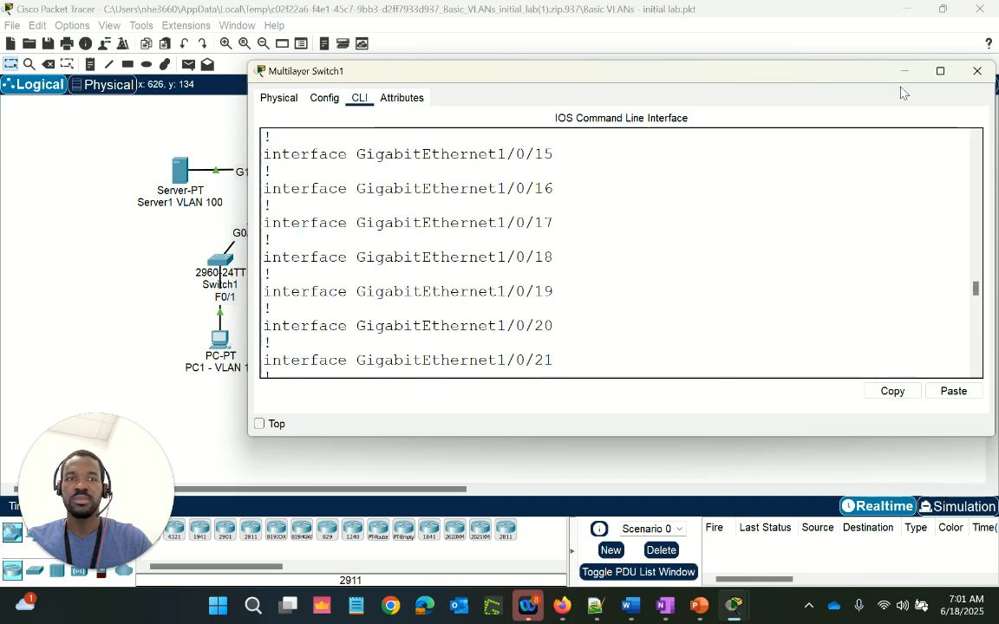
Step: Maximize the switch's window and review the running configuration and the ports assigned to VLAN 1
click(940, 72)
scroll(575, 281, up, 15)
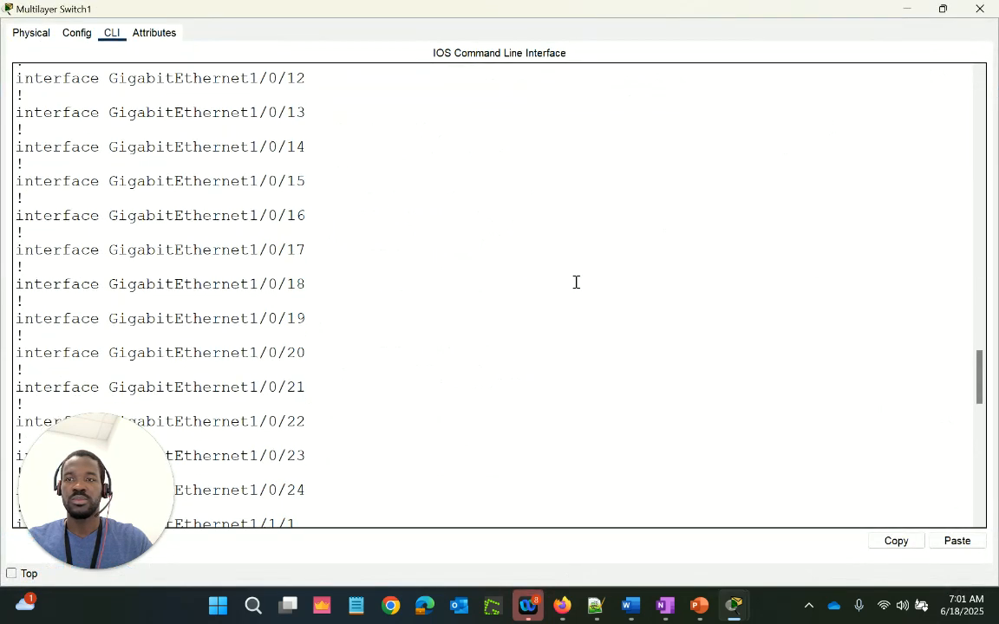
scroll(575, 281, up, 10)
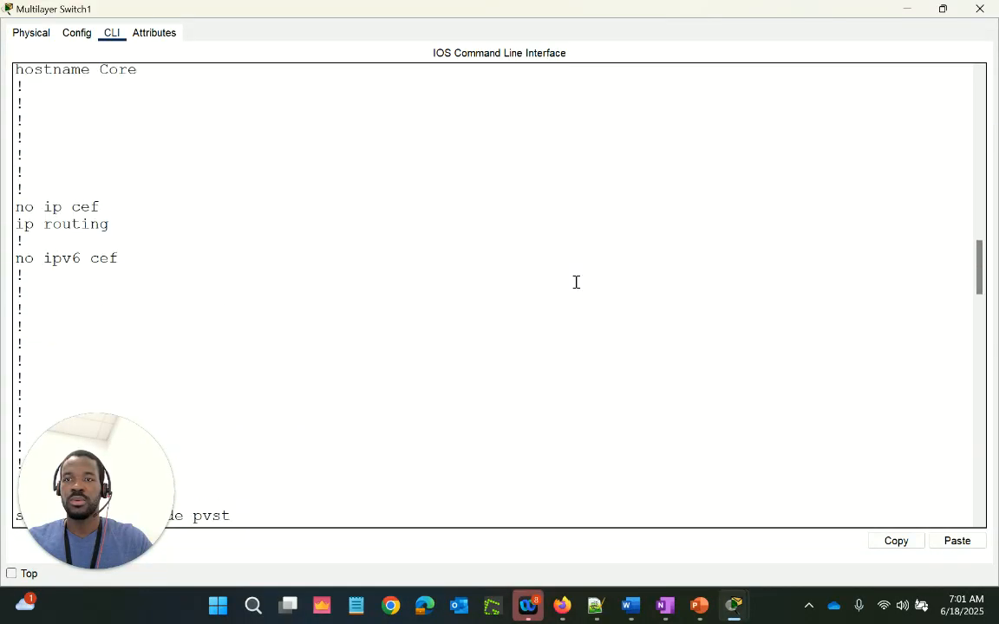
scroll(575, 281, down, 3)
scroll(576, 282, down, 20)
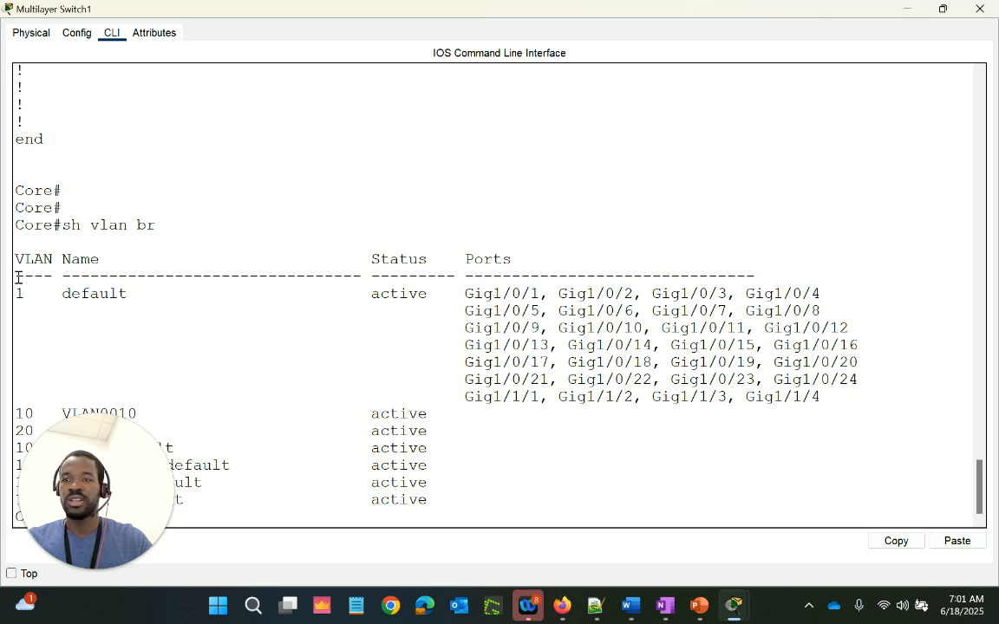
drag(26, 294, 540, 295)
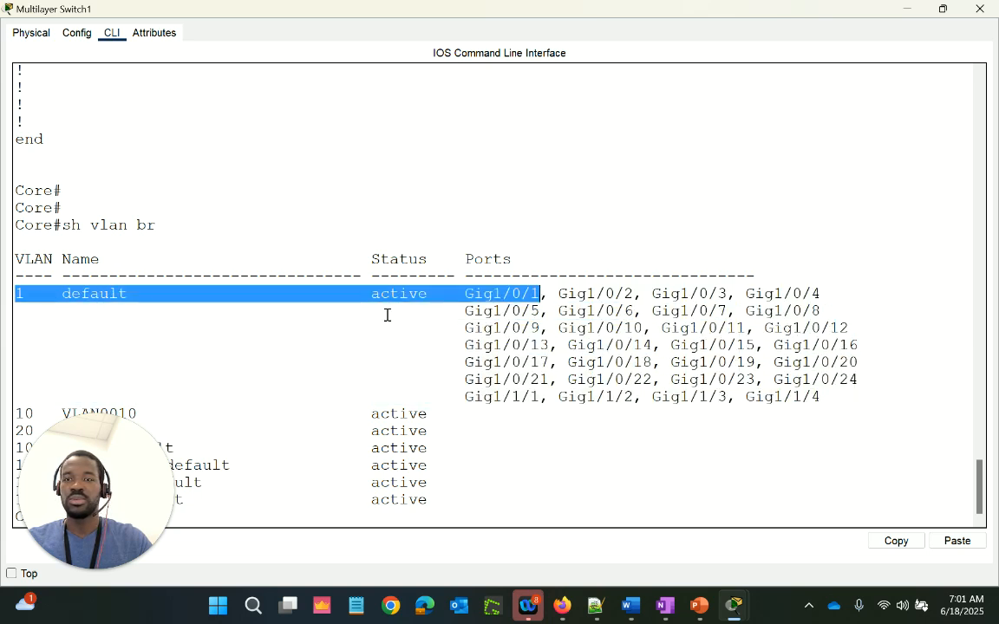
Step: Restore the switch's window to its smaller size beside the topology and review the VLAN summary down to the prompt
drag(250, 17, 586, 103)
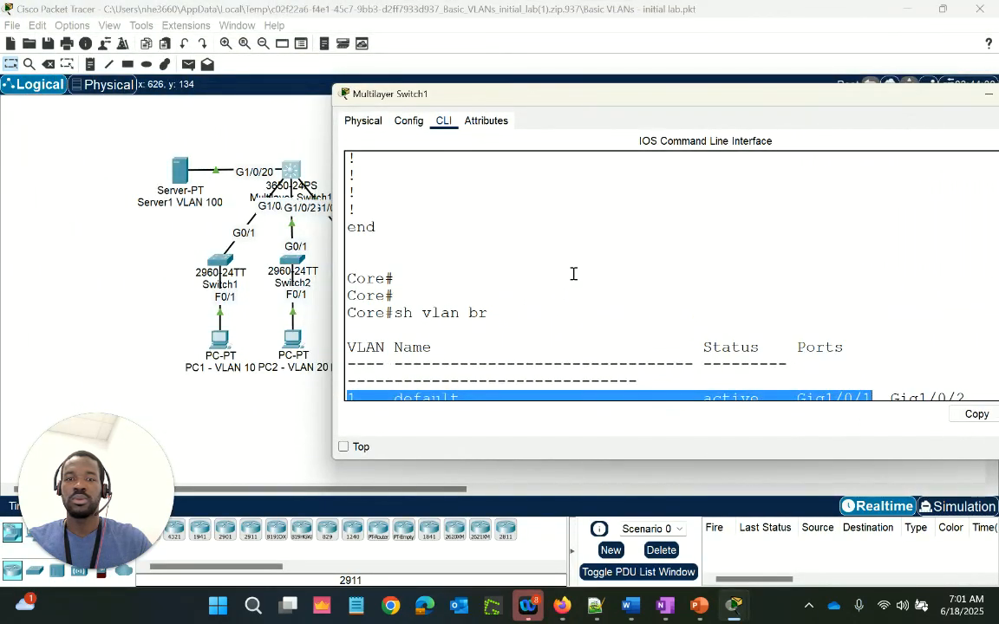
scroll(573, 274, down, 6)
scroll(573, 274, up, 4)
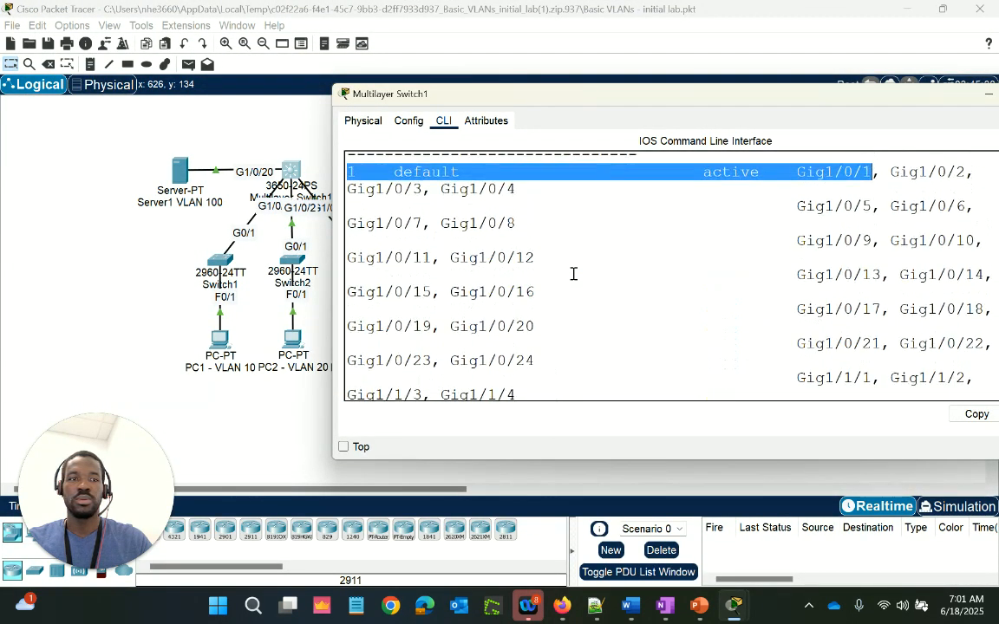
scroll(574, 274, up, 1)
scroll(573, 274, down, 3)
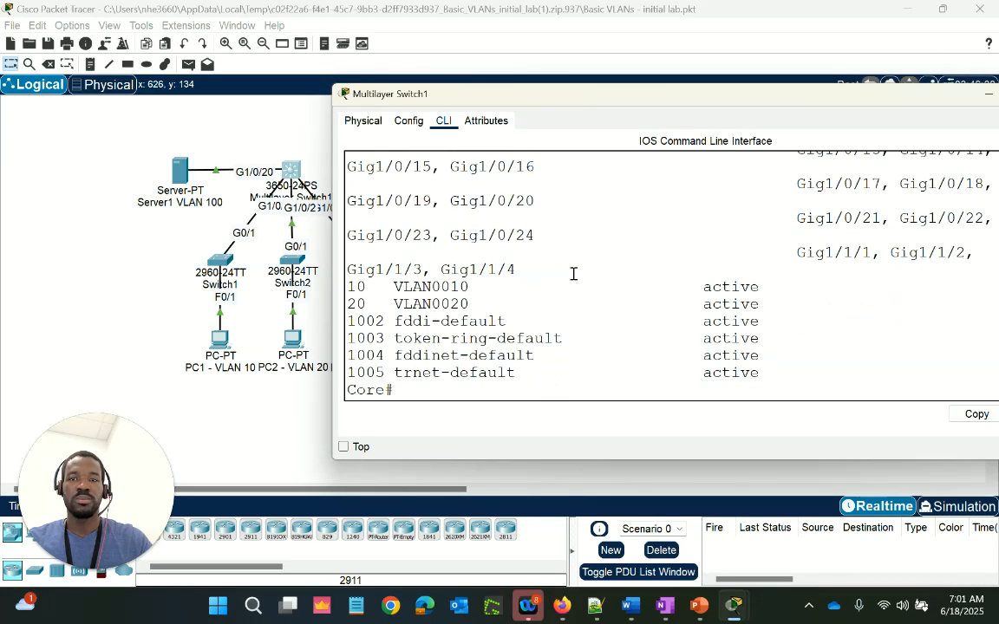
Step: Examine the VLAN 10 and VLAN 20 entries in Core's VLAN summary
drag(351, 288, 804, 307)
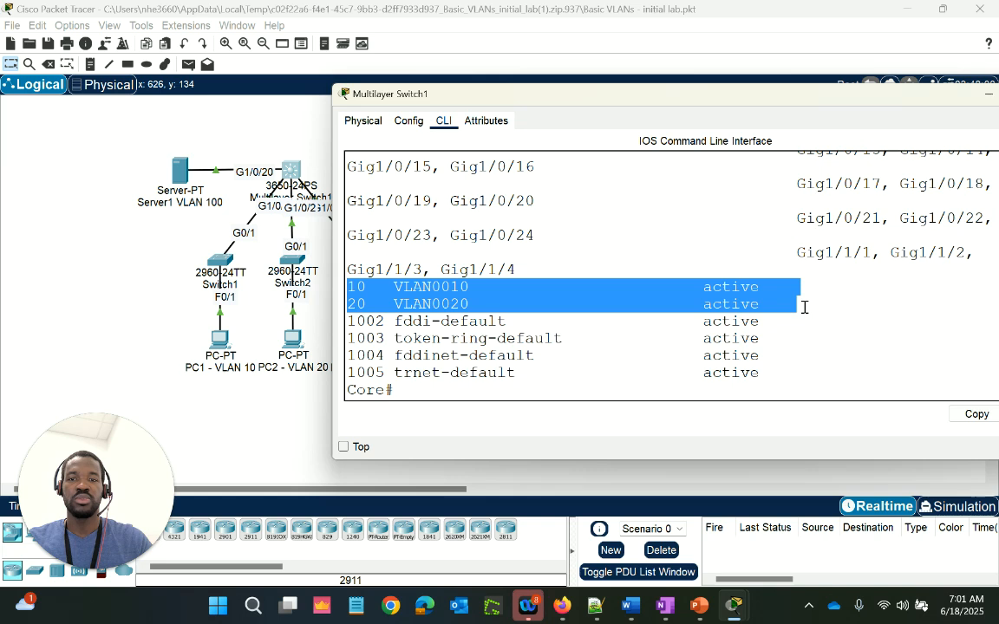
click(537, 392)
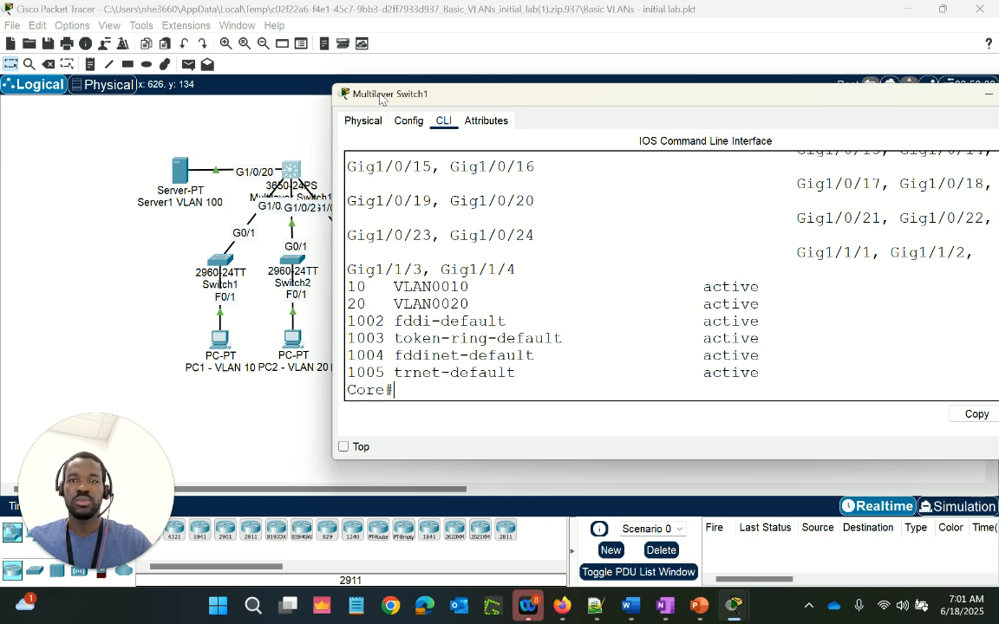
drag(379, 99, 279, 61)
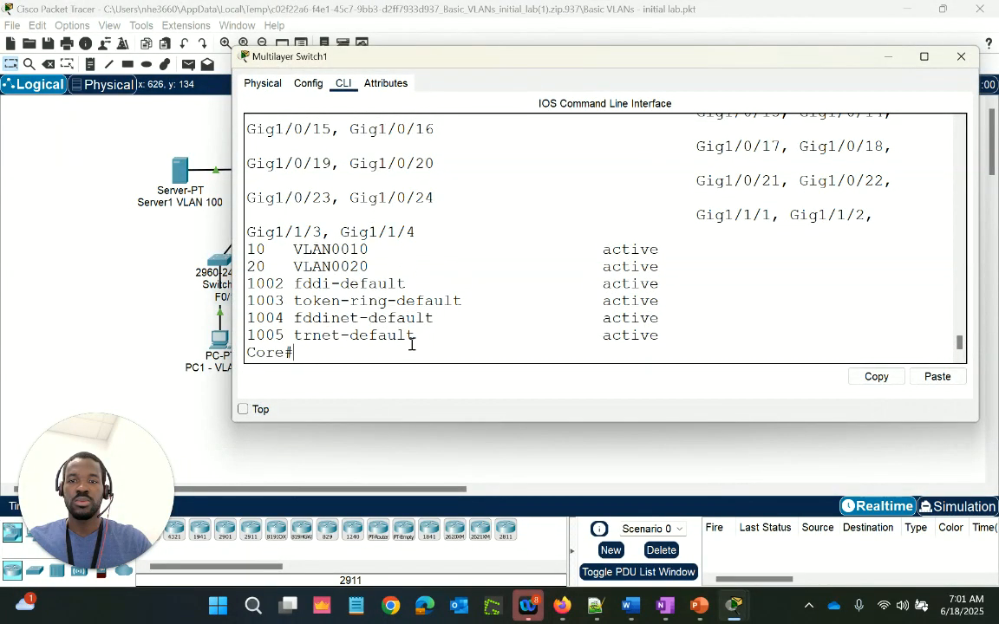
Step: Enter global configuration mode on Core with conf t and define VLAN 10
key(Return)
key(Return)
text(conf t)
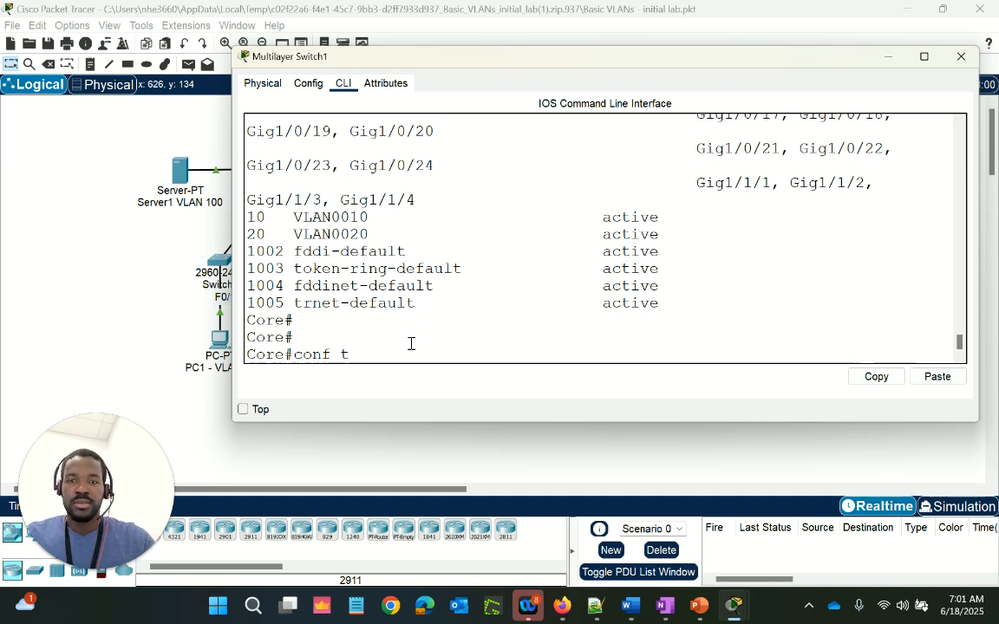
key(Return)
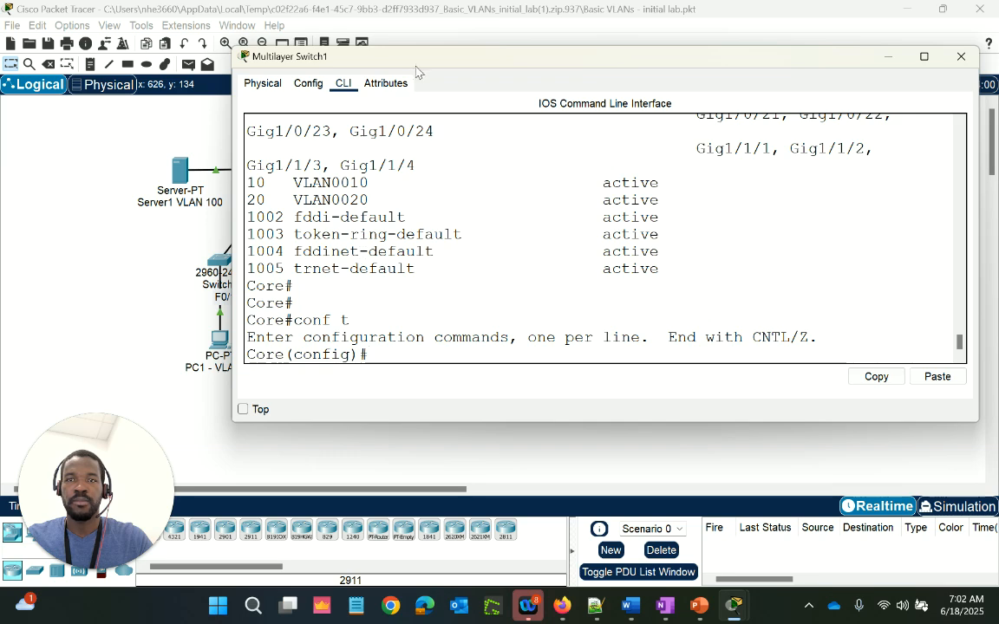
drag(379, 63, 374, 159)
text(vlan)
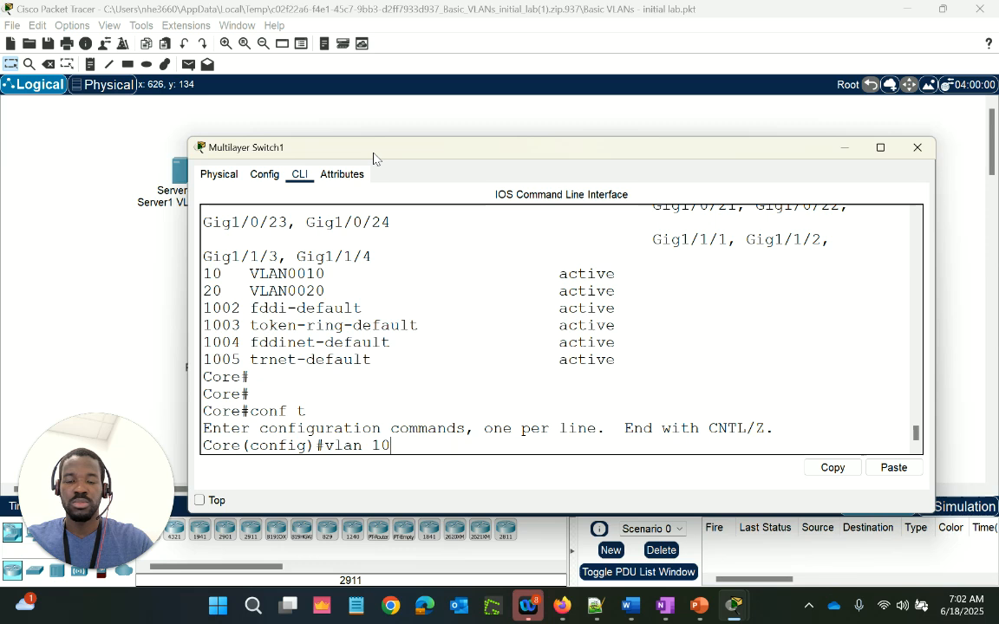
text( 10)
key(Return)
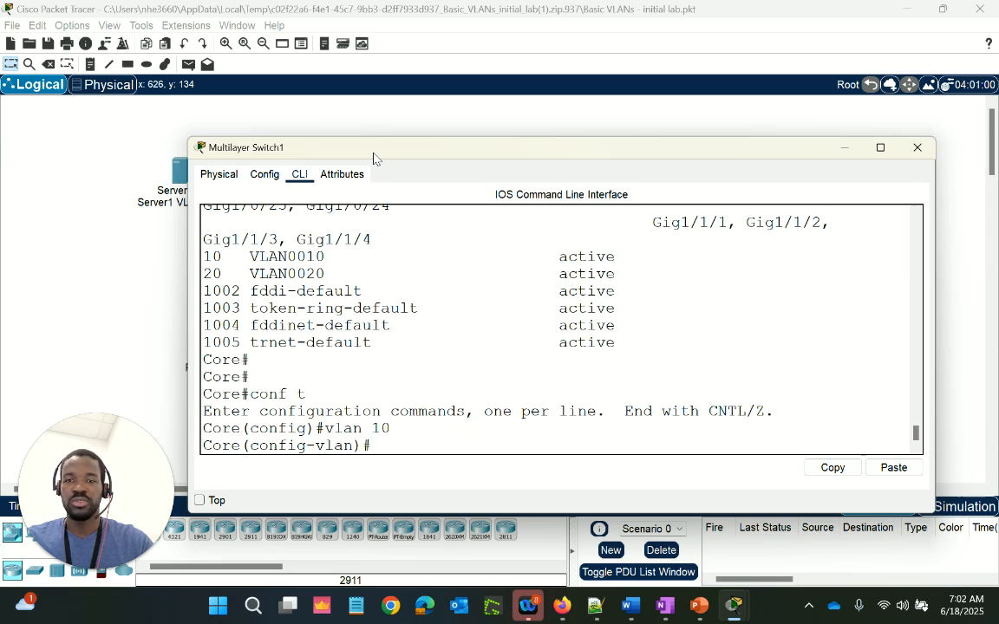
Step: Define VLANs 20, 30 and 100 on Core from the VLAN configuration prompt
text(vlan)
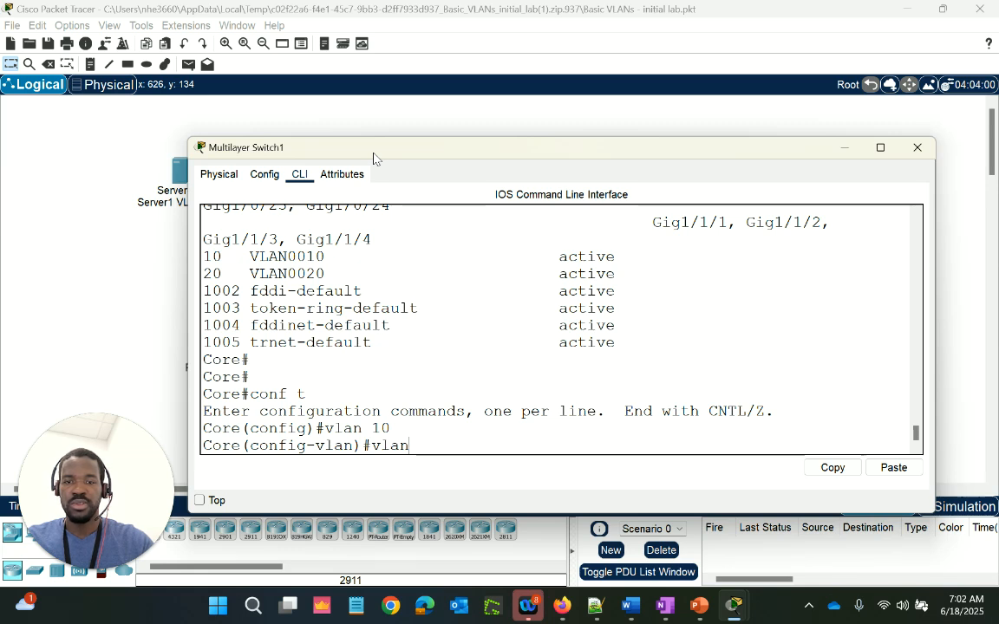
text(20)
key(Return)
text(vlan 30)
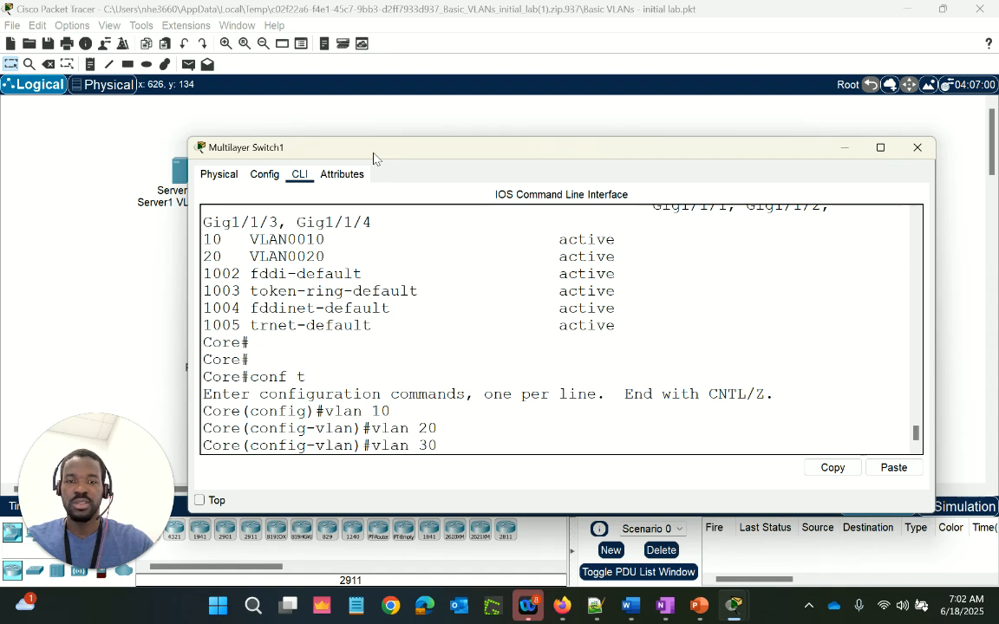
key(Return)
text(vlan)#vlan)
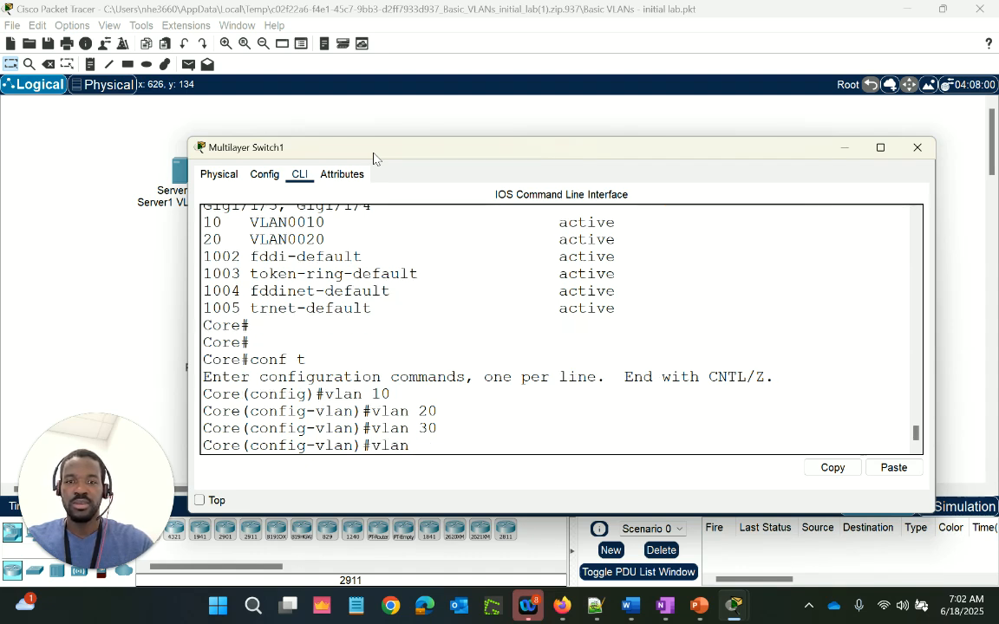
text( 100)
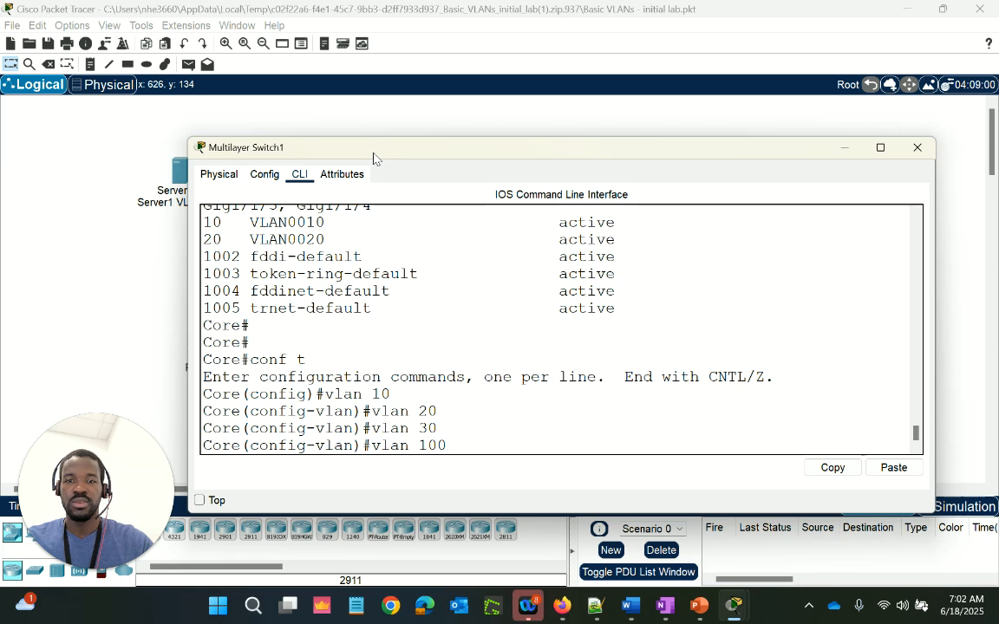
key(Return)
key(Return)
key(Return)
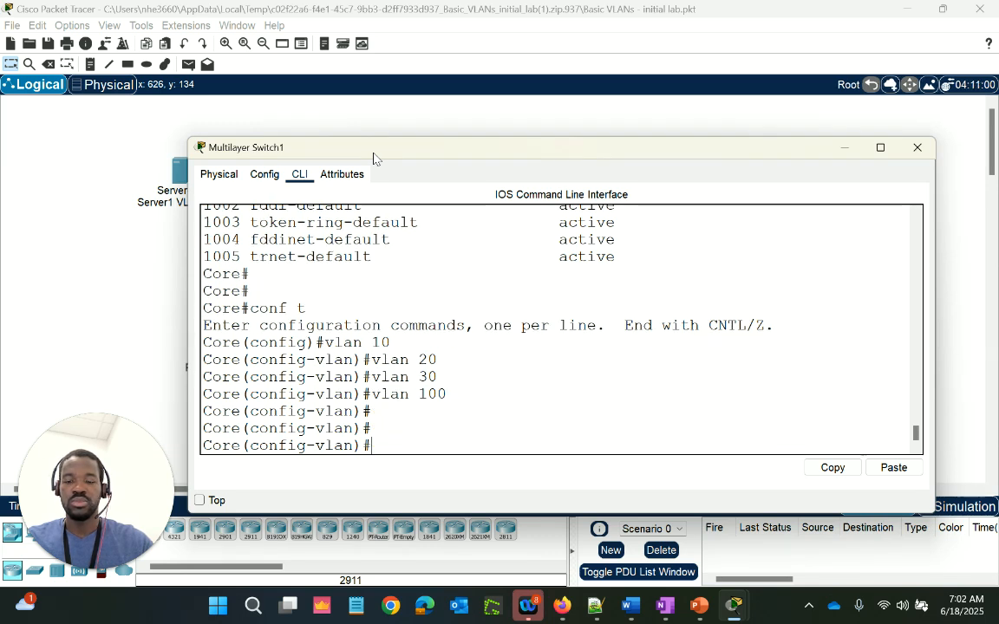
Step: Leave configuration mode with end and display the VLAN summary with sh vlan br to check VLANs 10, 20, 30 and 100
text(end)
key(Return)
text(sh vlan b)
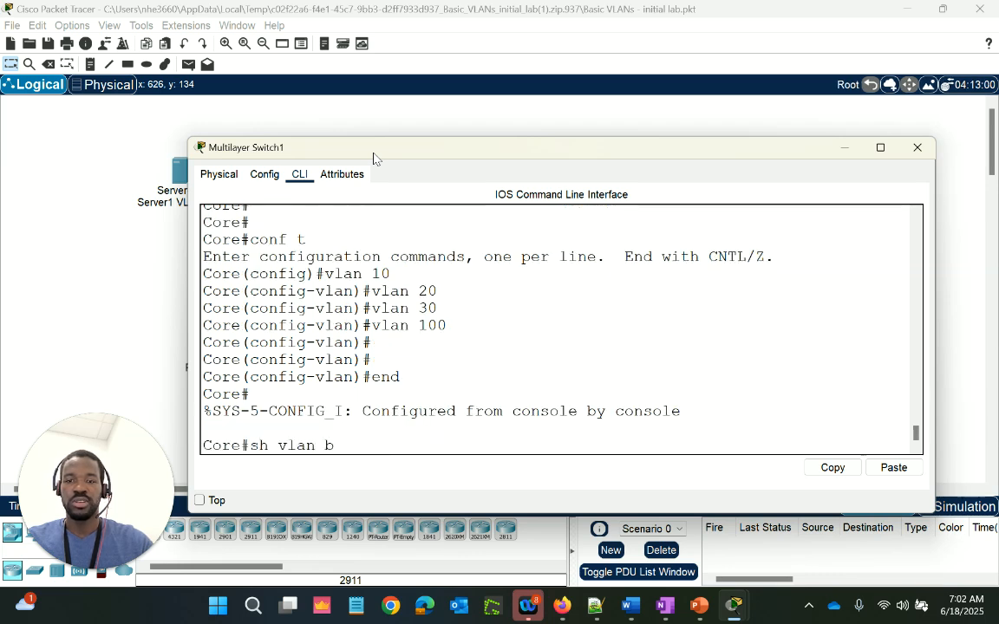
text(r)
key(Return)
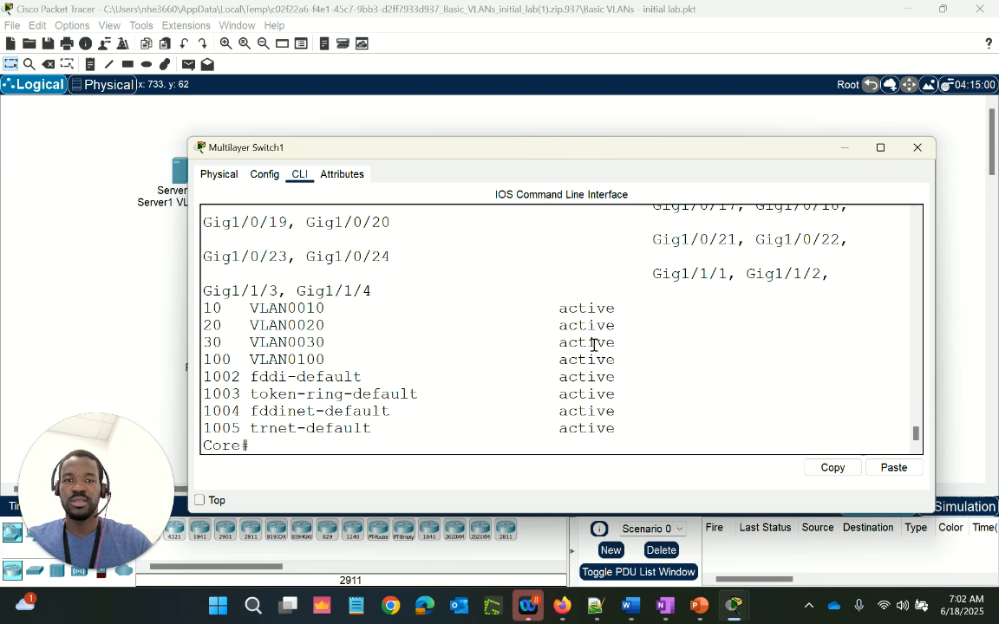
drag(634, 359, 198, 309)
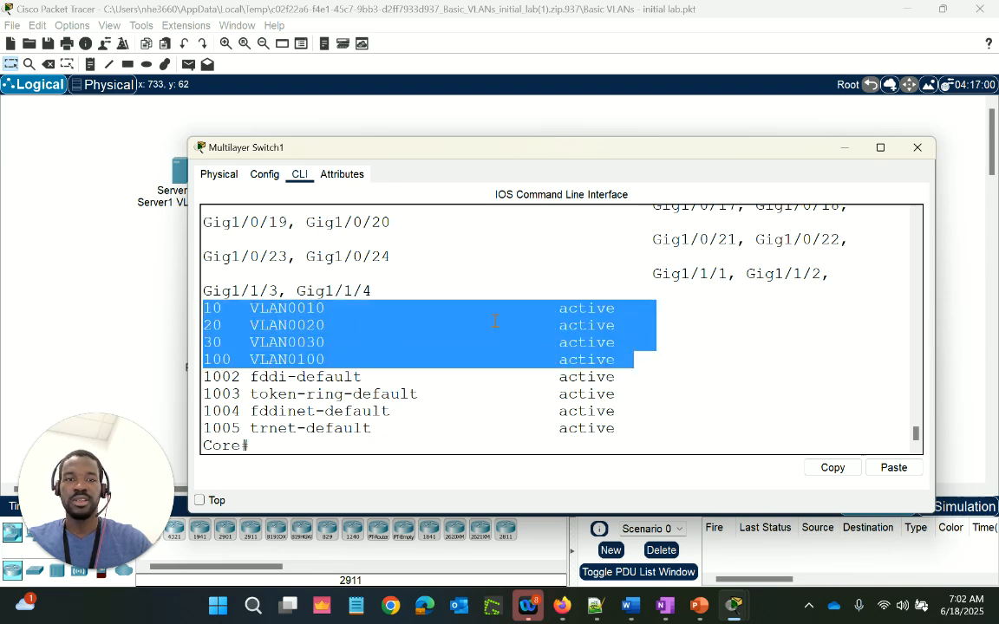
scroll(535, 350, up, 1)
scroll(536, 351, up, 5)
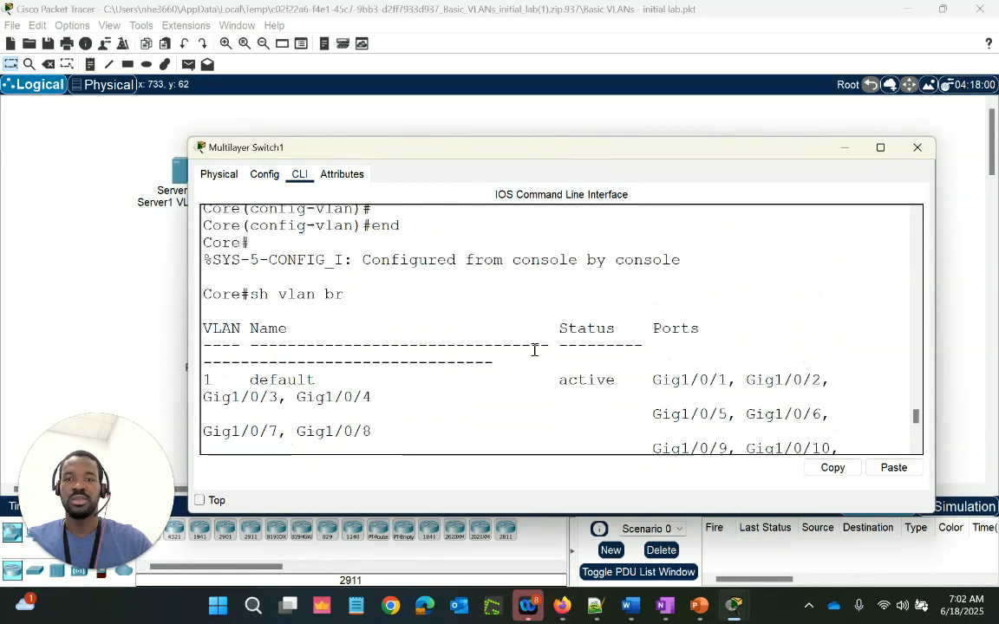
scroll(536, 351, down, 7)
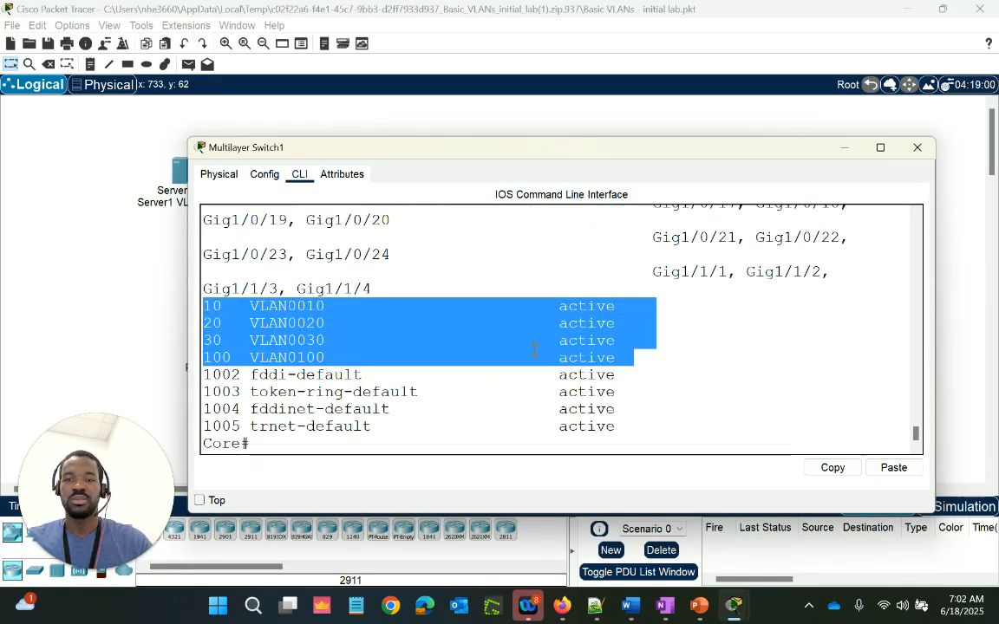
Step: Enter global configuration mode with conf t and uncover the lab instructions to read the VLAN addressing requirements
click(466, 445)
key(Return)
key(Return)
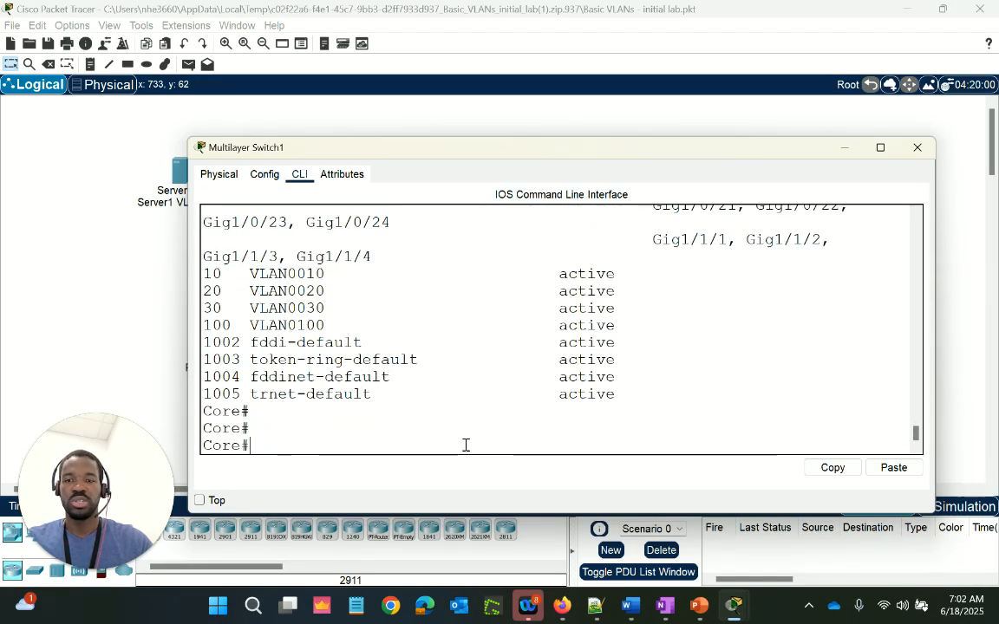
text(conf t)
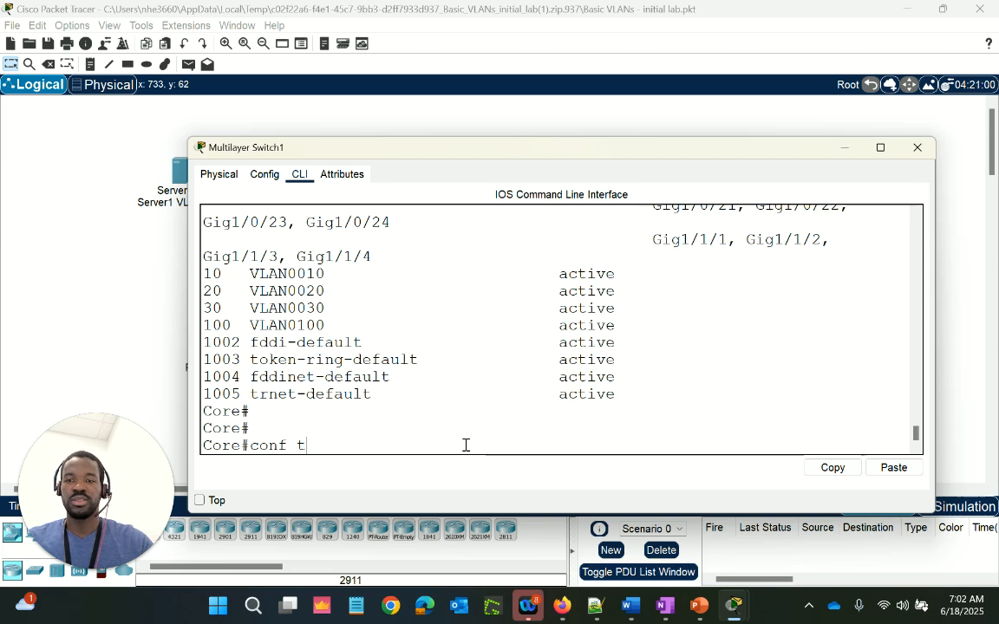
key(Return)
key(Return)
key(Return)
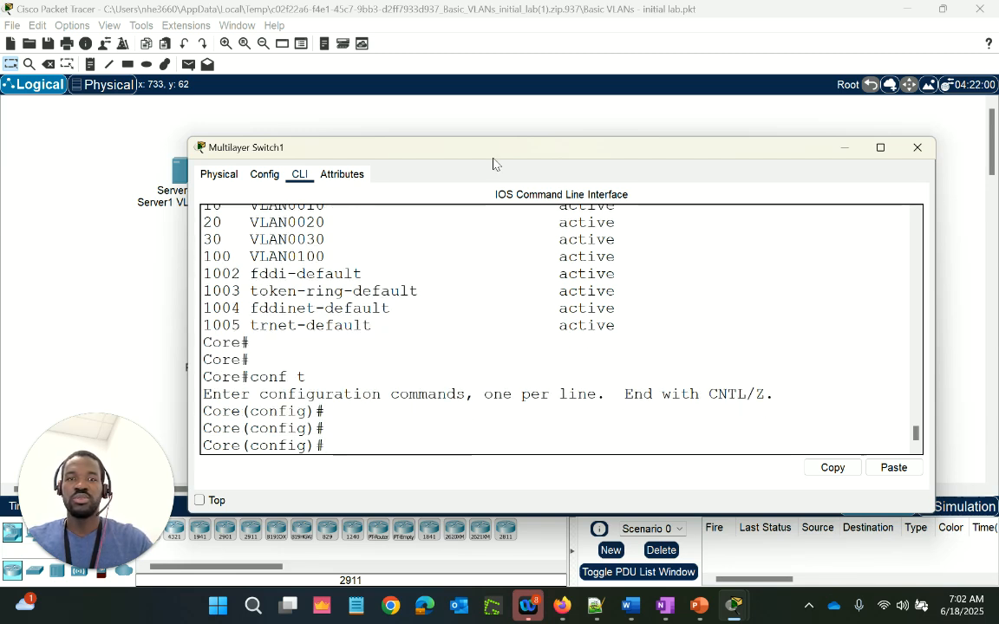
drag(494, 162, 496, 288)
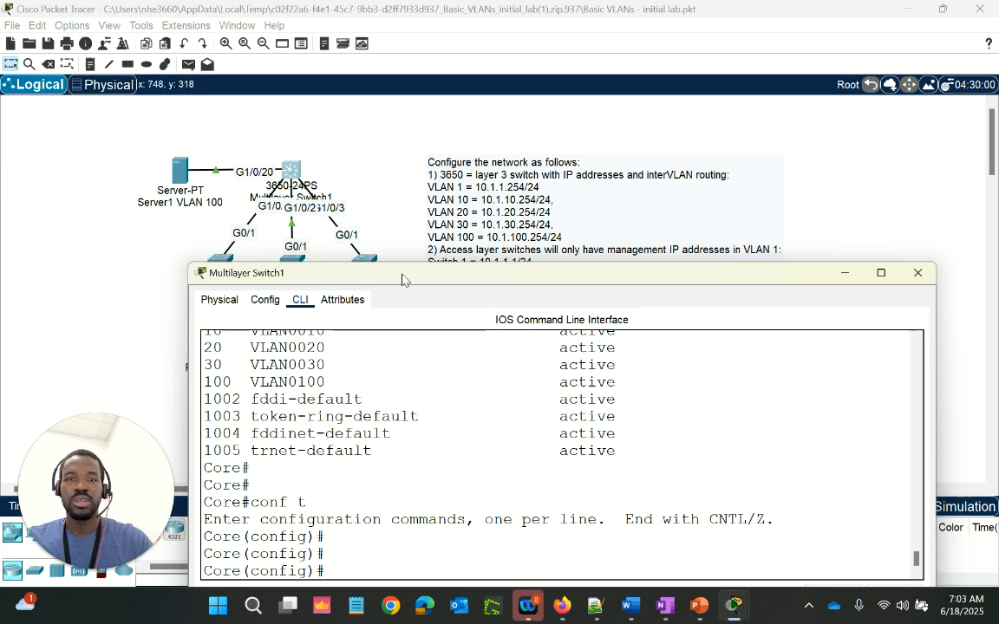
mouse_move(401, 279)
mouse_down()
mouse_move(402, 196)
mouse_move(401, 270)
mouse_up()
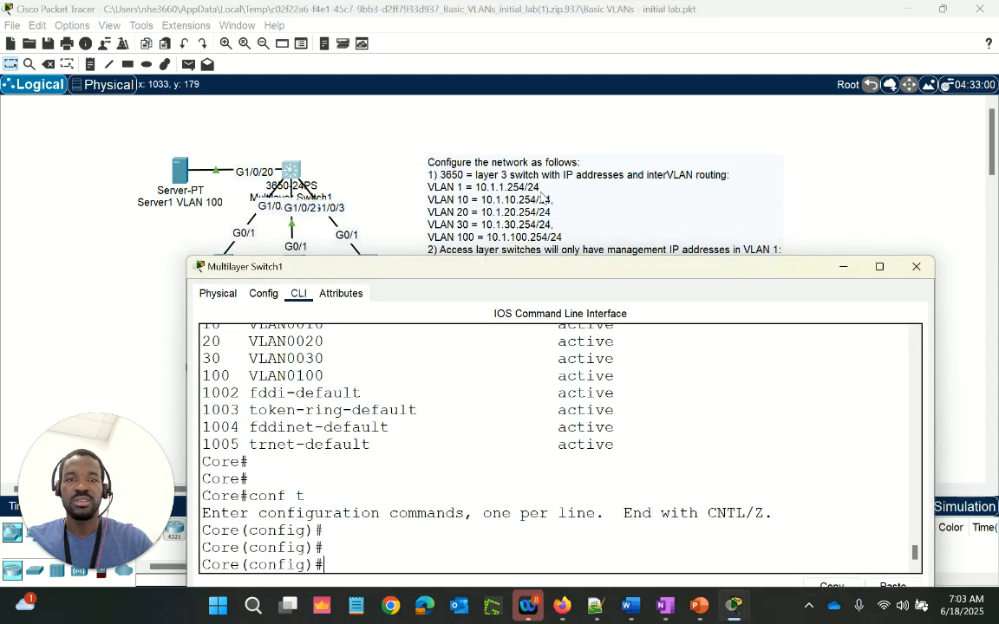
drag(515, 274, 485, 166)
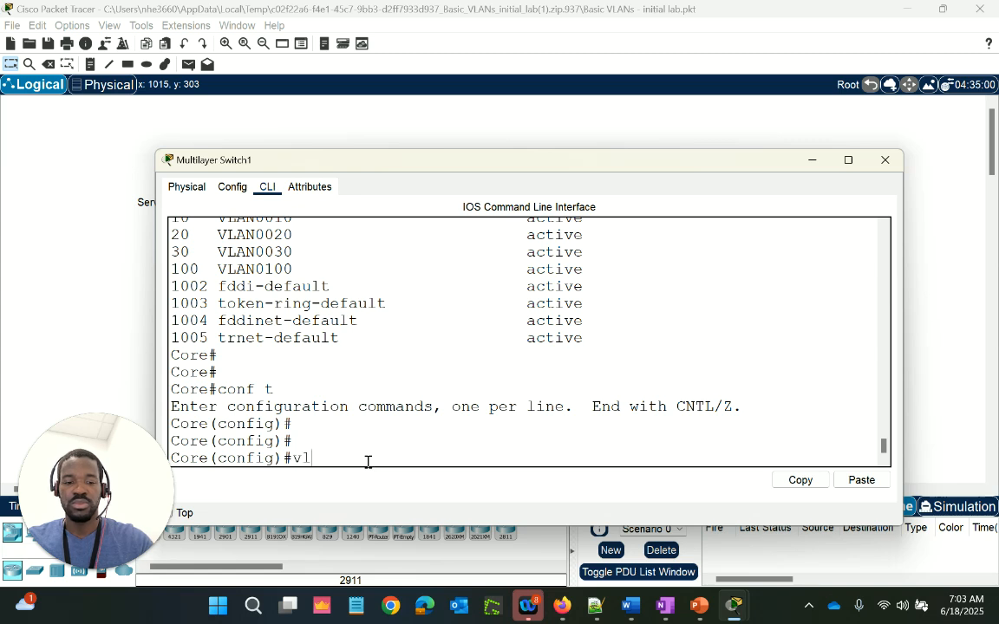
text(n)
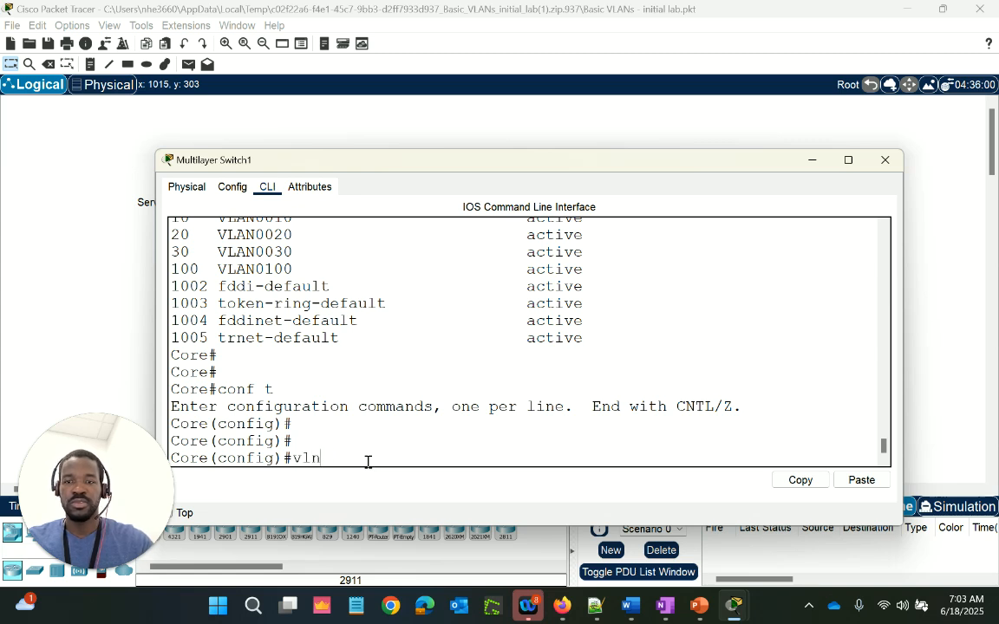
text(a 1)
key(Return)
key(Return)
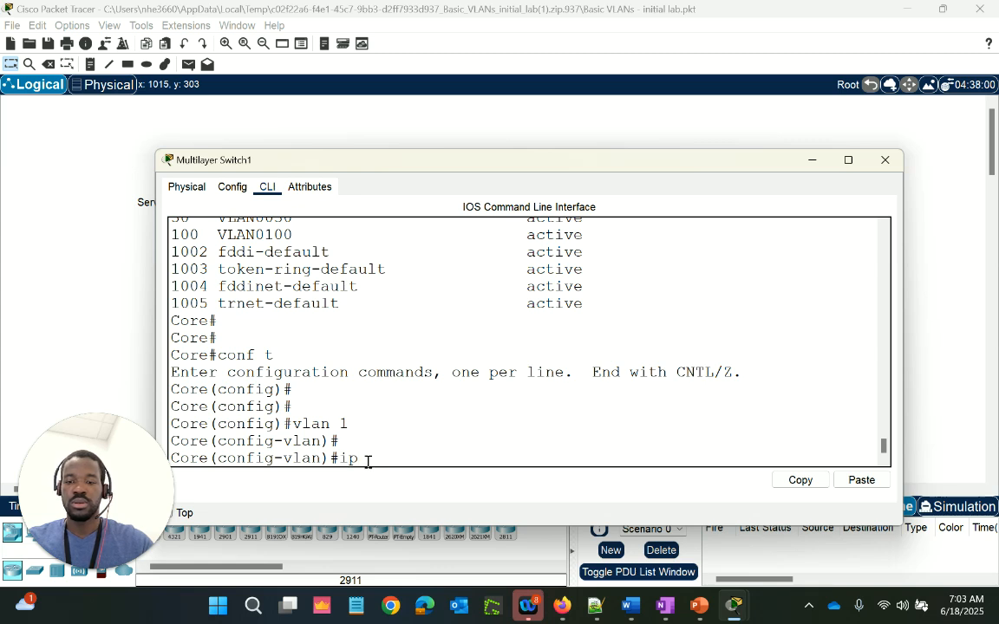
text(ip add)
key(Tab)
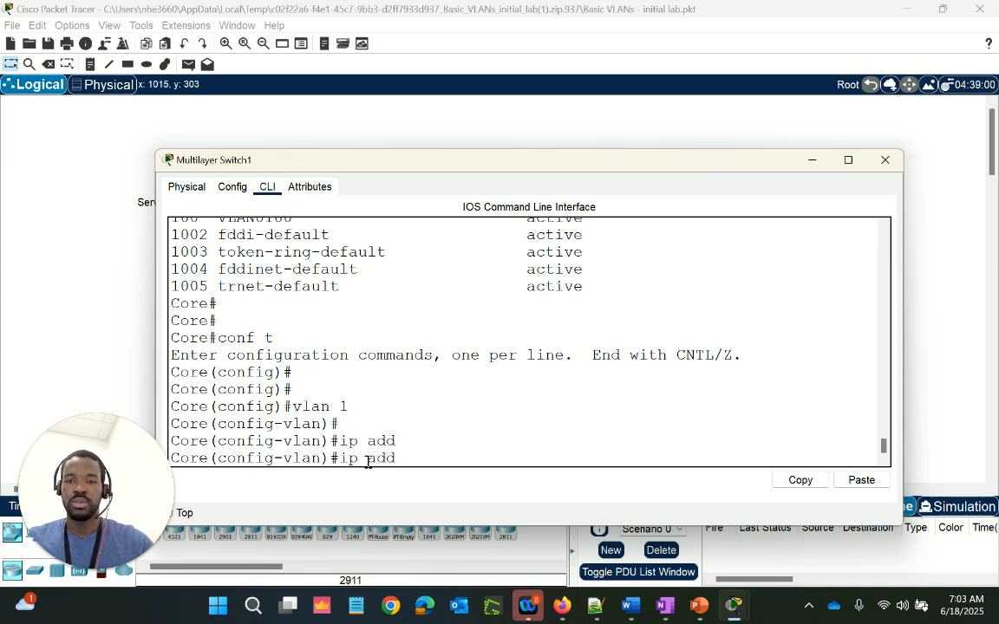
key(BackSpace)
key(BackSpace)
key(BackSpace)
key(BackSpace)
key(BackSpace)
key(BackSpace)
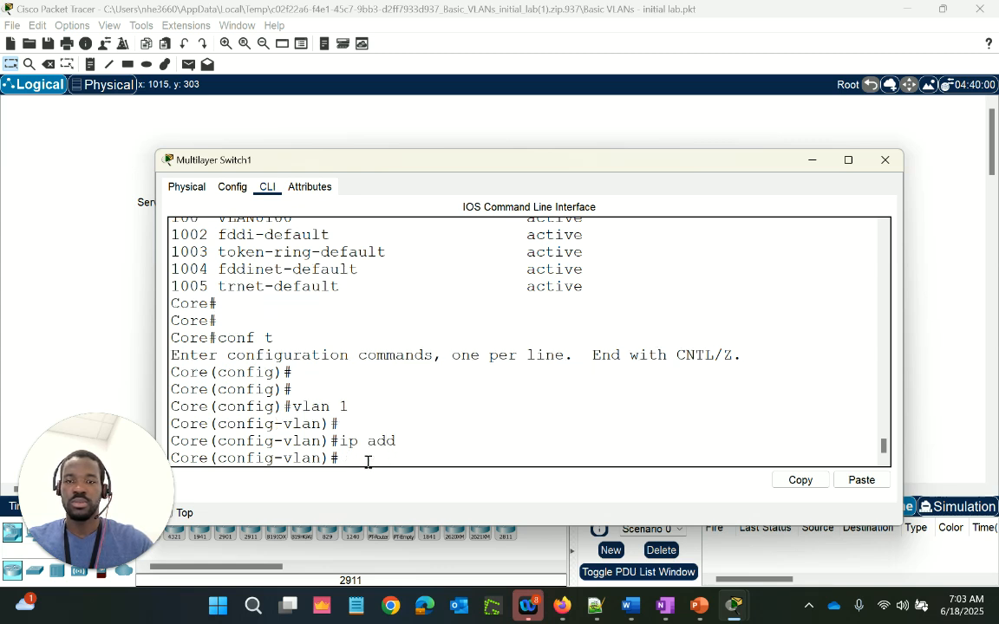
Step: Assign IP address 10.1.1.254 with mask 255.255.255.0 to Core's VLAN 1 interface, entered with int vlan1
text(int vlan)
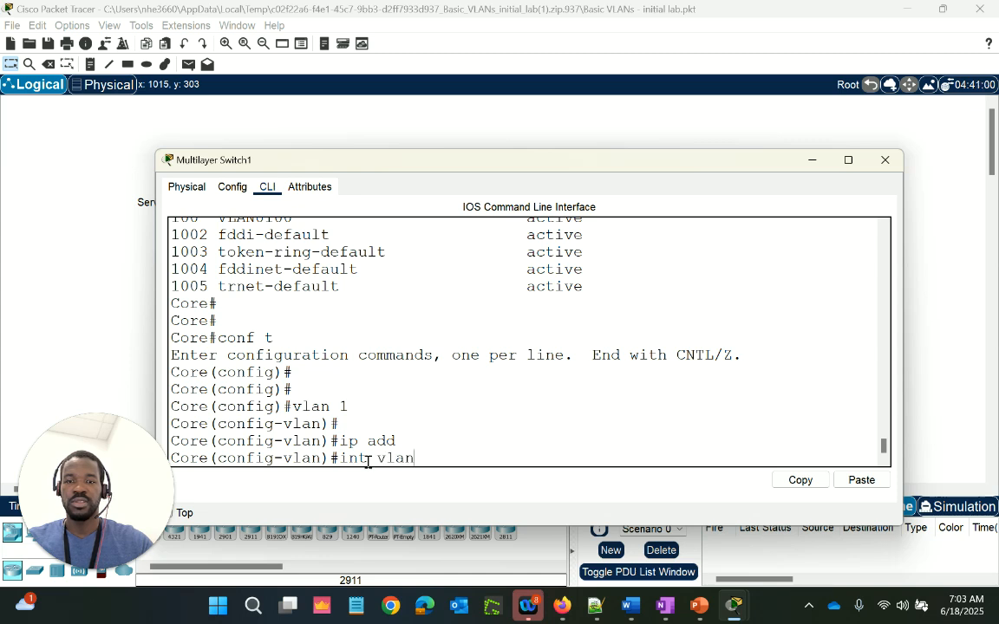
text(1)
key(Return)
key(Return)
key(Return)
key(Return)
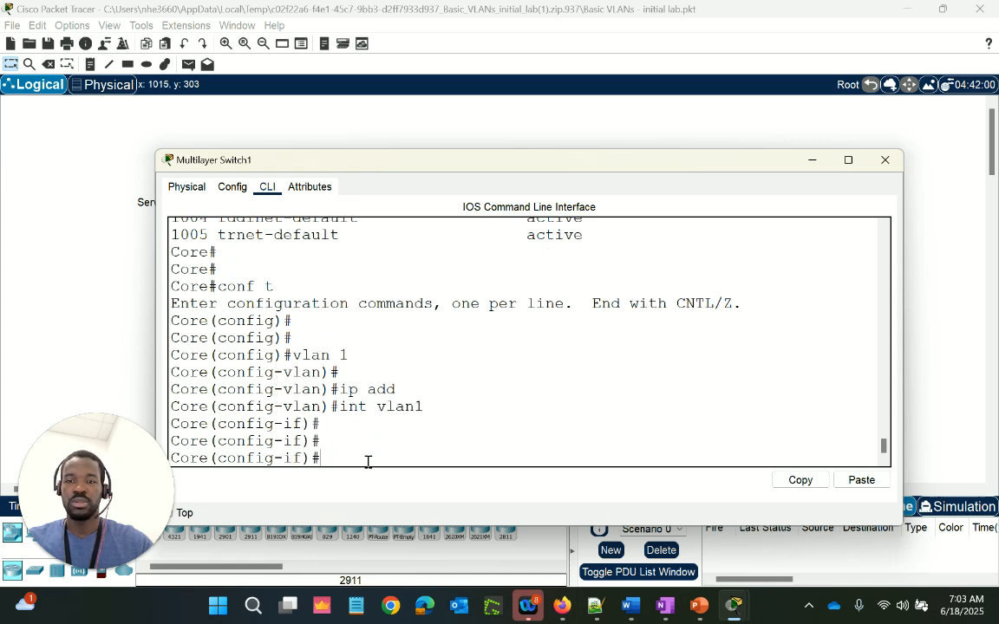
text(ip ad)
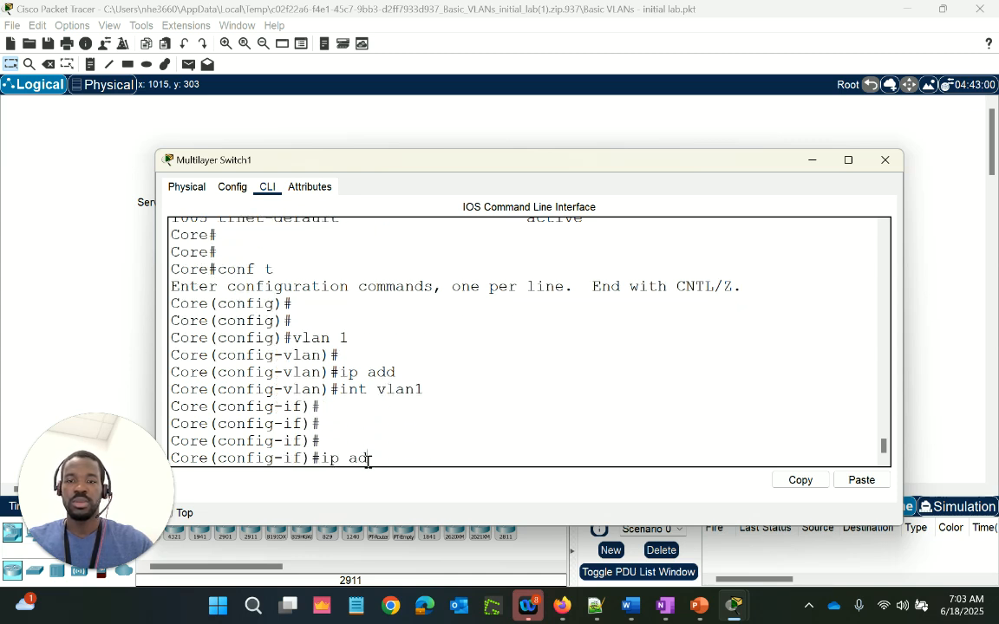
key(Tab)
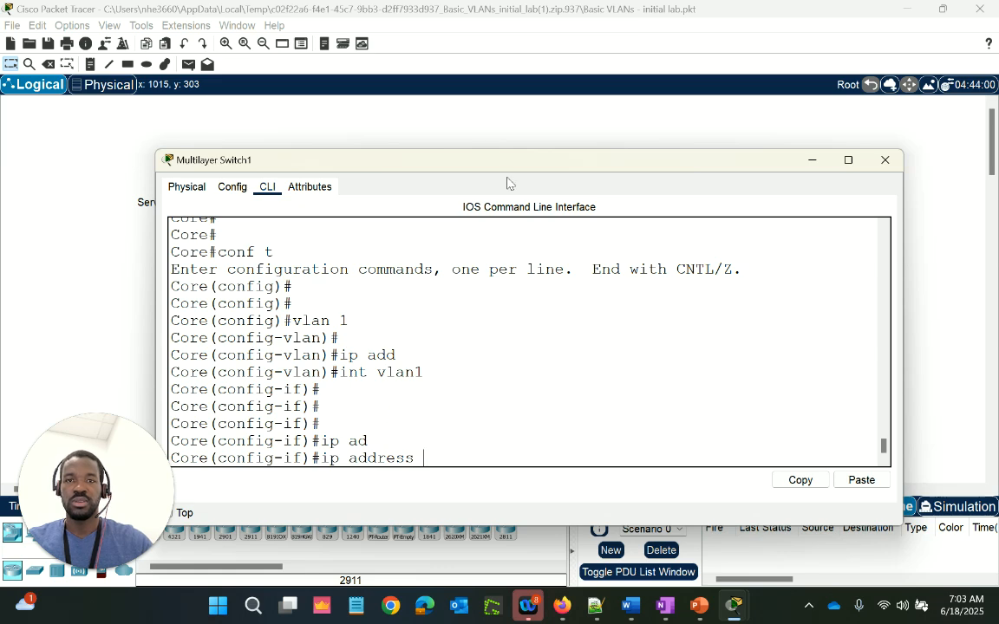
drag(499, 171, 524, 84)
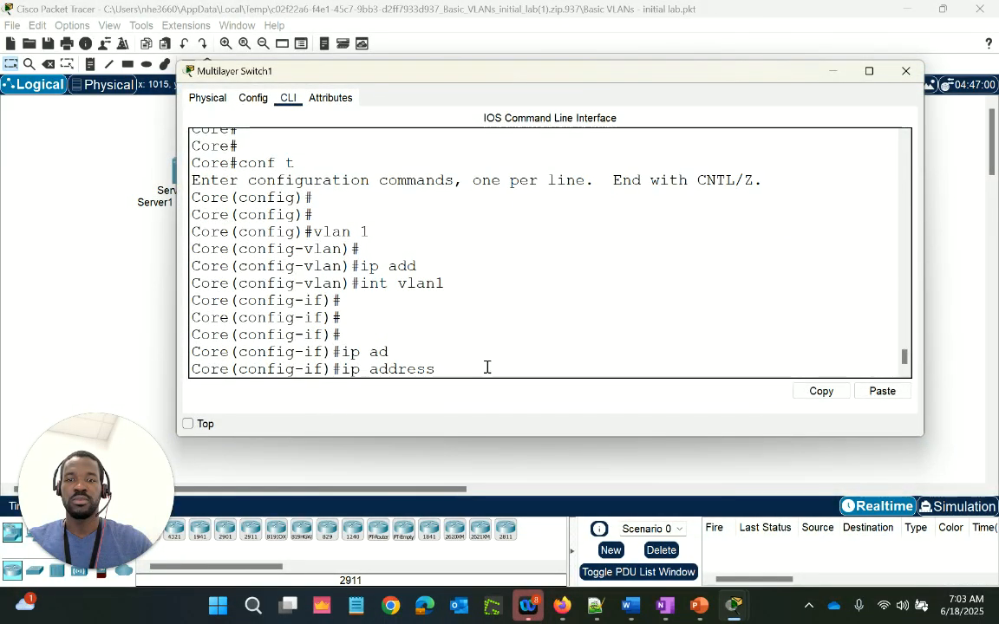
text(.1)
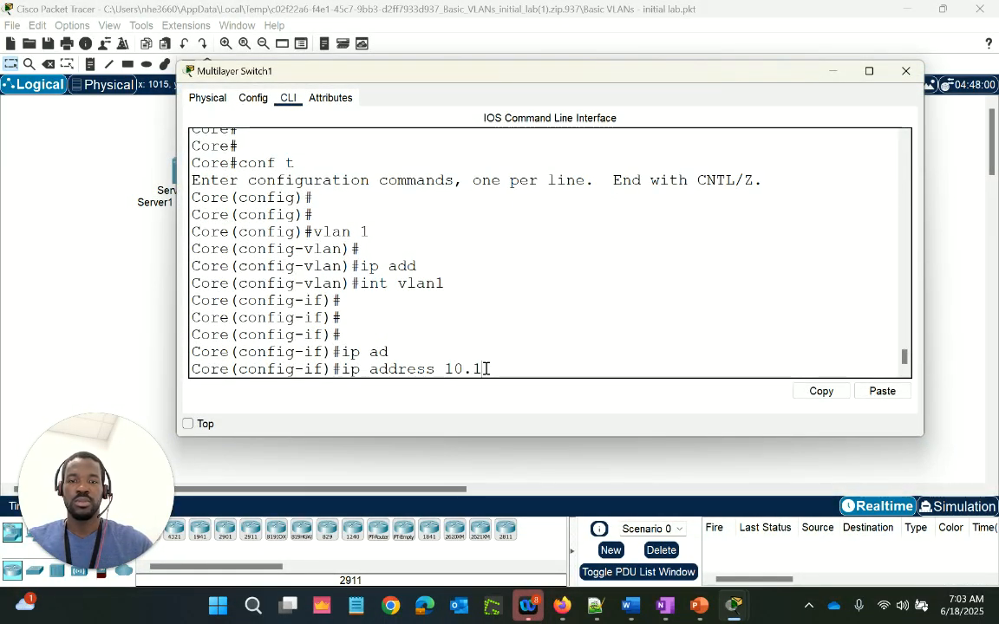
text(.1.254 255.255.2)
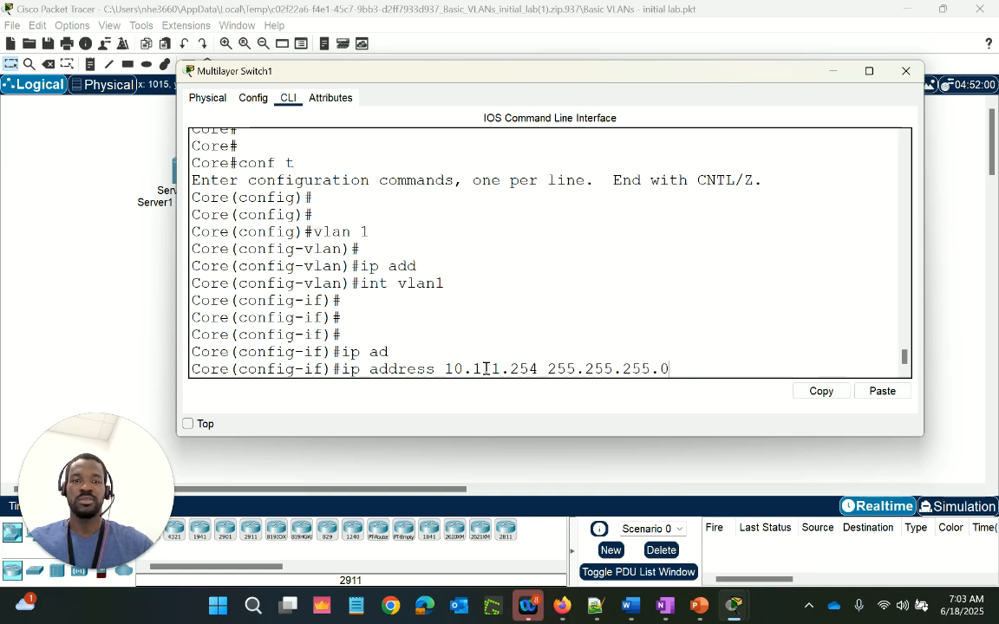
text(55.255.0)
key(Return)
key(Return)
key(Return)
key(Return)
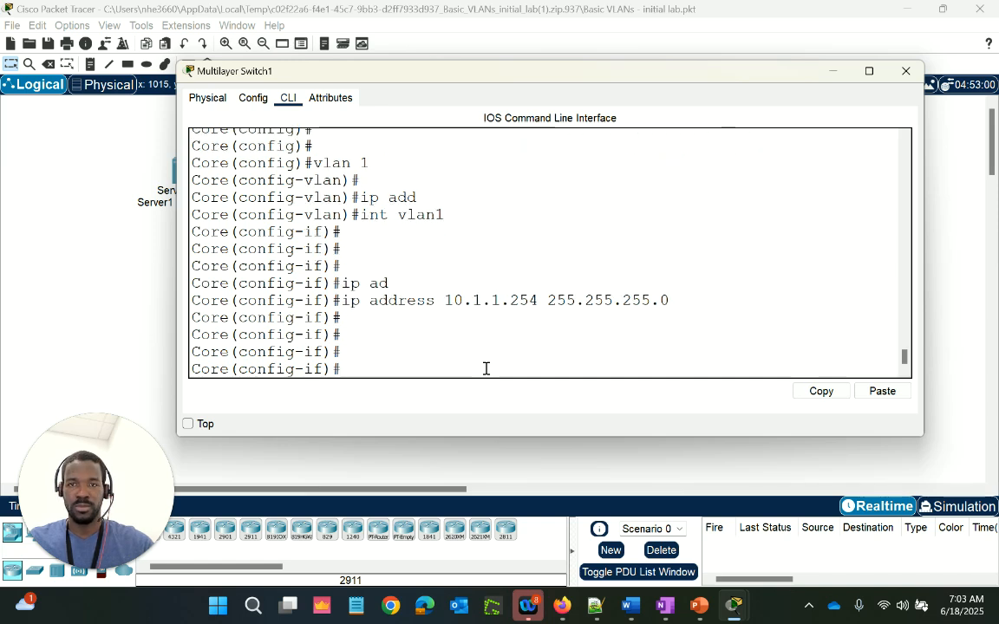
Step: Assign IP address 10.1.10.254 with mask 255.255.255.0 to Core's VLAN 10 interface, entered with int vlan 10
text(int)
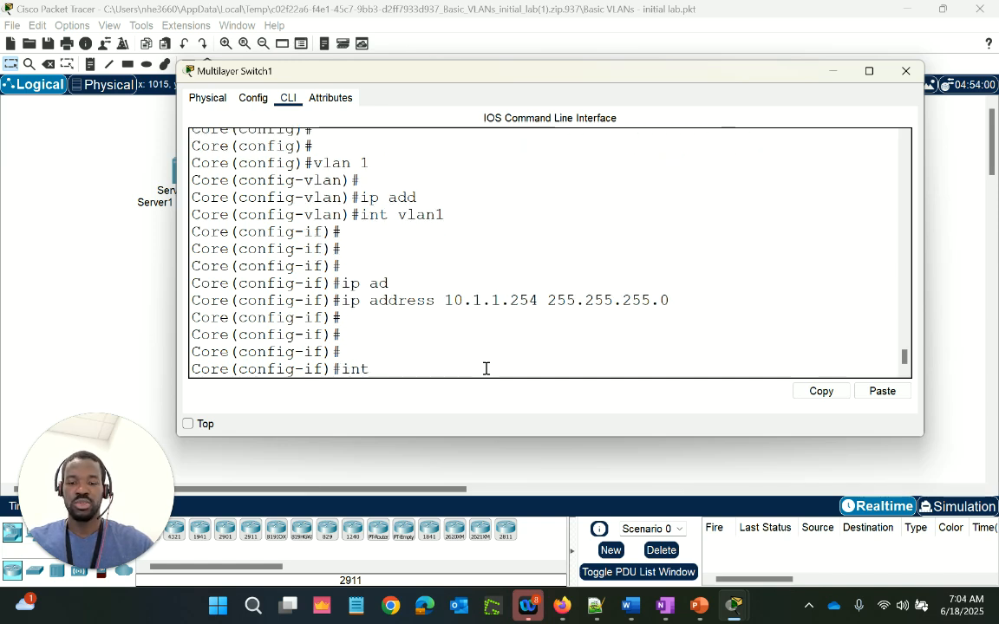
text( vlan 10)
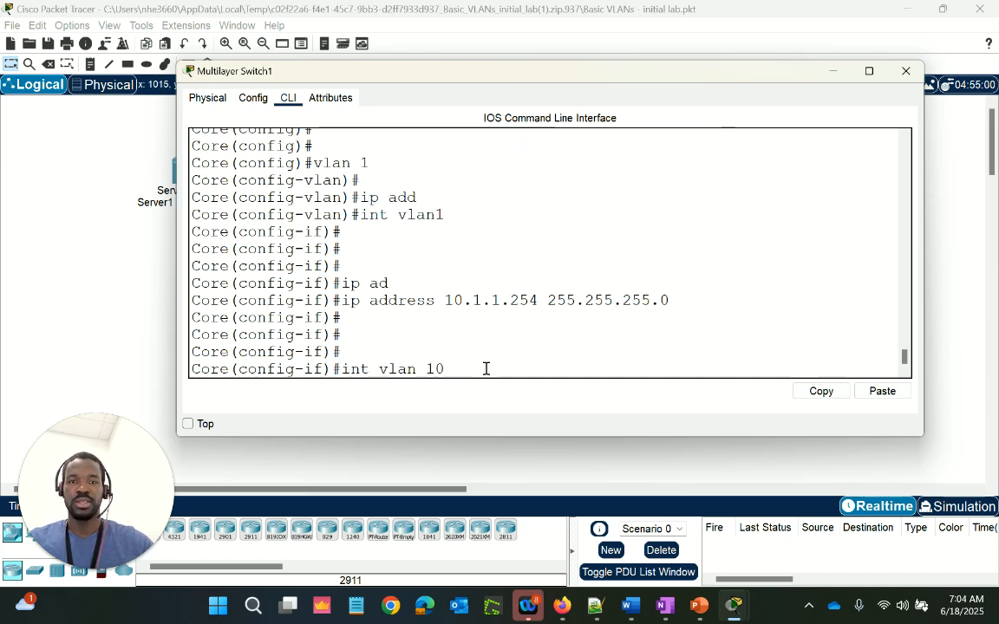
key(Return)
key(Return)
key(Return)
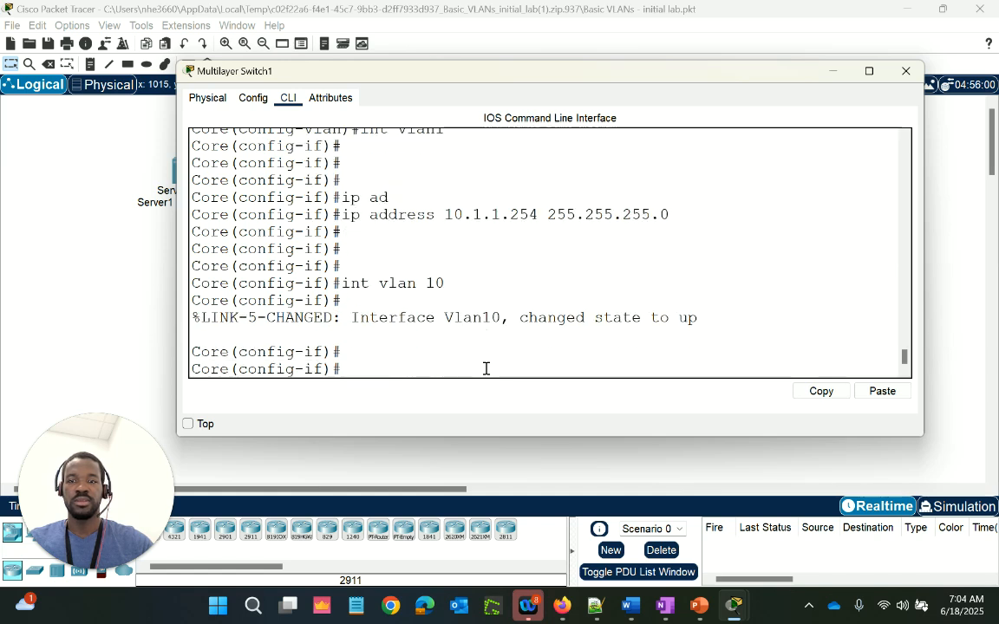
drag(414, 69, 469, 122)
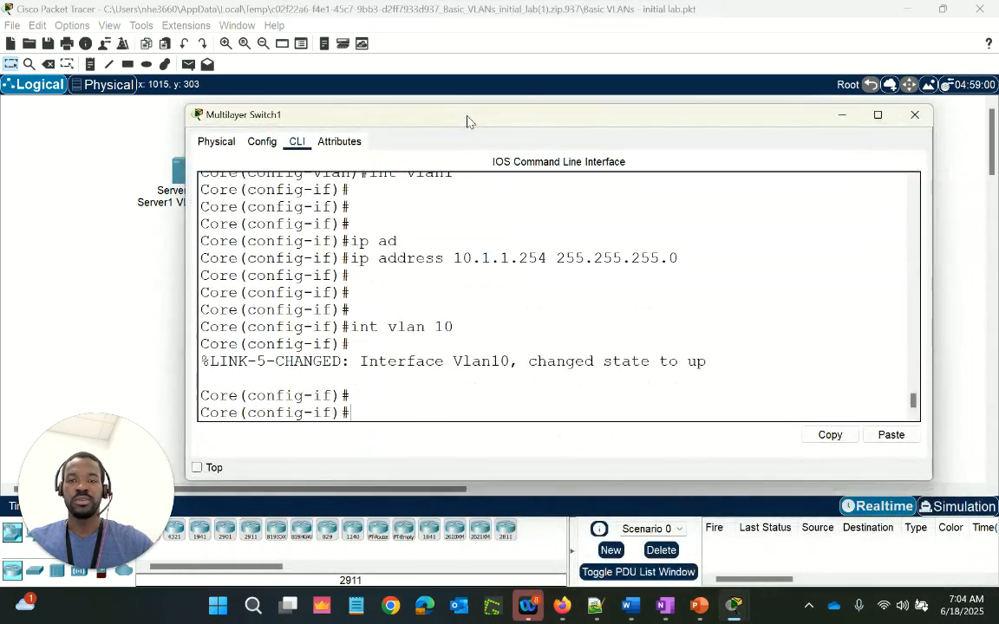
text(ip add)
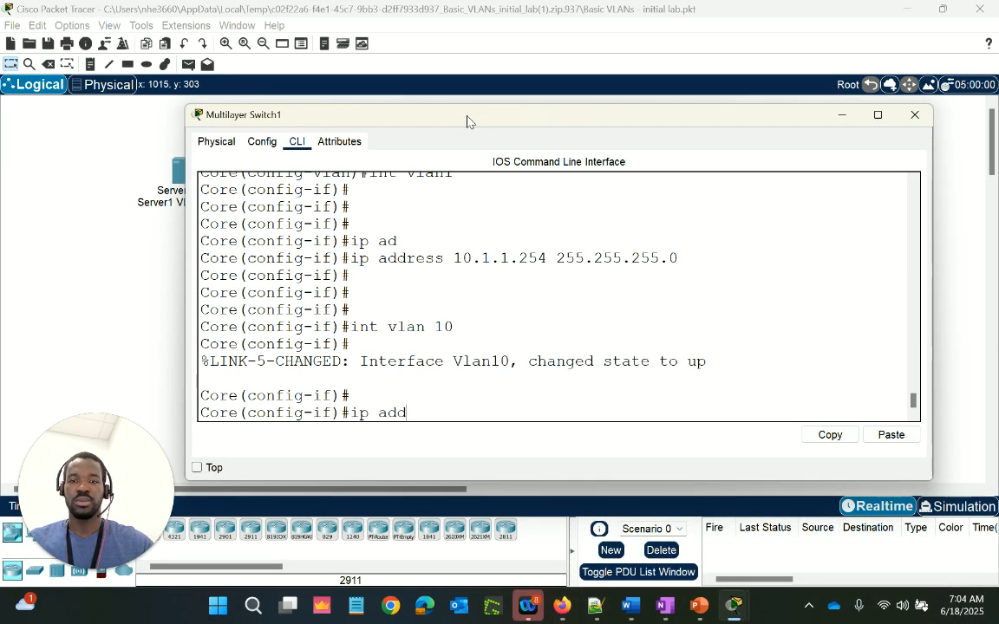
key(Tab)
text(10.1.10.254)
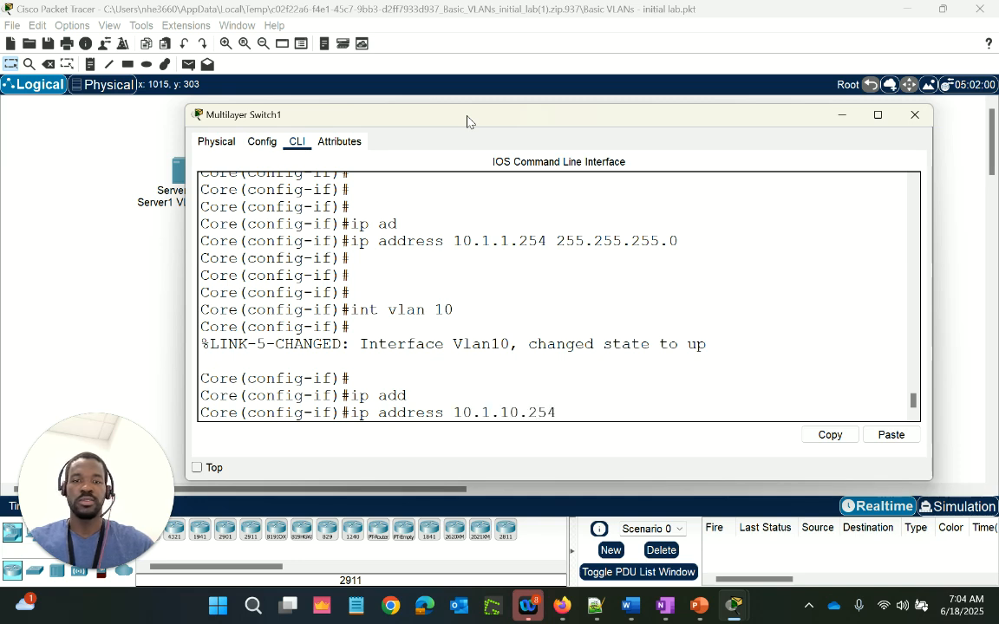
text( 255.255)
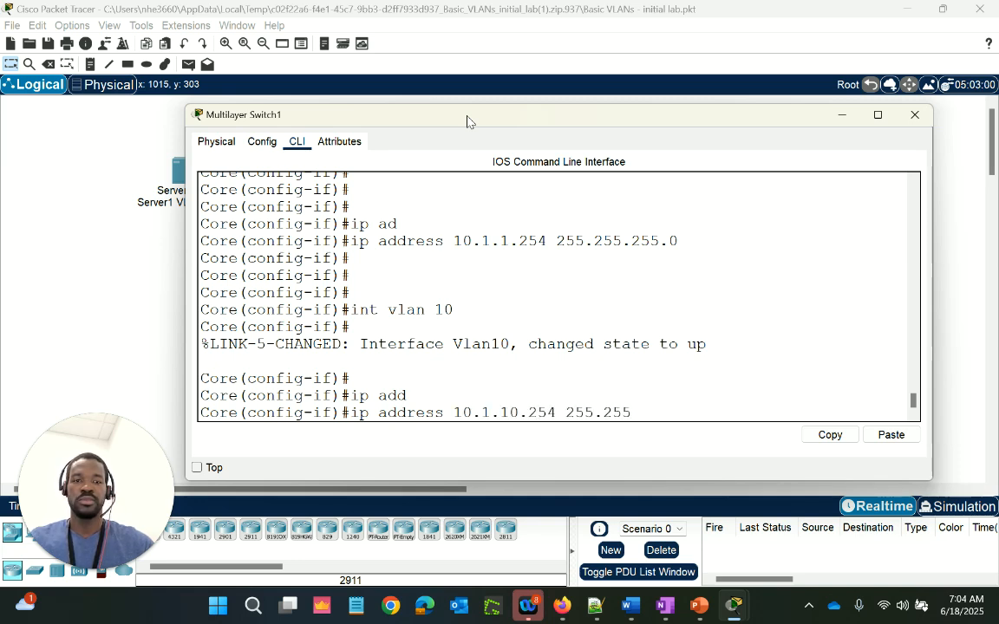
text(.255.0)
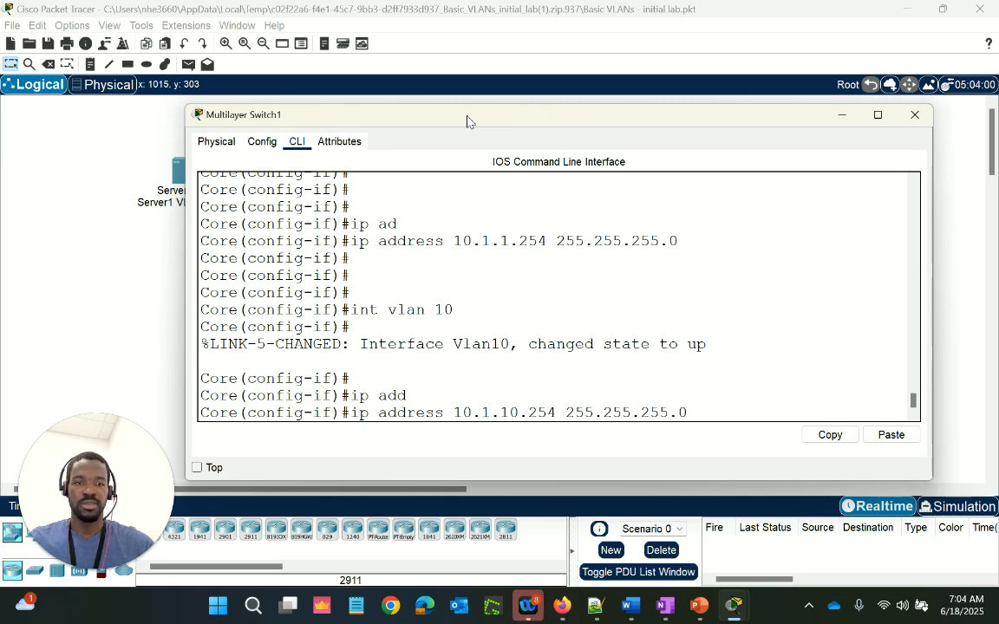
key(Return)
key(Return)
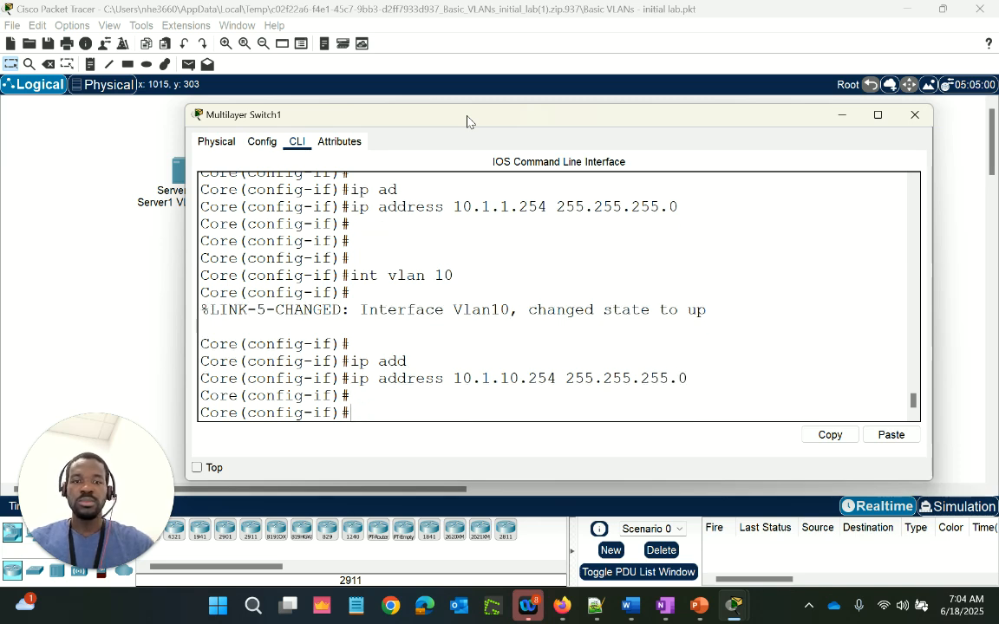
Step: Assign IP address 10.1.20.254 with mask 255.255.255.0 to Core's VLAN 20 interface, entered with int vlan 20
text(int vlan 10)
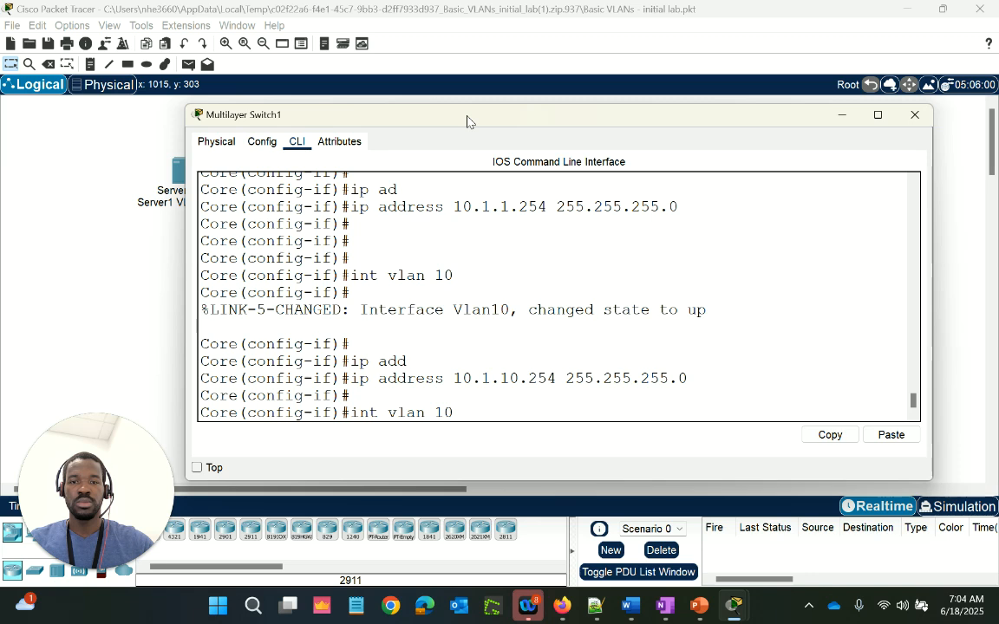
key(Left)
key(BackSpace)
text(2)
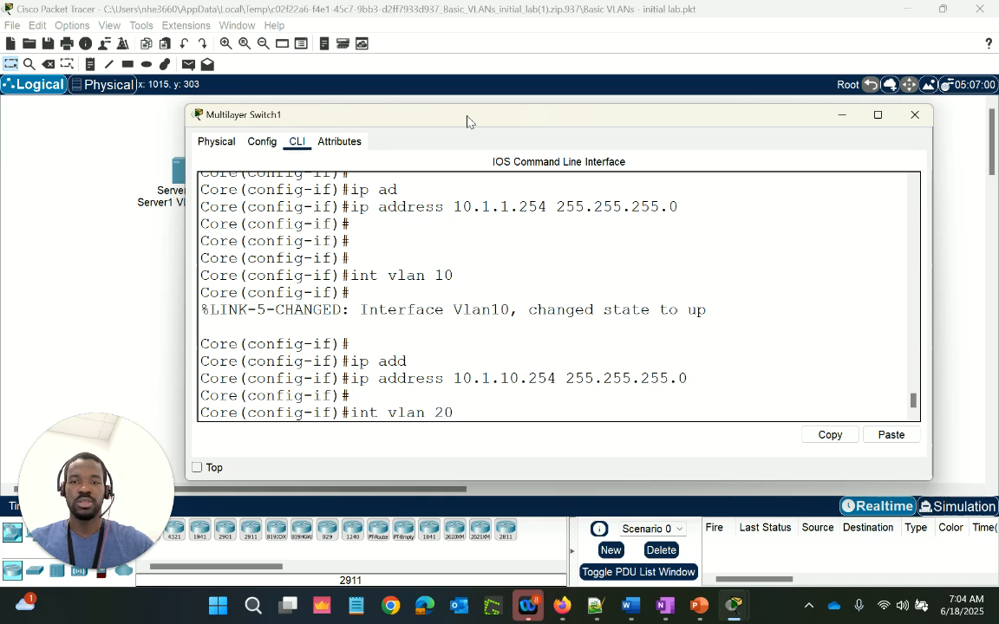
key(Return)
key(Return)
key(Return)
key(Up)
key(Up)
key(Up)
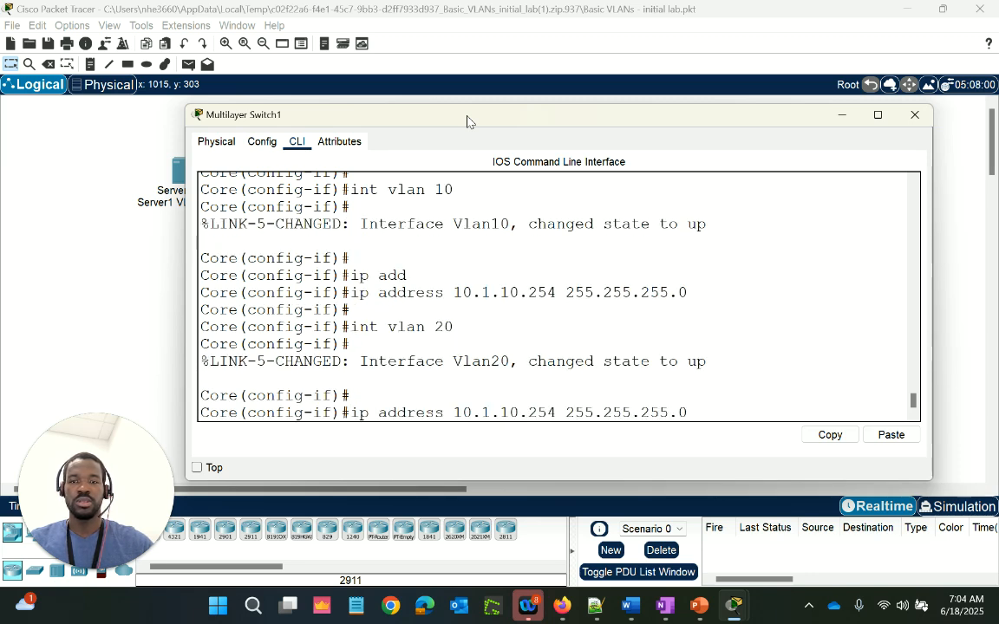
key(Left)
key(Left)
key(Left)
key(Left)
key(Left)
key(Left)
key(BackSpace)
text(2)
key(Return)
key(Return)
key(Return)
key(Return)
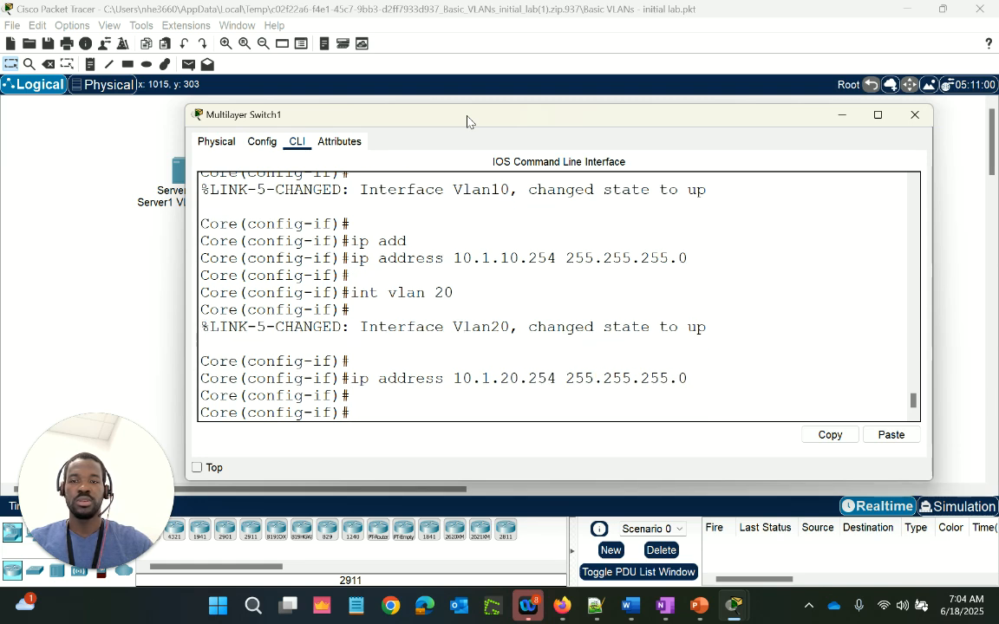
Step: Assign IP address 10.1.30.254 with mask 255.255.255.0 to Core's VLAN 30 interface, entered with int vlan 30
key(Up)
key(Up)
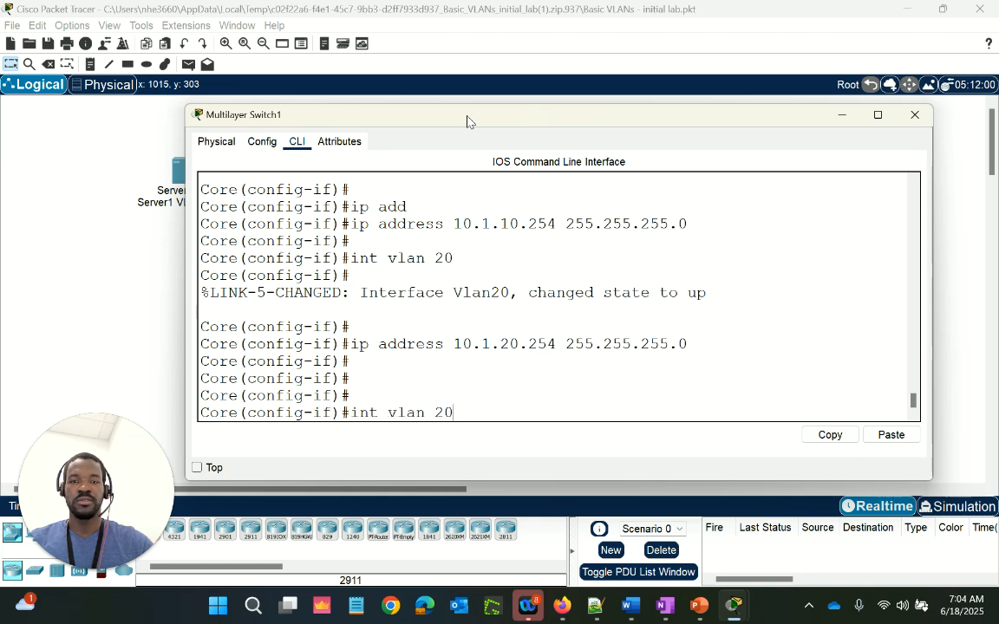
key(BackSpace)
key(BackSpace)
text(30)
key(Return)
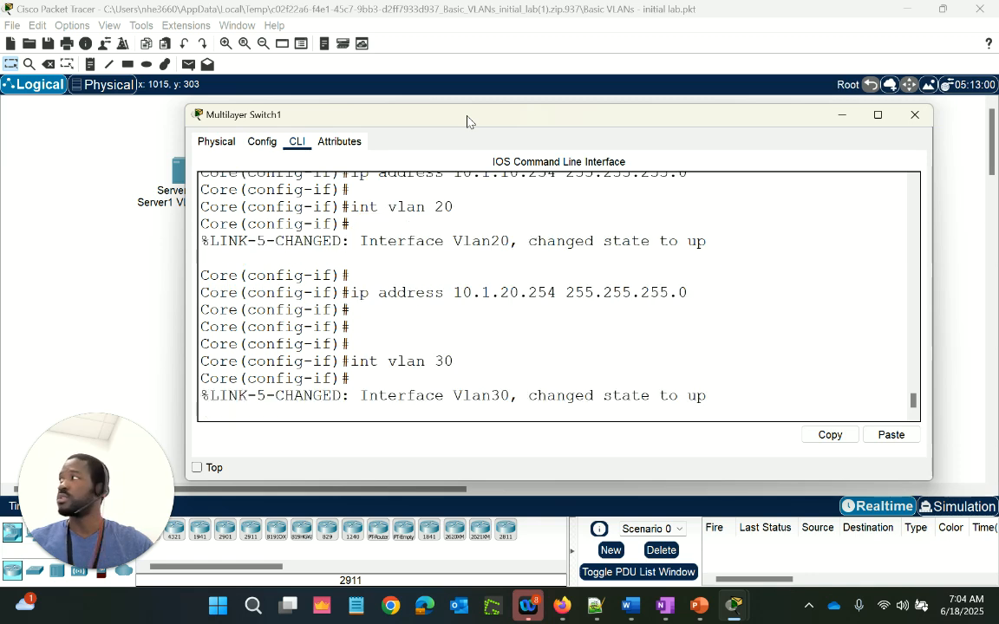
key(Return)
key(Return)
key(Return)
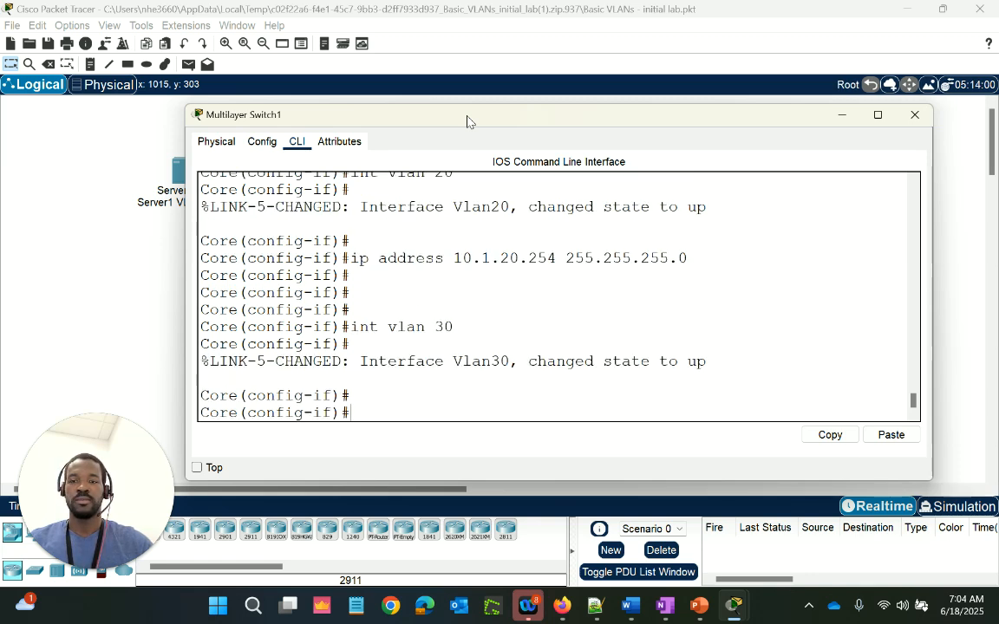
key(Up)
key(Up)
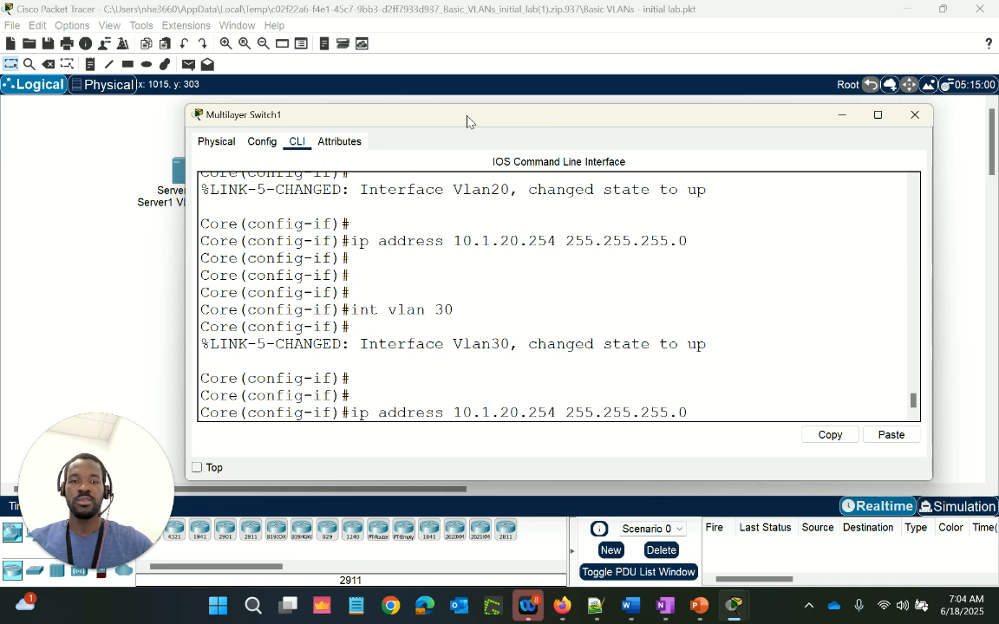
key(BackSpace)
text(3)
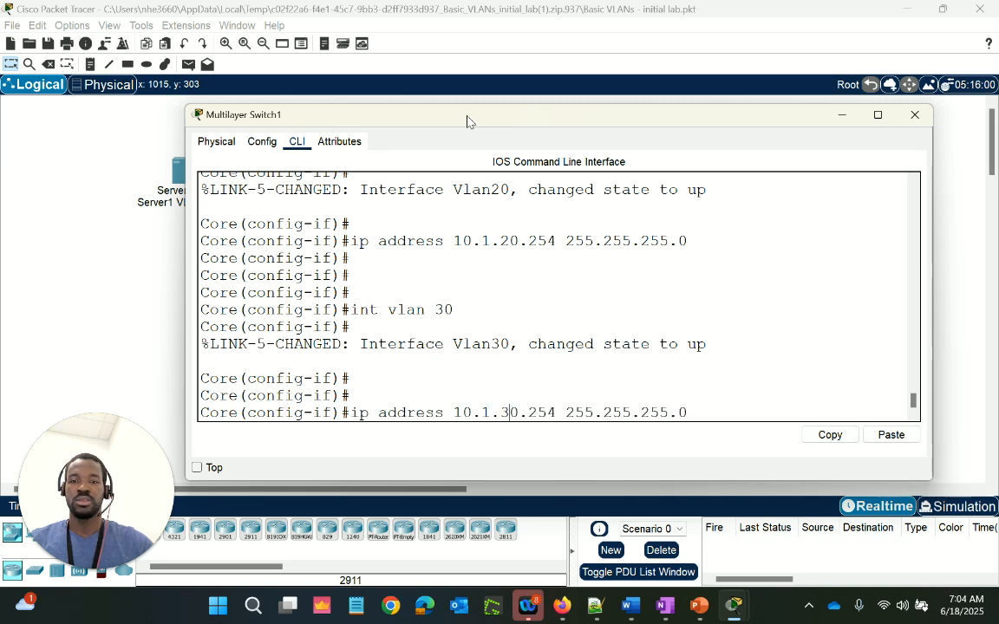
key(Return)
key(Return)
key(Return)
key(Return)
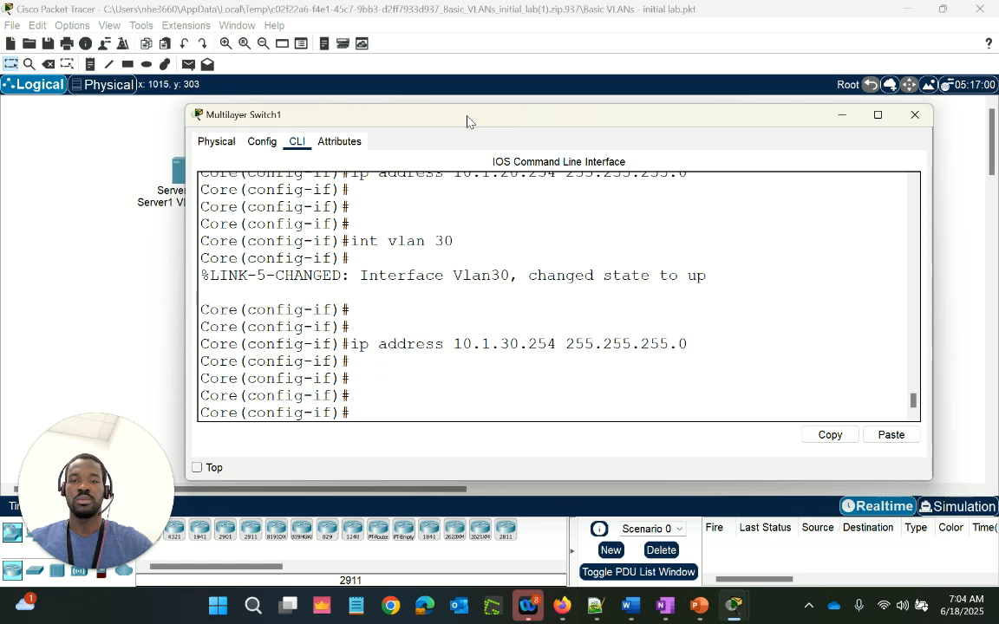
Step: Assign IP address 10.1.100.254 with mask 255.255.255.0 to Core's VLAN 100 interface, entered with int vlan 100
key(Up)
key(Up)
text(10)
key(Return)
key(Return)
key(Return)
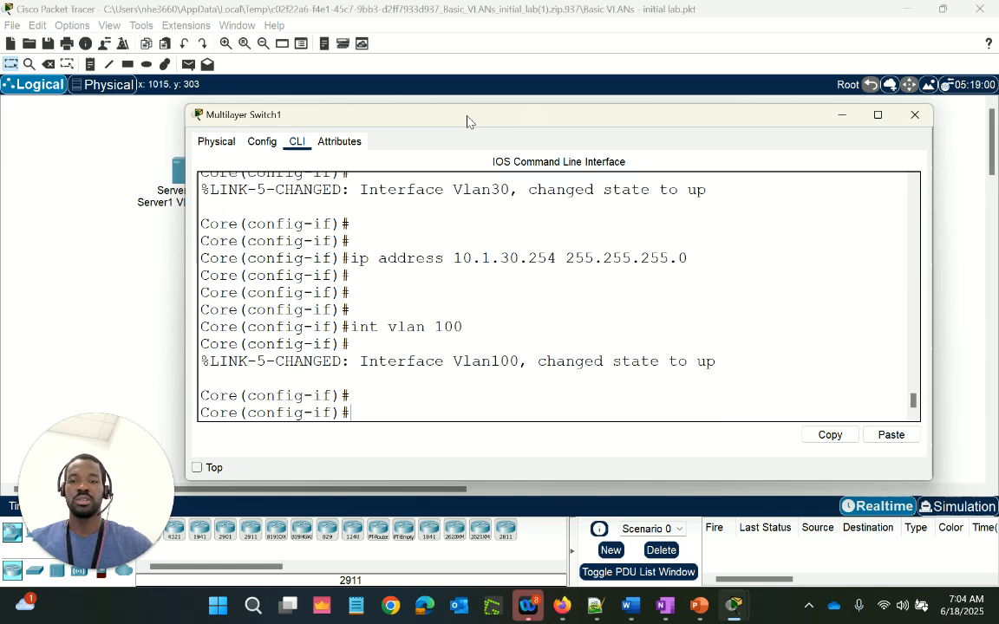
key(Return)
key(Up)
key(Up)
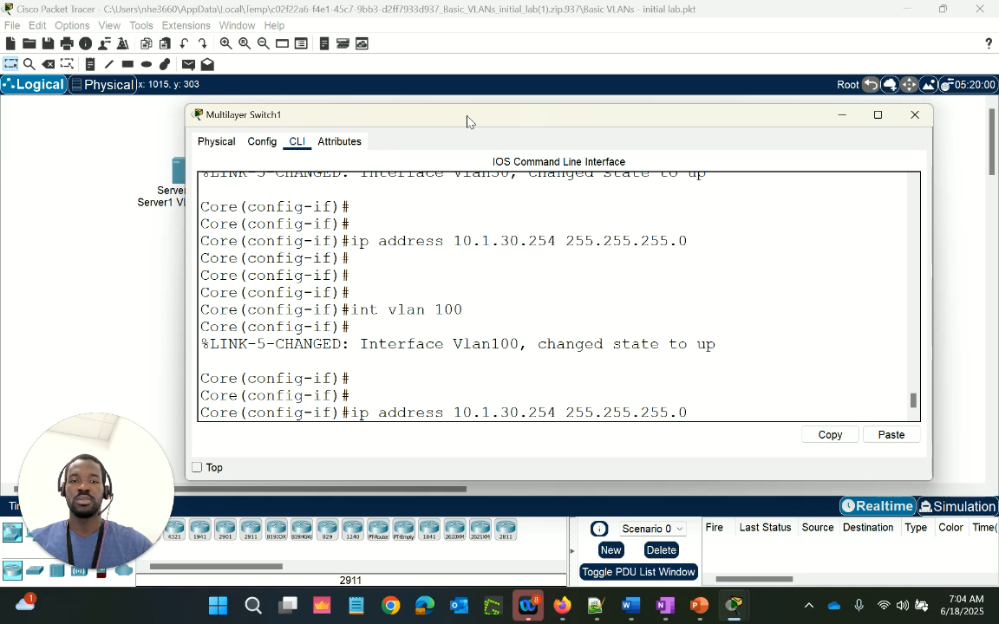
key(BackSpace)
text(10)
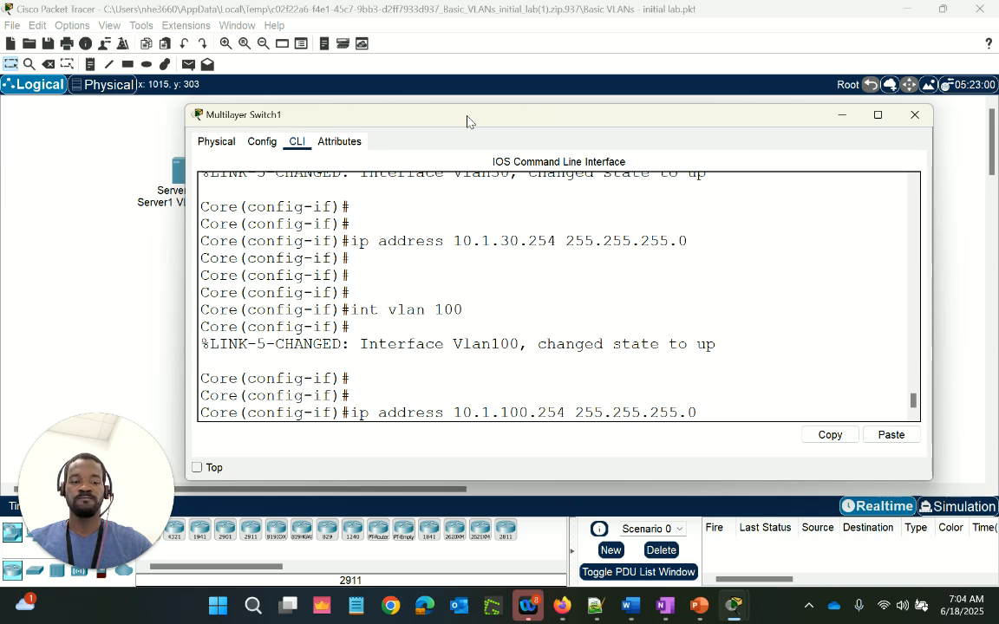
key(Return)
key(Return)
key(Return)
key(Return)
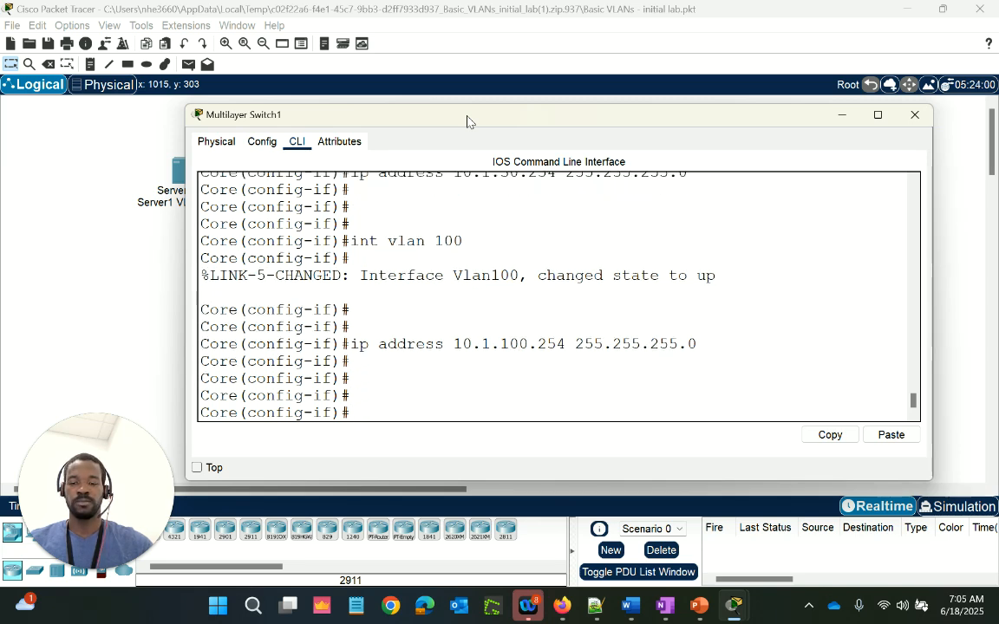
Step: Leave interface configuration mode on Core with end
text(end)
key(Return)
key(Return)
key(Return)
key(Return)
key(Return)
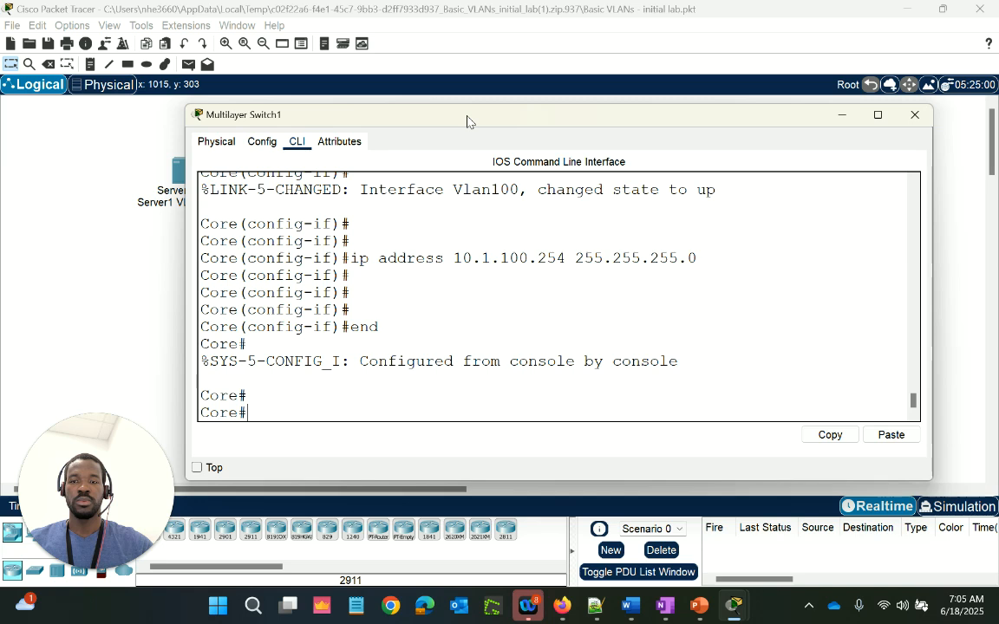
Step: Display Core's brief IP interface list with sh ip int br and enlarge the console to read it from the start
text(sh ip int br)
key(Return)
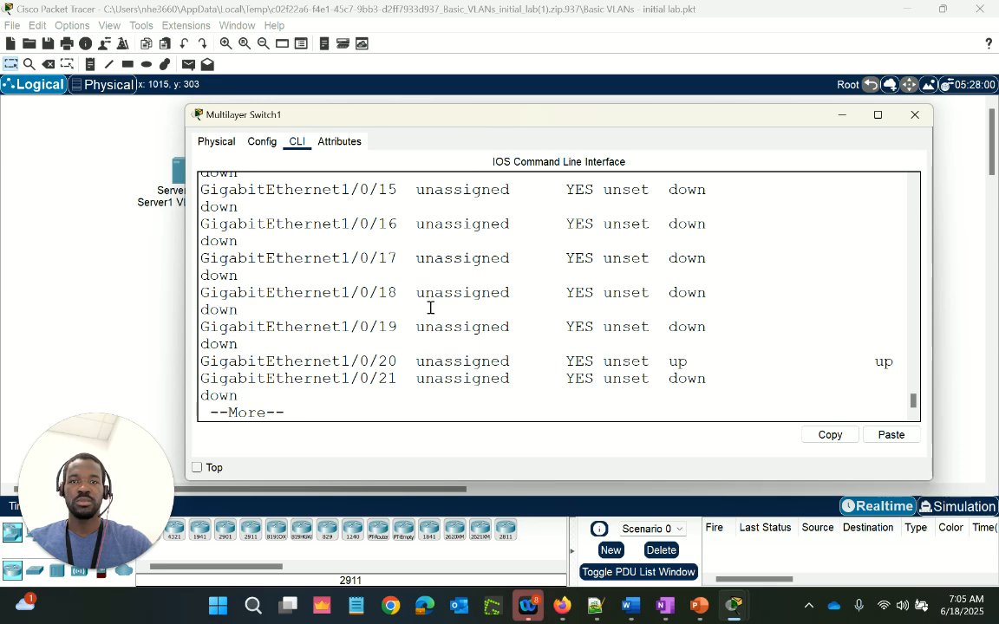
scroll(430, 307, up, 3)
scroll(430, 307, up, 6)
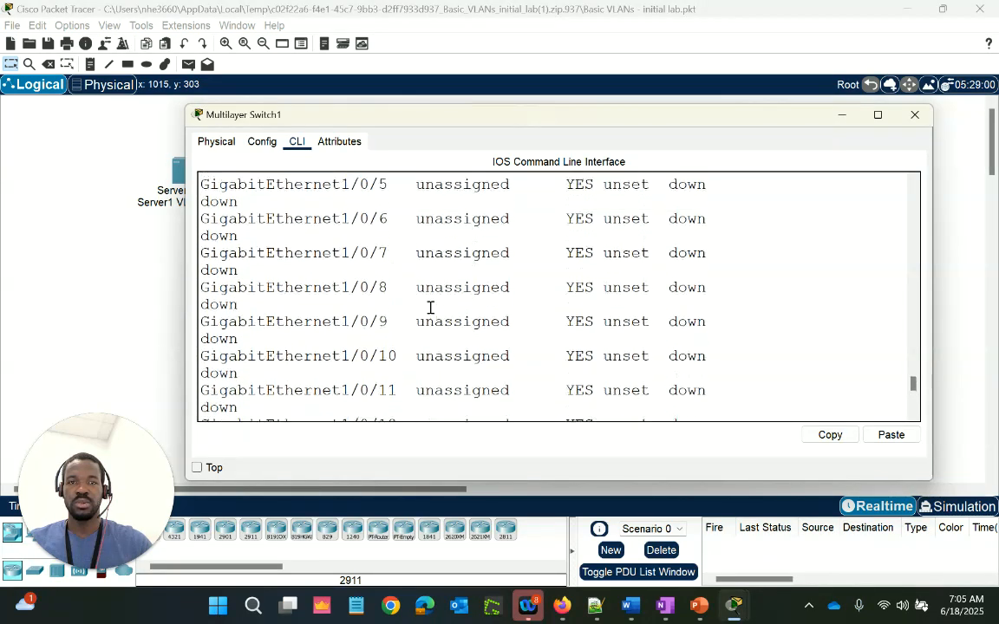
scroll(430, 307, up, 3)
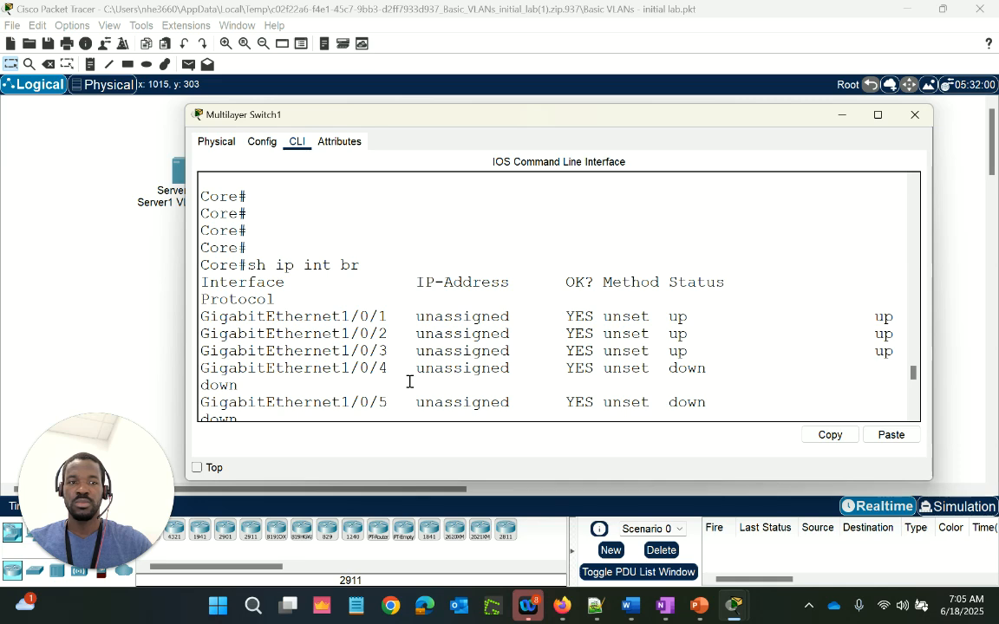
click(878, 115)
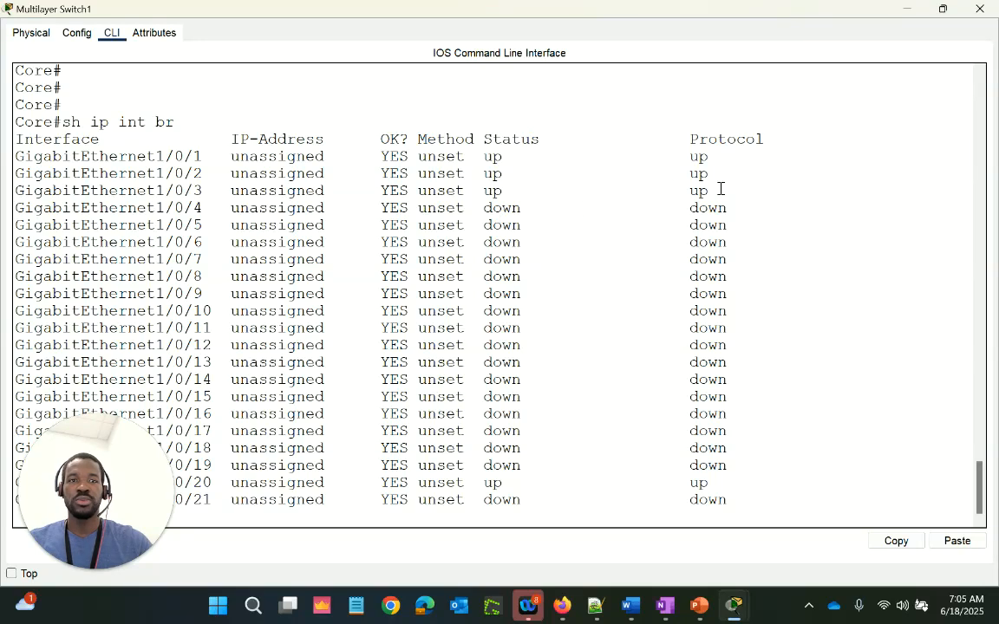
Step: Highlight the GigabitEthernet1/0/1 to 1/0/3 rows and compare them with Core's links to the access switches in the topology
drag(726, 189, 626, 145)
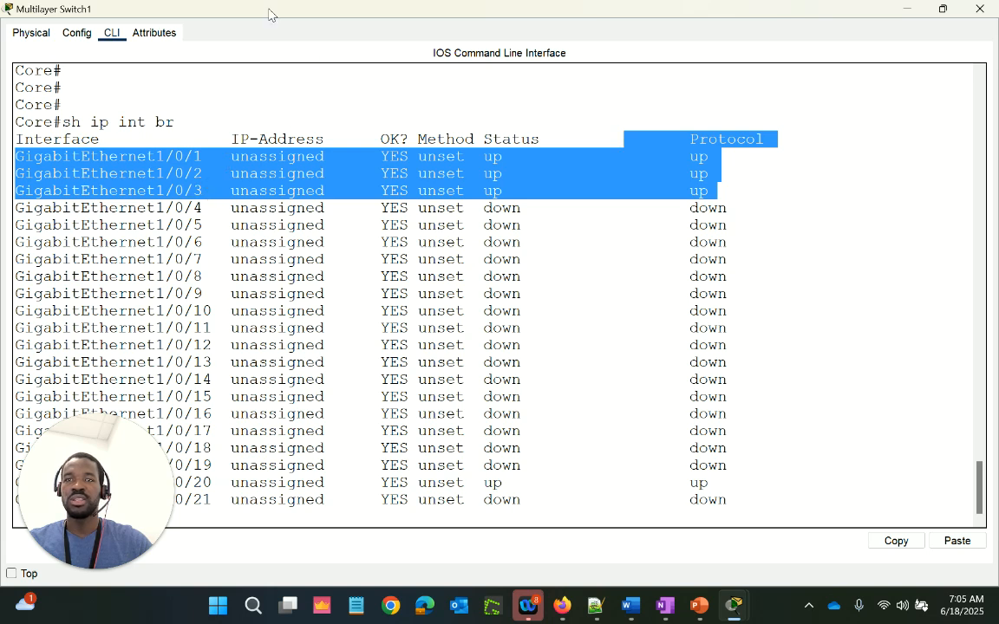
double_click(240, 8)
drag(265, 103, 399, 309)
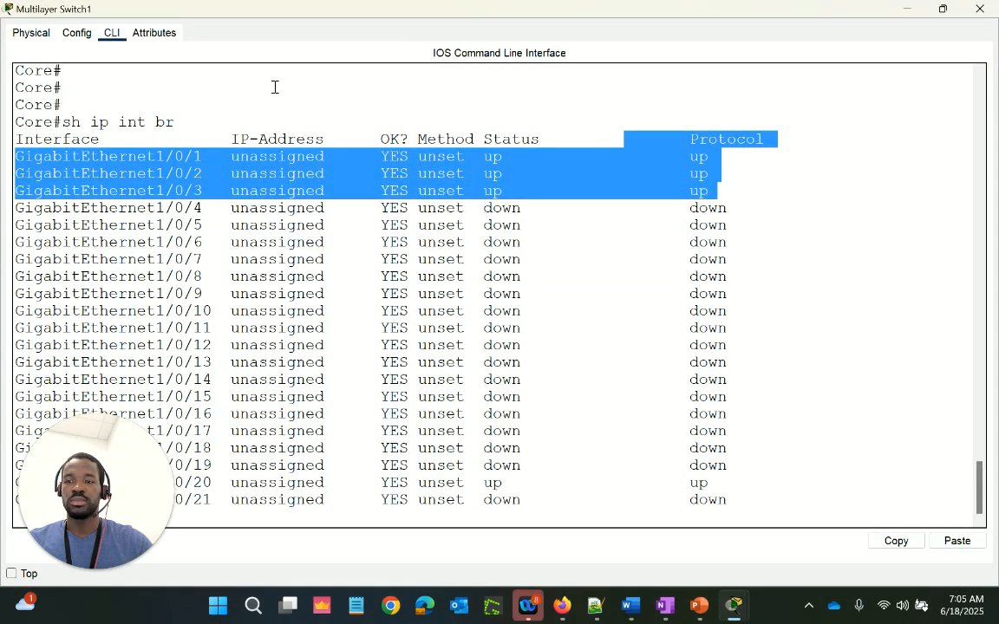
Step: Highlight the GigabitEthernet1/0/20 row, compare it with the Server1 link in the topology, and return to the enlarged interface list
drag(143, 495, 939, 444)
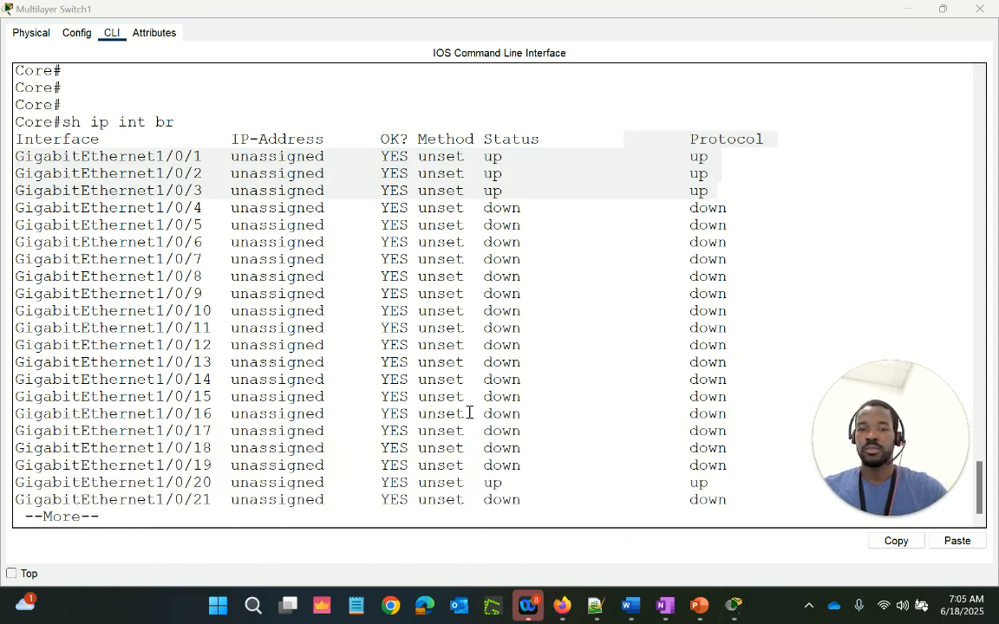
click(510, 513)
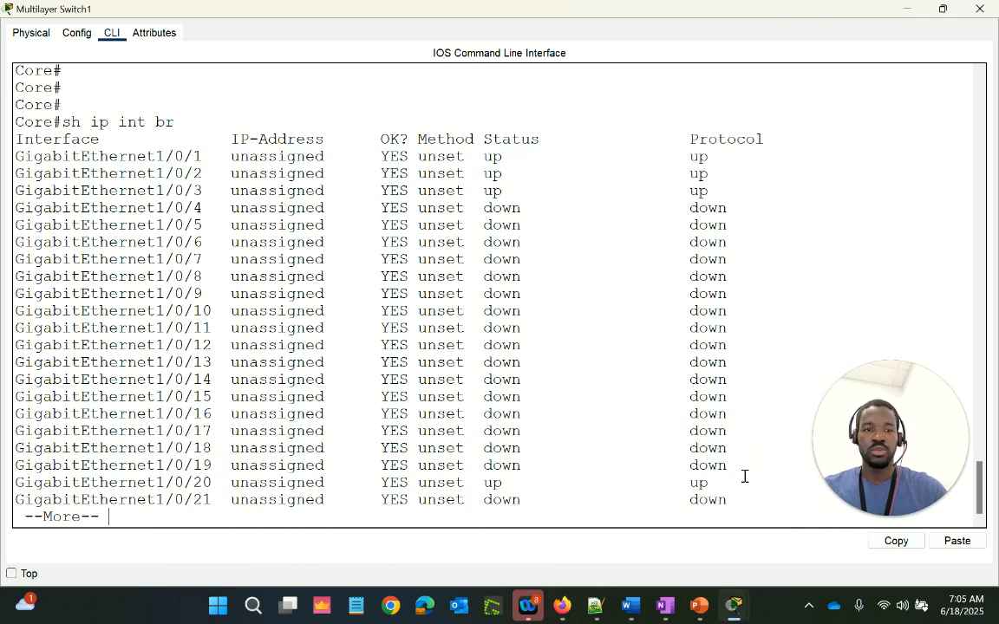
drag(718, 487, 9, 482)
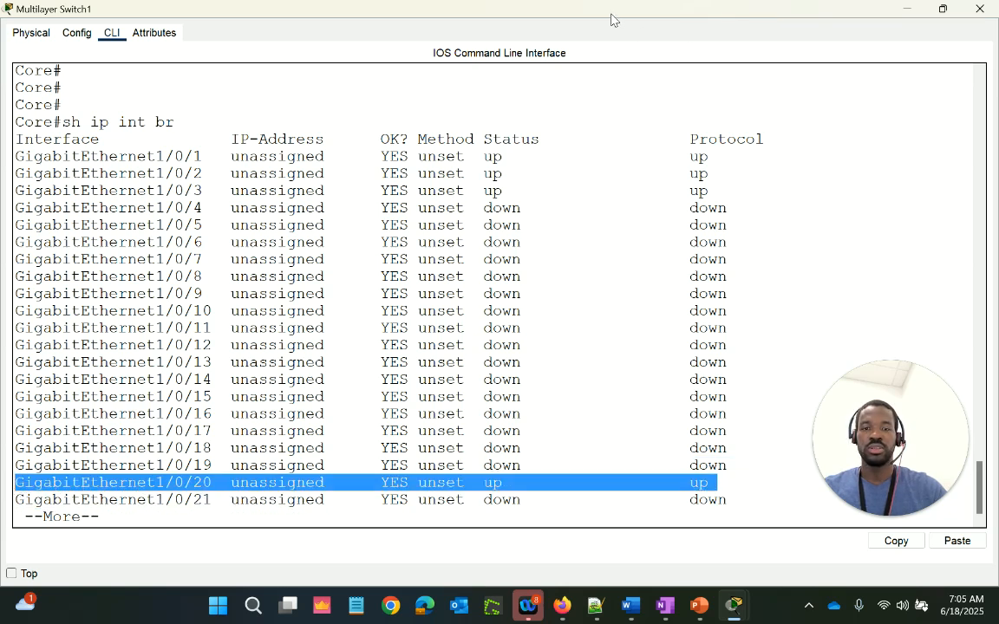
drag(585, 16, 599, 315)
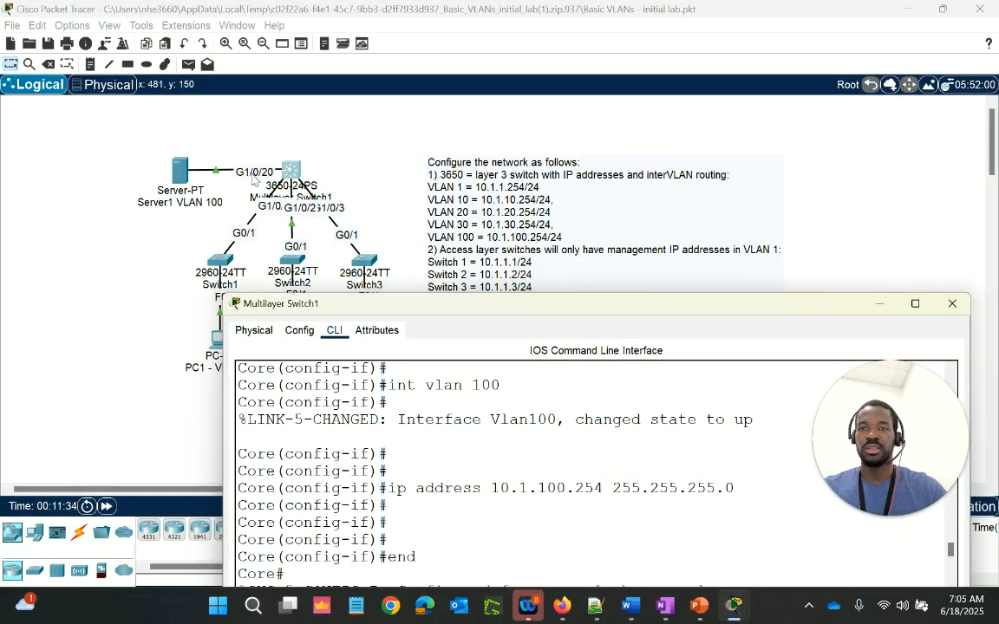
click(913, 304)
click(414, 518)
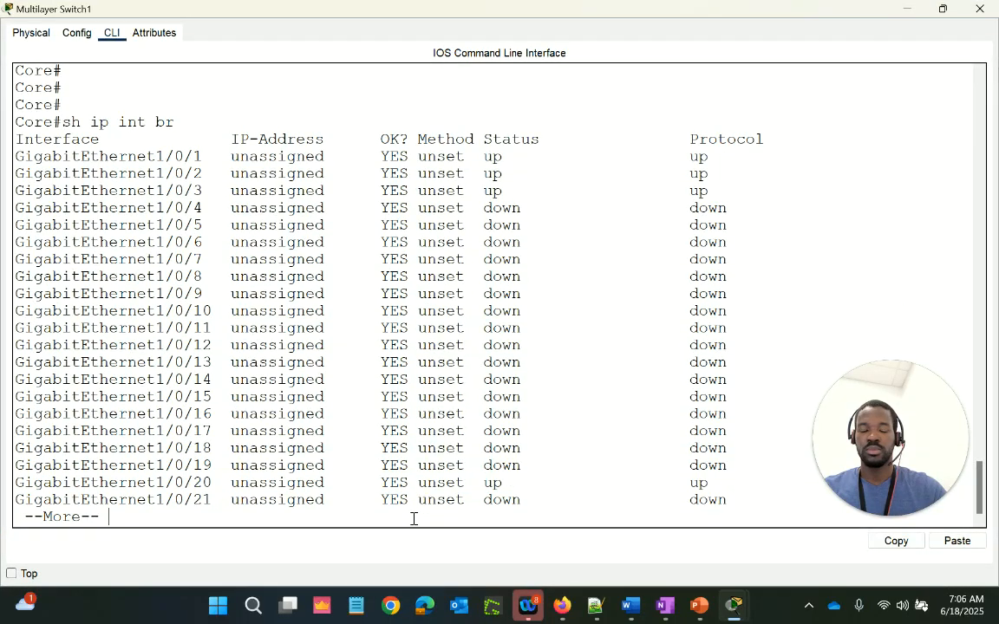
Step: Page to the end of the interface list and examine the status and protocol of the VLAN interface rows
key(space)
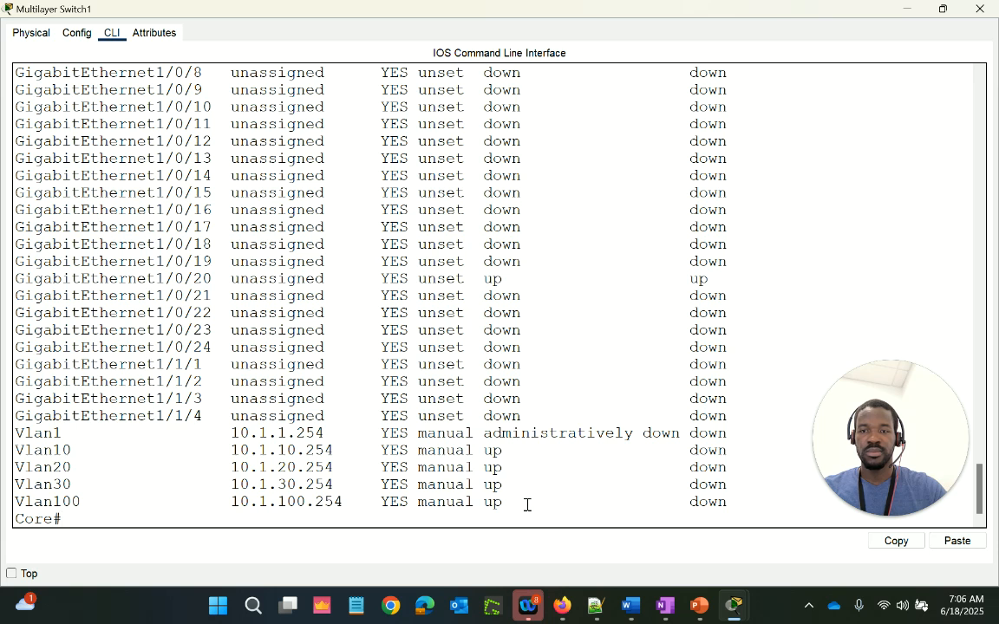
drag(523, 501, 294, 438)
drag(126, 432, 419, 450)
click(646, 470)
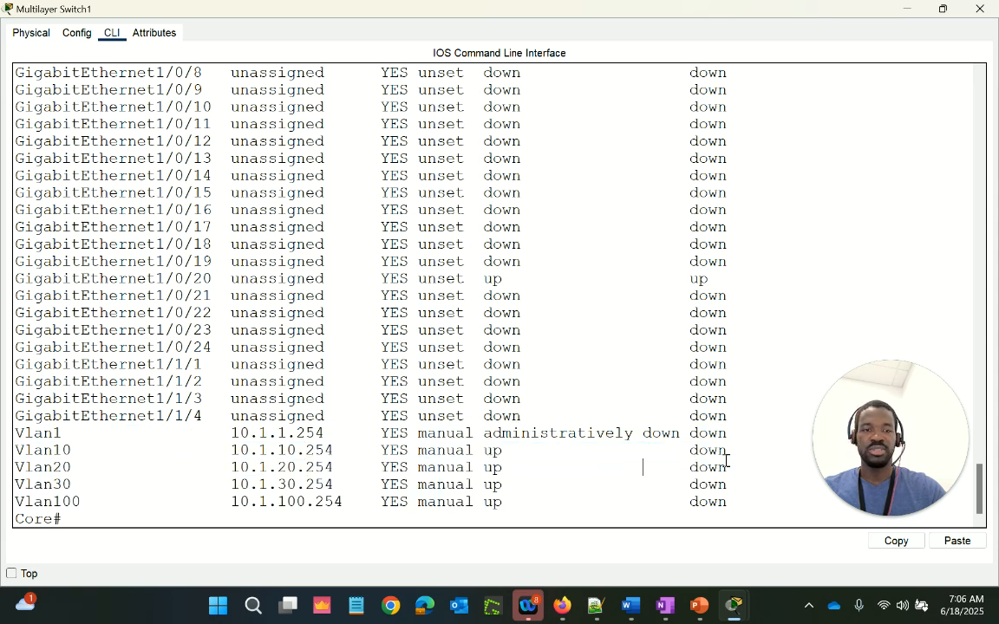
scroll(700, 457, up, 6)
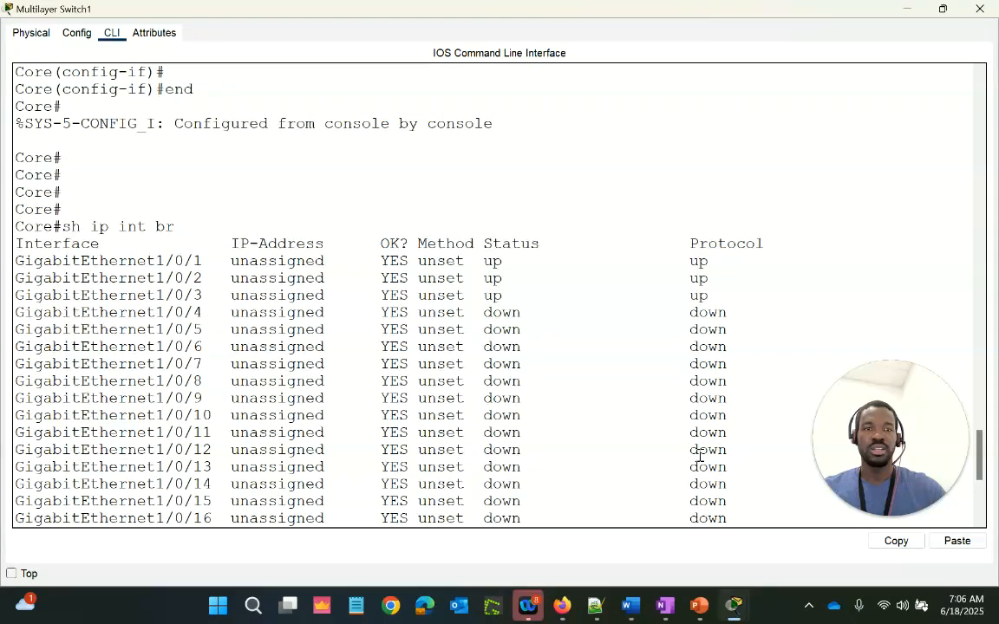
scroll(700, 457, down, 6)
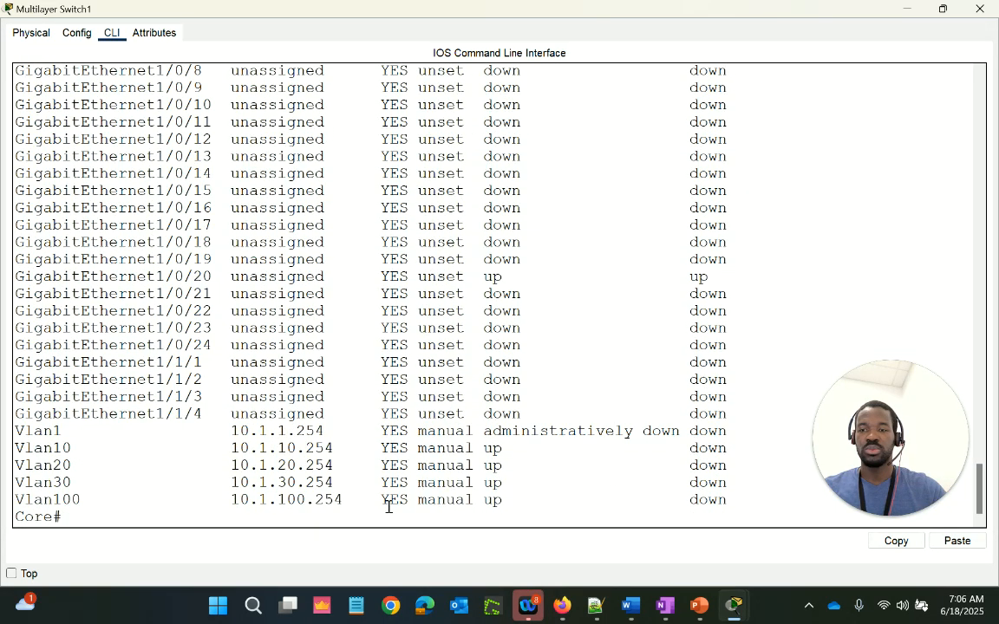
Step: Display Core's running configuration with sh run and check the hostname line at its start
key(Return)
key(Return)
text(conf)
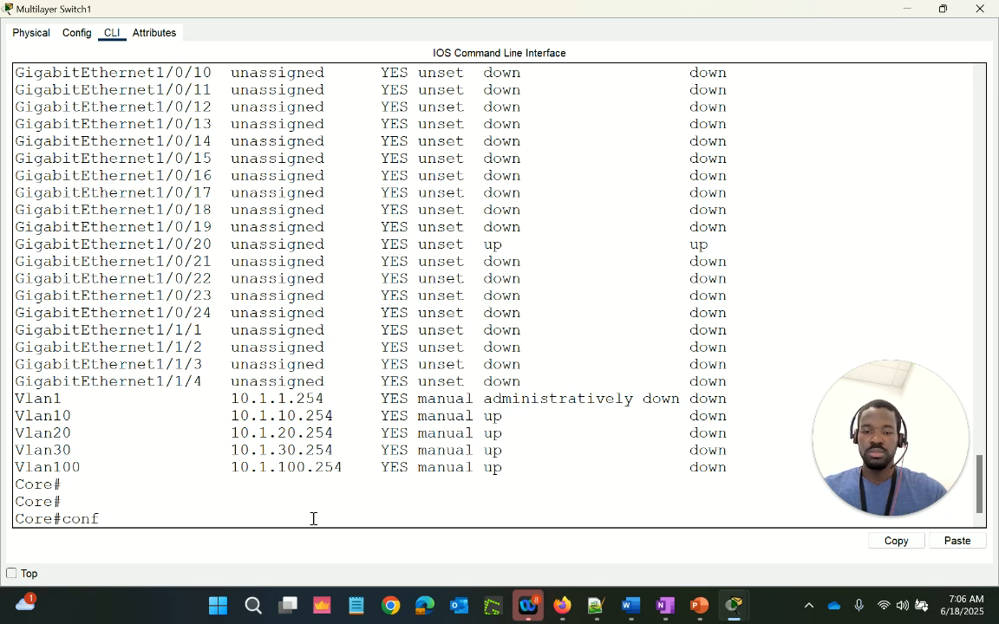
key(BackSpace)
key(BackSpace)
key(BackSpace)
key(BackSpace)
key(BackSpace)
text(sh run)
key(Return)
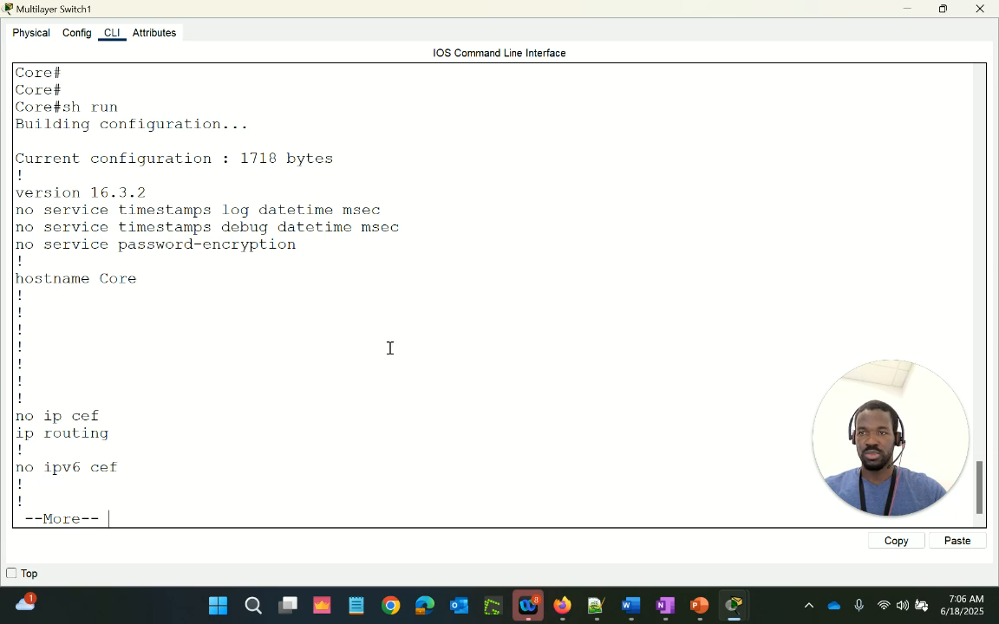
double_click(122, 279)
click(254, 352)
Step: Page through the rest of the running configuration, highlighting the interface Vlan1 block and reading the Vlan10 to Vlan100 blocks
key(space)
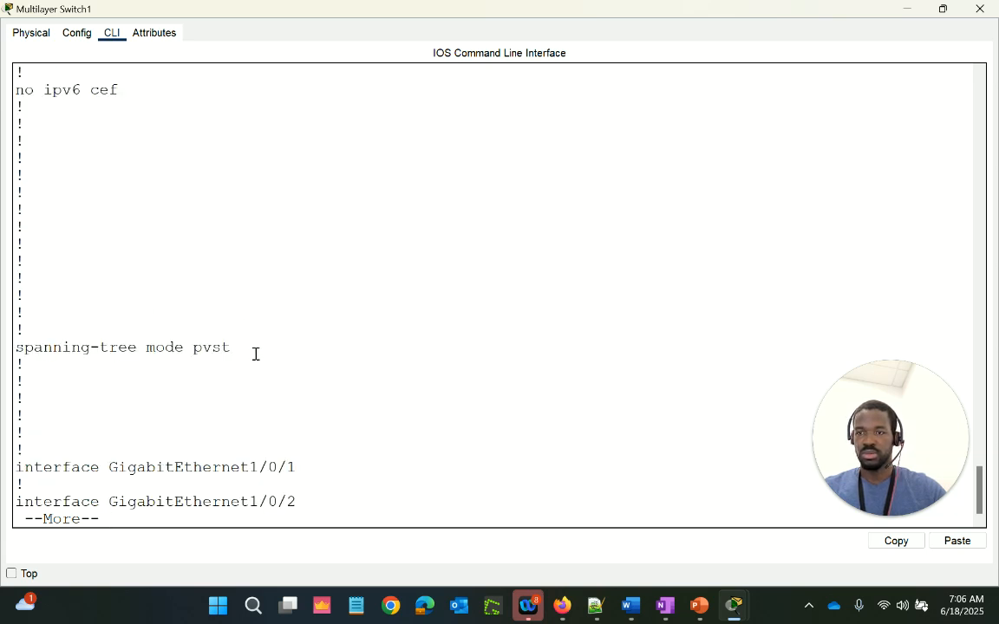
key(space)
key(space)
key(space)
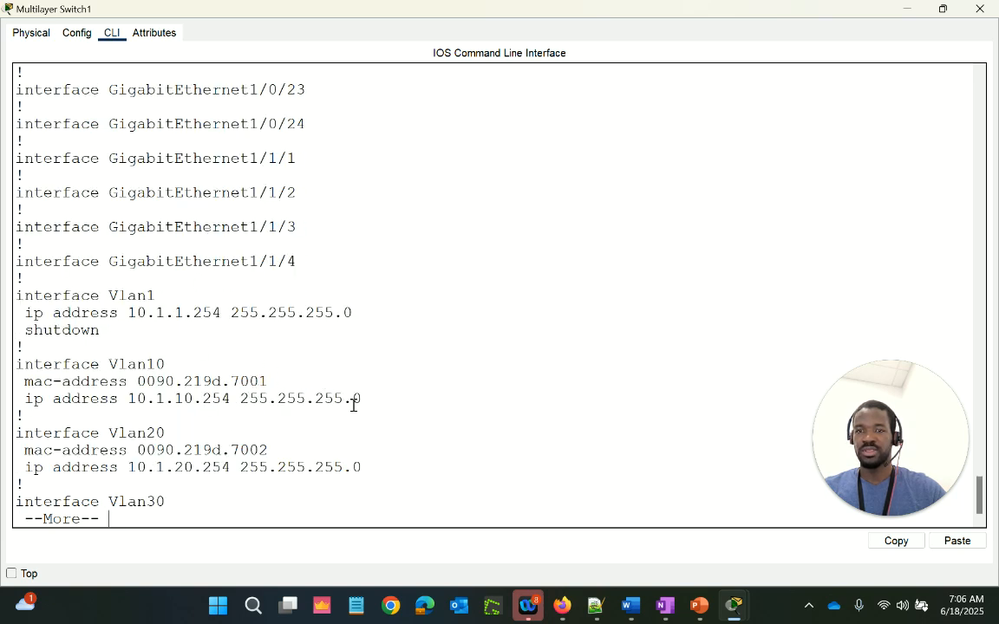
drag(102, 331, 14, 295)
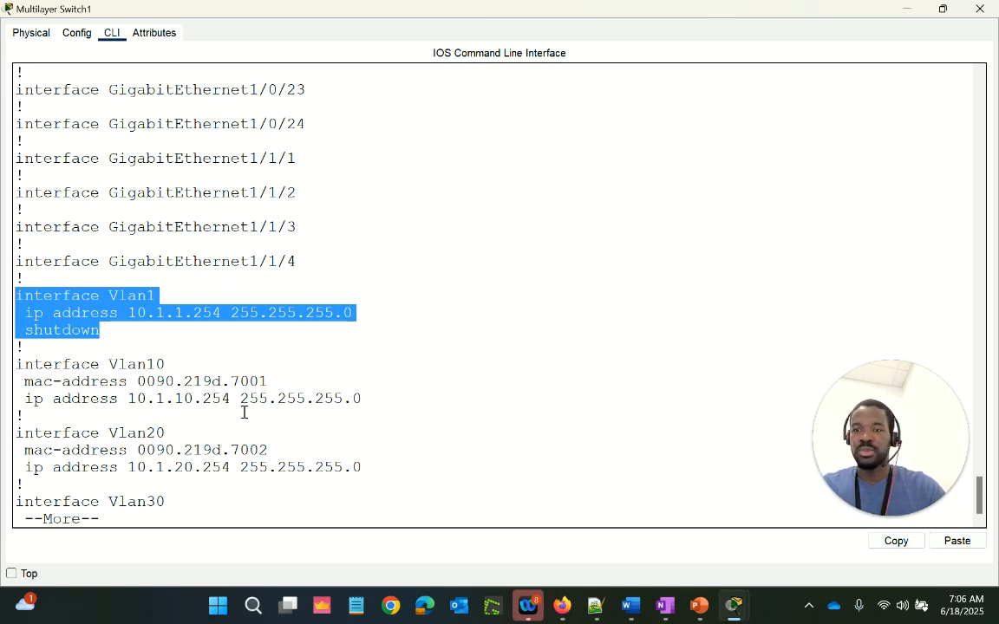
key(space)
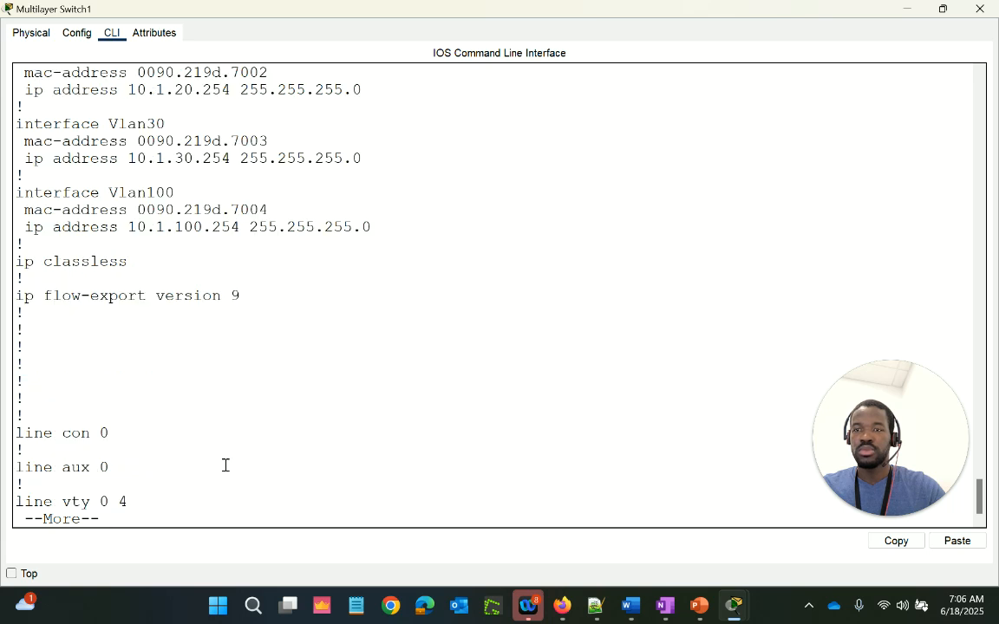
scroll(177, 369, up, 3)
scroll(177, 369, down, 5)
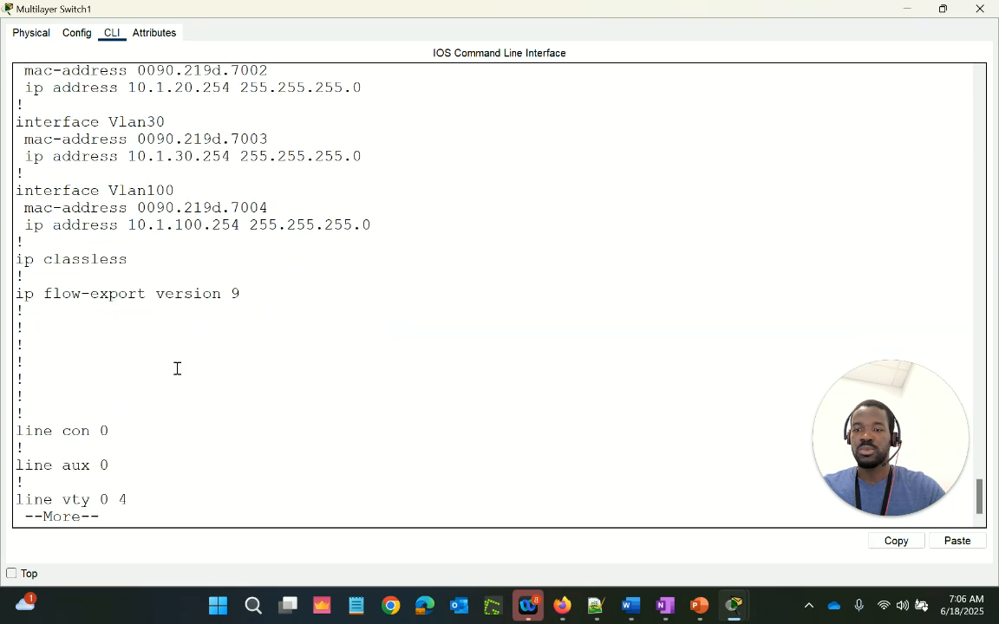
key(space)
Step: List the interfaces again with sh ip int br and compare the Vlan1 row with the Vlan10 to Vlan100 rows
text(sh ip int br)
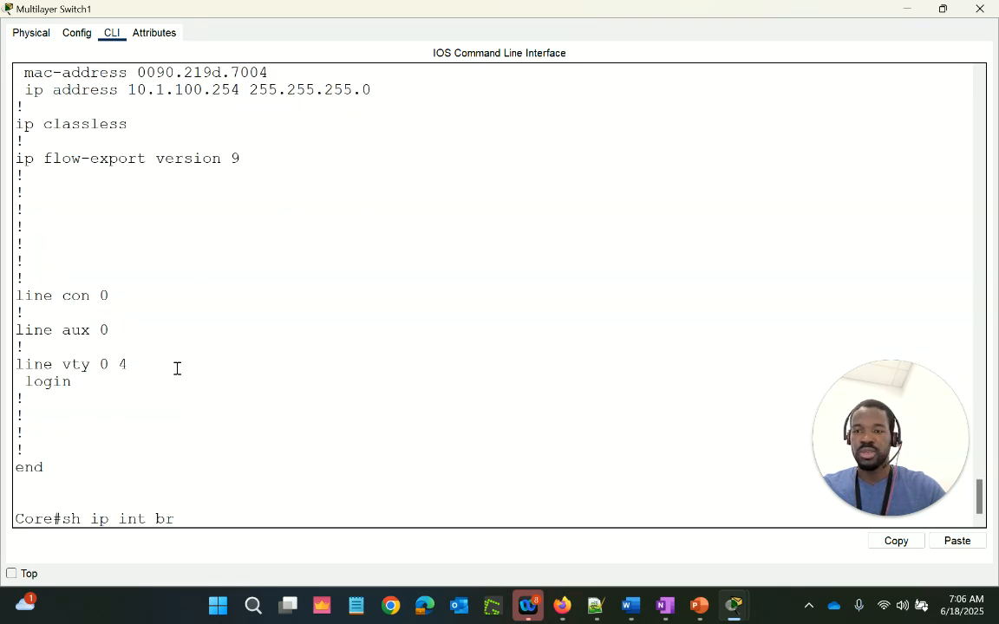
key(Return)
key(space)
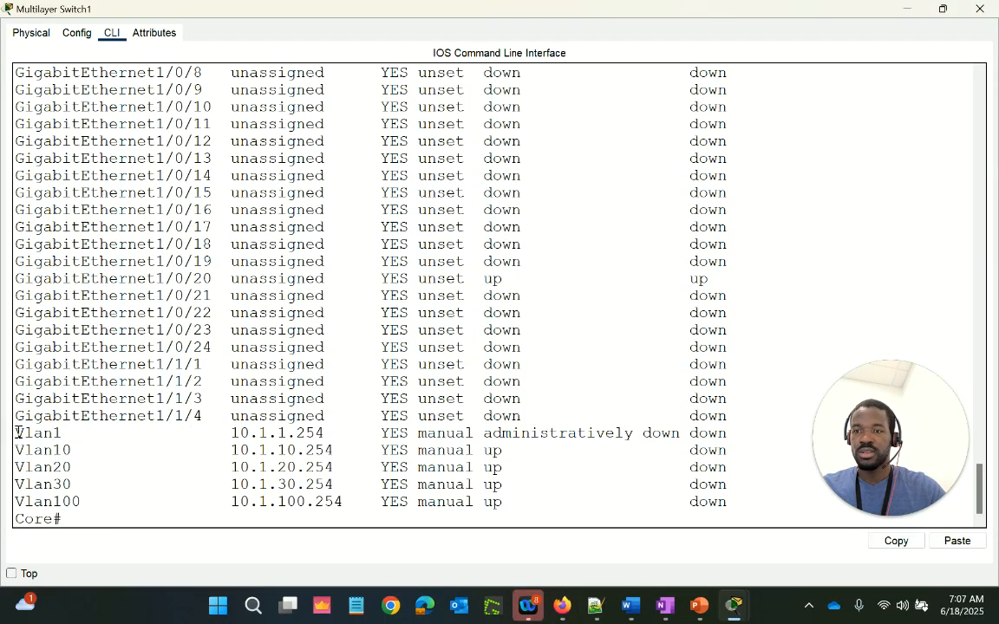
drag(17, 433, 742, 434)
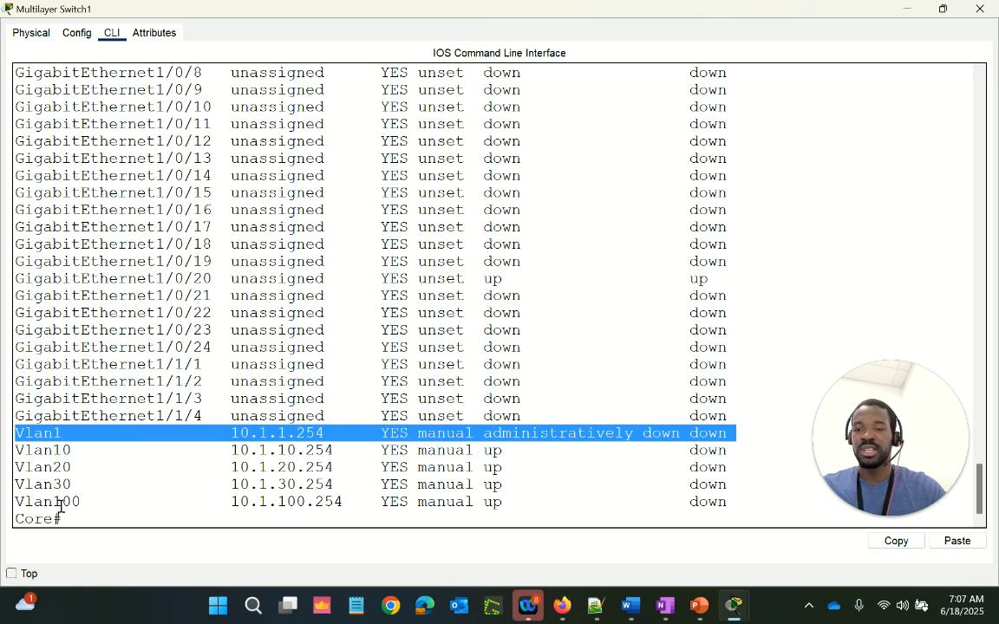
drag(90, 506, 13, 450)
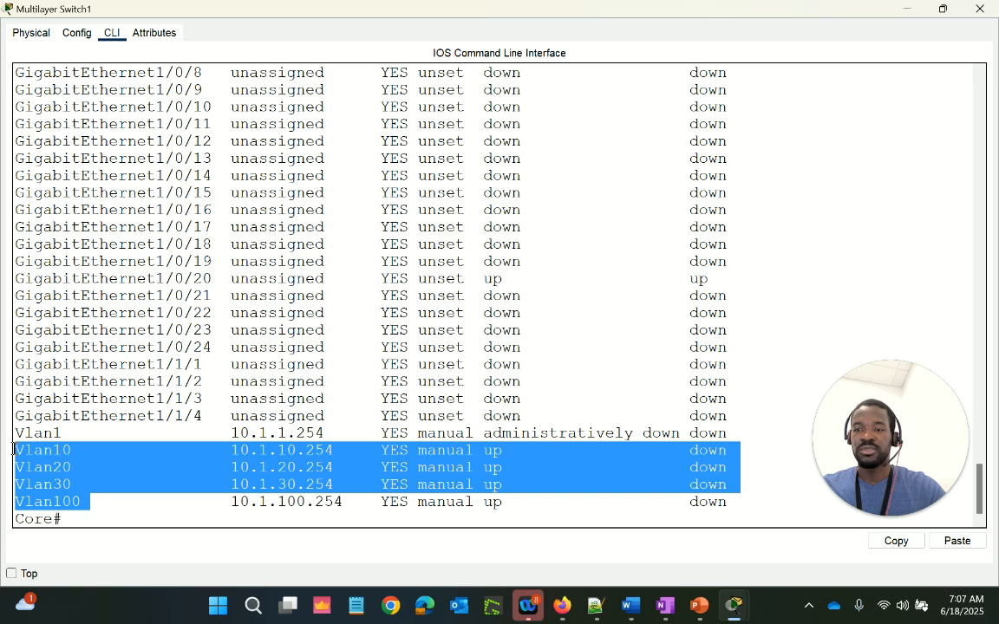
click(135, 521)
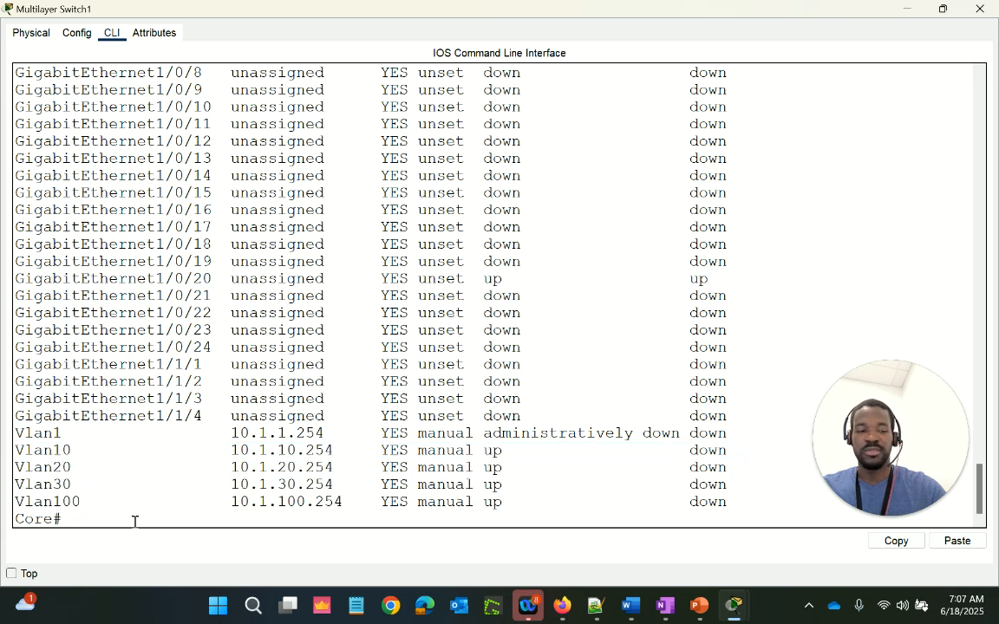
Step: Enable Core's VLAN 1 interface with no shut and return to privileged mode with end
key(Return)
key(Return)
text(conf t)
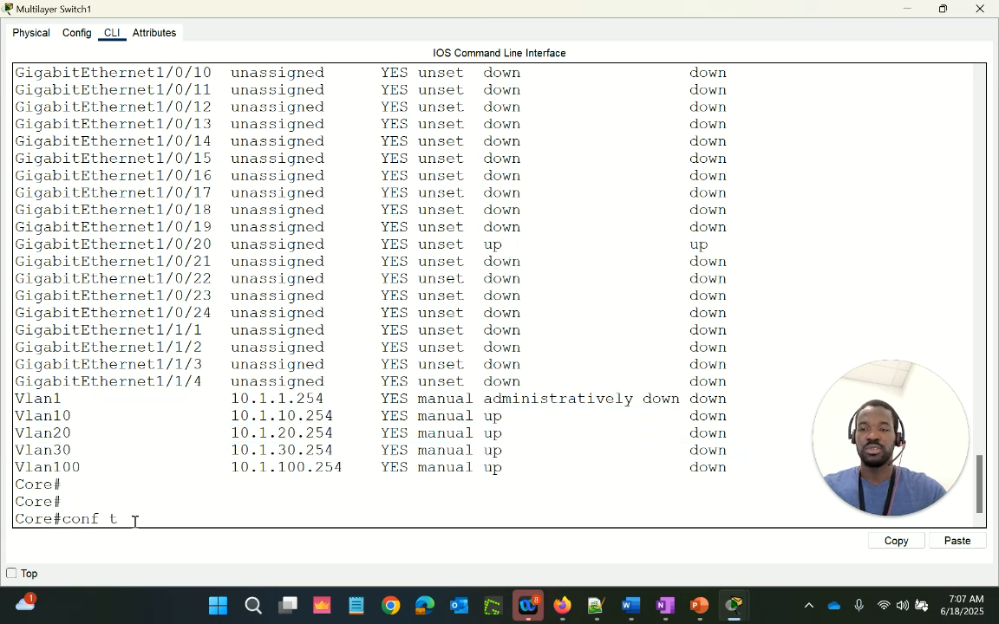
key(Return)
key(Return)
text(int vlan 1)
key(Return)
key(Return)
key(Return)
text(no shut)
key(Return)
key(Return)
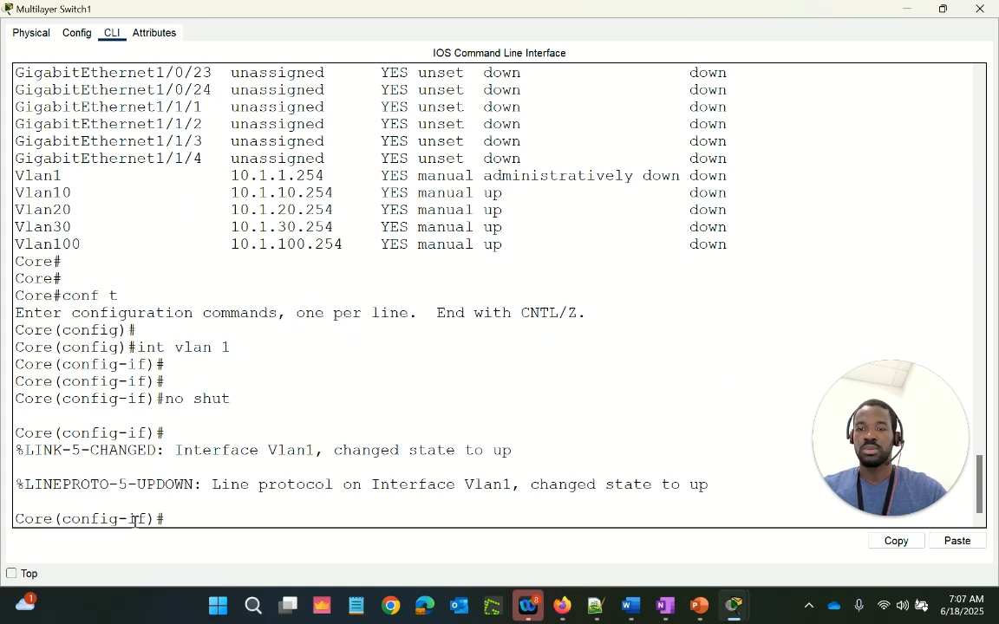
key(Return)
key(Return)
text(end)
key(Return)
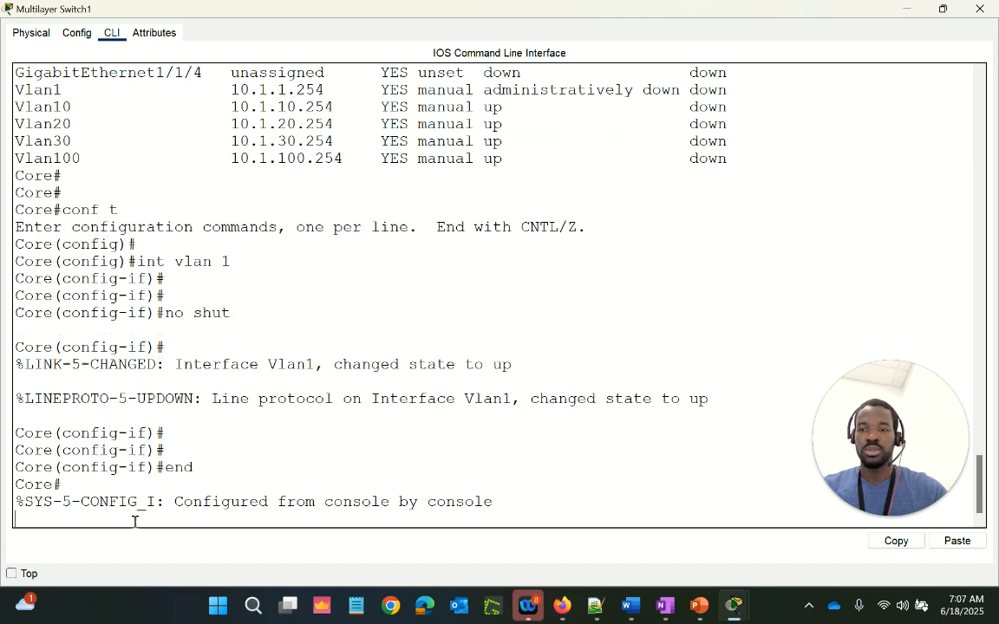
Step: Rerun sh ip int br to recheck the Vlan1 row after enabling it, and highlight the Vlan10 to Vlan100 rows for comparison
key(Return)
key(Up)
key(Up)
key(Up)
key(Down)
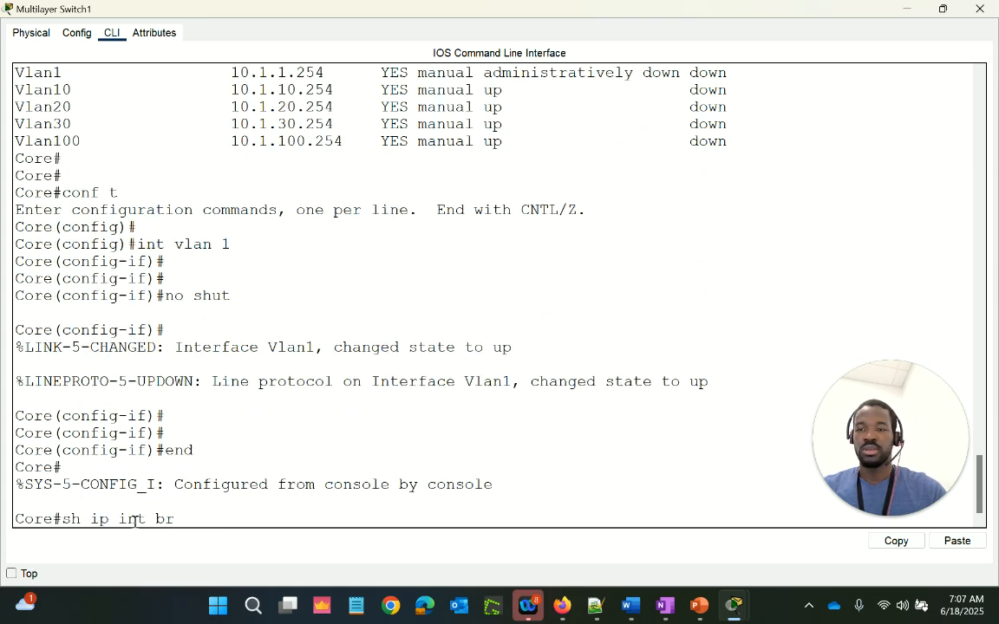
key(Return)
key(space)
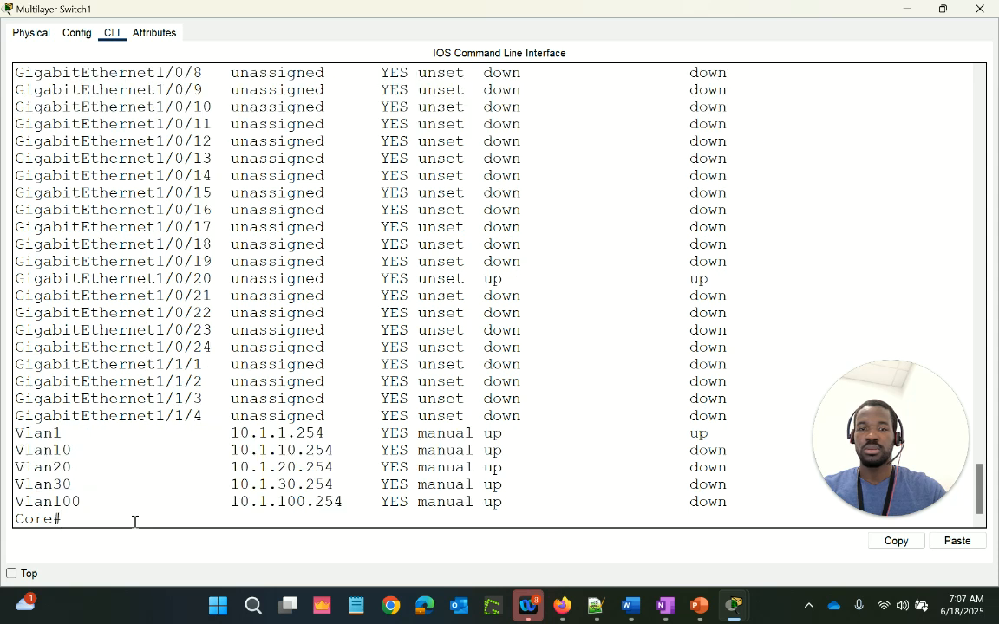
drag(514, 434, 15, 445)
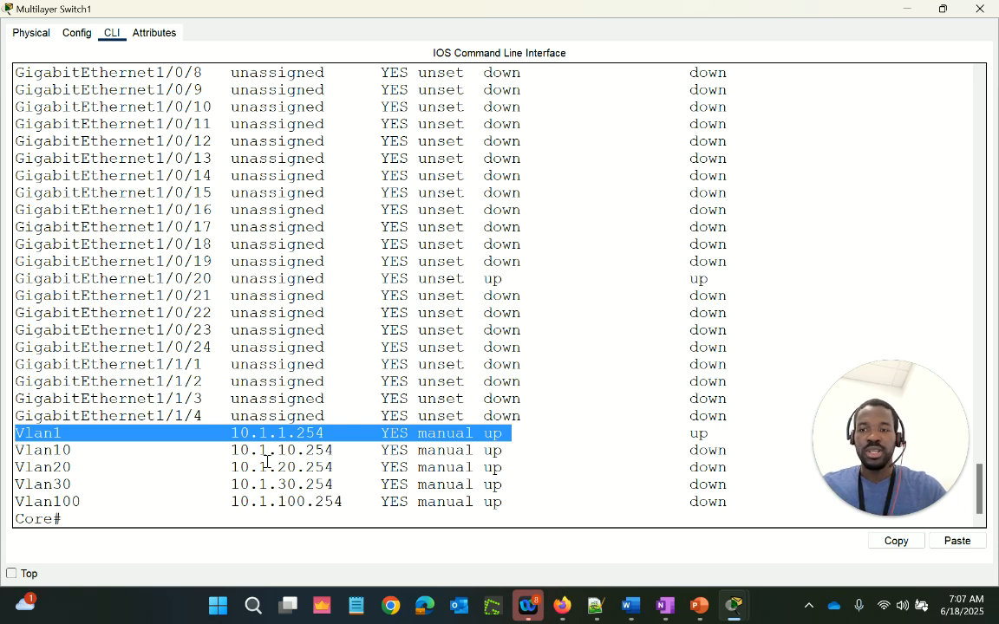
drag(19, 452, 734, 507)
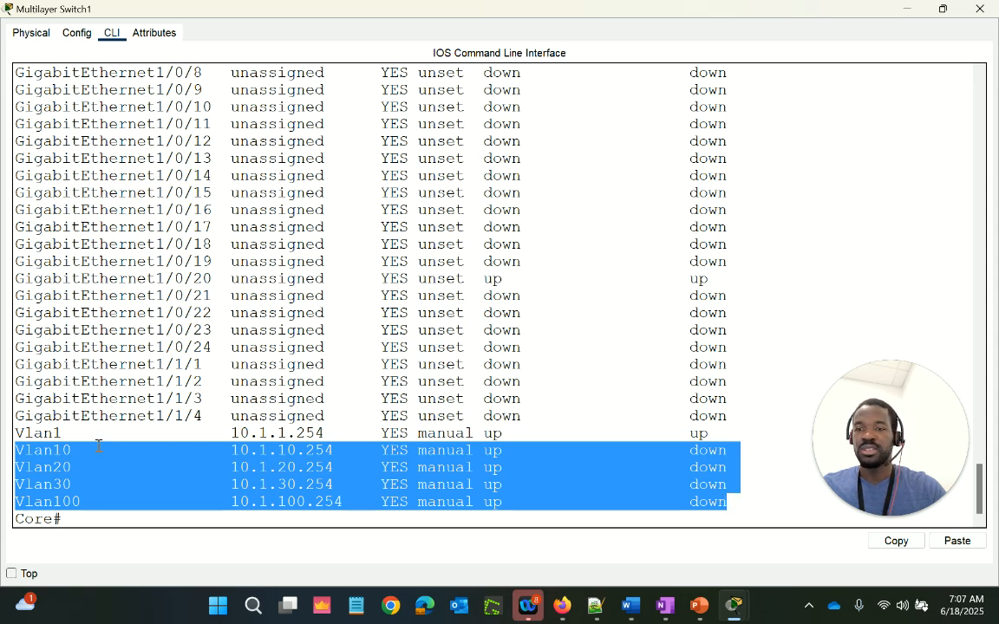
Step: Enter global configuration mode with conf t and open interface g1/0/1 for configuration
click(165, 527)
key(Return)
key(Return)
key(Return)
text(conf t)
key(Return)
key(Return)
key(Return)
text(int g1/0/1)
key(Return)
key(Return)
key(Return)
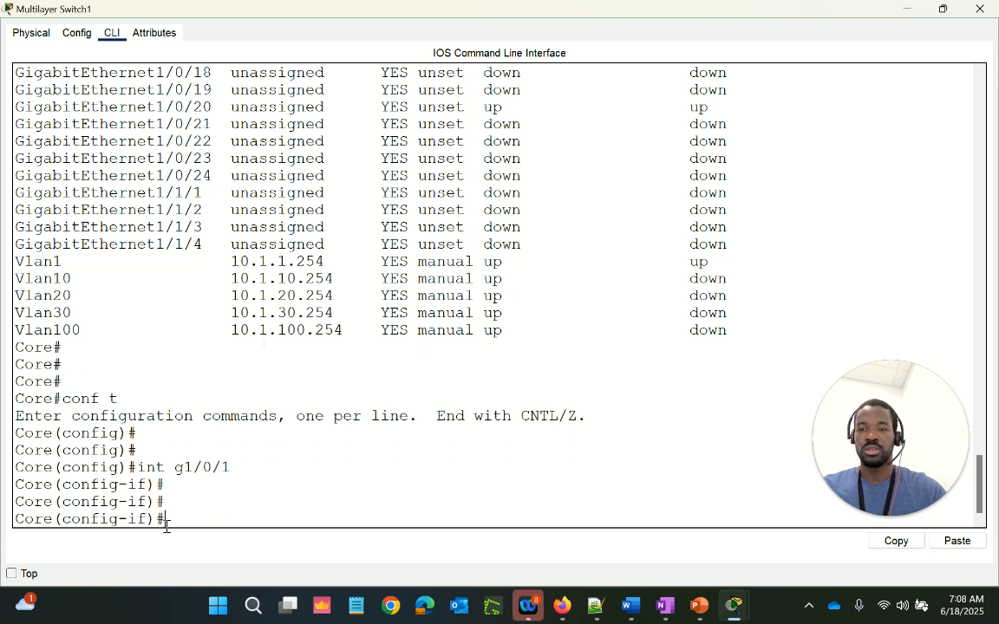
Step: Assign g1/0/1 to VLAN 10 with switchport access vlan 10 and leave configuration mode with end
text(switch)
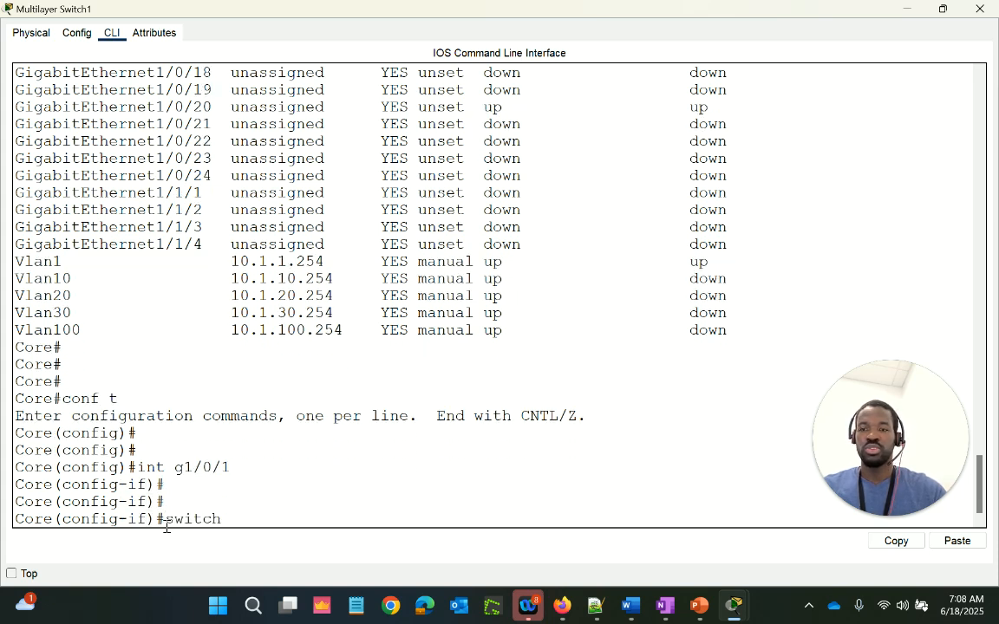
key(Tab)
text(access vlna)
key(BackSpace)
text(an 10)
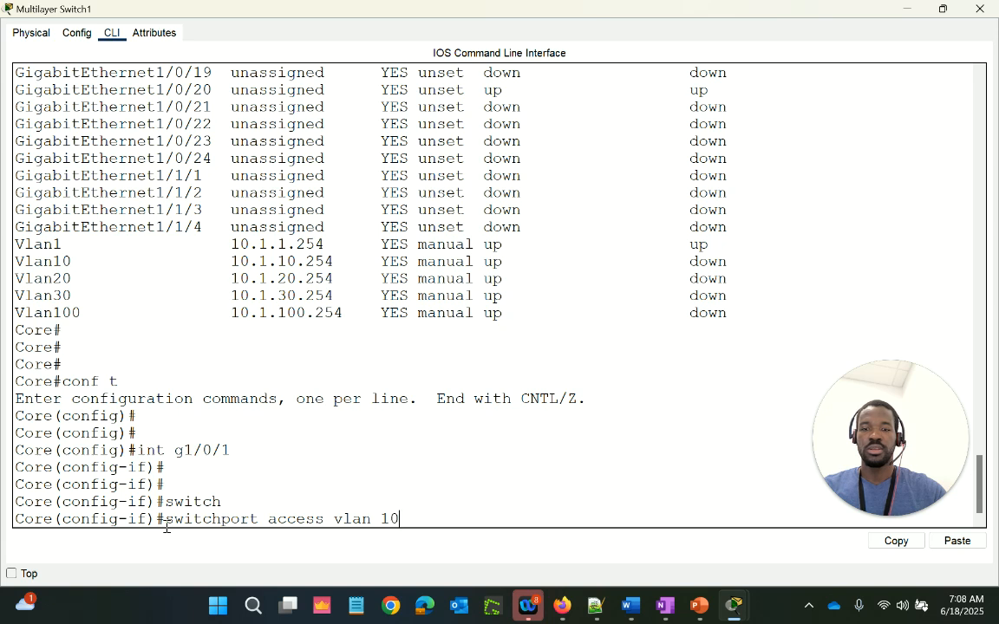
key(Return)
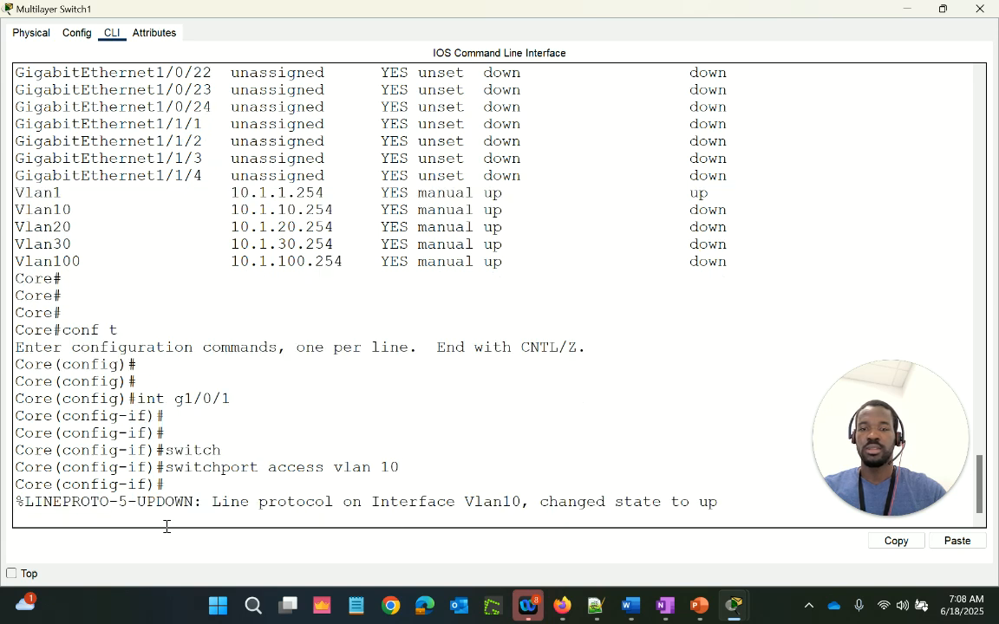
key(Return)
key(Return)
key(Return)
text(e(config-if)#e)
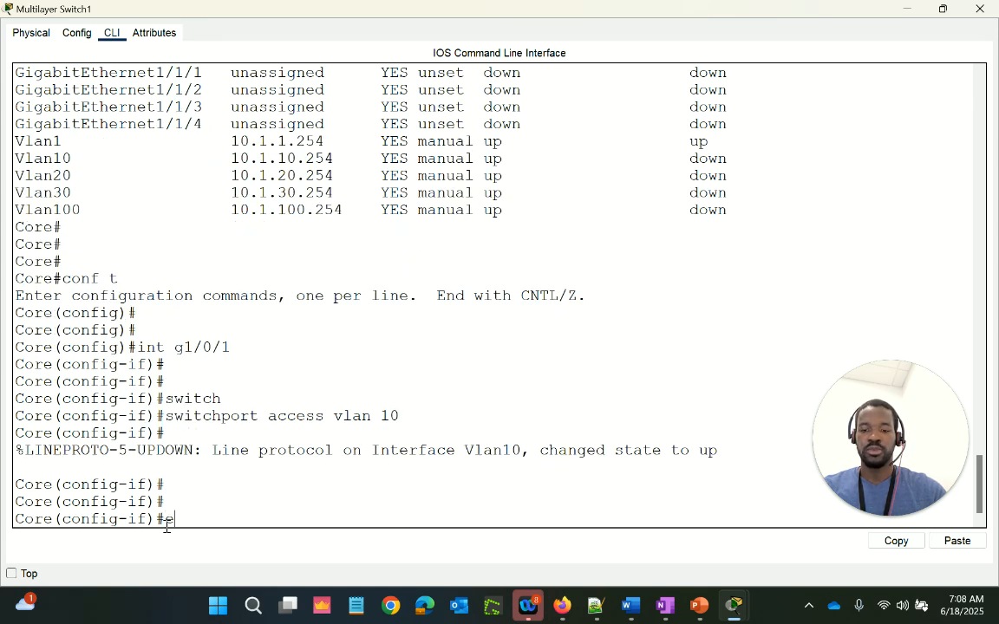
text(nd)
key(Return)
Step: Display the brief IP interface list once more and highlight the Vlan10 row to check its status and protocol
key(Return)
key(Return)
key(Up)
key(Up)
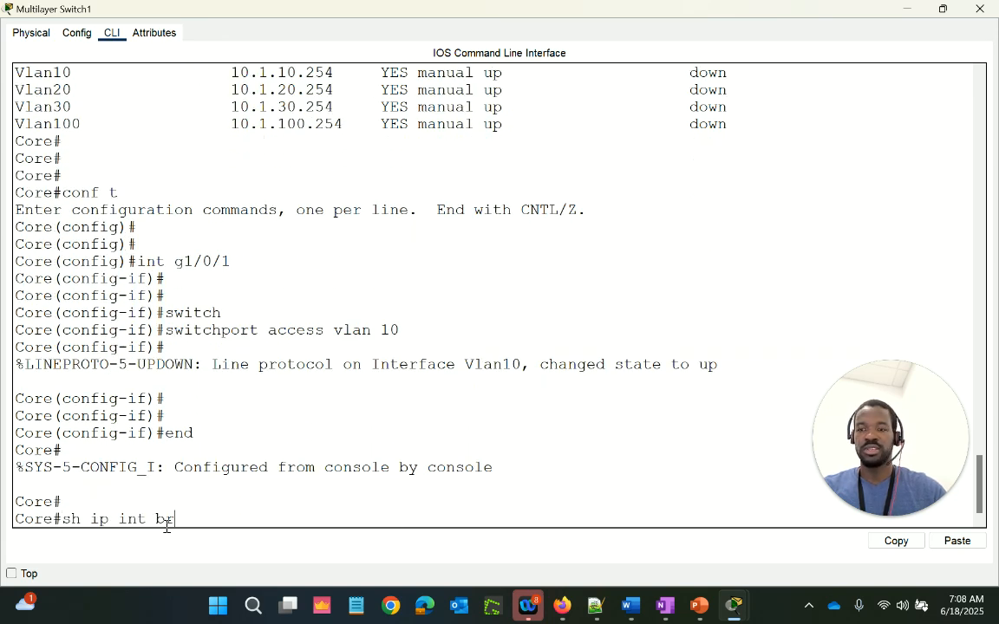
key(Return)
key(space)
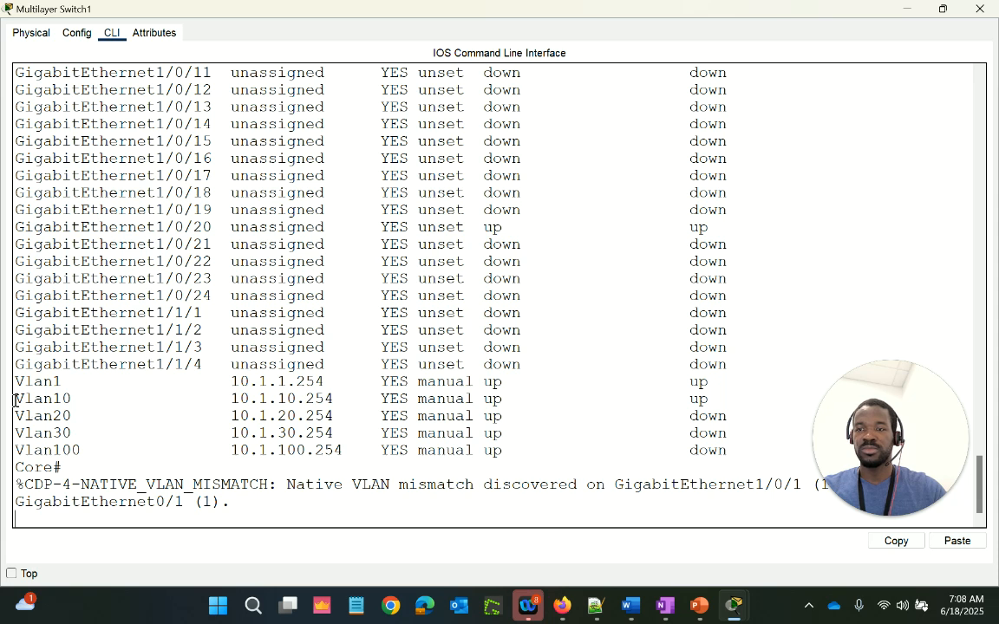
drag(15, 400, 737, 404)
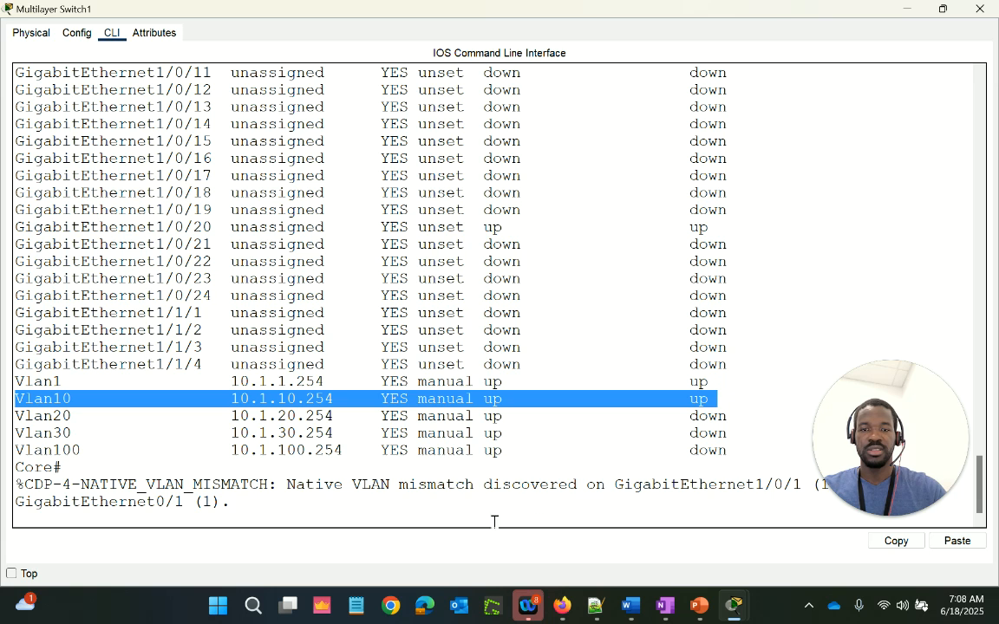
Step: Enter global configuration mode with conf t and open interface g1/0/1
click(480, 525)
key(Return)
key(Return)
key(Return)
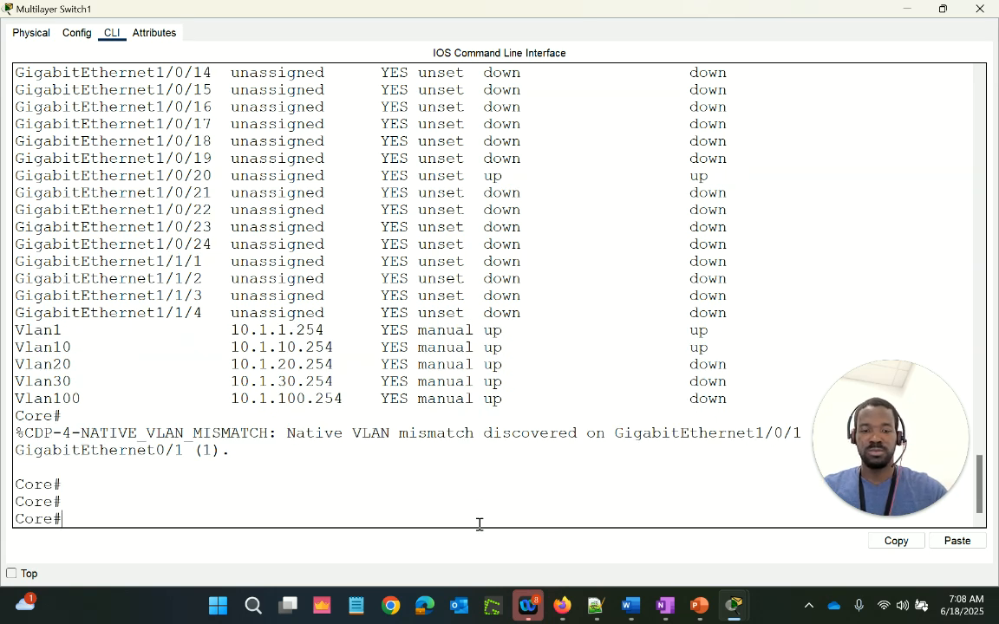
text(conf t)
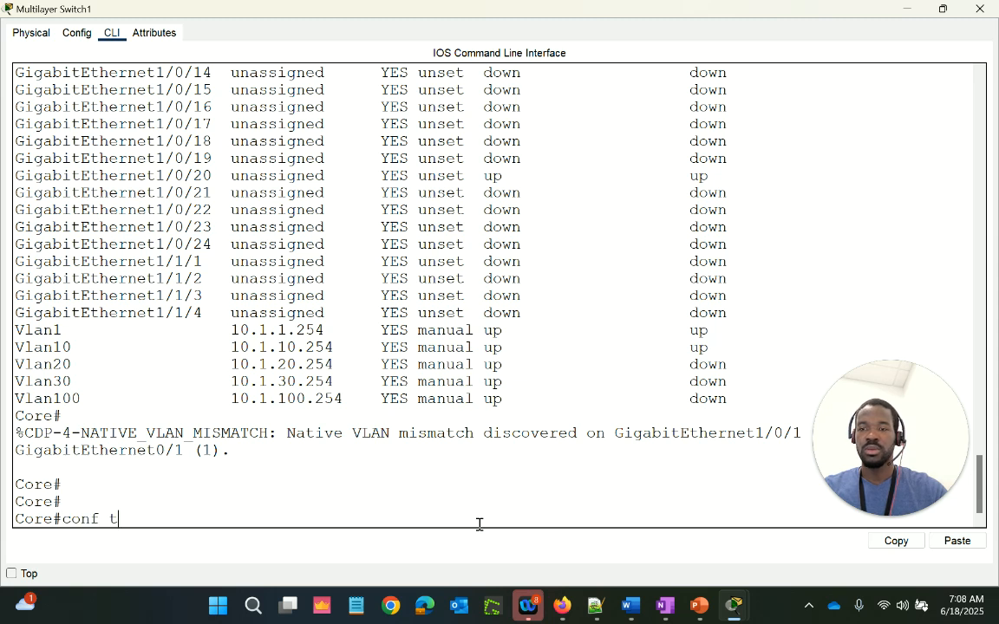
key(Return)
key(Return)
text(int)
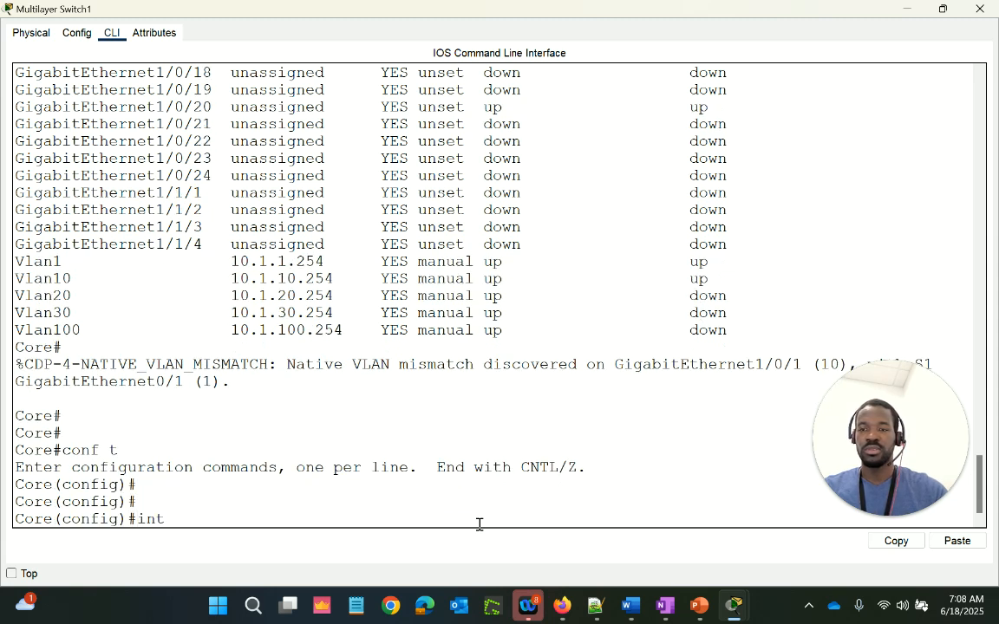
text( g1/)
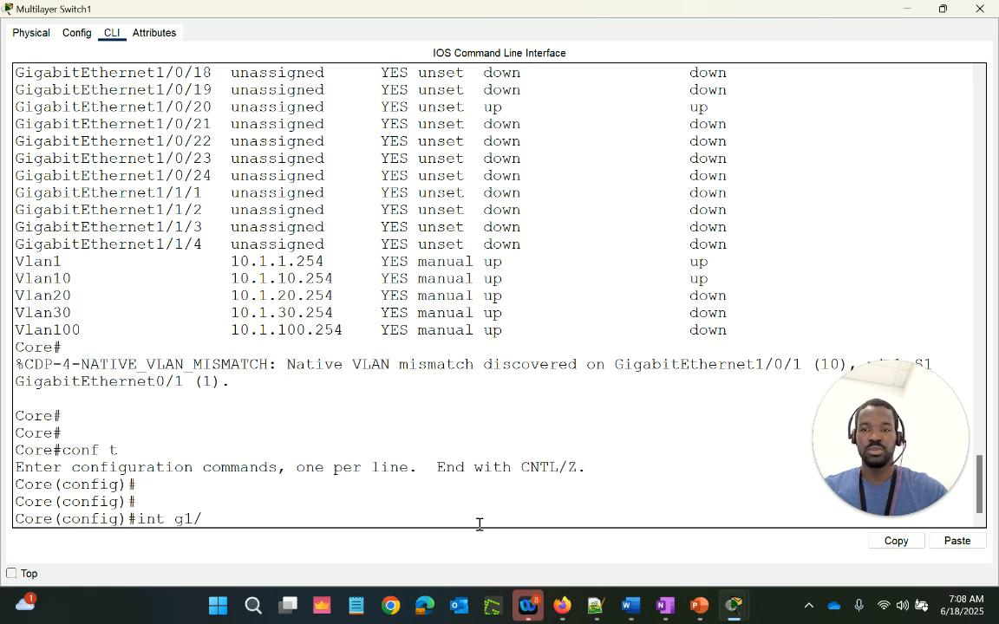
text(0/1)
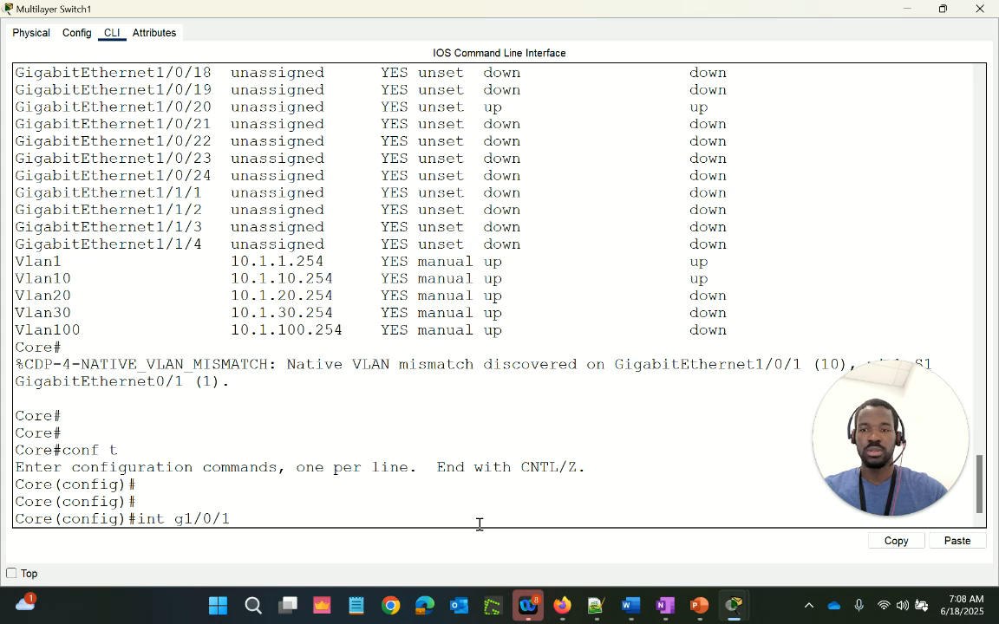
key(Return)
key(Return)
Step: Enable interface g1/0/1 with no shut
text(no)
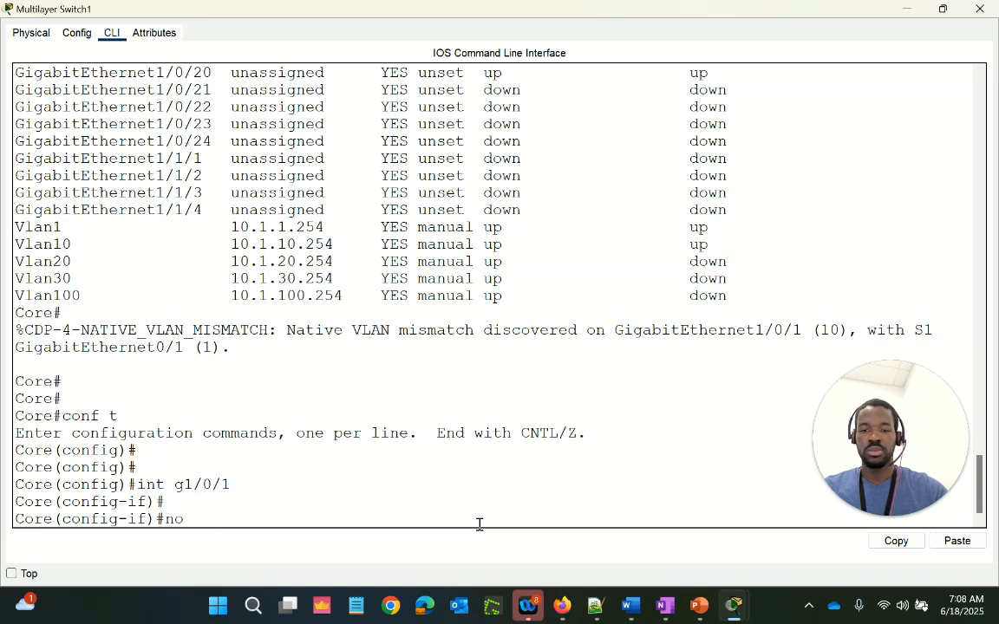
text( shut)
key(Return)
key(Return)
key(Return)
key(Return)
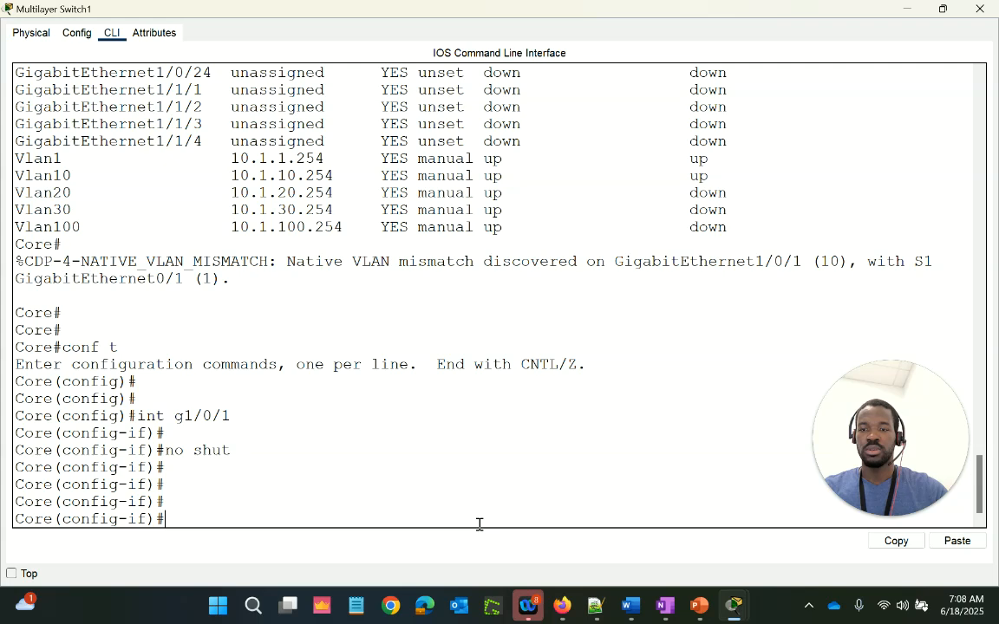
Step: Switch to configuring interface g1/0/2 with int g1/0/2
text(int)
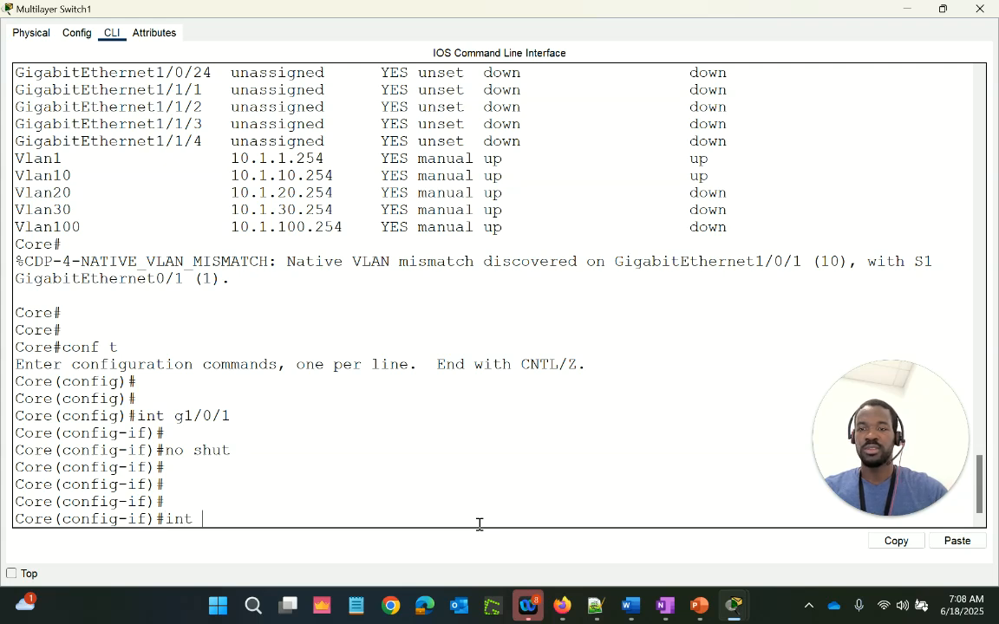
text( g1)
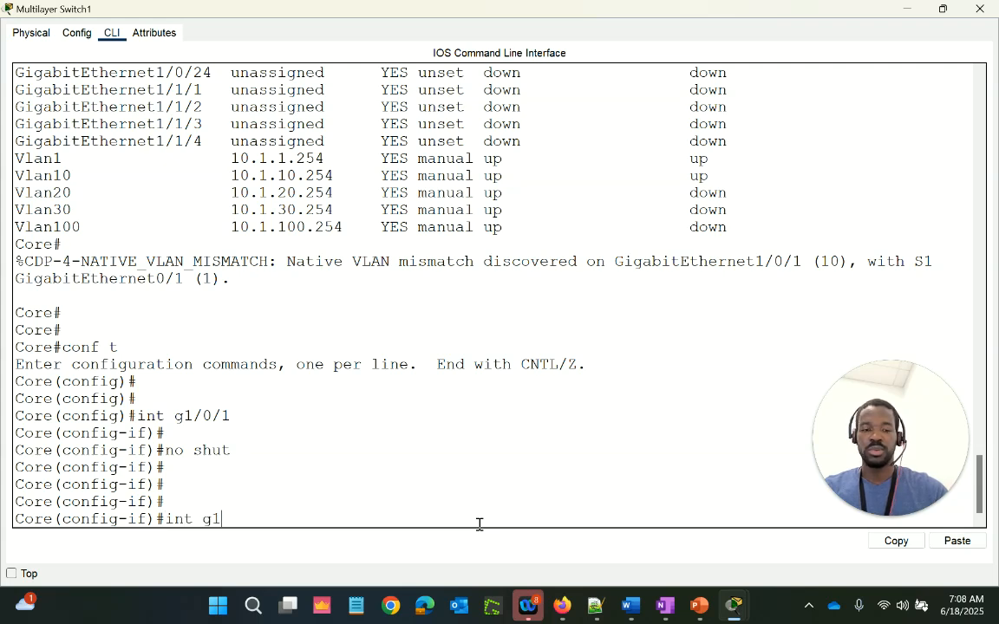
text(/0/2)
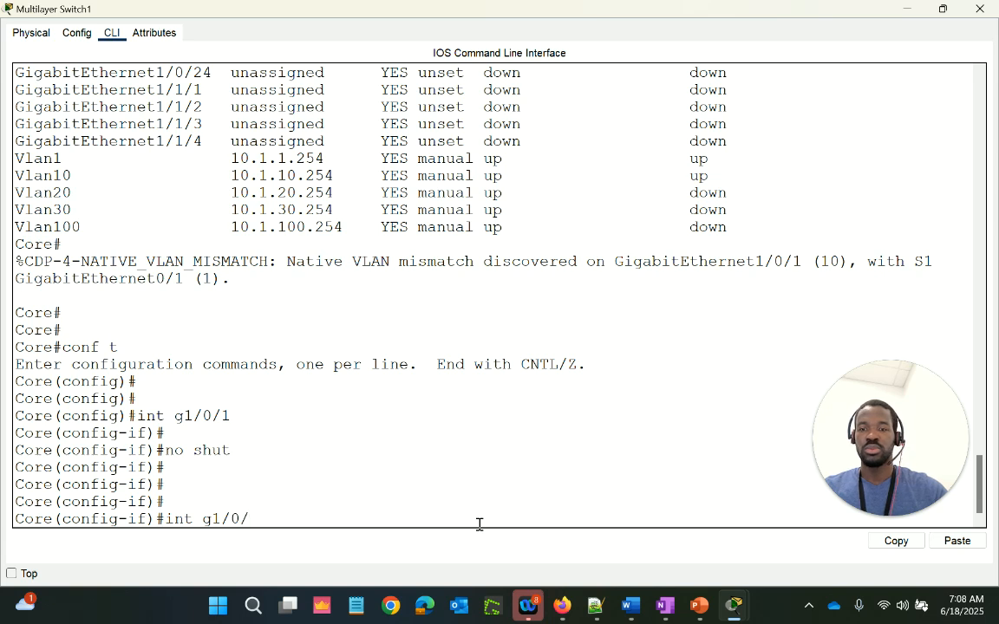
key(Return)
key(Return)
key(Return)
key(Return)
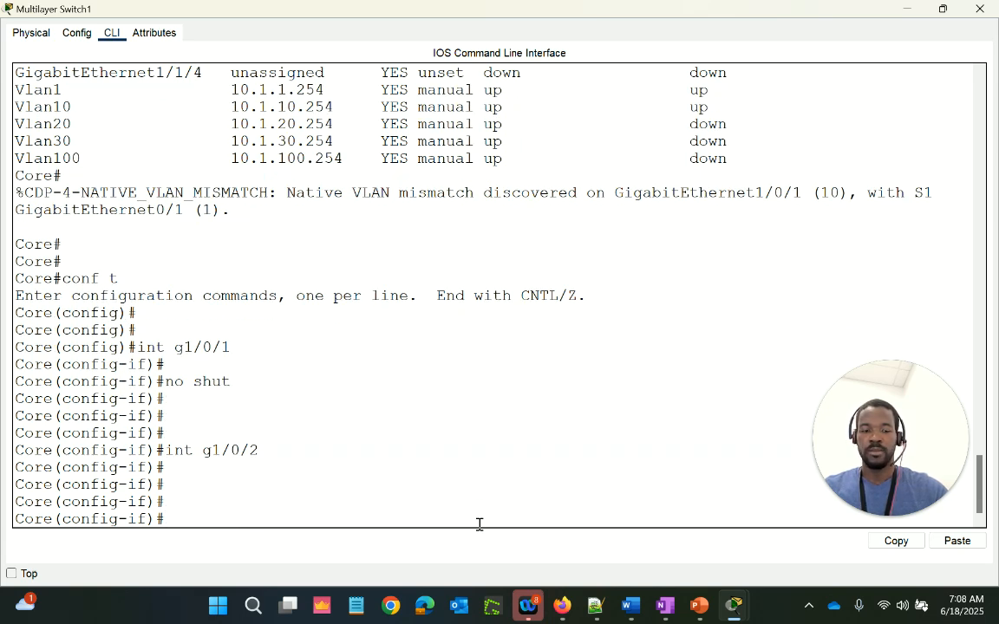
Step: Assign g1/0/2 to VLAN 20 with switchport access vlan 20
key(Up)
key(Up)
key(Up)
key(Up)
key(Up)
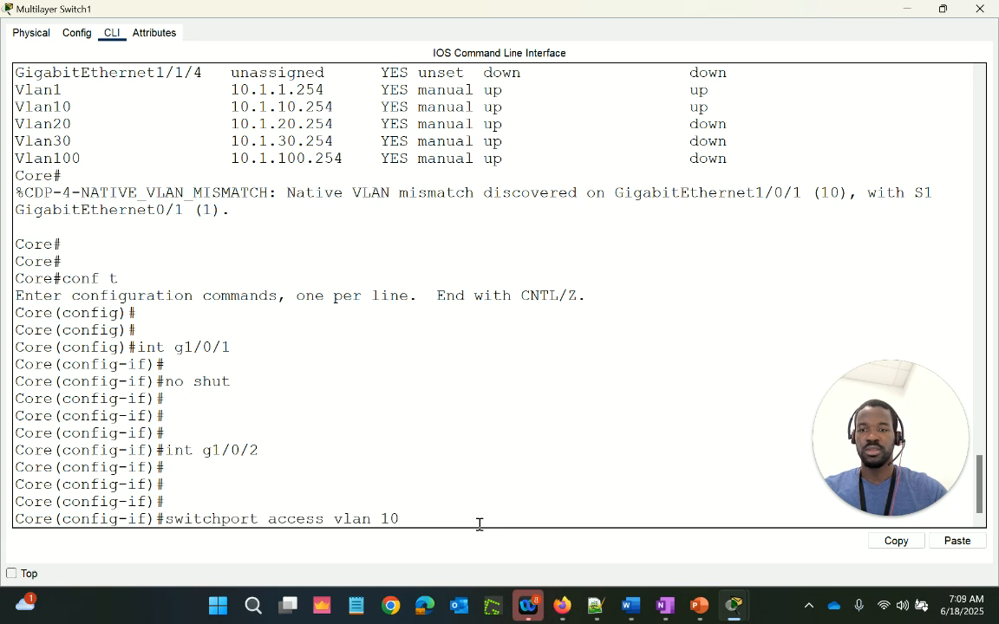
key(Left)
key(BackSpace)
text(2)
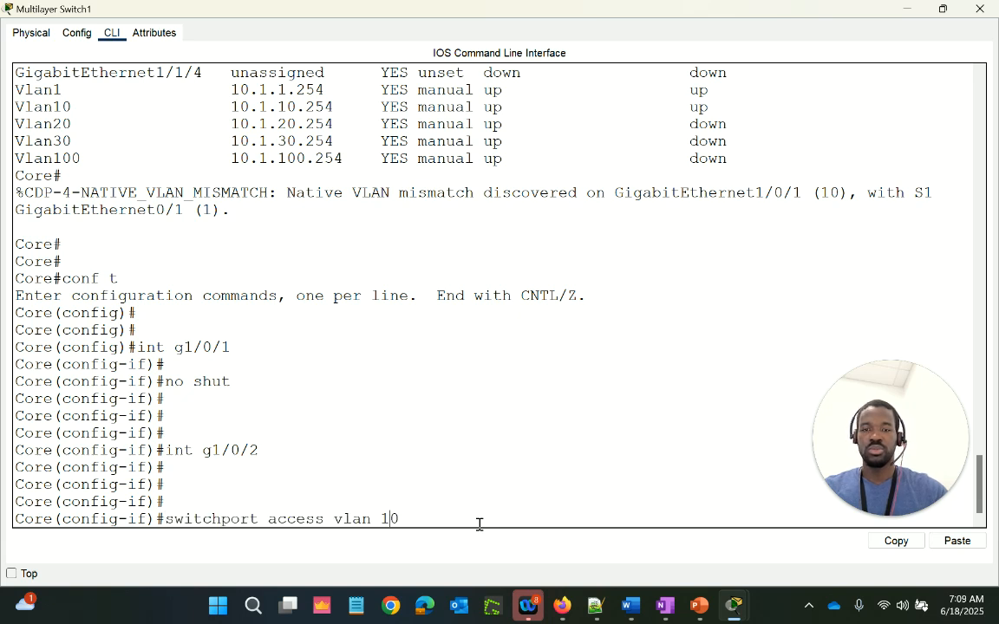
key(Return)
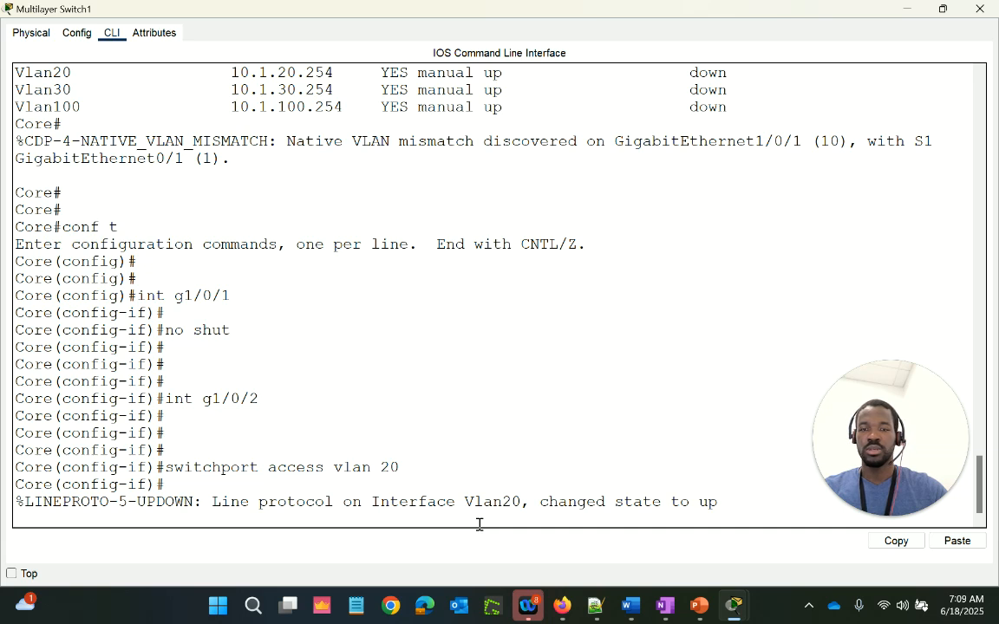
key(Return)
key(Return)
key(Return)
key(Return)
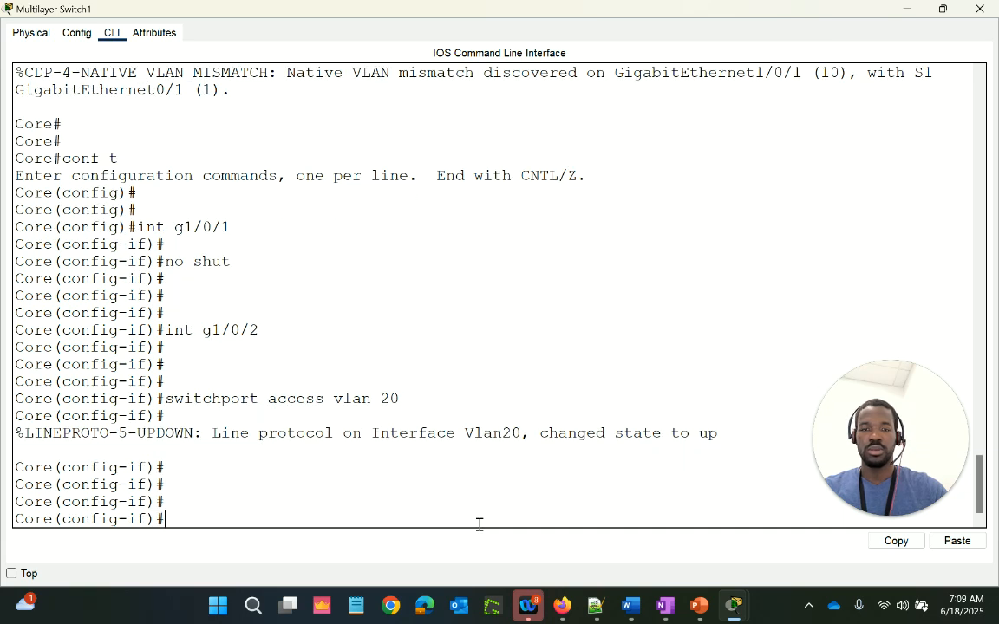
Step: Switch to configuring interface g1/0/3 with int g1/0/3
key(Up)
key(Up)
key(BackSpace)
text(3)
key(Return)
key(Return)
key(Return)
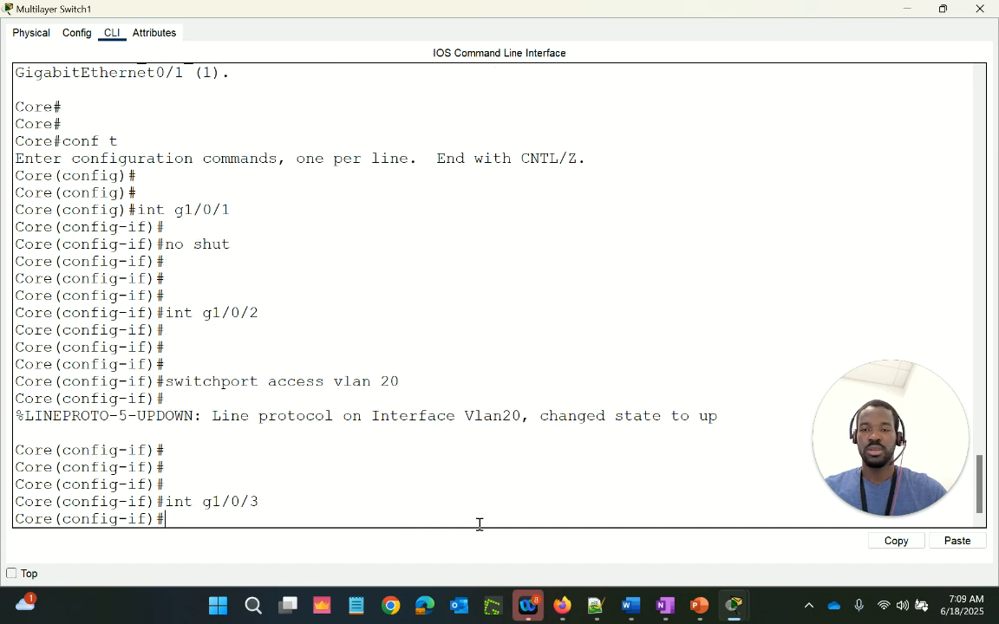
Step: Assign g1/0/3 to VLAN 30 with switchport access vlan 30
key(Up)
key(Up)
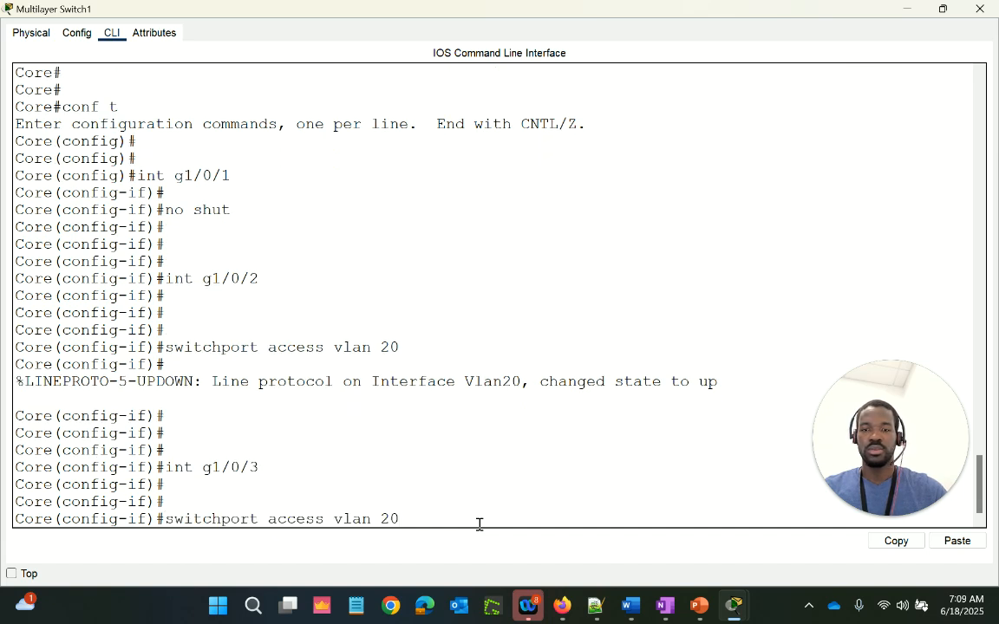
key(BackSpace)
text(3)
key(Return)
key(Return)
key(Return)
key(Return)
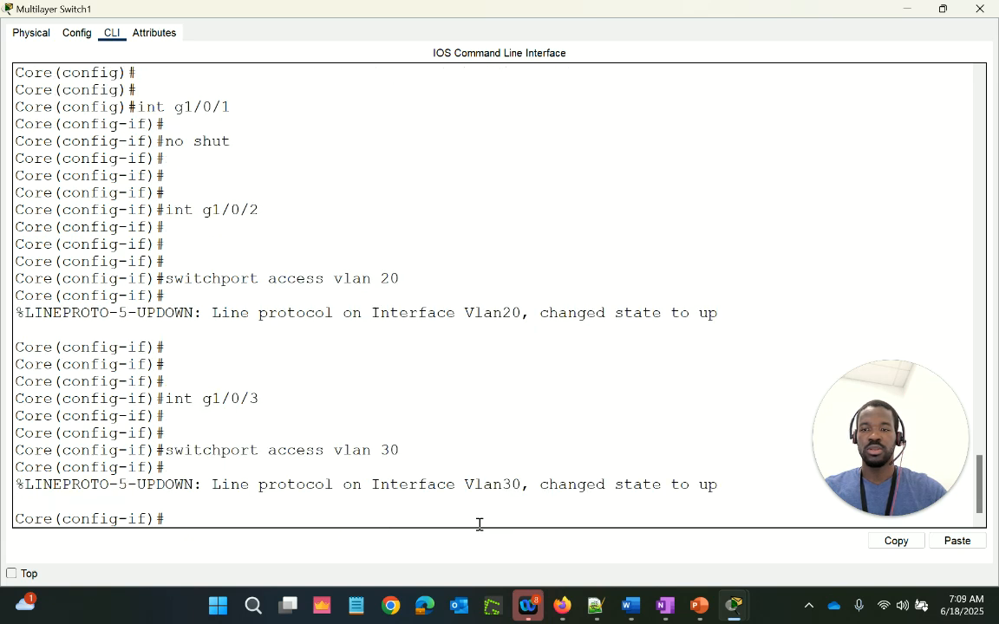
Step: Switch to configuring interface g1/0/20 with int g1/0/20
key(Up)
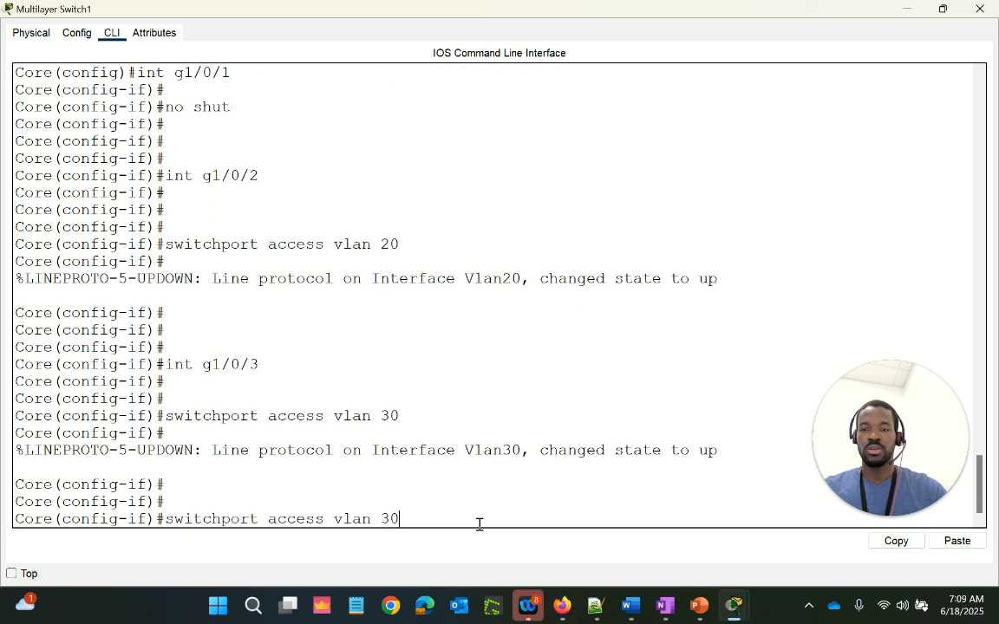
key(Up)
key(BackSpace)
text(20)
key(Return)
key(Return)
key(Return)
Step: Try to assign g1/0/20 to VLAN 100 with switchport access vlan 100
key(Up)
key(Up)
key(BackSpace)
key(BackSpace)
text(1)
key(Return)
text(00)
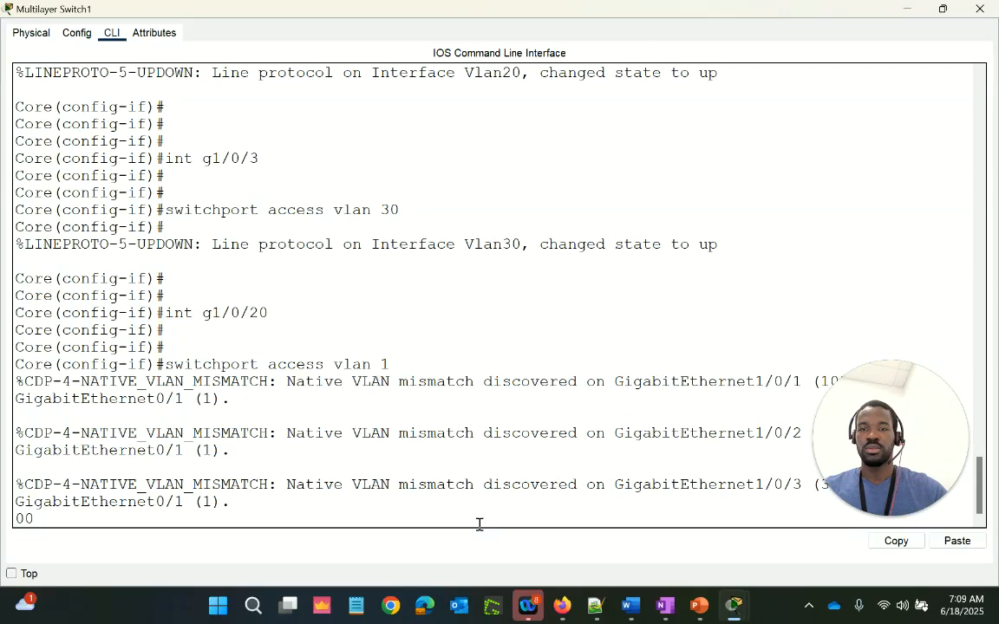
key(Up)
key(Down)
key(Down)
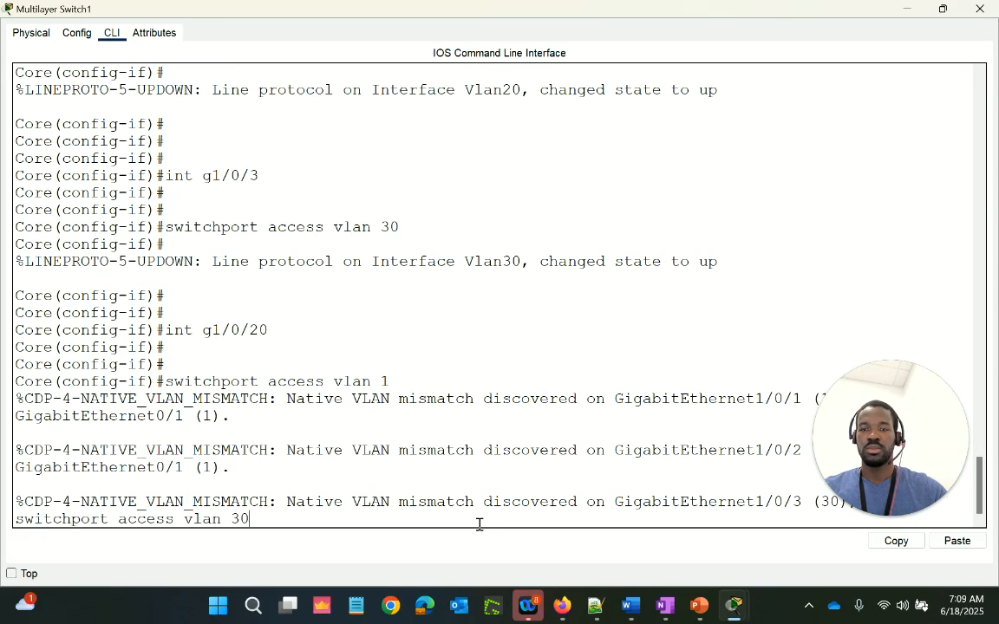
scroll(479, 525, up, 1)
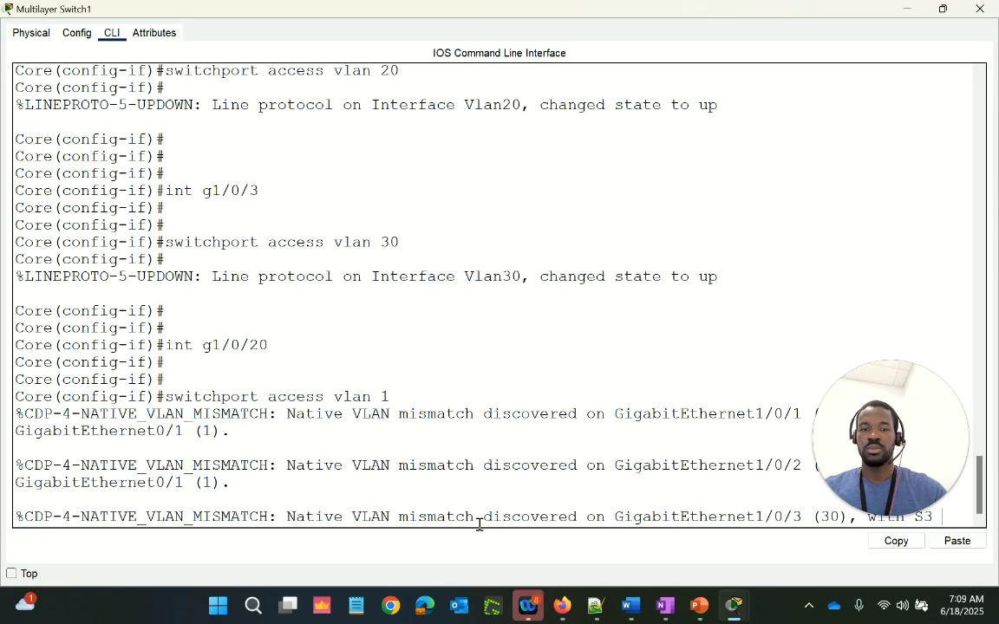
key(Return)
key(Return)
key(Return)
key(Return)
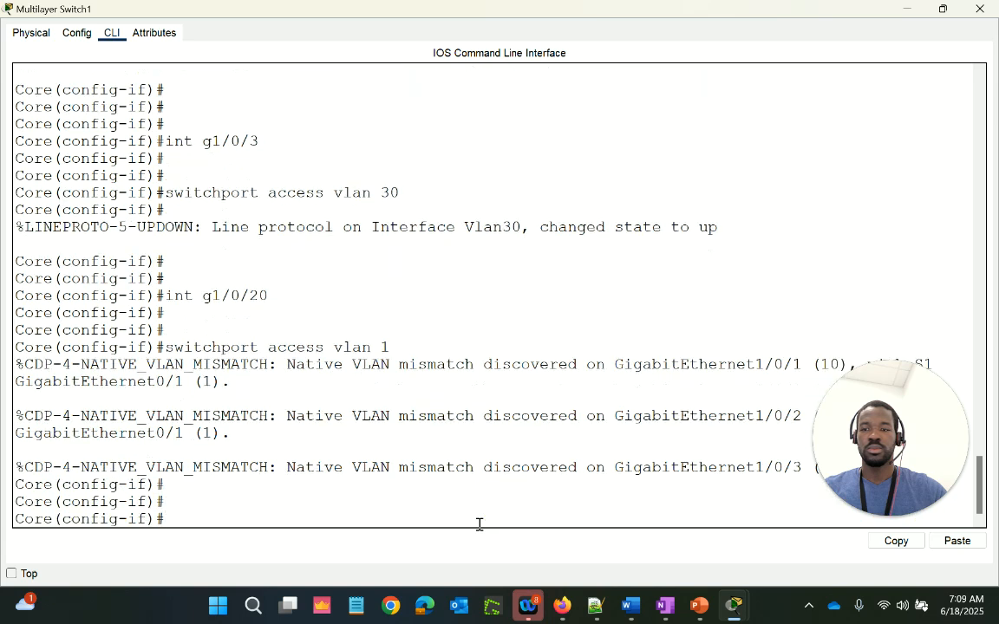
Step: Reopen interface g1/0/20 and assign it to VLAN 100 with switchport access vlan 100
key(Down)
key(Down)
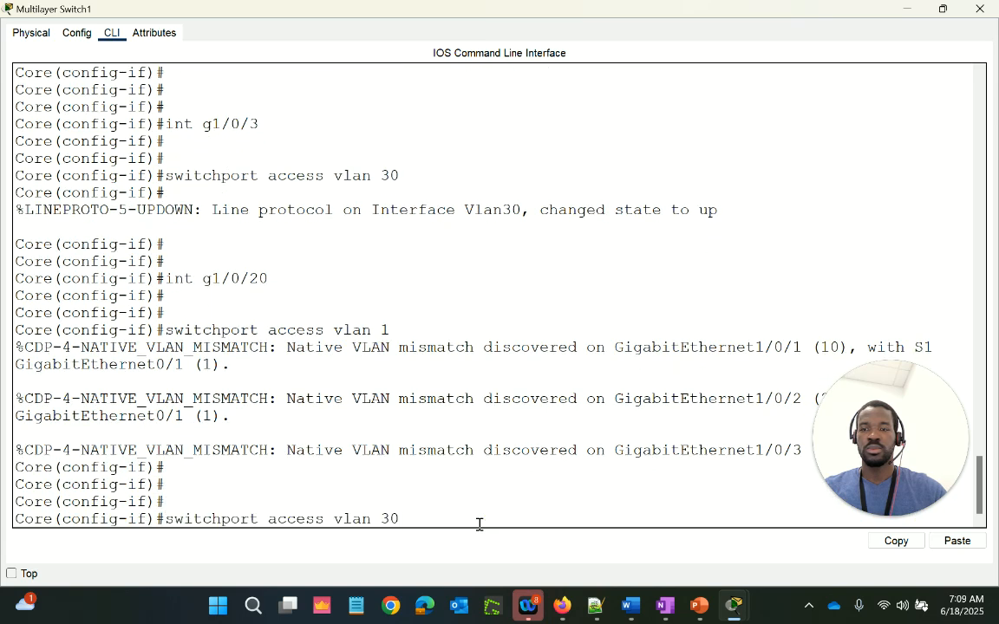
key(Return)
key(Return)
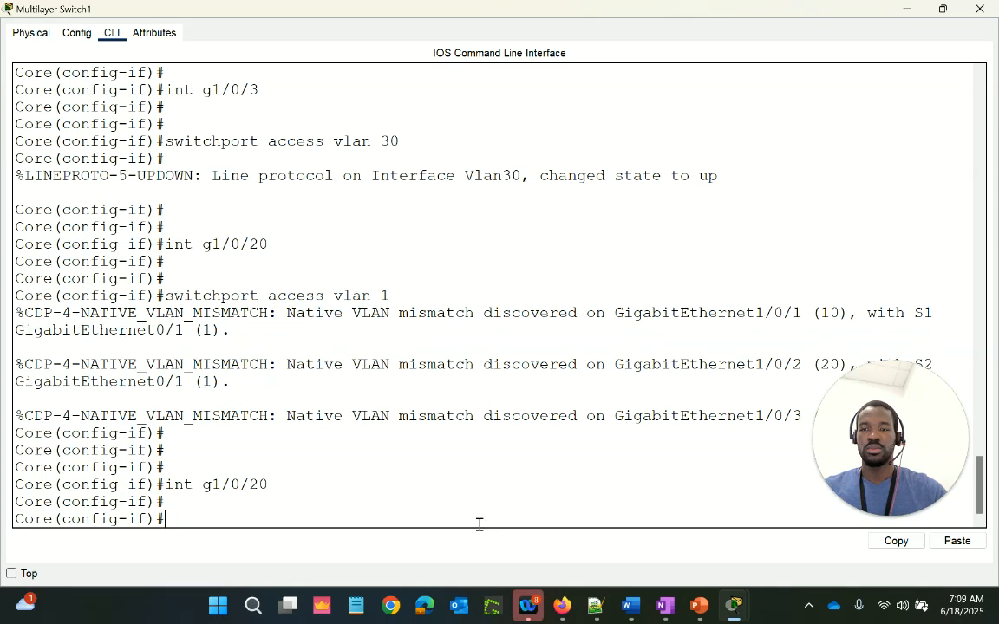
key(Up)
key(Up)
key(BackSpace)
text(100)
key(Return)
key(Return)
key(Return)
key(Return)
key(Return)
key(Return)
Step: Clear the recalled switchport command and leave configuration mode with end
key(Up)
key(Up)
key(Up)
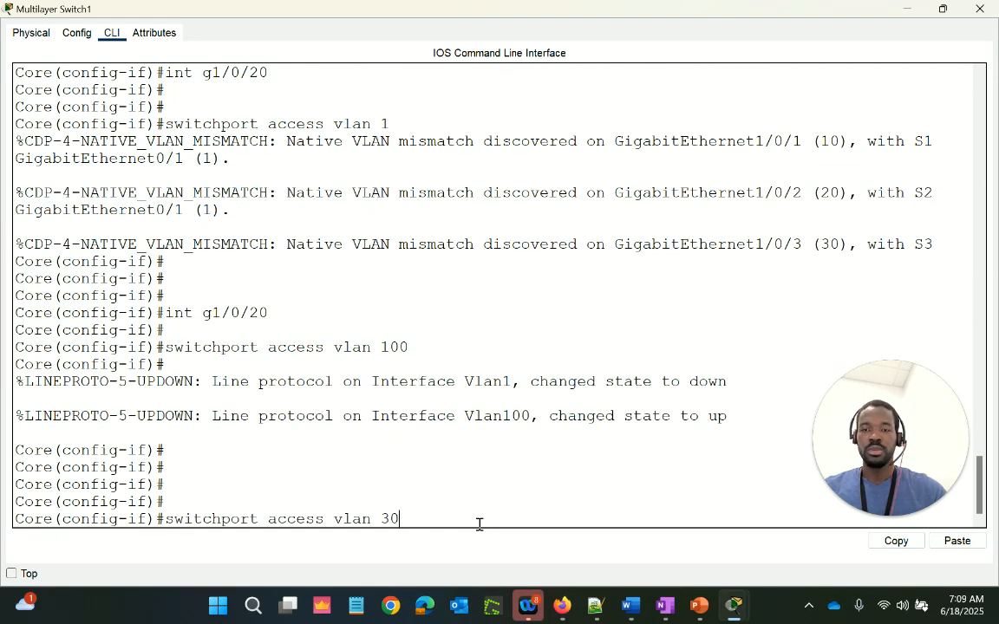
key(BackSpace)
key(BackSpace)
key(BackSpace)
key(BackSpace)
key(BackSpace)
key(BackSpace)
key(BackSpace)
key(BackSpace)
key(BackSpace)
key(BackSpace)
key(BackSpace)
key(BackSpace)
key(BackSpace)
key(BackSpace)
key(BackSpace)
key(BackSpace)
key(BackSpace)
key(BackSpace)
key(BackSpace)
key(BackSpace)
text(en)
key(BackSpace)
text(nd)
key(Return)
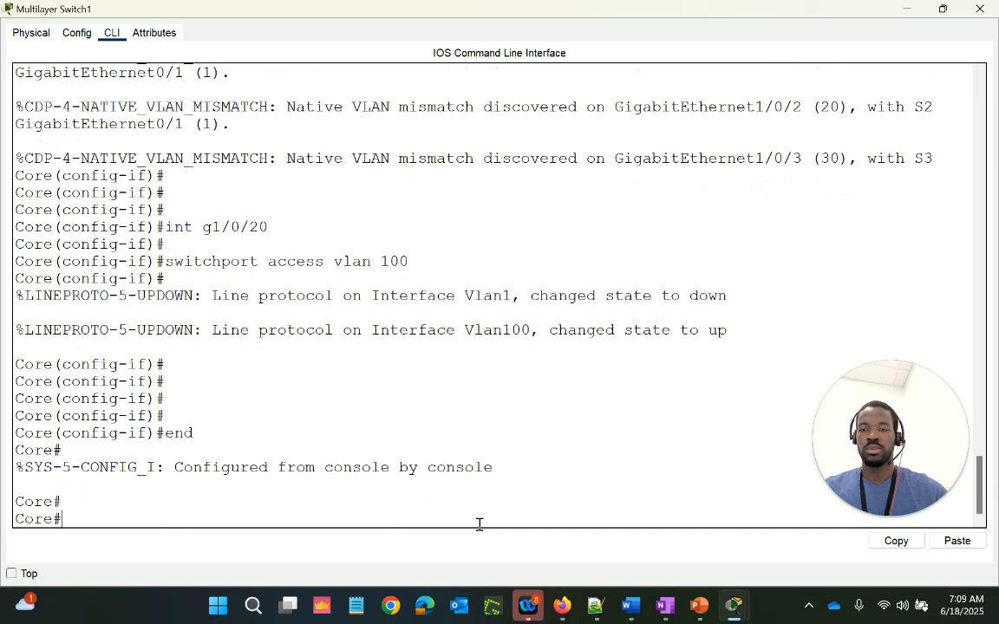
key(Return)
Step: Run sh ip int br and highlight the rows from Vlan1 to Vlan100 to check their status and protocol
text(sh ip int br)
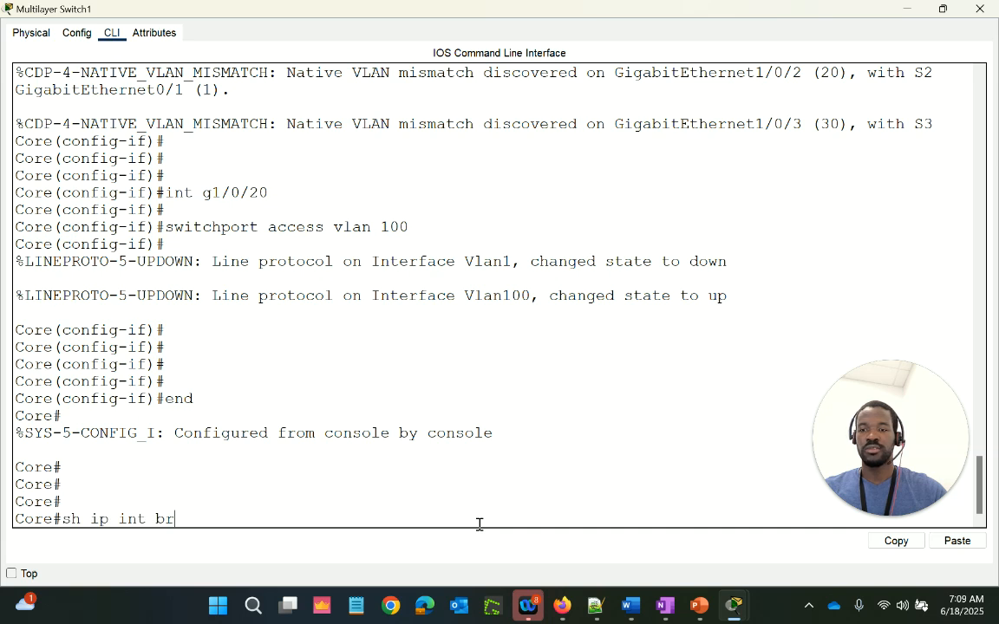
key(Return)
key(space)
drag(766, 504, 523, 389)
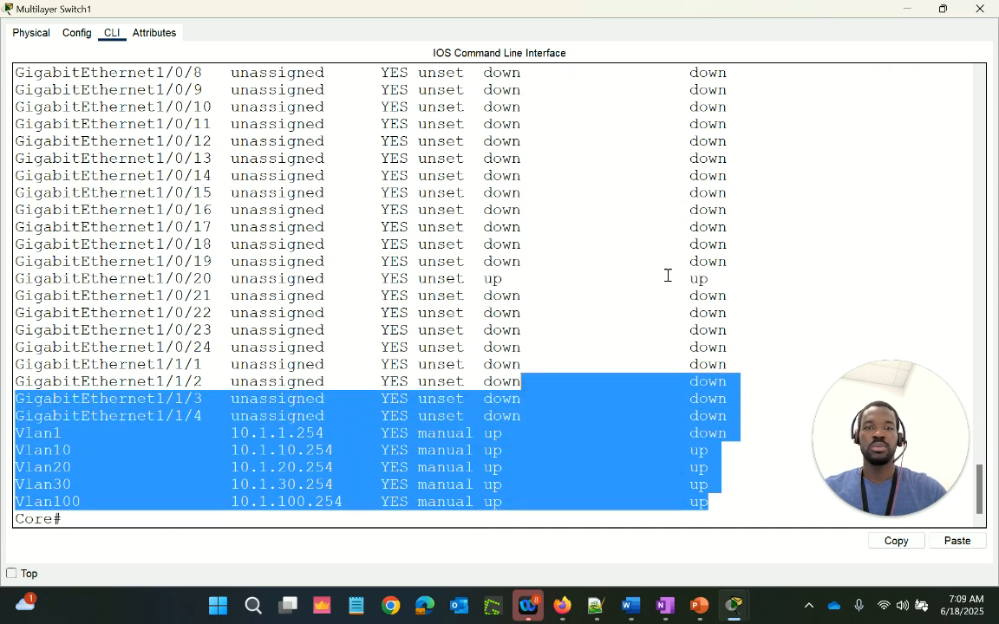
click(601, 248)
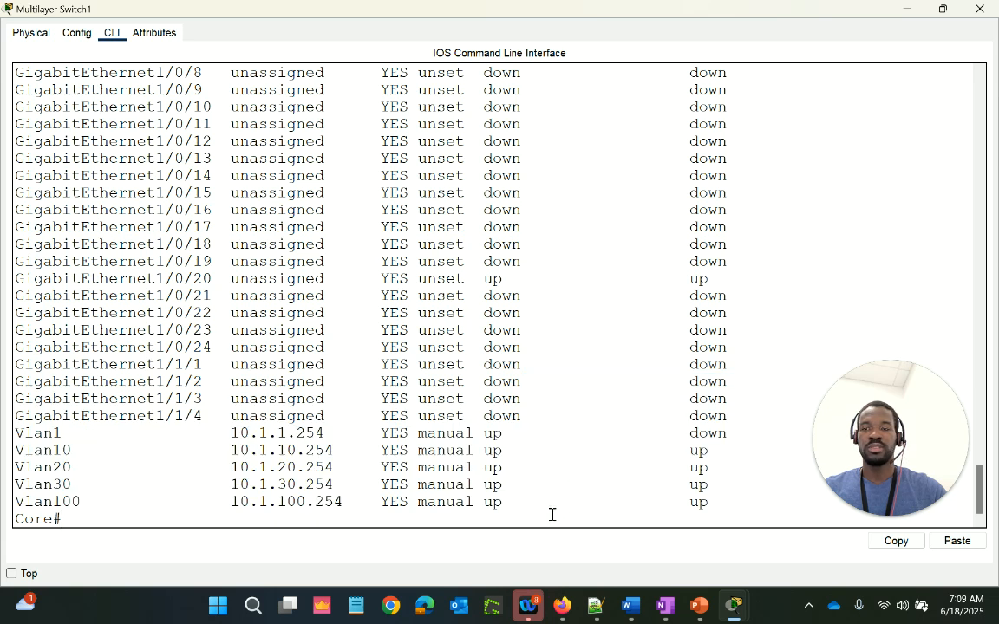
key(Return)
key(Return)
key(Return)
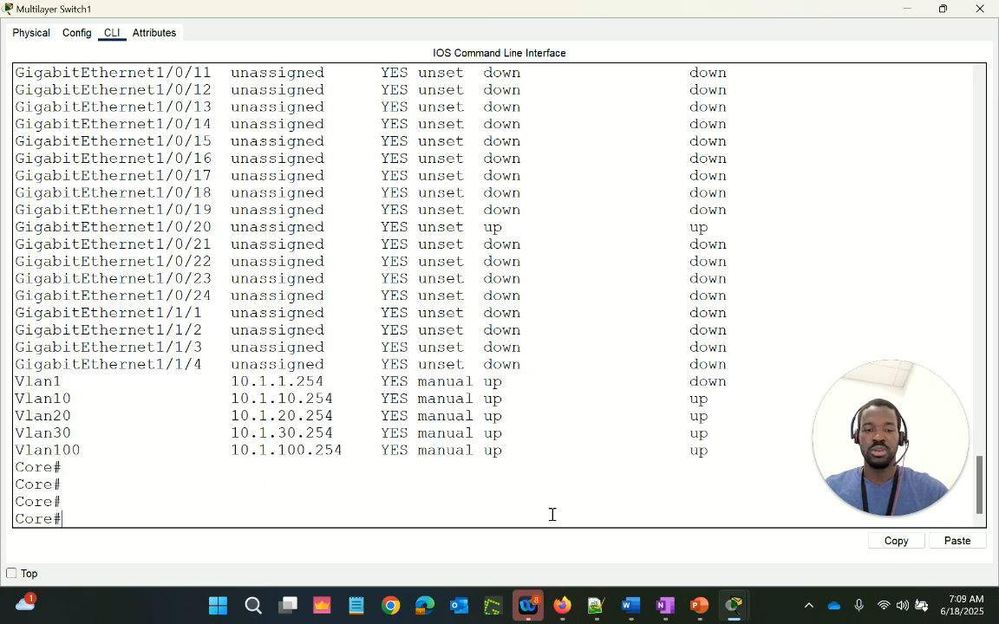
text(conf t)
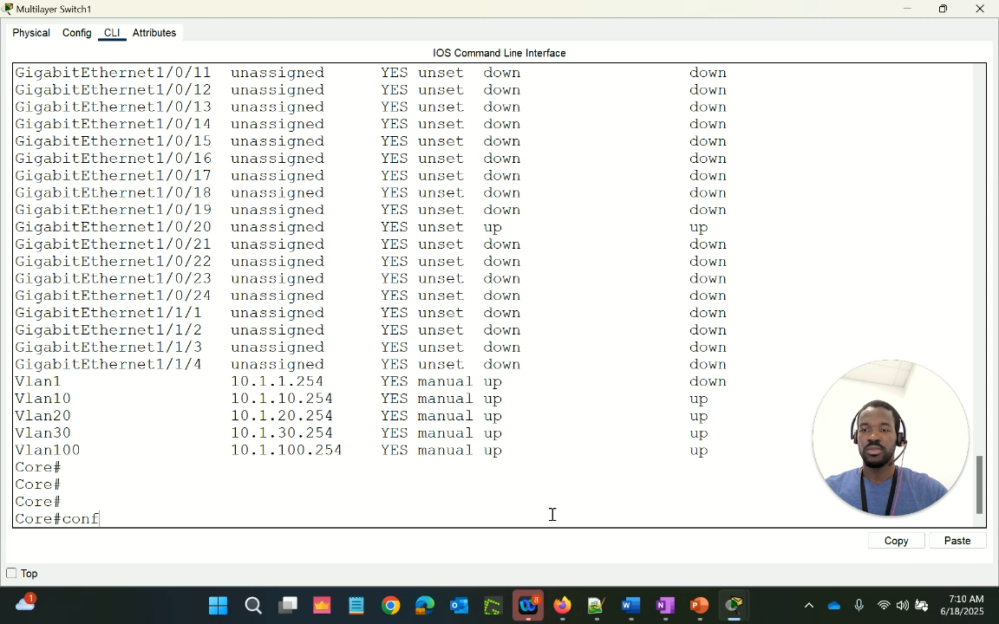
key(BackSpace)
key(BackSpace)
key(BackSpace)
key(BackSpace)
key(BackSpace)
key(BackSpace)
Step: Display the running configuration with sh run and examine its hostname line
text(sh)
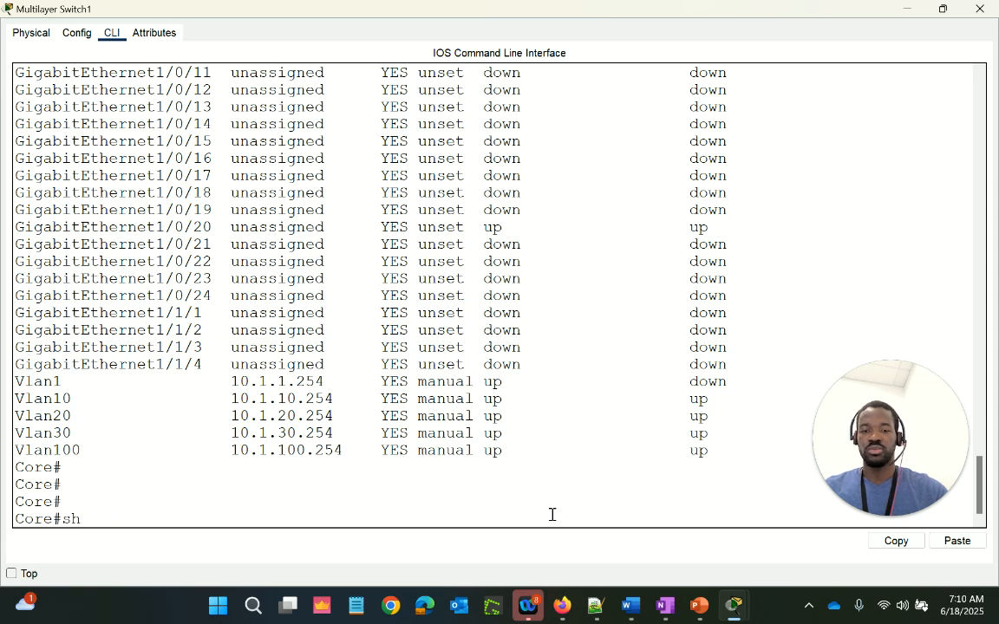
text( run)
key(Return)
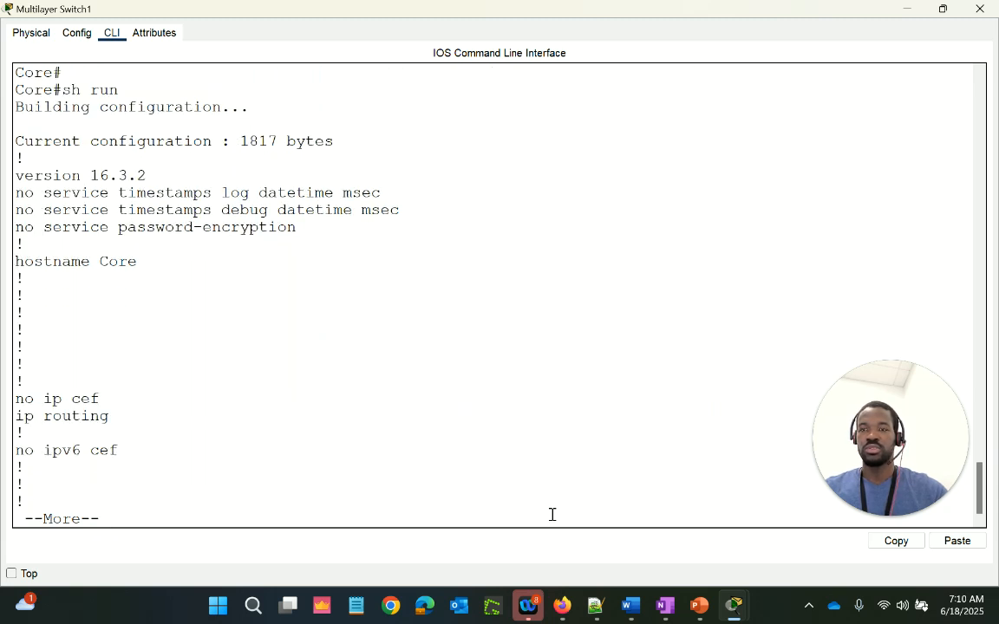
drag(138, 259, 96, 260)
click(268, 346)
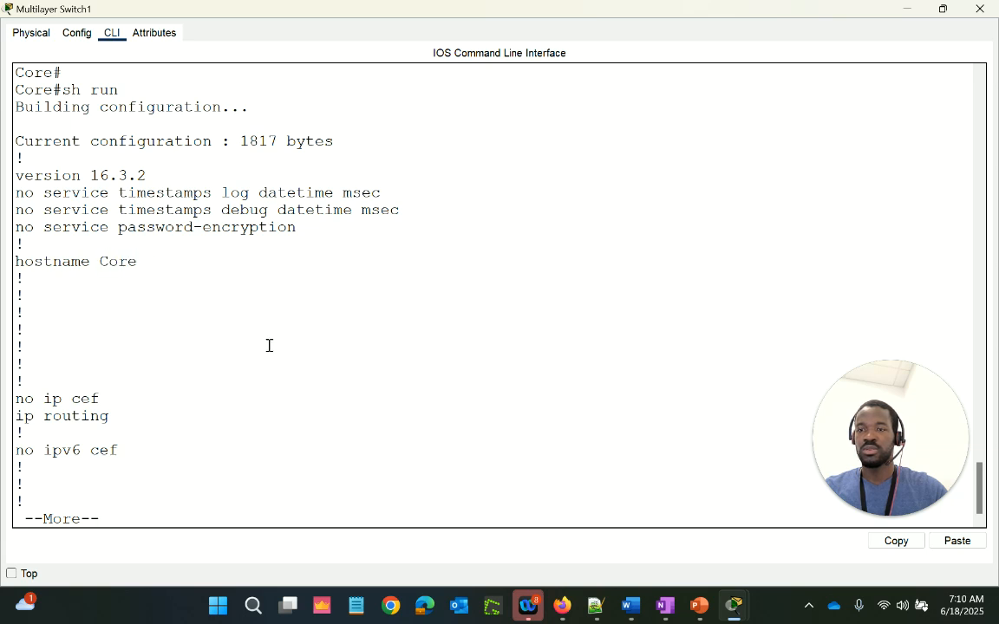
Step: Page through the running configuration and highlight the access VLAN assignments of GigabitEthernet1/0/1, 1/0/2, 1/0/3 and 1/0/20
key(space)
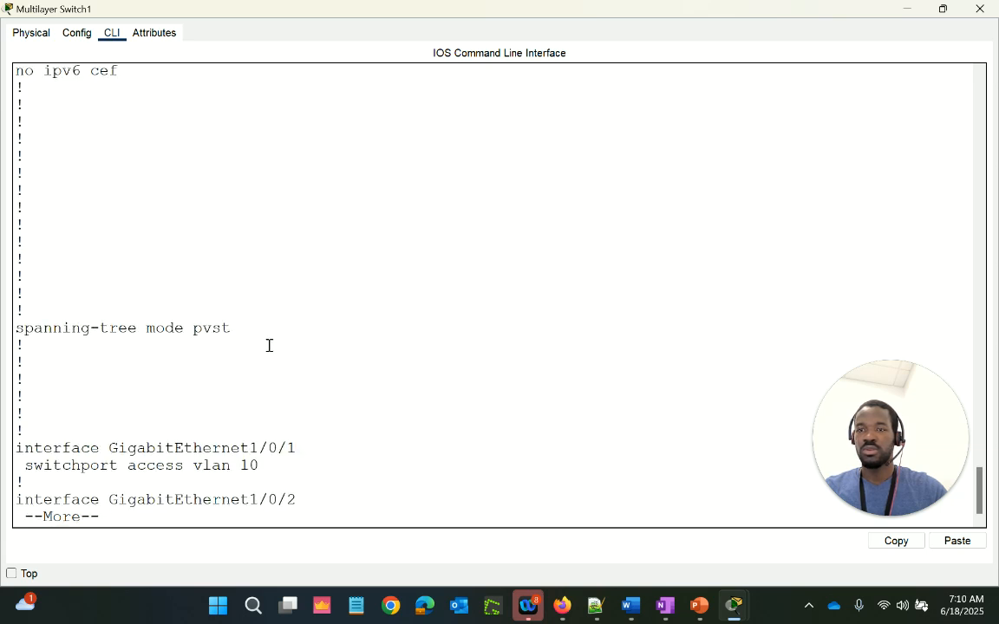
key(space)
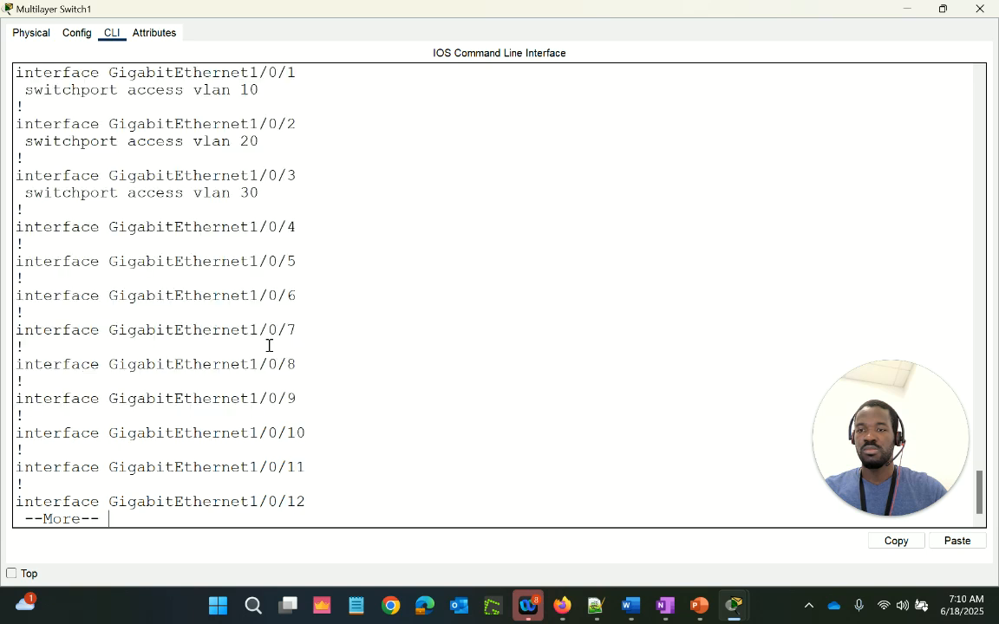
scroll(269, 345, up, 2)
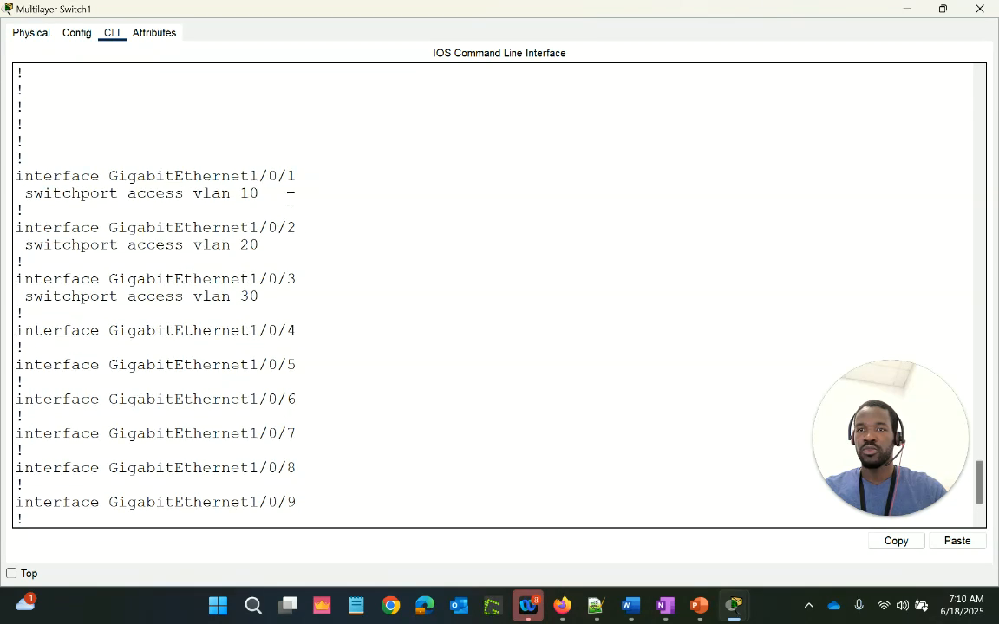
drag(291, 199, 26, 180)
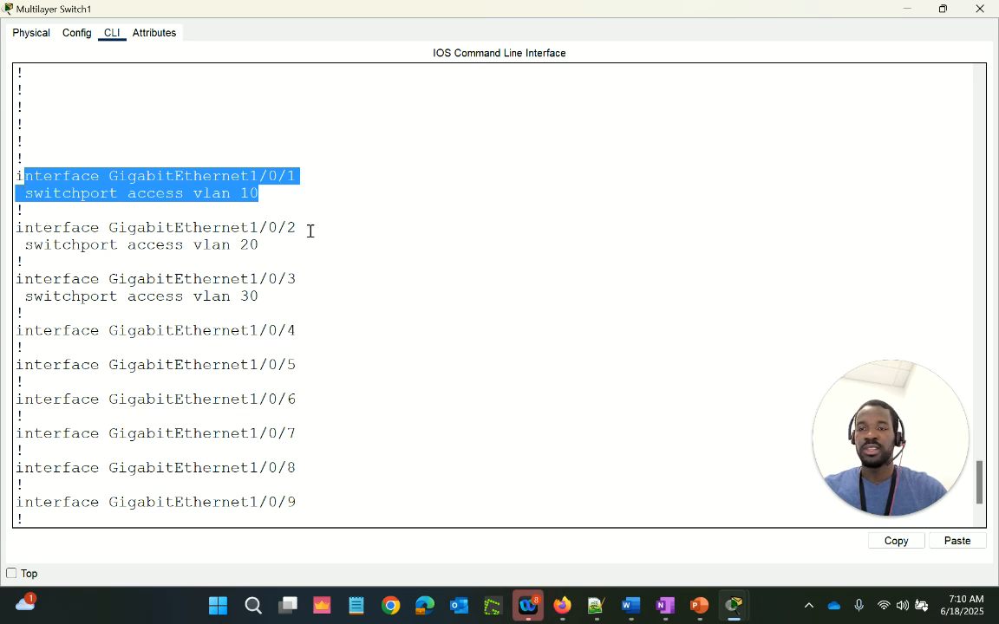
drag(297, 243, 225, 224)
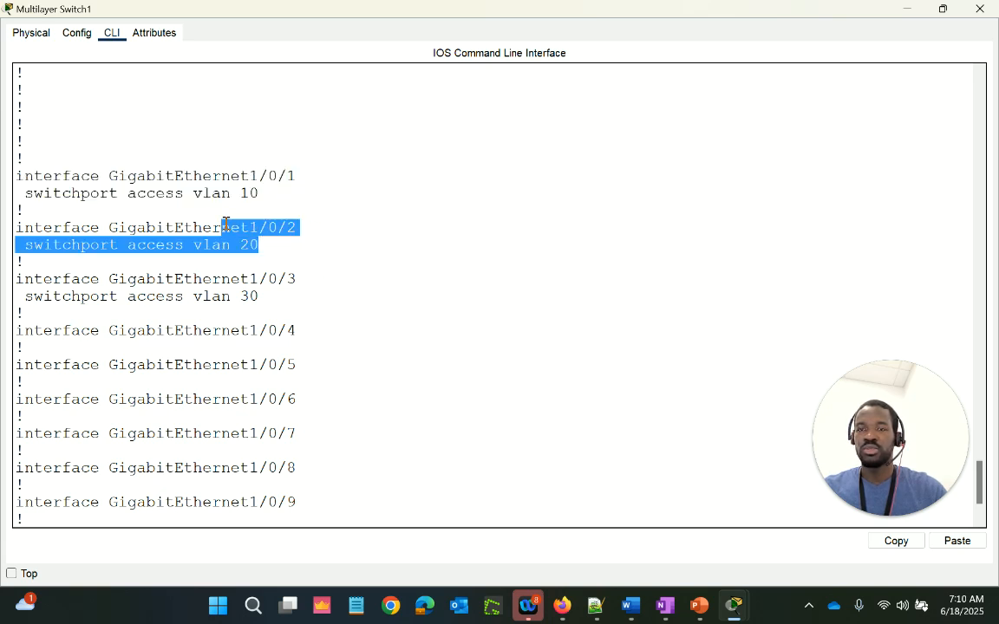
drag(307, 297, 190, 265)
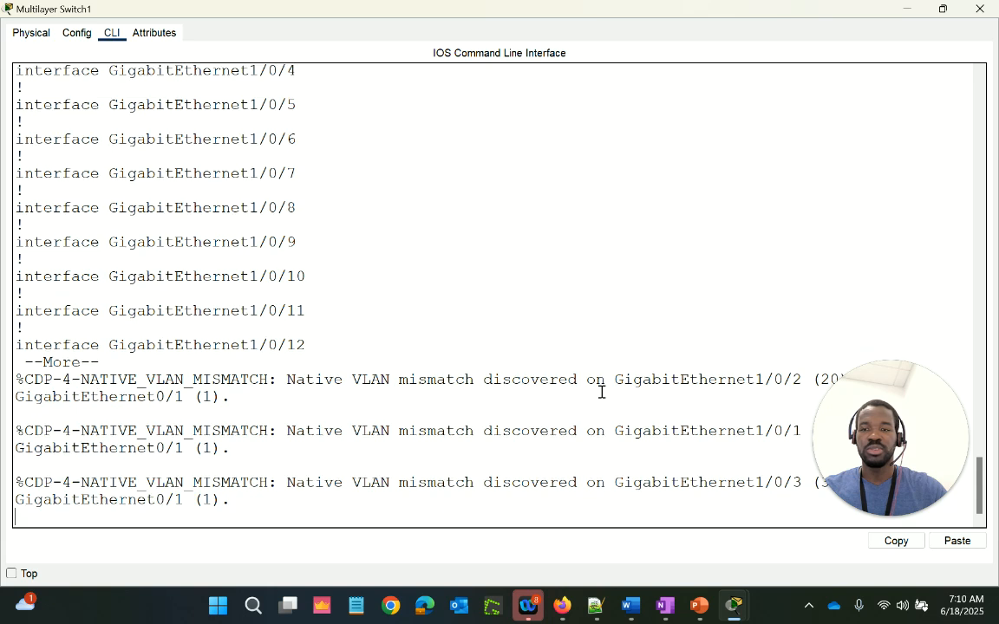
key(space)
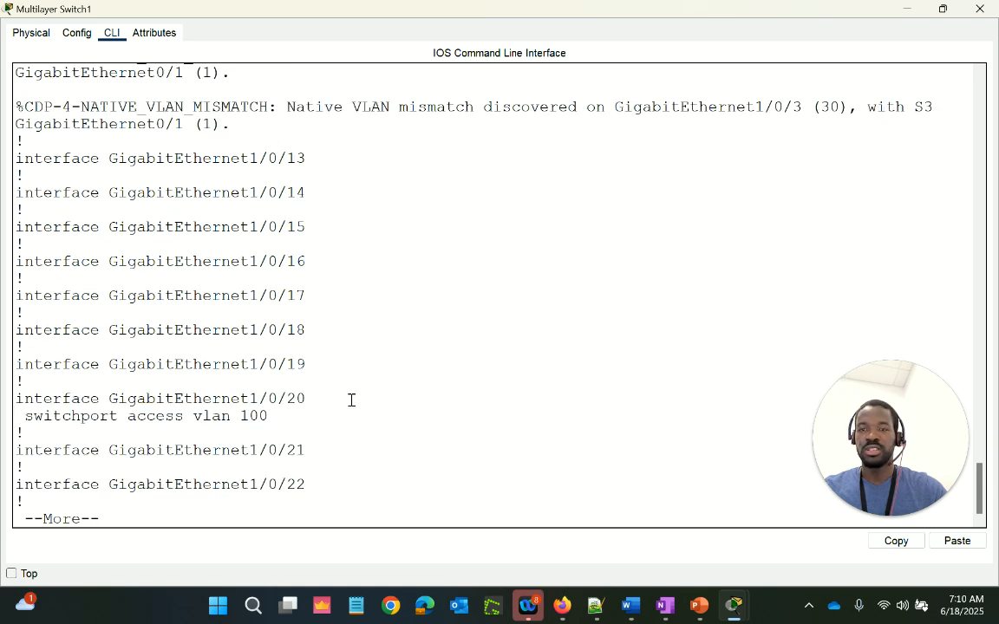
drag(274, 417, 14, 397)
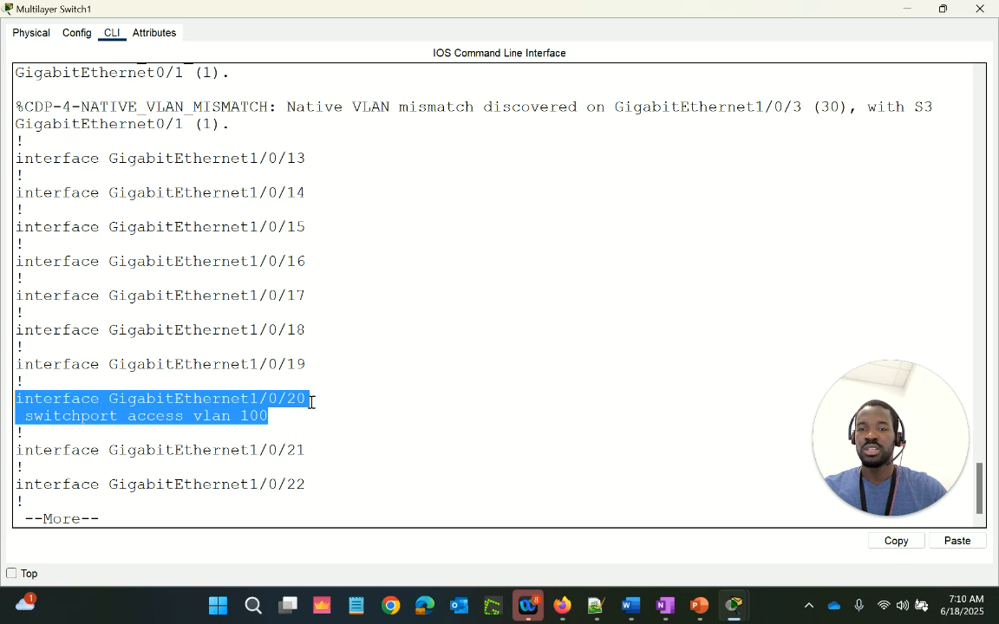
Step: Review the IP addresses of the VLAN interfaces and page to the end of the running configuration
key(space)
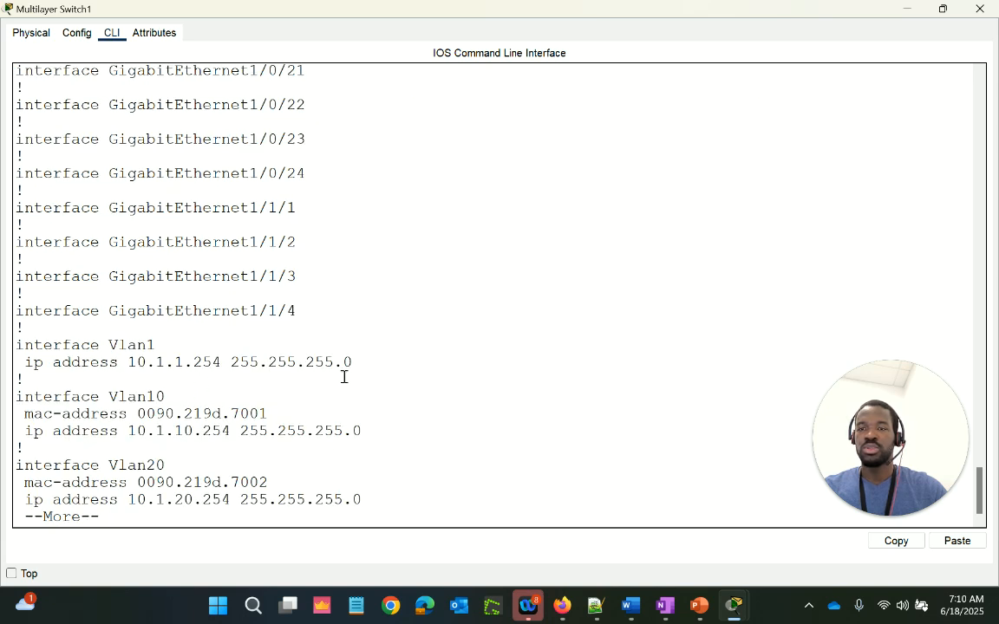
drag(362, 434, 140, 398)
click(373, 449)
key(space)
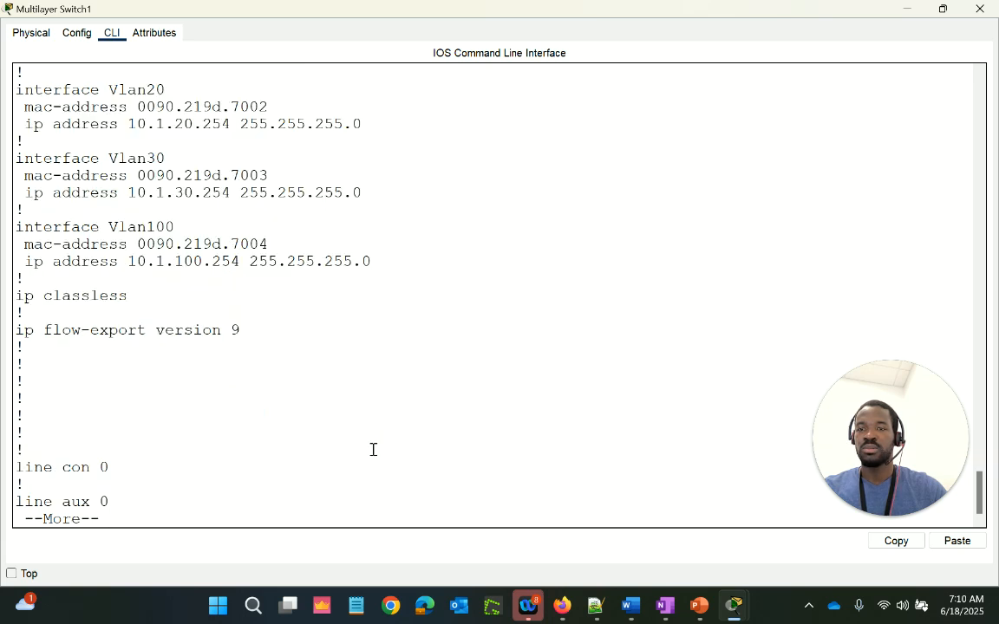
key(space)
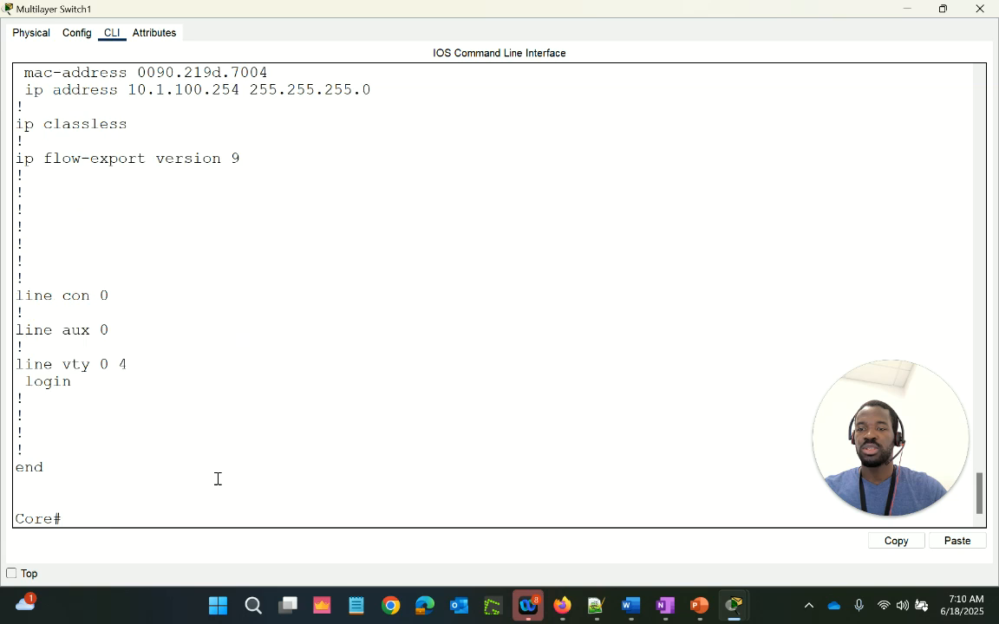
Step: Enter global configuration mode with conf t and open interface g1/0/1
text(conf t)
key(Return)
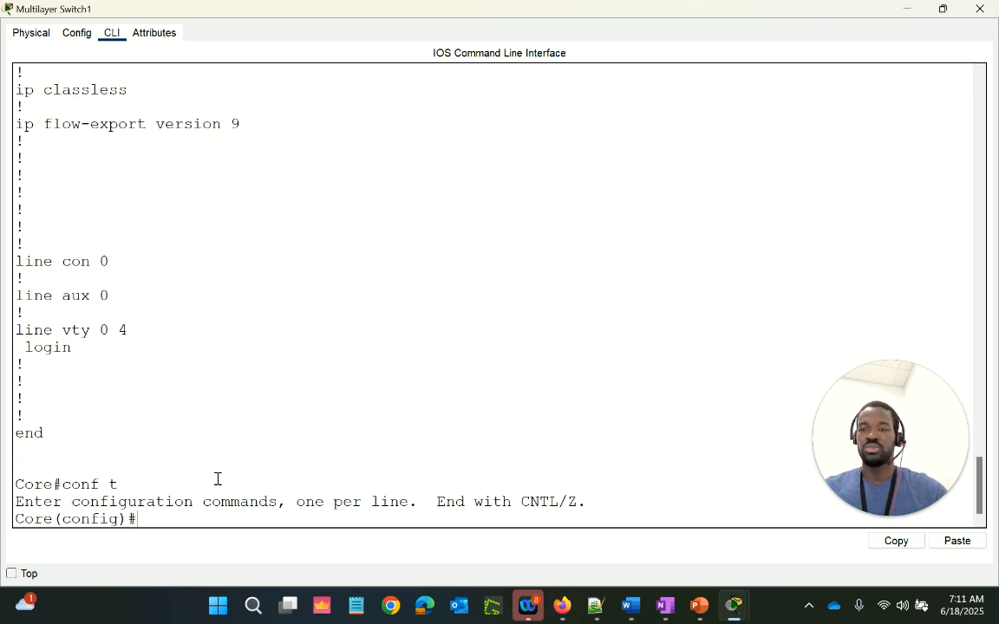
key(Return)
key(Return)
key(Return)
text(int)
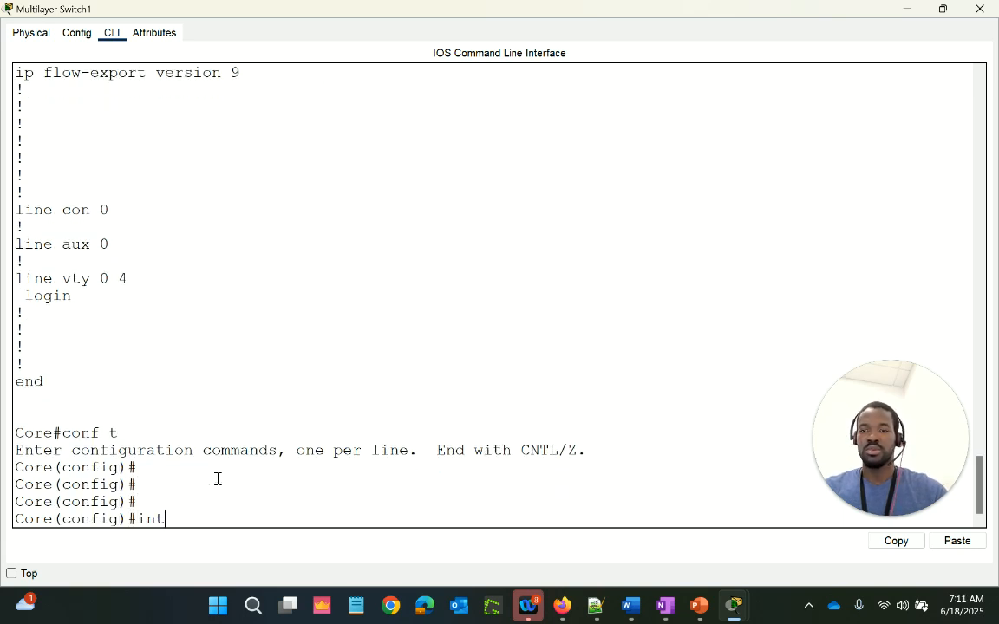
text( g1/01/)
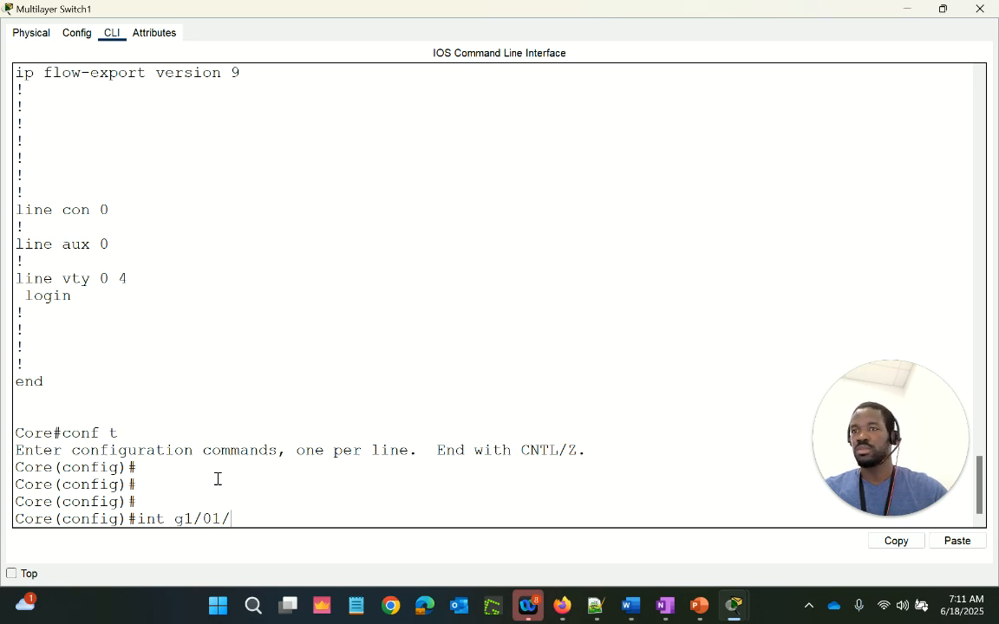
key(BackSpace)
key(BackSpace)
text(/1)
key(Return)
key(Return)
key(Return)
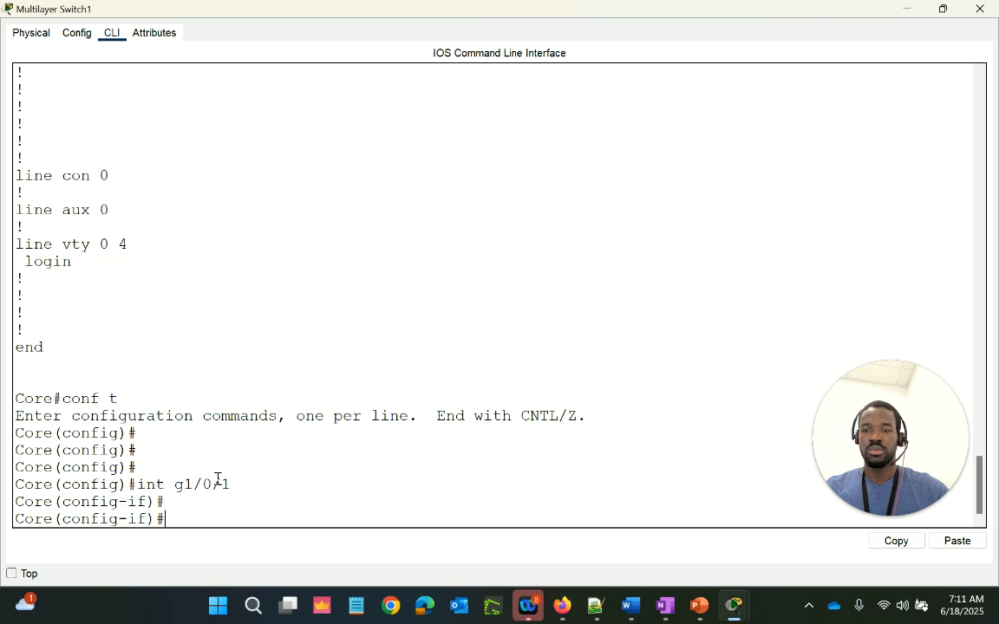
Step: Make the open interface g1/0/1 a trunk port with switchport mode trunk
text(sw)
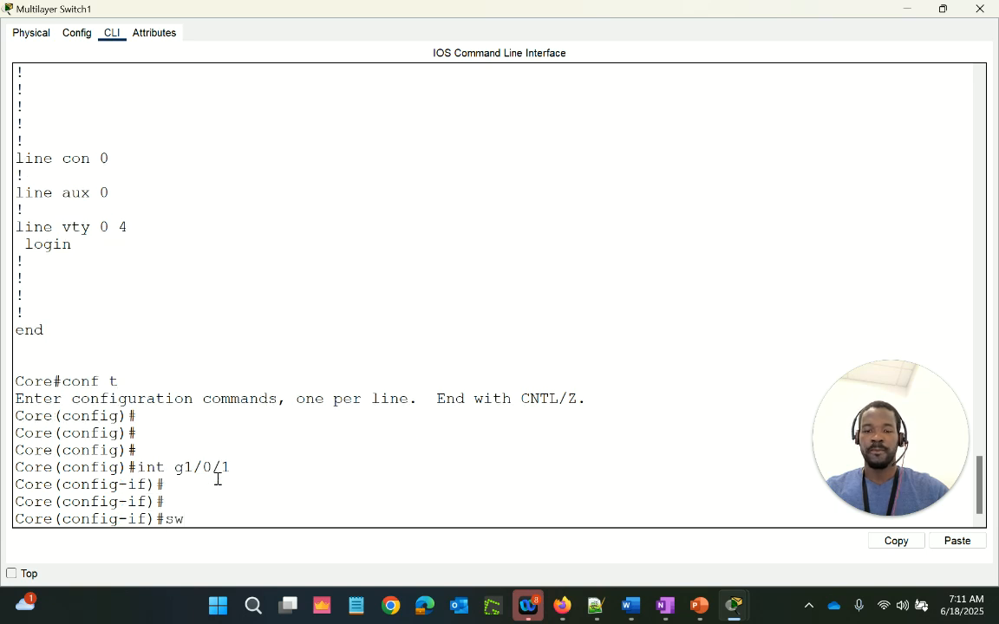
key(Tab)
text(mode )
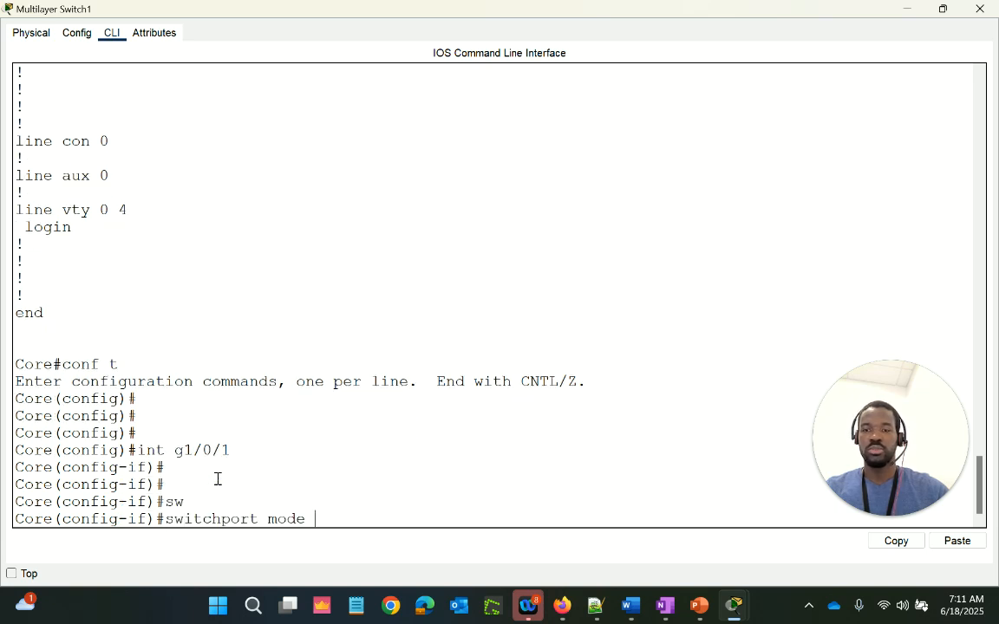
text(trunk)
key(Return)
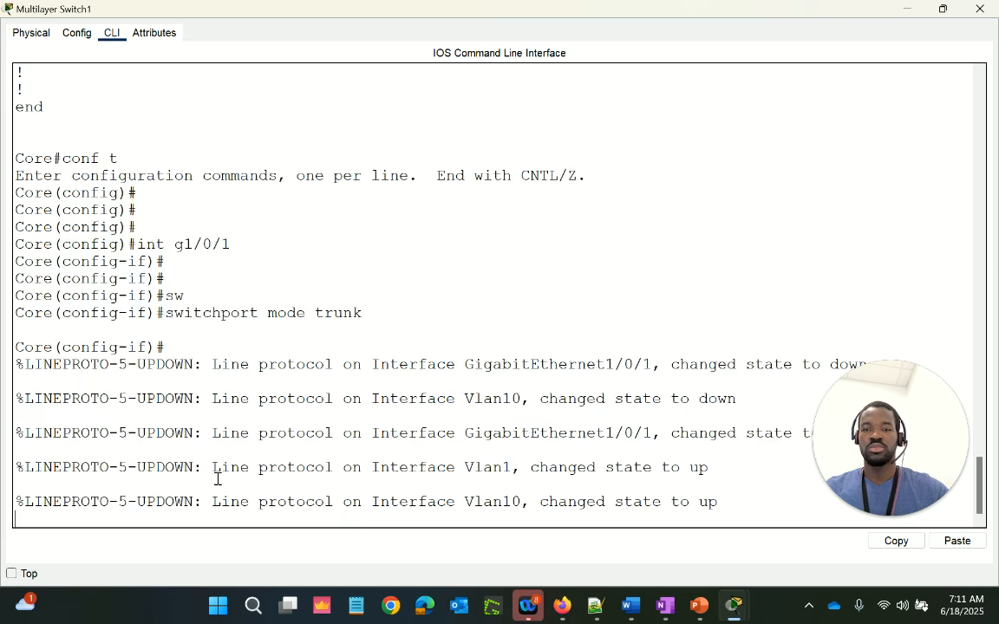
key(Return)
key(Return)
key(Return)
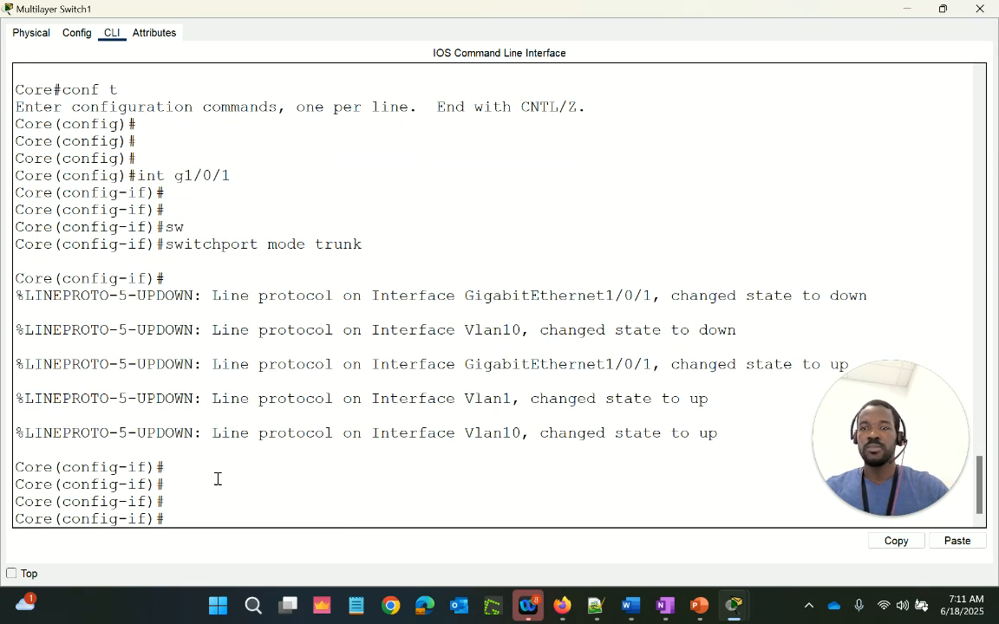
Step: Open interface g1/0/2 and make it a trunk port with switchport mode trunk
key(Up)
key(Up)
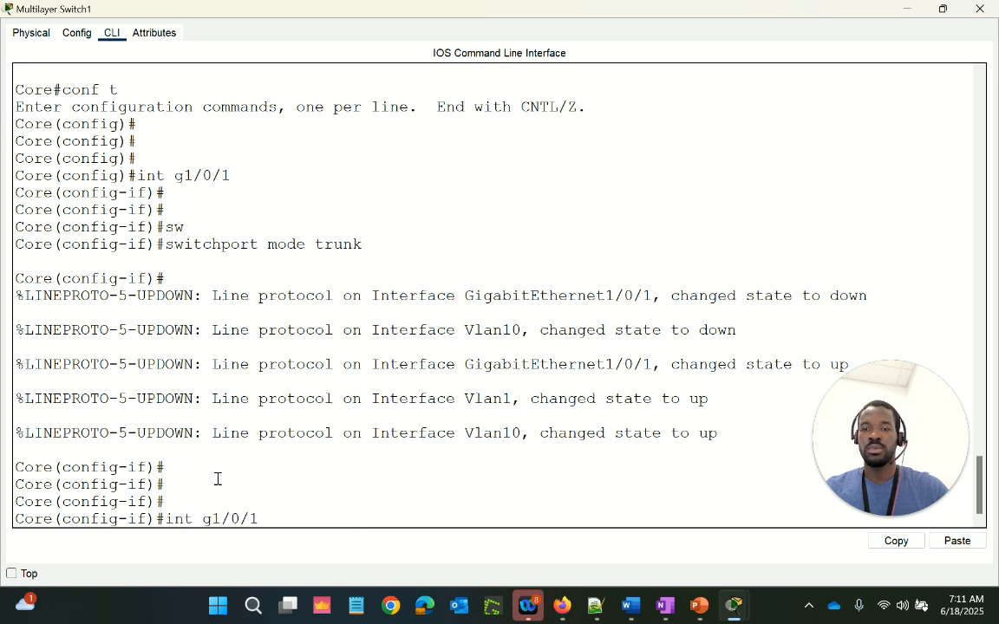
key(BackSpace)
text(2)
key(Return)
key(Up)
key(Up)
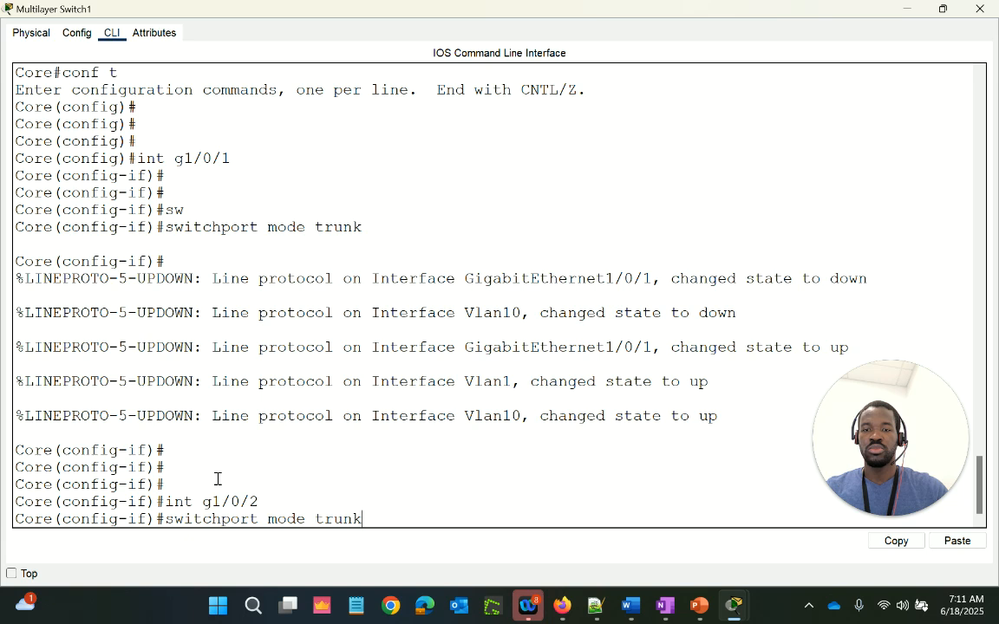
key(Return)
key(Return)
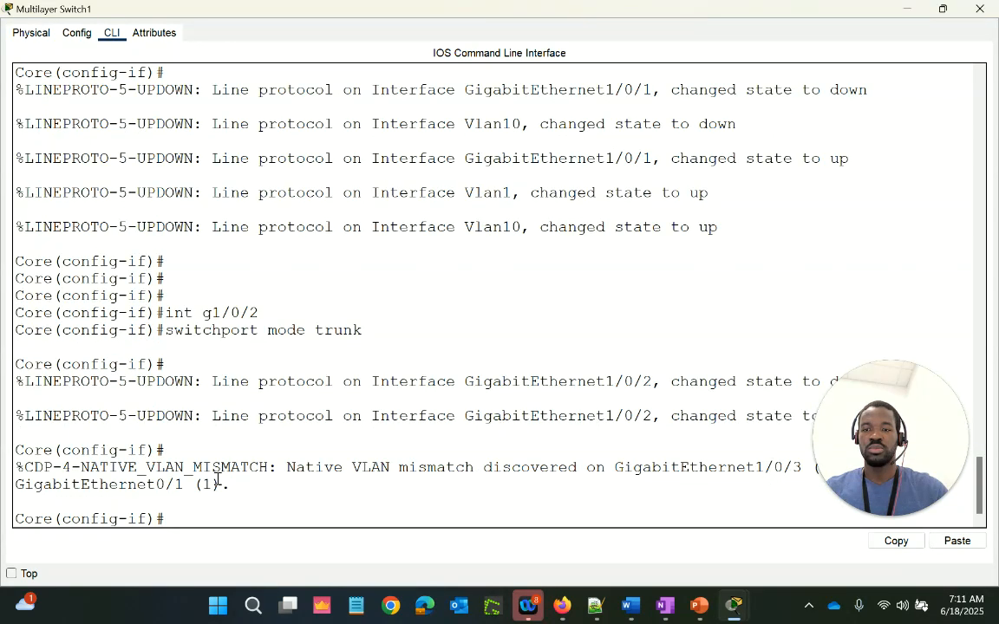
Step: Open interface g1/0/3 and make it a trunk port with switchport mode trunk
key(Up)
key(Up)
key(BackSpace)
text(3)
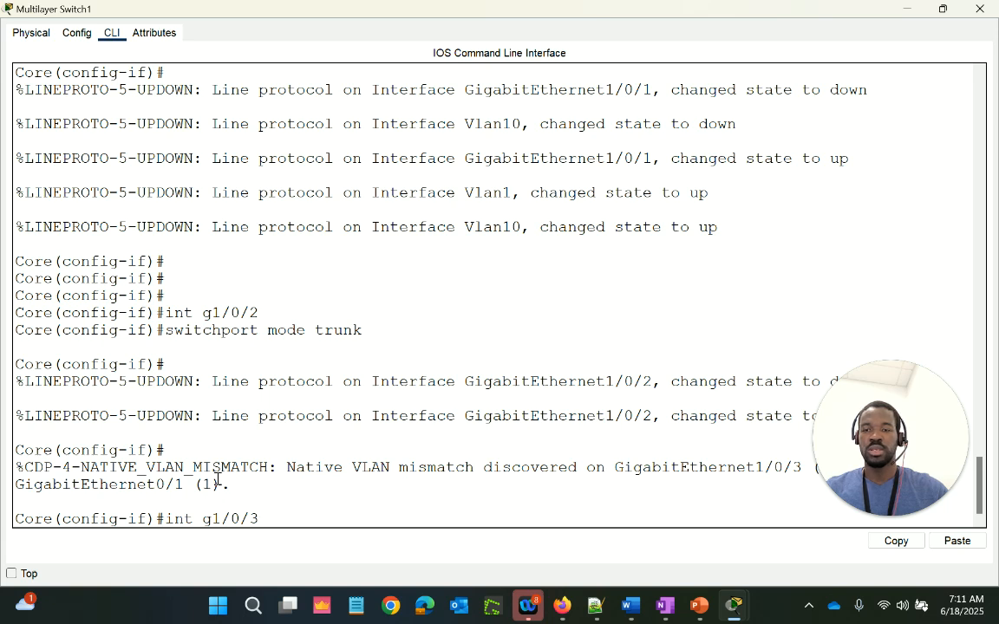
key(Return)
key(Return)
key(Up)
key(Up)
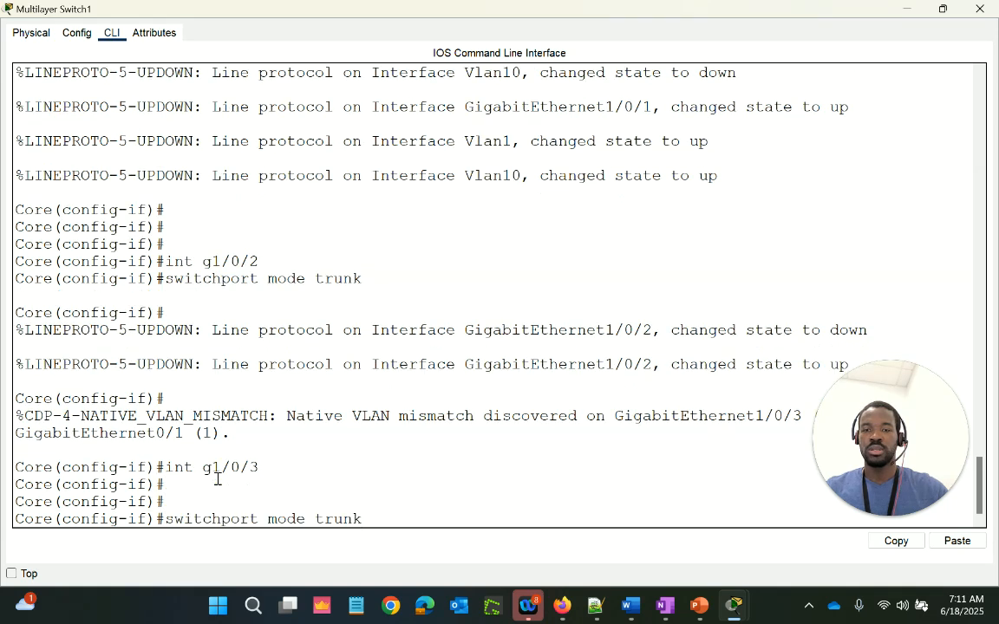
key(Return)
key(Return)
key(Return)
key(Return)
key(Return)
Step: Leave configuration mode with end
text(en)
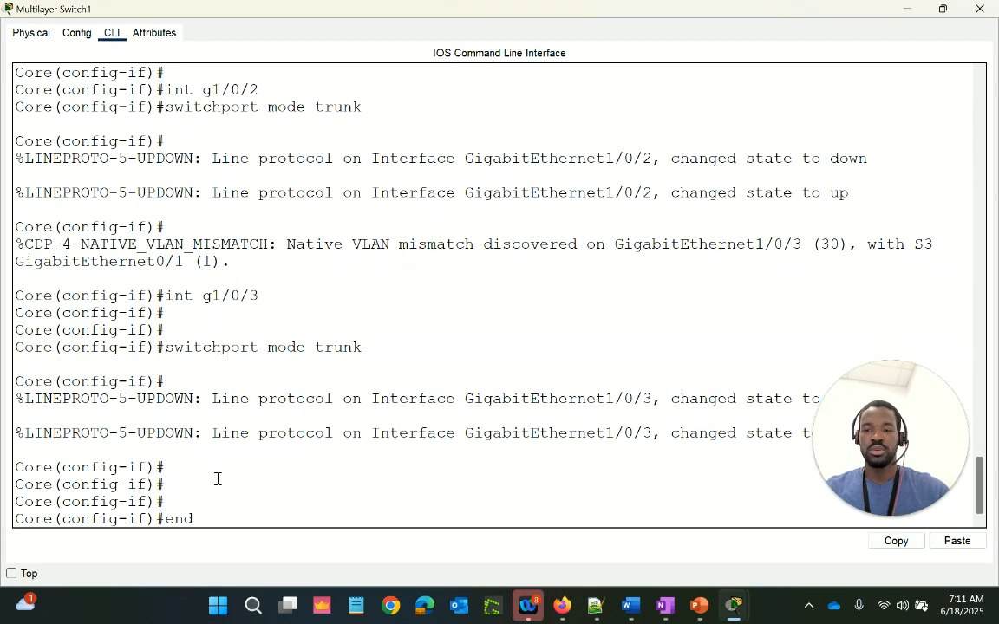
text(d)
key(Return)
key(Return)
key(Return)
key(Return)
key(Return)
Step: Display the running configuration with sh run and examine the switchport settings of GigabitEthernet1/0/1 to 1/0/3
text(sh run)
key(Return)
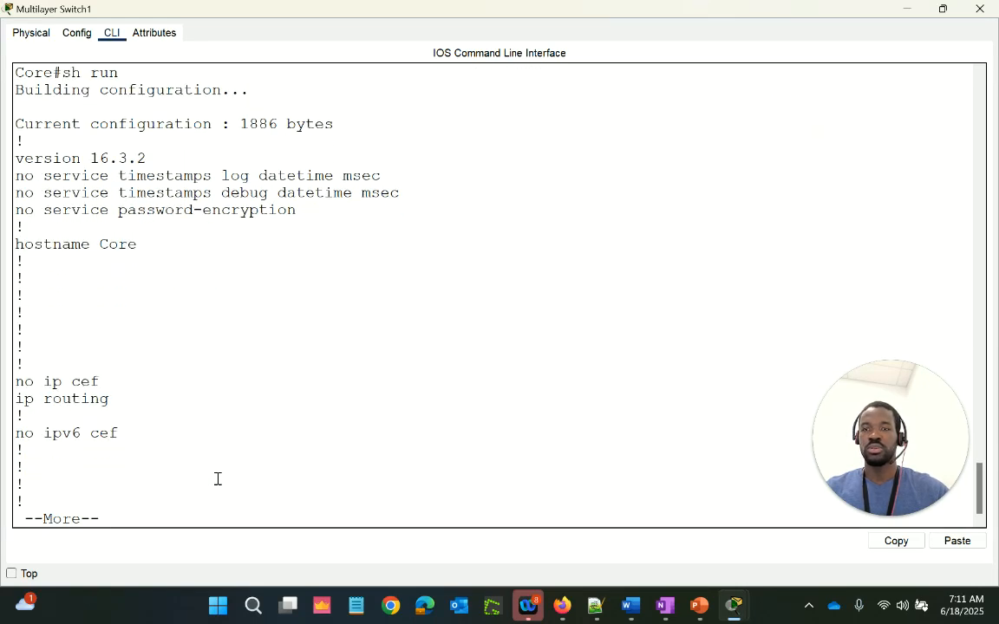
key(space)
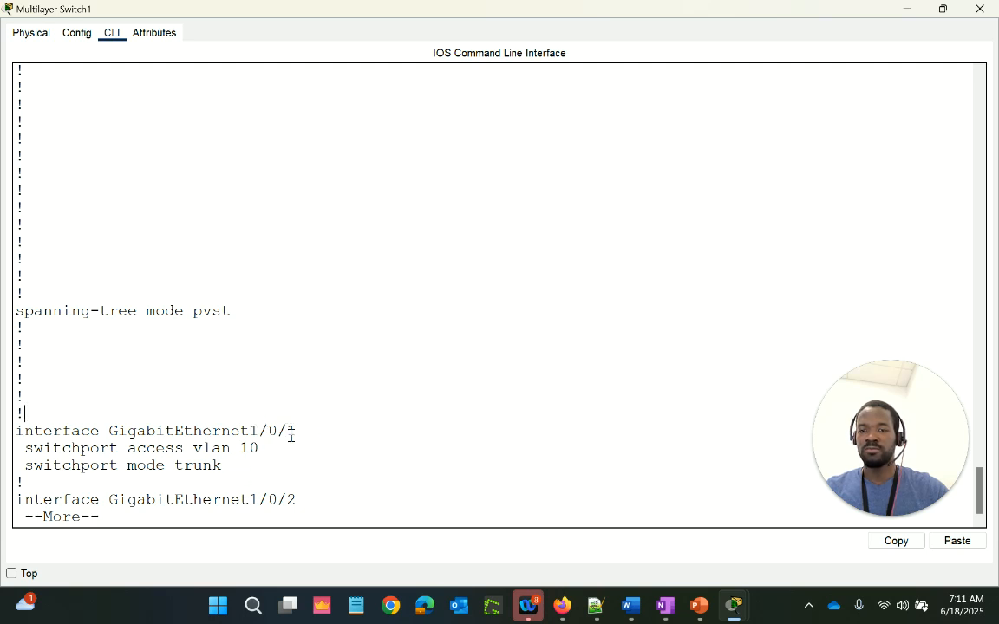
drag(296, 431, 235, 431)
click(317, 476)
key(space)
scroll(342, 276, up, 2)
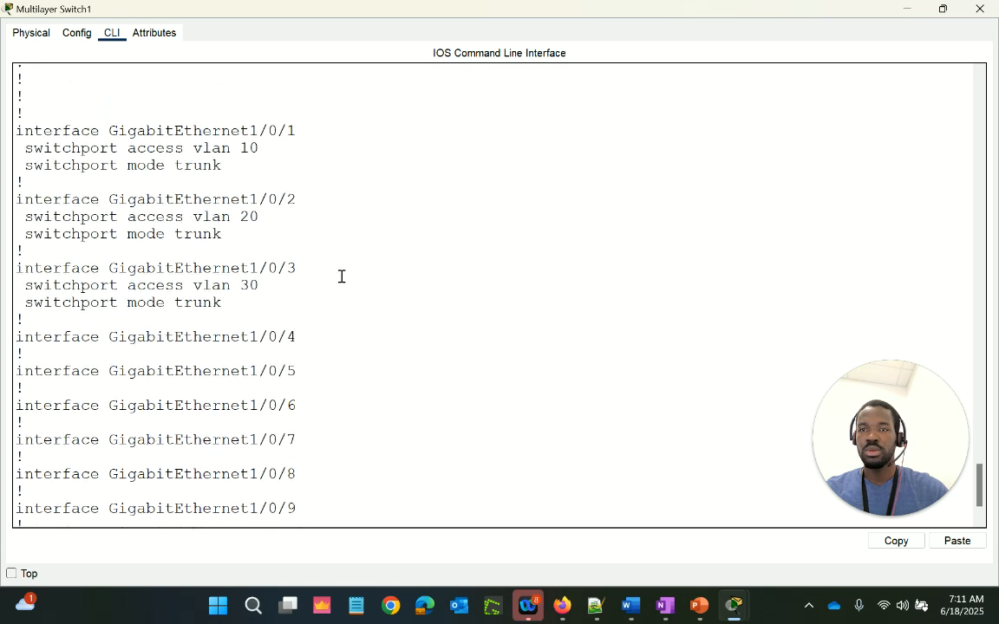
scroll(342, 276, up, 1)
drag(309, 269, 214, 230)
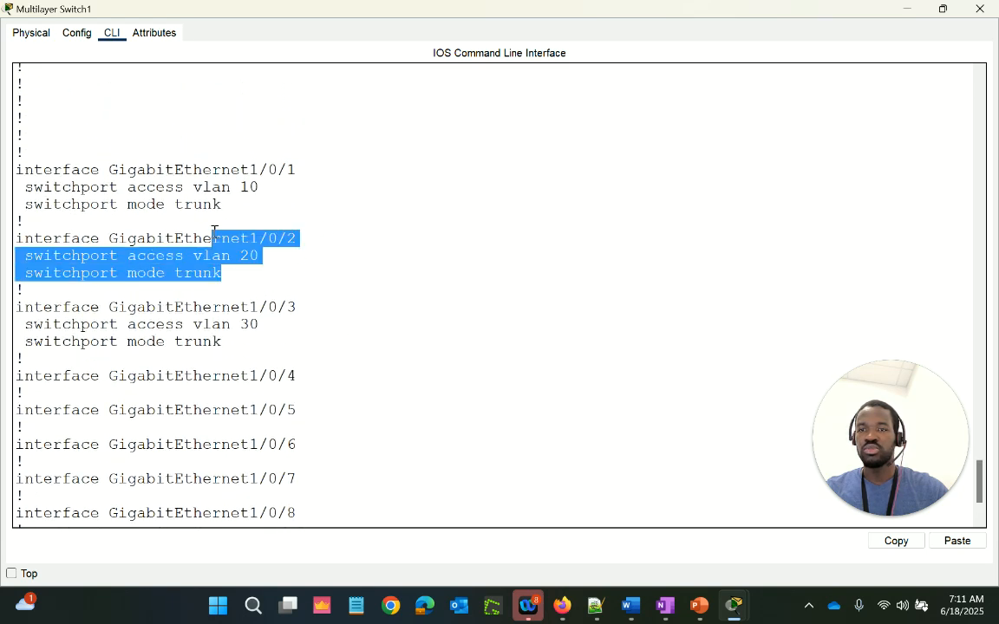
drag(294, 351, 200, 292)
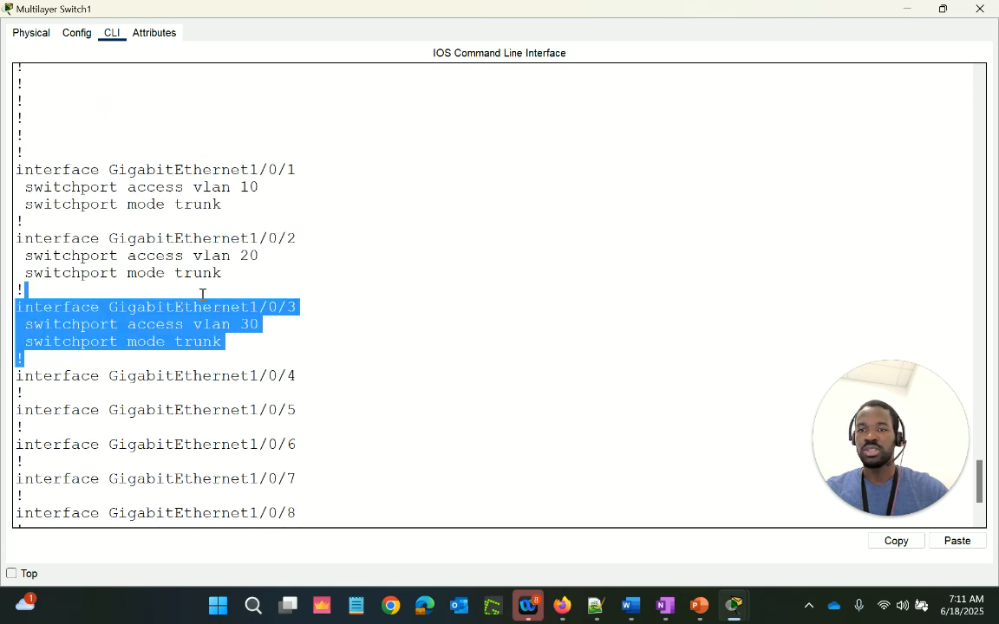
click(392, 359)
Step: Examine the rest of the running configuration, covering the trunk ports, GigabitEthernet1/0/20 and the VLAN interface addresses, through to its end
scroll(392, 358, down, 3)
key(space)
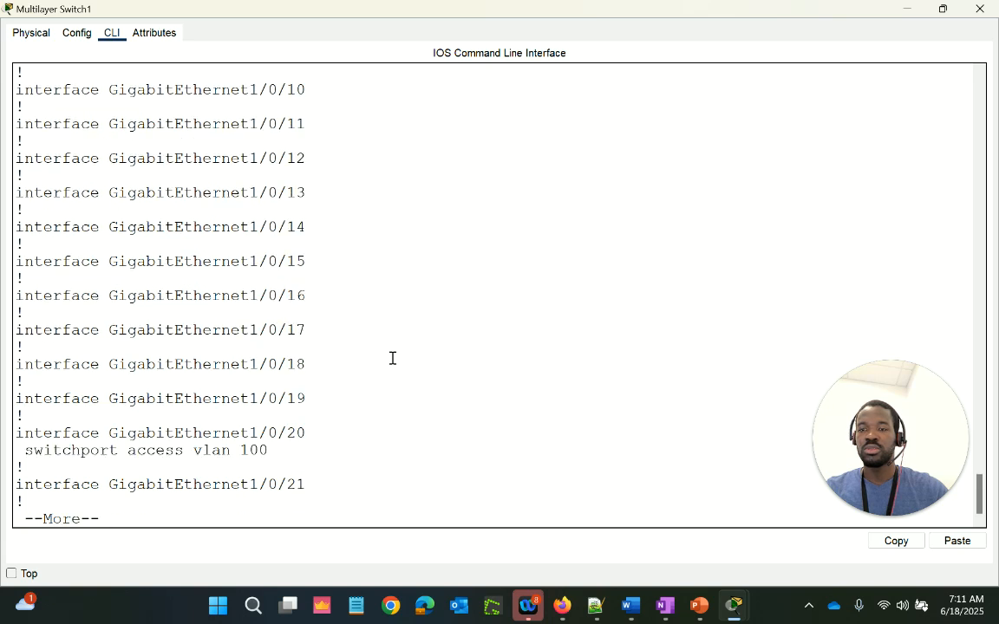
key(space)
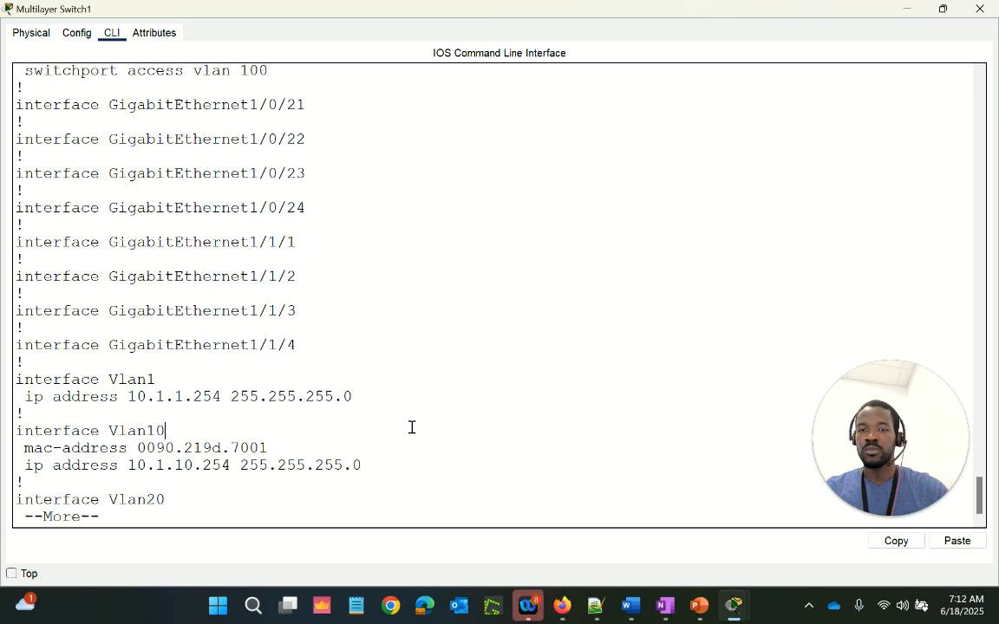
key(space)
scroll(412, 428, up, 2)
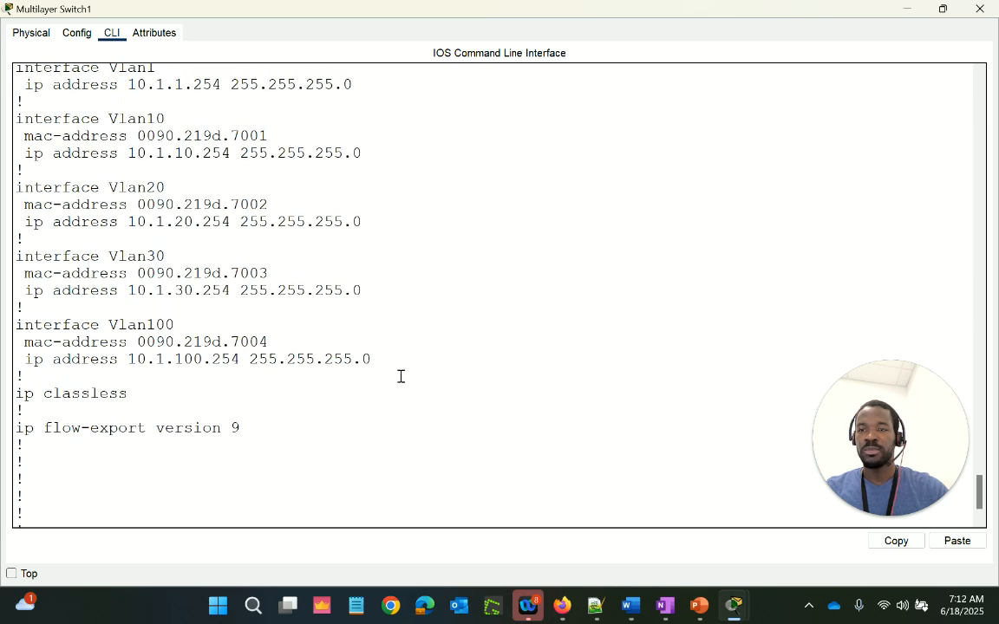
scroll(403, 371, up, 2)
scroll(404, 371, up, 10)
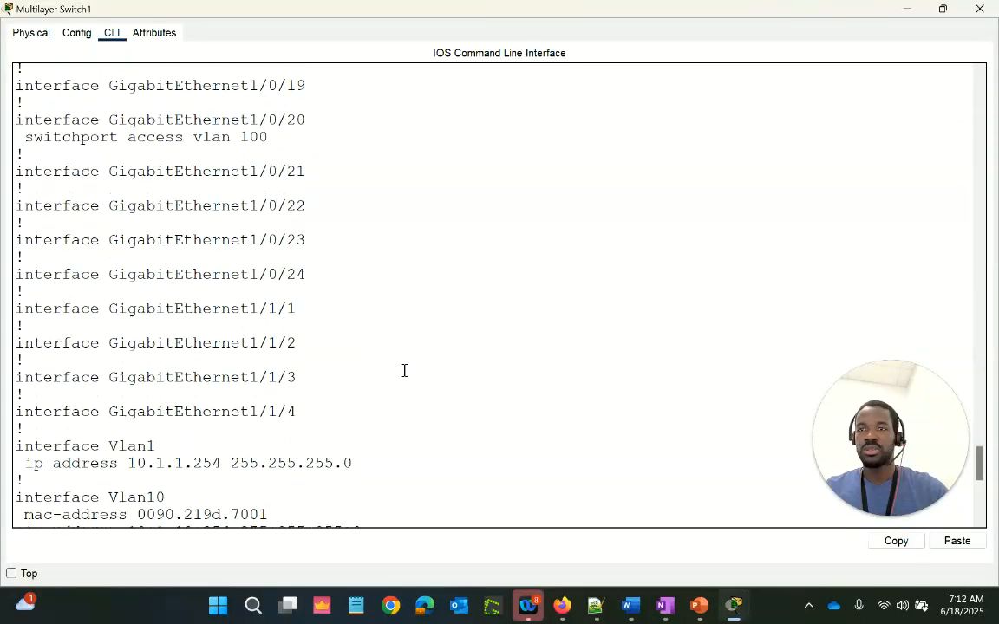
scroll(404, 370, up, 8)
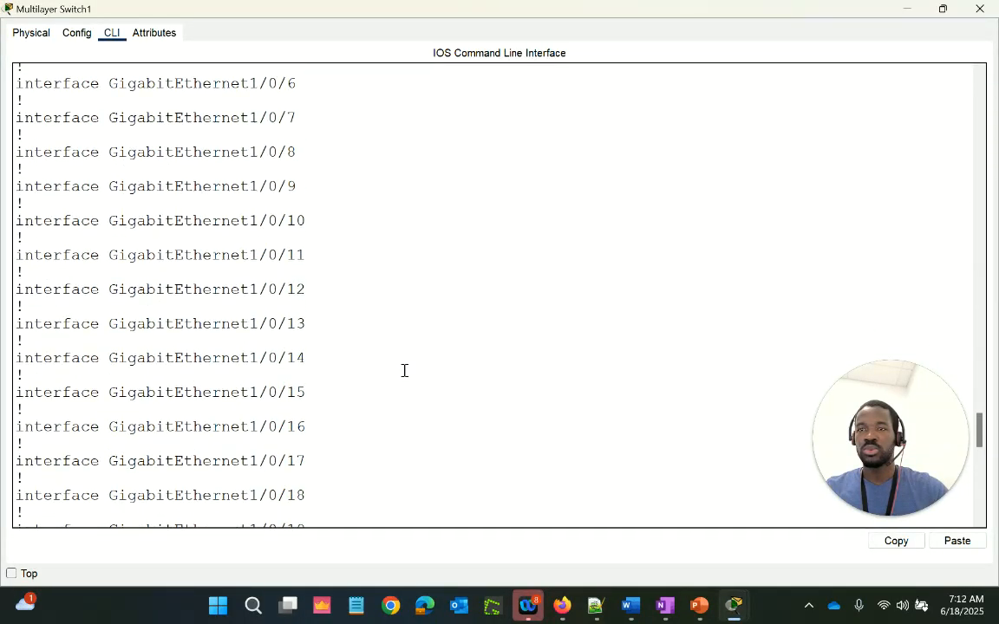
scroll(405, 370, up, 2)
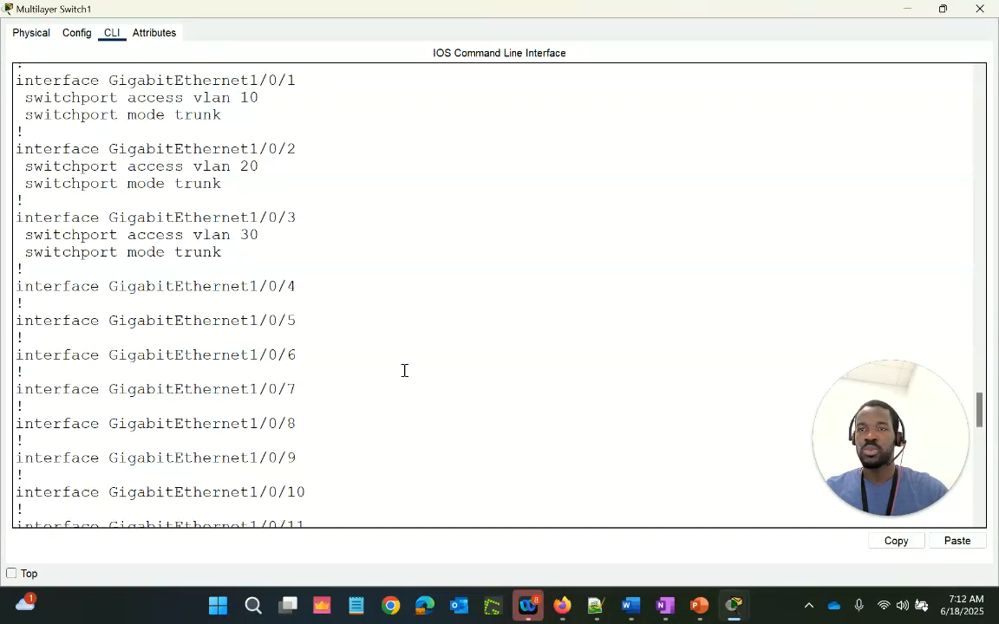
scroll(404, 370, up, 1)
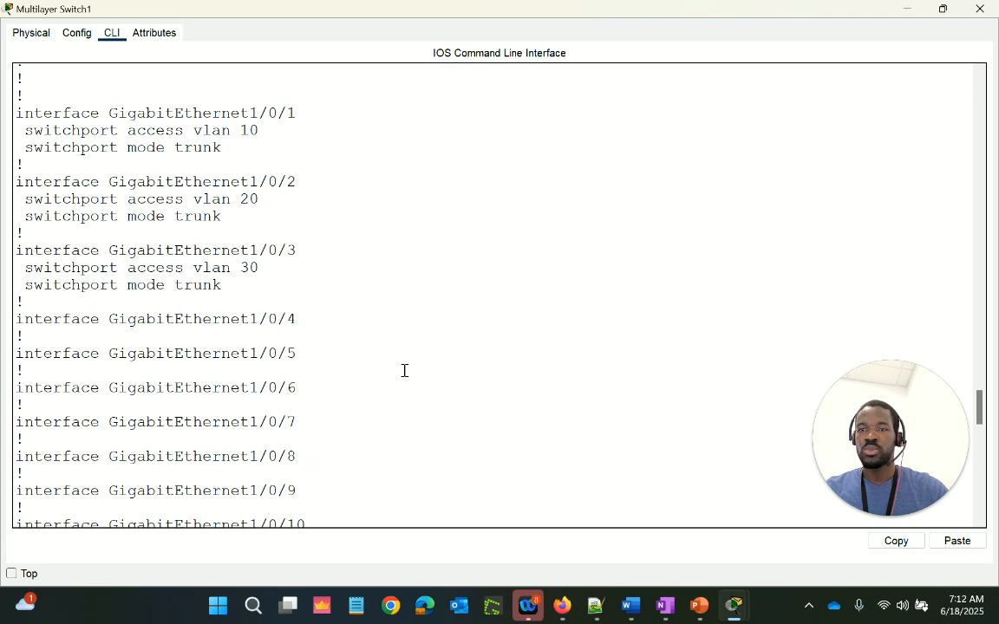
scroll(404, 371, down, 13)
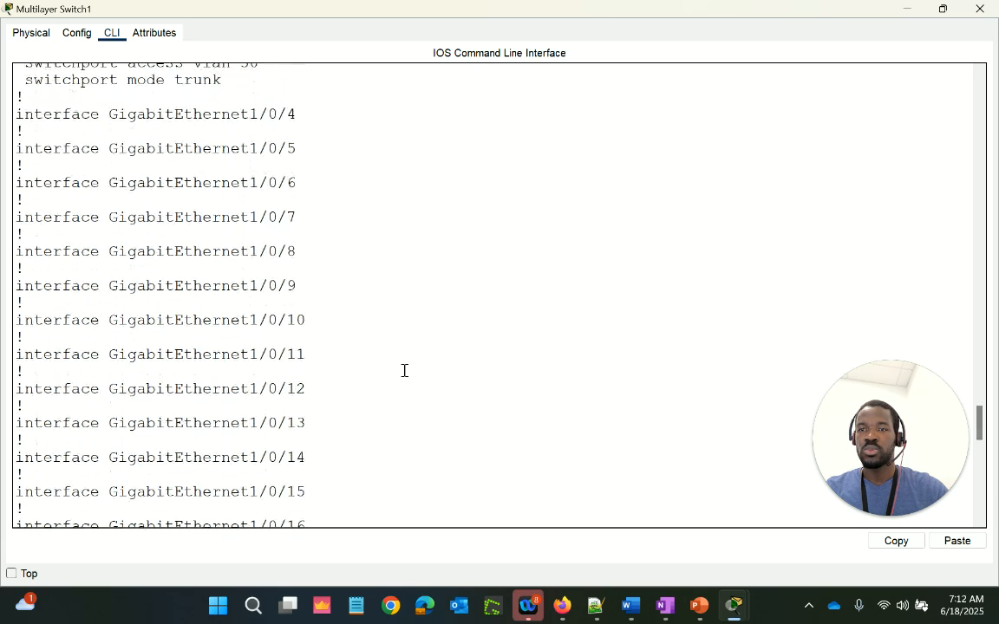
scroll(404, 371, down, 10)
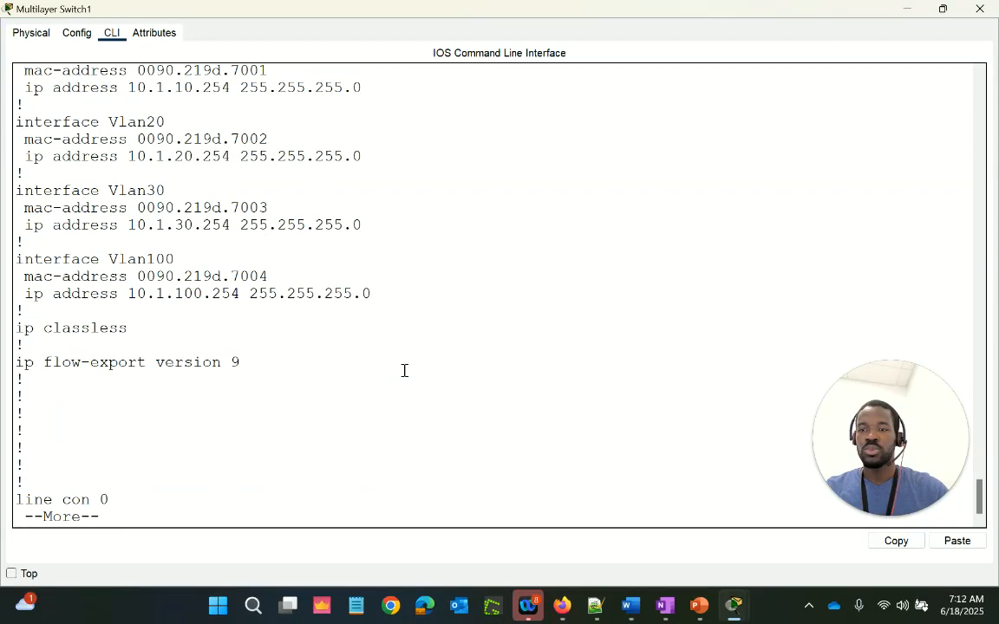
key(space)
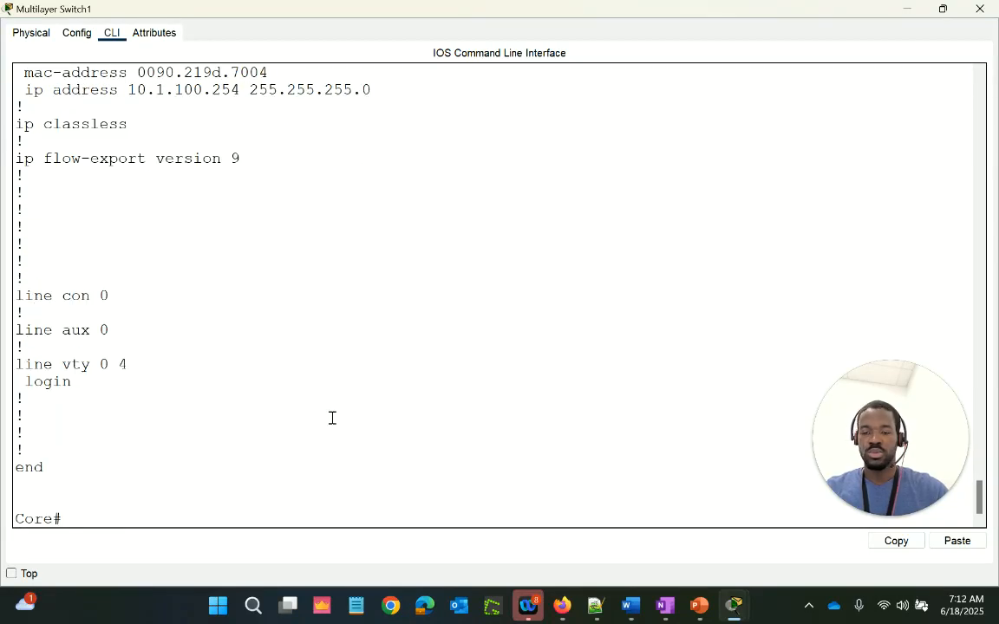
Step: Display the interface summary with sh ip int br and check the status and protocol of GigabitEthernet1/0/1 to 1/0/3
text(sh ip in)
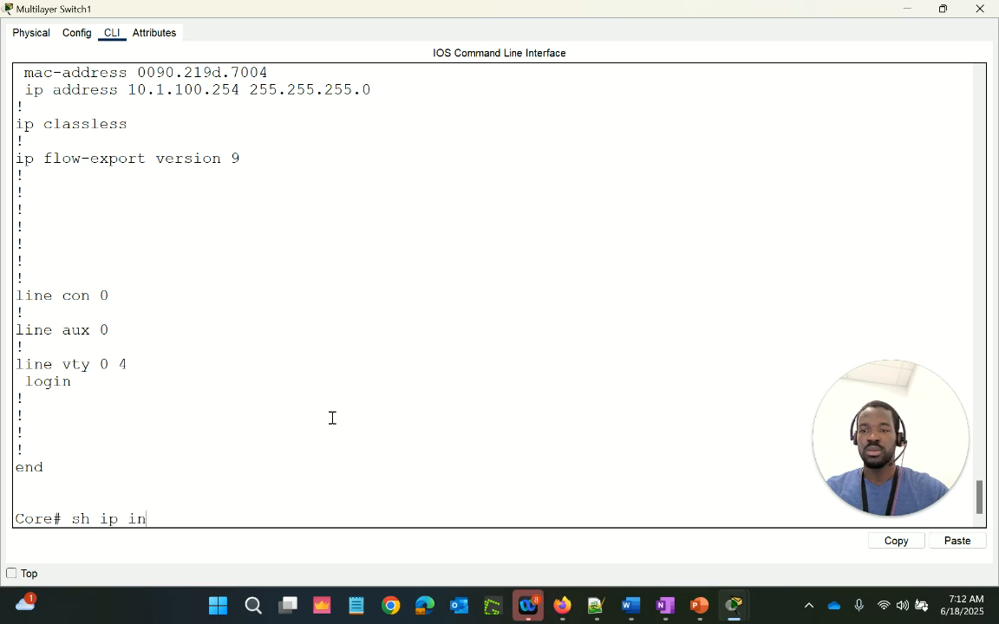
text(t br)
key(Return)
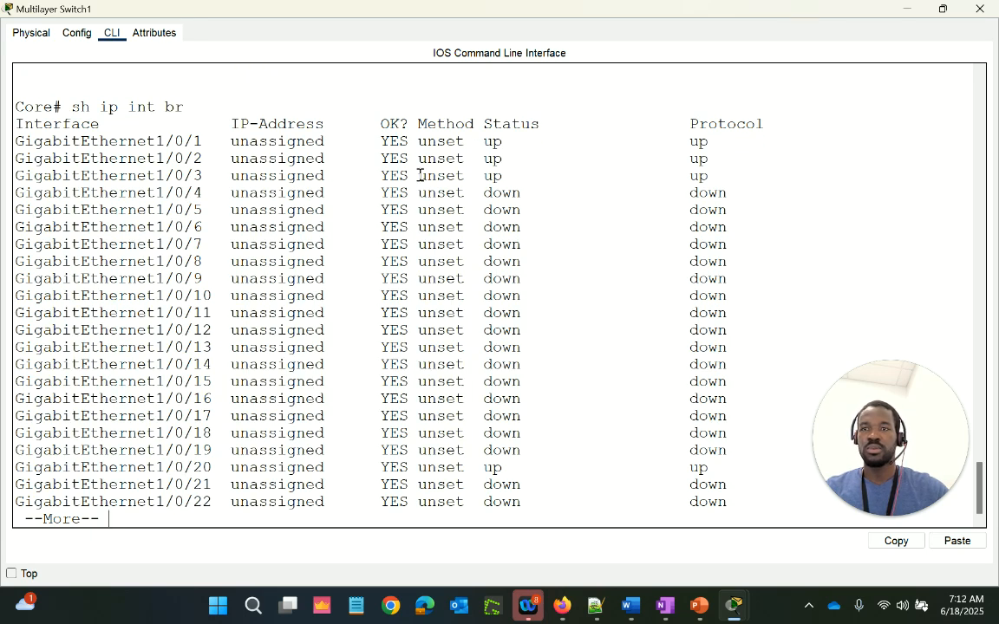
drag(739, 165, 651, 139)
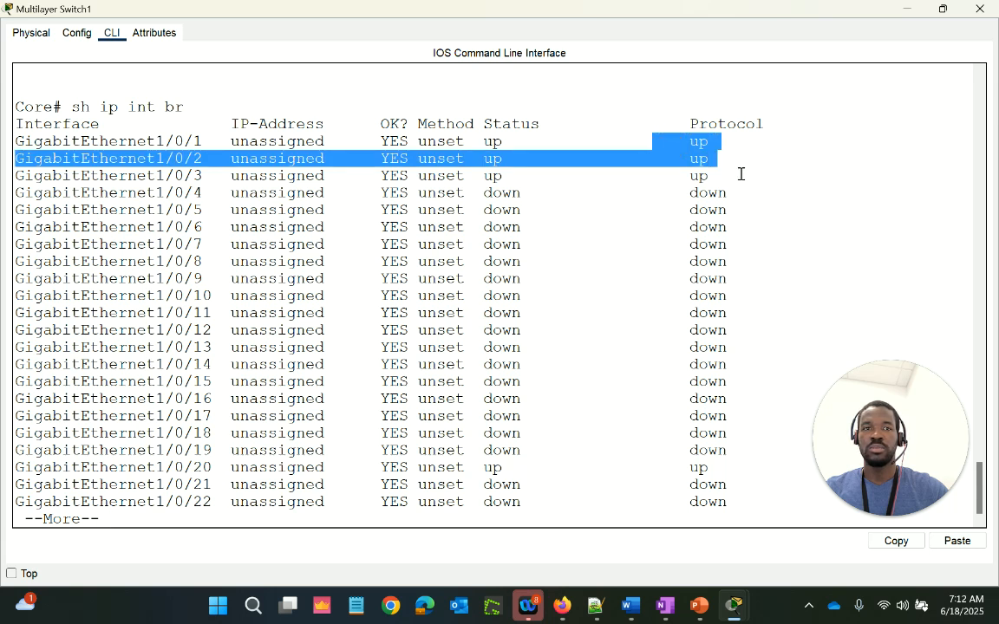
click(742, 176)
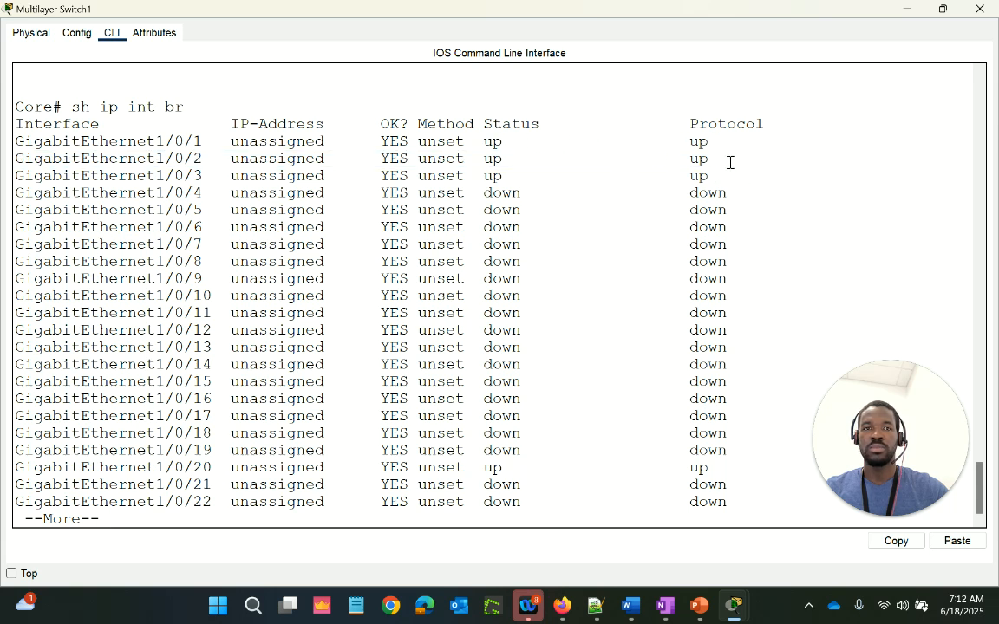
drag(730, 160, 666, 148)
click(733, 172)
drag(712, 179, 500, 128)
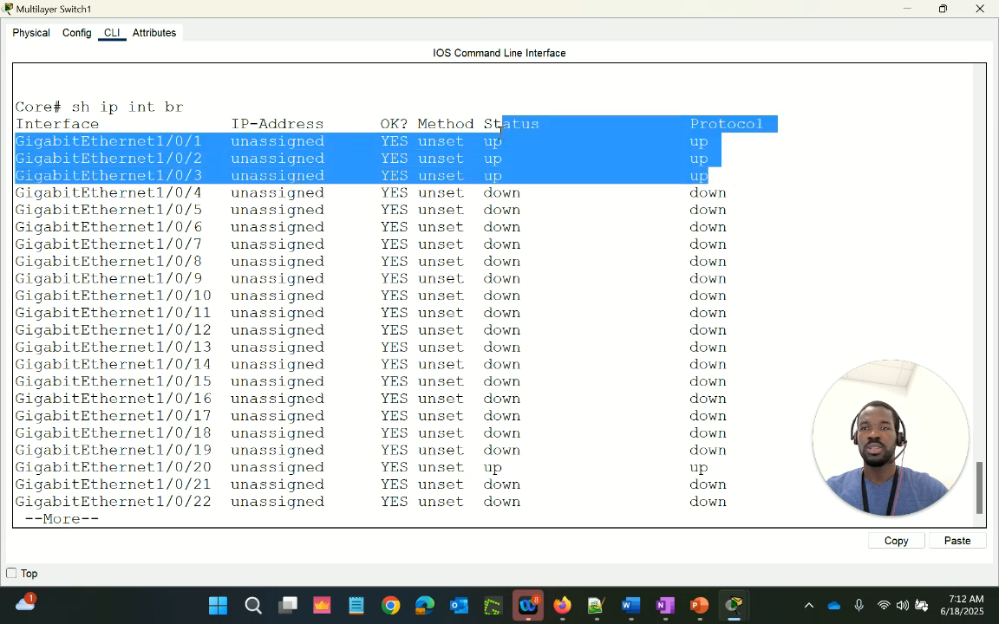
Step: Check the status of GigabitEthernet1/0/20 and continue the interface summary through the VLAN interfaces
scroll(629, 337, down, 1)
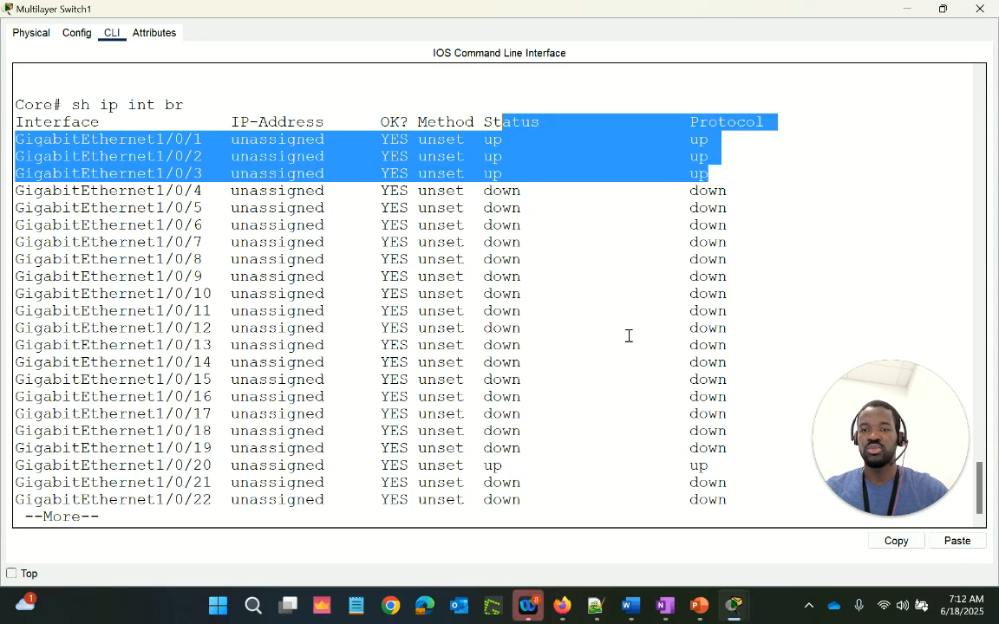
drag(741, 468, 147, 466)
click(590, 404)
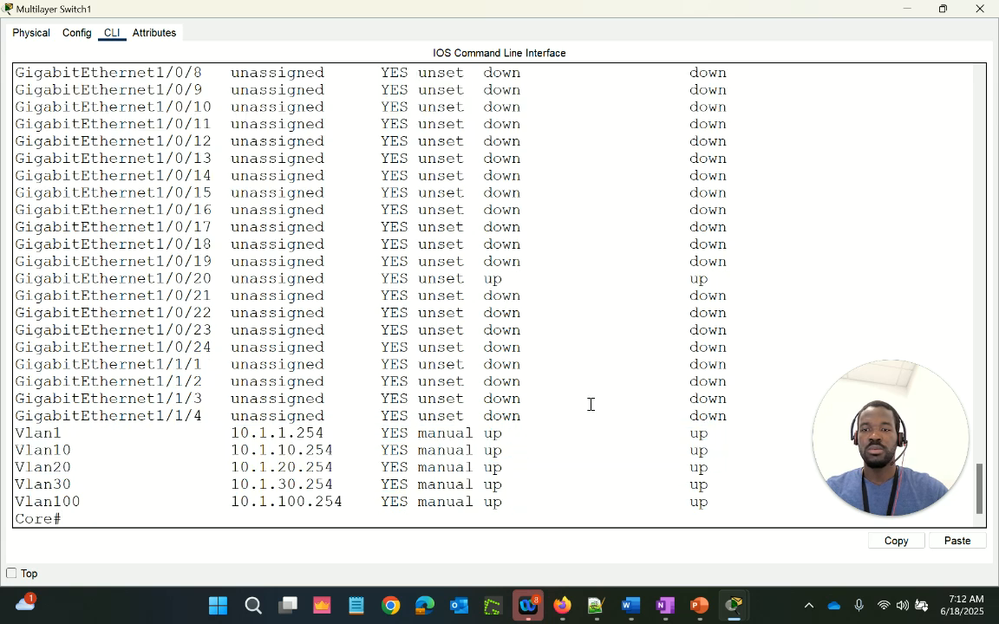
drag(747, 504, 501, 417)
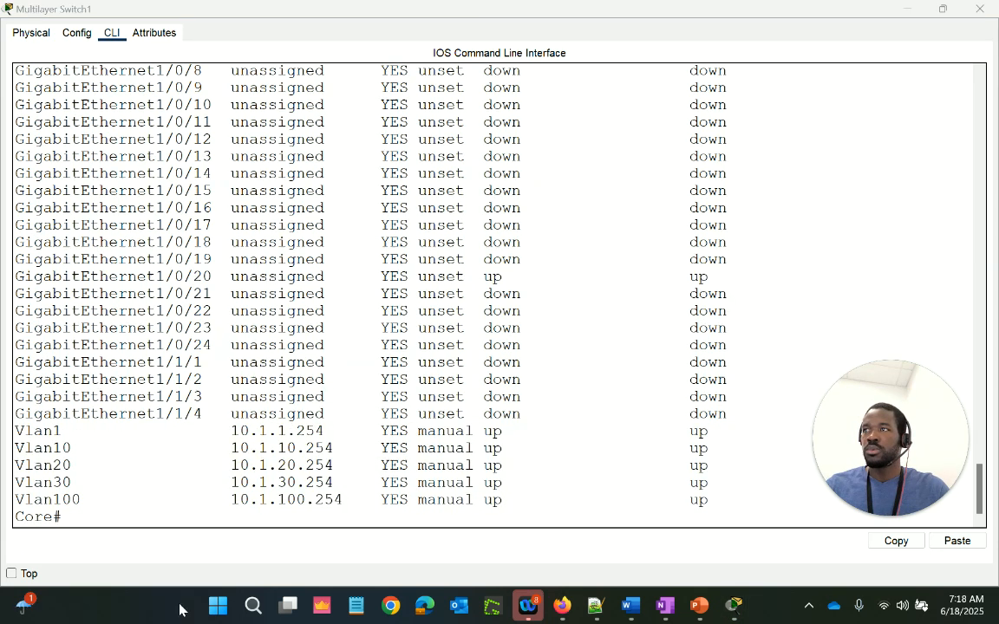
Step: Bring up fresh Core prompts and recheck the status of interfaces Vlan10, Vlan20, Vlan30 and Vlan100
click(328, 520)
key(Return)
key(Return)
key(Return)
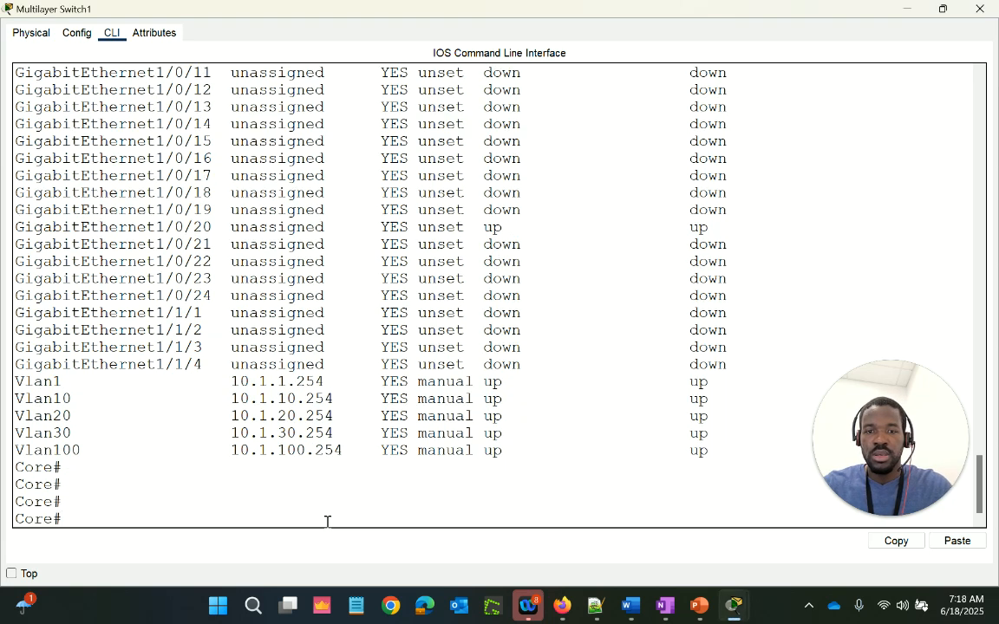
drag(709, 451, 518, 397)
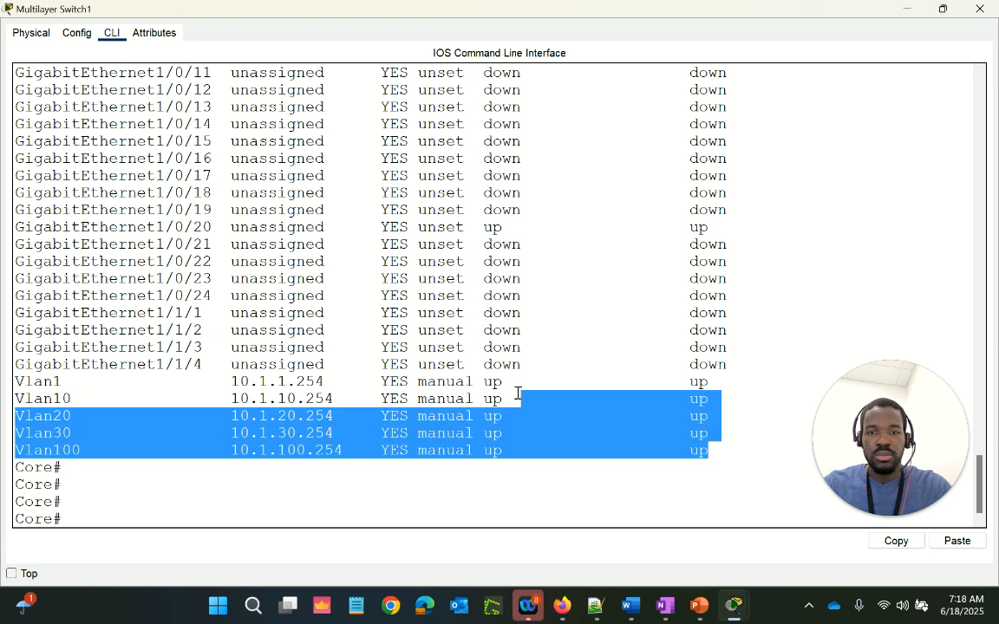
click(336, 507)
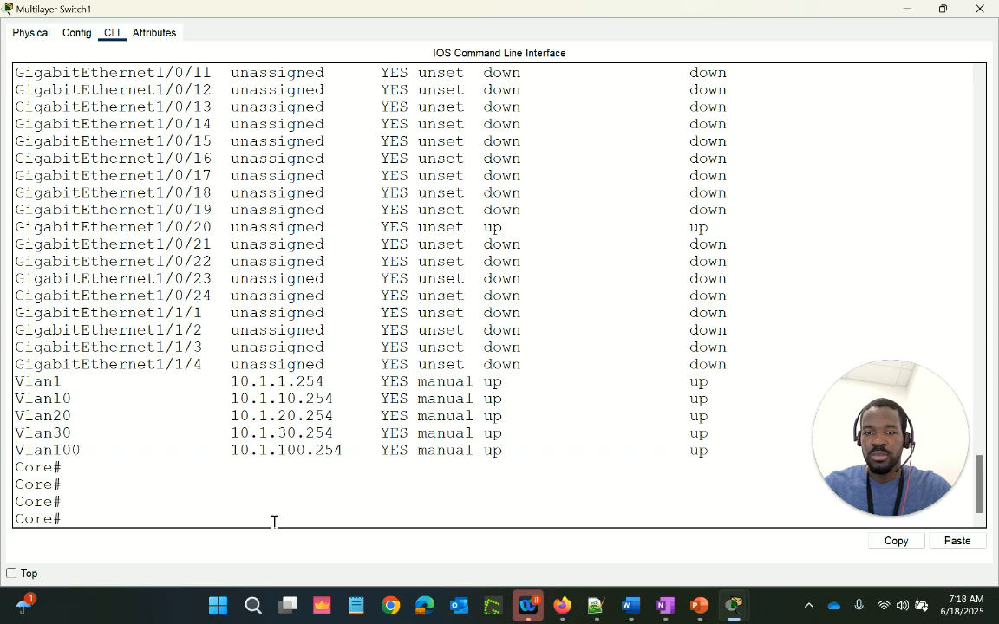
Step: Display the running configuration with sh run and examine its hostname and ip routing lines
text(sh run)
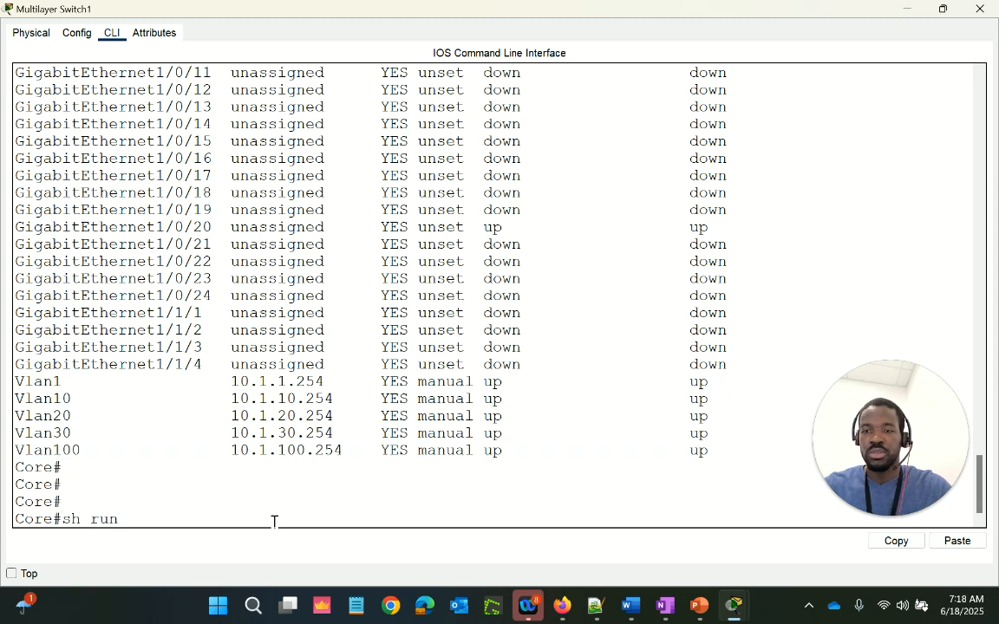
key(Return)
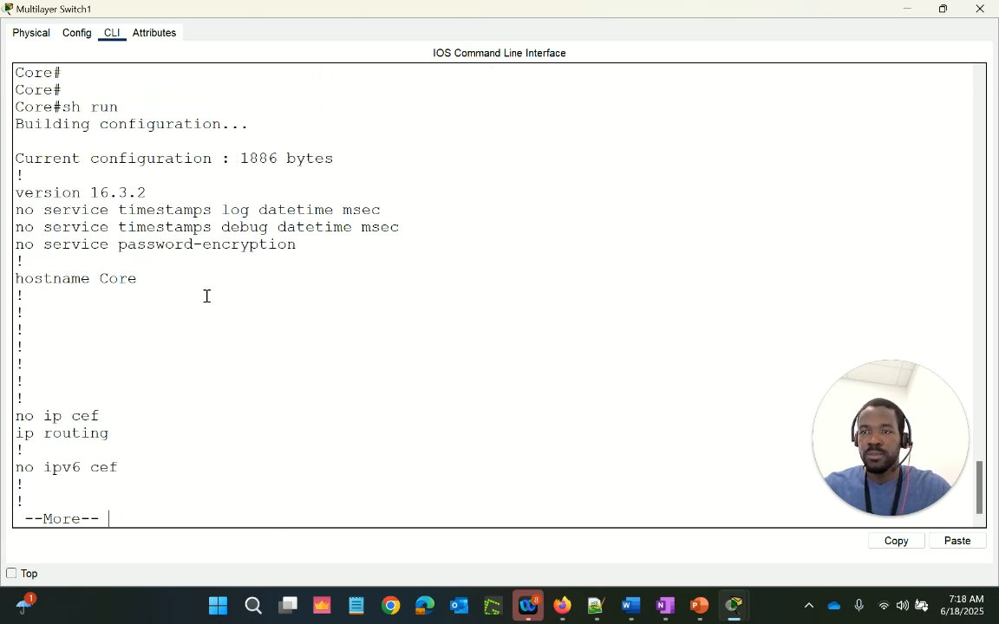
drag(161, 286, 16, 279)
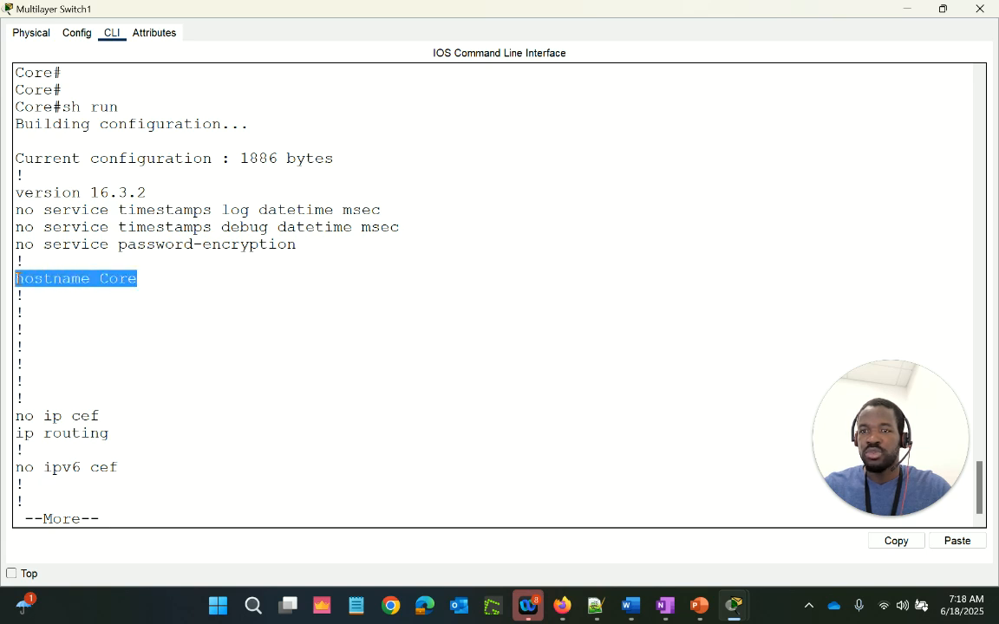
drag(121, 448, 11, 419)
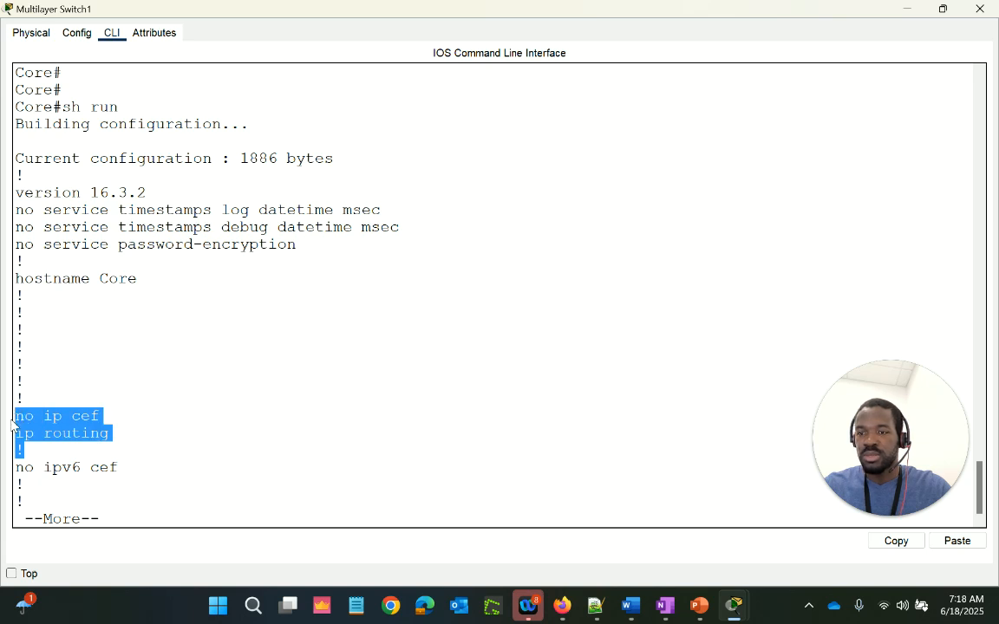
click(152, 451)
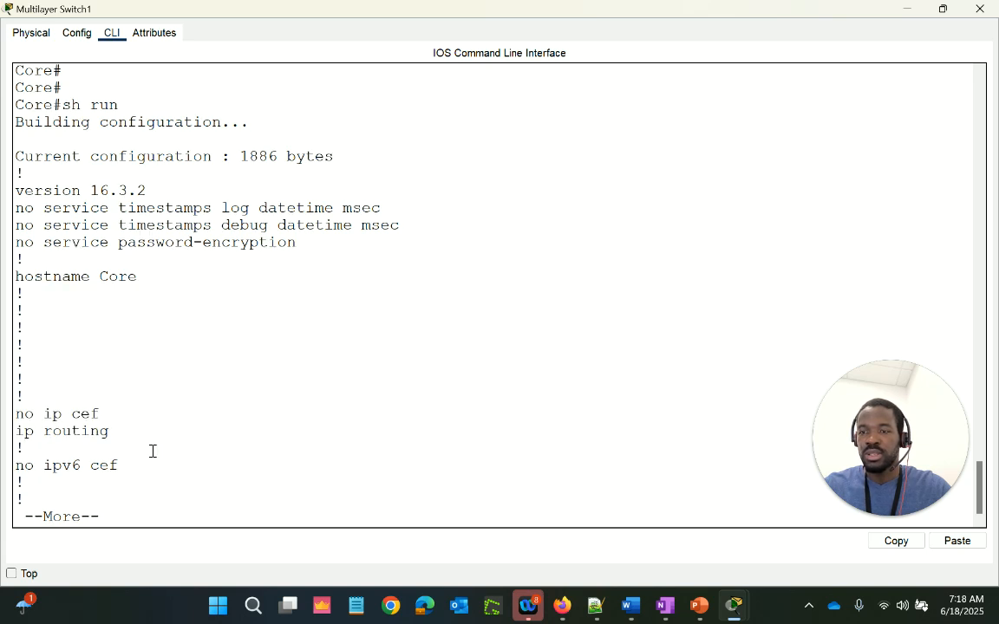
Step: Continue through the running configuration and examine the access VLAN and trunk settings of GigabitEthernet1/0/1 to 1/0/3
key(space)
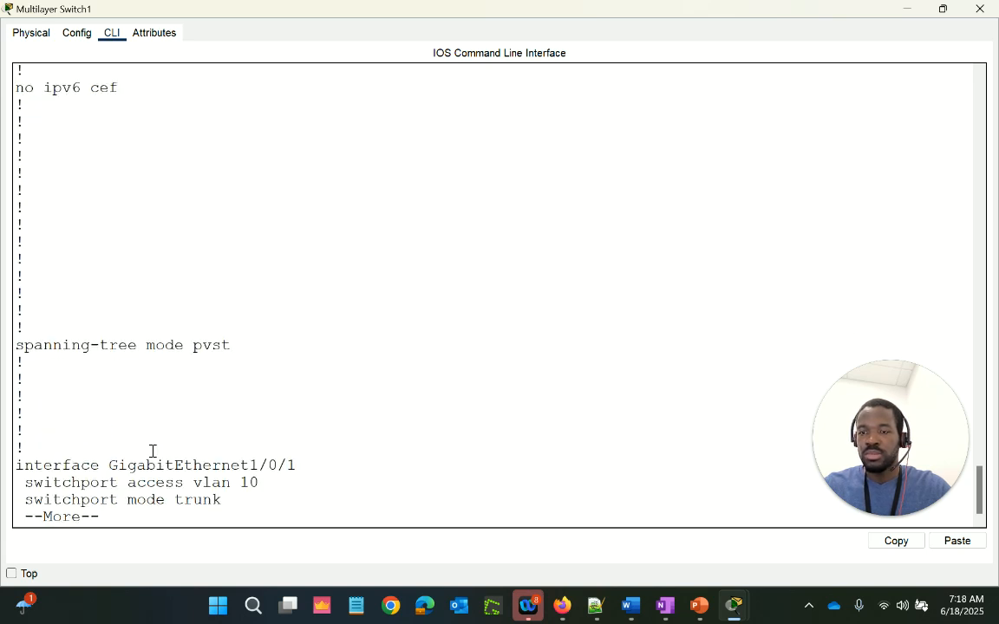
key(space)
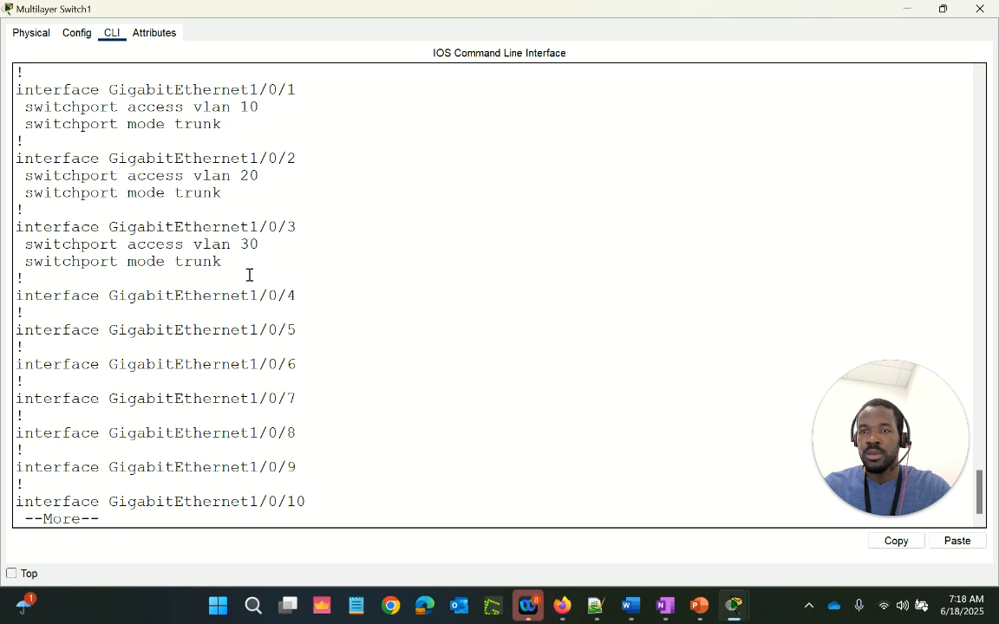
drag(315, 236, 209, 434)
click(209, 436)
scroll(209, 435, down, 10)
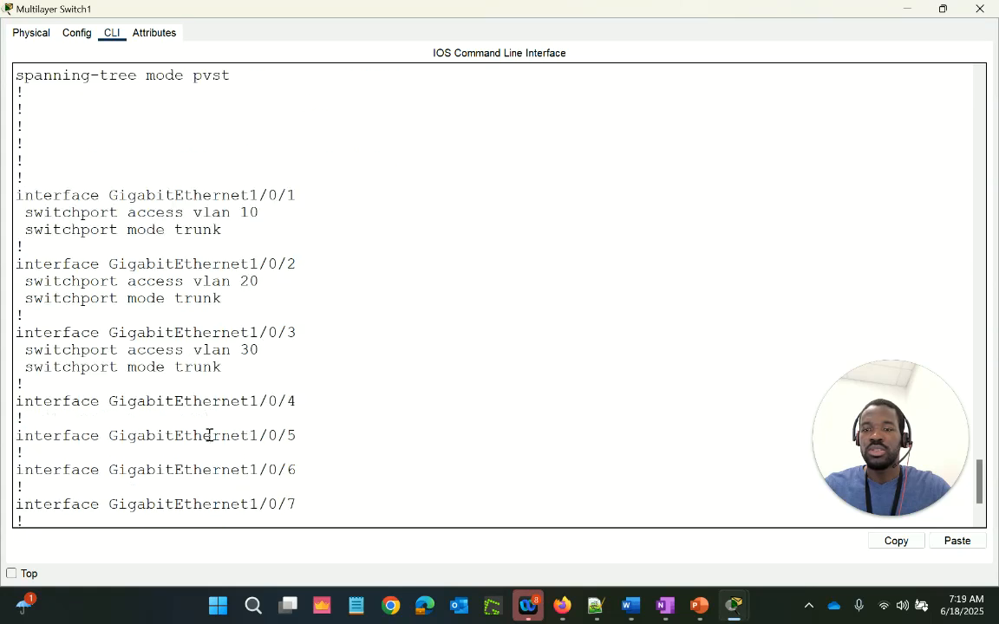
drag(278, 229, 140, 148)
drag(268, 298, 157, 266)
click(391, 322)
scroll(390, 320, down, 1)
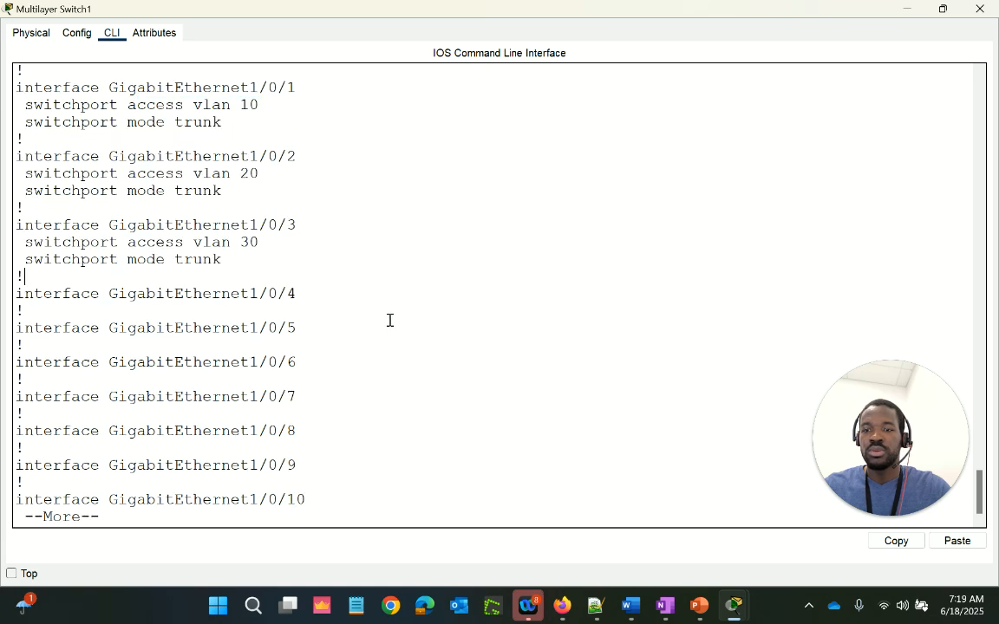
Step: Continue the running configuration to GigabitEthernet1/0/20 and check its access VLAN setting
key(space)
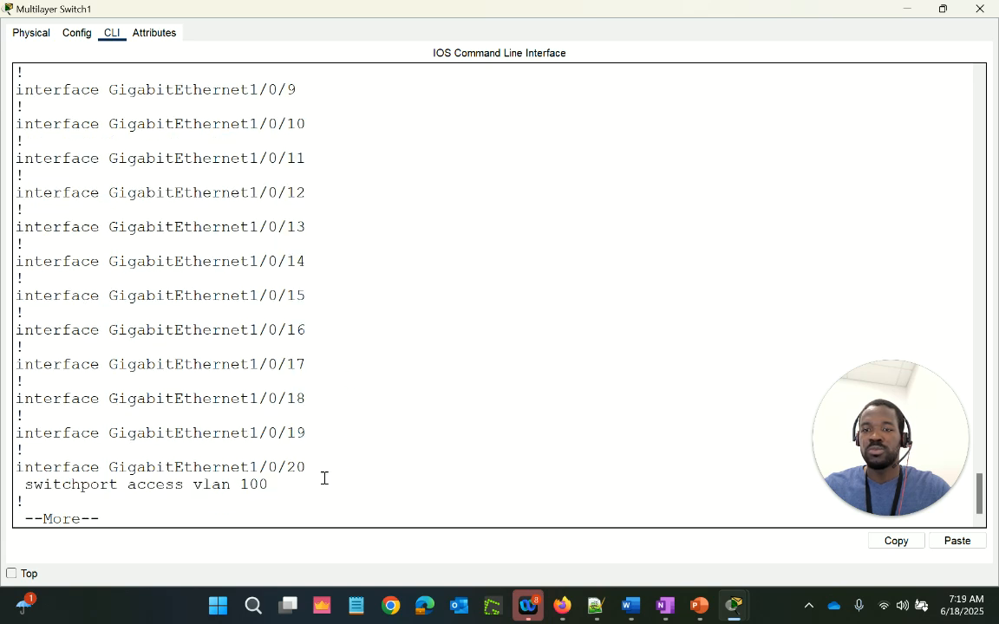
drag(269, 484, 21, 466)
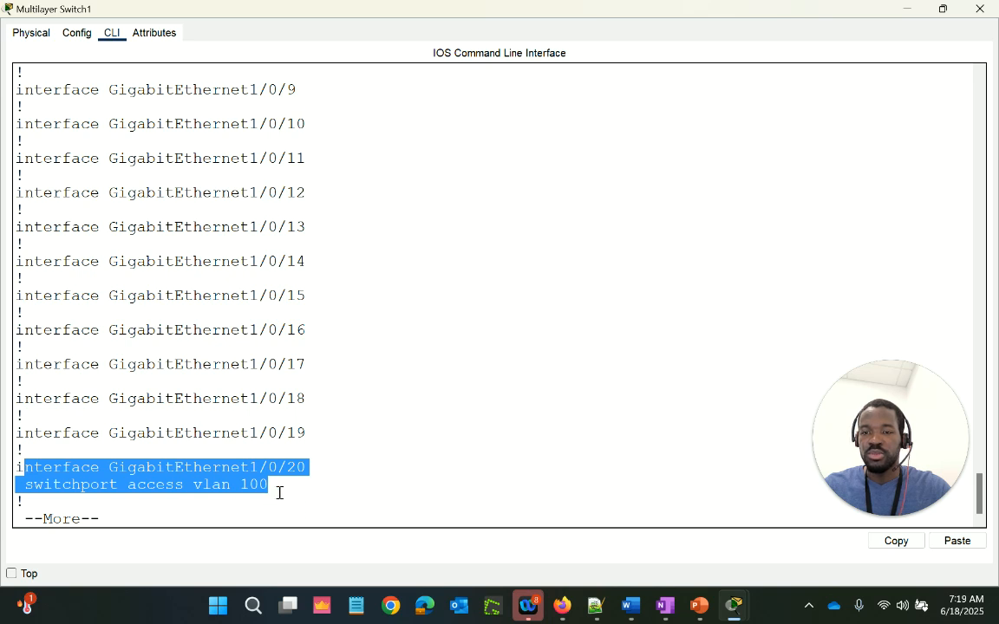
click(371, 479)
Step: Recheck the switchport settings of GigabitEthernet1/0/3 and move the switch's CLI window clear of the network topology and lab instructions
scroll(371, 479, up, 7)
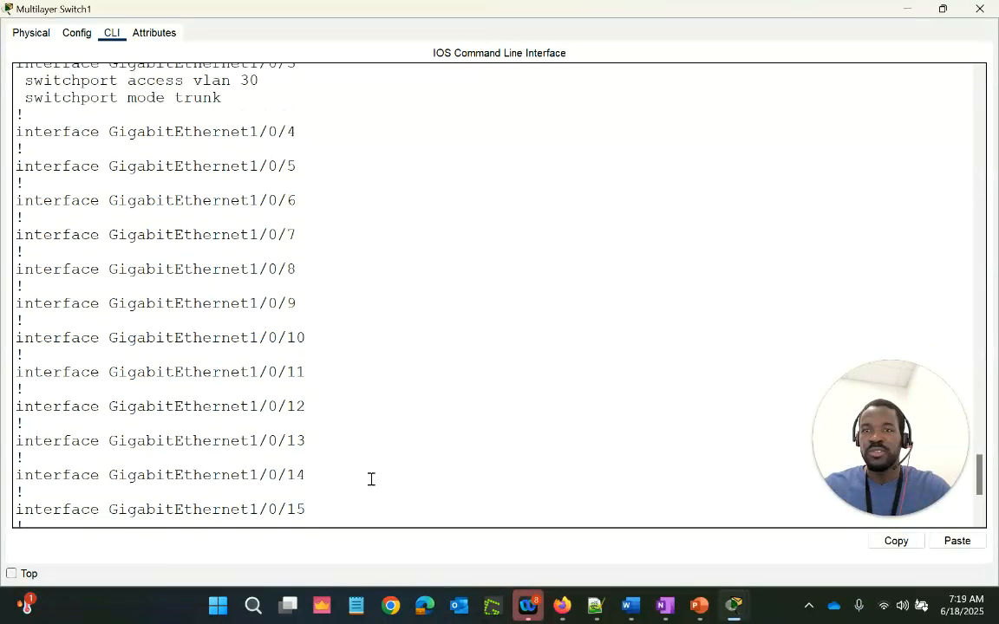
drag(217, 230, 53, 215)
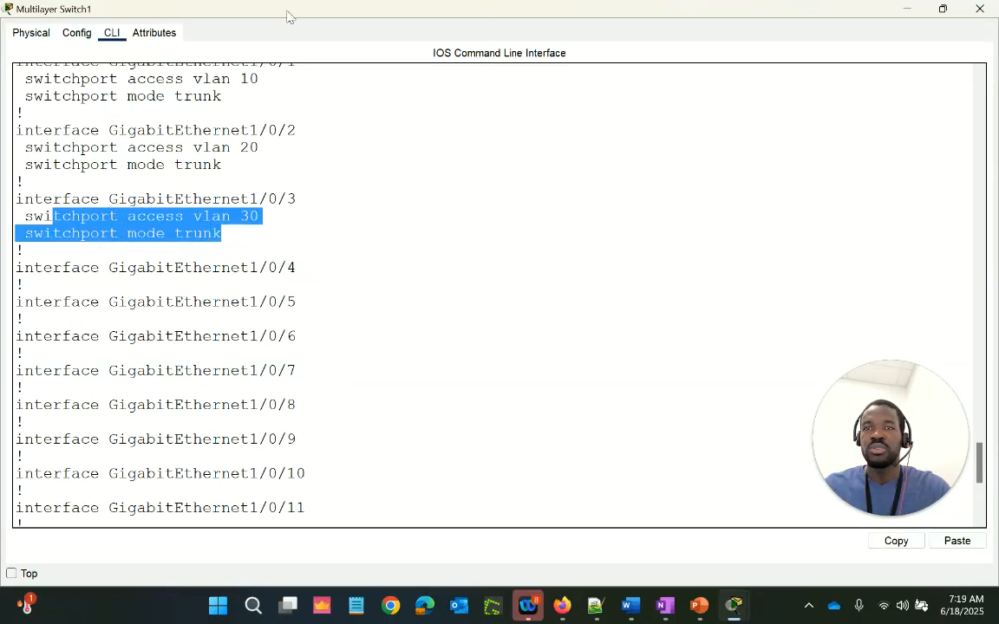
drag(287, 16, 386, 304)
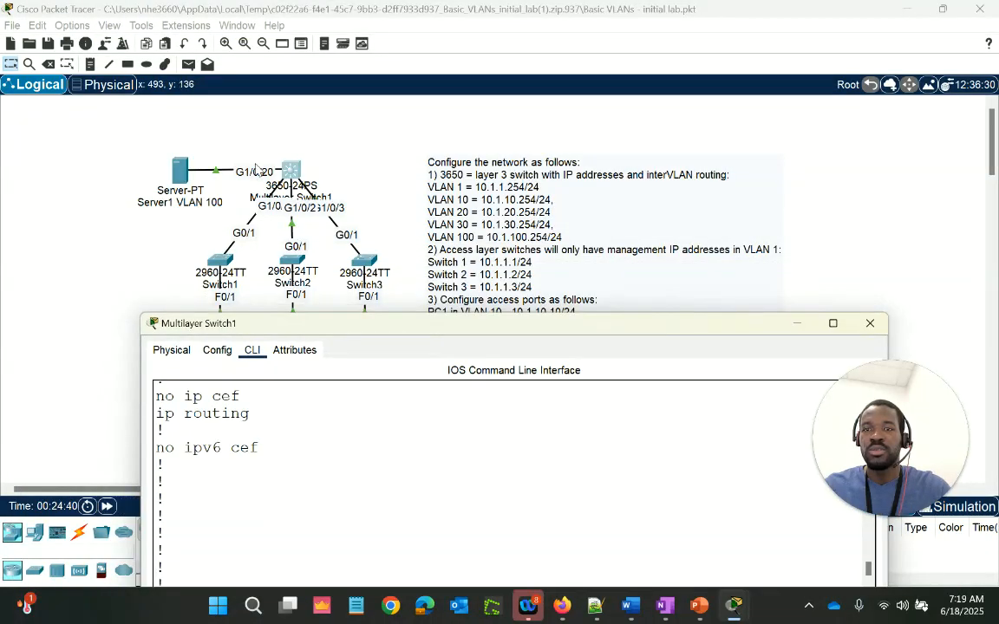
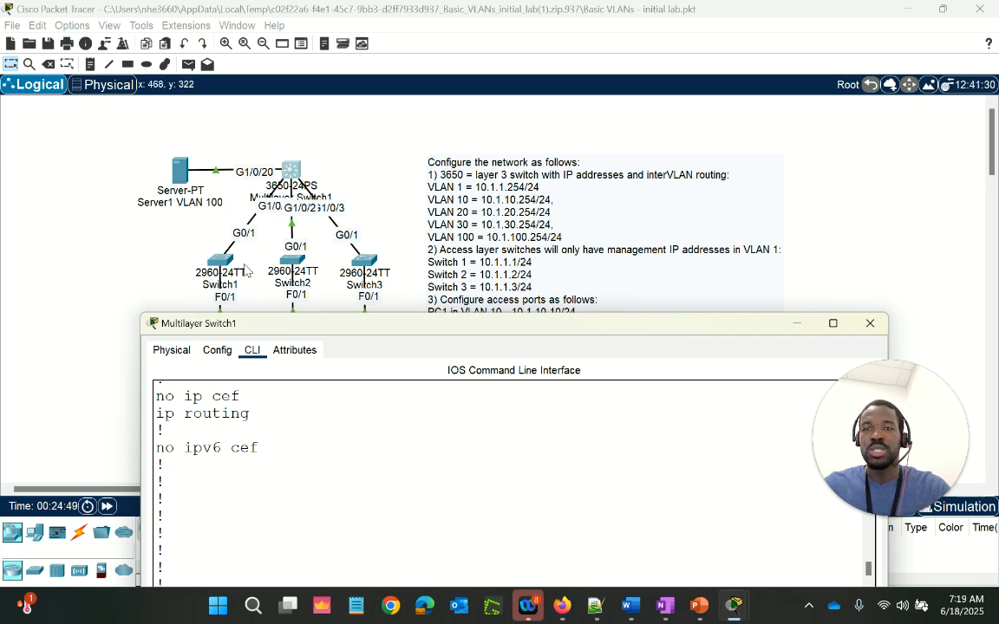
Step: Maximize the switch's CLI window and recheck the access VLAN setting of GigabitEthernet1/0/20 in the running configuration
drag(257, 324, 244, 258)
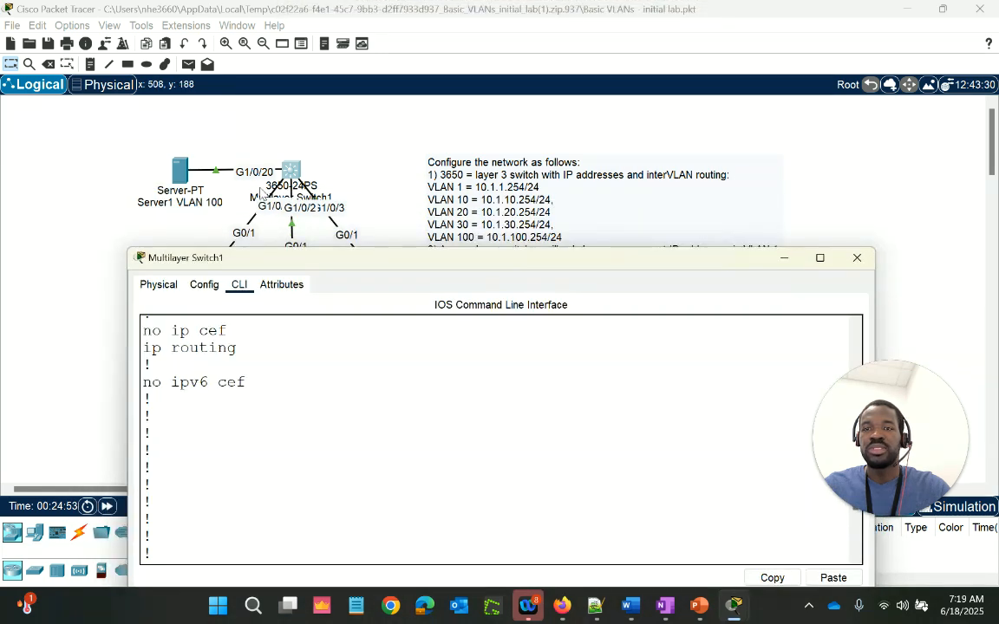
double_click(334, 260)
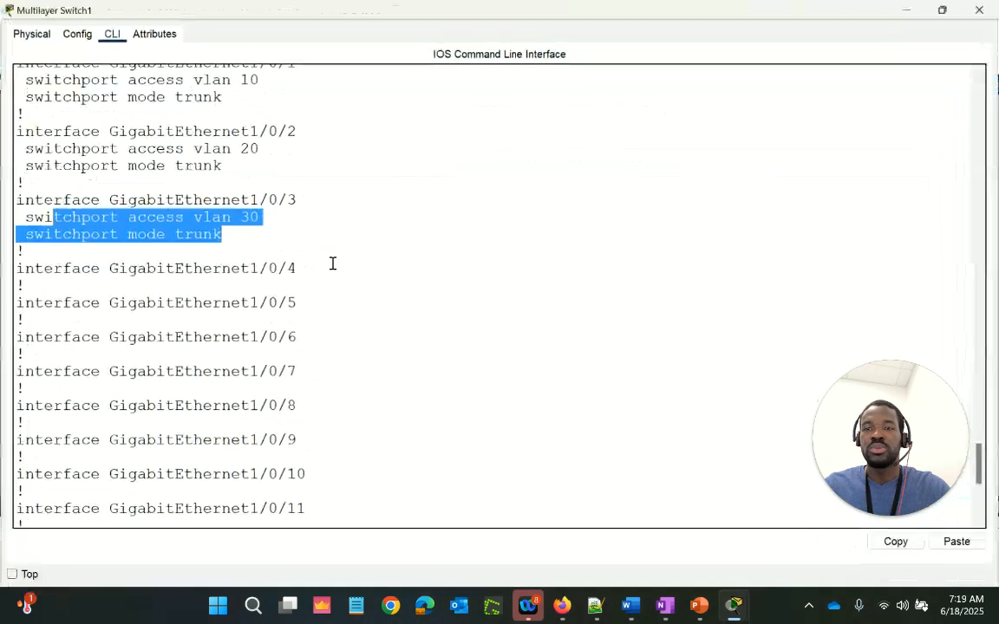
scroll(274, 379, down, 7)
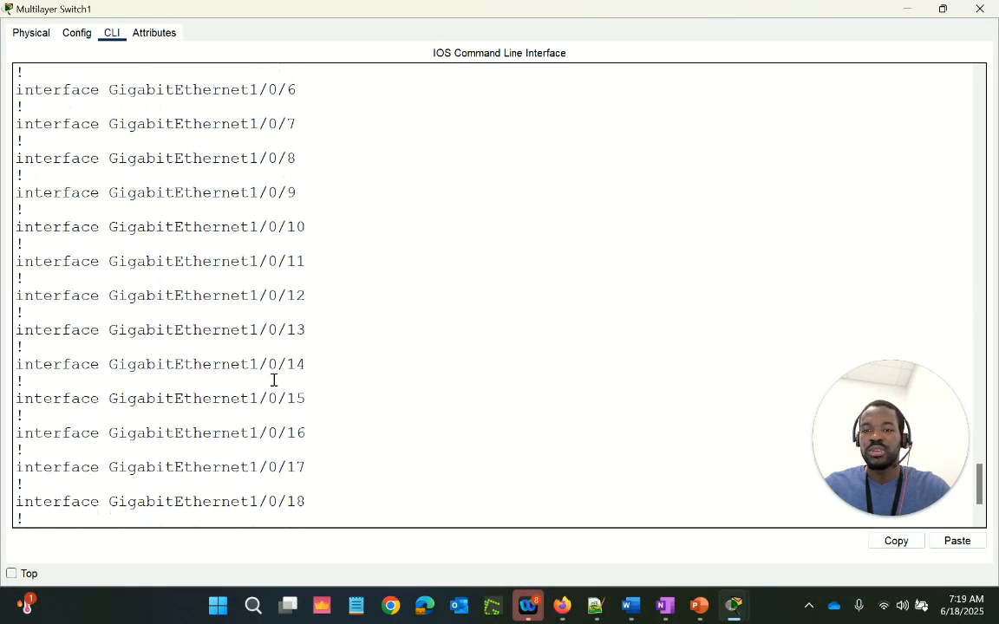
drag(278, 482, 112, 455)
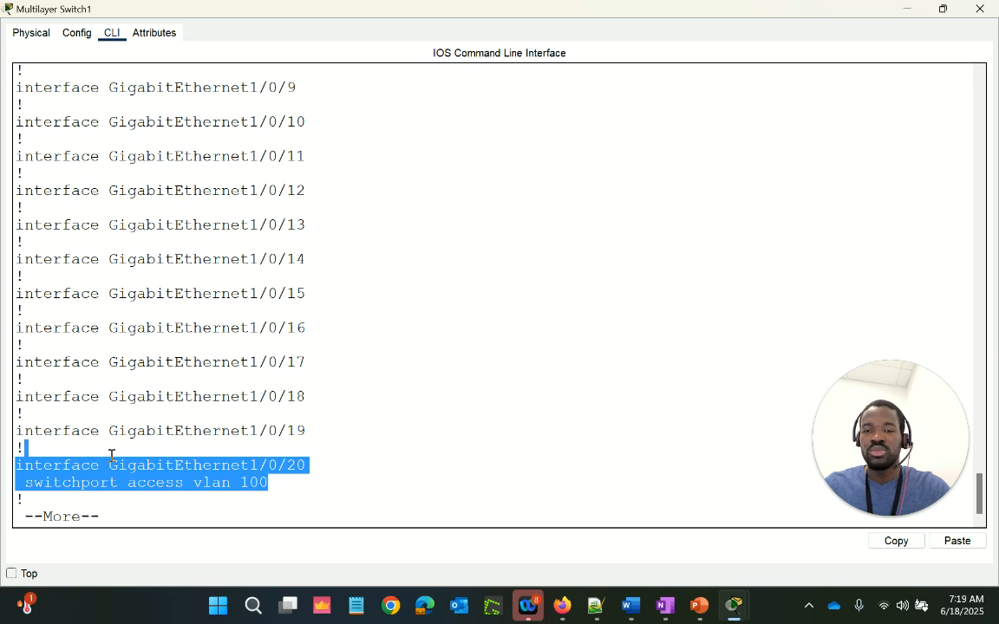
click(261, 492)
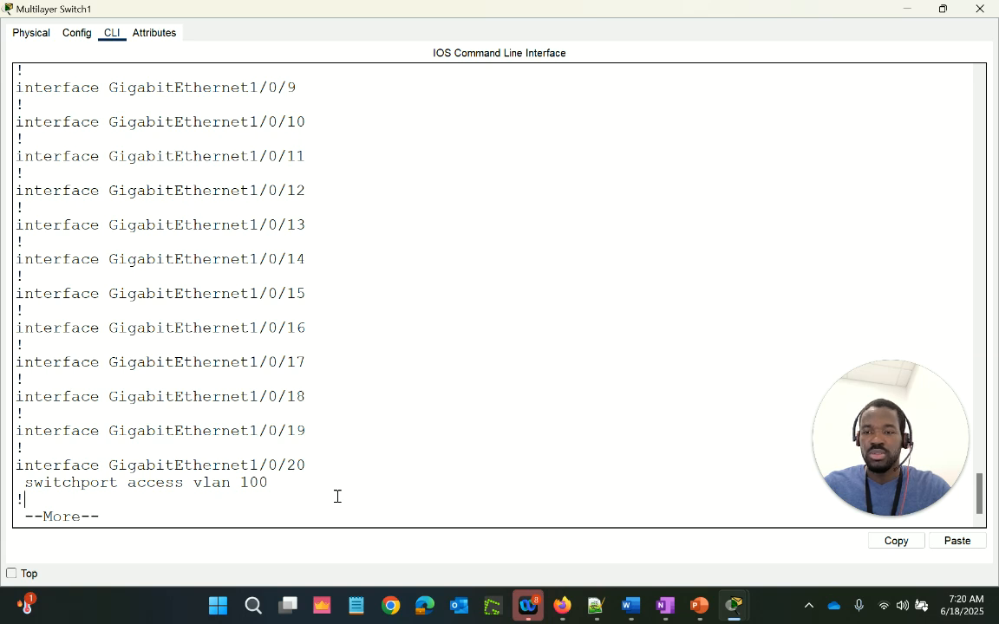
Step: Continue the running configuration to its end, examining the IP addresses of interfaces Vlan10, Vlan20, Vlan30 and Vlan100
key(space)
key(space)
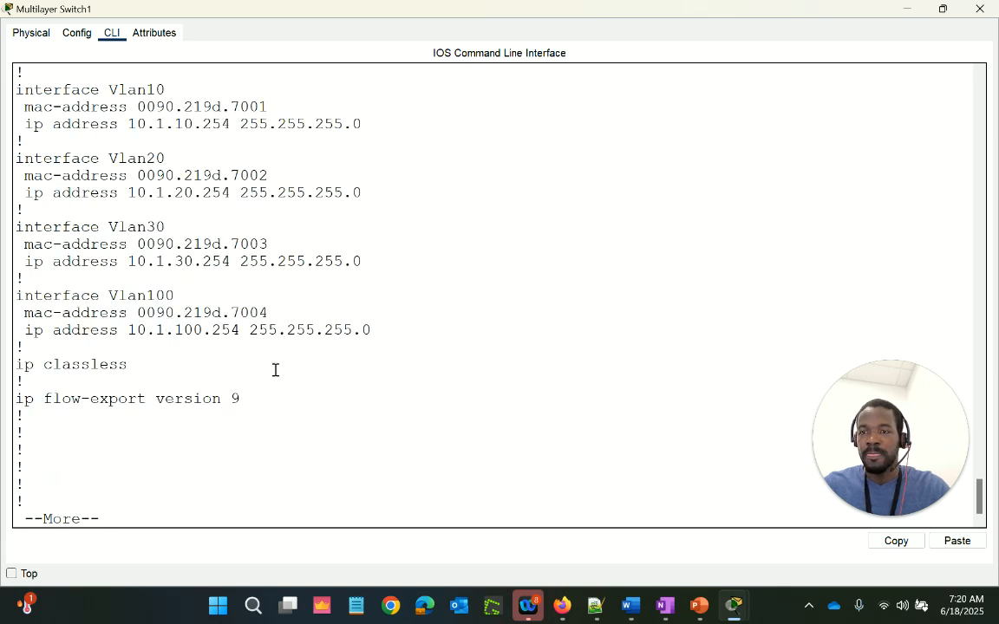
drag(408, 342, 116, 74)
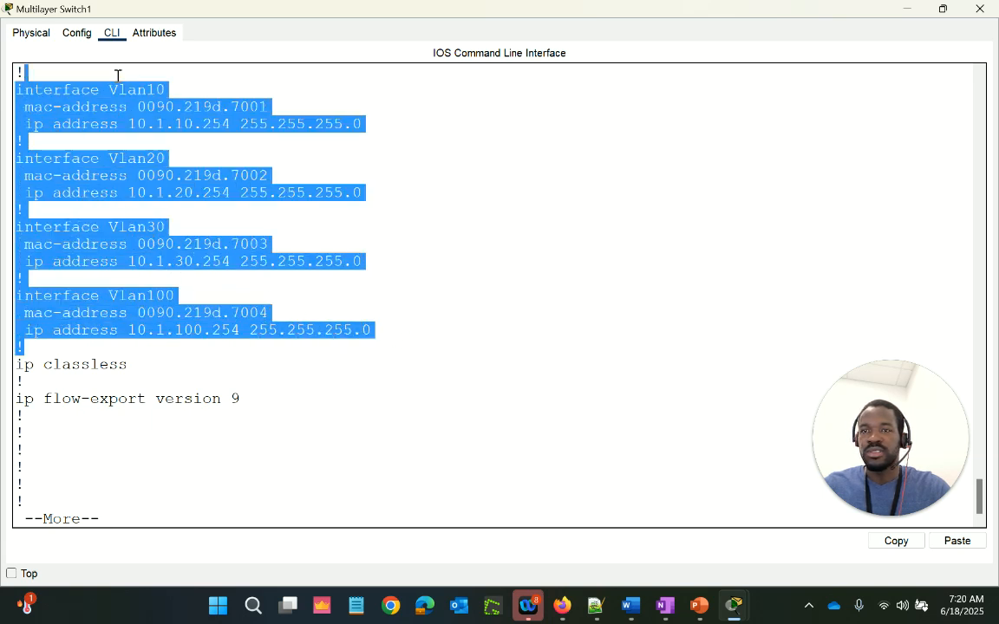
click(380, 168)
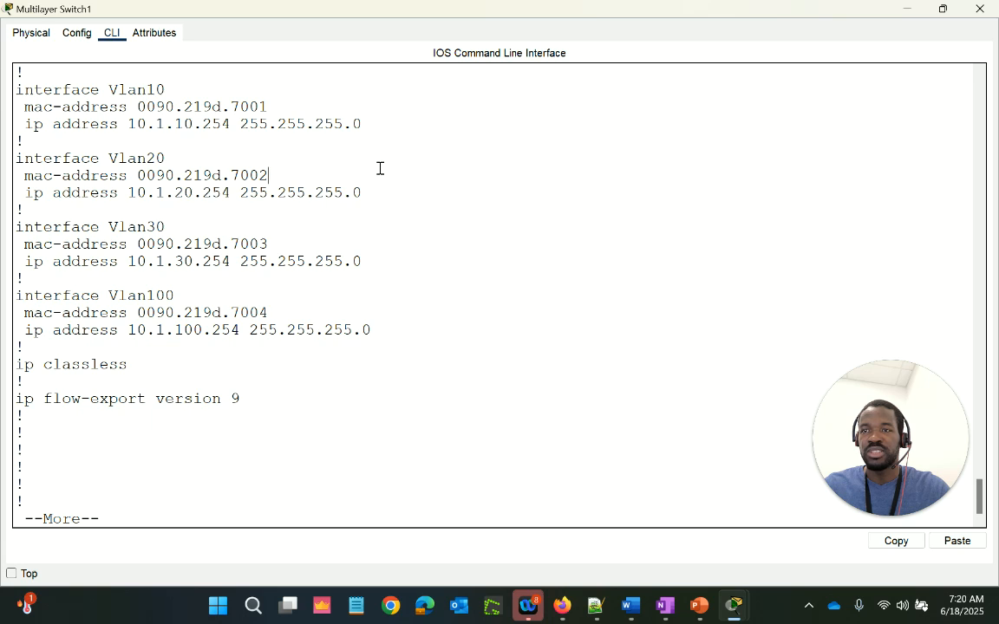
scroll(379, 169, up, 2)
scroll(380, 168, down, 2)
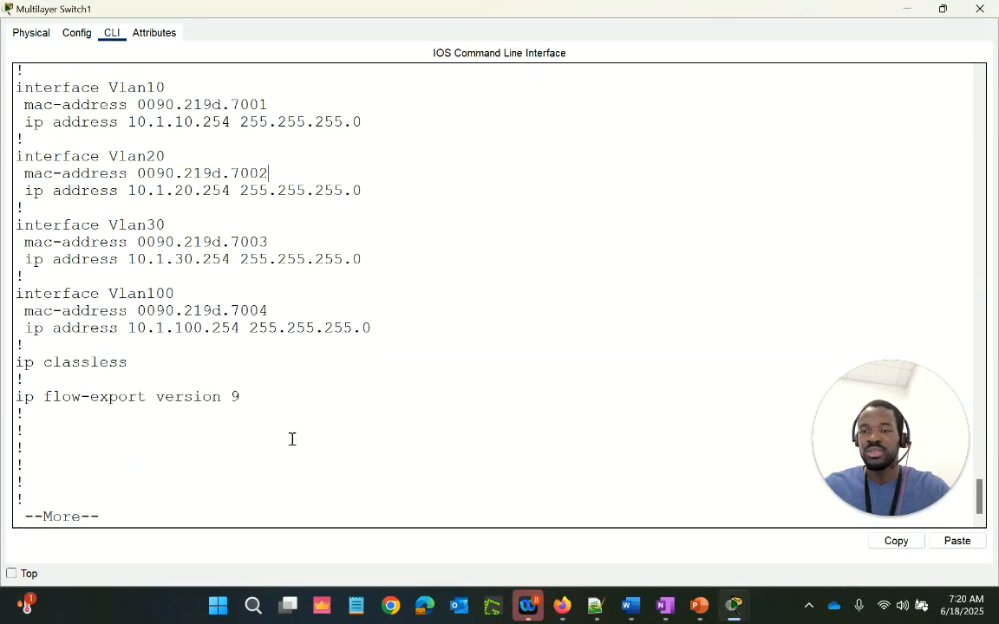
key(space)
key(Return)
key(Return)
key(Return)
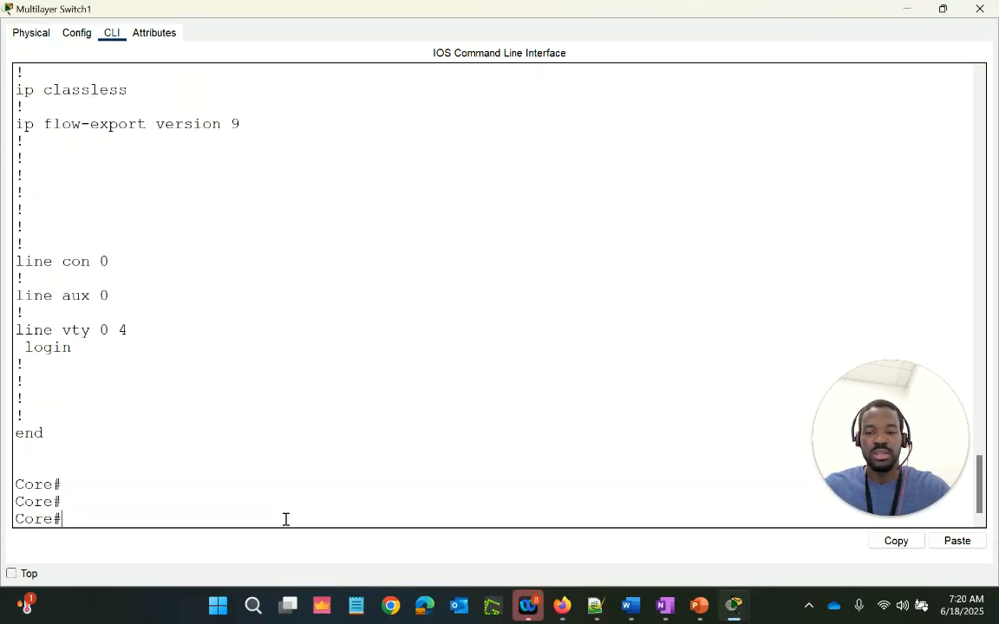
Step: Enter global configuration with conf t and open interface g1/0/20 for configuration
text(con)
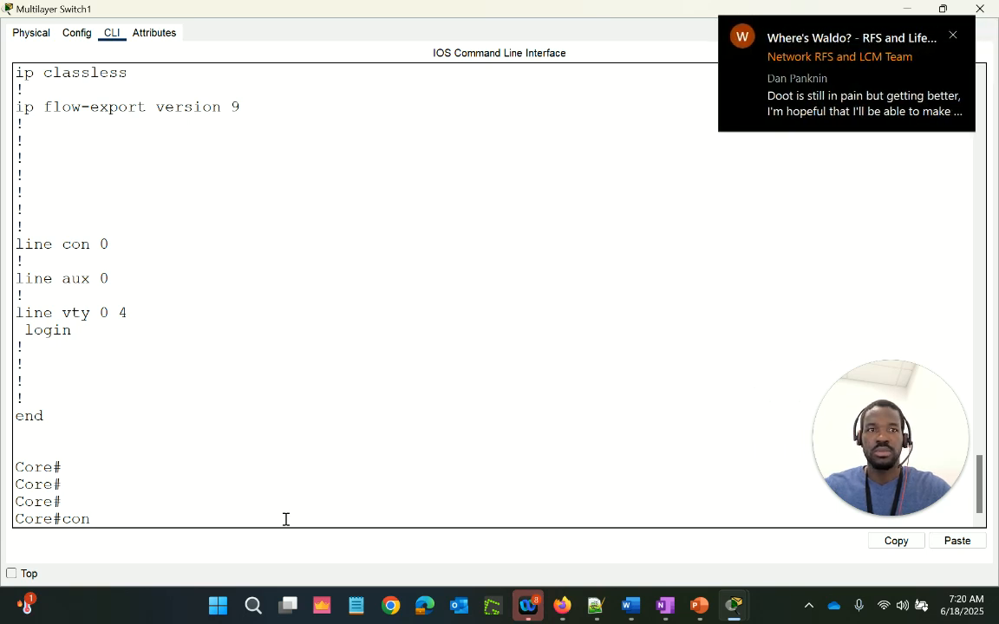
text(tf t)
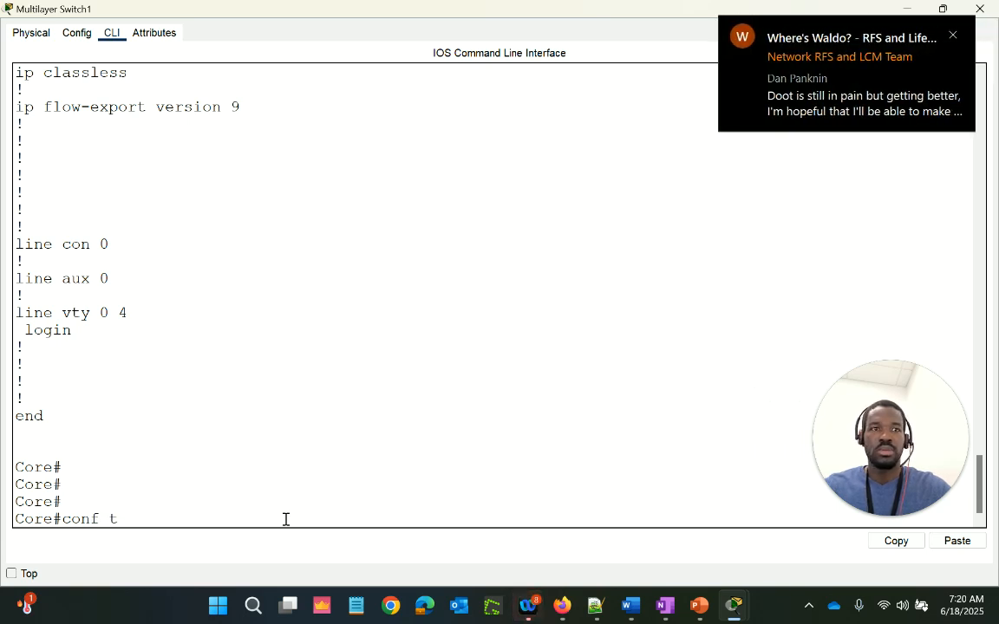
key(Return)
key(Return)
text(int g1/0/2)
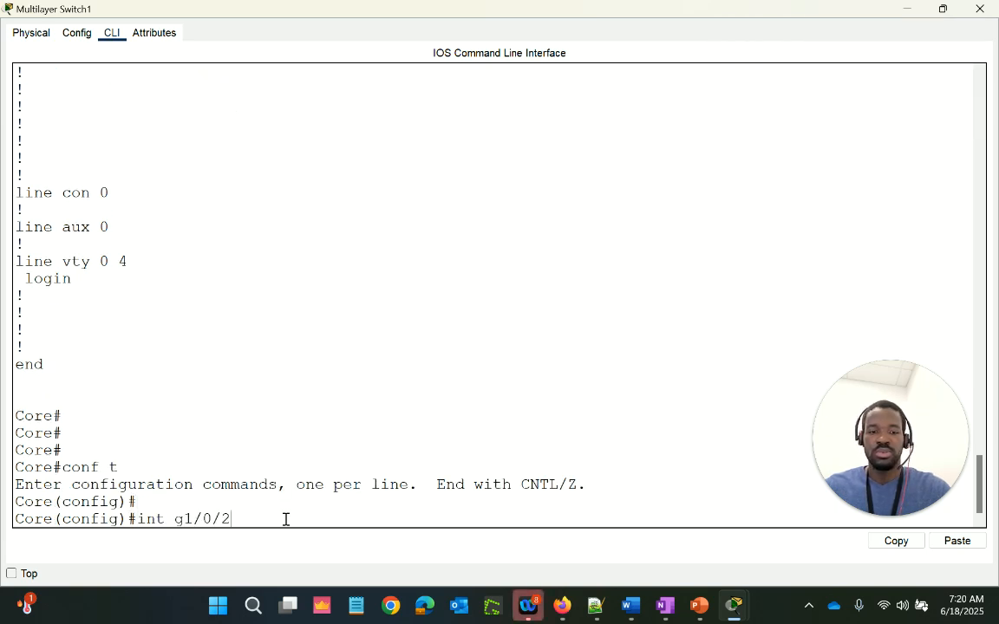
key(Return)
key(Return)
key(Return)
key(Return)
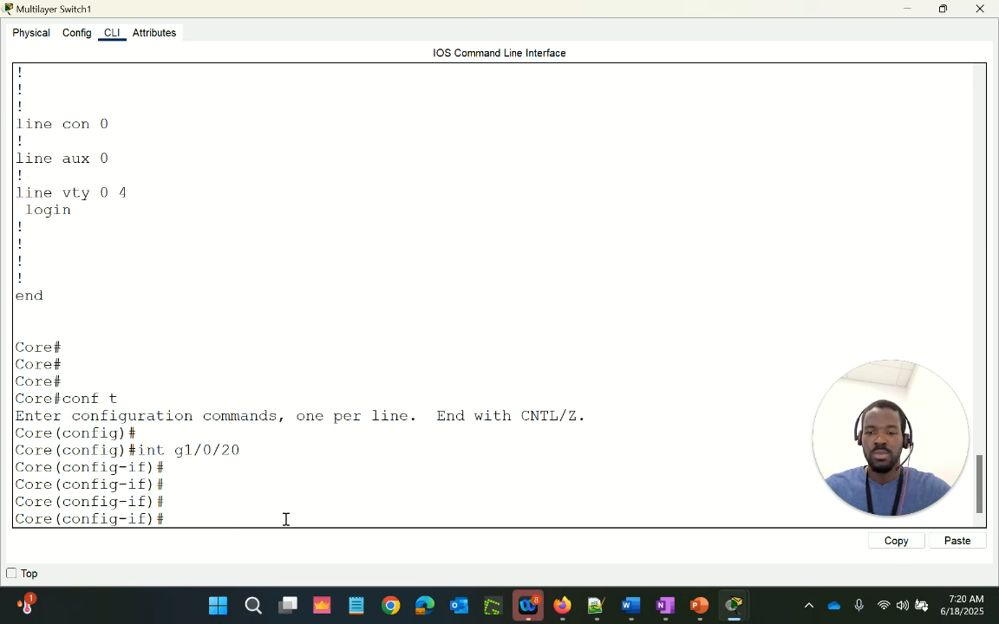
Step: List the available options of the switchport mode command for GigabitEthernet1/0/20
text(sw)
key(Tab)
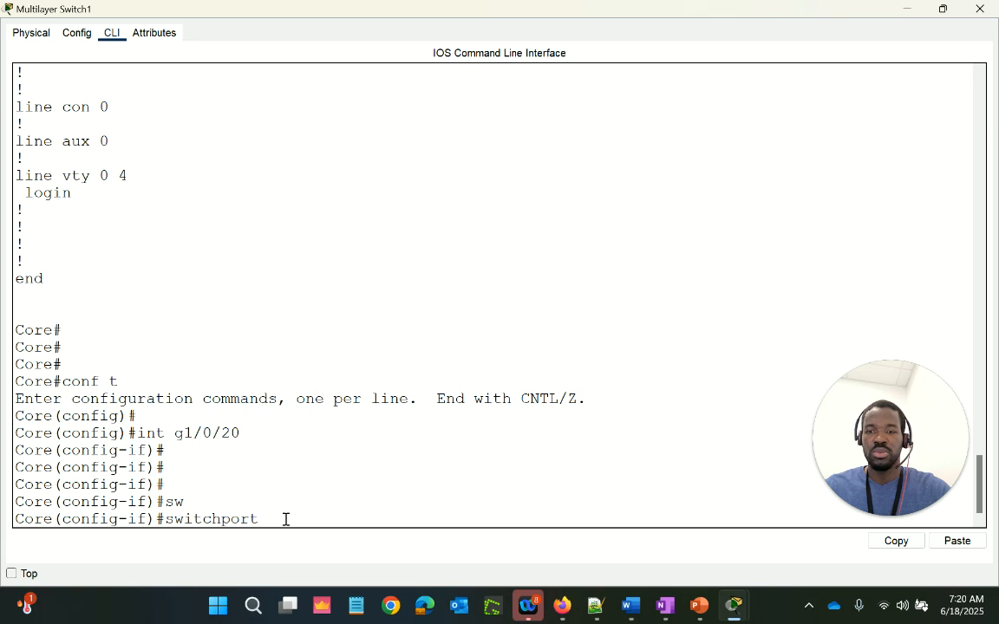
text(m)
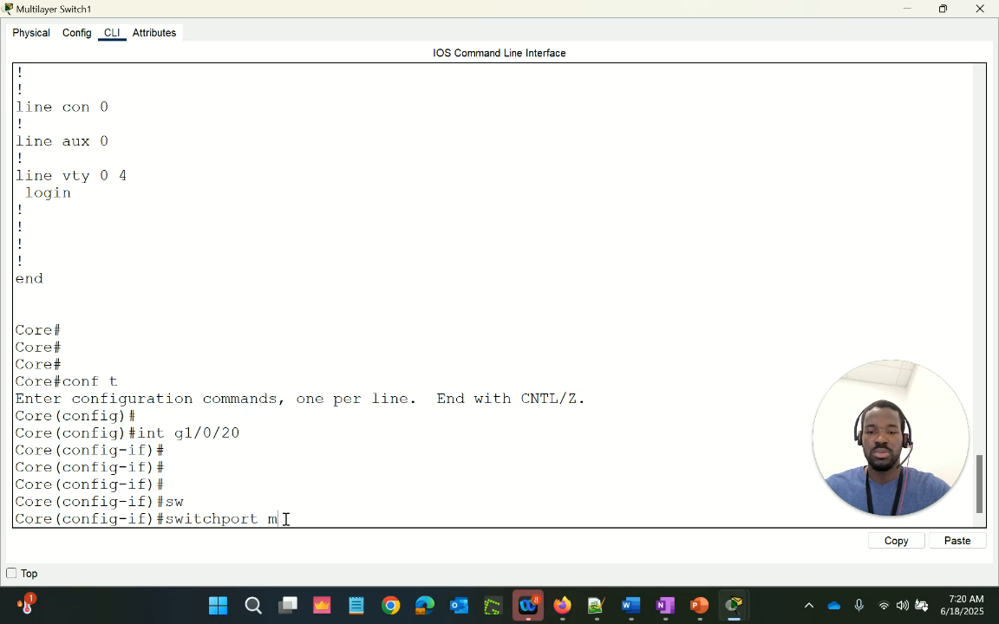
text(ode )
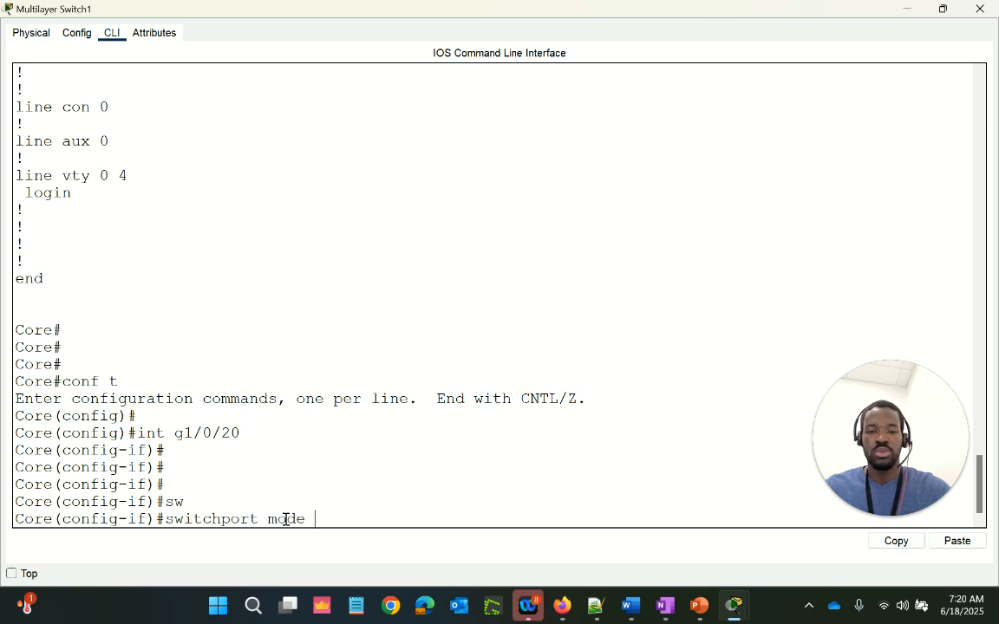
text(?)
key(Return)
key(Return)
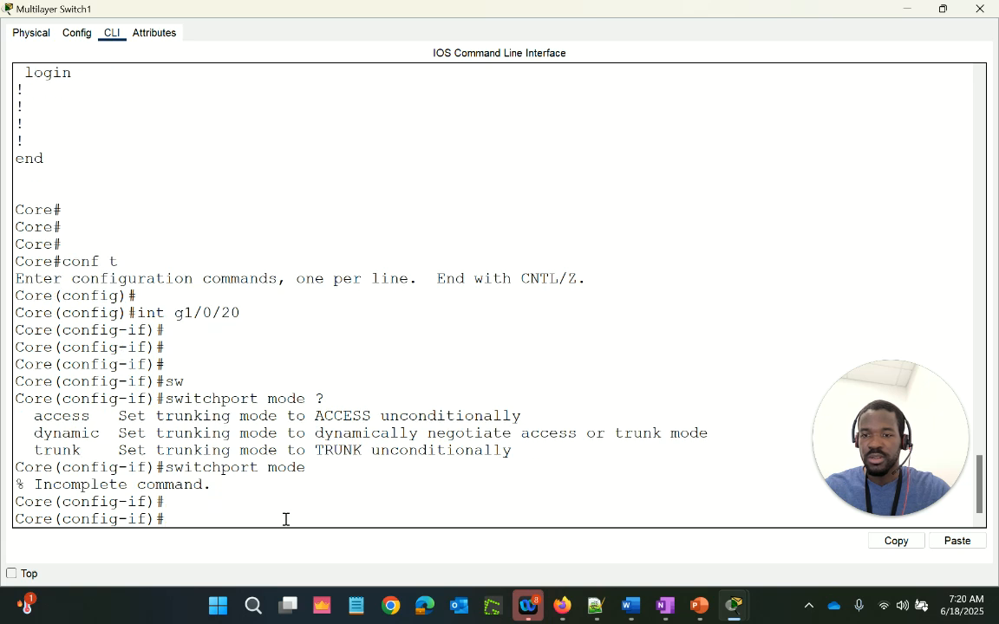
Step: Set GigabitEthernet1/0/20 to access mode with switchport mode access and end the configuration session
key(Up)
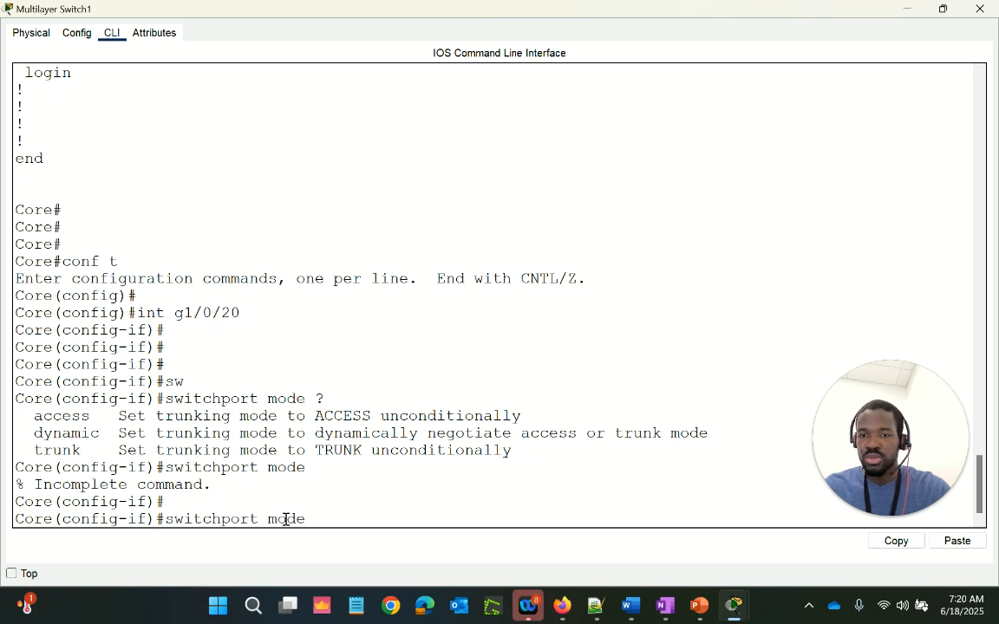
text(acc)
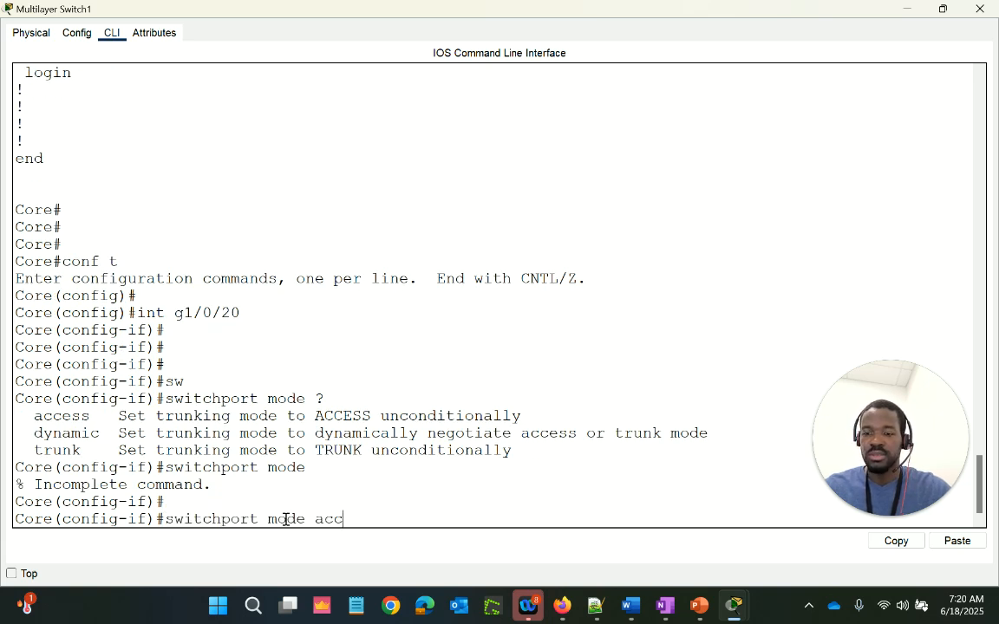
key(Tab)
key(Return)
key(Return)
key(Return)
key(Return)
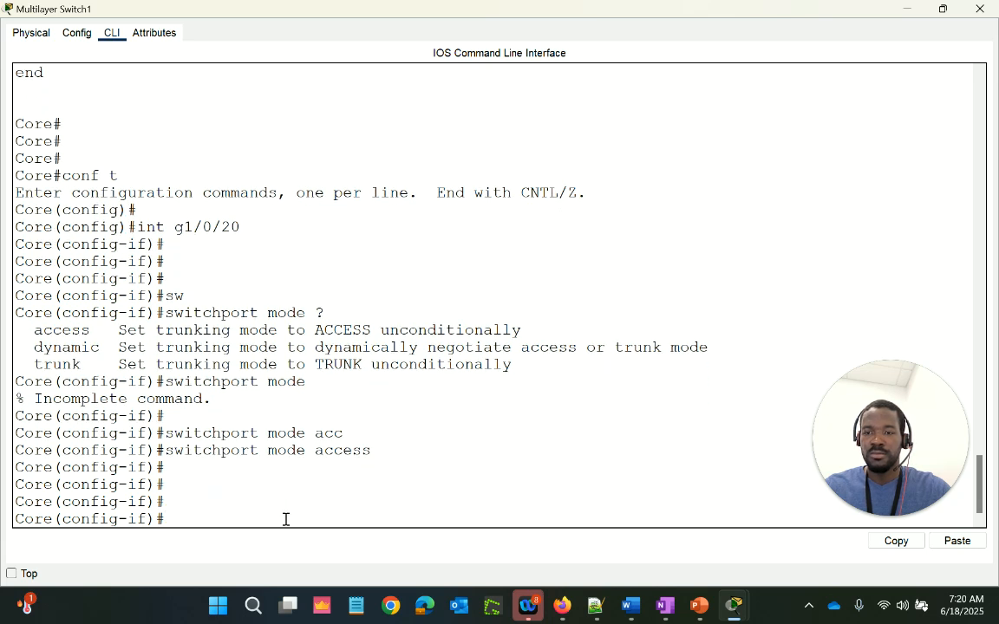
text(end)
key(Return)
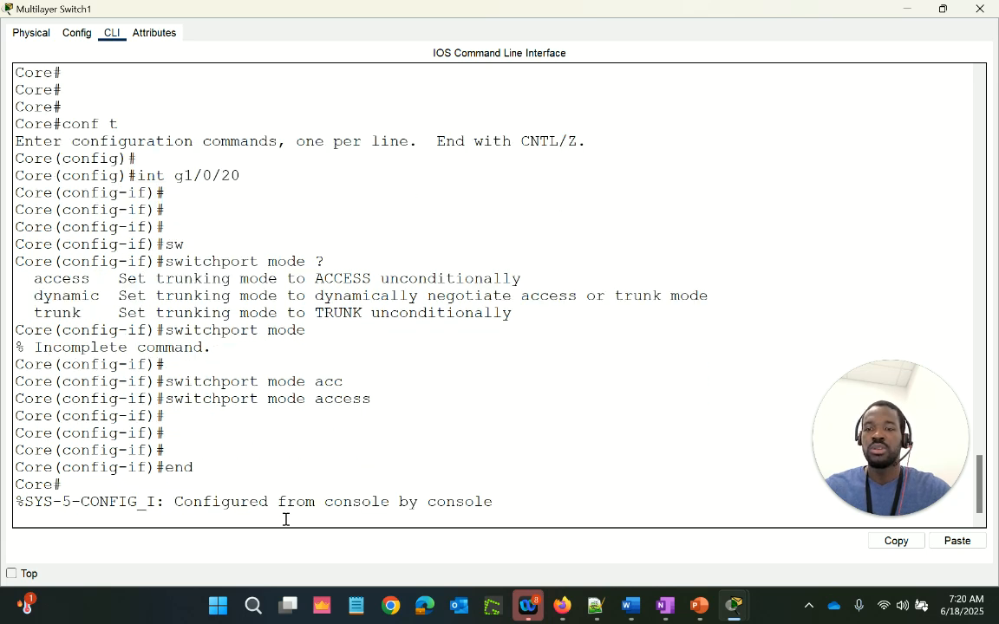
Step: Enable ip routing from global configuration mode and return to the privileged Core# prompt
key(Return)
key(Return)
text(conf t)
key(Return)
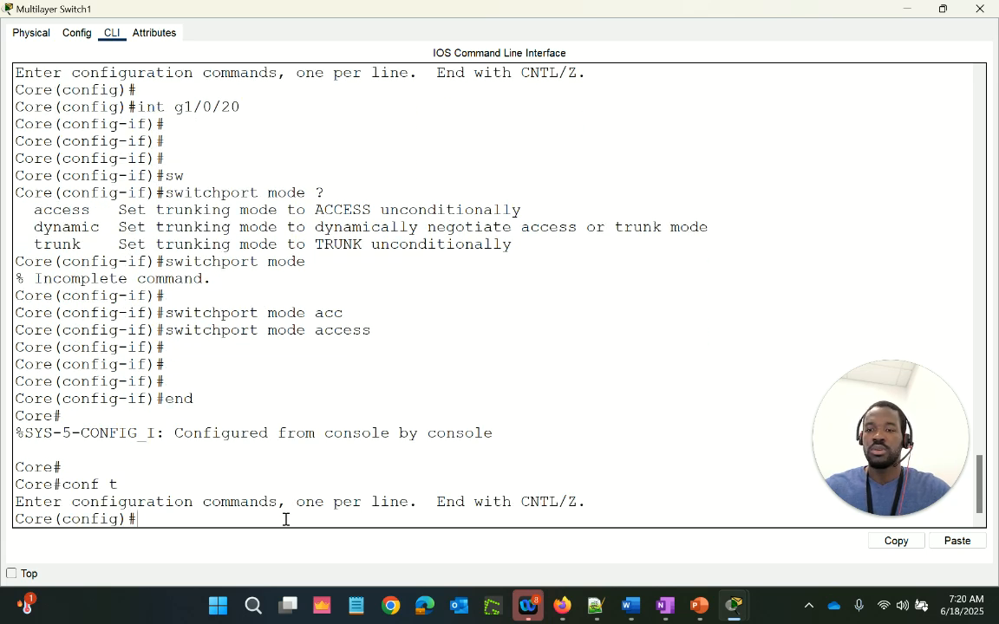
key(Return)
key(Return)
text(ip routing)
key(Return)
key(Return)
key(Return)
key(Return)
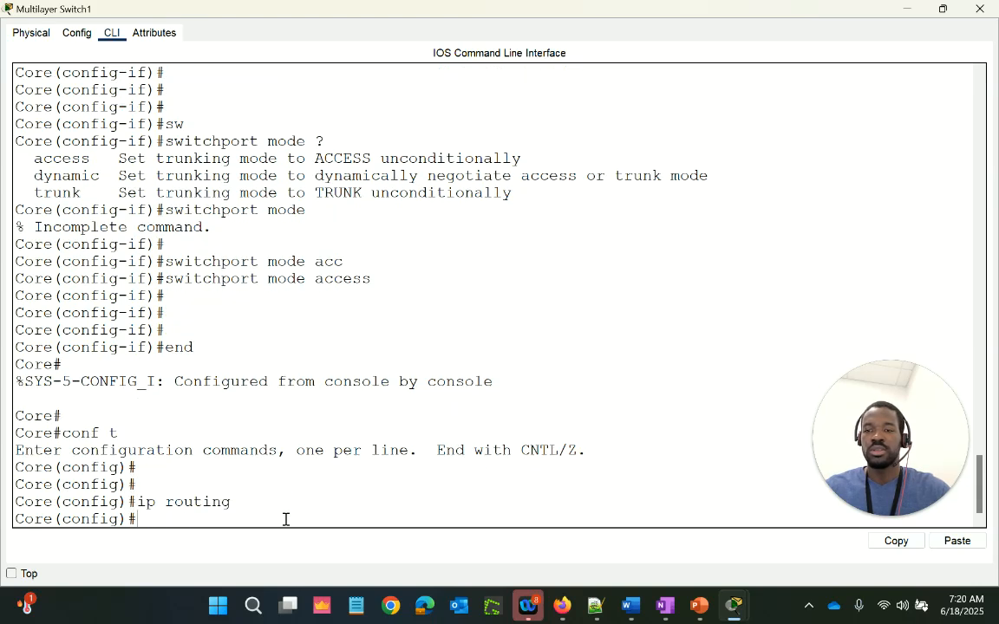
text(end)
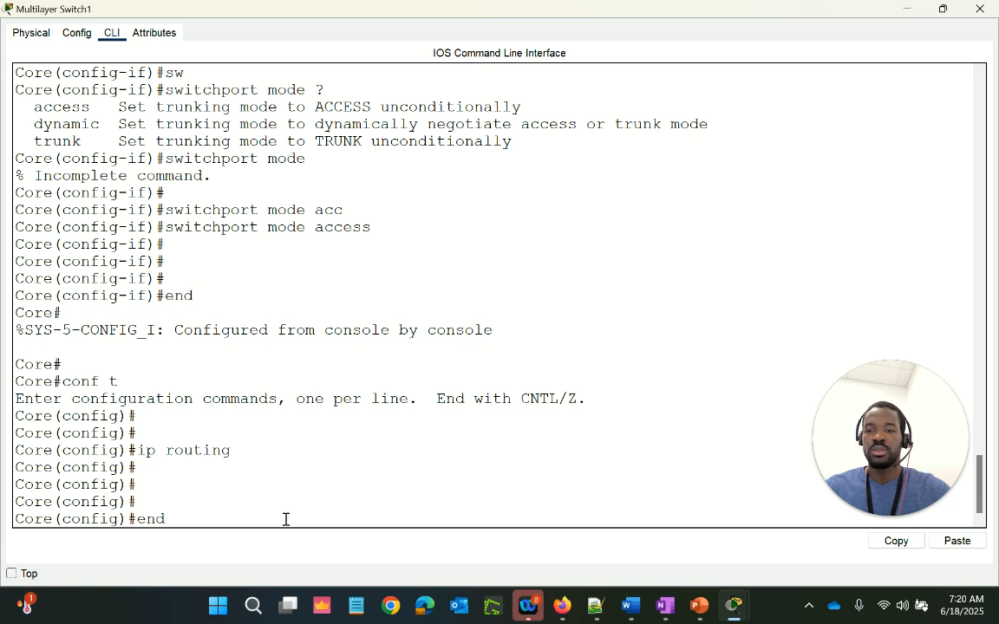
key(Return)
key(Return)
key(Return)
Step: Display the running configuration with sh run and examine the switchport settings of GigabitEthernet1/0/1 to 1/0/3
text(sh run)
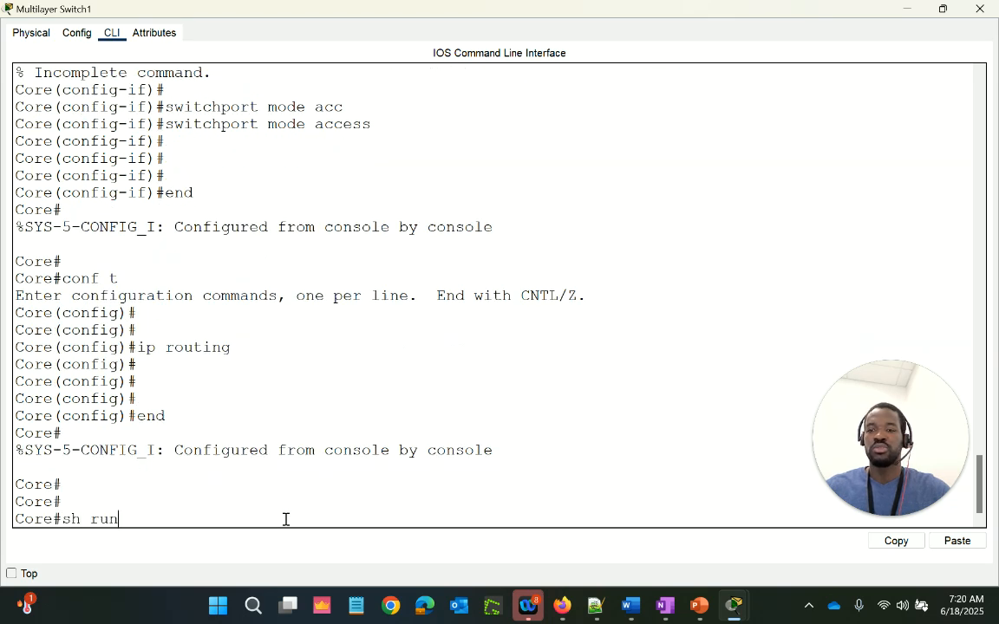
key(Return)
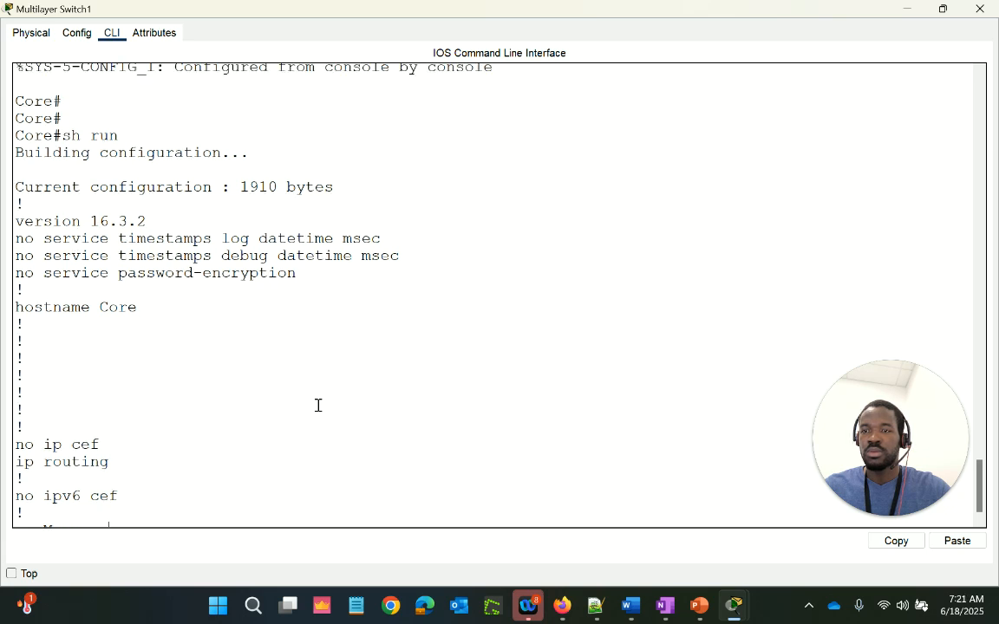
key(space)
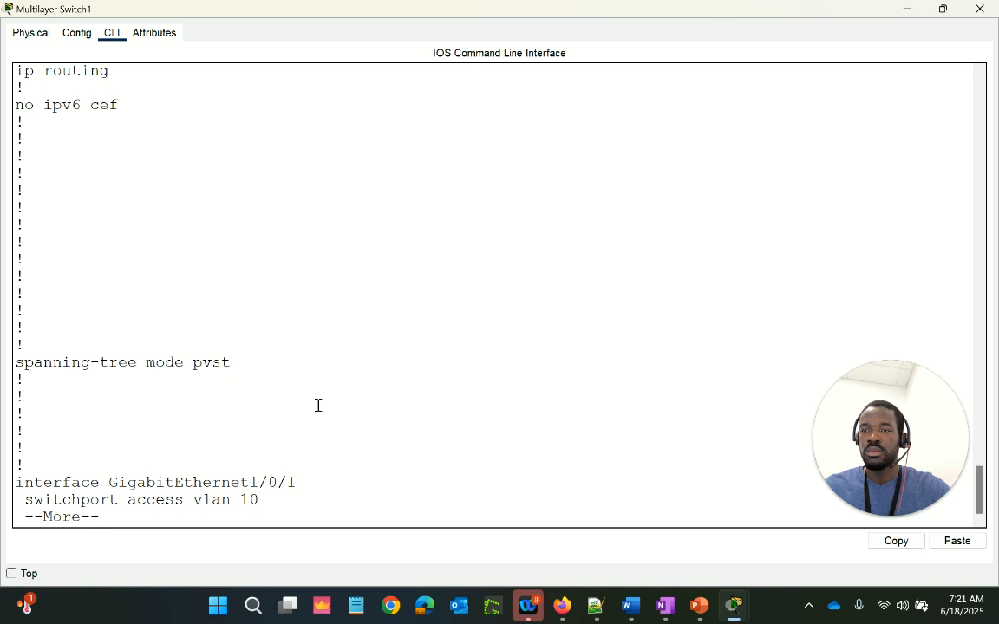
key(space)
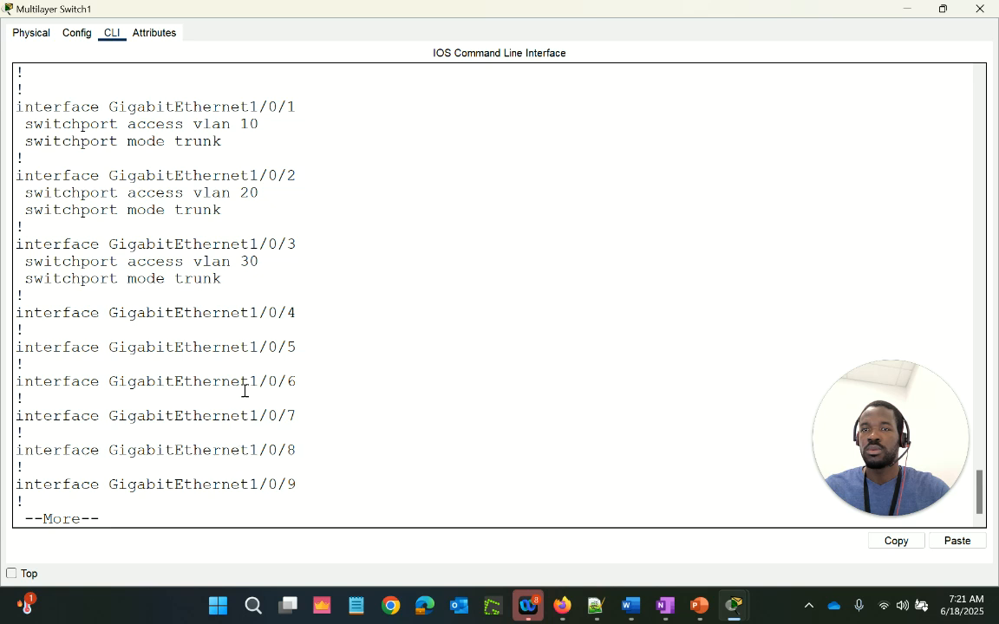
scroll(245, 391, down, 1)
scroll(246, 390, up, 3)
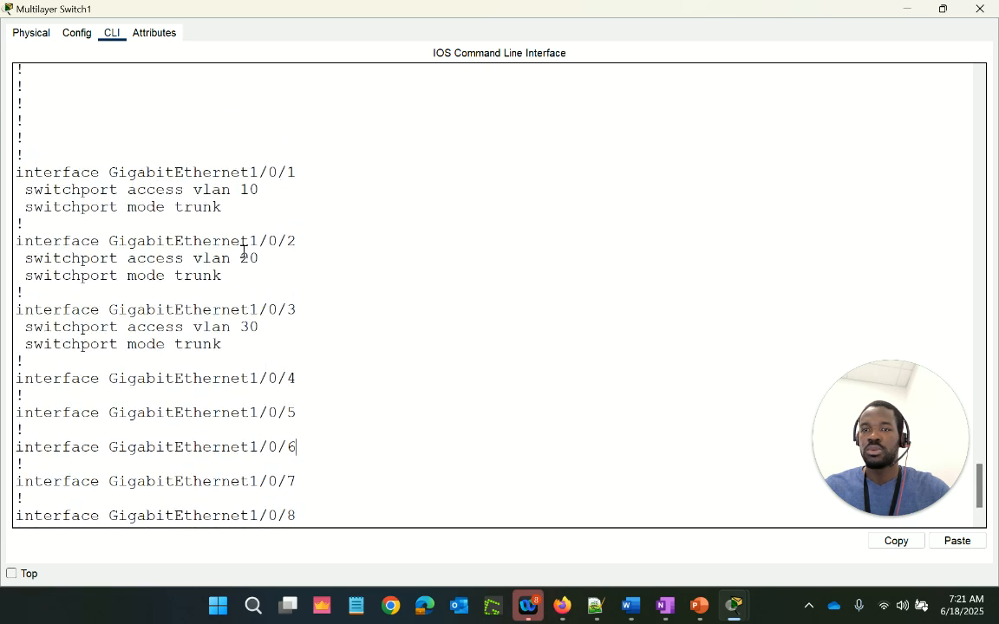
scroll(240, 416, down, 3)
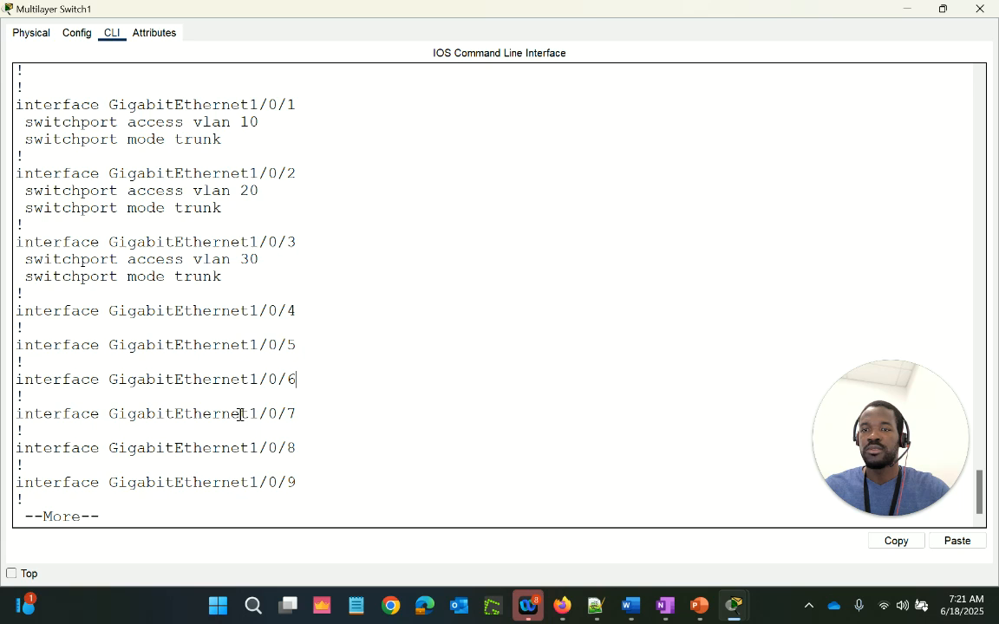
scroll(241, 416, up, 4)
scroll(240, 415, down, 4)
Step: Continue the running configuration to GigabitEthernet1/0/20 and check its access VLAN and switchport mode lines
key(space)
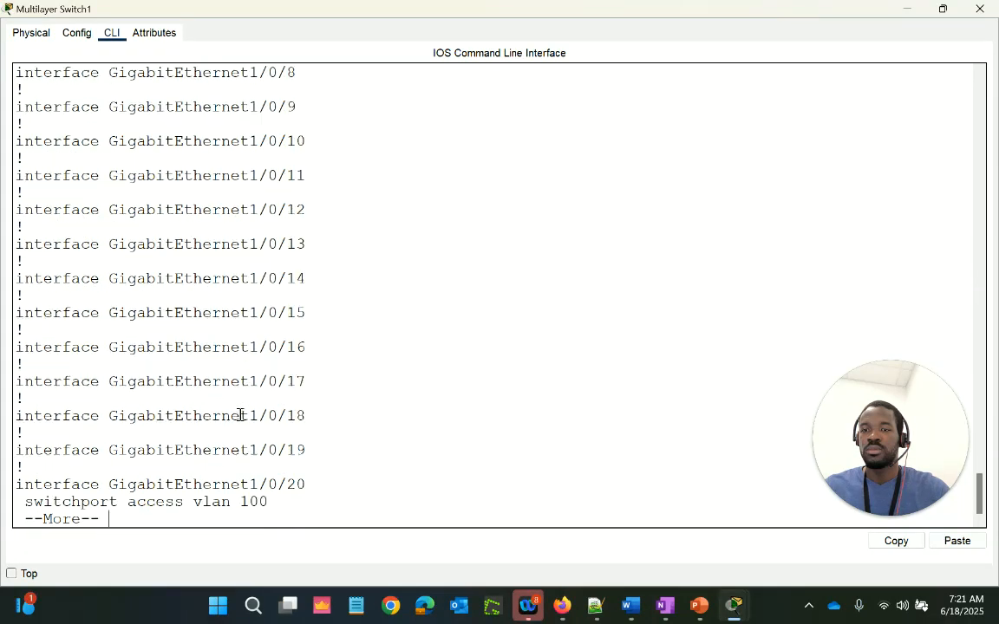
key(space)
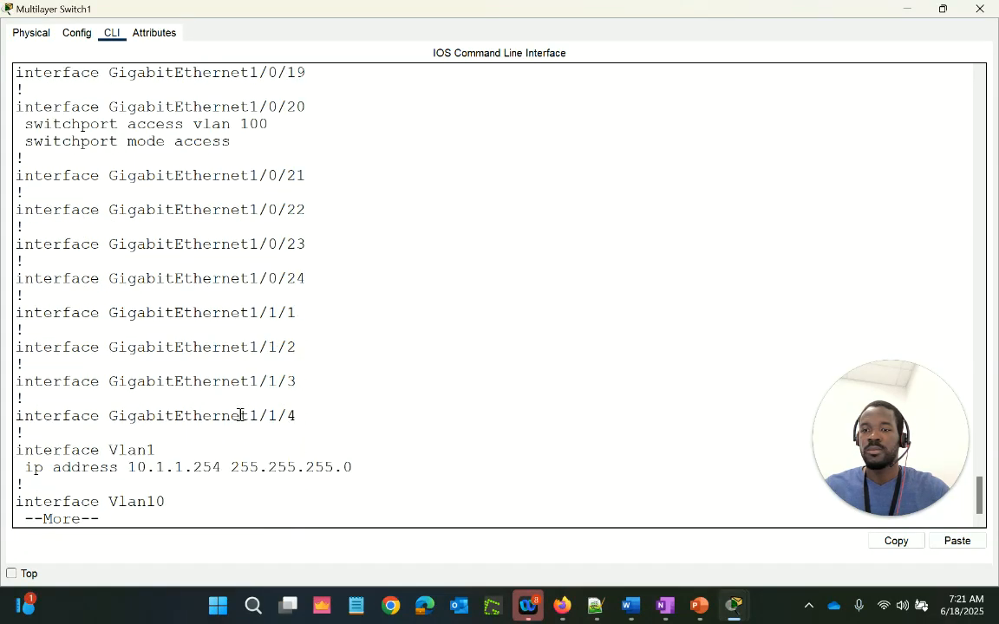
scroll(275, 148, up, 1)
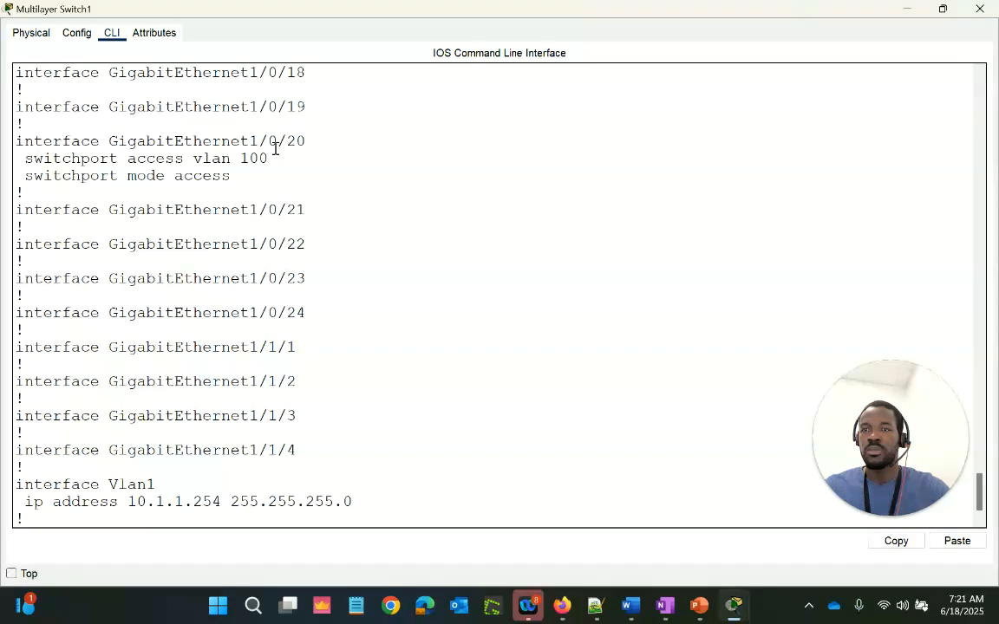
Step: Check the GigabitEthernet1/0/20 lines and page through the rest of the Core running configuration, including the VLAN interfaces
drag(232, 175, 11, 139)
scroll(451, 328, down, 1)
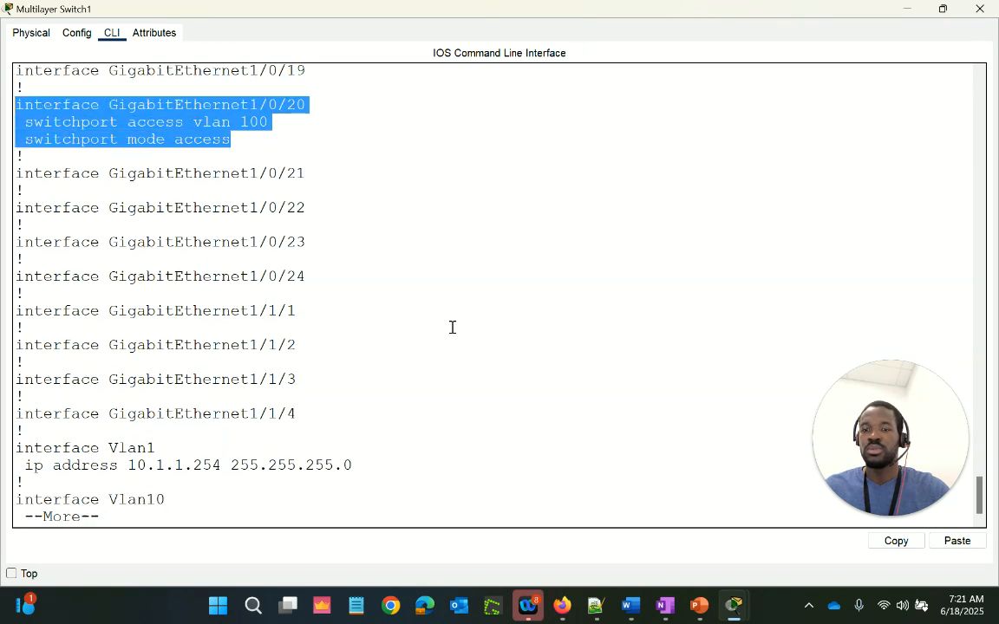
key(space)
key(space)
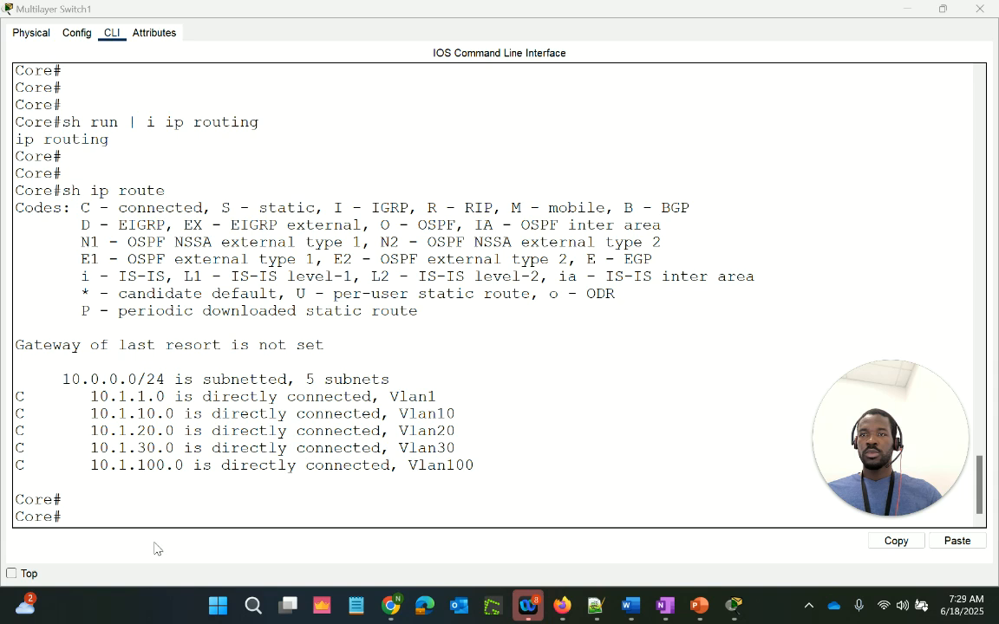
Step: Review the sh run | i ip routing check on Core and locate the sh ip route command
scroll(271, 257, up, 2)
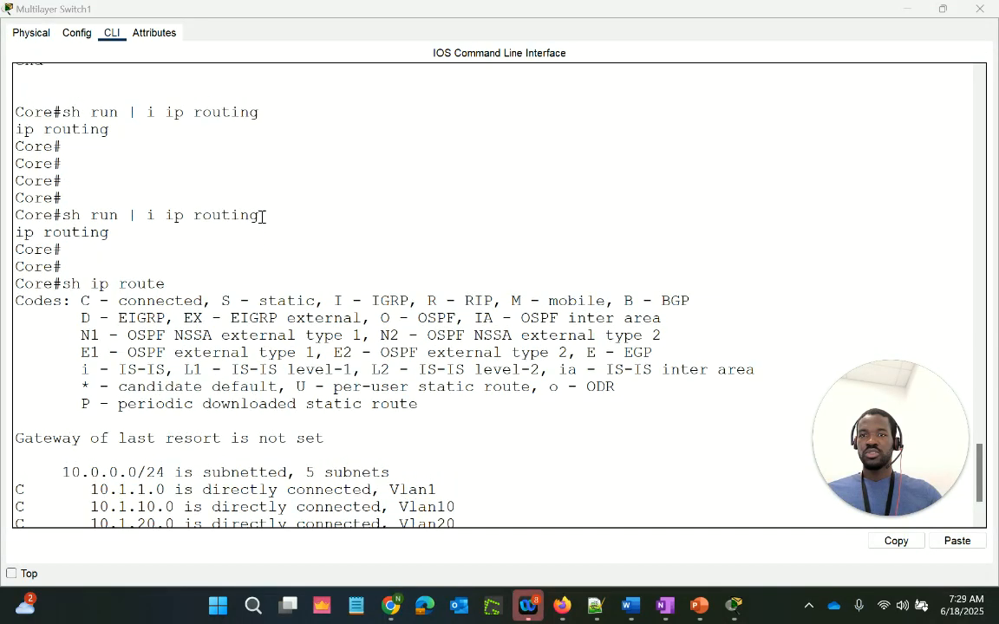
drag(262, 216, 66, 219)
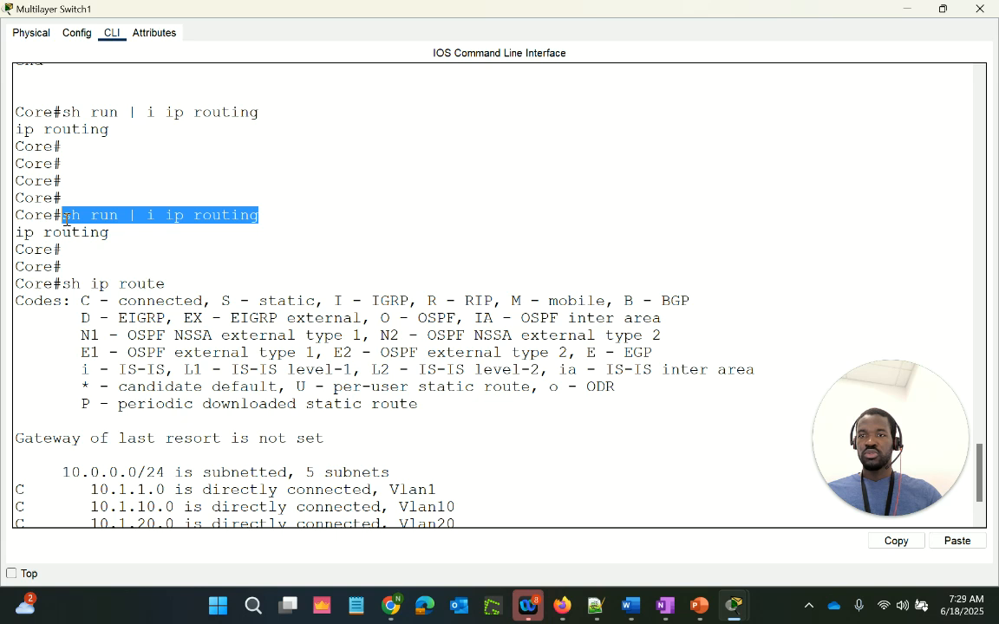
drag(126, 232, 12, 238)
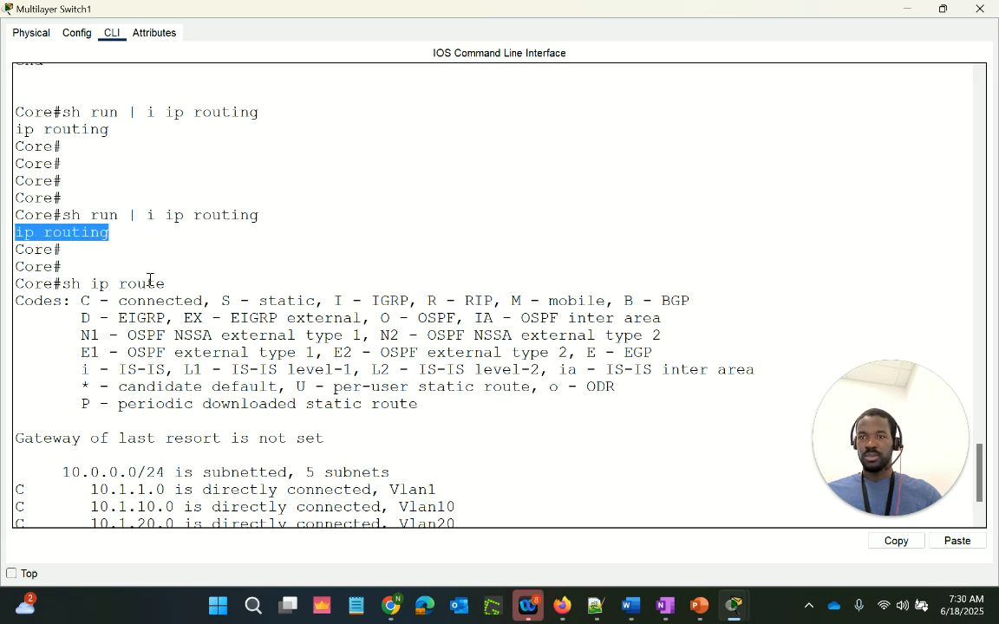
drag(166, 286, 62, 284)
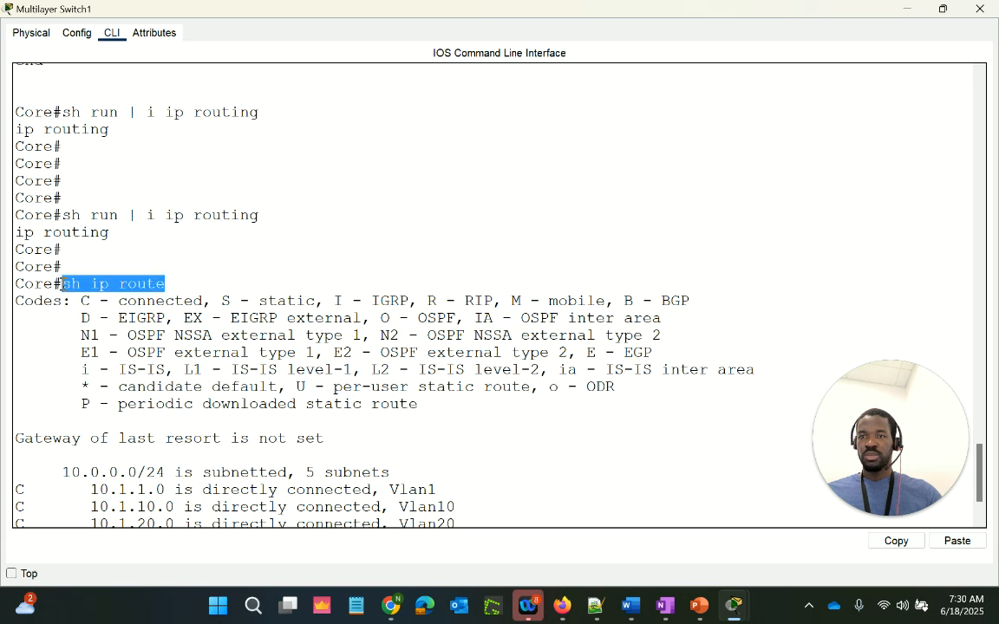
Step: Examine the directly connected VLAN subnets in Core's routing table, focusing on the Vlan1 network
scroll(414, 404, down, 2)
drag(499, 469, 166, 397)
click(87, 397)
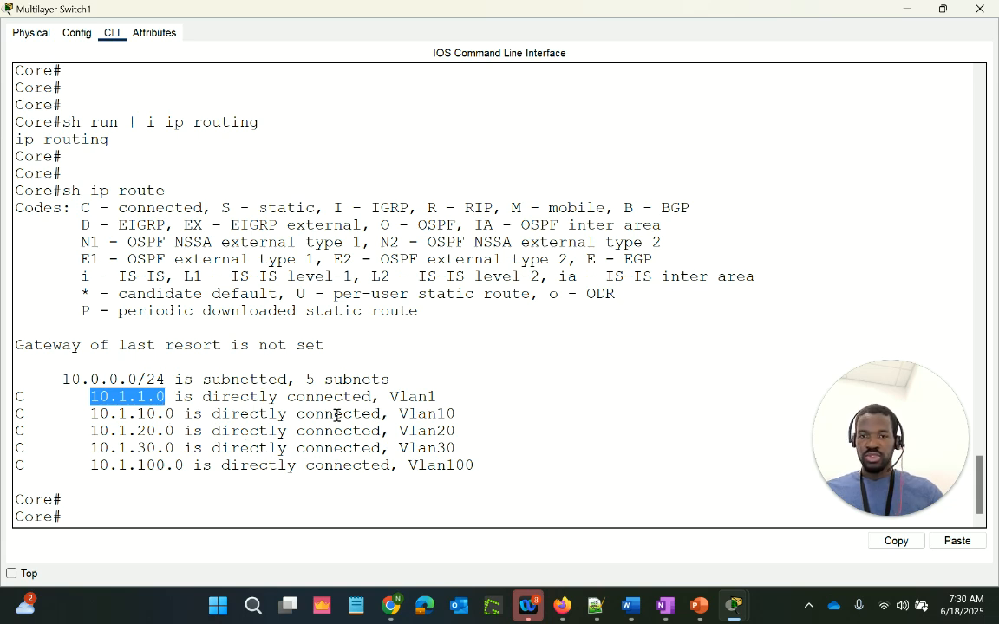
click(94, 398)
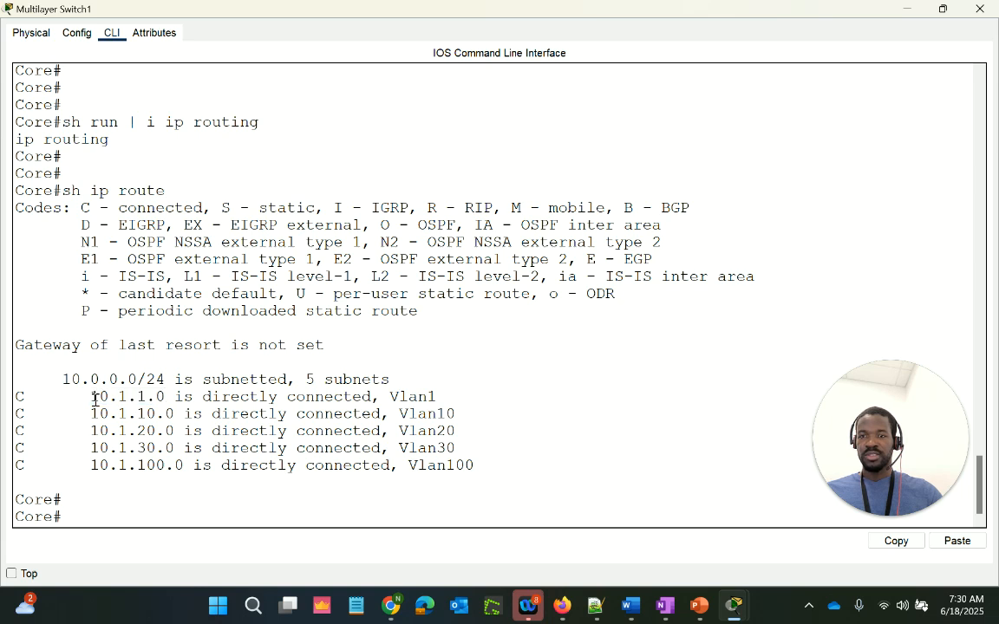
drag(95, 398, 169, 399)
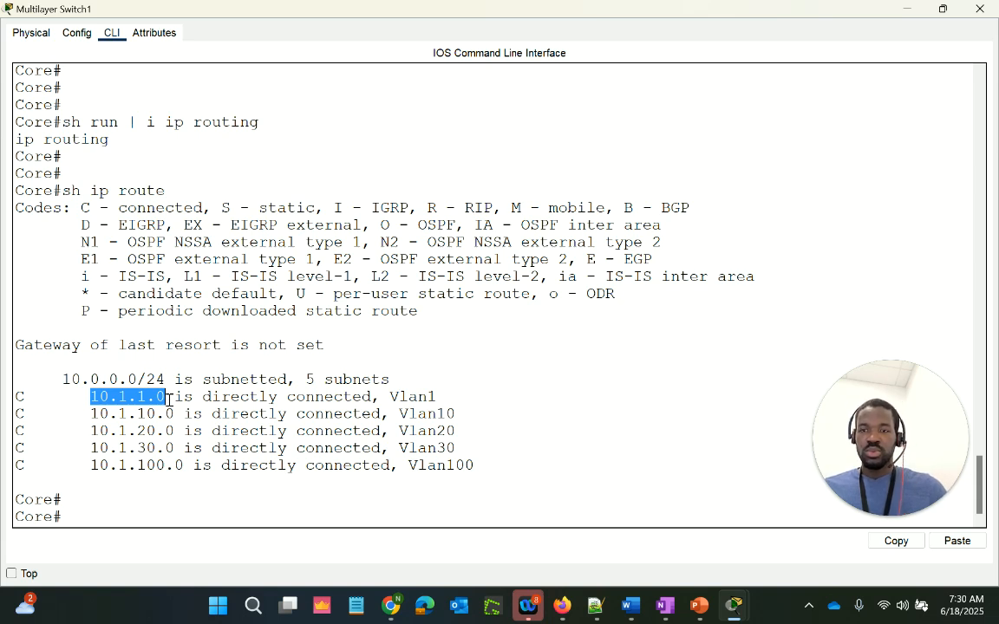
double_click(169, 400)
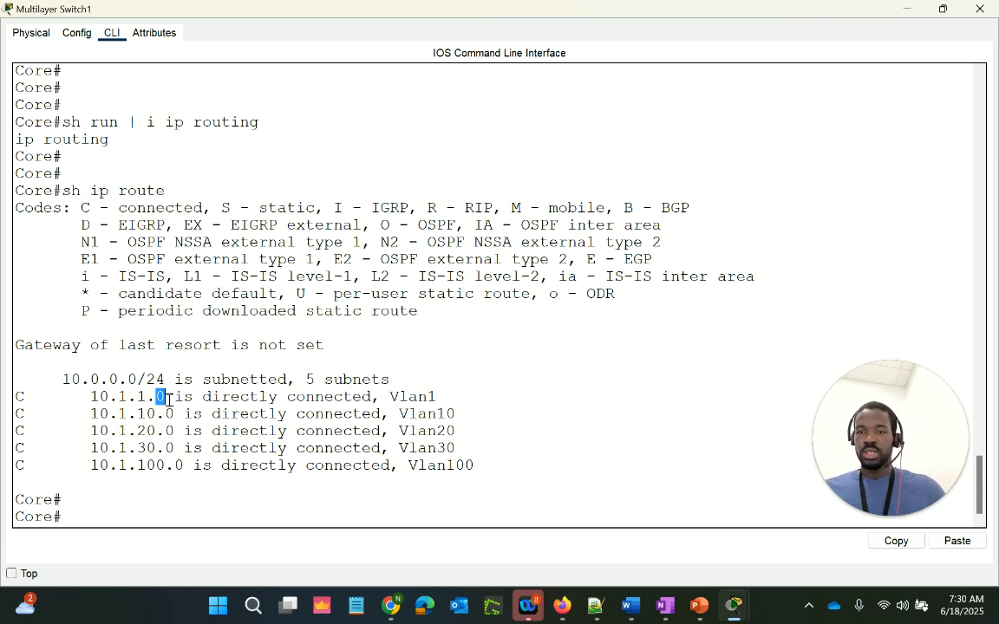
click(153, 519)
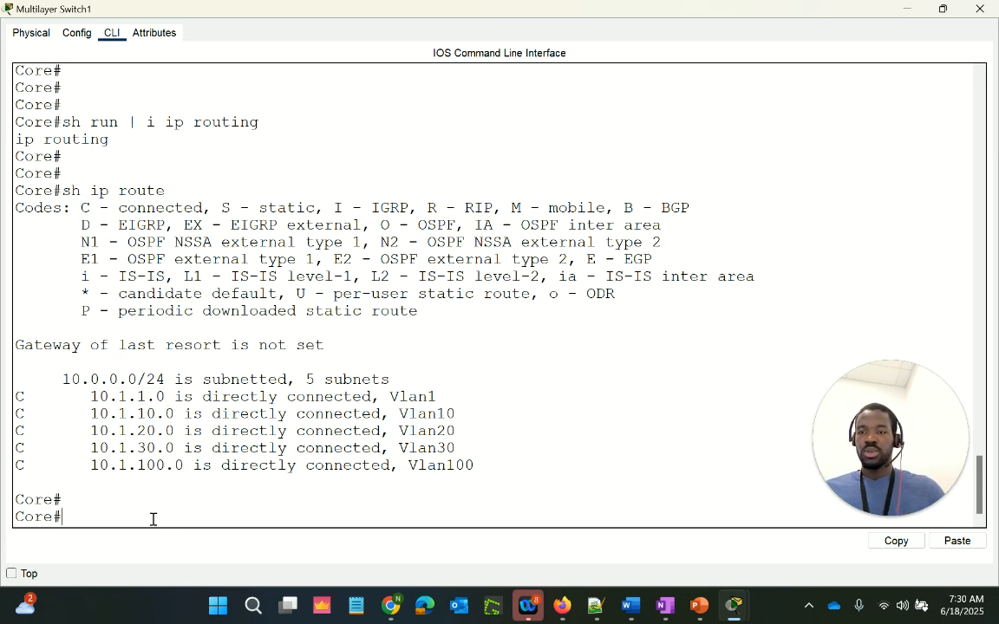
Step: Leave the Core console, open the command line of Switch1 in the topology and enter privileged mode with en
click(904, 11)
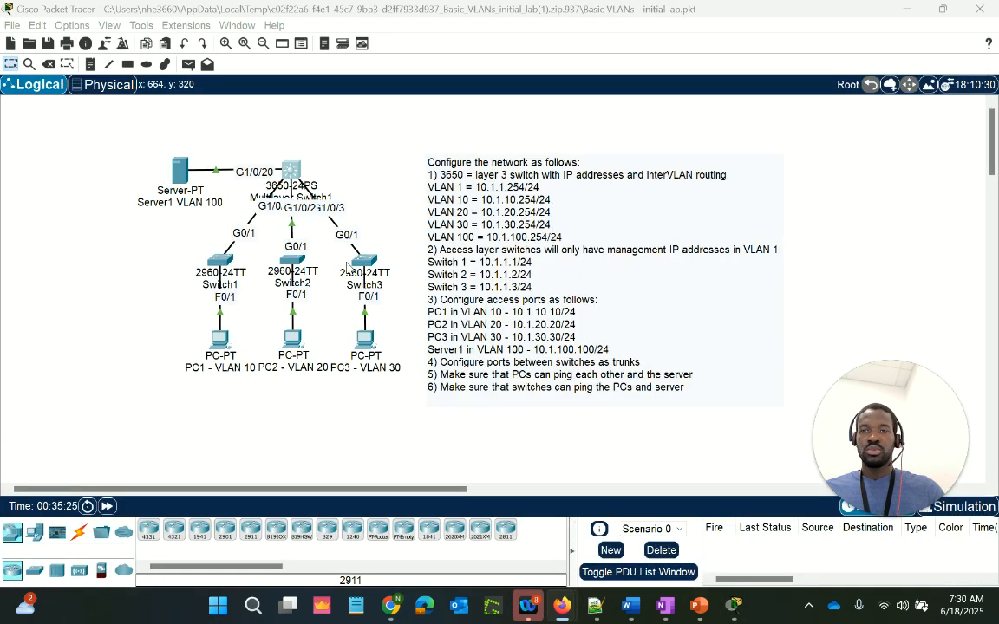
click(219, 259)
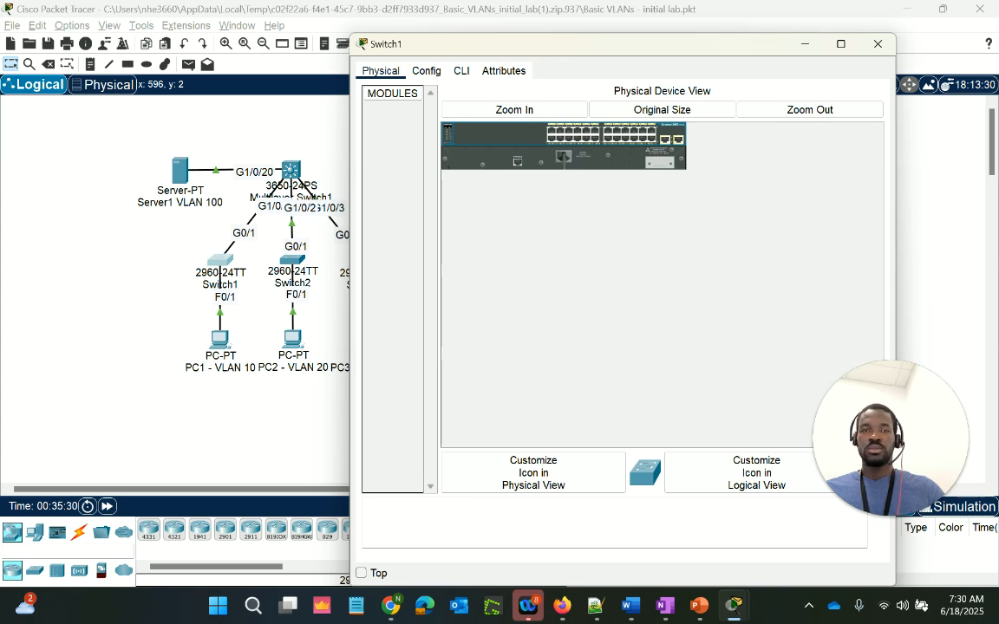
click(461, 70)
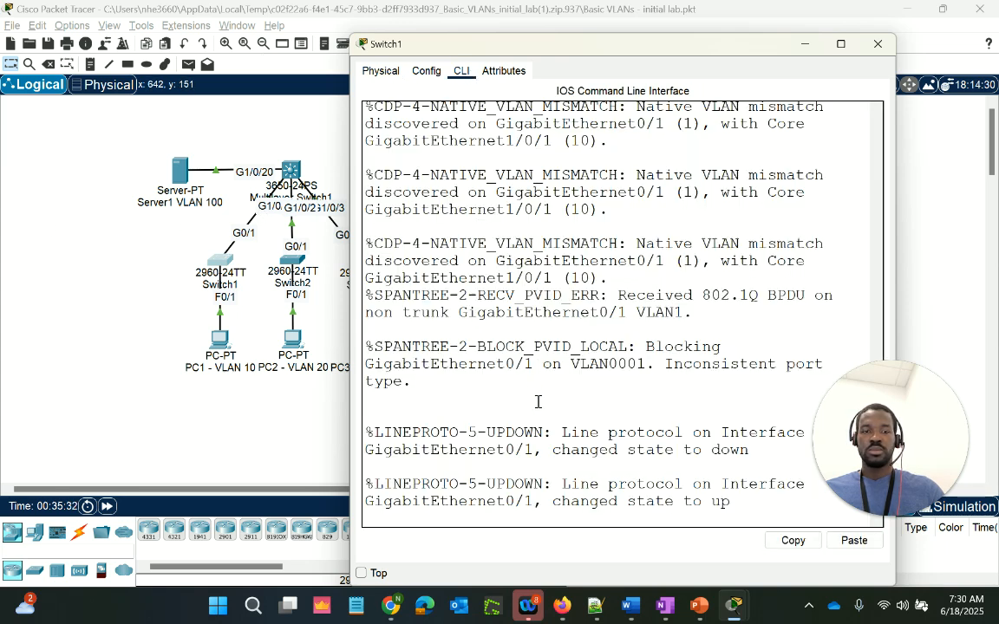
key(Return)
key(Return)
key(Return)
text(en)
key(Return)
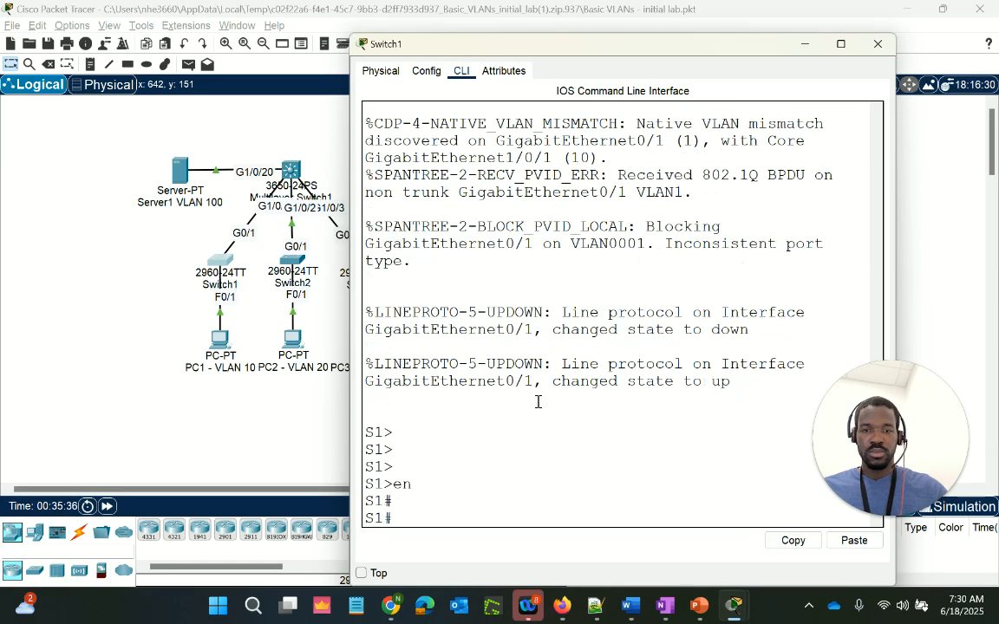
Step: Enter global configuration mode on S1 with conf t
key(Return)
text(conf t)
key(Return)
key(Return)
key(Return)
key(Return)
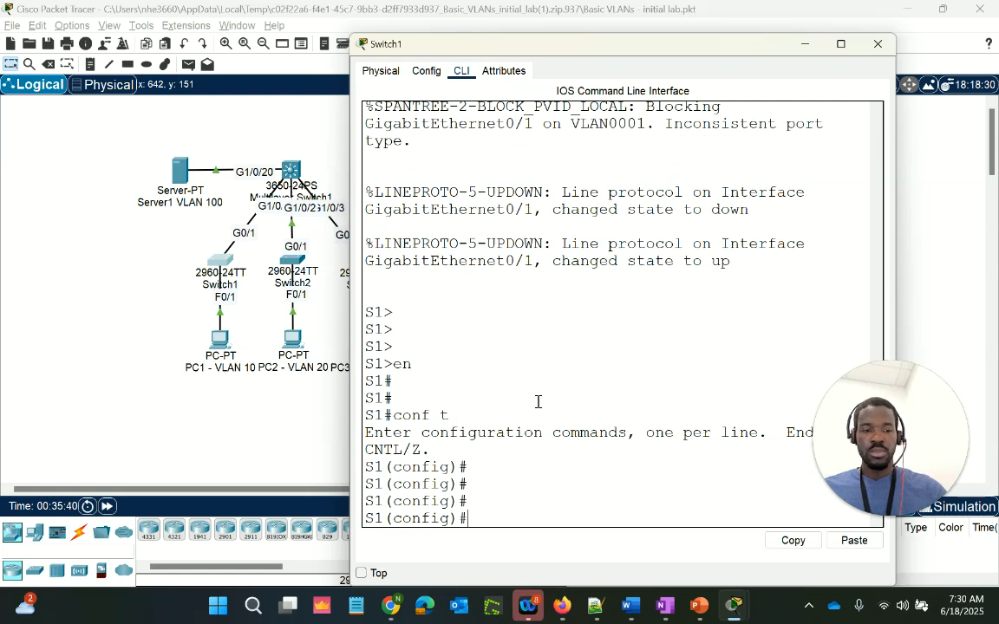
Step: Display S1's running configuration with do sh run and examine the FastEthernet interface entries from FastEthernet0/1 onward
text(do sh run)
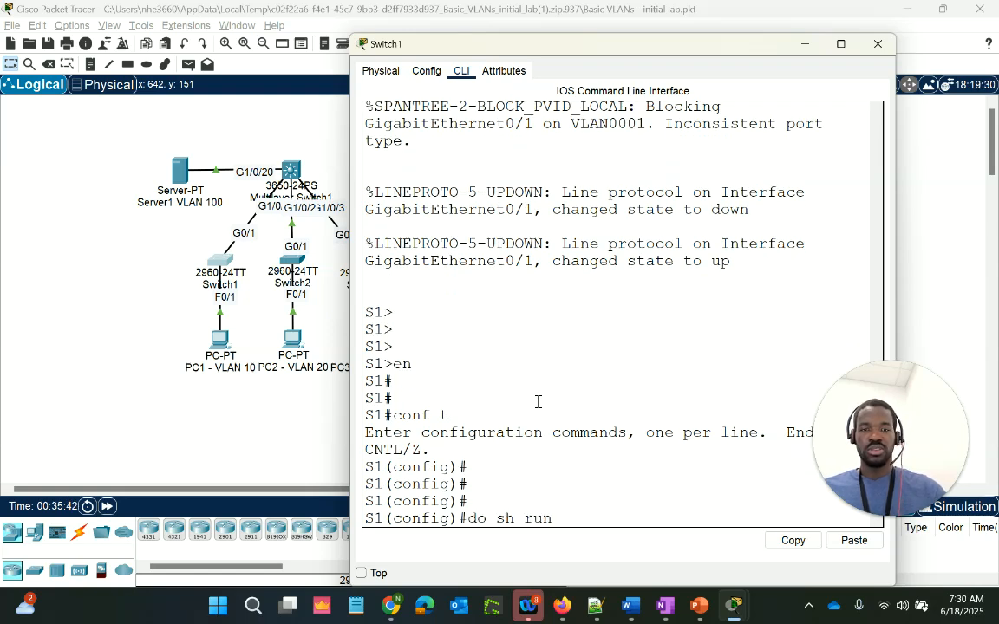
key(Return)
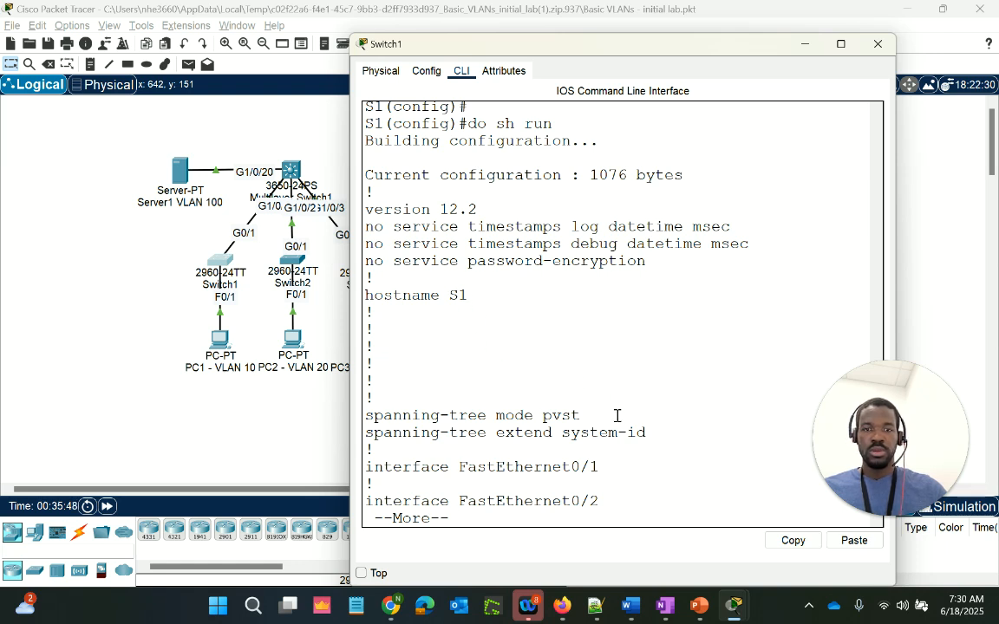
key(space)
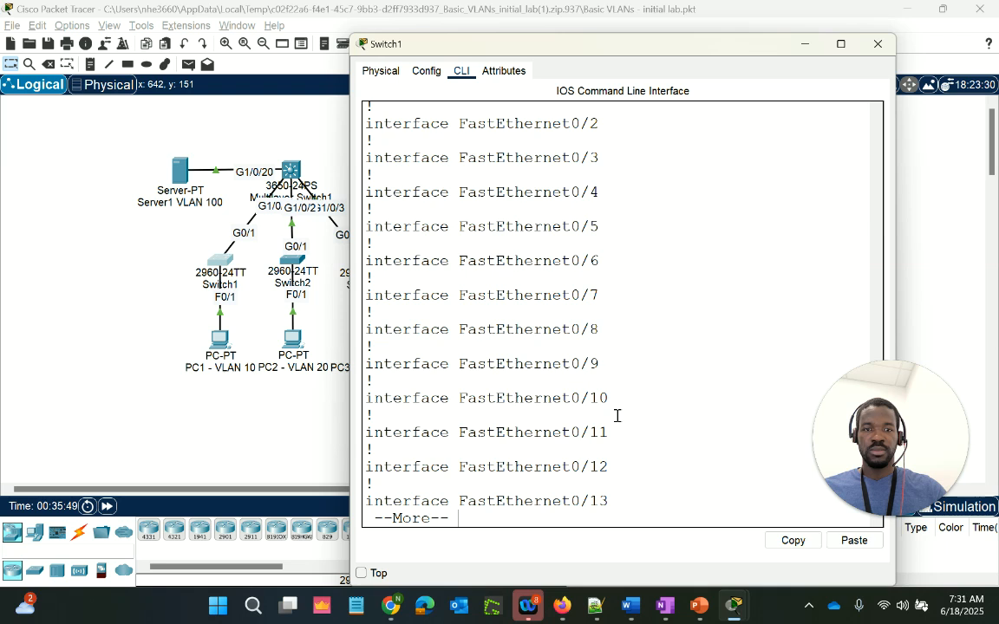
scroll(617, 417, up, 3)
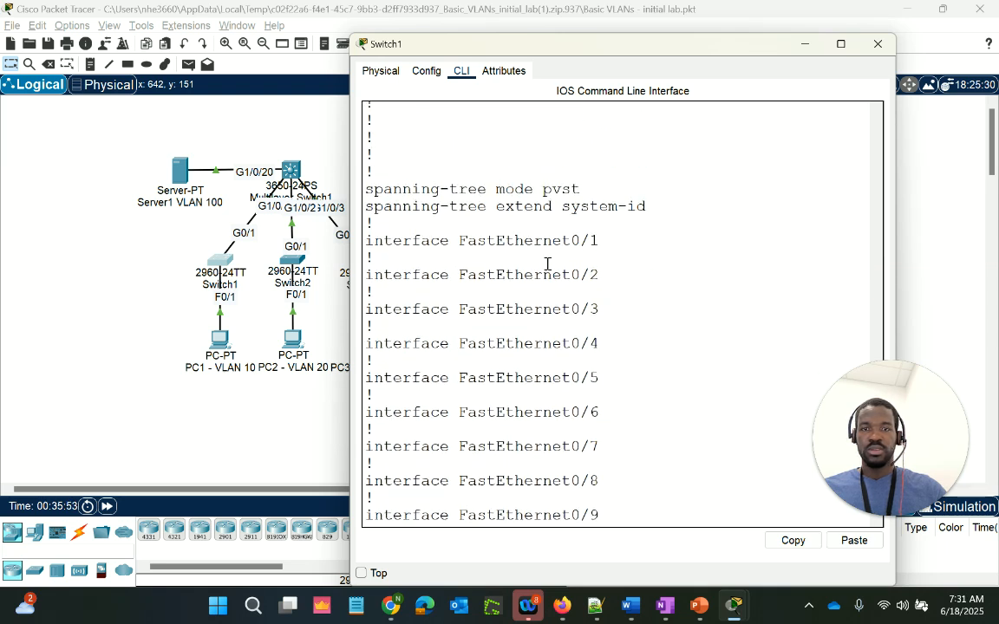
scroll(606, 371, down, 3)
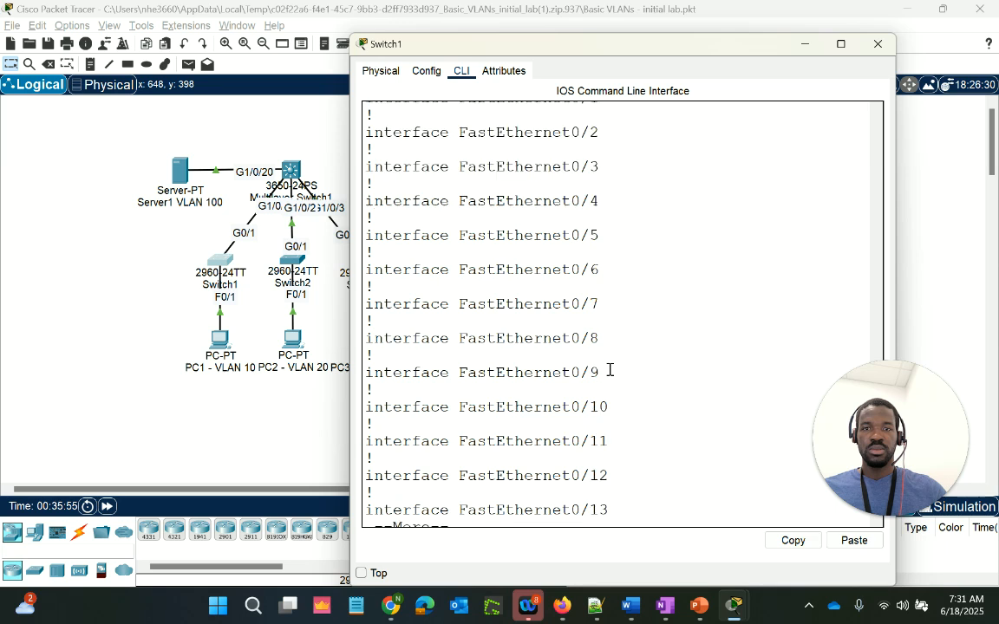
Step: Continue S1's running configuration to the end and check the GigabitEthernet0/1 and Vlan1 interface settings
key(space)
key(space)
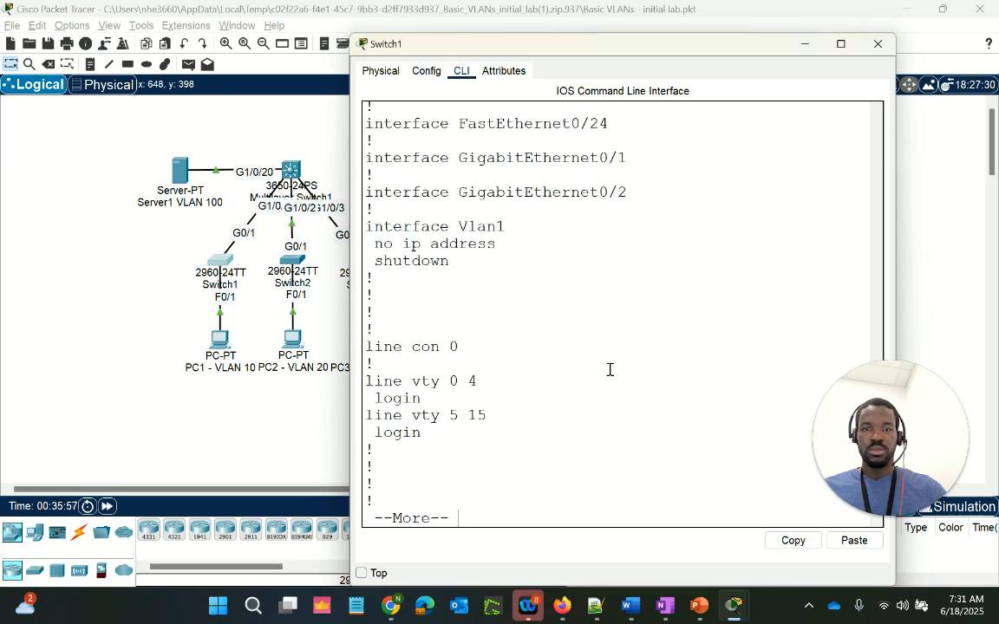
scroll(610, 371, up, 1)
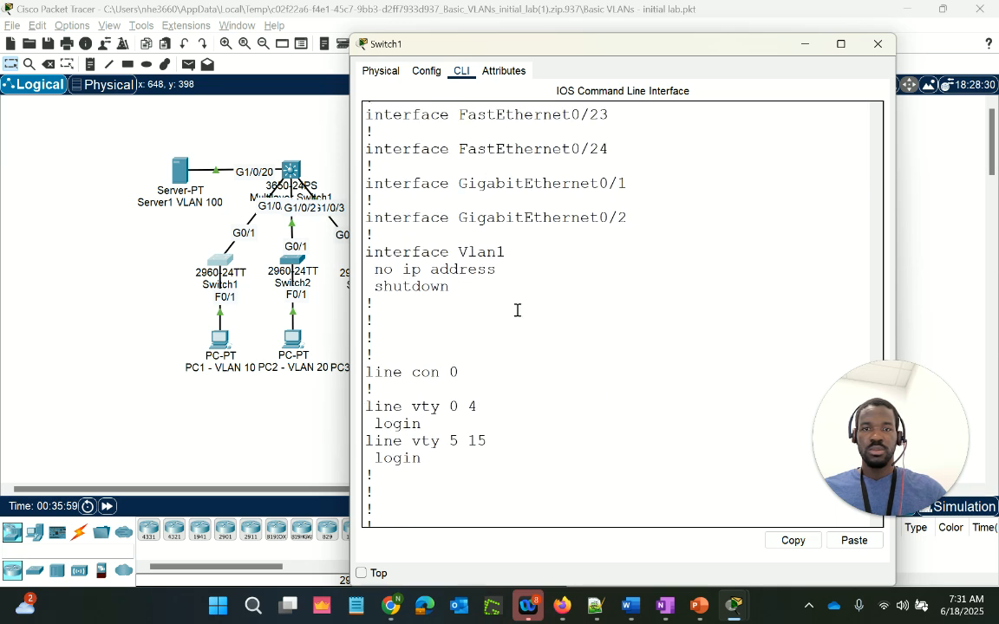
drag(482, 295, 364, 255)
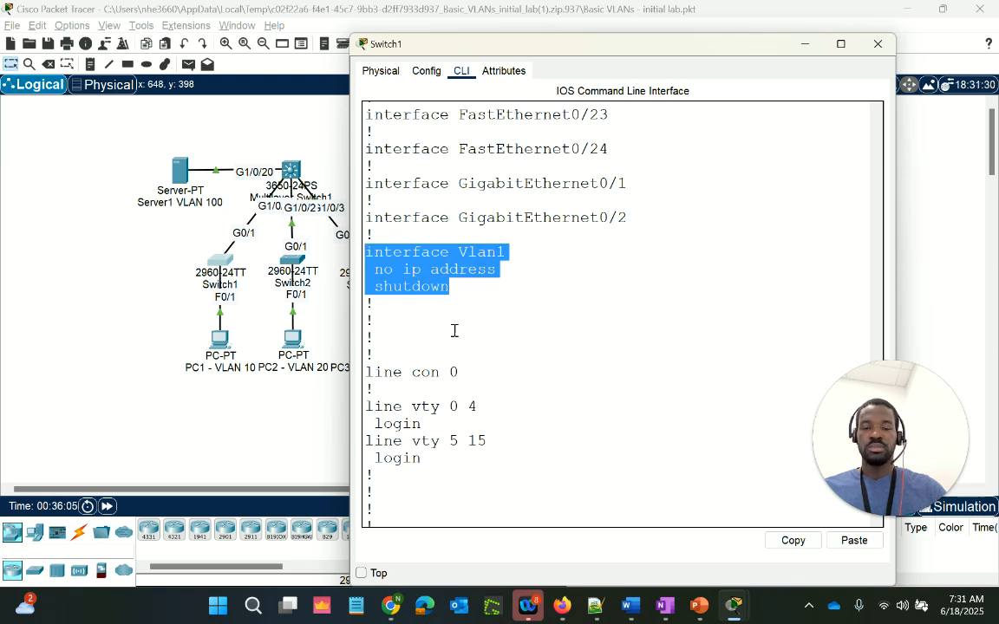
scroll(476, 276, down, 2)
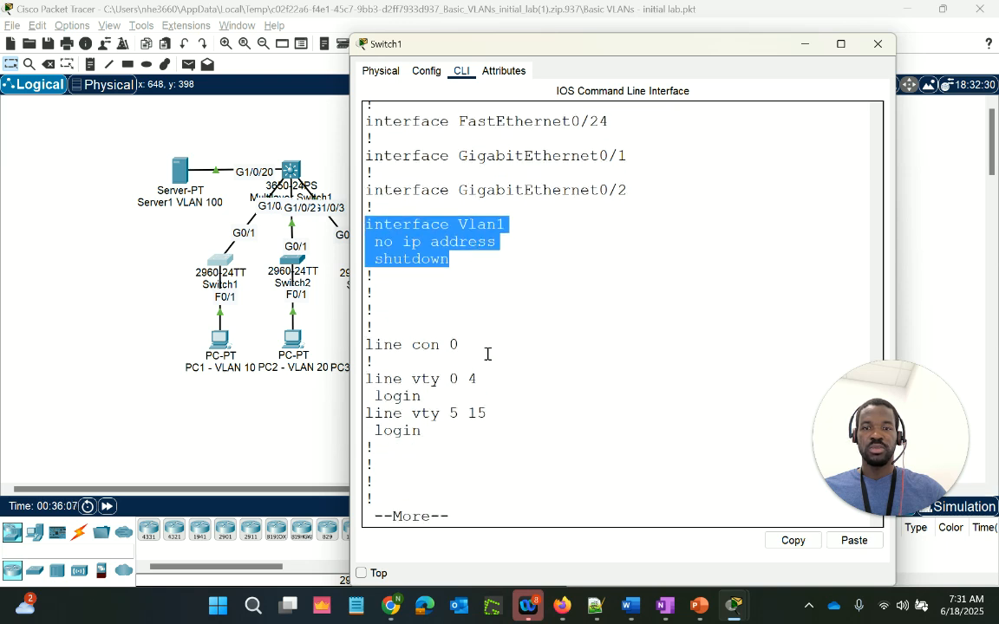
key(space)
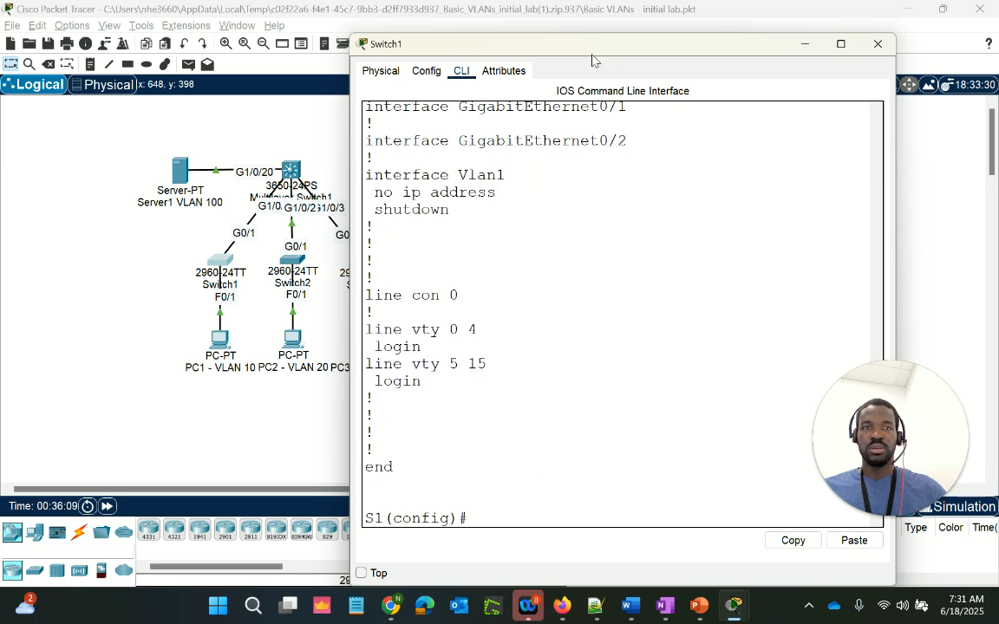
Step: Uncover the lab instructions to read the access switches' VLAN 1 management addresses, and return to S1's command line
drag(527, 47, 577, 385)
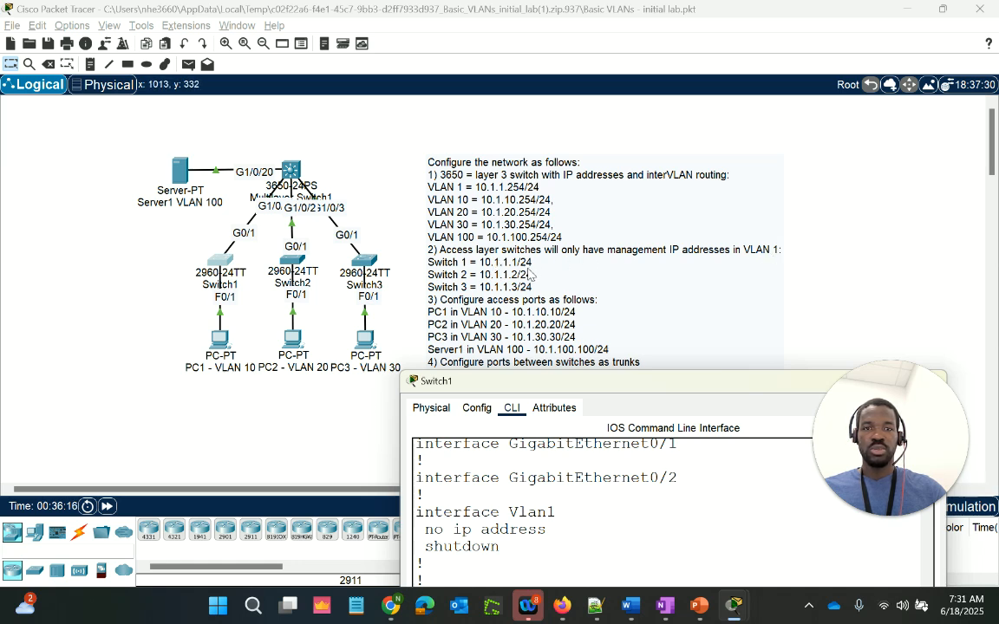
drag(654, 387, 498, 97)
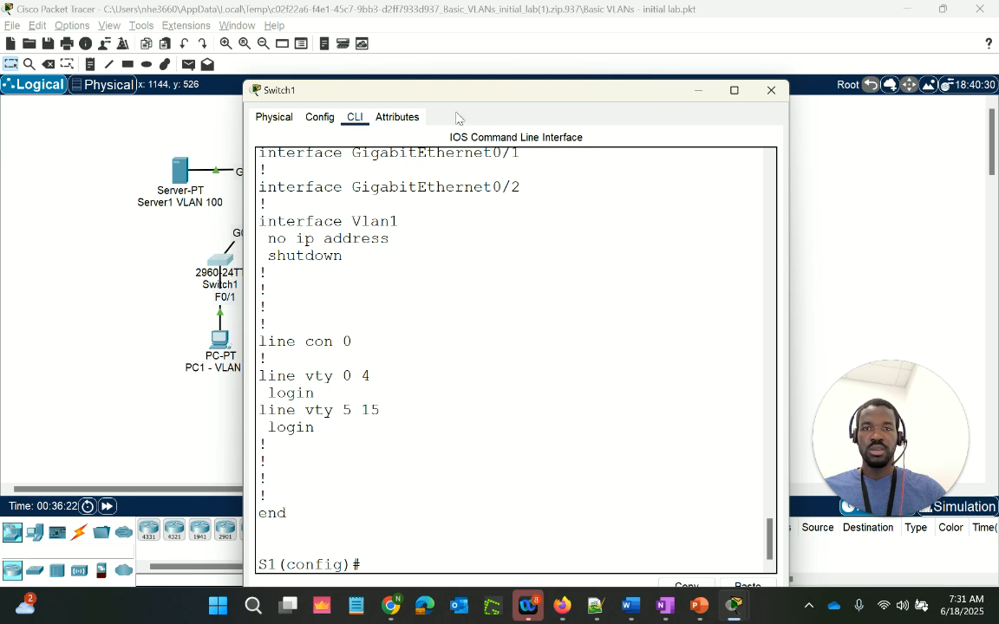
drag(447, 93, 363, 47)
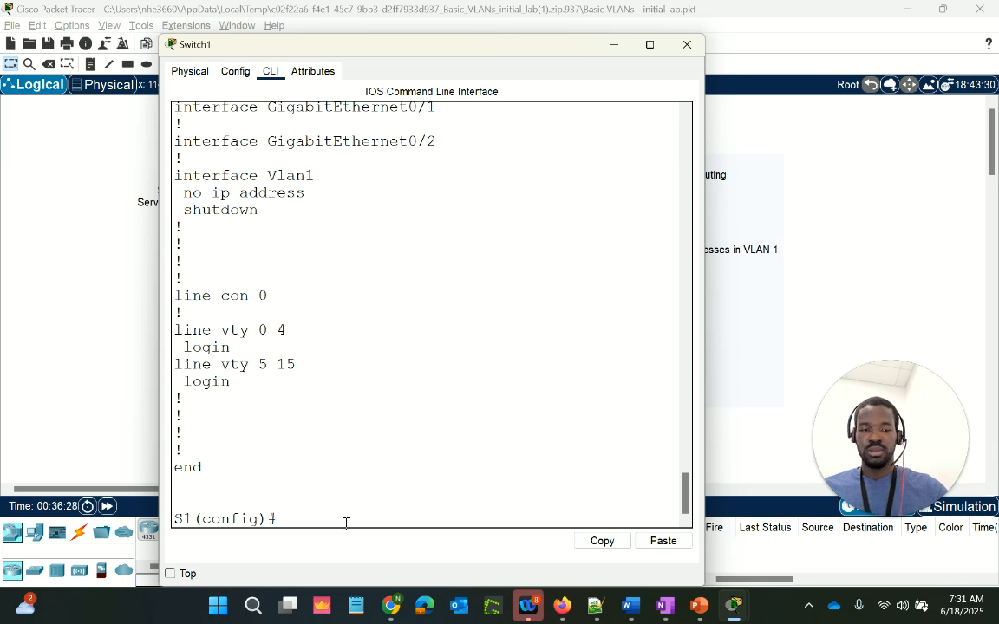
Step: List S1's interfaces with do sh ip int br, widen the console window and review their status through Vlan1
text(do sh ip int br)
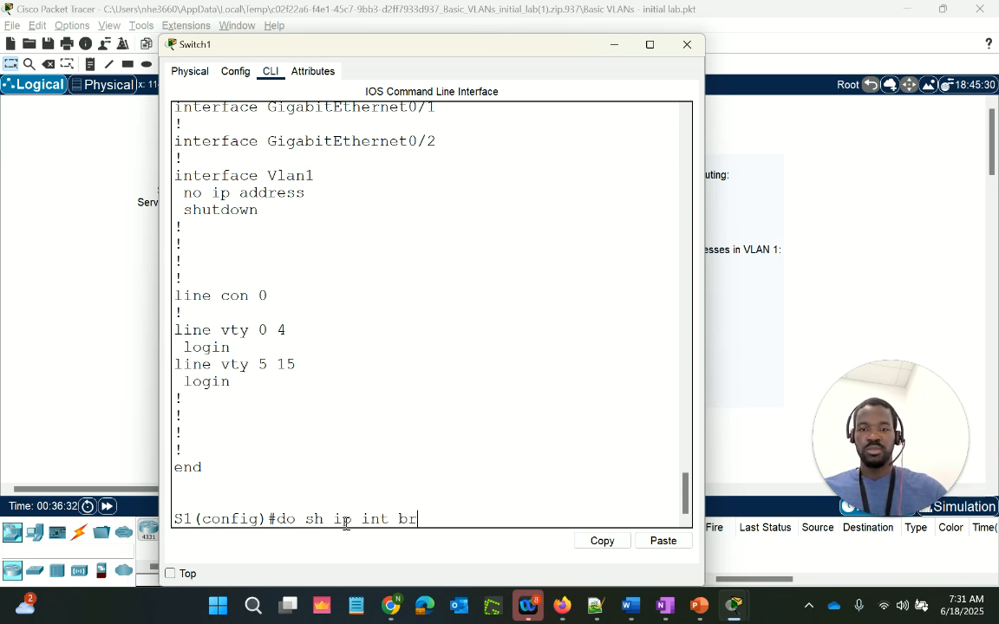
key(Return)
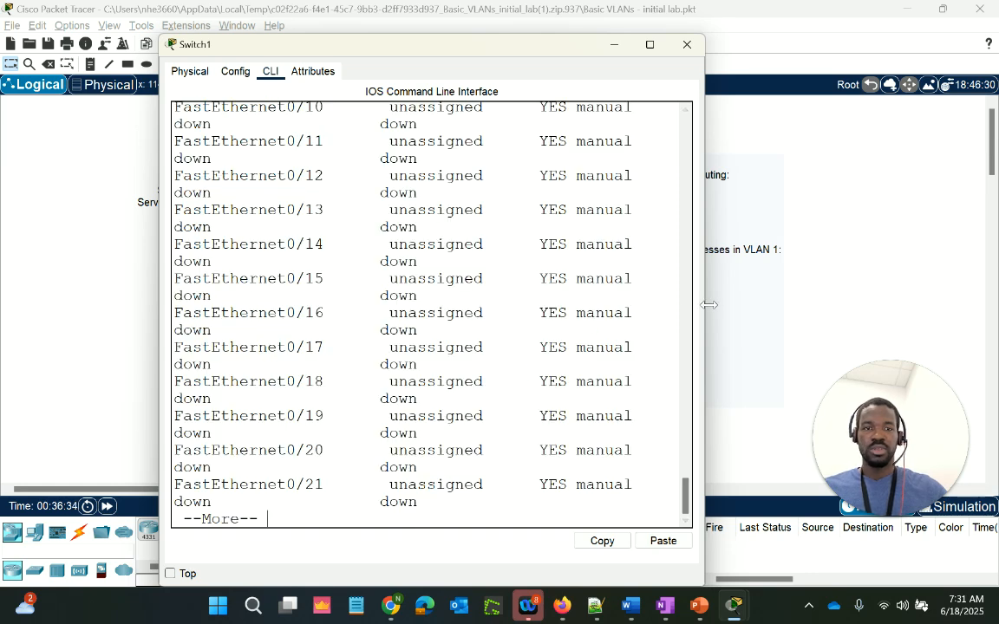
drag(708, 305, 892, 308)
scroll(624, 308, up, 3)
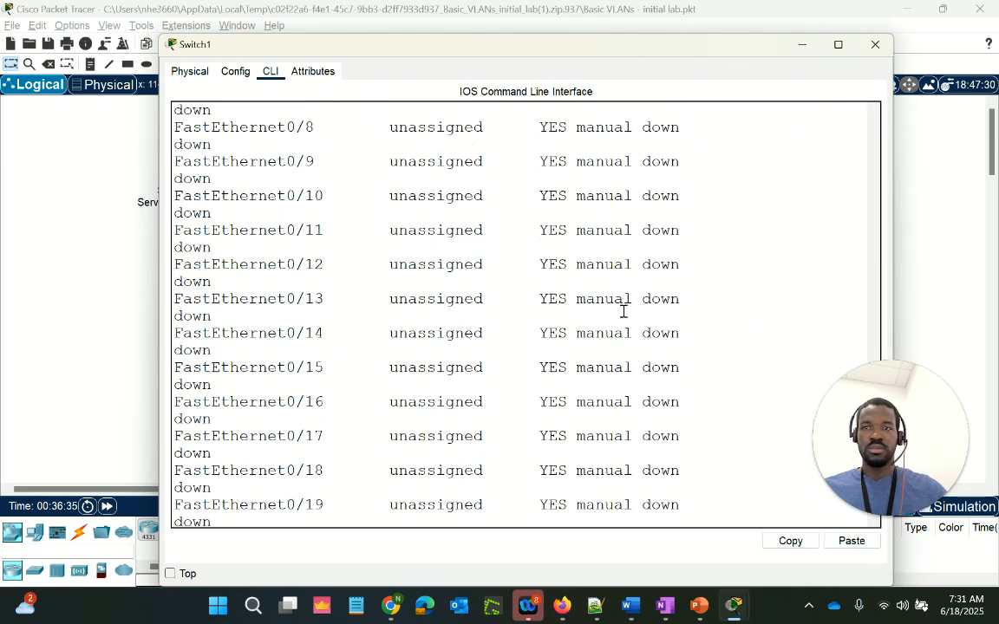
scroll(624, 310, up, 5)
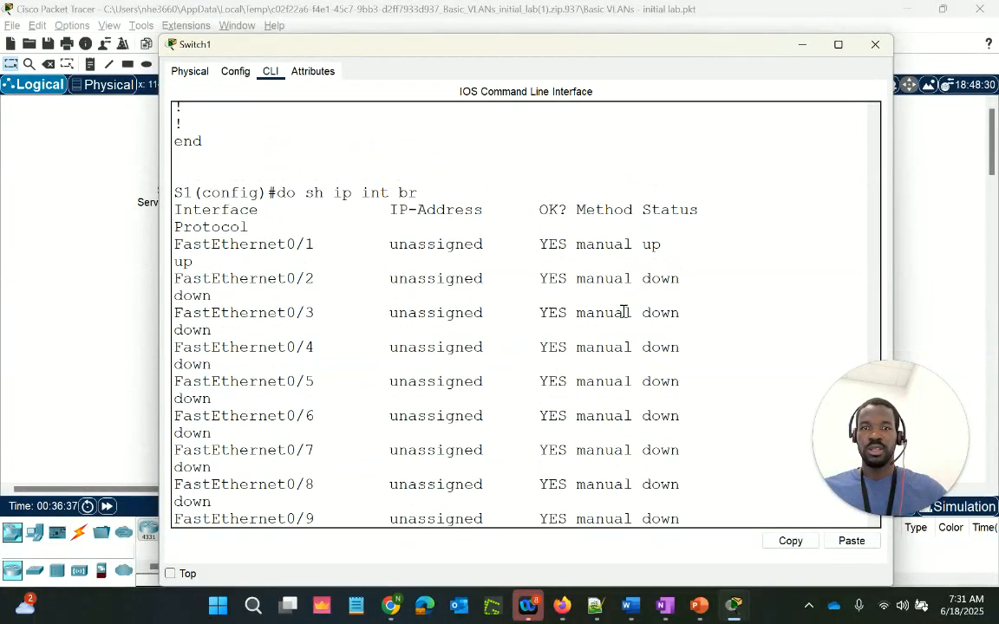
scroll(624, 311, down, 1)
scroll(623, 310, down, 8)
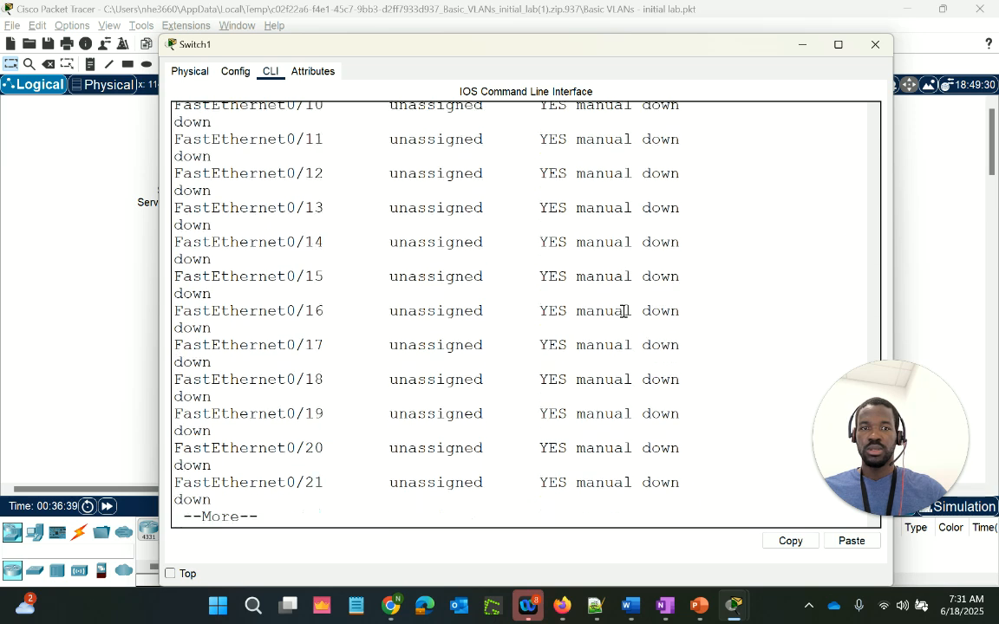
key(space)
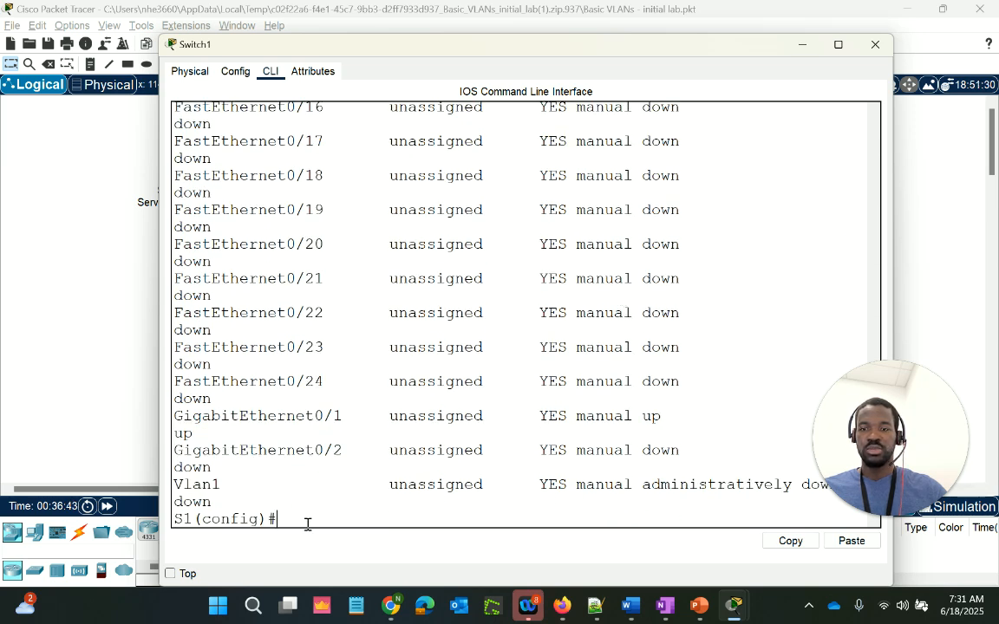
Step: Enter interface configuration for vlan1 on S1 and bring the interface up with no shut
text(int vlan1)
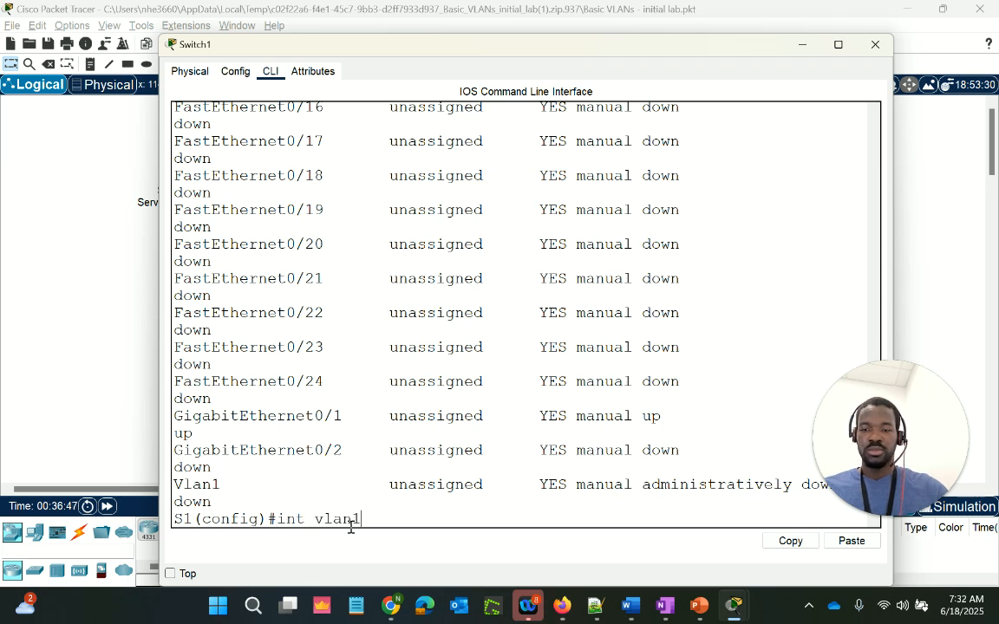
key(Return)
key(Return)
key(Return)
text(no shut)
key(Return)
key(Return)
key(Return)
key(Return)
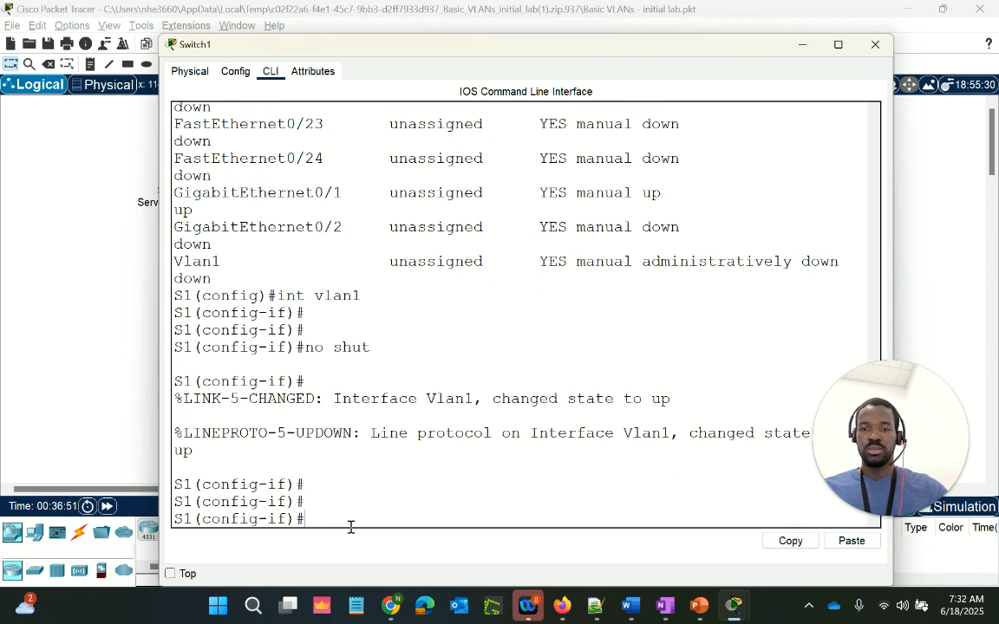
Step: Assign IP address 10.1.1.1 with subnet mask 255.255.255.0 to S1's VLAN 1 interface
text(ip add)
key(Tab)
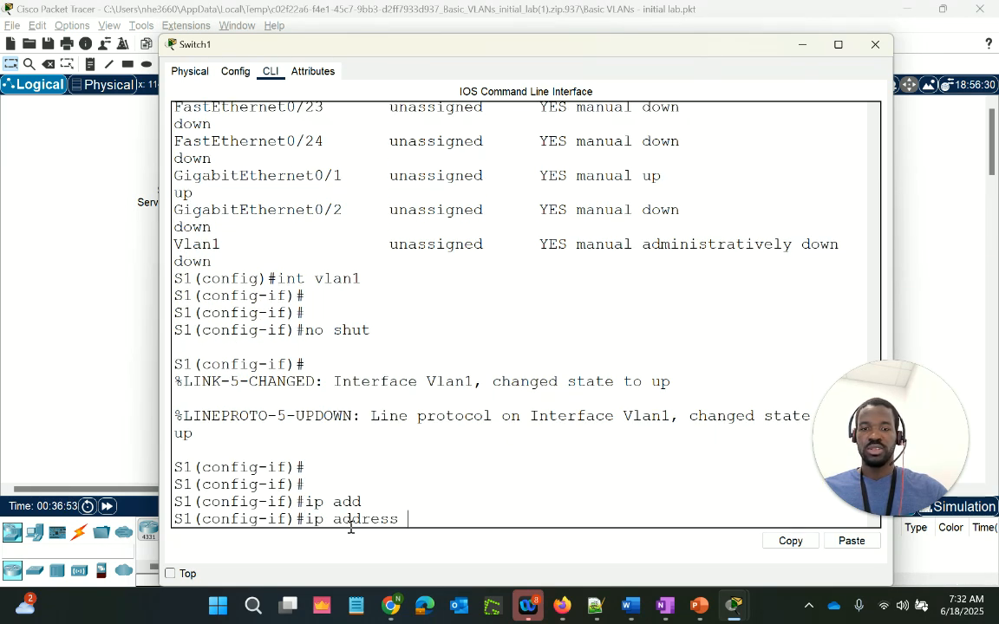
text(10.1.1.1)
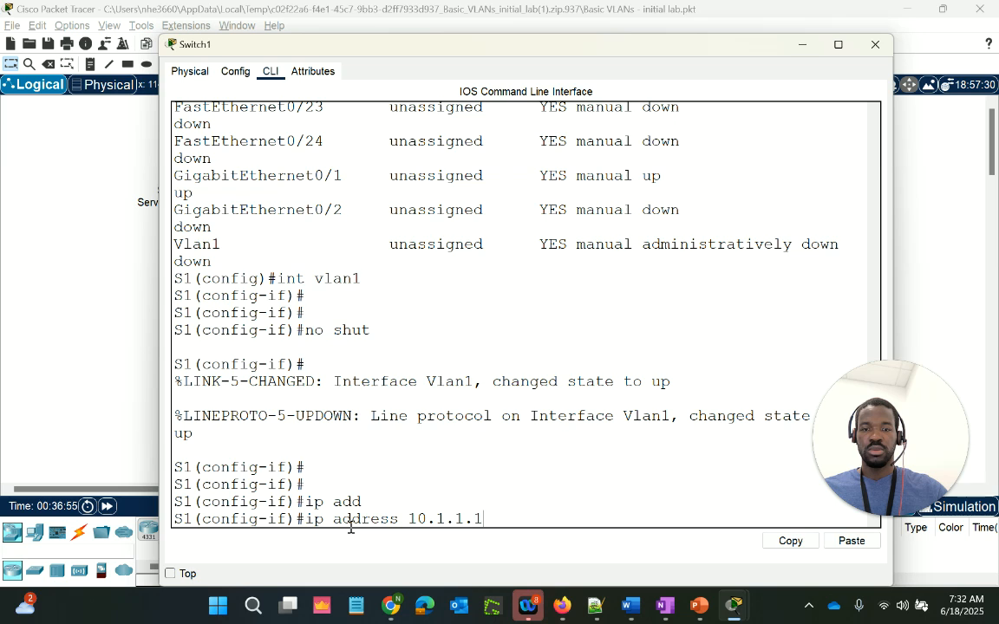
text( 255.255.255)
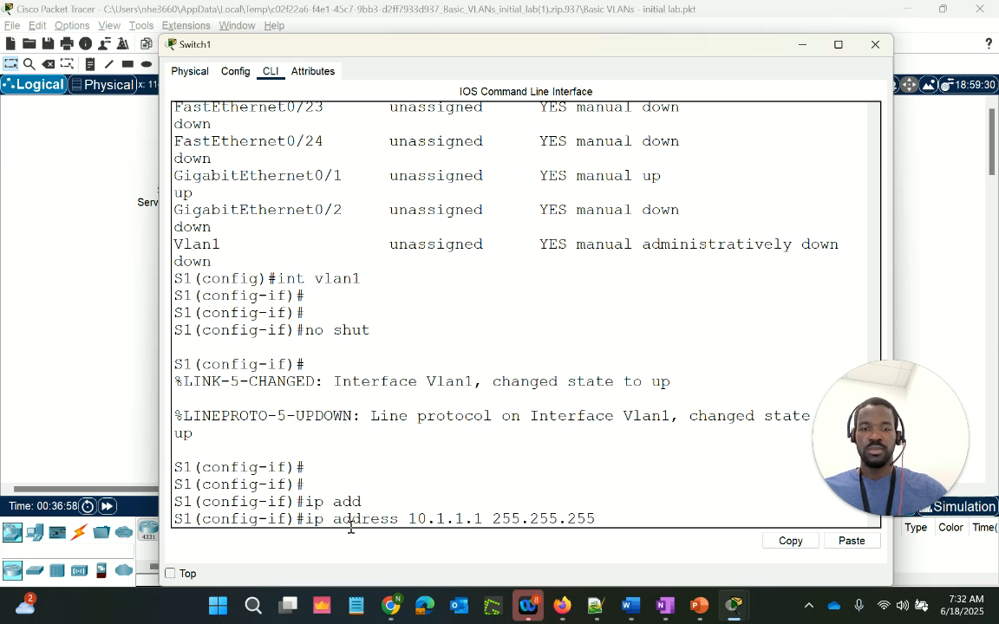
text(.0)
key(Return)
key(Return)
key(Return)
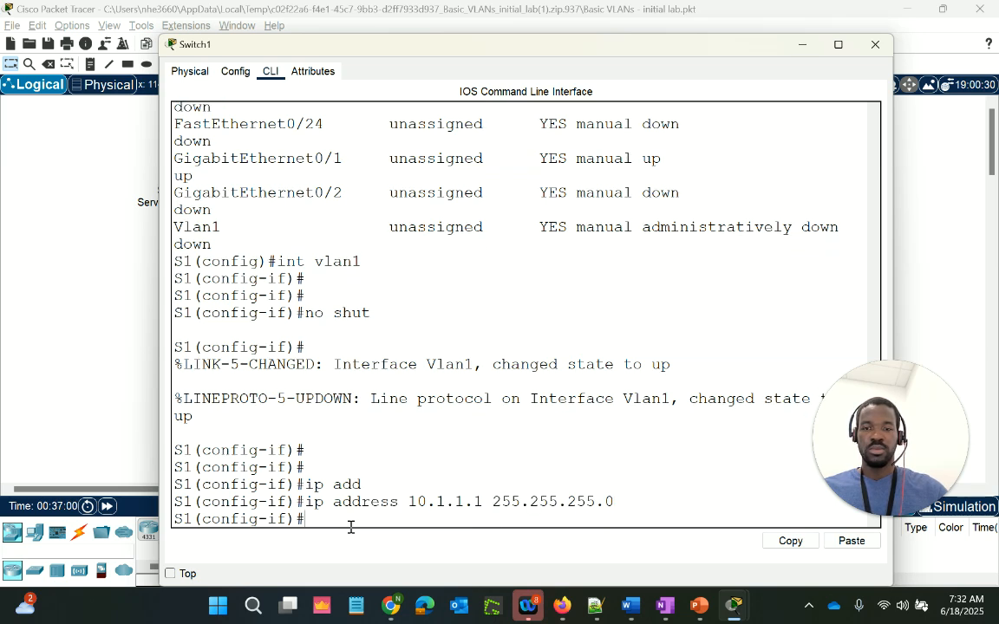
Step: End configuration mode and run sh vlan br on S1 to check which ports belong to default VLAN 1
text(end)
key(Return)
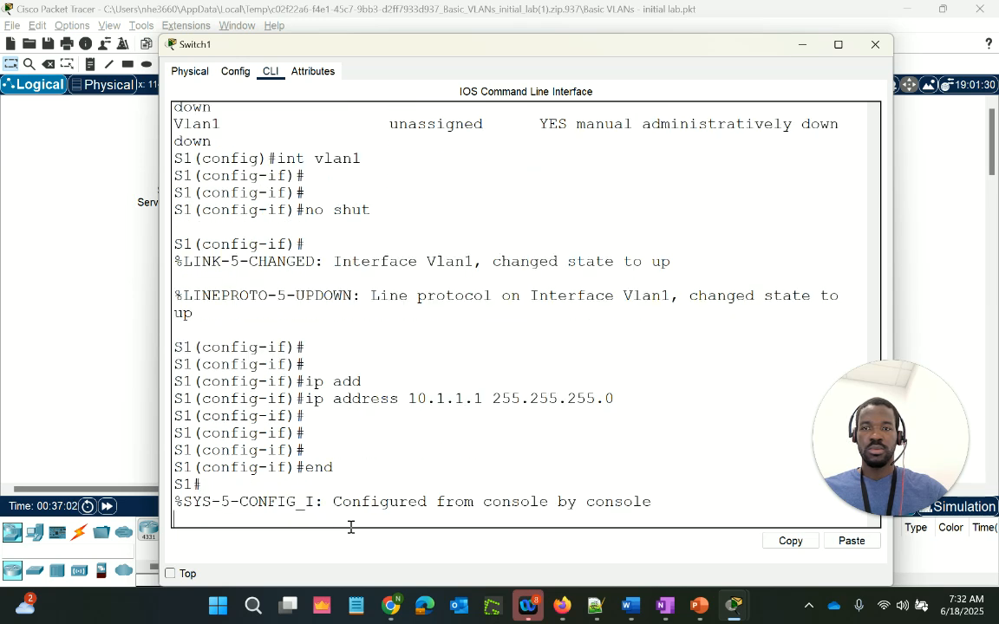
key(Return)
key(Return)
key(Return)
text(sh vlan br)
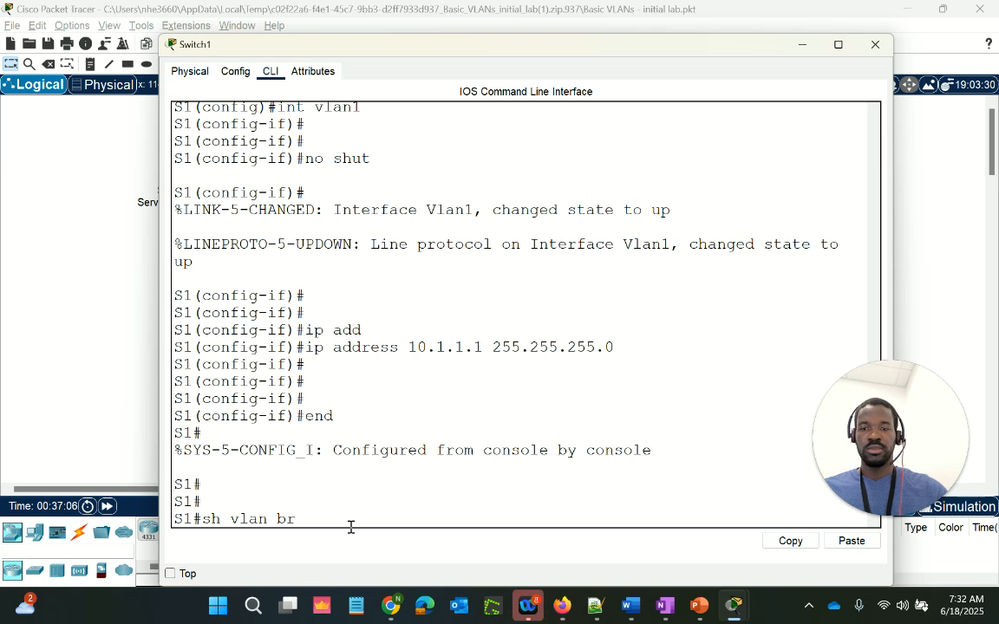
key(Return)
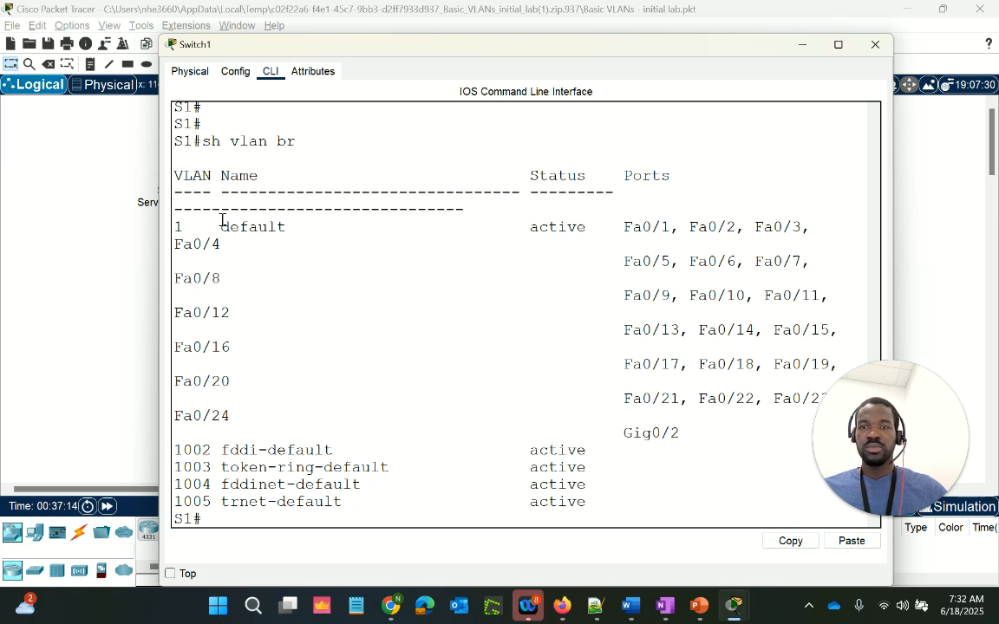
drag(176, 226, 804, 226)
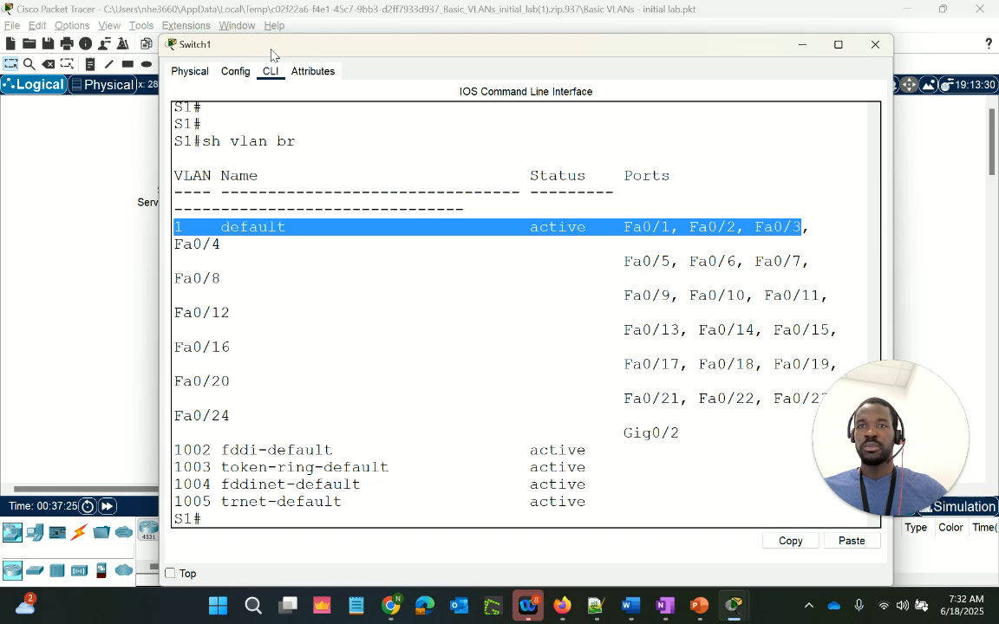
drag(247, 49, 186, 29)
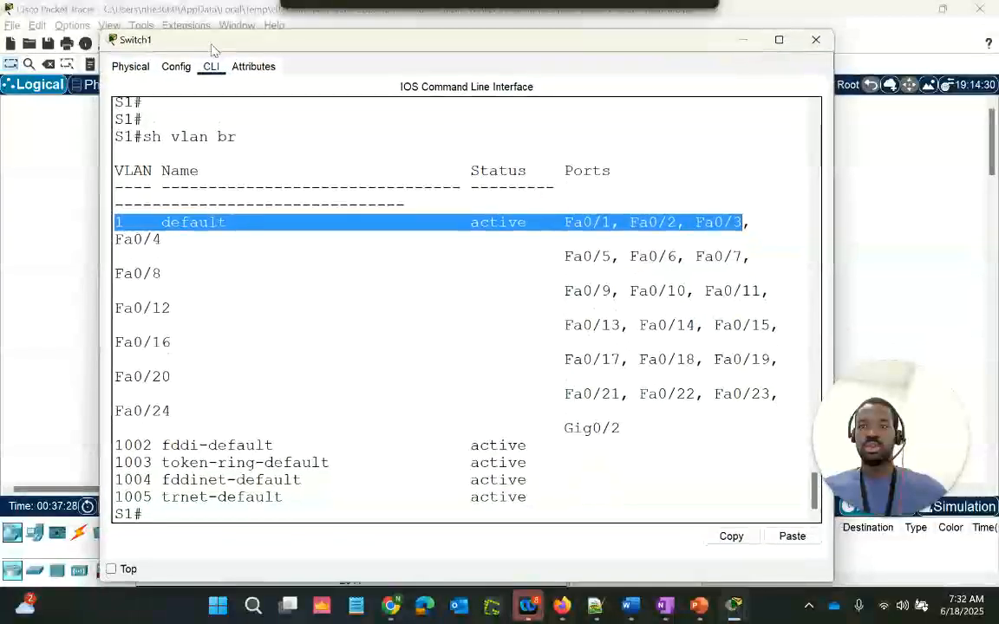
Step: Display S1's running configuration with sh run and check the hostname entry
click(325, 513)
key(Return)
key(Return)
key(Return)
text(s)
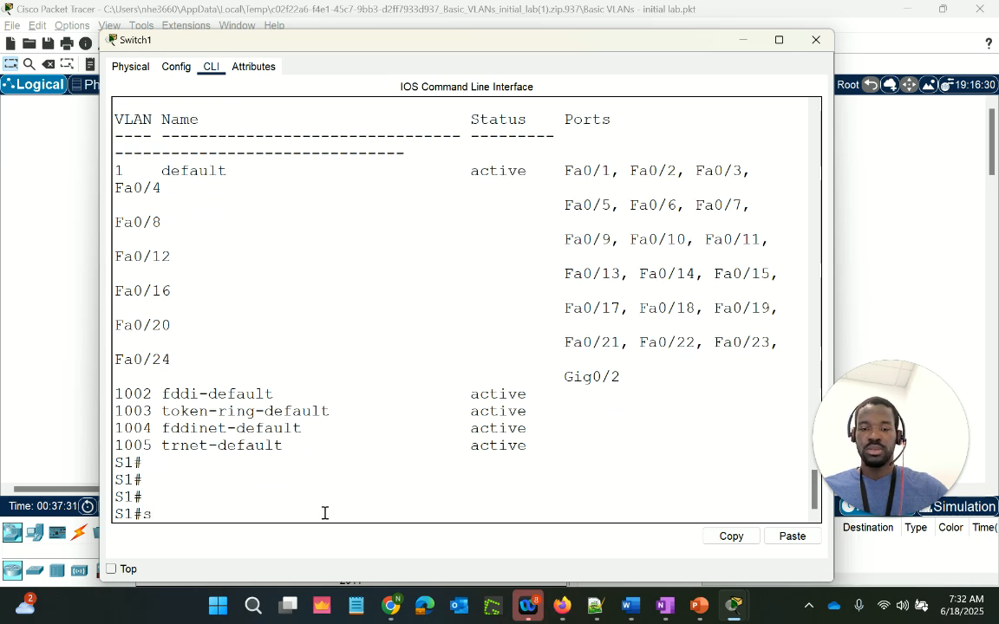
text(h ryu)
key(BackSpace)
key(BackSpace)
text(un)
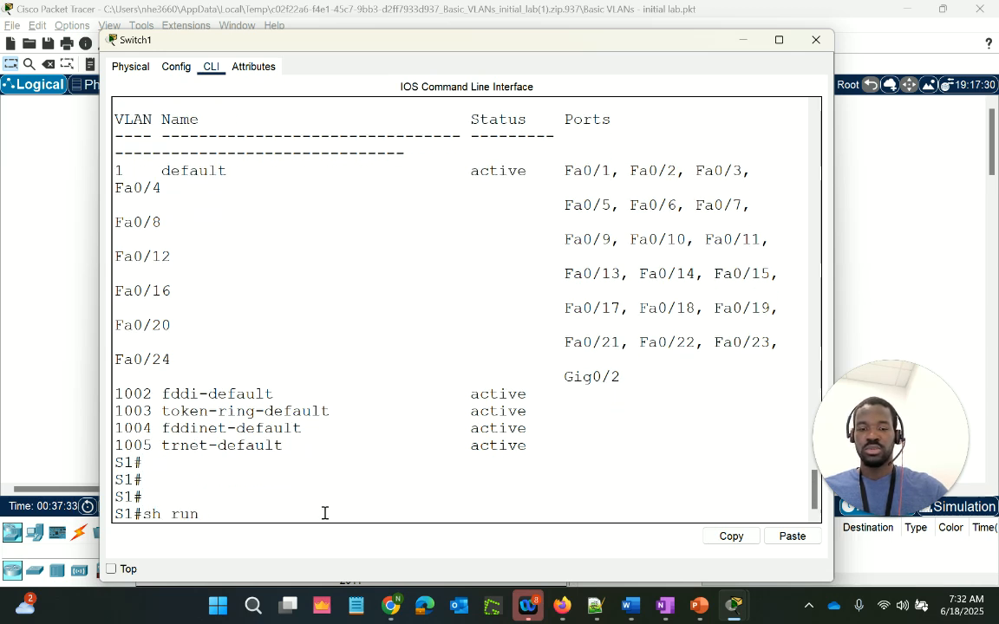
key(Return)
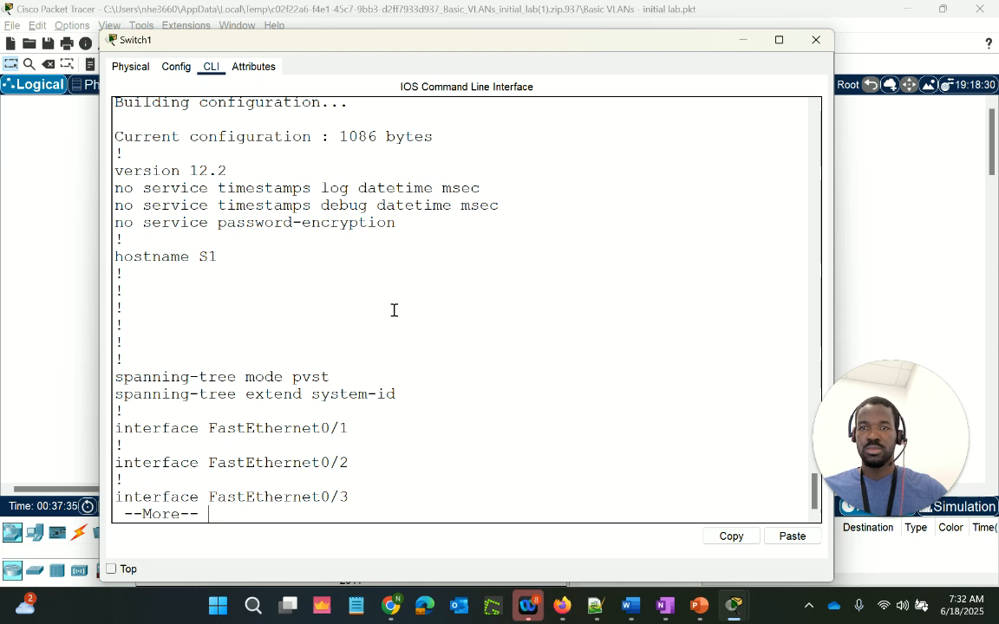
scroll(392, 310, up, 3)
scroll(393, 310, down, 3)
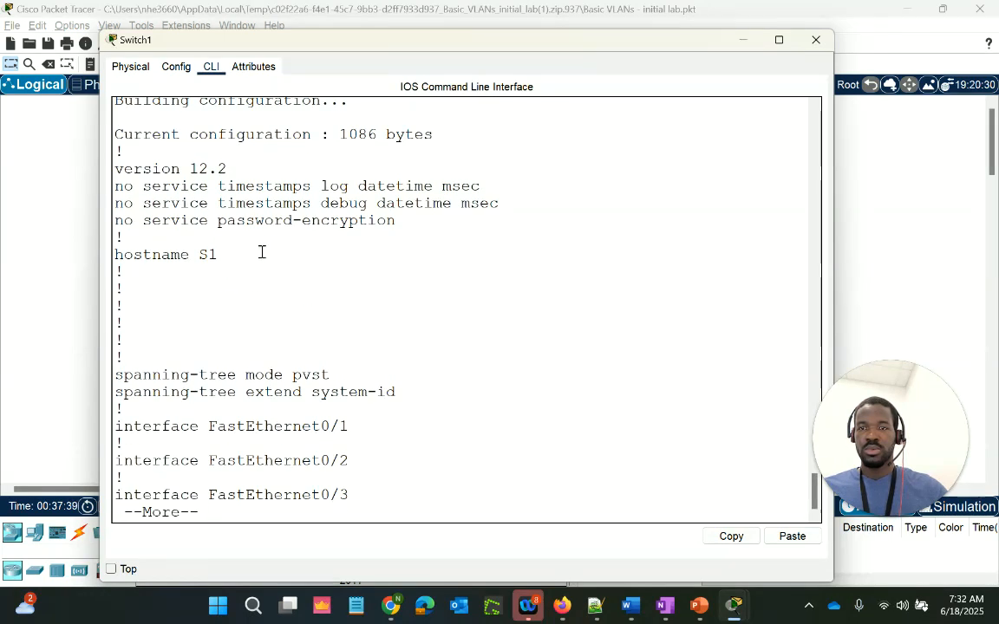
drag(217, 254, 166, 252)
click(289, 301)
Step: Continue through S1's running configuration to its end and check the IP address under interface Vlan1
key(space)
key(space)
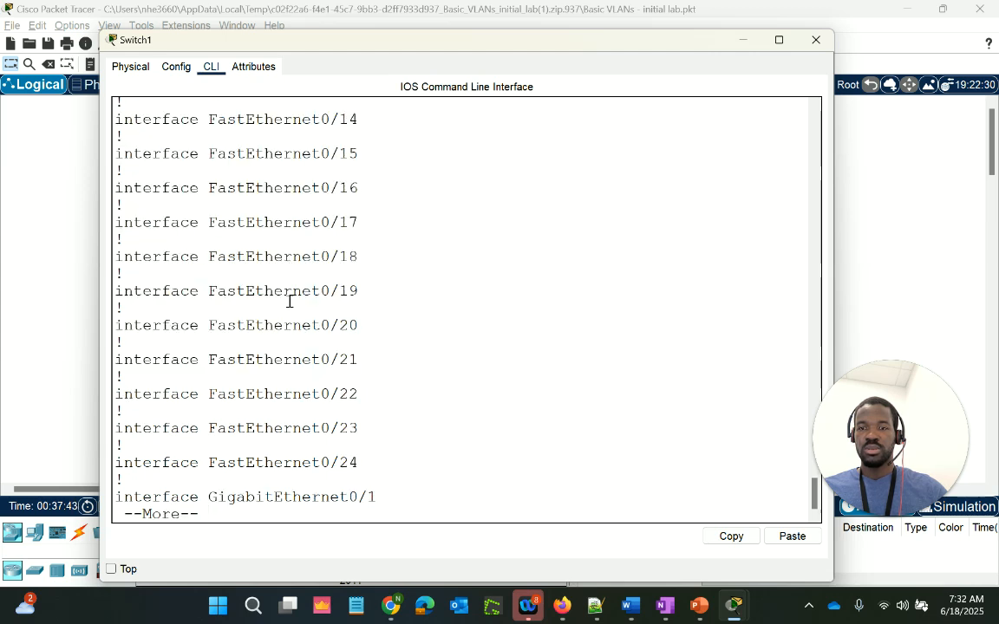
key(space)
scroll(290, 301, up, 5)
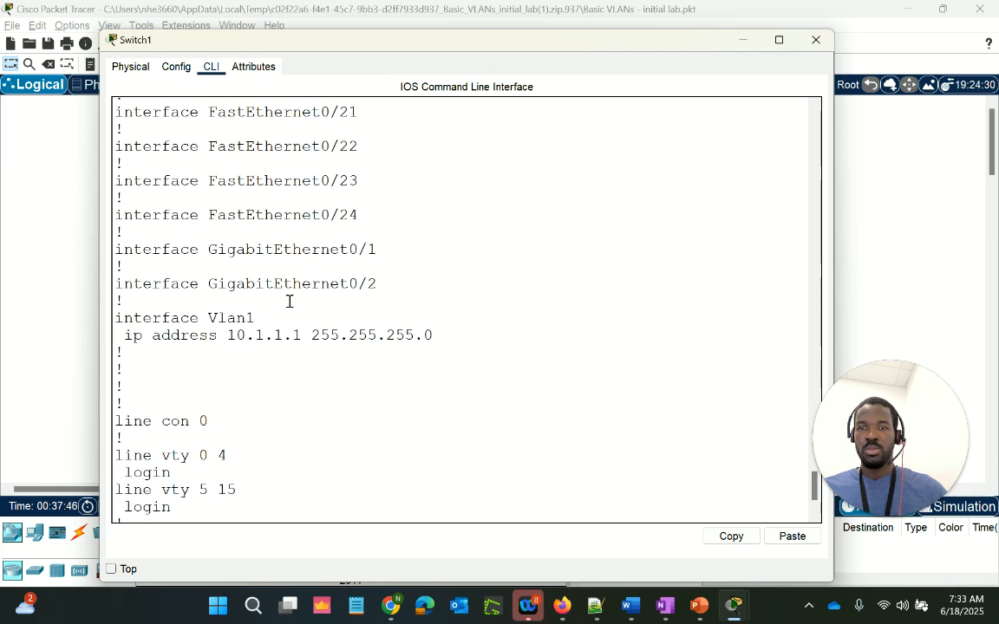
scroll(290, 300, down, 3)
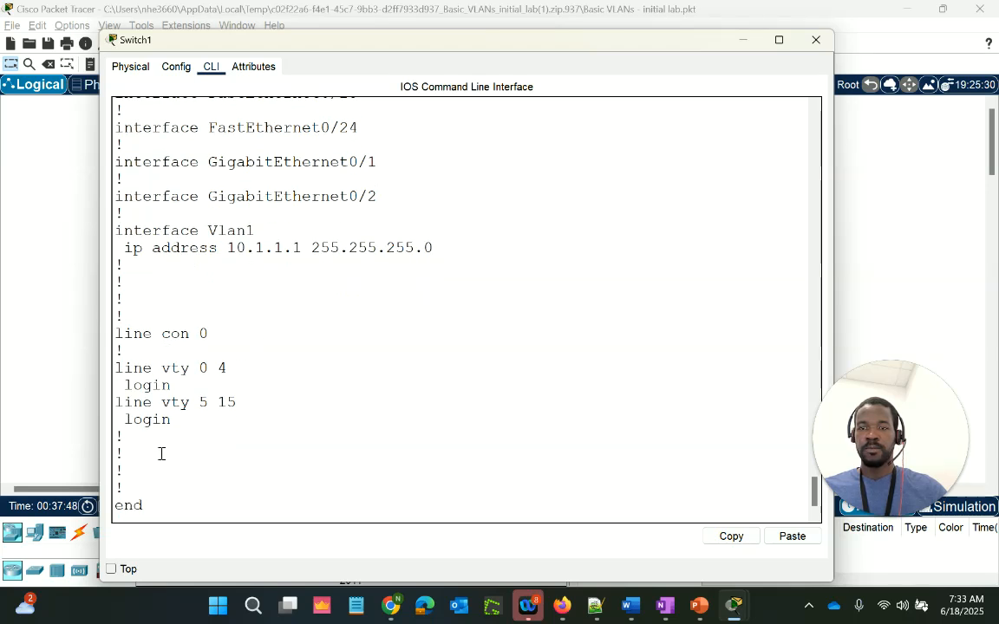
scroll(246, 477, down, 2)
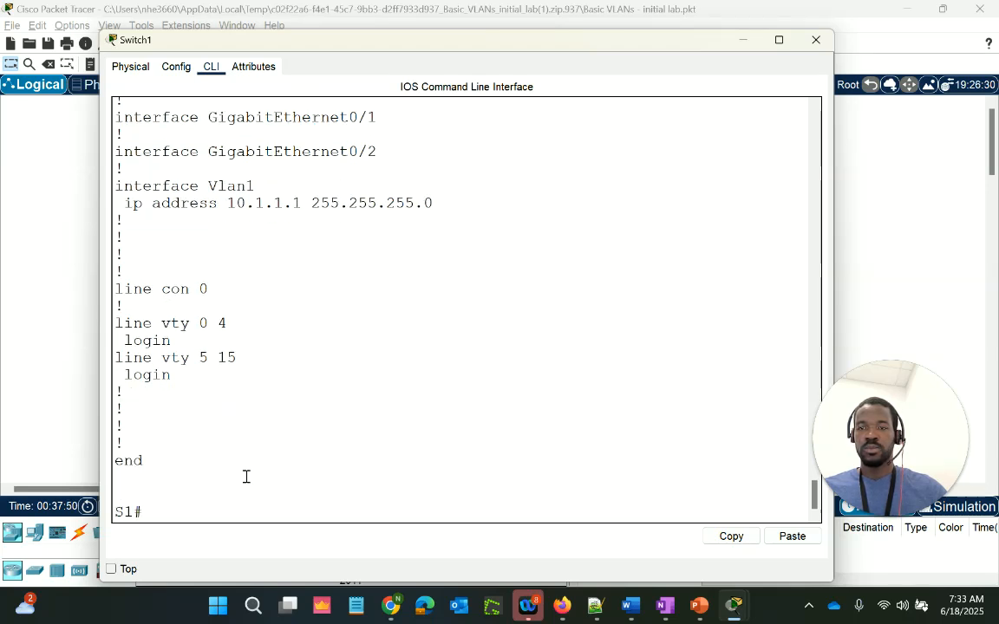
Step: Run sh ip int br on S1, check the GigabitEthernet0/1 and Vlan1 rows, and compare the uplink with the topology
key(Return)
key(Return)
key(Return)
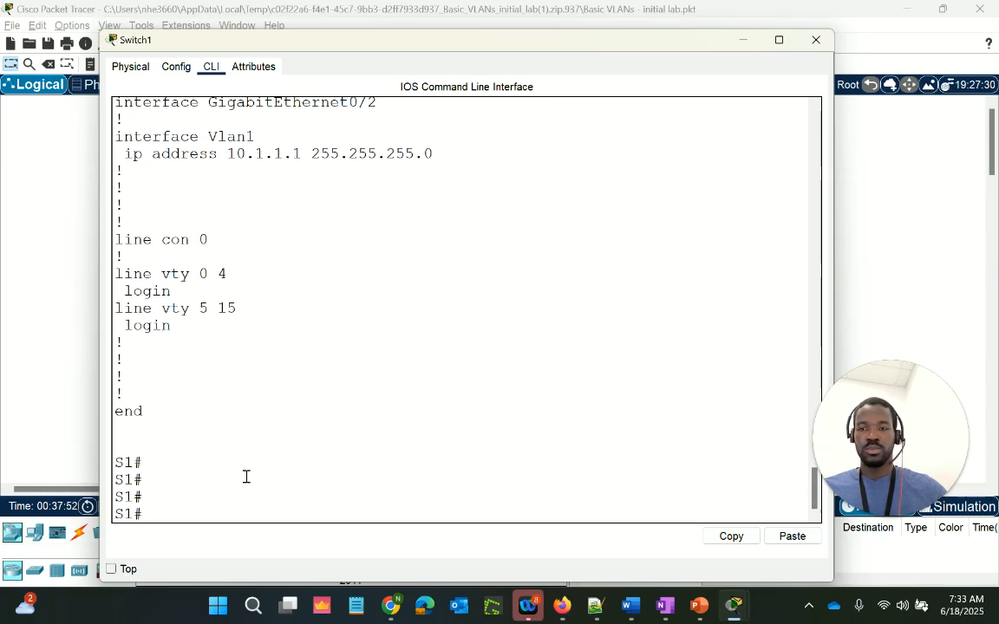
text(sh ip)
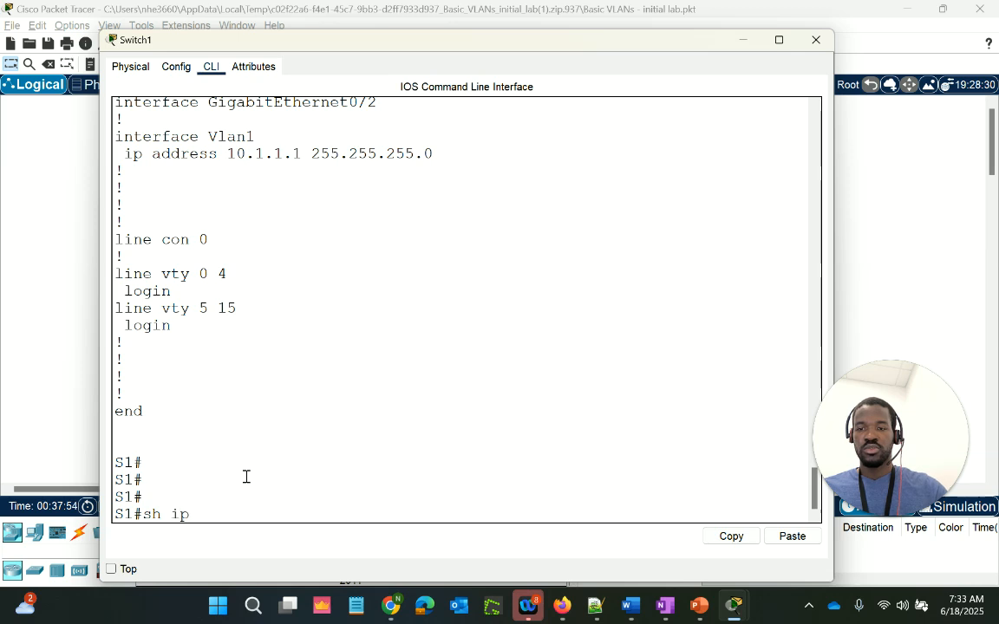
text( int br)
key(Return)
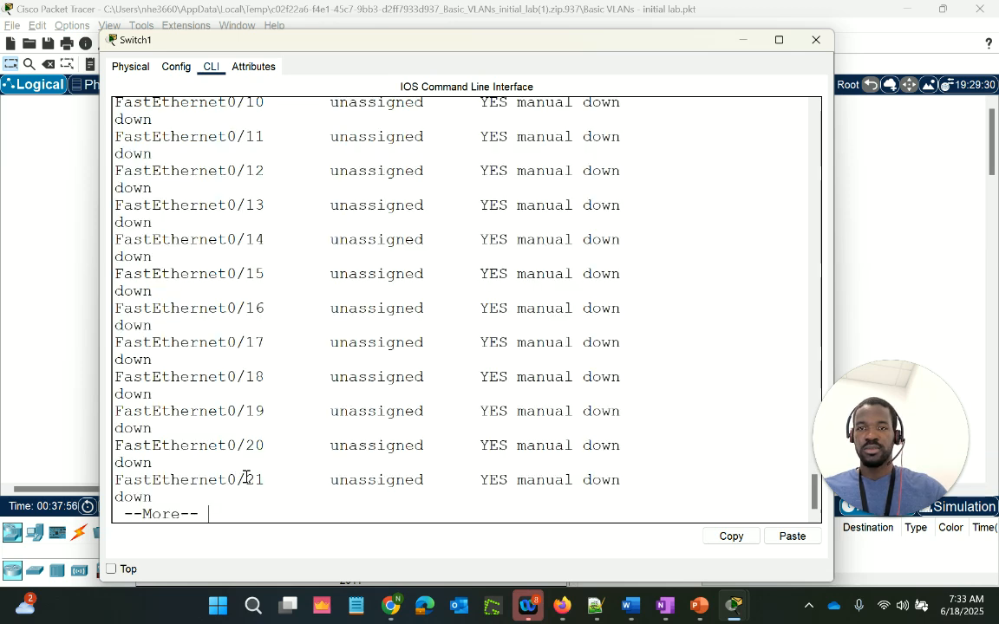
key(space)
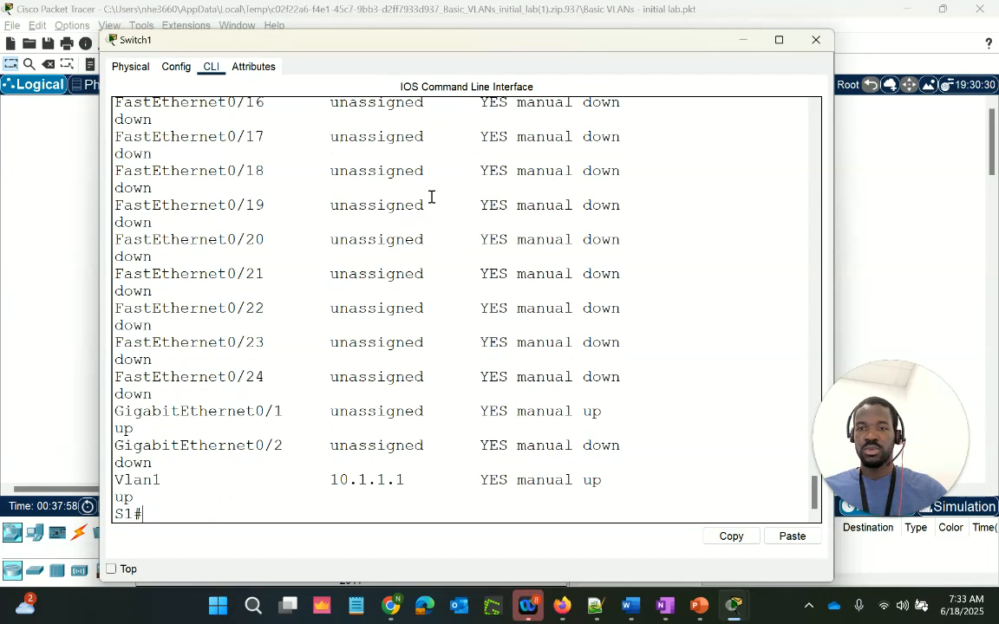
drag(627, 411, 414, 417)
drag(551, 422, 117, 414)
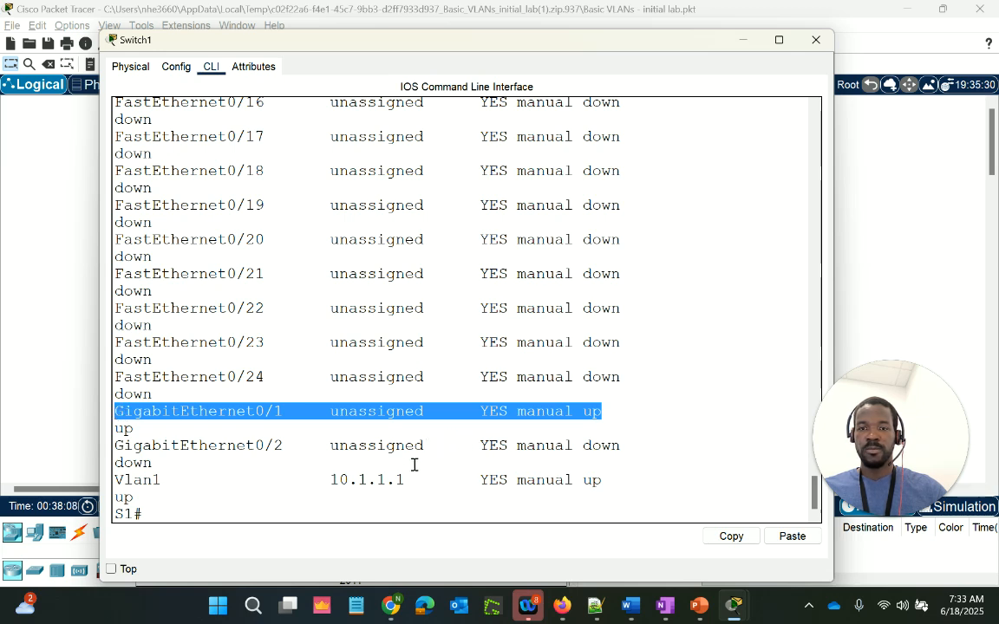
drag(335, 50, 549, 282)
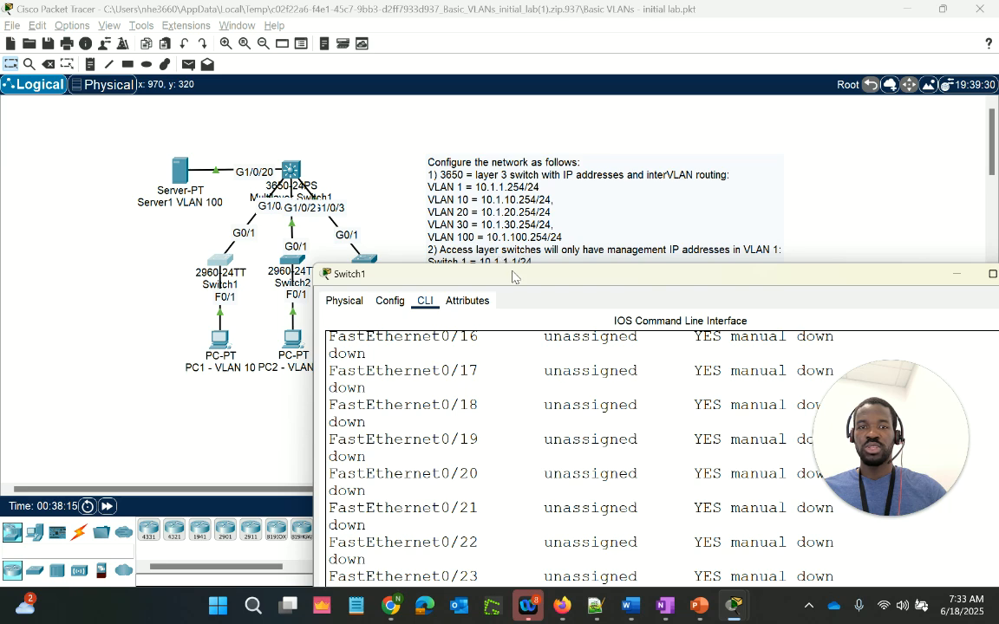
drag(512, 276, 308, 87)
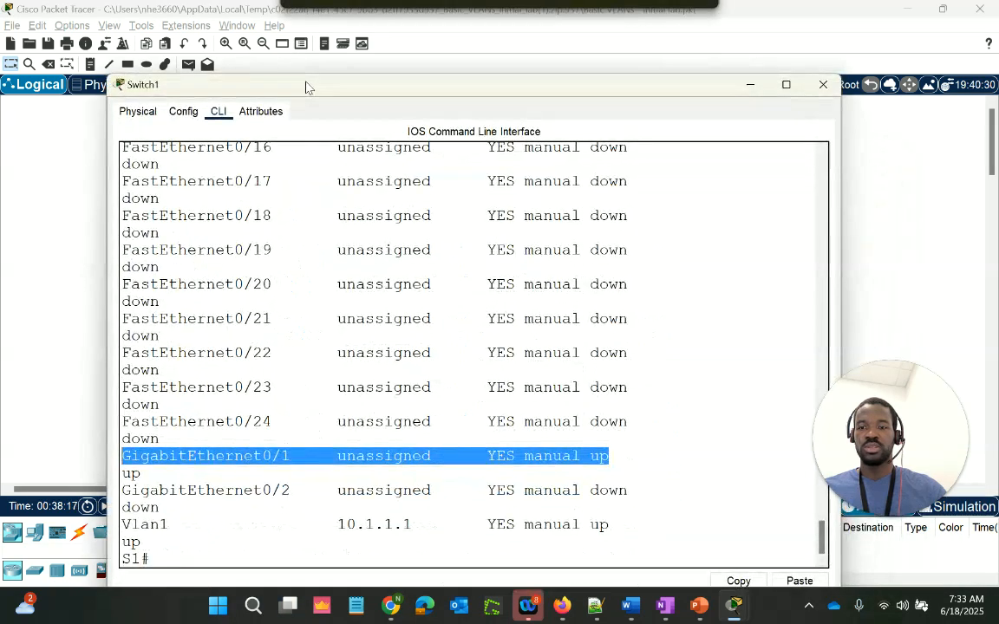
Step: Enter global configuration mode on S1 with conf t and open interface g0/1
click(262, 555)
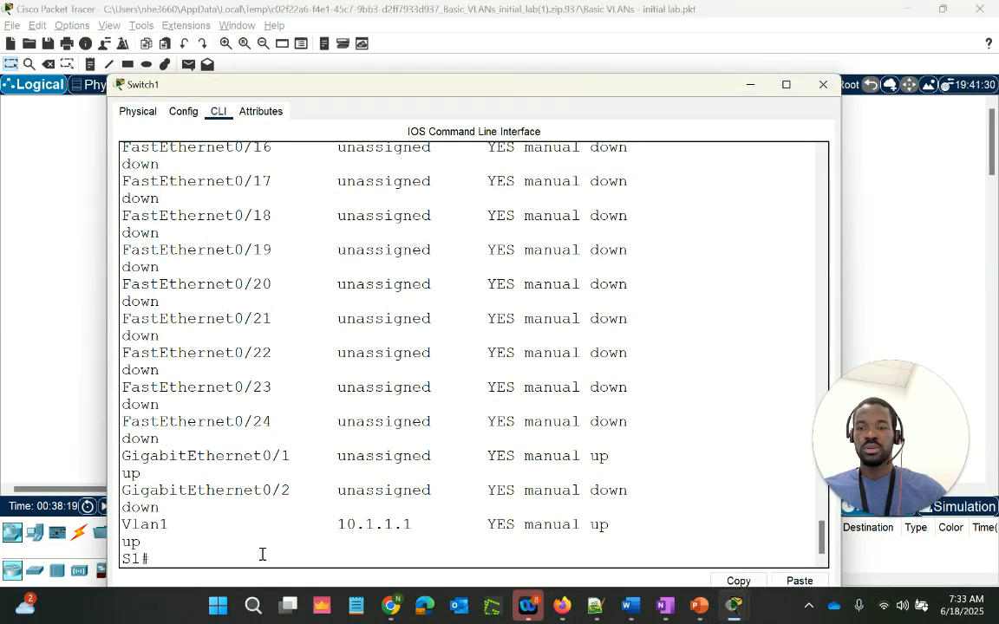
text(conf t)
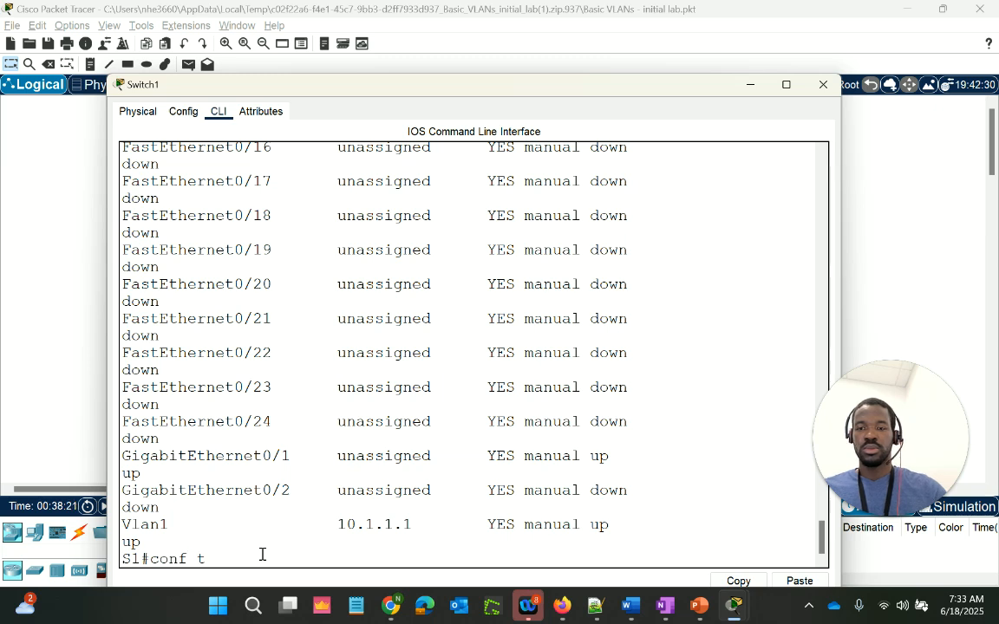
key(Return)
key(Return)
key(Return)
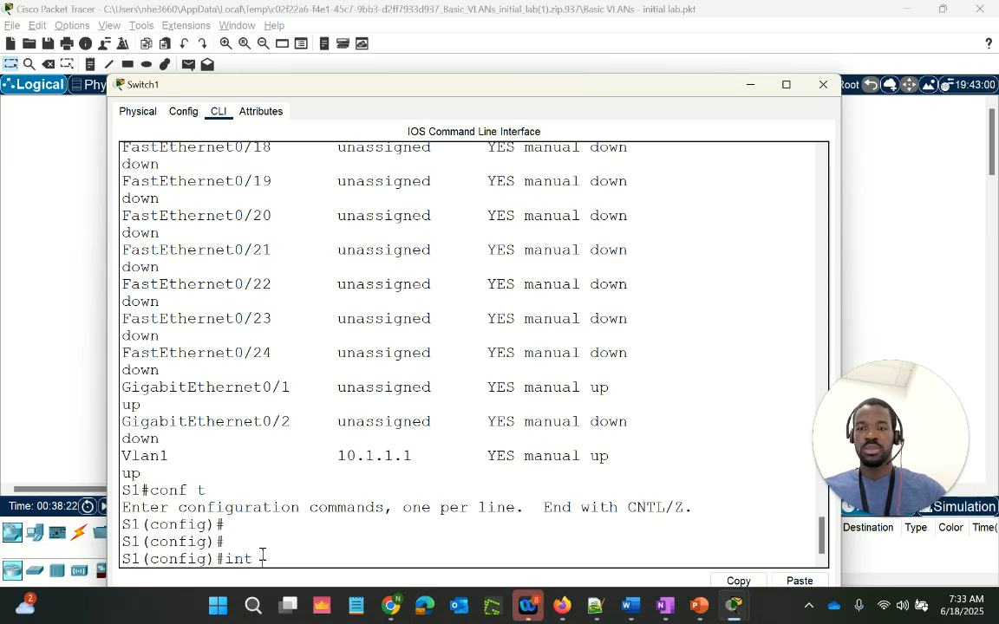
text(g0)
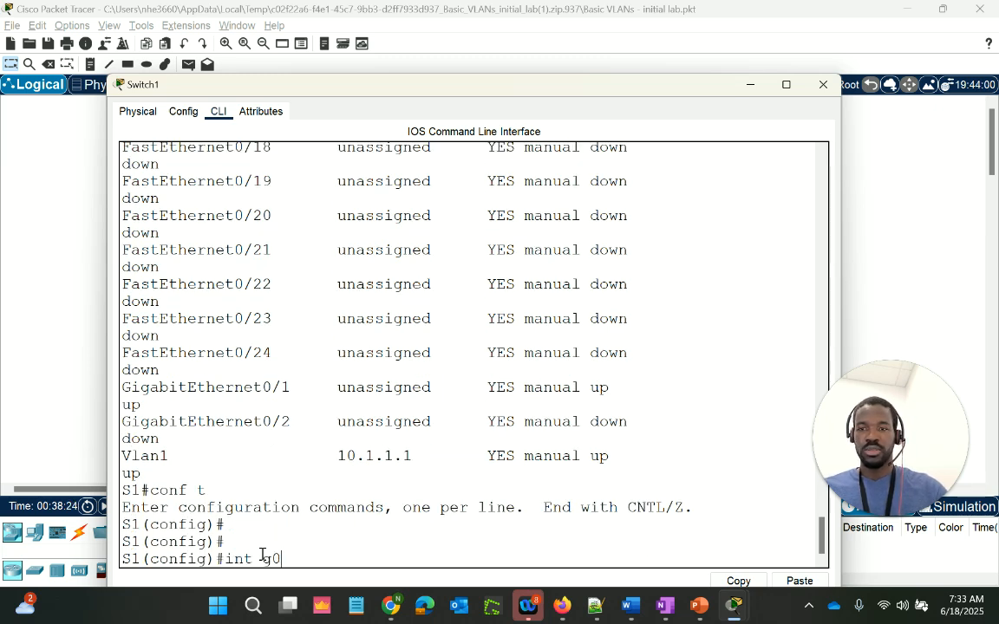
text(/1 sw)
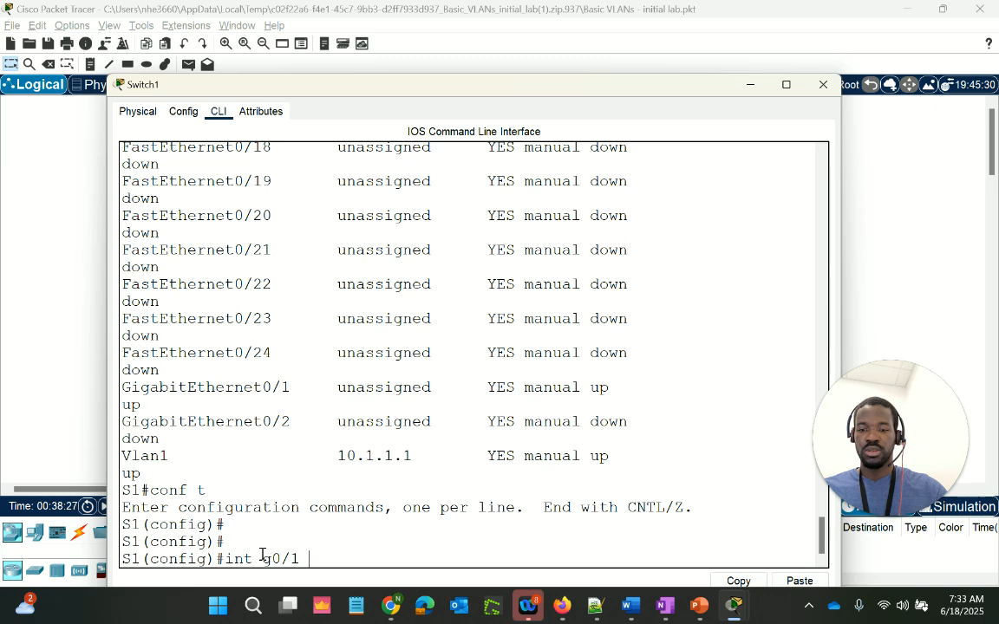
key(BackSpace)
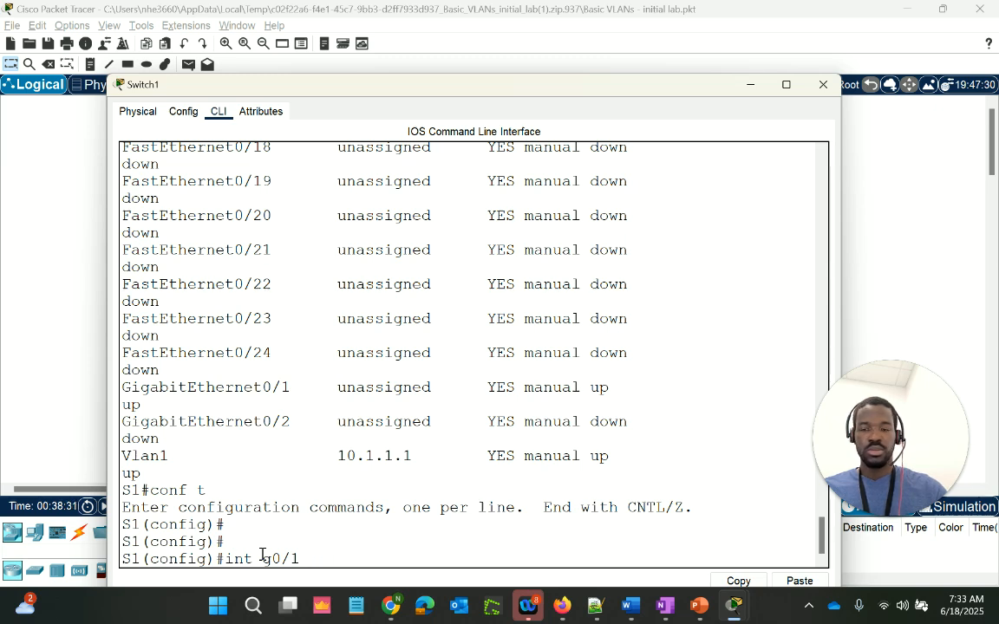
key(Return)
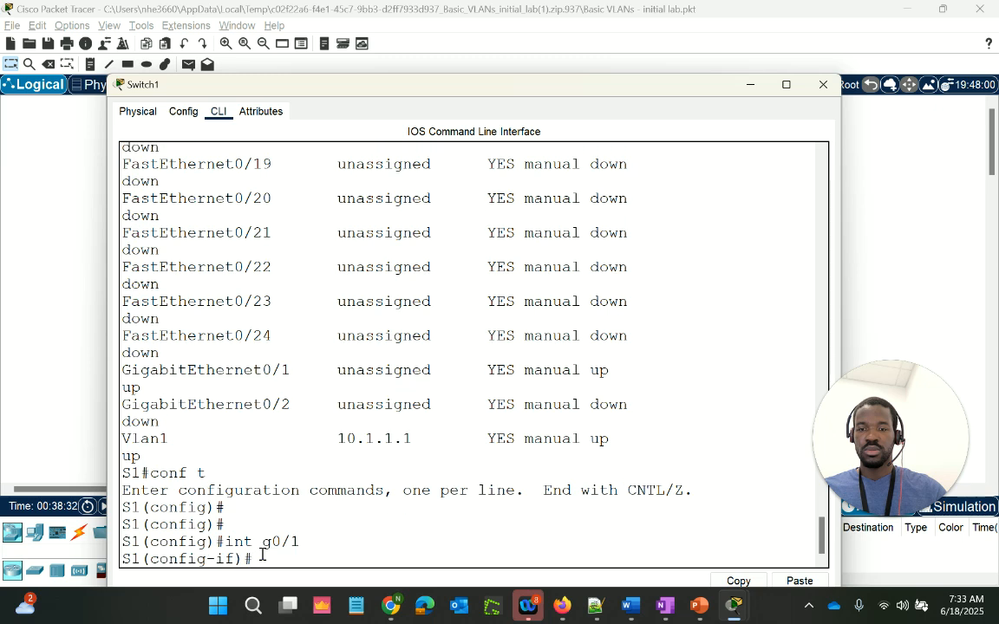
key(Return)
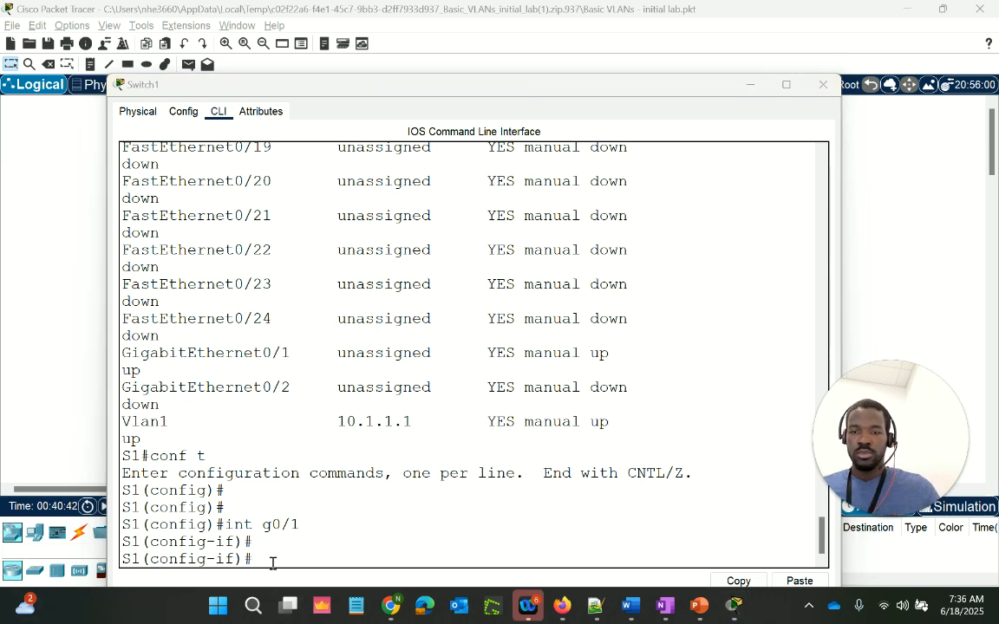
Step: Make S1's g0/1 uplink a trunk port with switchport mode trunk
text(switch)
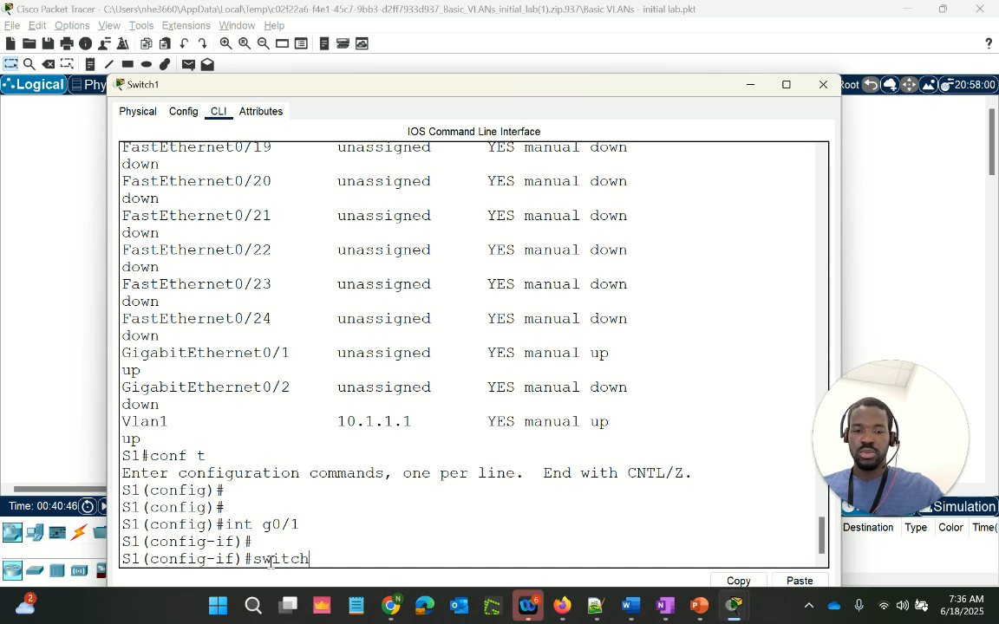
key(Tab)
text(mode trunk)
key(Return)
key(Return)
key(Return)
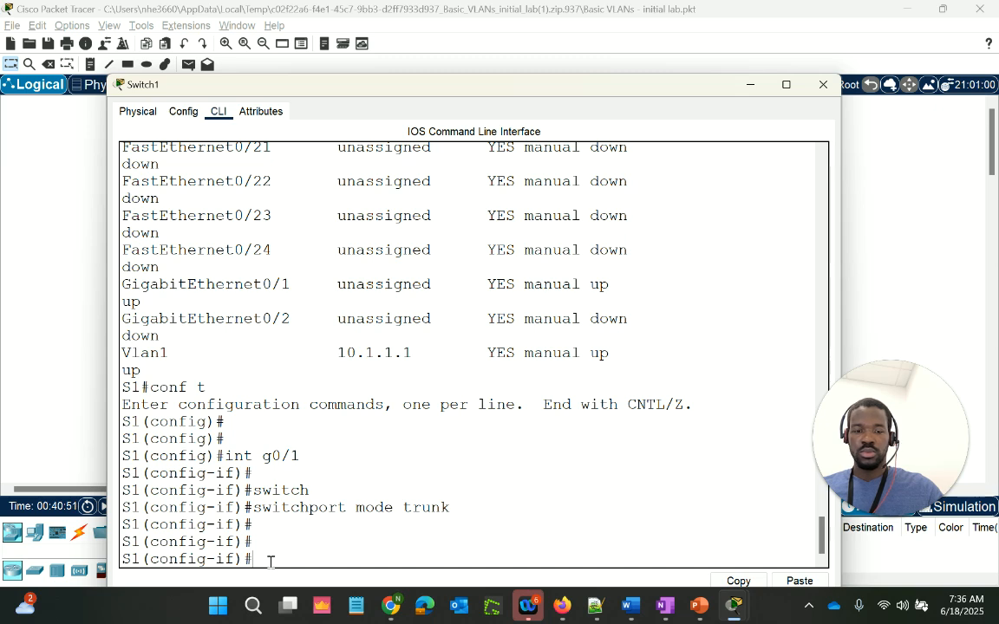
Step: Enable S1's g0/1 interface with no shut and end configuration mode
text(no shu)
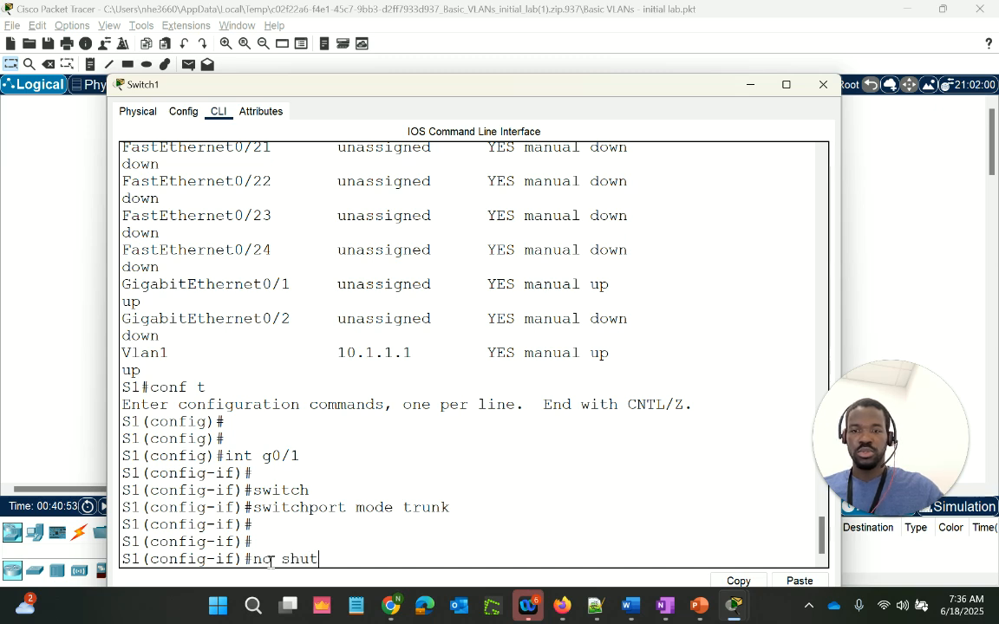
text(t)
key(Return)
key(Return)
key(Return)
key(Return)
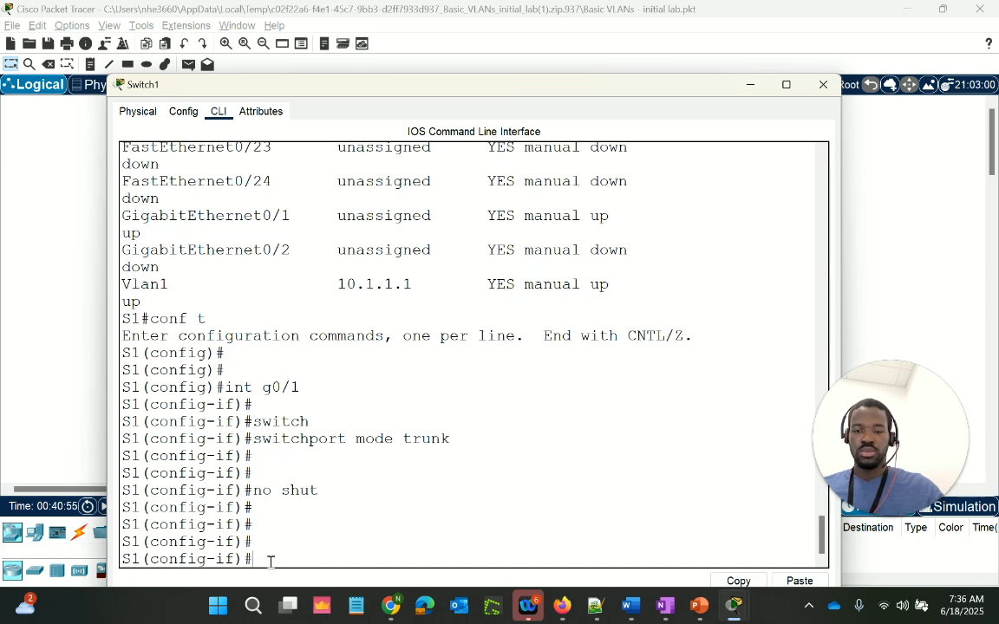
text(end)
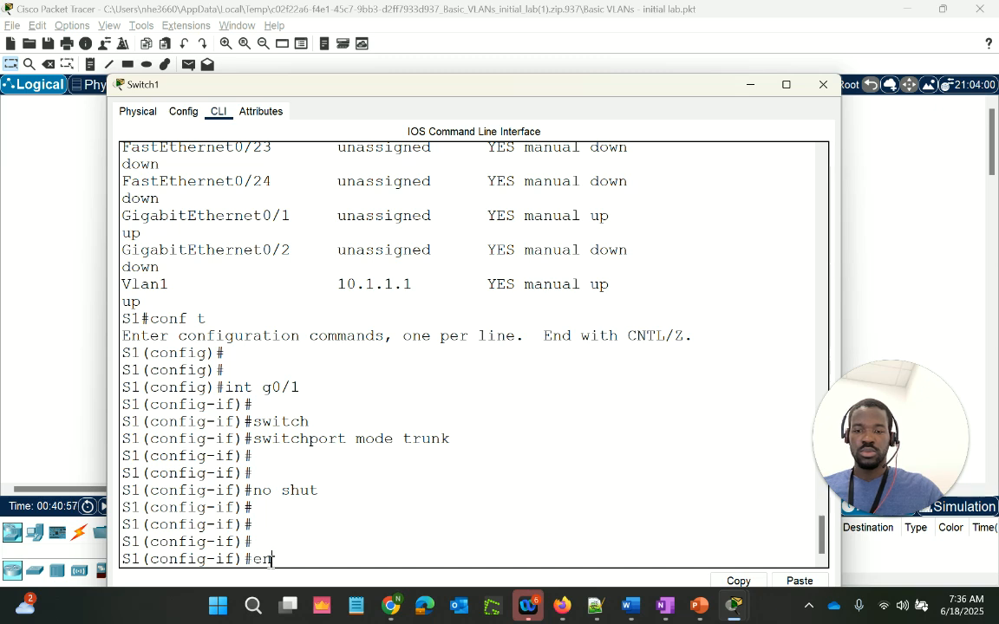
key(Return)
key(Return)
key(Return)
key(Return)
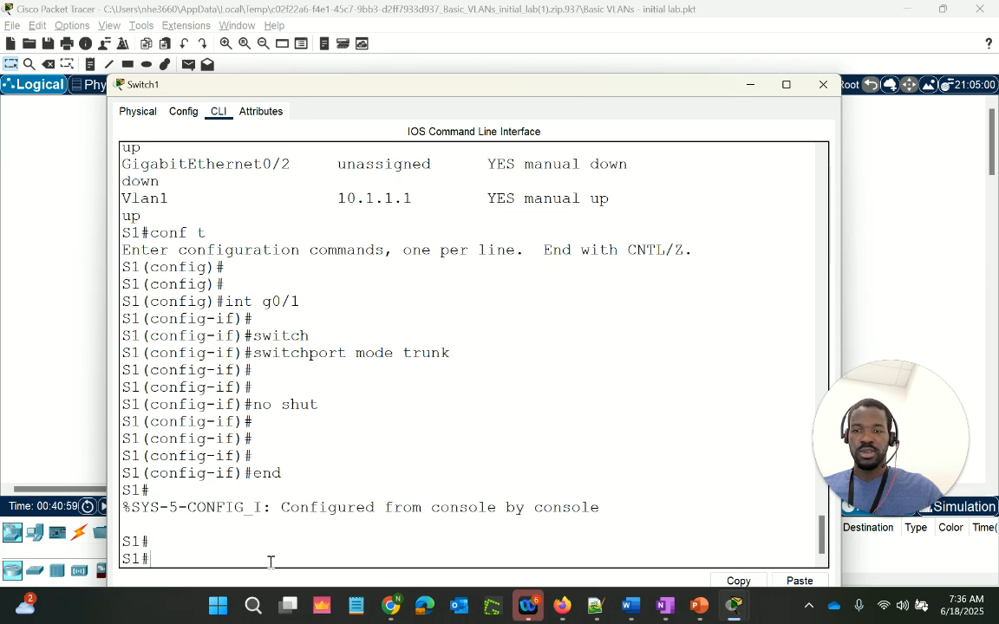
Step: Run sh int g0/1 switchport on S1 and check the administrative mode, operational mode, trunking encapsulation and native VLAN lines
text(sh int g0)
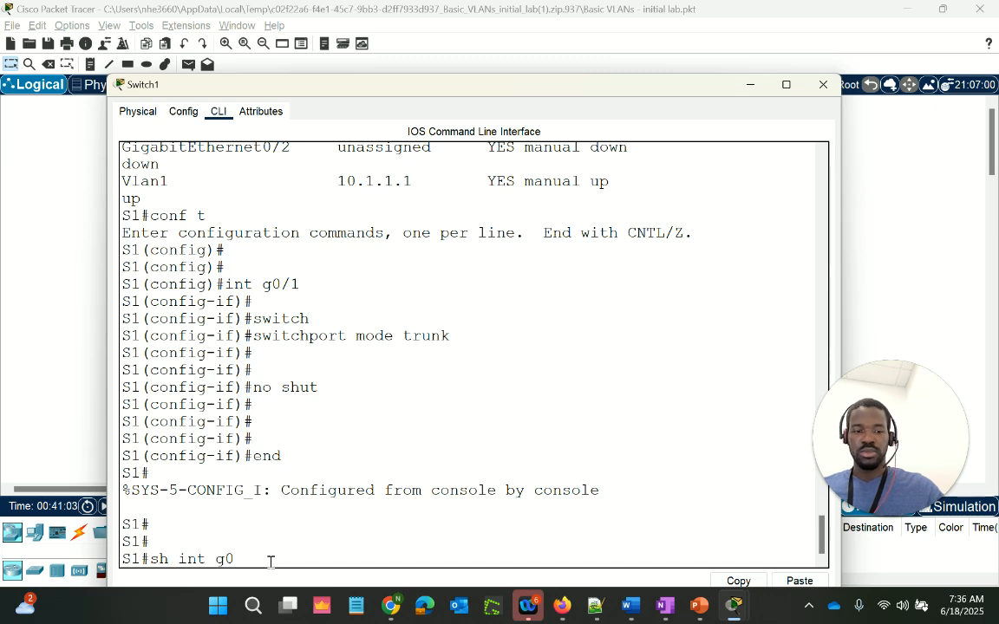
text(/1 s)
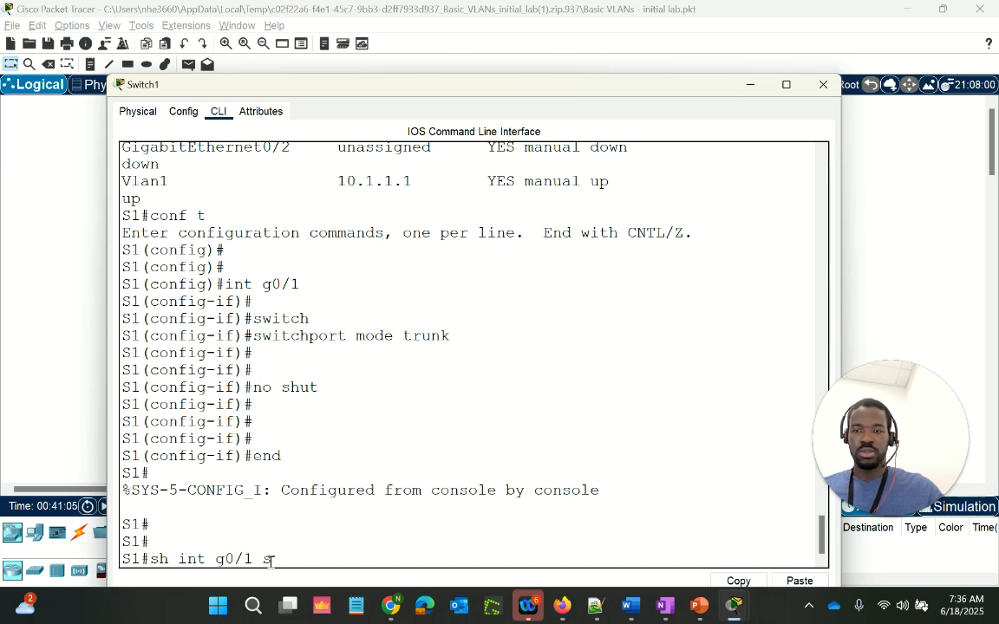
text(witchpor)
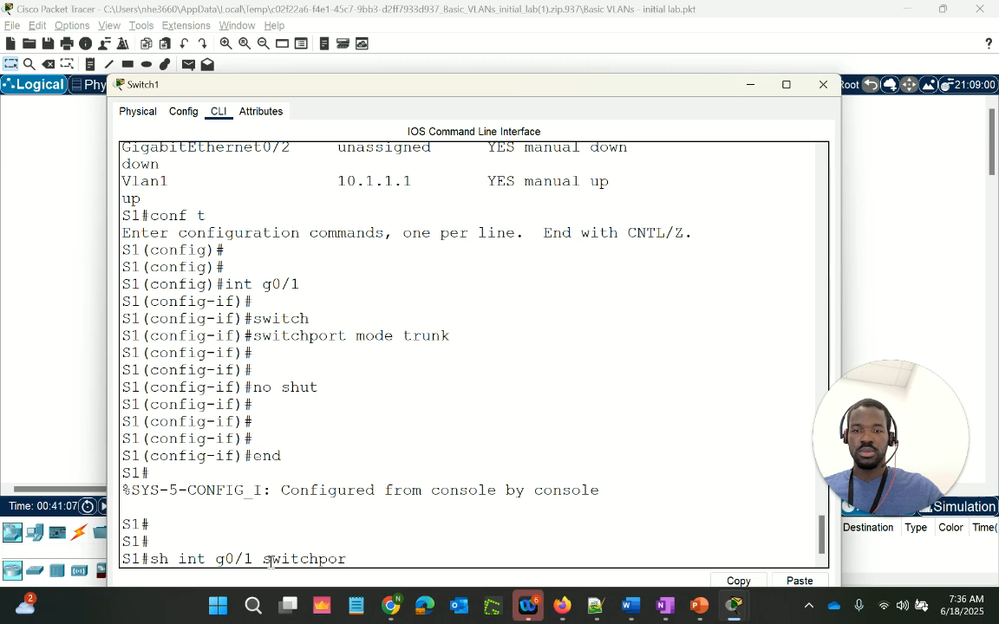
text(t)
key(Return)
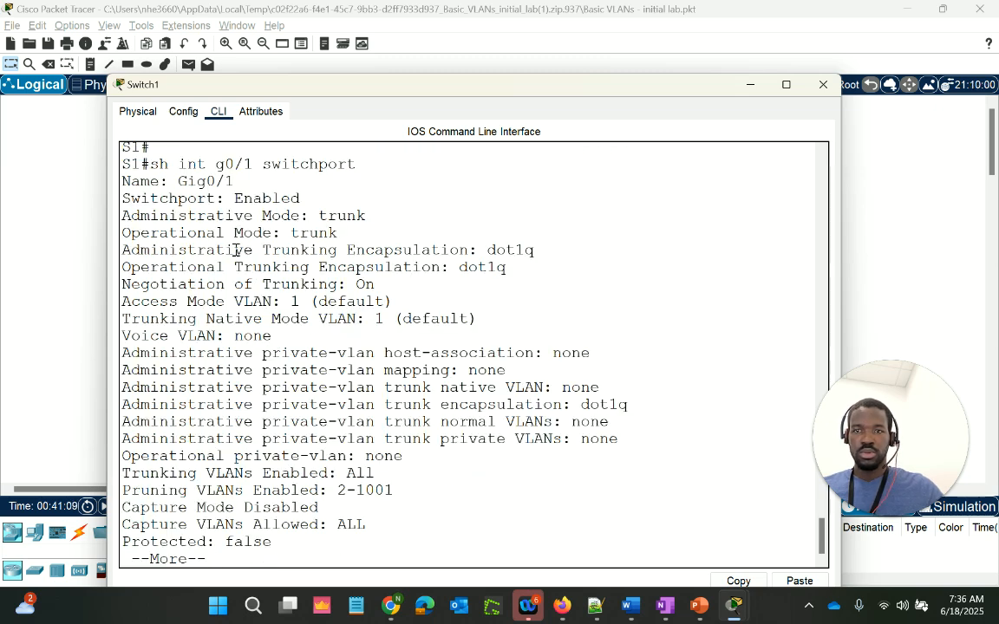
drag(236, 182, 177, 184)
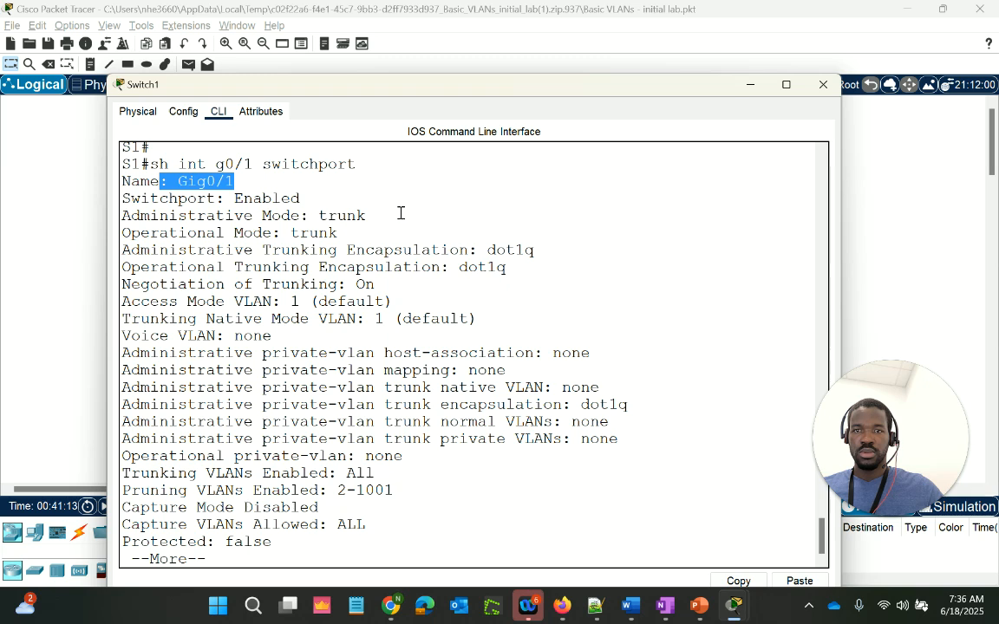
drag(366, 216, 295, 216)
drag(354, 232, 280, 215)
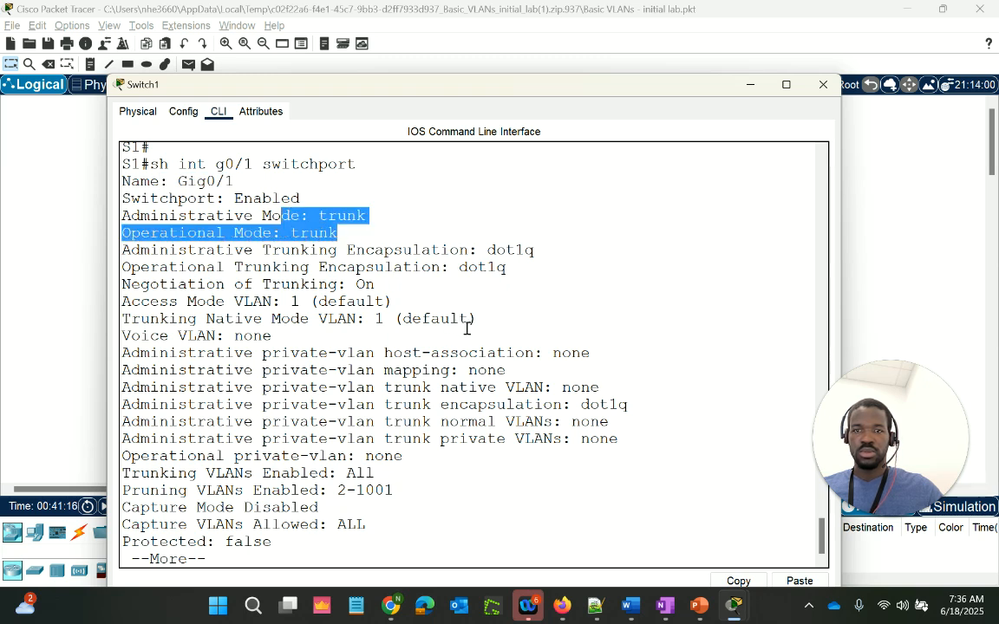
drag(524, 325, 264, 218)
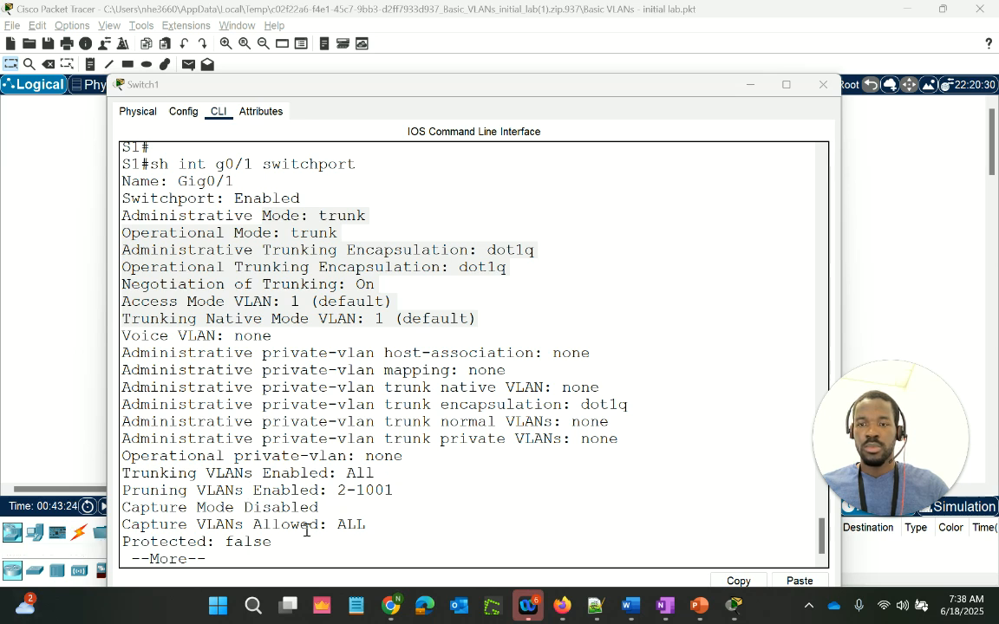
Step: Display the rest of the g0/1 switchport output and recheck the interface name at its beginning
click(331, 562)
key(space)
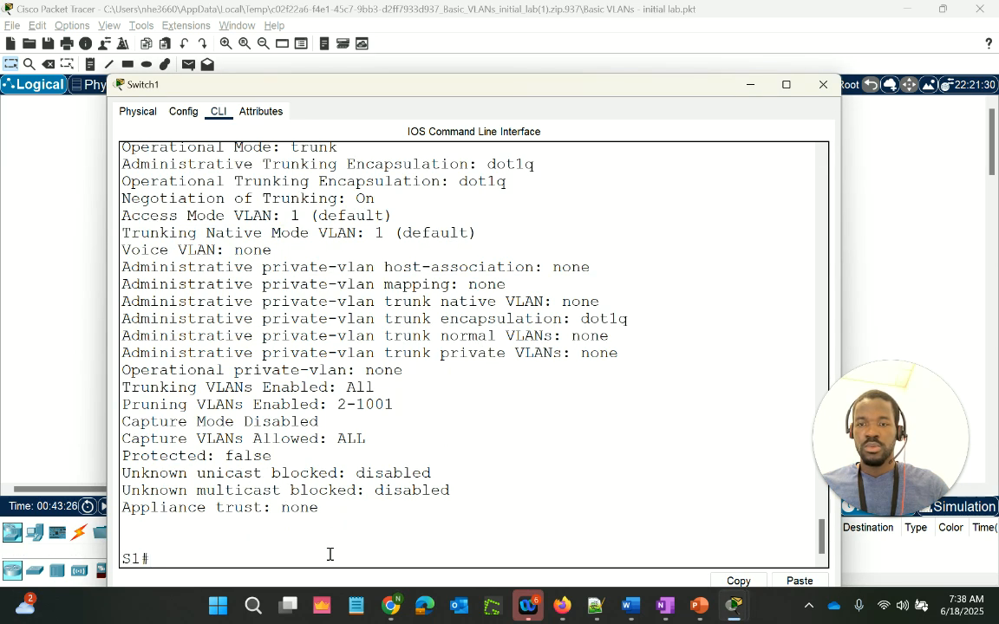
scroll(439, 261, up, 3)
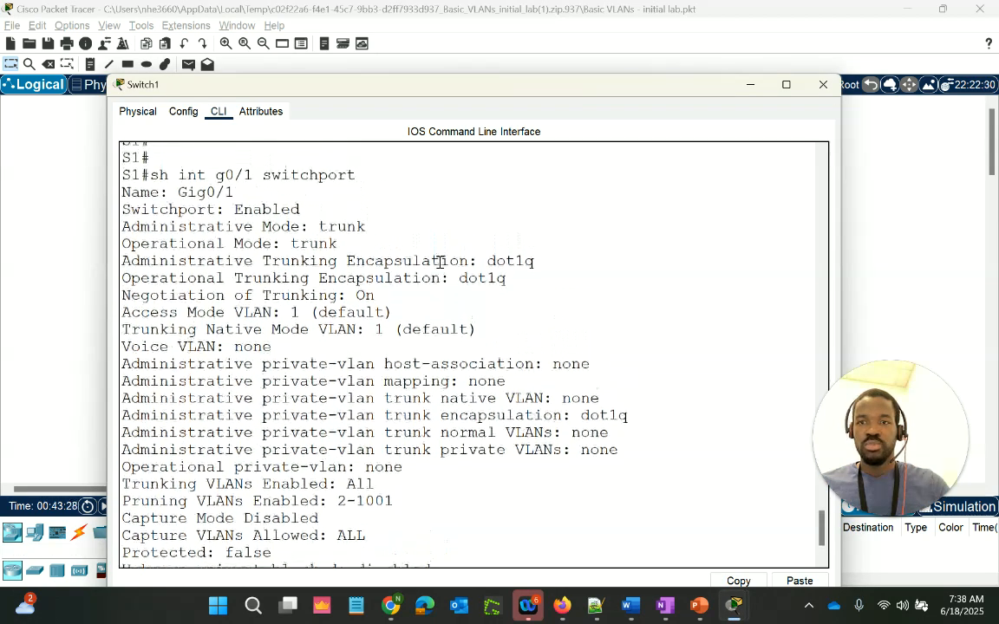
drag(235, 197, 176, 197)
Step: Uncover the topology and lab instructions to compare Switch1's uplink and access port with the tasks, and return to the S1 prompt
drag(210, 88, 361, 345)
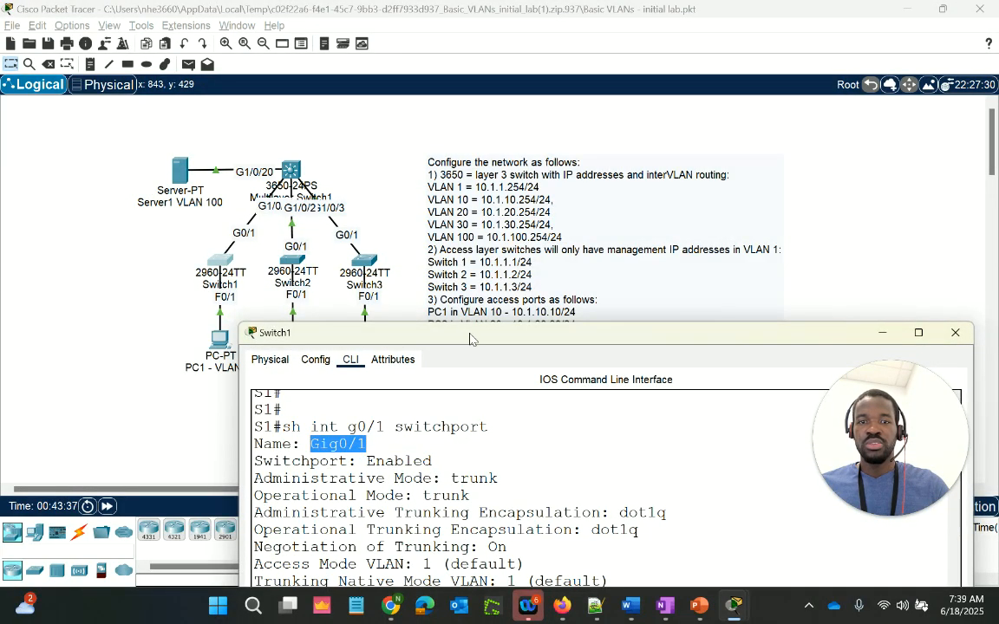
drag(471, 338, 429, 388)
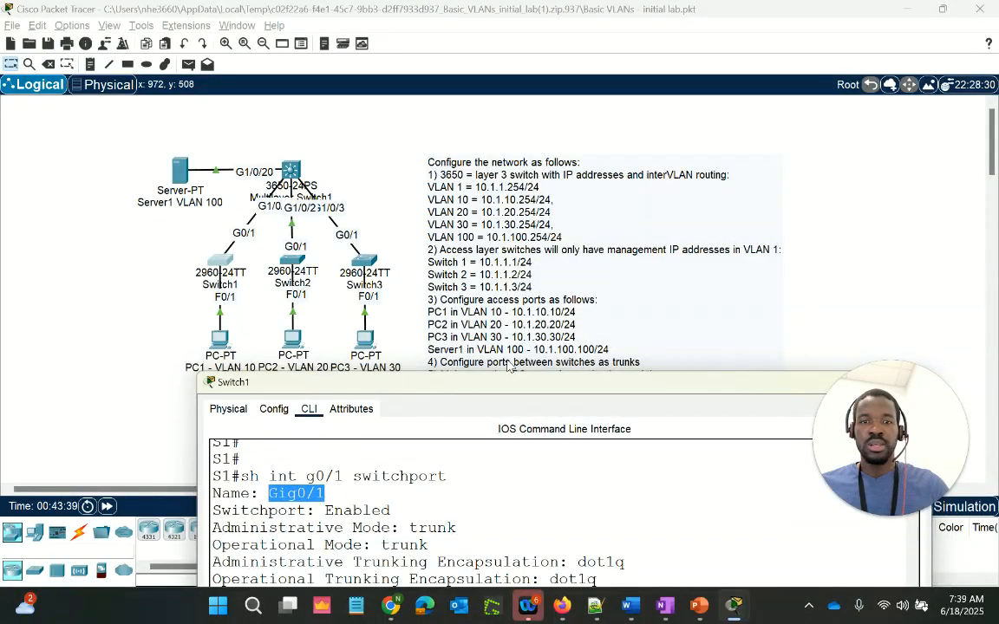
drag(517, 390, 517, 431)
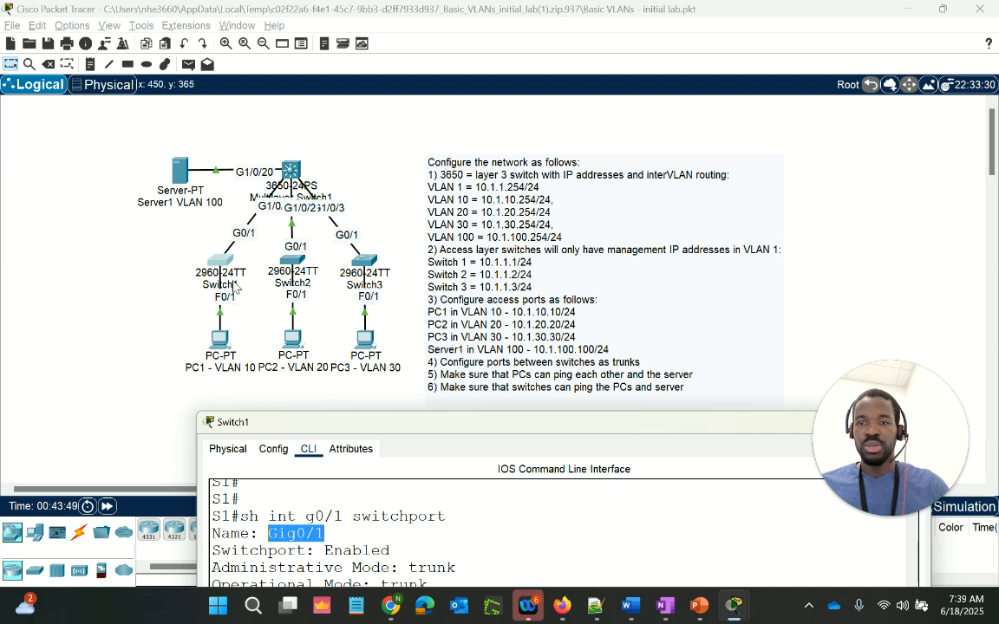
drag(344, 417, 280, 69)
click(403, 371)
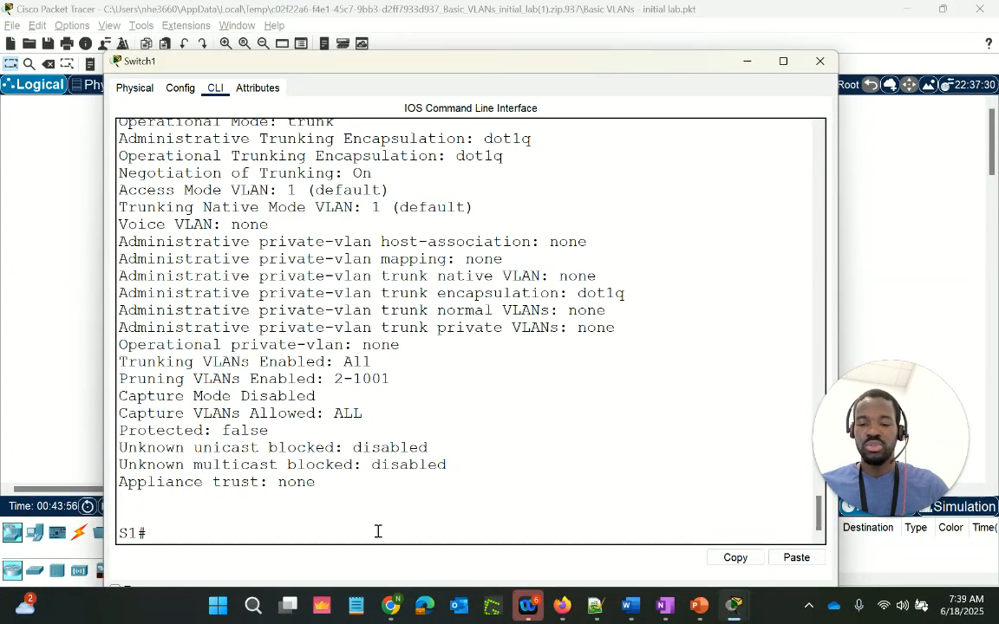
Step: Show the VTP status of switch S1 with sh vtp status
text(sh vtp status)
key(Return)
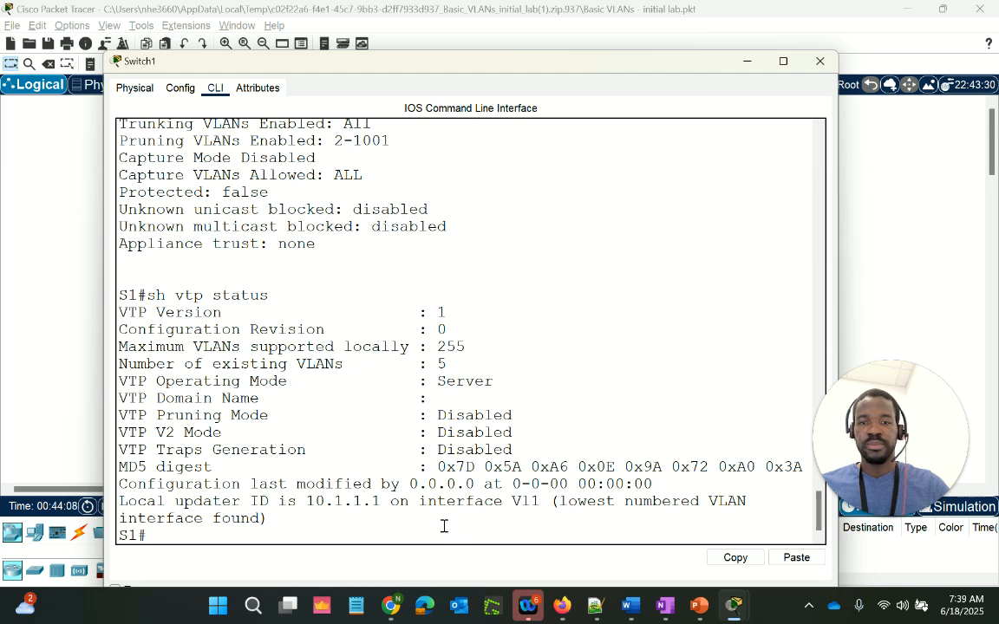
key(Return)
key(Return)
key(Return)
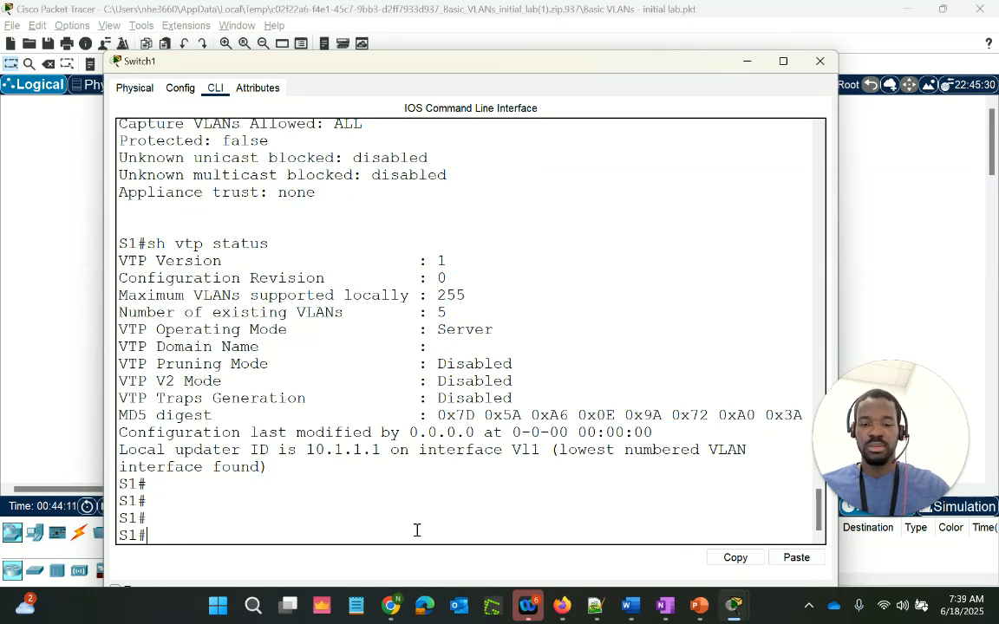
Step: Enter global configuration mode on switch S1 with conf t
text(cont)
key(BackSpace)
key(BackSpace)
text(f)
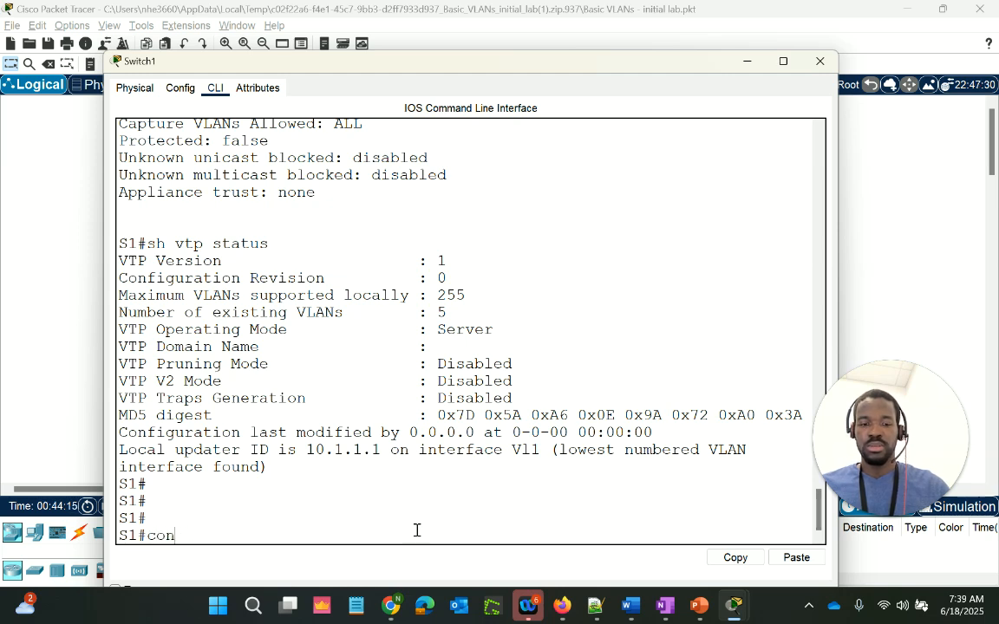
text(f t)
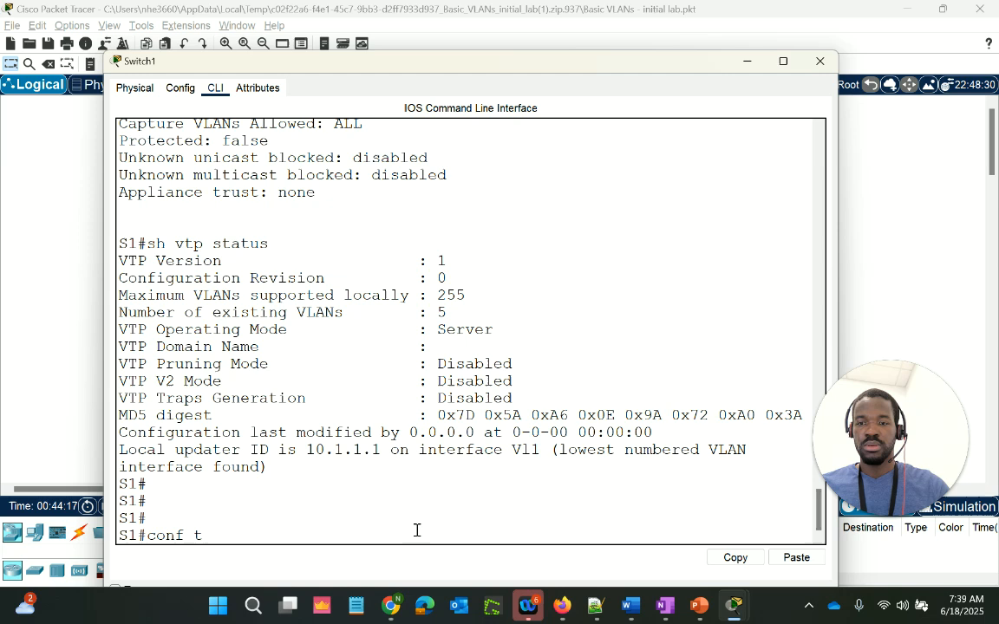
key(Return)
key(Return)
key(Return)
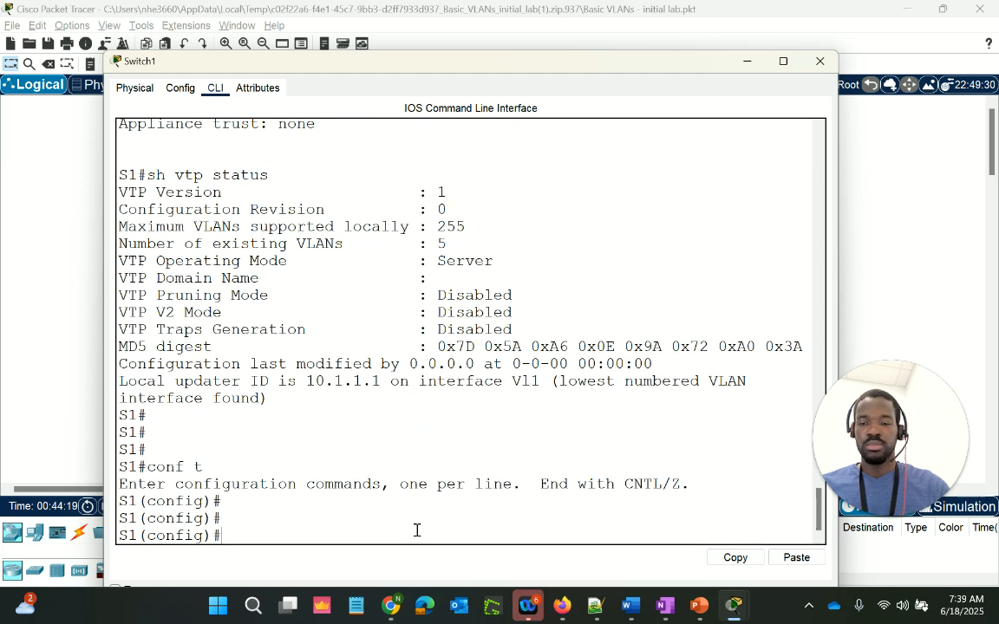
Step: List the available vtp options on S1 and set its VTP mode to client
text(vtp )
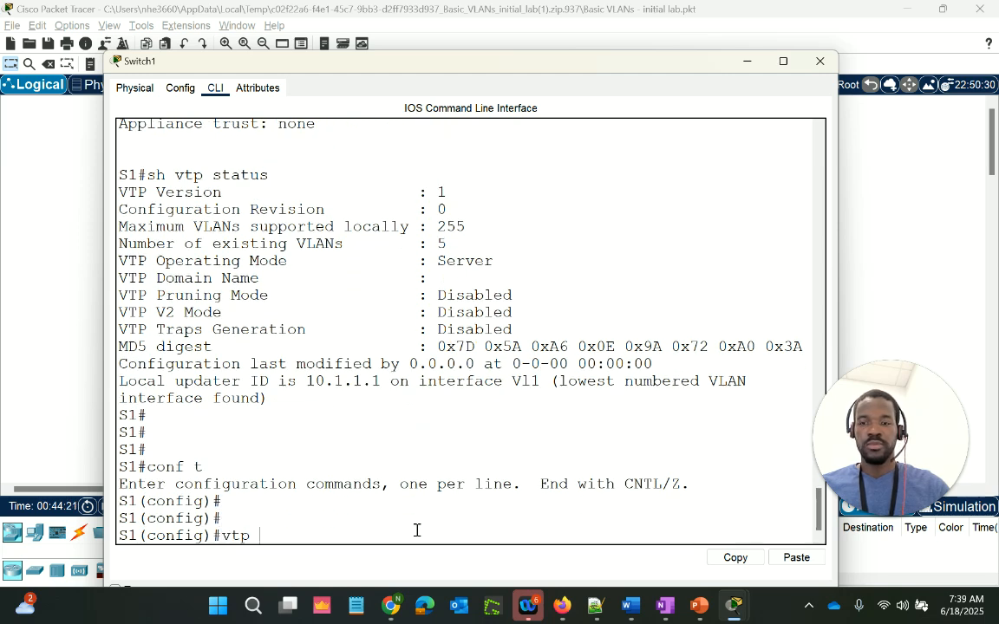
text(?)
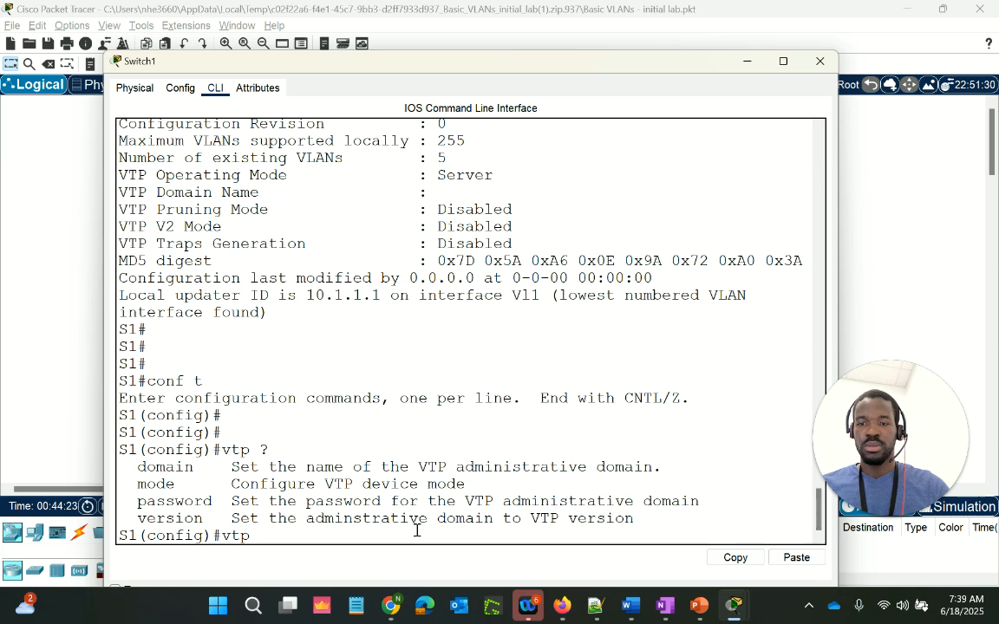
text(mode)
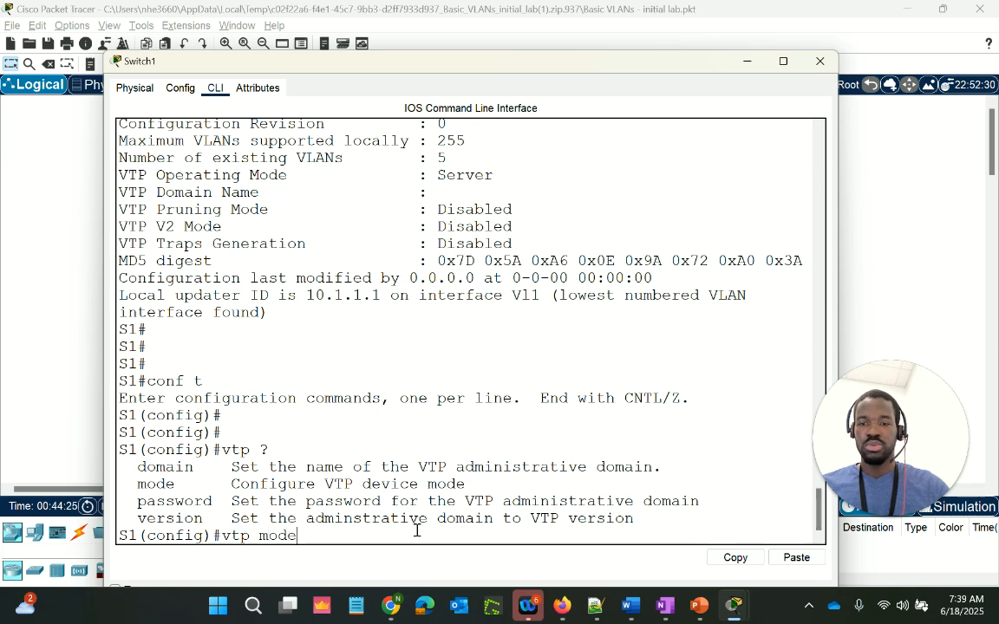
text( client)
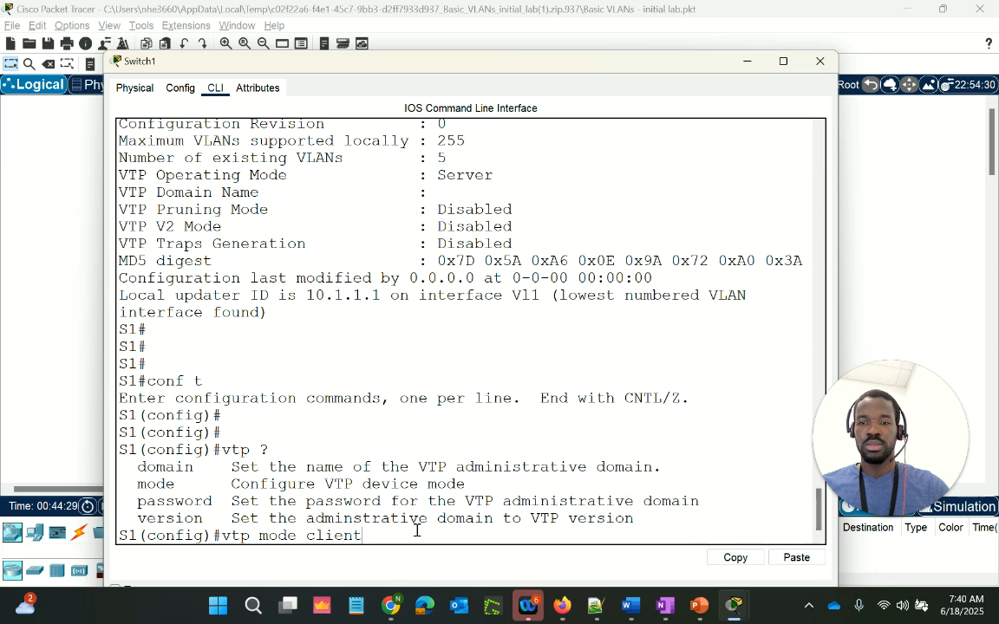
key(Return)
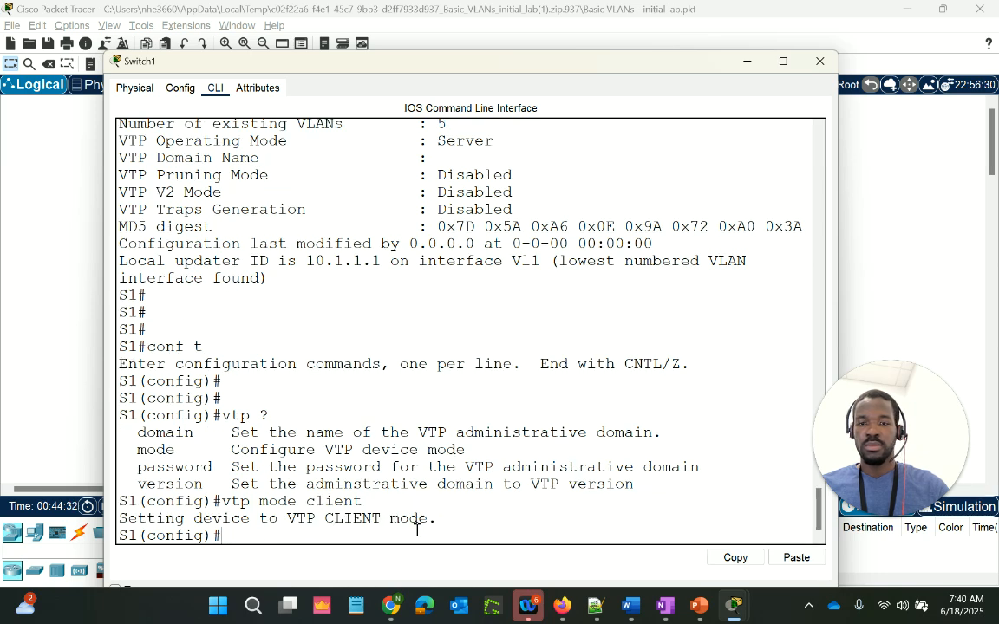
key(Return)
key(Return)
key(Return)
Step: Show S1's VTP status from configuration mode and highlight the domain name and number of existing VLANs lines
text(do)
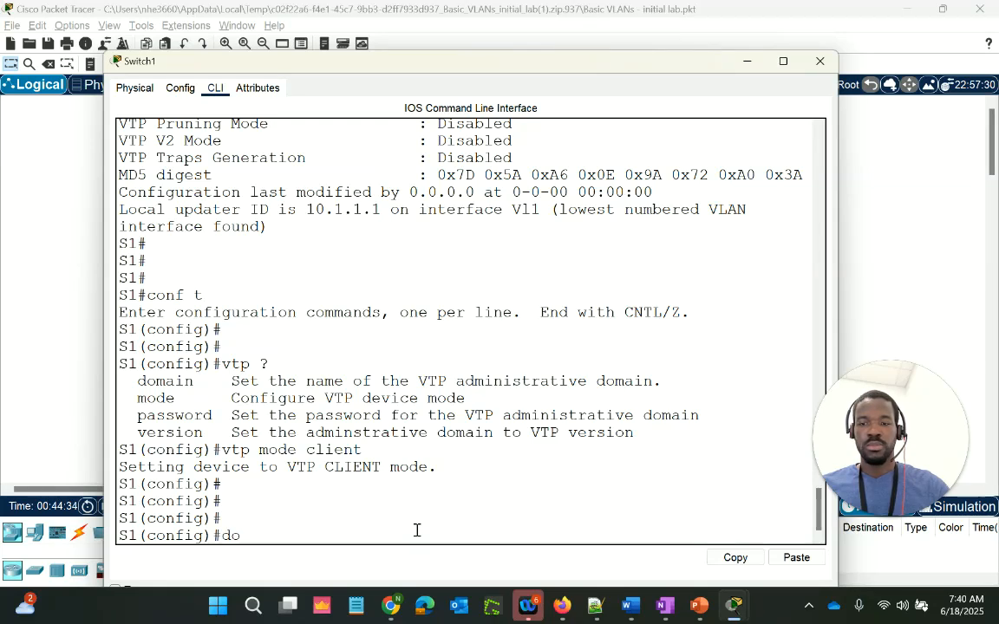
text( sh vtp status)
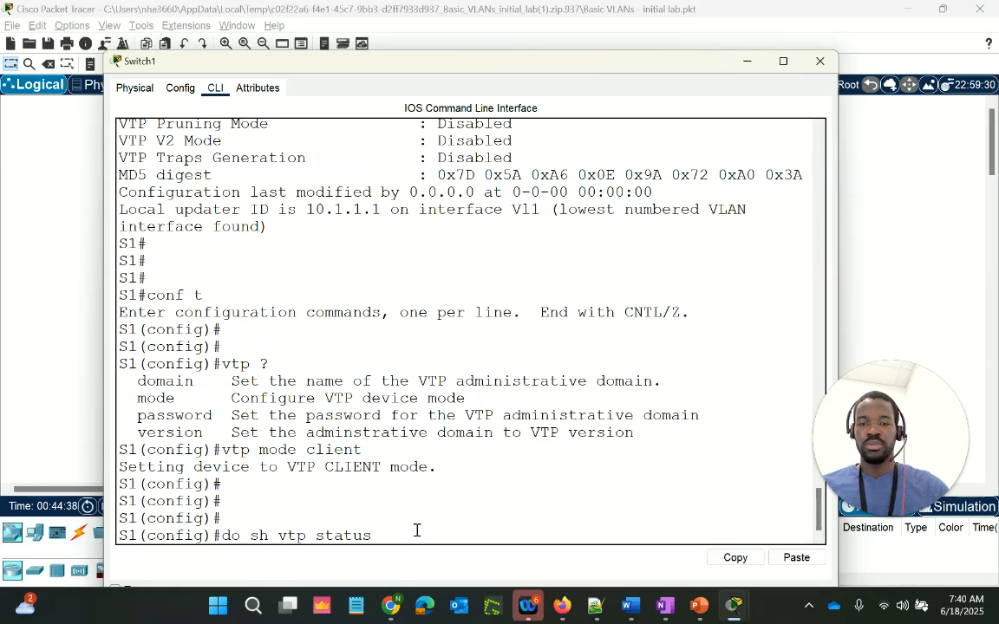
key(Return)
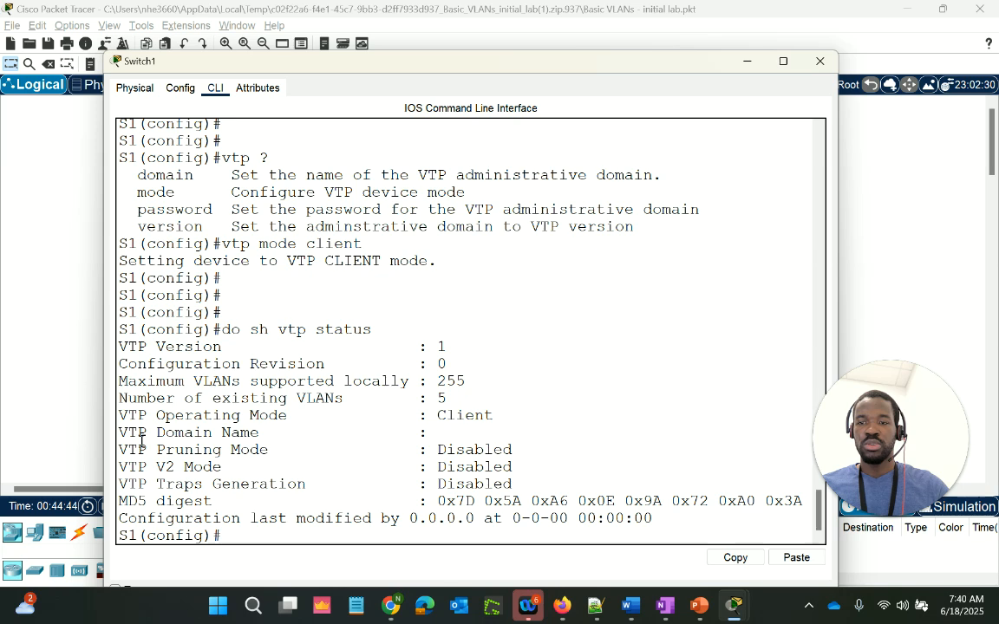
drag(119, 435, 535, 430)
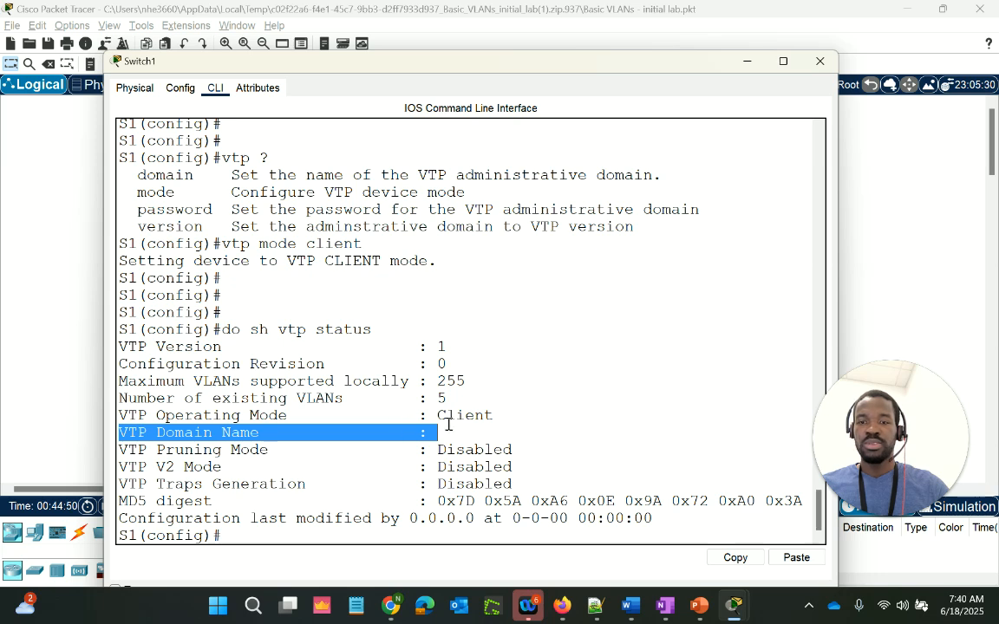
drag(446, 398, 119, 398)
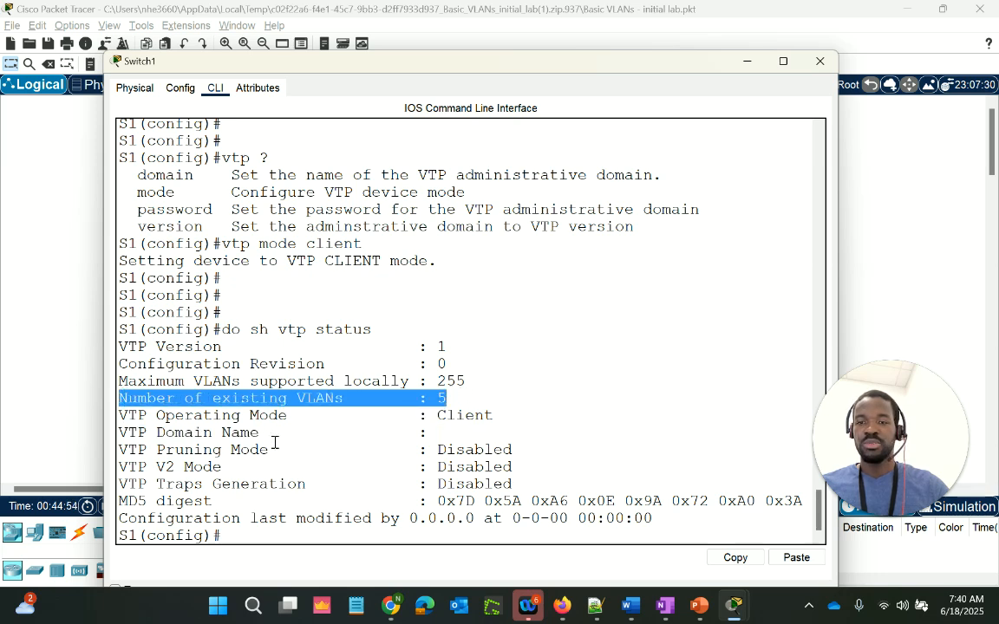
Step: Open the command line of Multilayer Switch1 from the topology and enter privileged EXEC mode
click(57, 317)
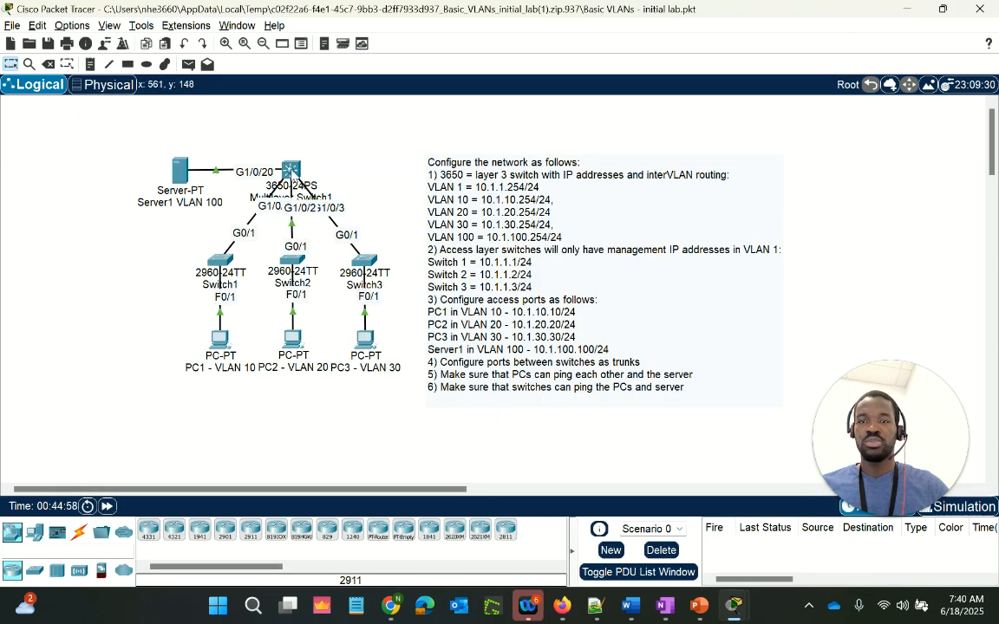
click(264, 160)
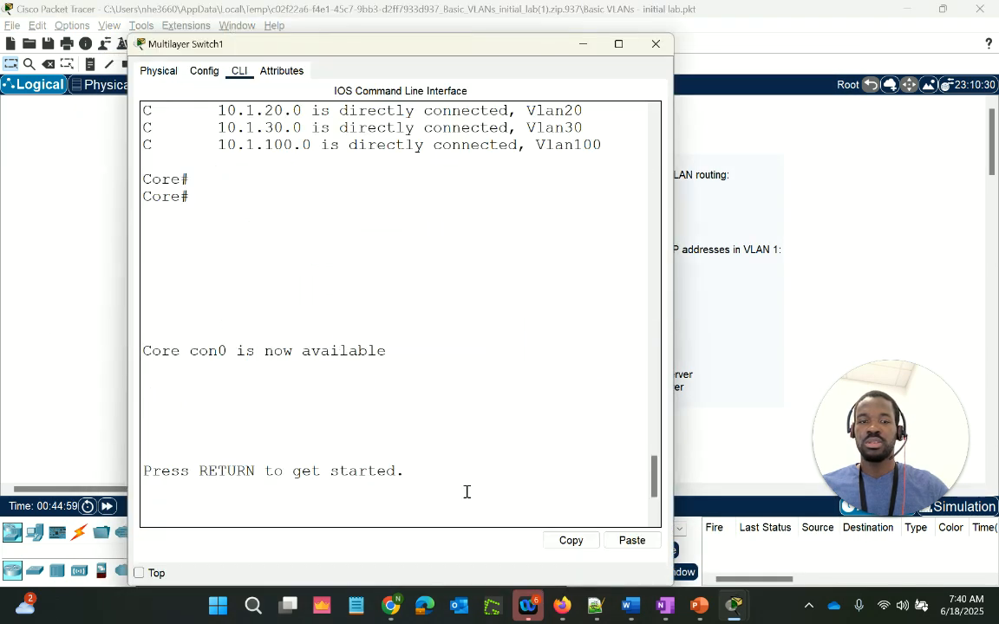
scroll(465, 490, down, 3)
key(Return)
key(Return)
key(Return)
key(Return)
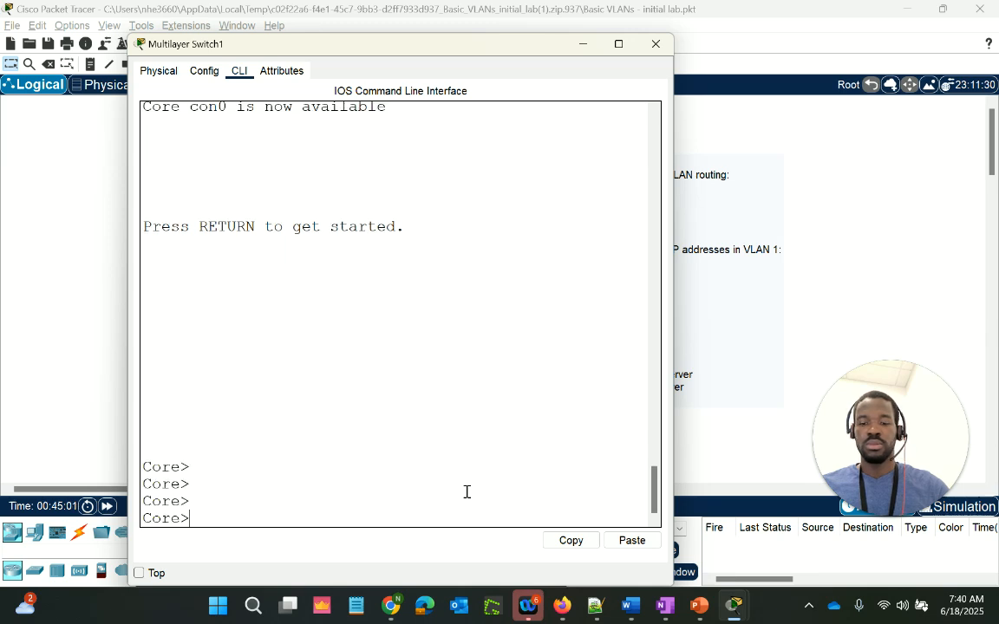
text(en)
key(Return)
key(Return)
key(Return)
Step: Show the Core switch's VTP status and highlight the existing VLANs, domain name and configuration revision lines
text(sh vtp statu)
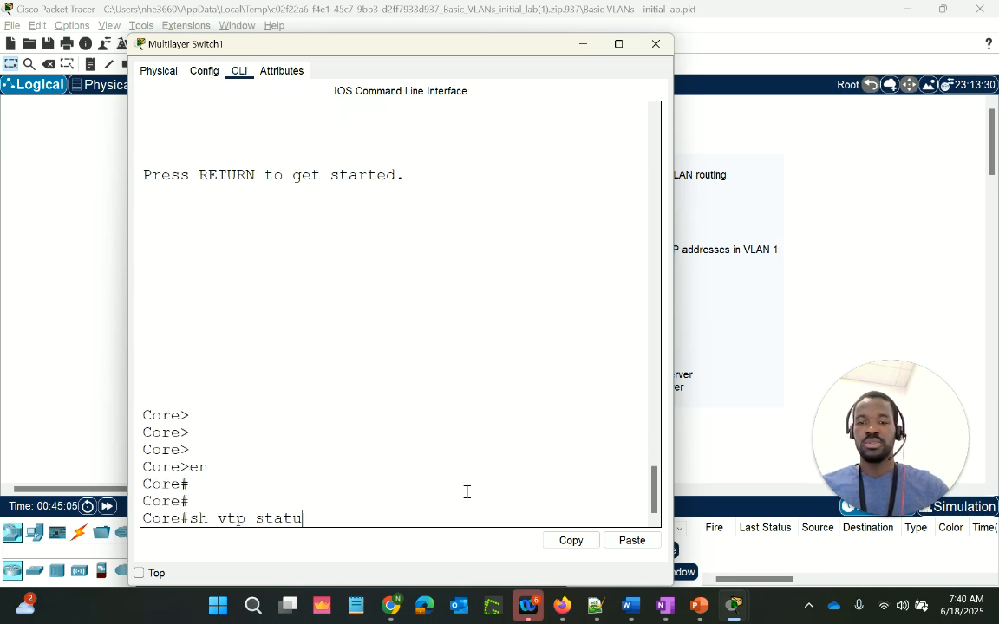
text(s)
key(Return)
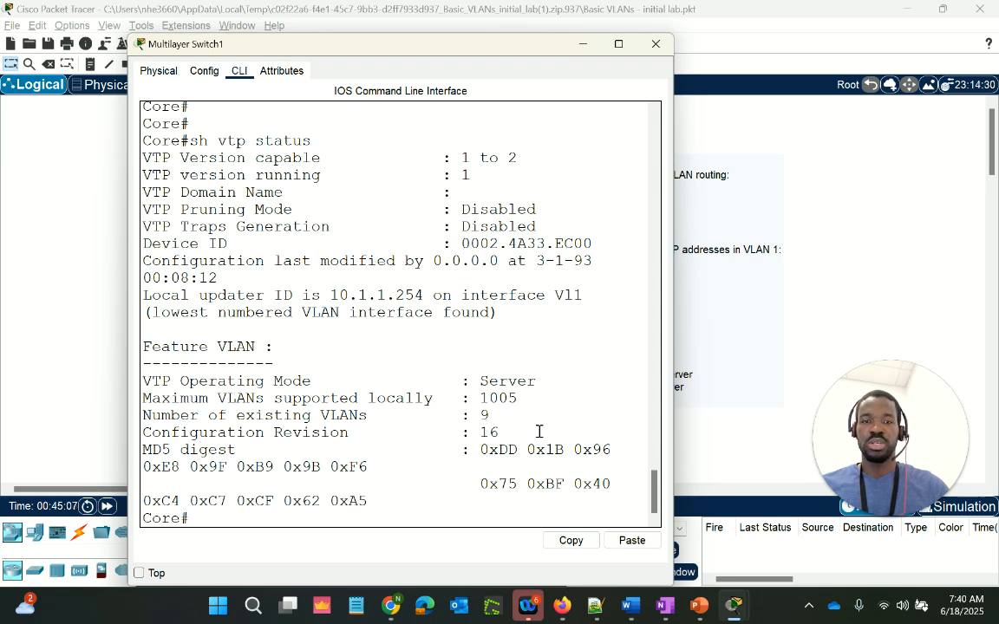
drag(489, 415, 162, 416)
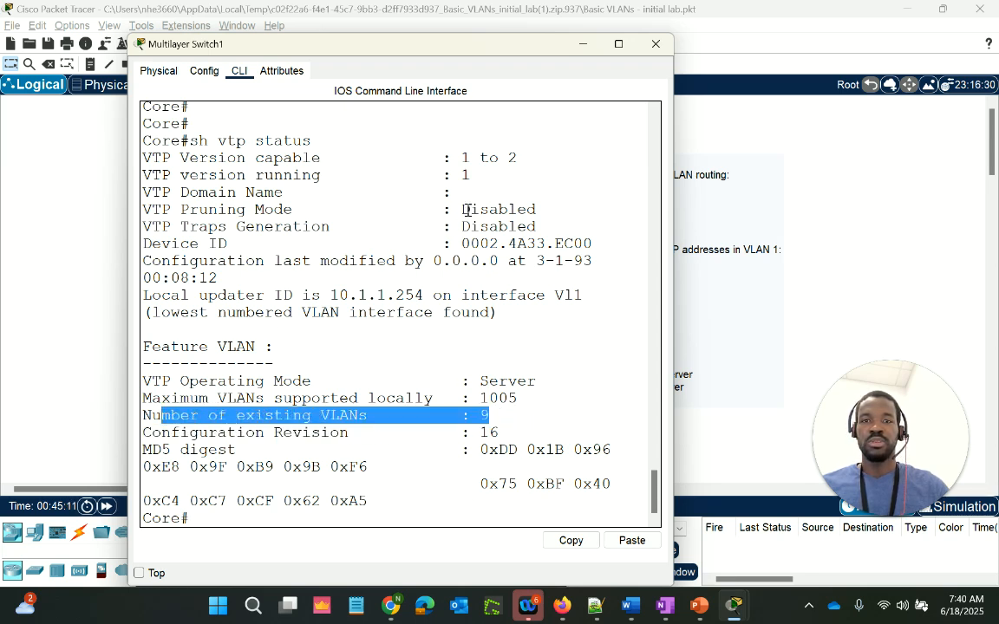
drag(460, 193, 142, 193)
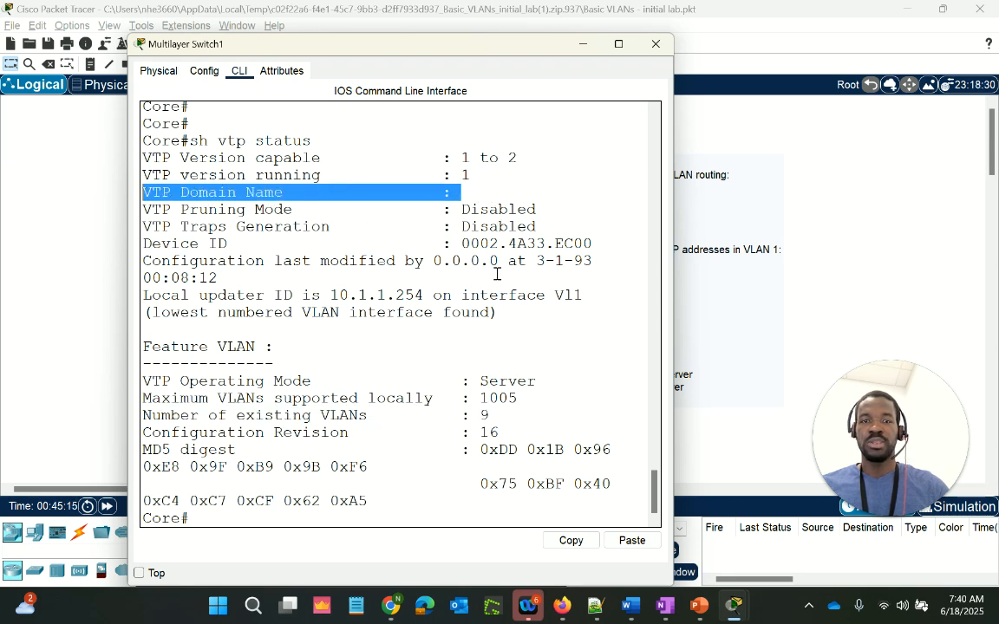
scroll(495, 290, up, 2)
scroll(520, 346, down, 2)
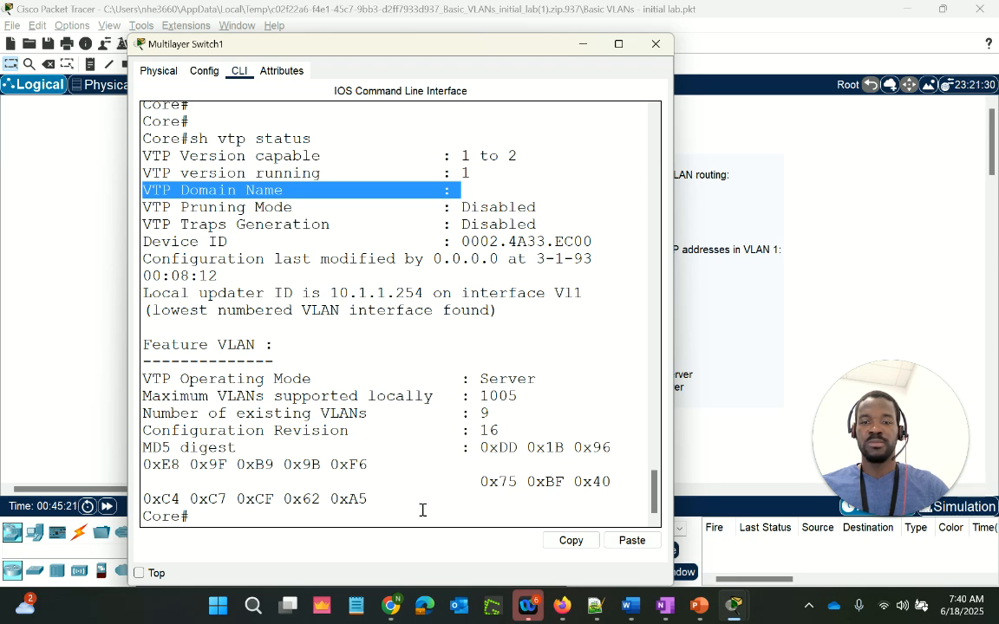
click(511, 432)
drag(511, 431, 238, 428)
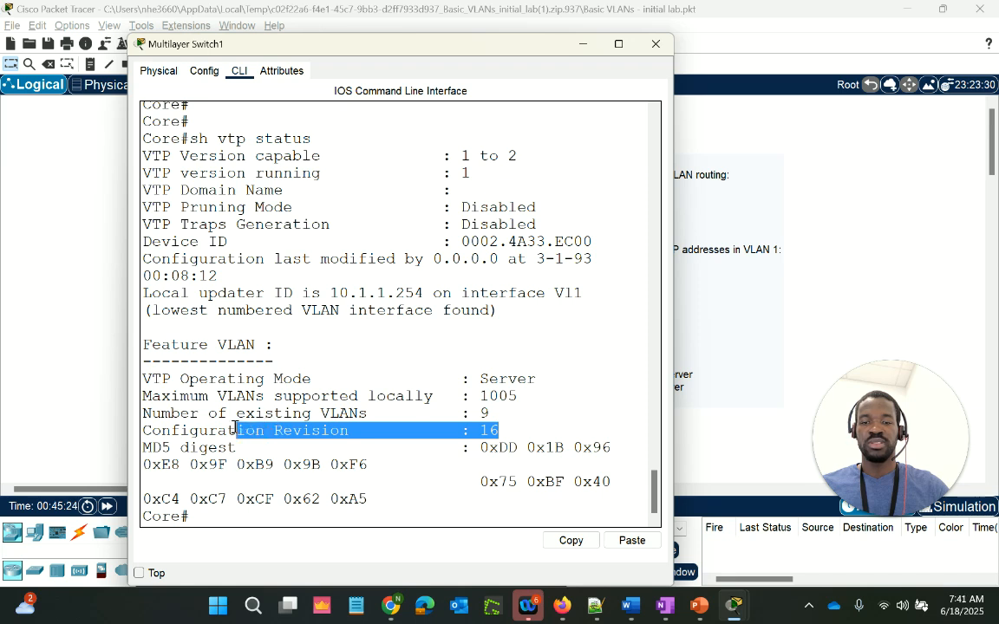
Step: Enter global configuration mode on the Core switch with conf t
click(308, 518)
key(Return)
key(Return)
key(Return)
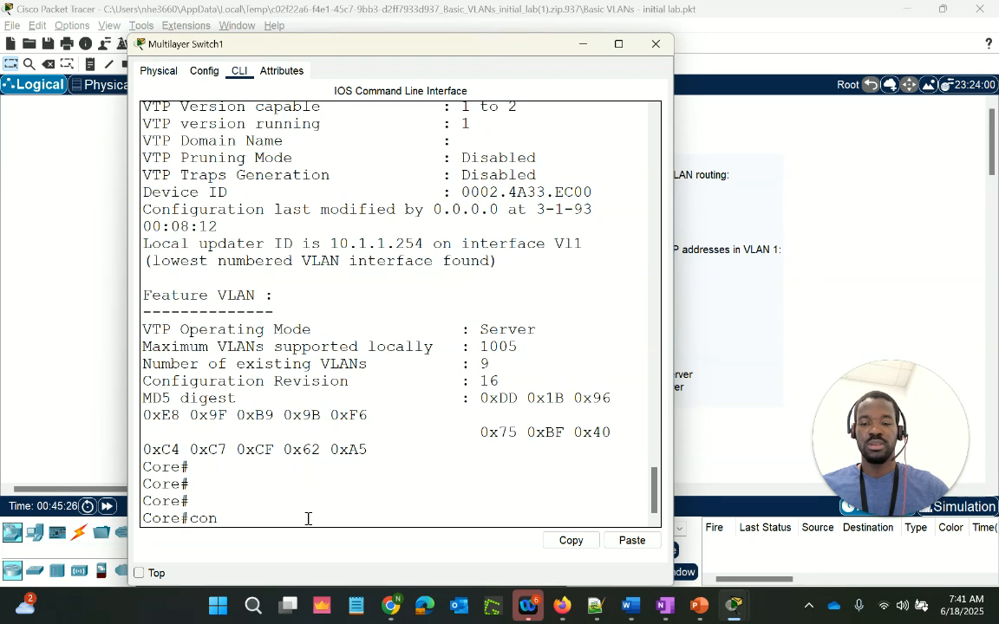
text(conf t)
key(Return)
key(Return)
key(Return)
Step: Look up the vtp and vtp domain options, and set the Core switch's VTP domain to the instructor's first name followed by "-ccna"
text(vtp )
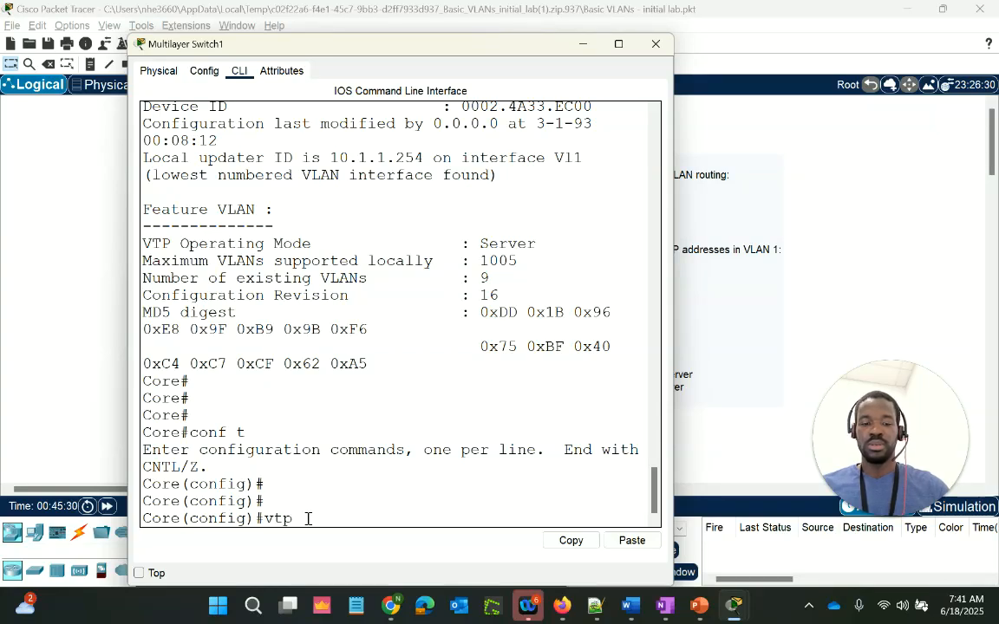
text(?)
text(dom)
text(ain)
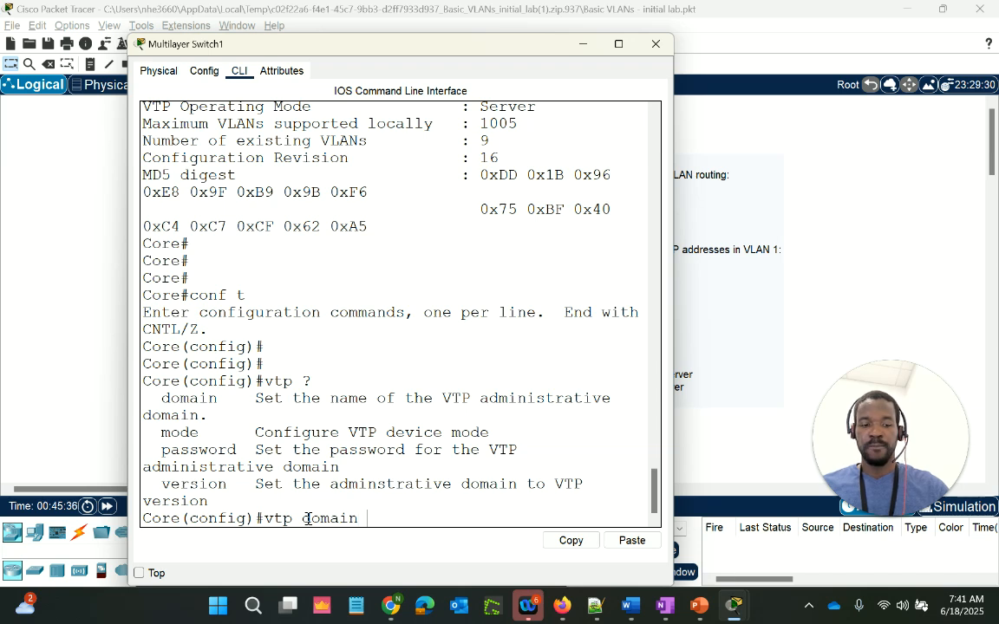
text( ?)
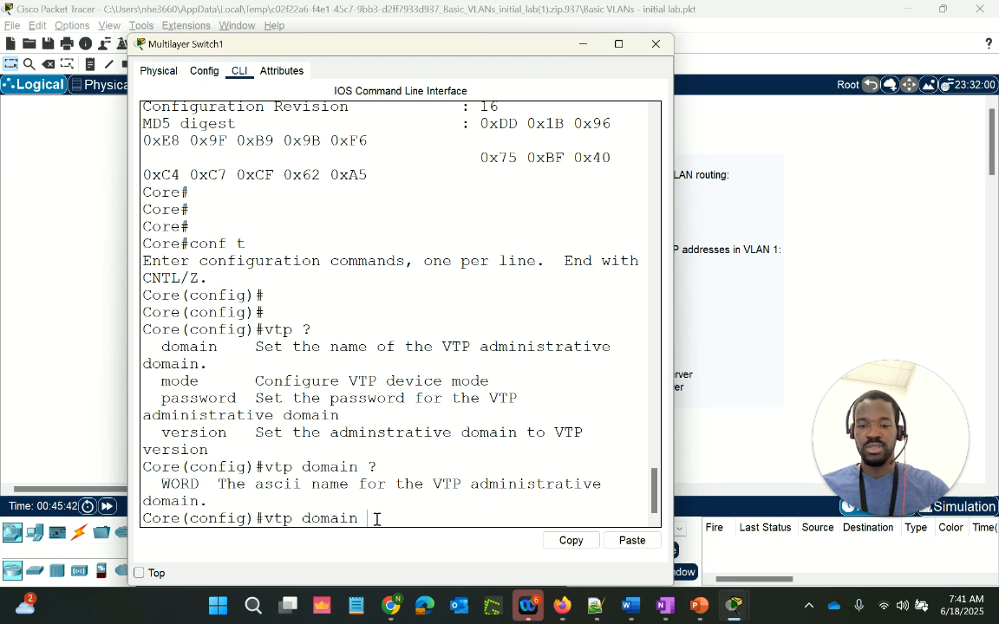
text(on-ccna)
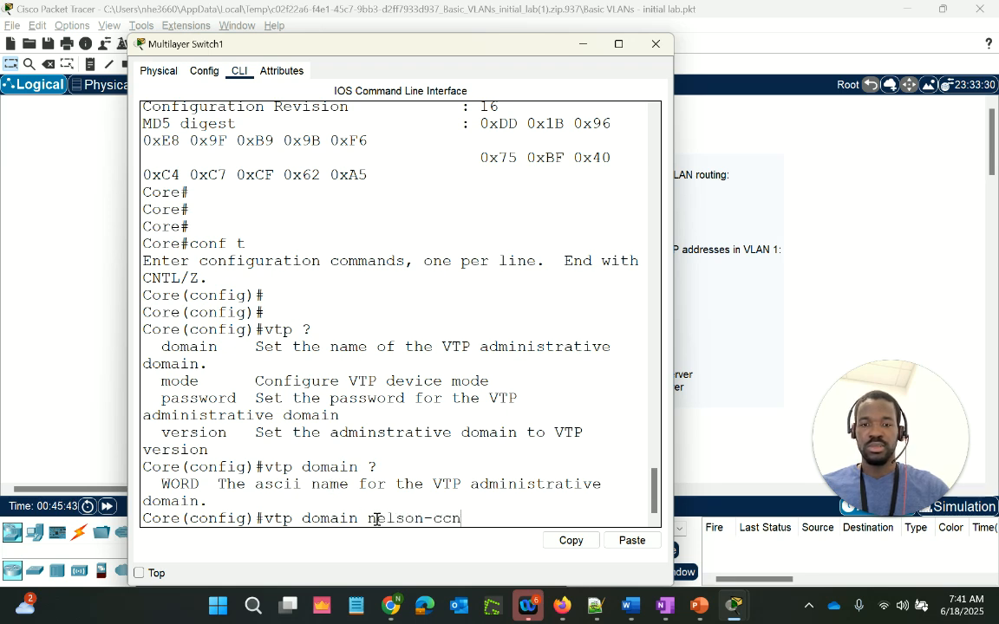
key(Return)
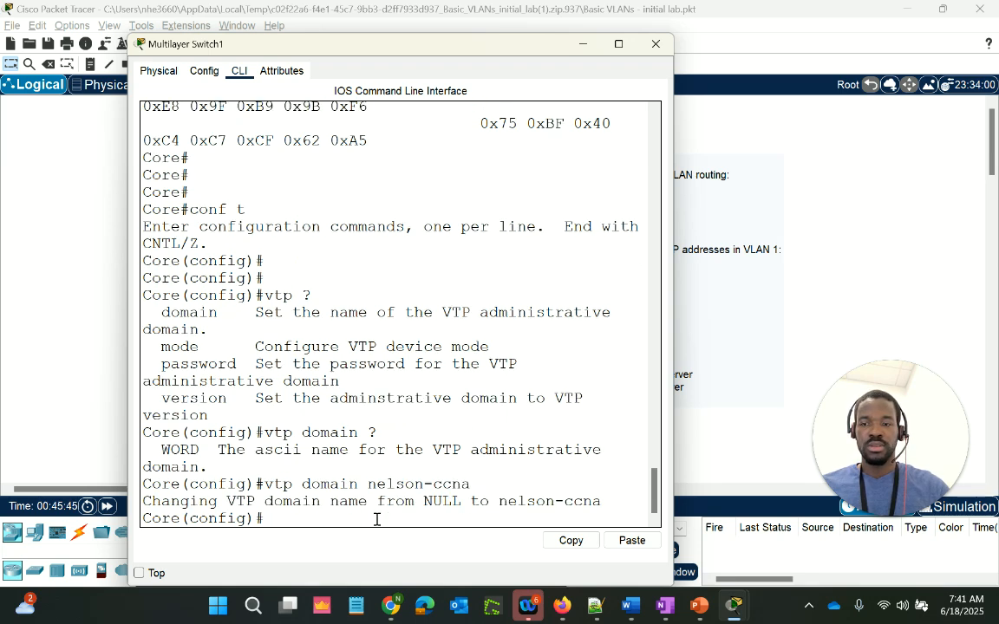
key(Return)
key(Return)
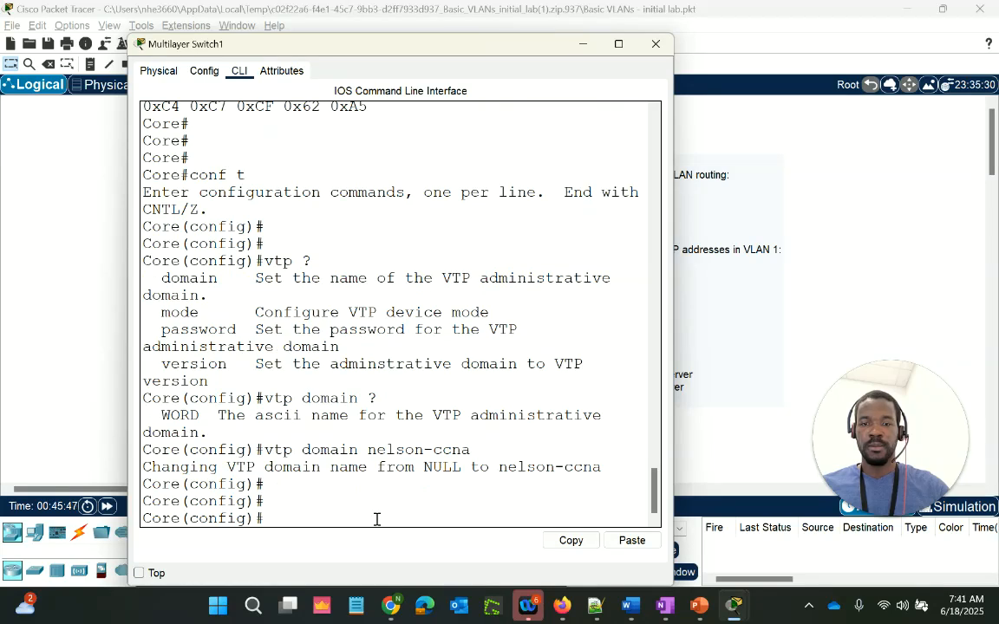
key(Return)
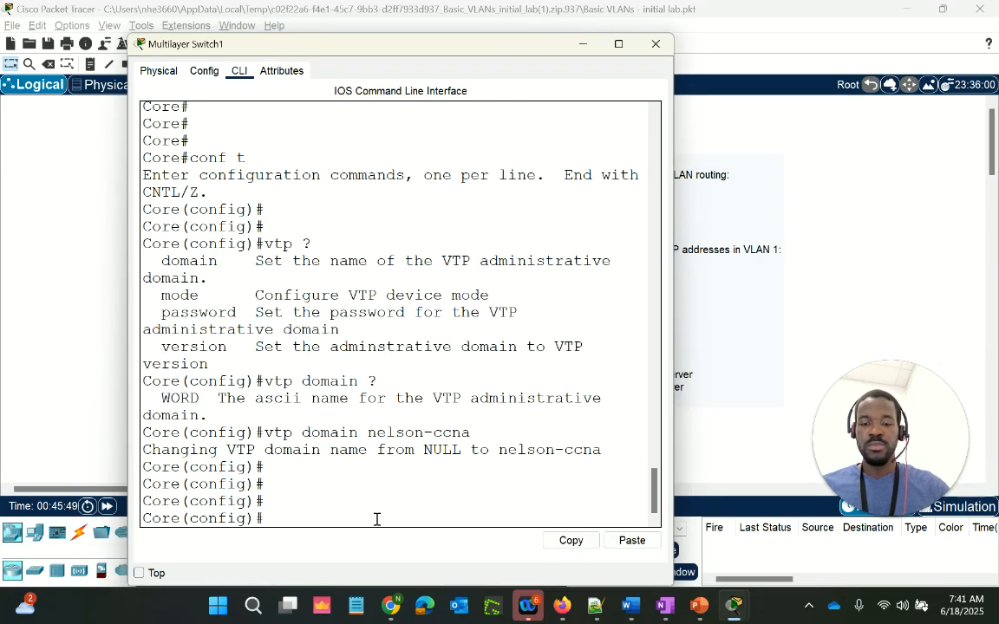
Step: Leave configuration mode on Core, show its VTP status again and highlight the configuration revision line
text(end)
key(Return)
text(sh vtp status)
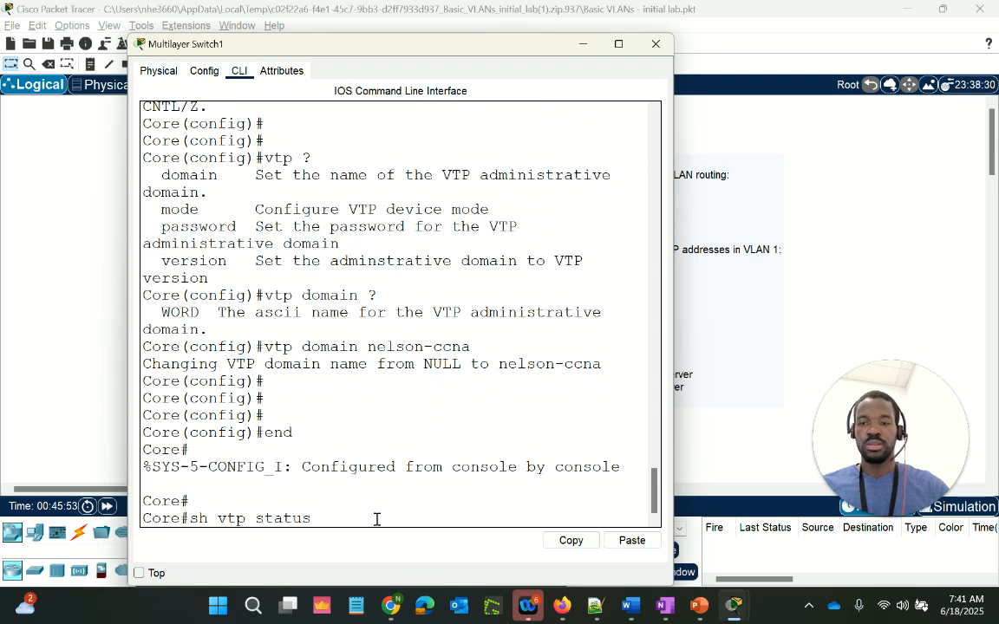
key(Return)
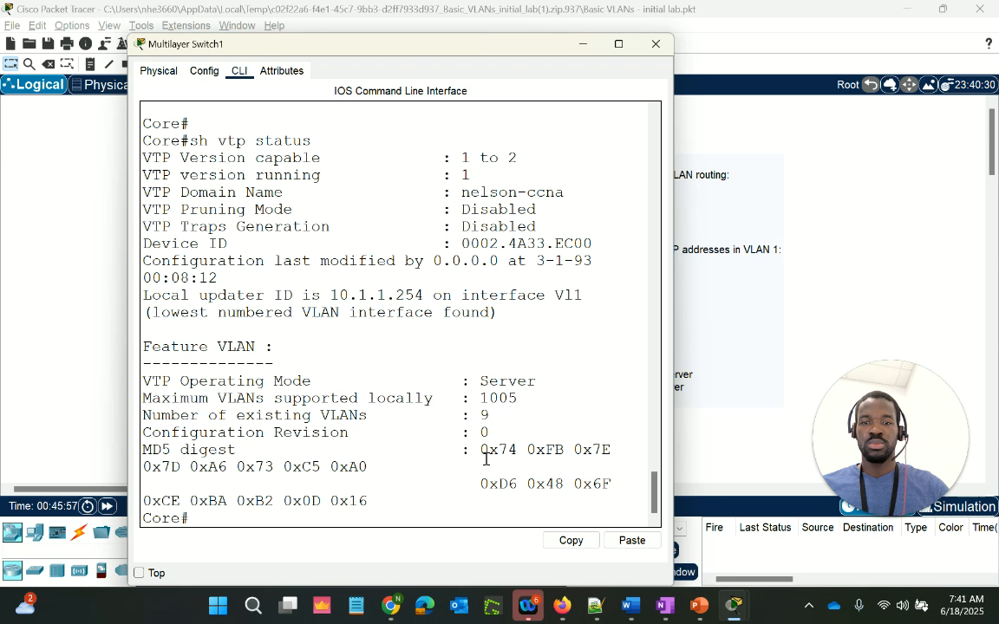
drag(489, 432, 143, 435)
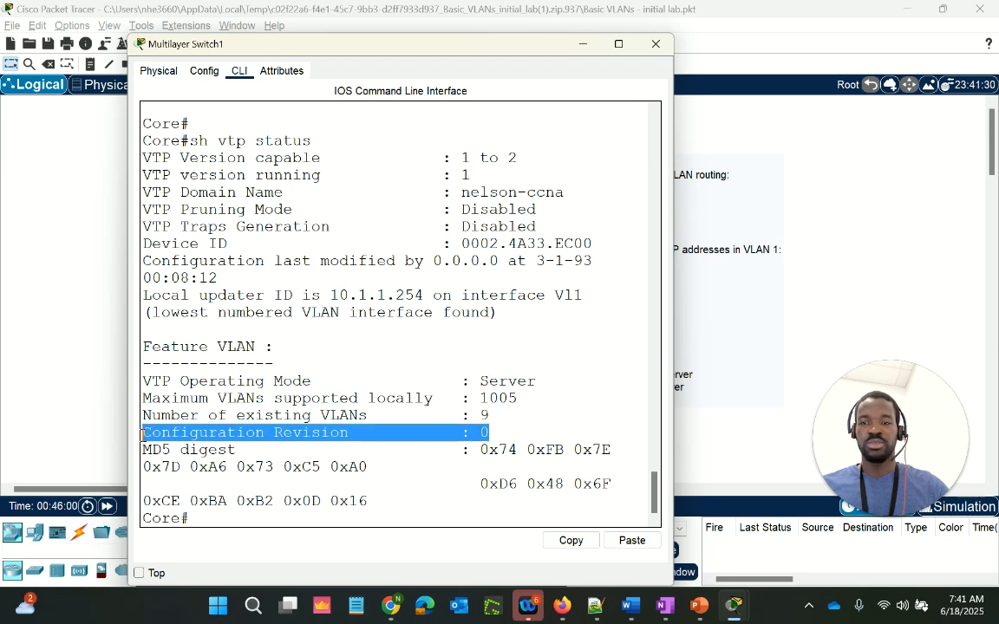
Step: Show Switch1's VTP status again and highlight the number of existing VLANs and the VTP domain name lines
click(90, 370)
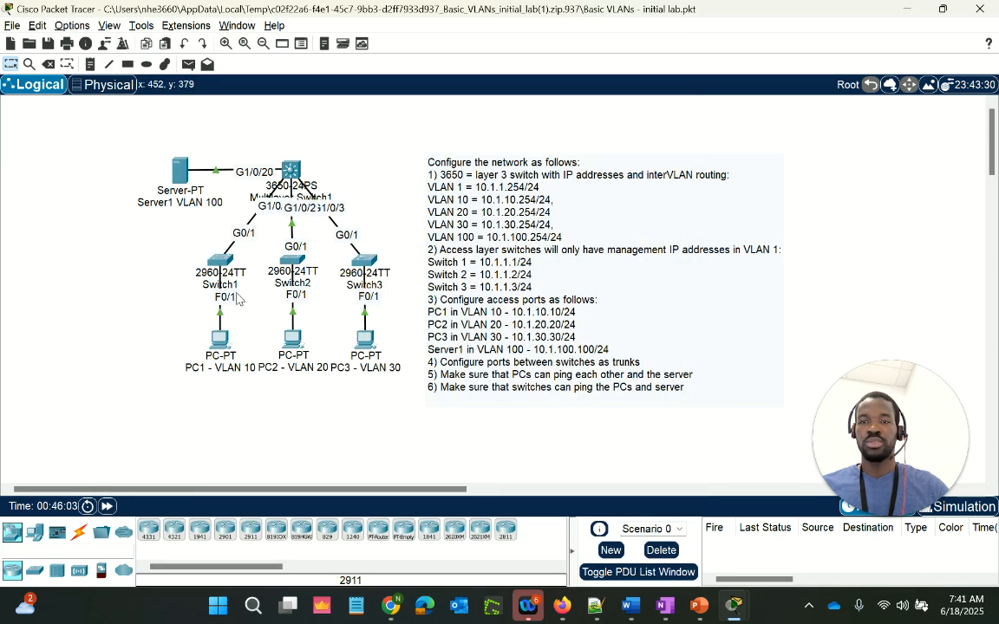
click(223, 270)
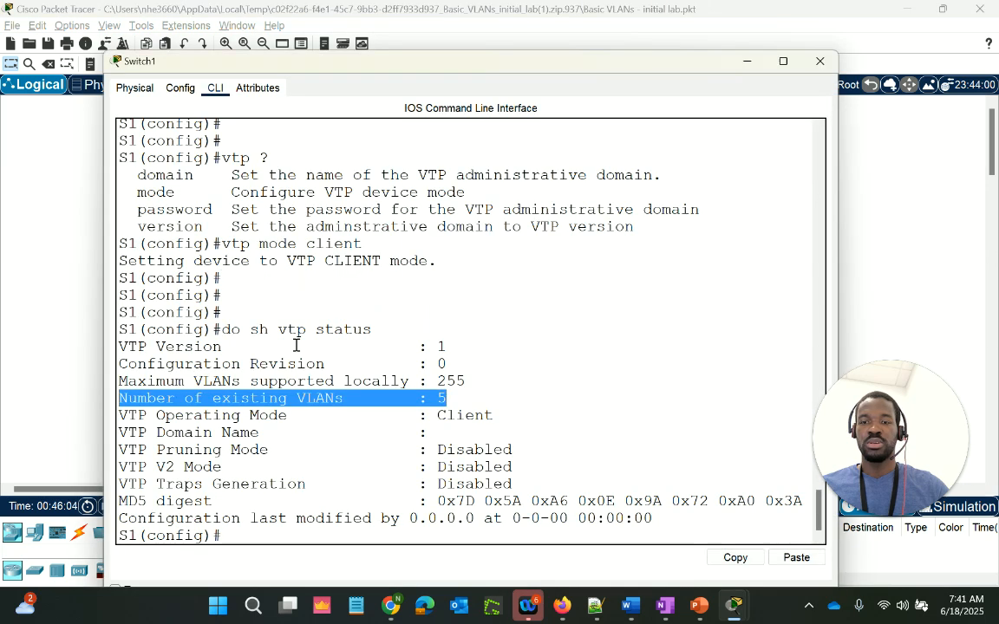
click(419, 533)
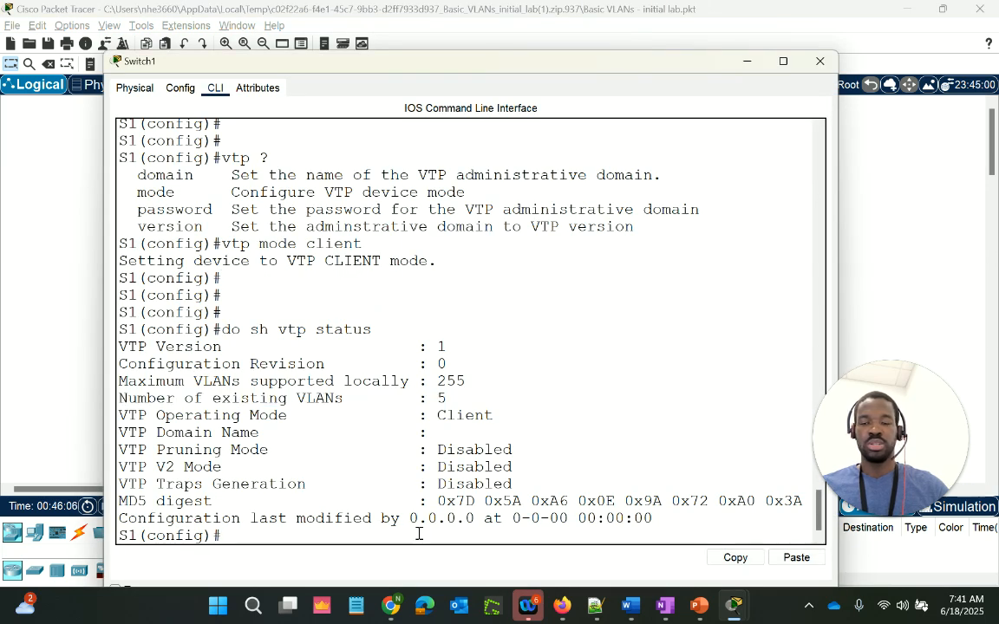
key(Return)
key(Return)
key(Return)
key(Up)
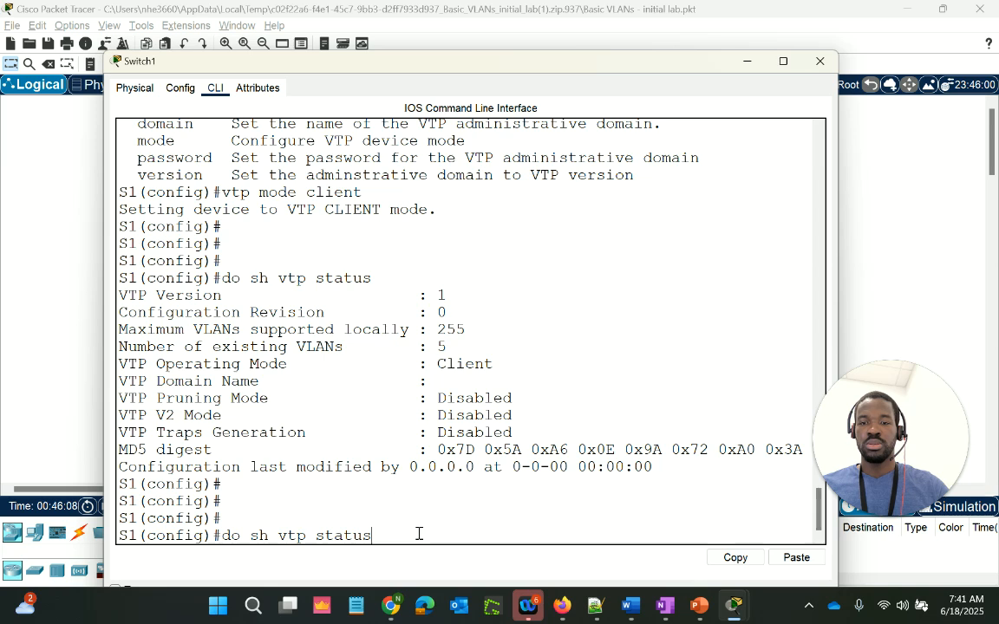
key(Return)
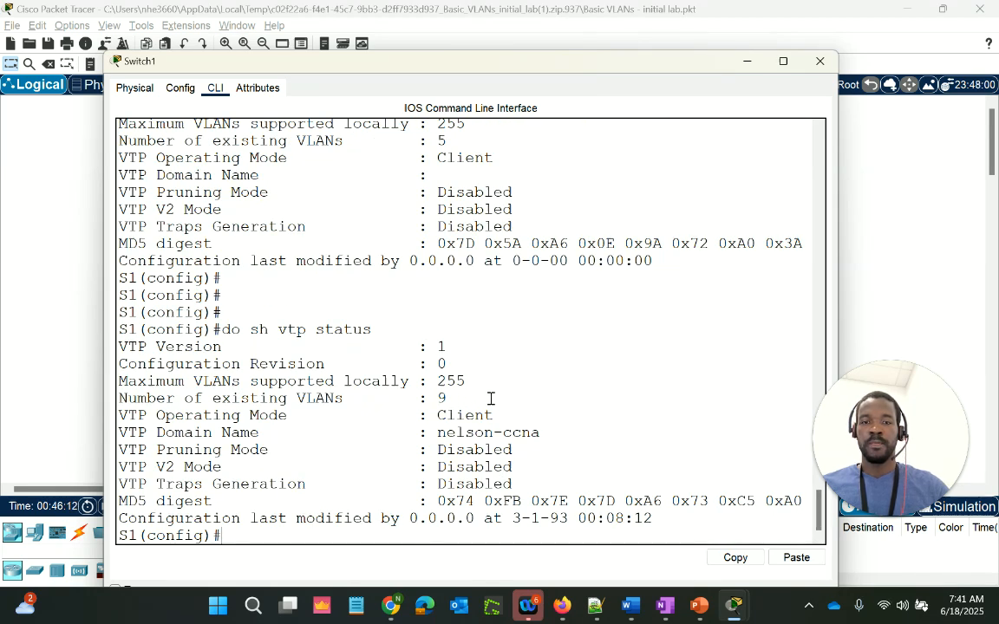
drag(473, 401, 123, 399)
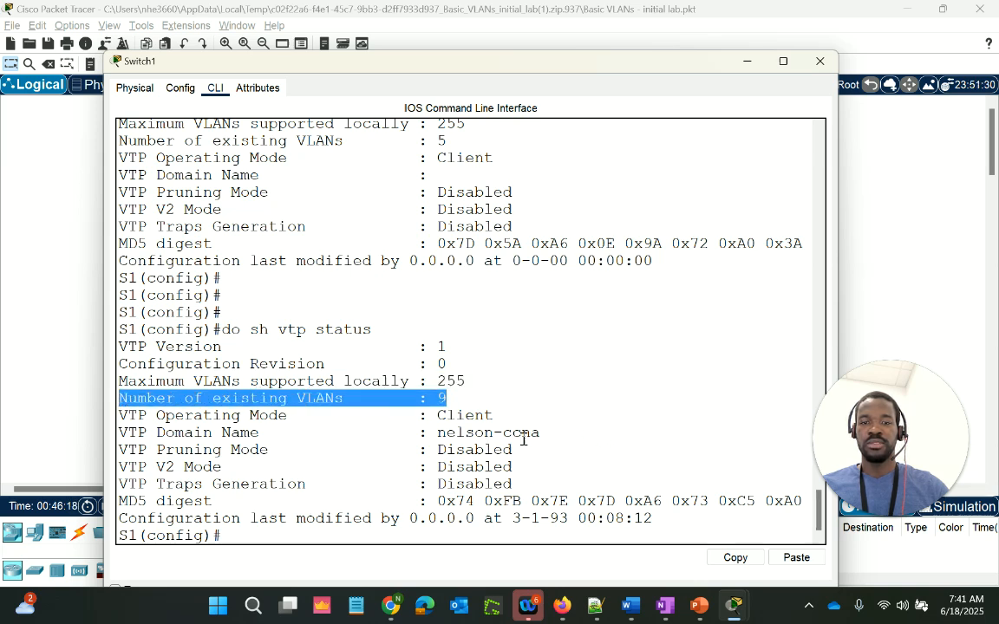
drag(542, 434, 119, 432)
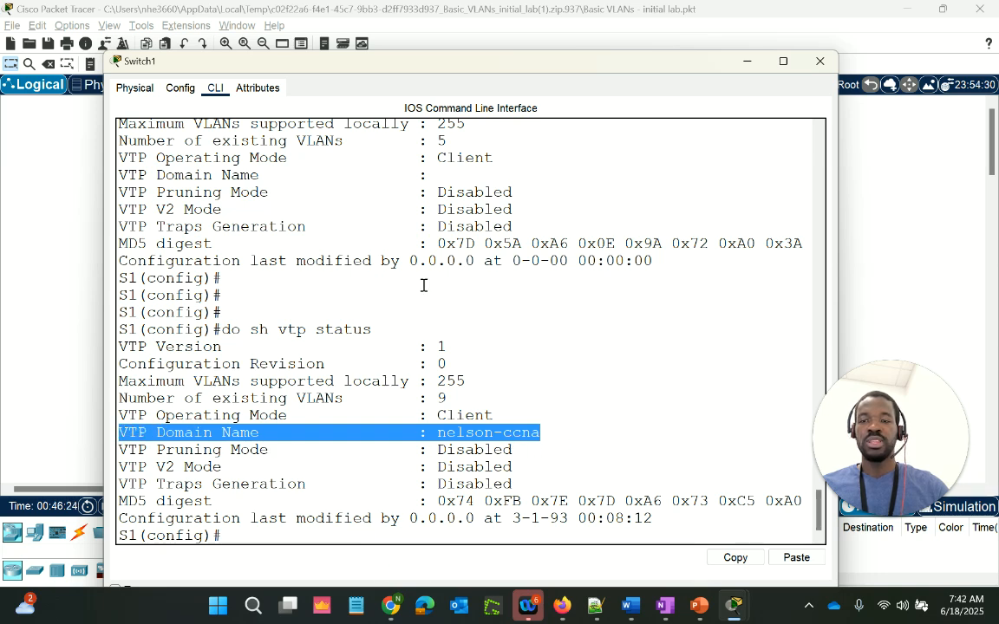
Step: Leave configuration mode on Switch1 with end and return to the privileged prompt
click(361, 536)
key(Return)
key(Return)
key(Return)
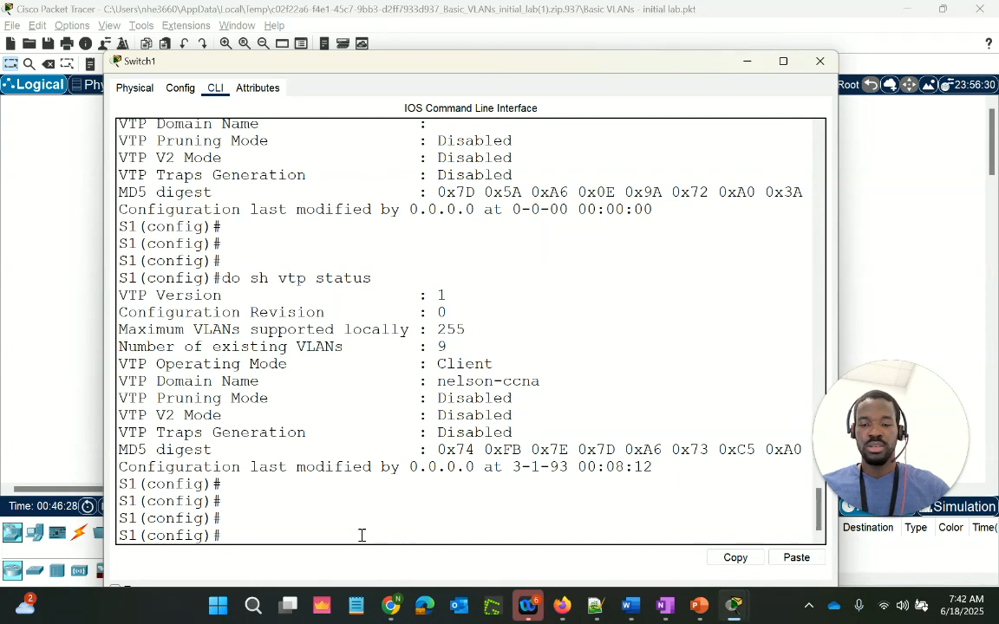
text(end)
key(Return)
key(Return)
key(Return)
key(Return)
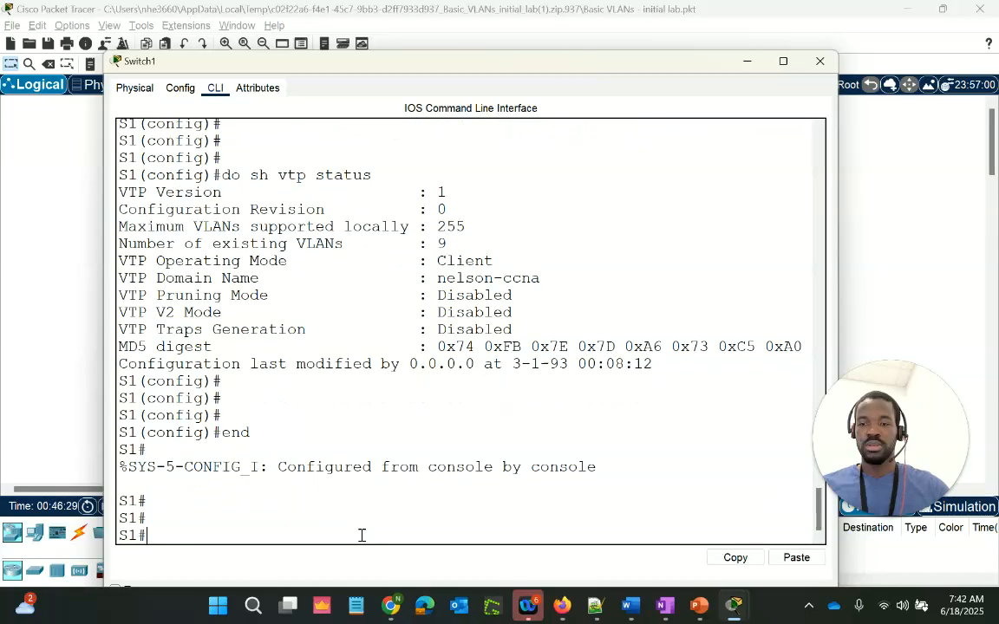
Step: Display Switch1's brief VLAN list with sh vlan br and highlight the rows for VLANs 10, 20, 30 and 100
text(sh vlna)
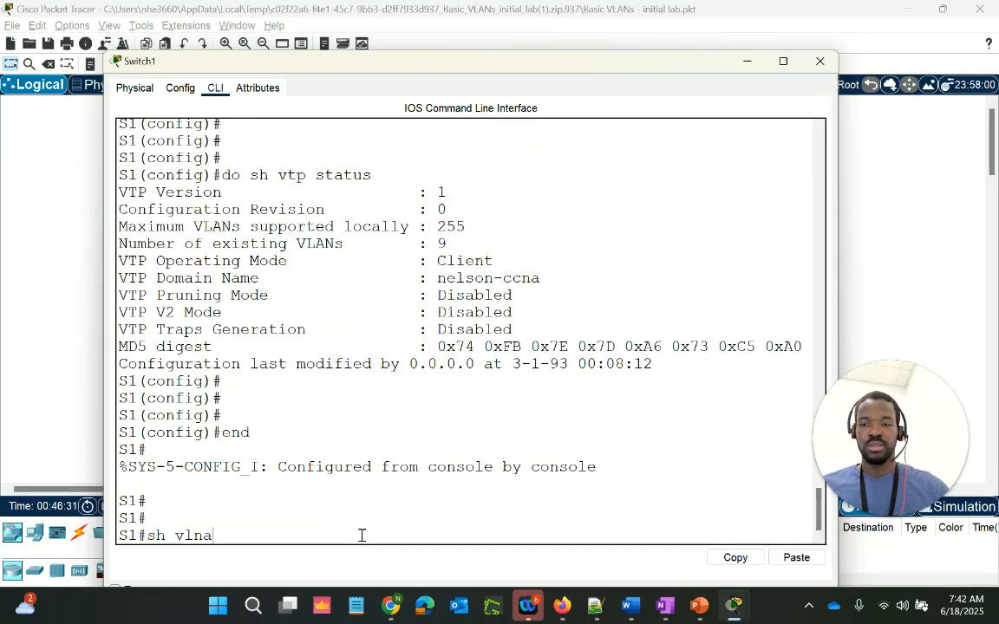
key(BackSpace)
text(an br)
key(Return)
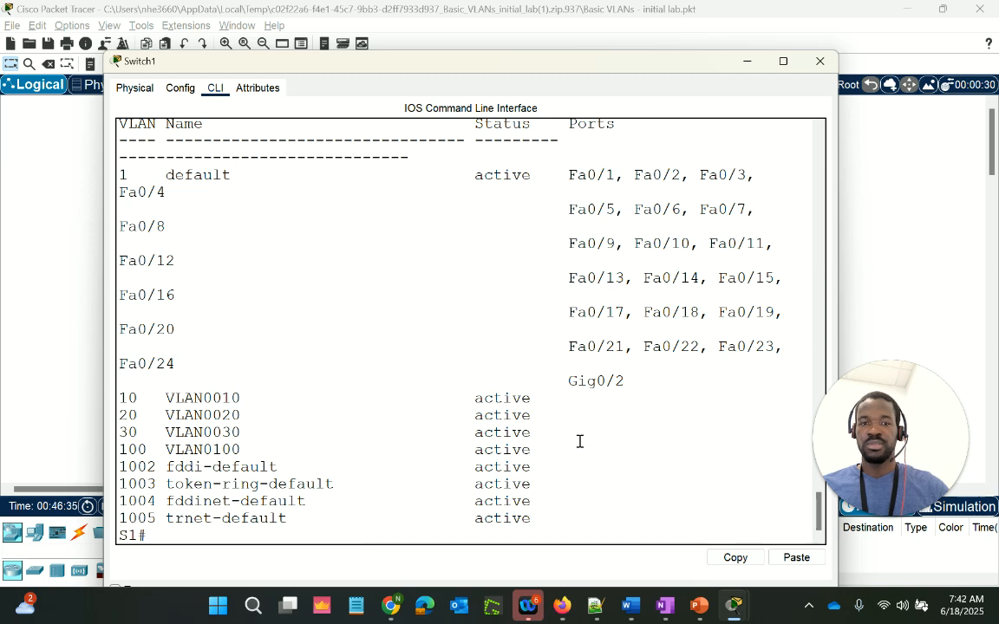
drag(581, 441, 149, 382)
drag(565, 447, 140, 392)
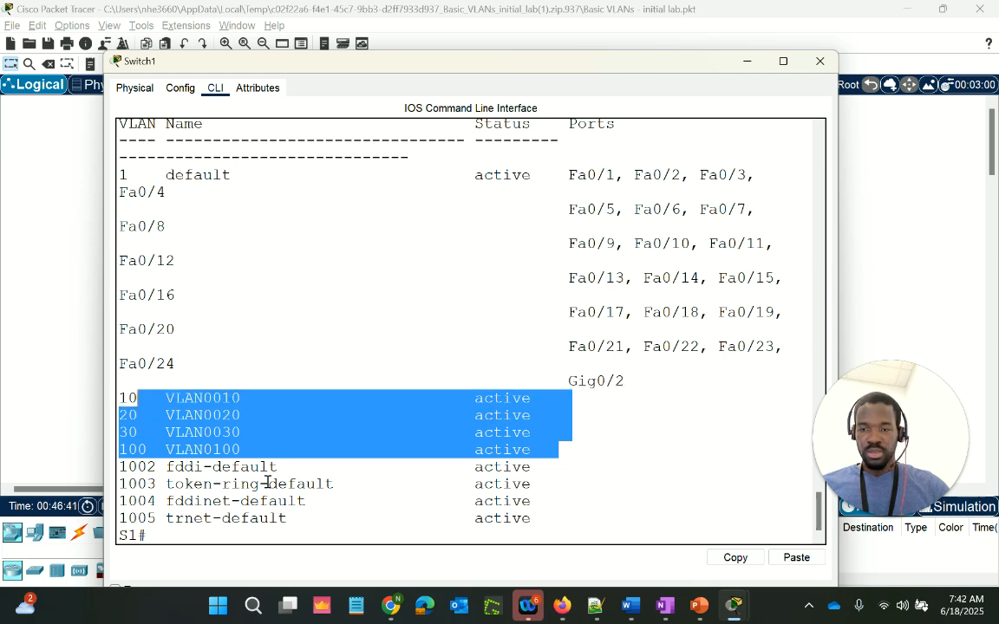
click(313, 539)
key(Return)
key(Return)
key(Return)
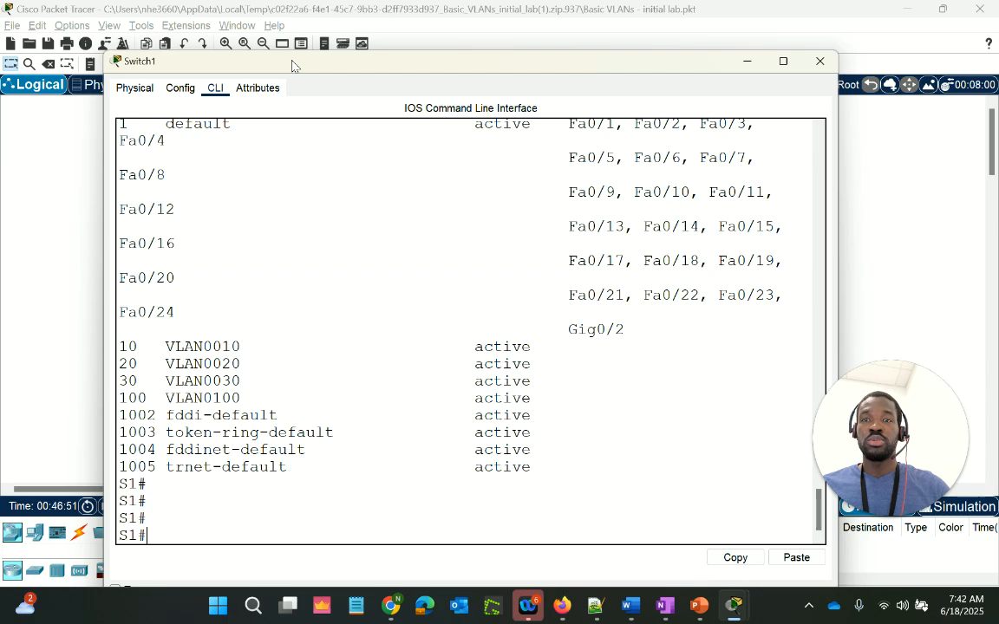
Step: Bring the network topology back into view to examine the links between the multilayer switch and the access switches
drag(291, 66, 451, 85)
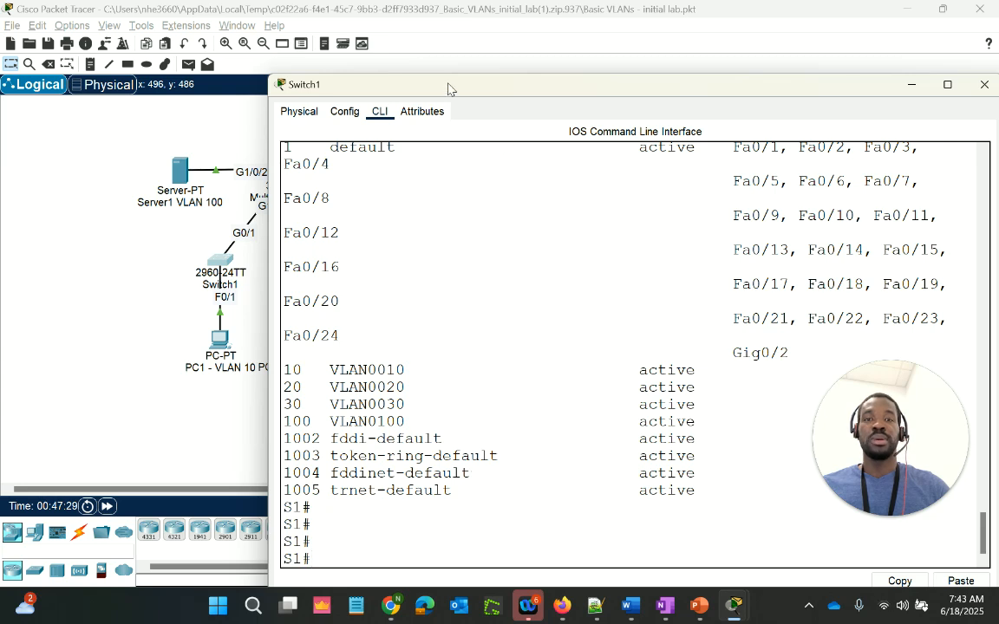
drag(448, 88, 389, 87)
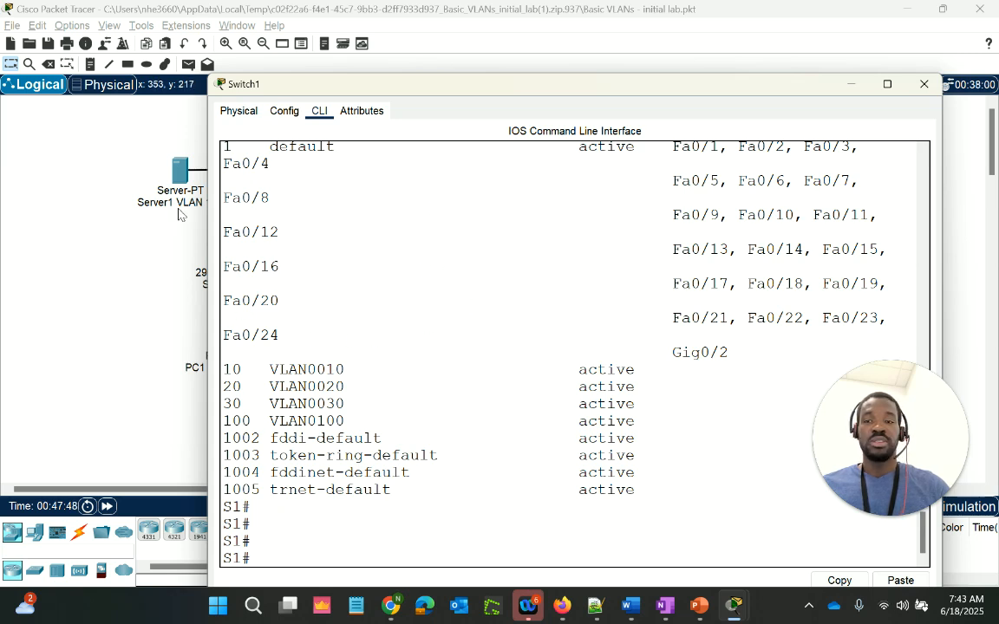
click(138, 251)
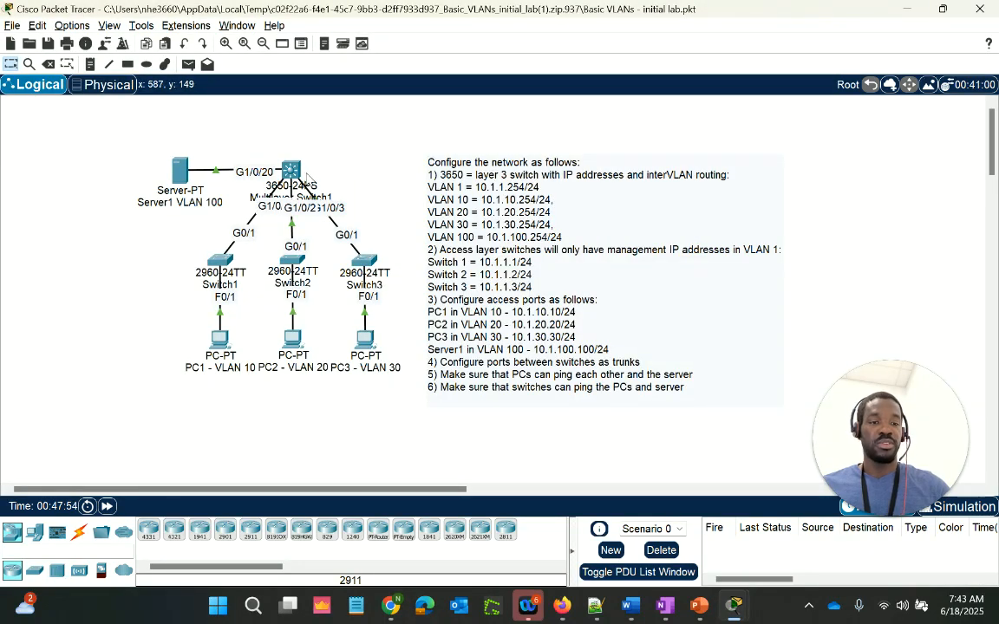
mouse_move(310, 180)
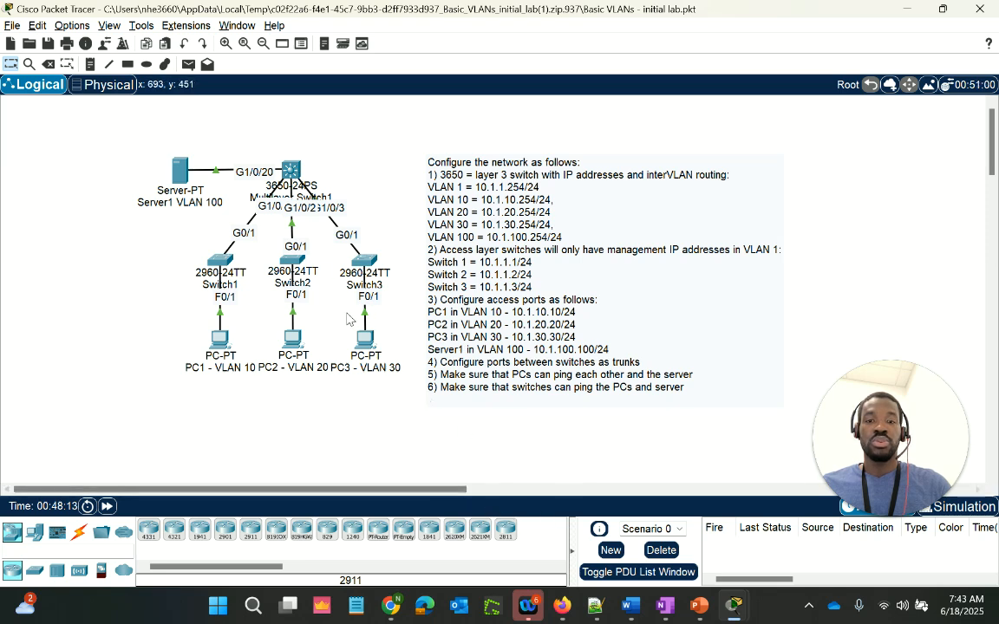
Step: Run sh int g0/1 switchport on Switch1 and highlight the administrative mode value
mouse_move(219, 264)
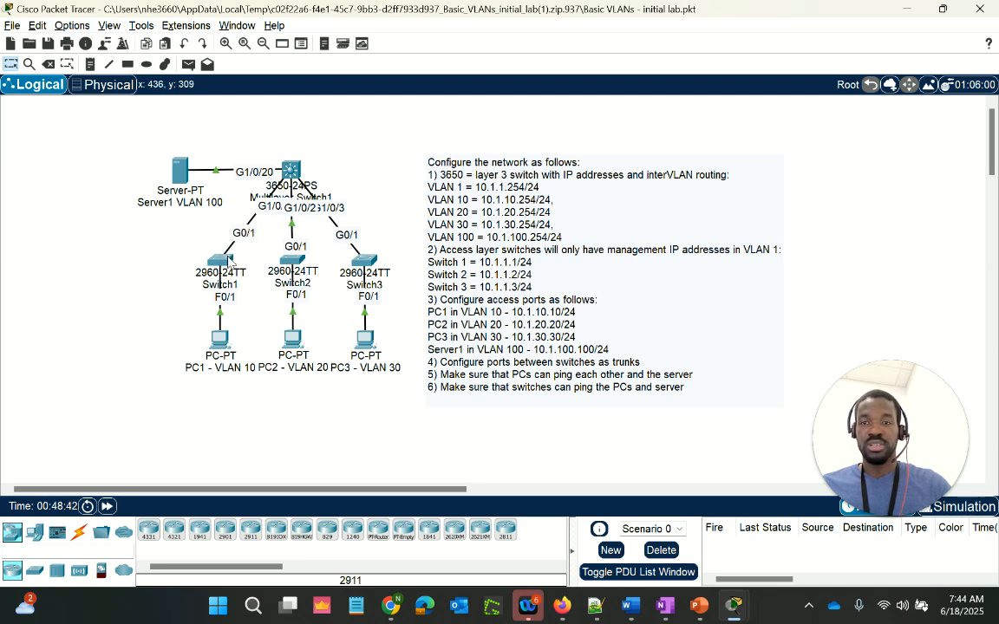
click(228, 260)
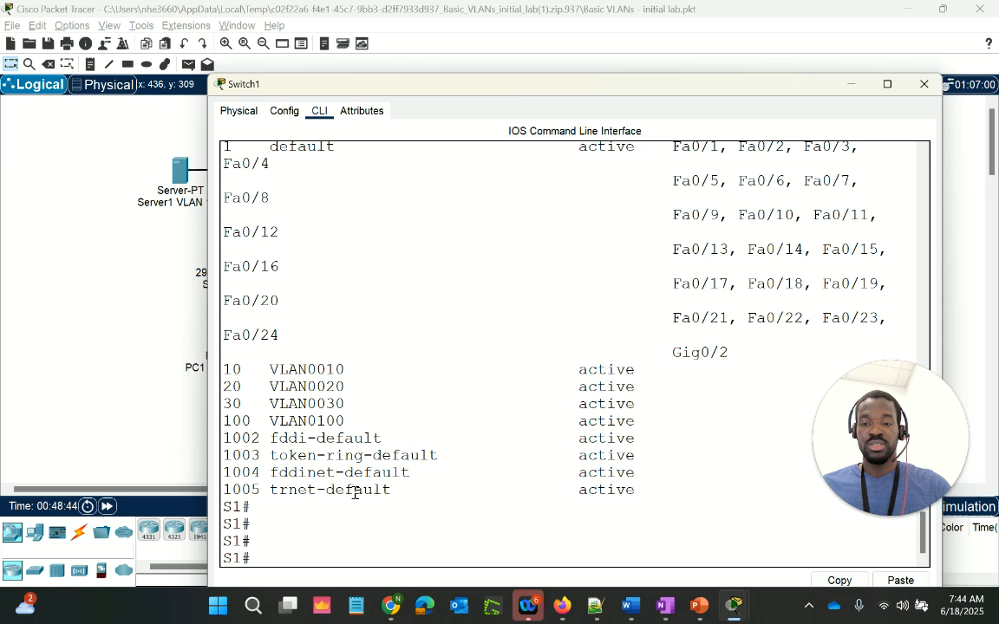
text(sh int g0)
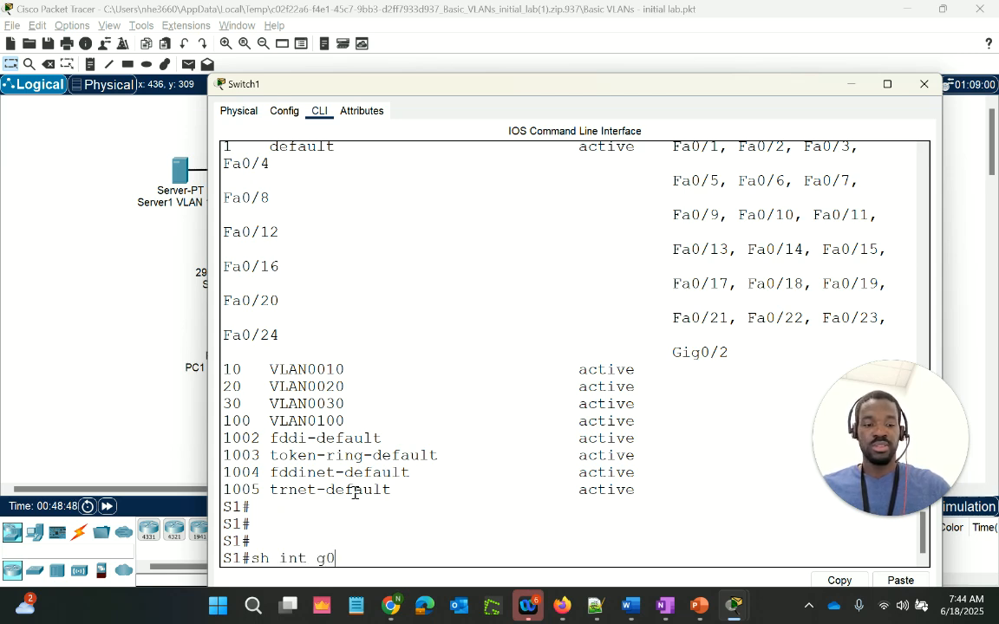
text(/1 swi)
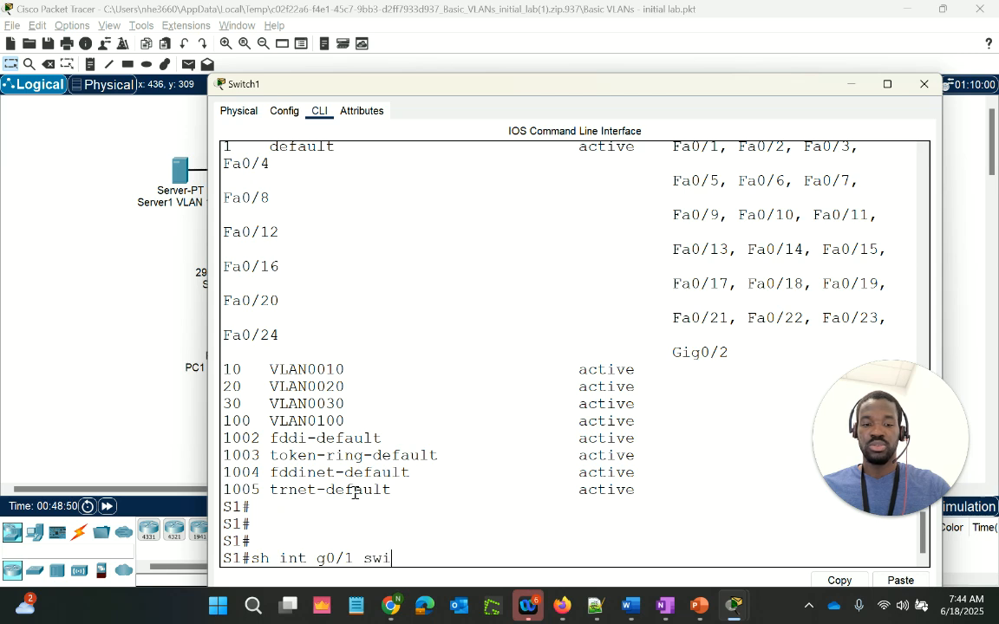
text(tchport)
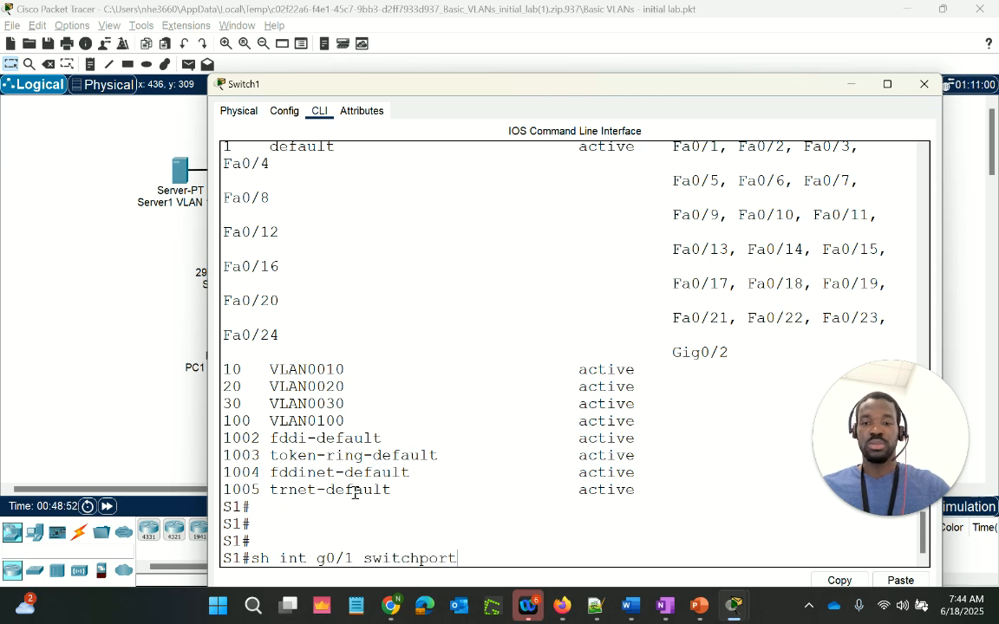
key(Return)
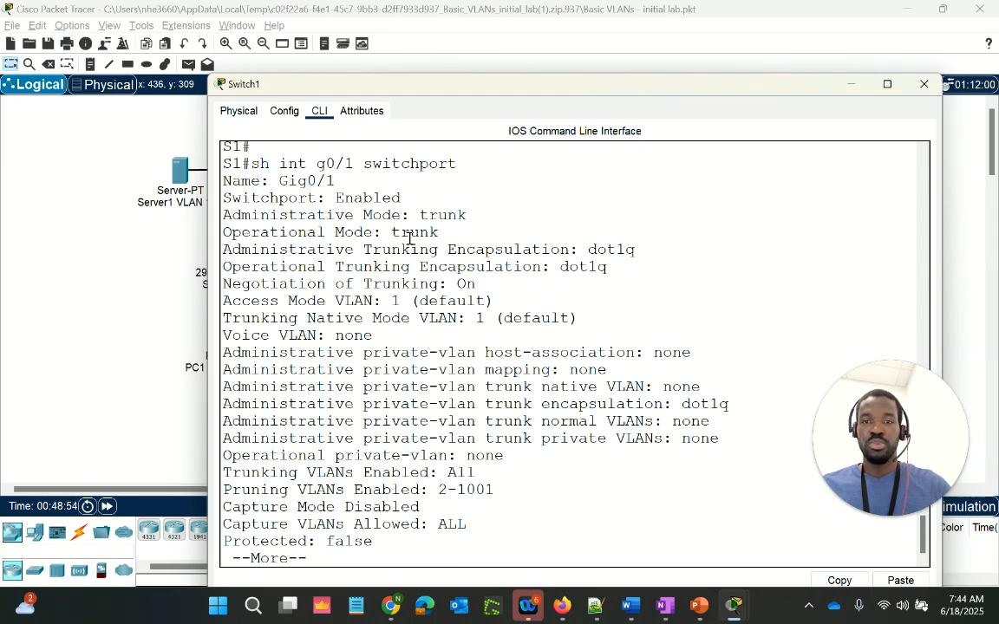
drag(474, 218, 410, 218)
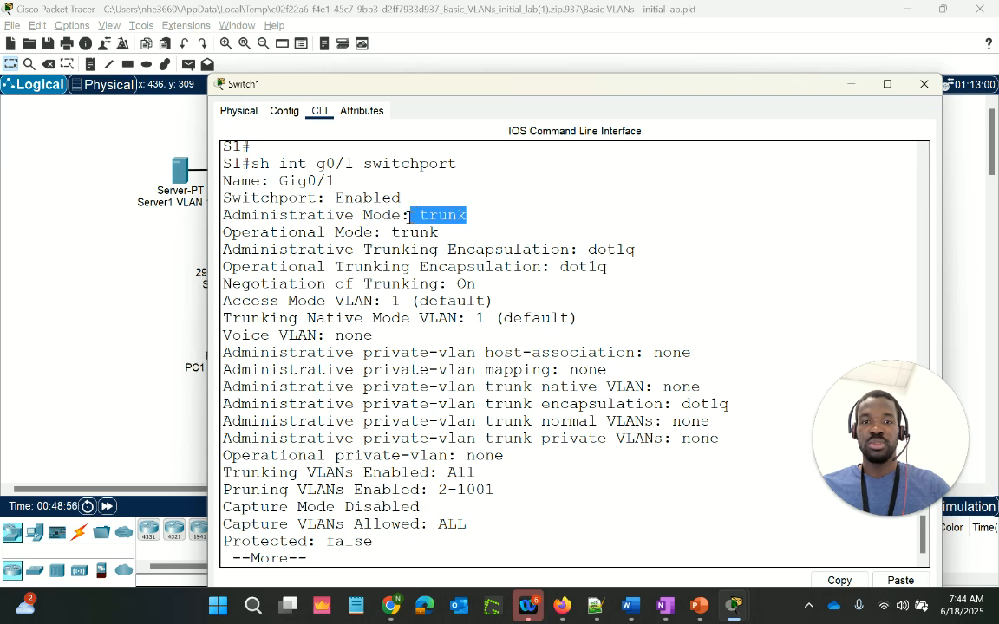
Step: Glance at the topology behind the Switch1 console, and page through the rest of the g0/1 switchport output to the prompt
drag(385, 96, 537, 179)
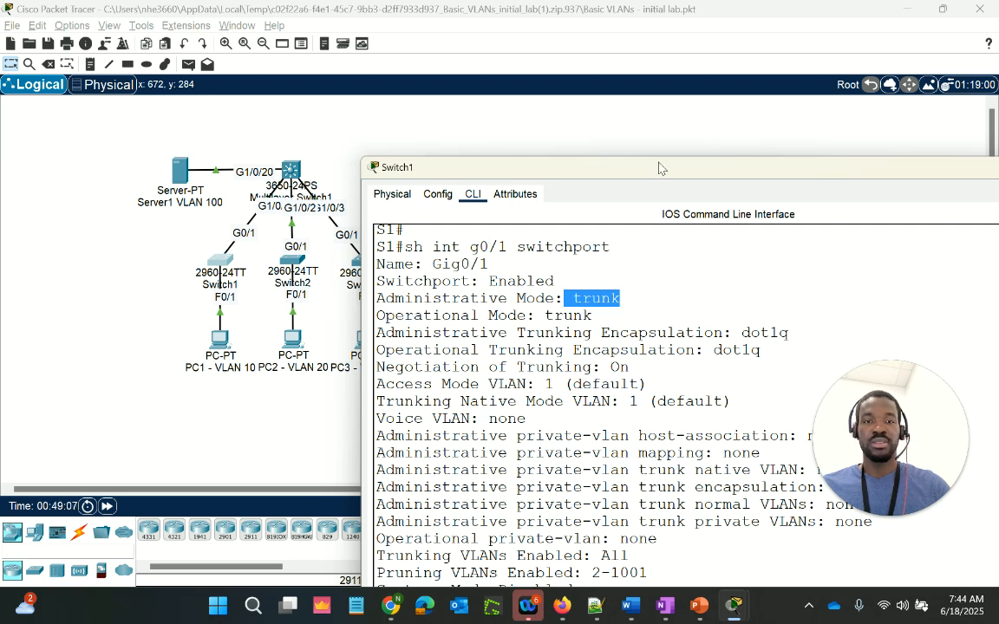
drag(659, 168, 415, 64)
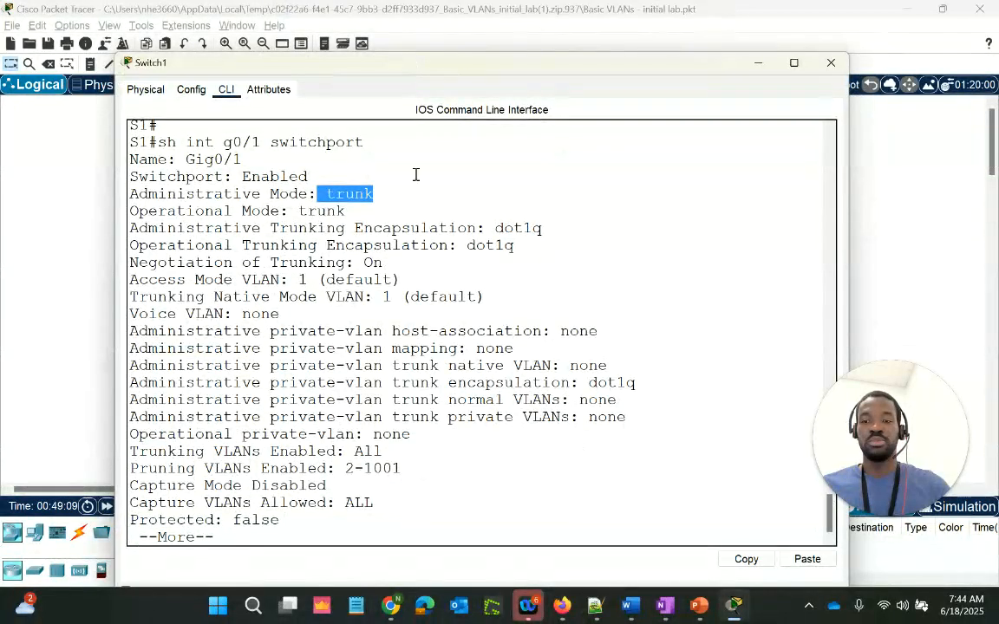
click(478, 532)
key(space)
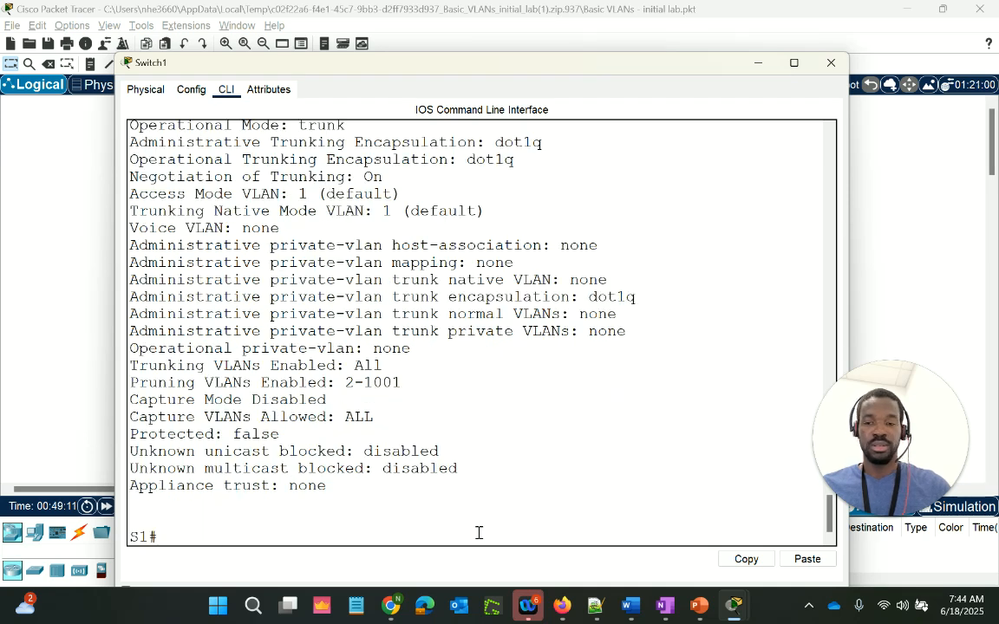
key(Return)
key(Return)
key(Return)
key(Return)
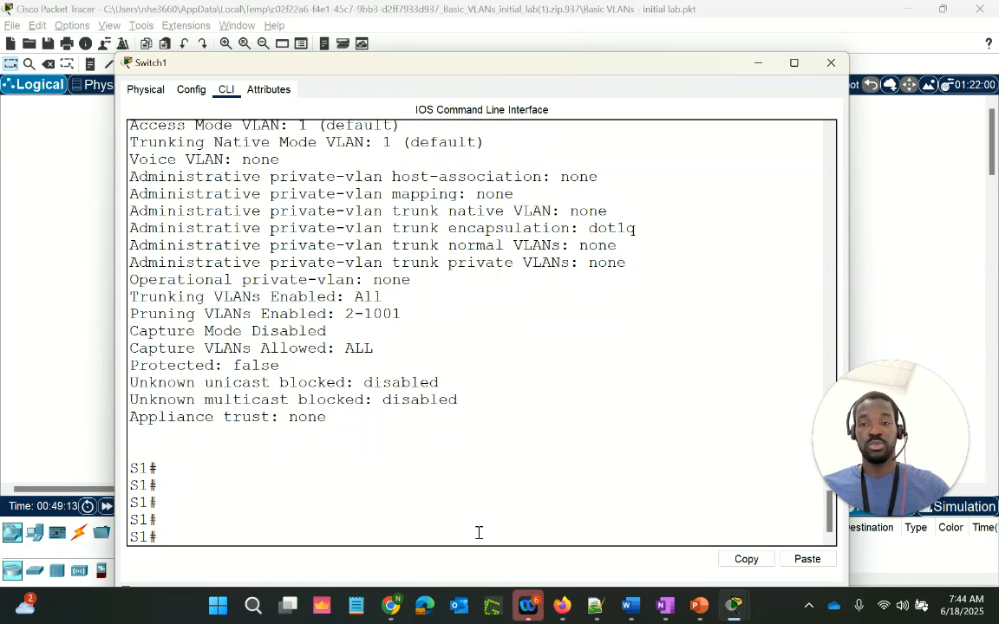
text(con)
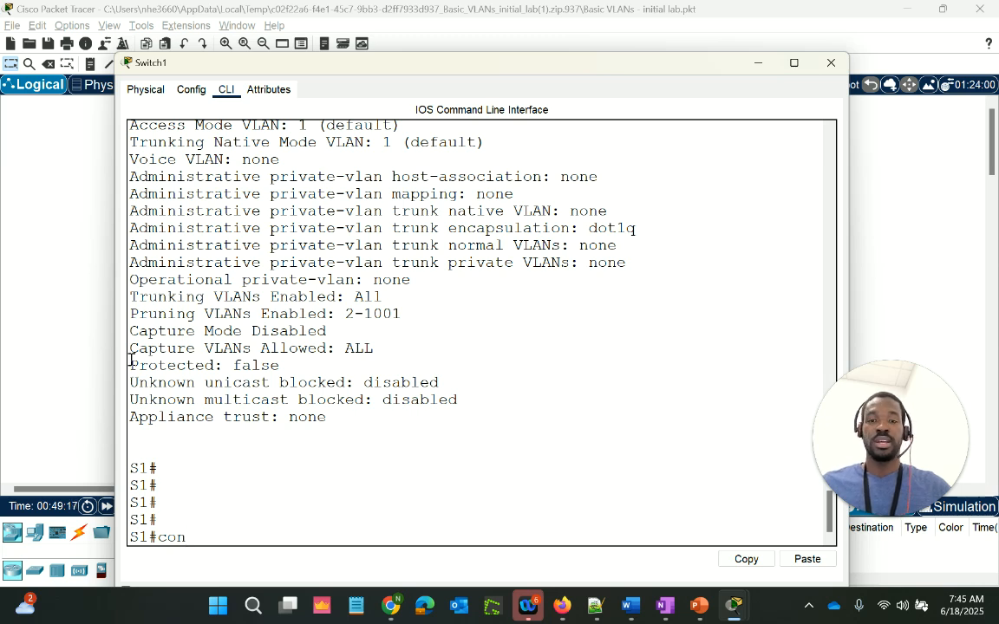
key(BackSpace)
key(BackSpace)
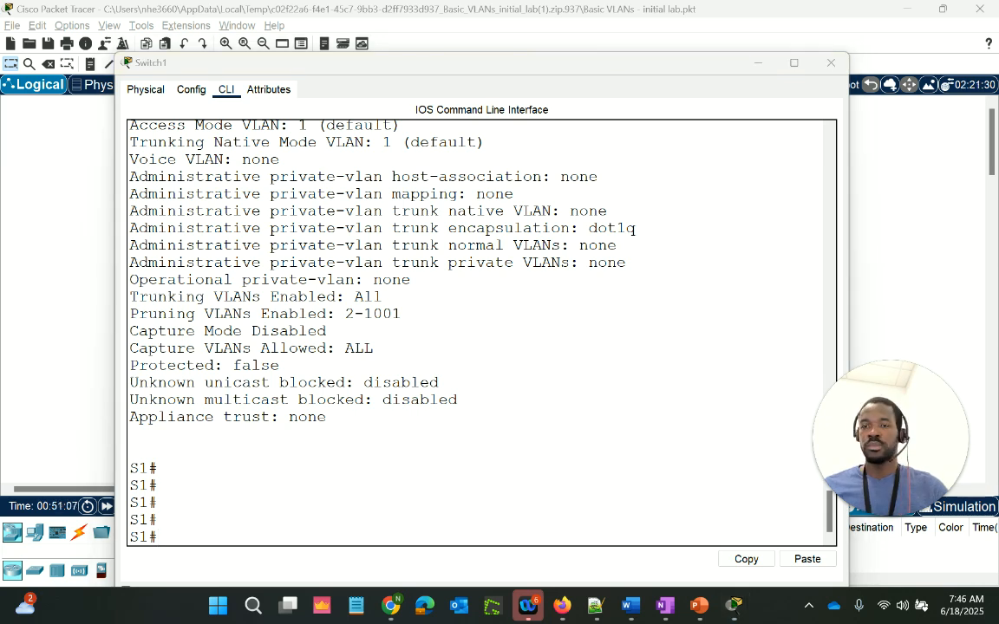
Step: Enter global configuration mode on Switch1 with conf t
click(208, 525)
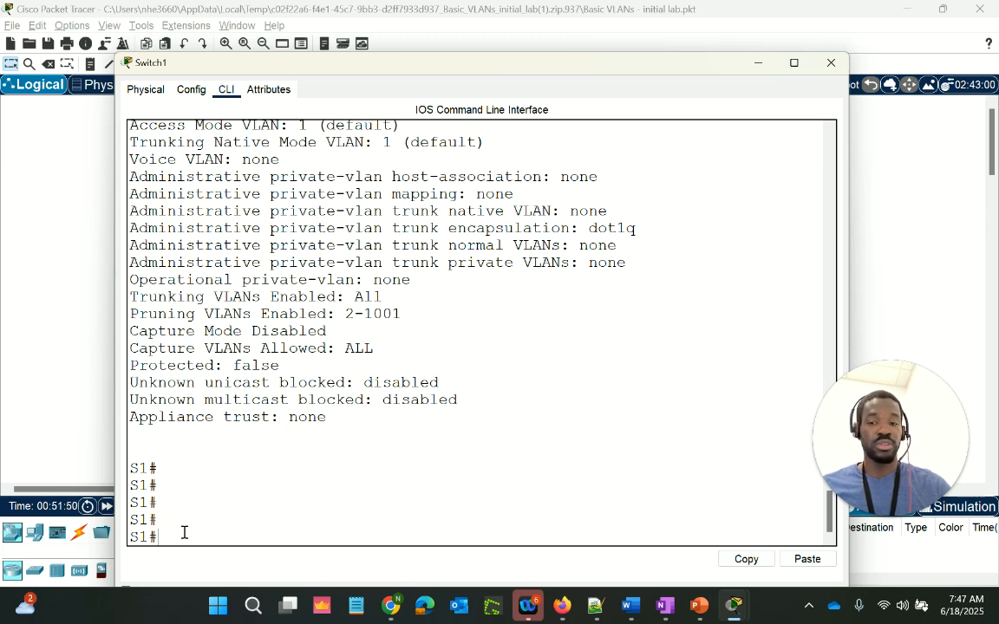
text(conf t)
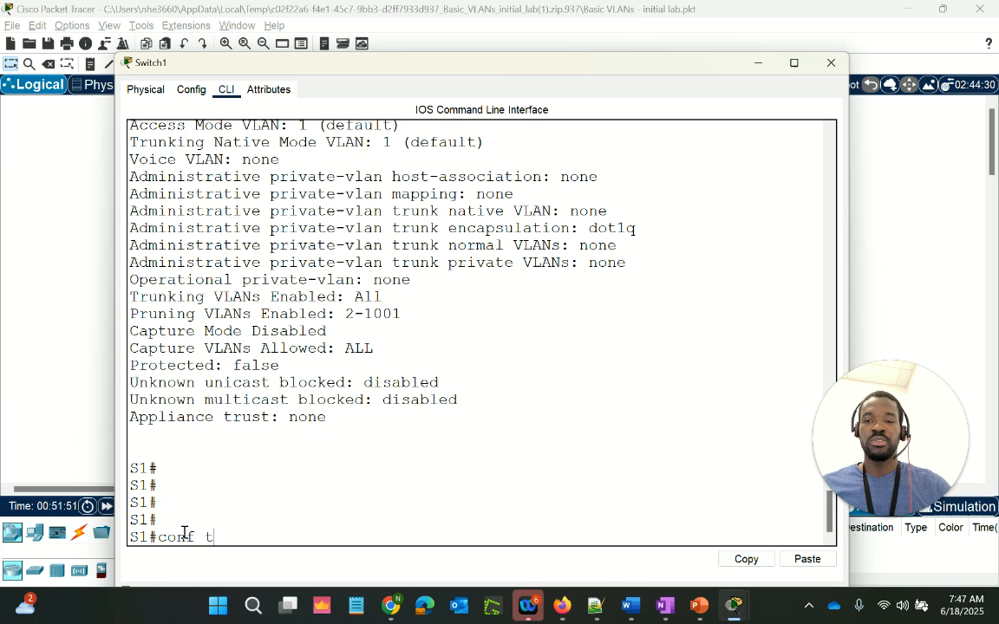
key(Return)
key(Return)
key(Return)
scroll(293, 163, up, 1)
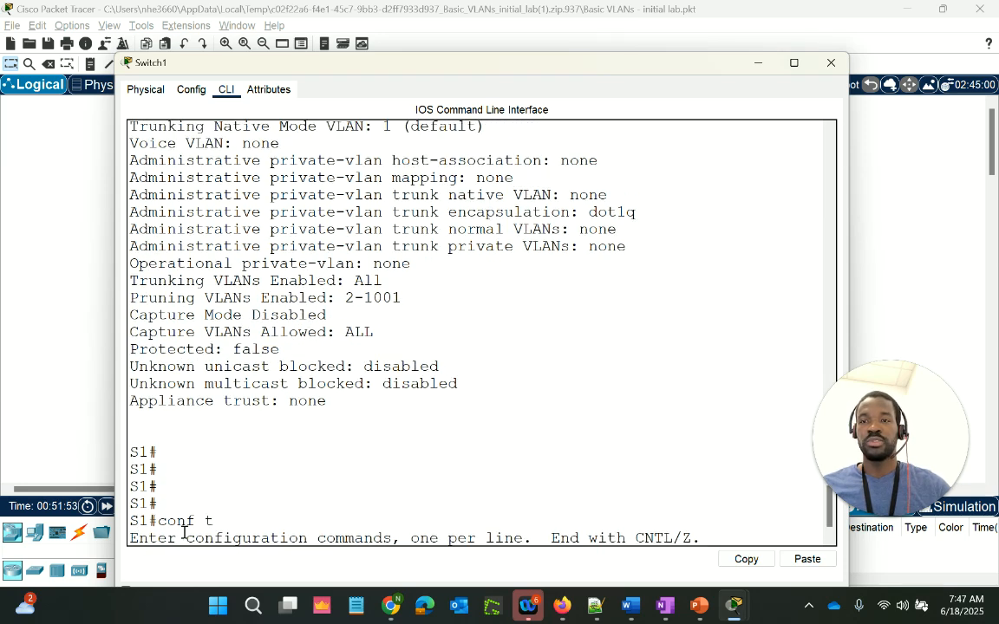
Step: Uncover the topology and lab instructions for review, and bring the Switch1 console back into view
drag(257, 62, 484, 446)
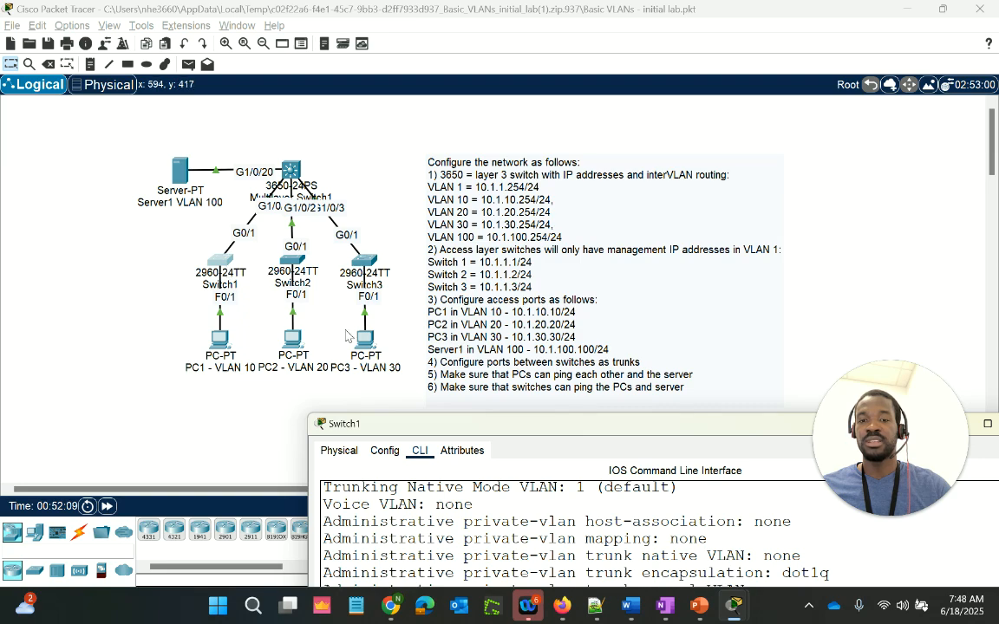
drag(474, 429, 408, 135)
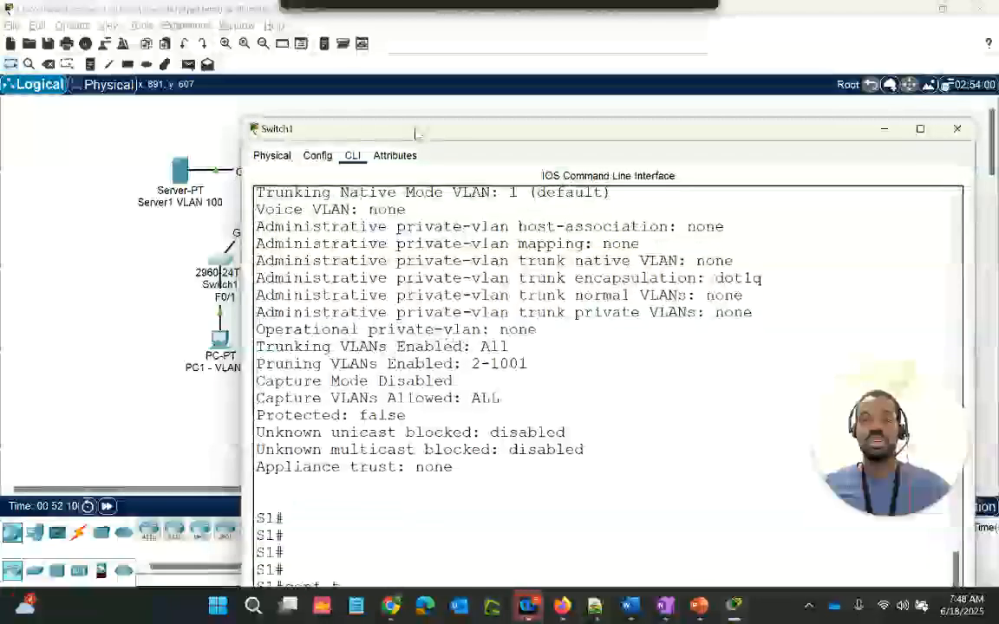
Step: Highlight the VLAN 10, 20, 30 and 100 entries in Switch1's VLAN table, glance at the topology, and return to the prompt
scroll(482, 267, up, 10)
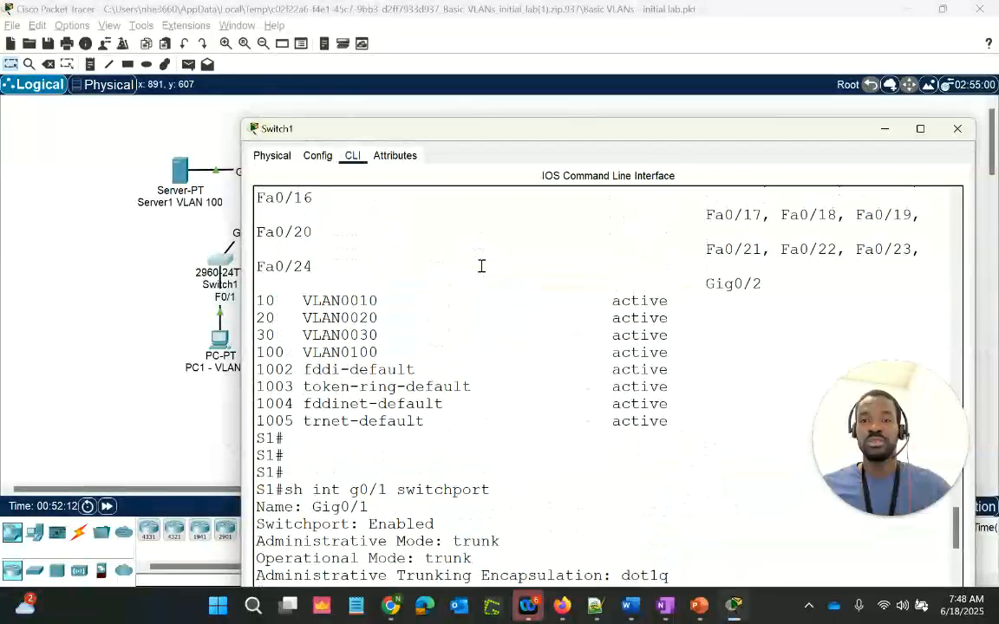
drag(694, 356, 351, 284)
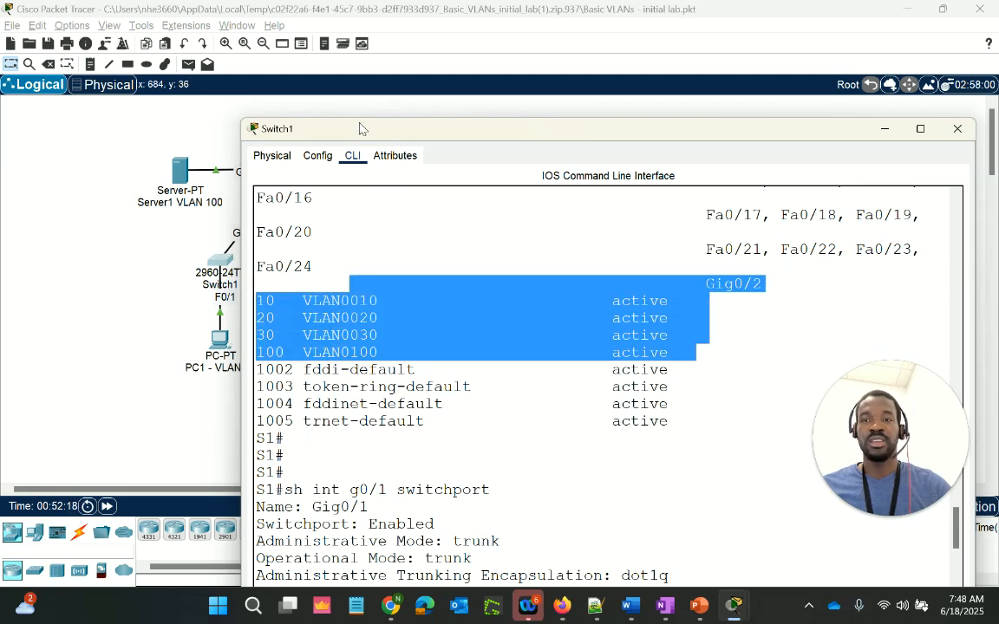
drag(390, 134, 514, 98)
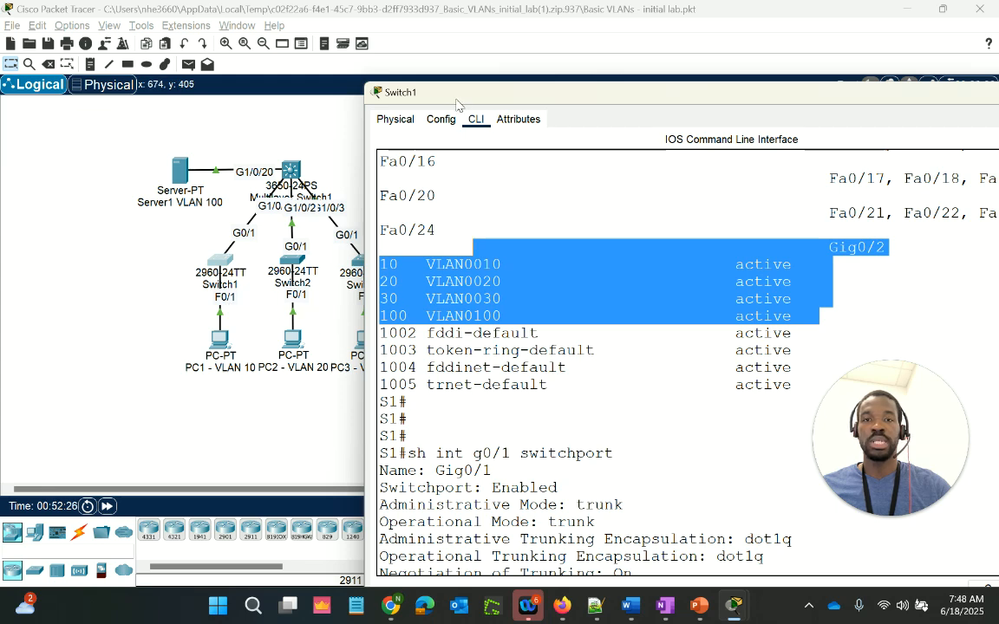
drag(457, 101, 295, 56)
scroll(495, 363, down, 10)
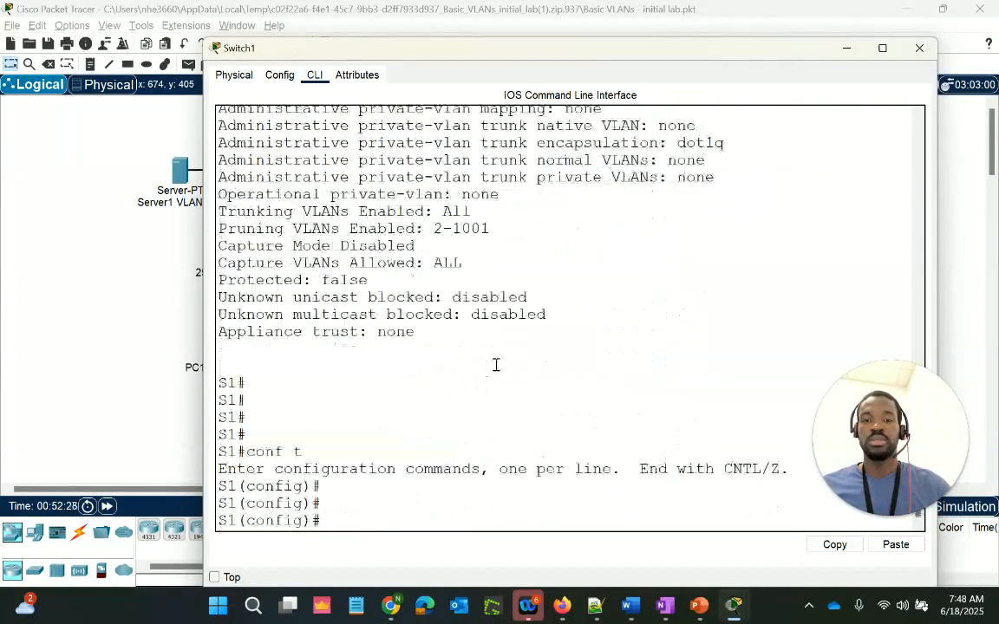
Step: Enter interface configuration mode for f0/1 on Switch1 with int f0/1
text(int f0/1)
key(Return)
key(Return)
key(Return)
key(Return)
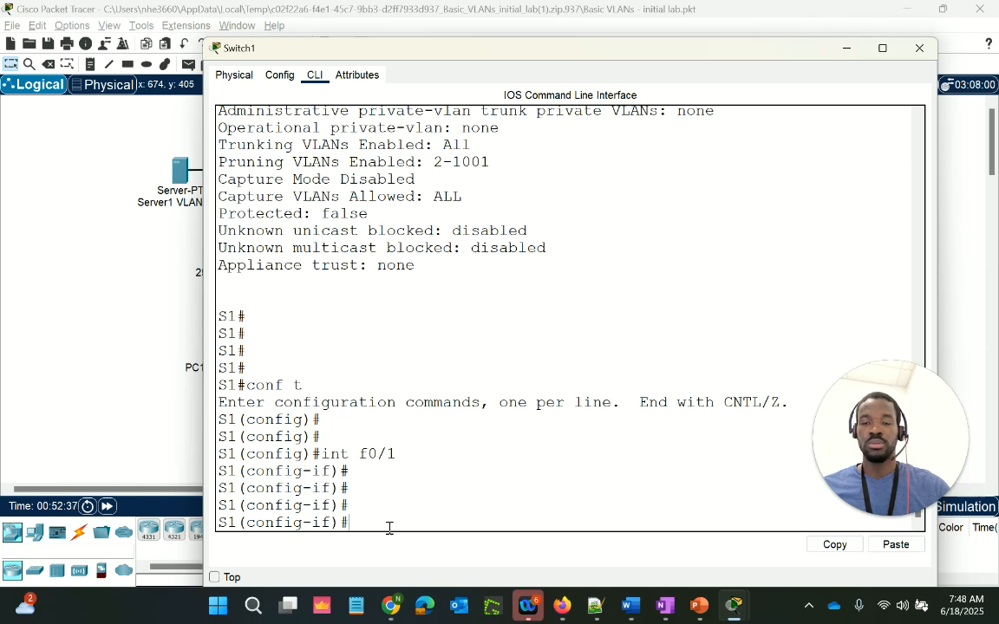
Step: Set Switch1's f0/1 port to access mode with switchport mode access
text(switchpo)
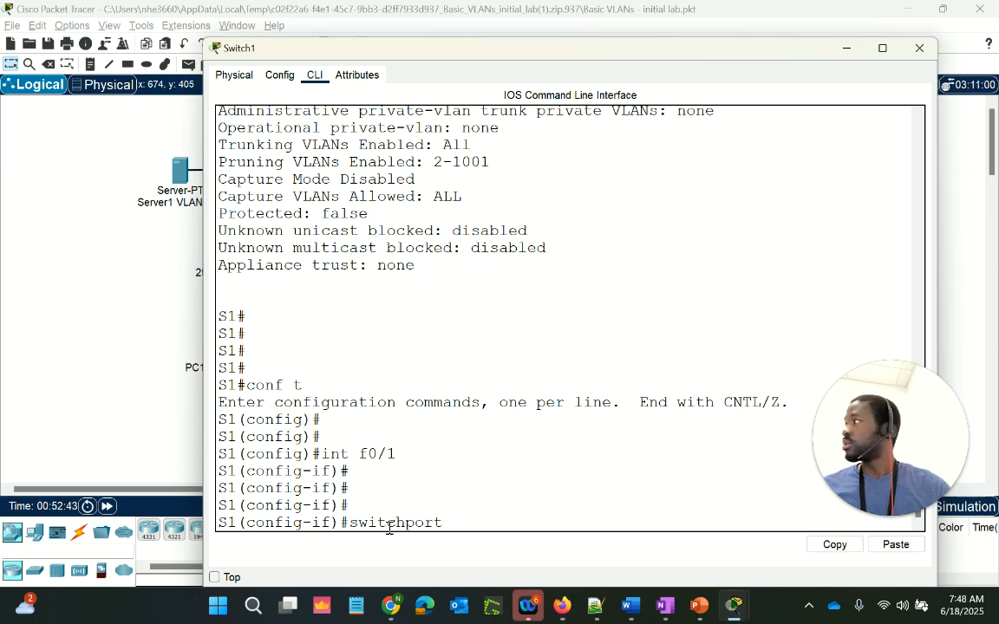
text(rt )
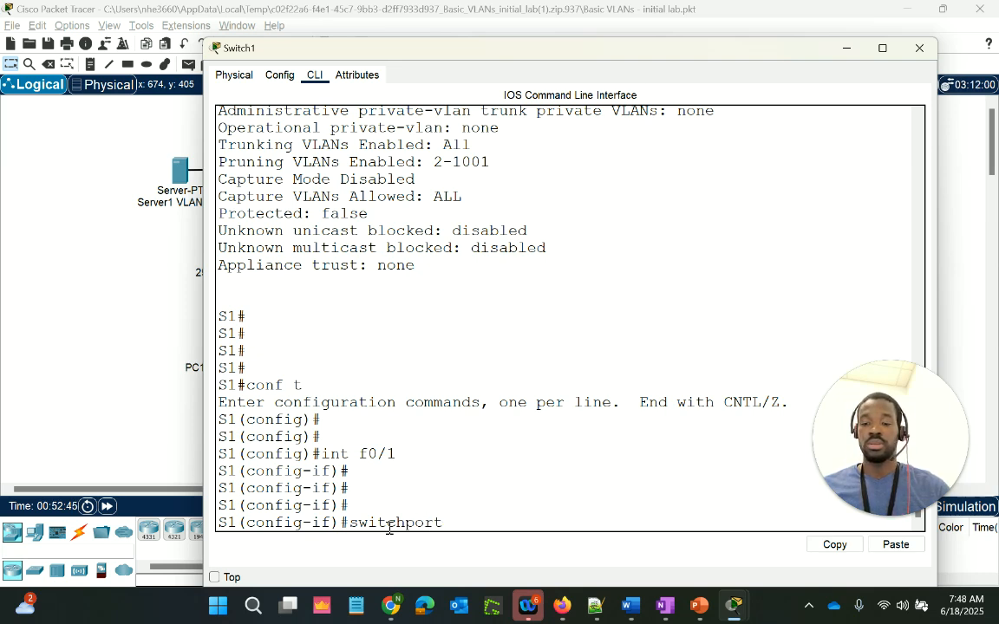
text(m)
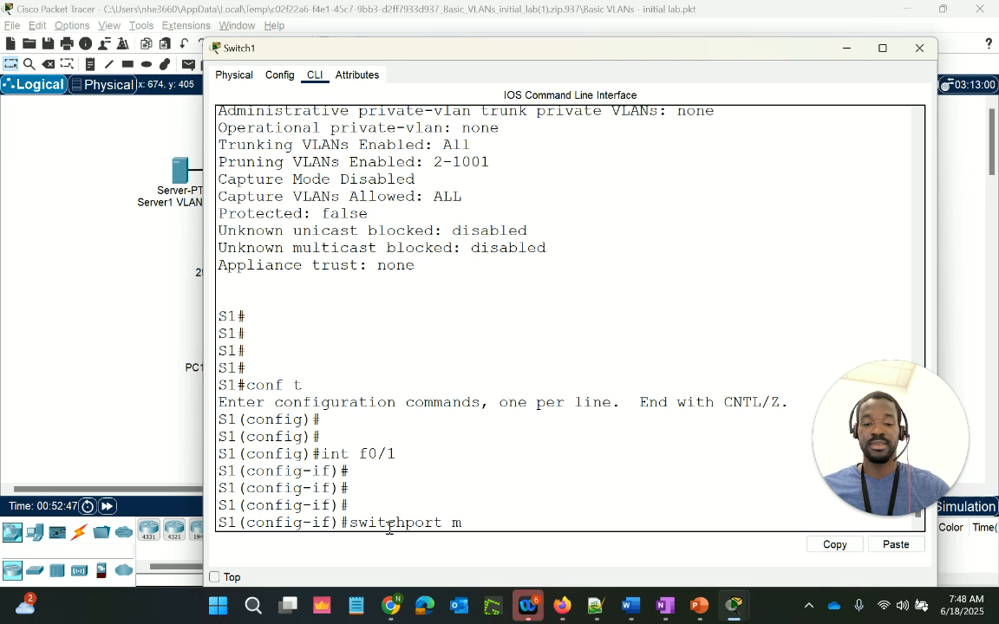
text(ode acc)
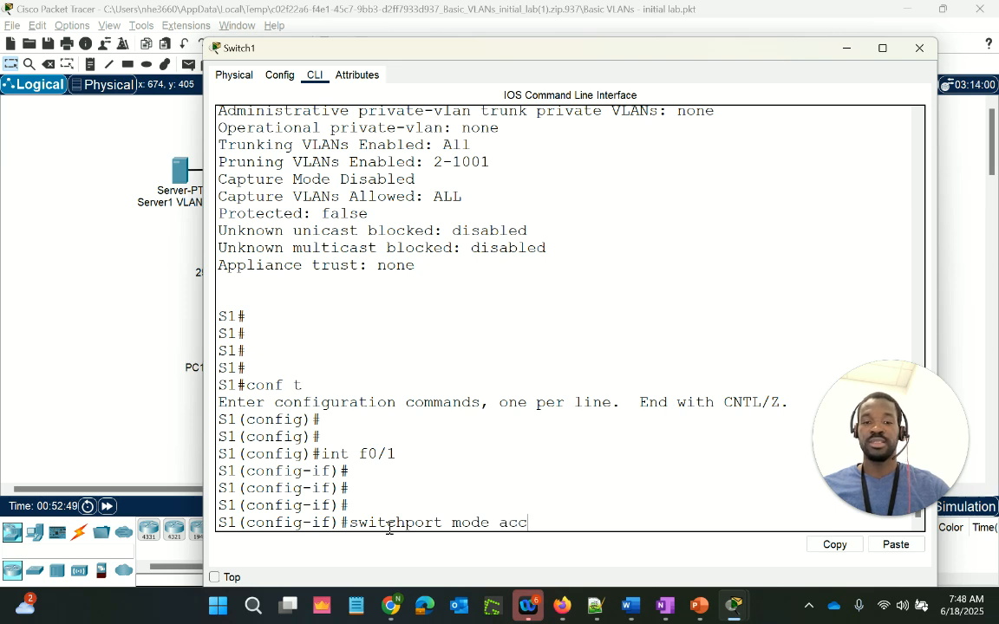
key(Tab)
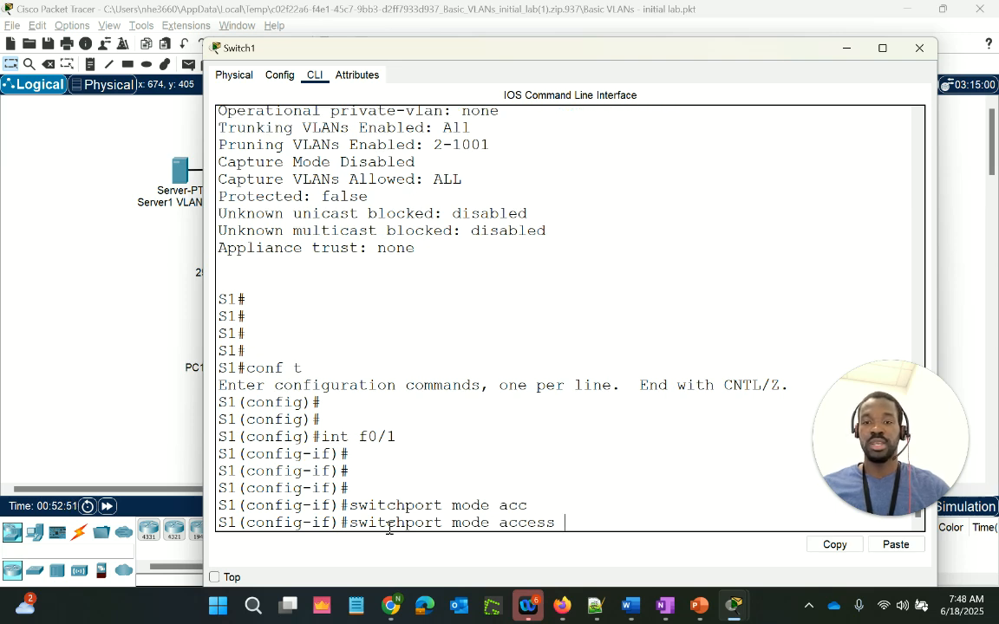
key(Return)
key(Return)
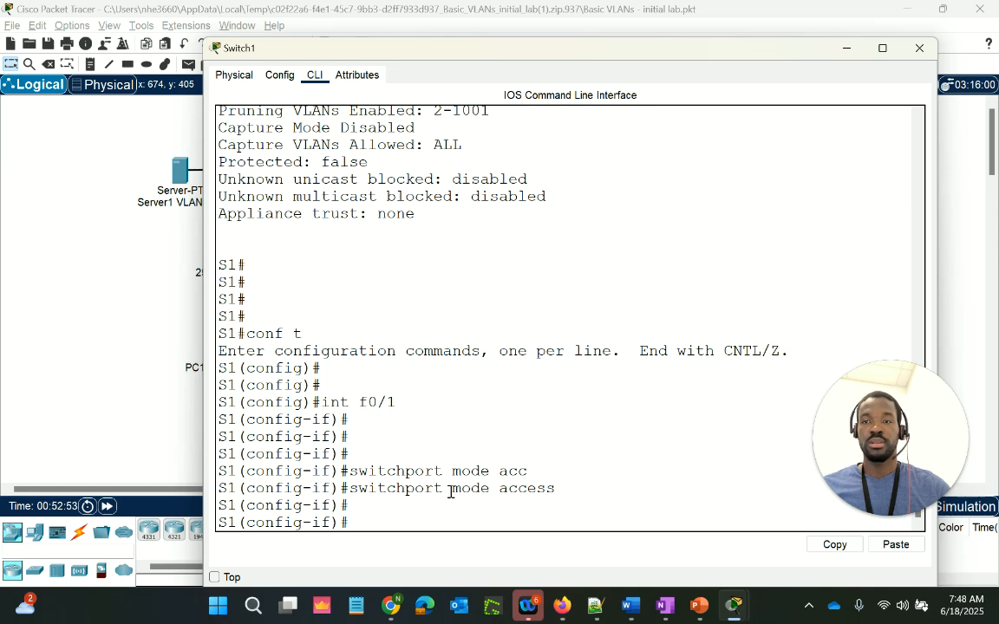
Step: Check PC1's link in the topology and assign Switch1's f0/1 port to VLAN 10 with switchport access vlan 10
drag(286, 53, 401, 264)
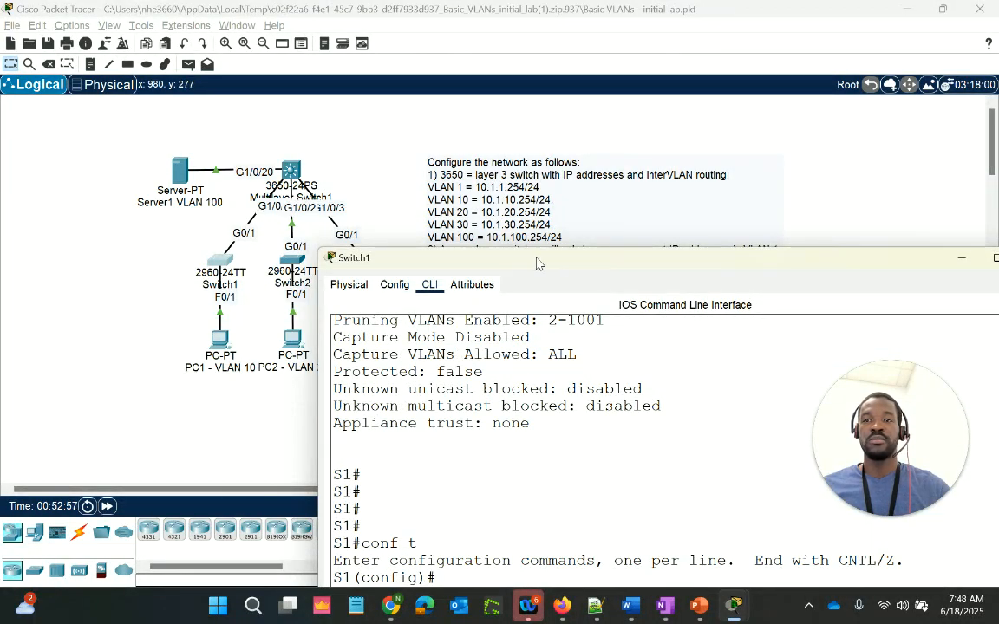
drag(511, 257, 342, 53)
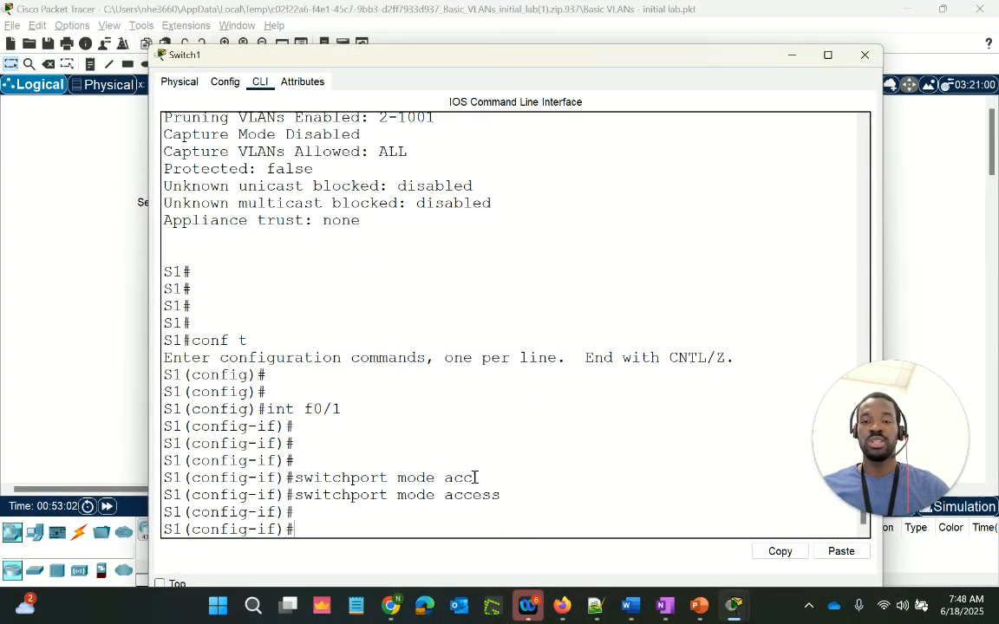
text(itch)
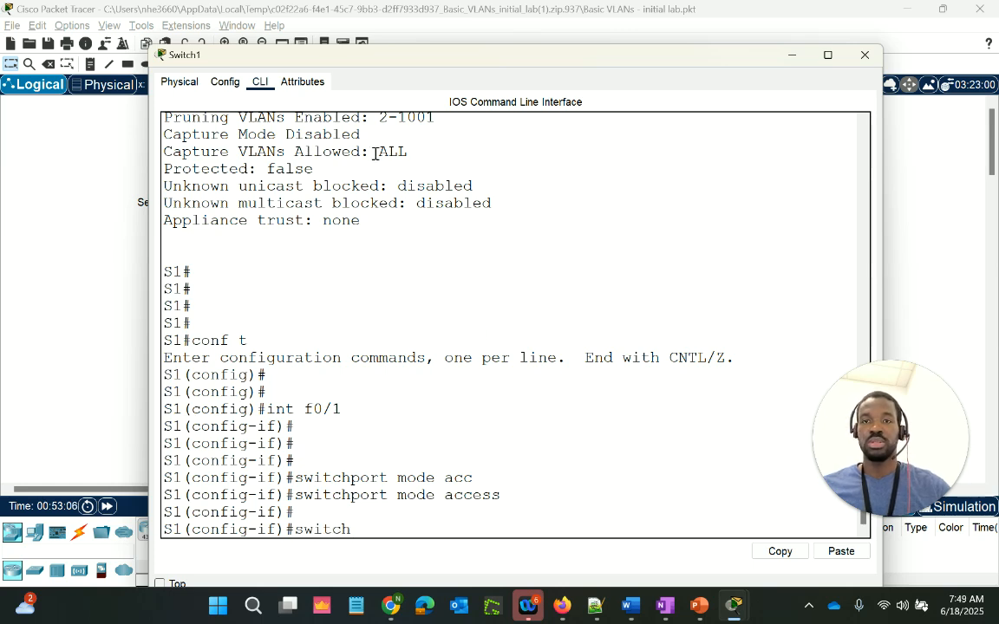
drag(335, 65, 462, 90)
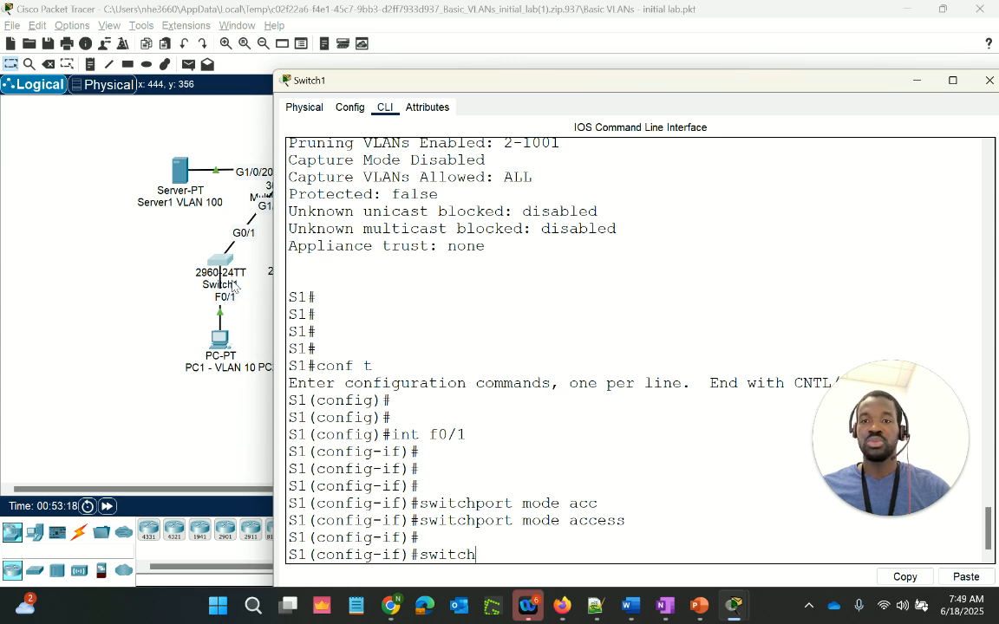
scroll(510, 345, up, 2)
scroll(510, 345, down, 2)
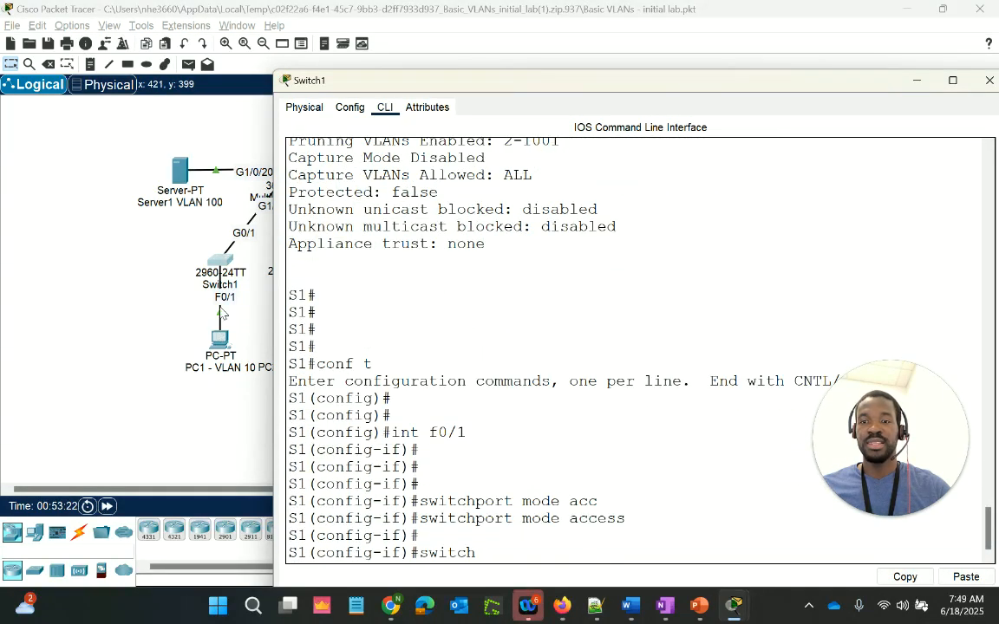
text(p)
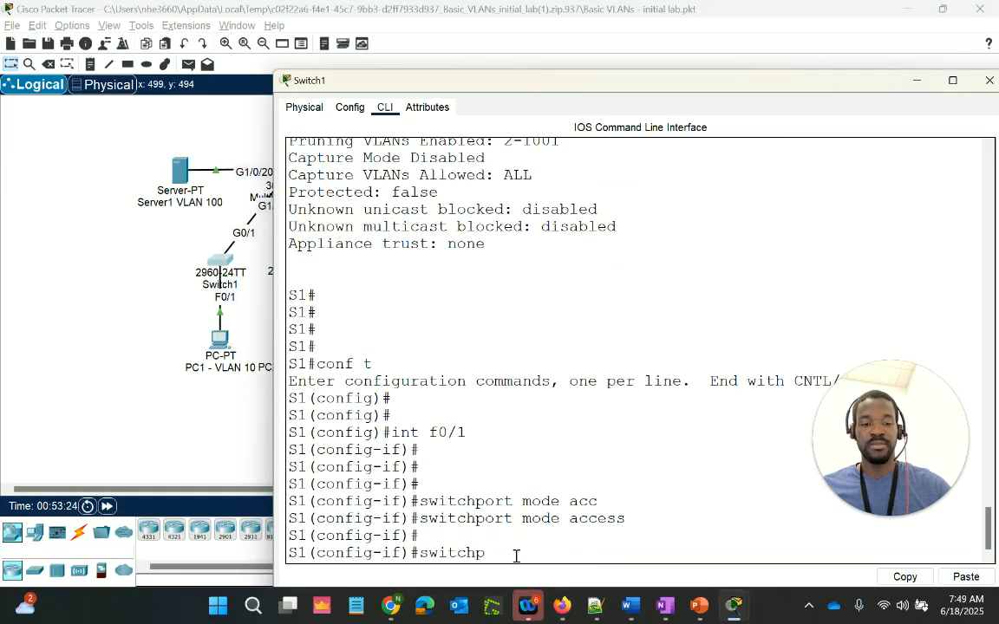
text(ort acce)
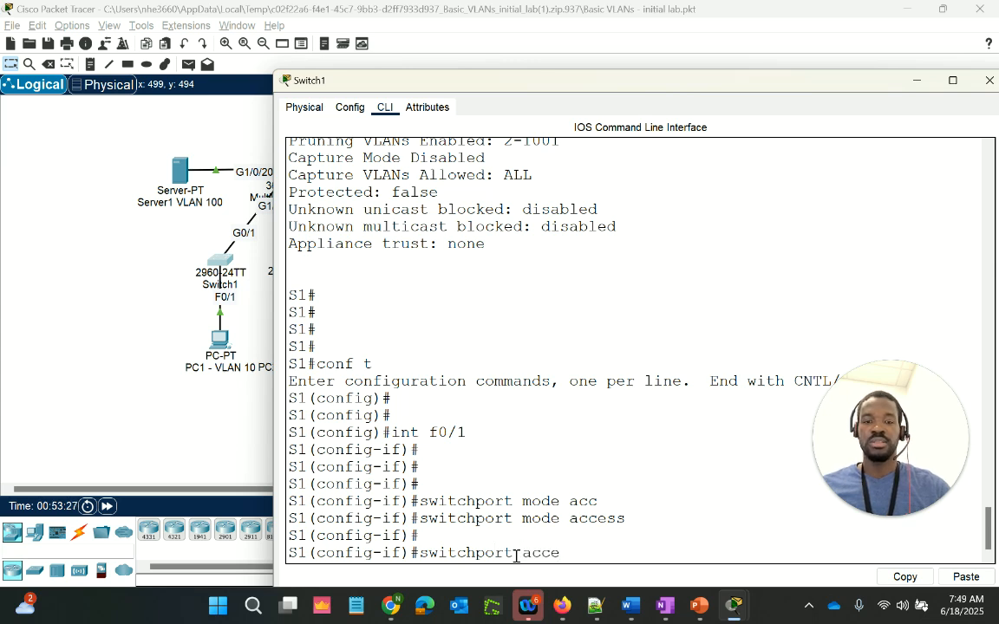
key(Tab)
text(vl)
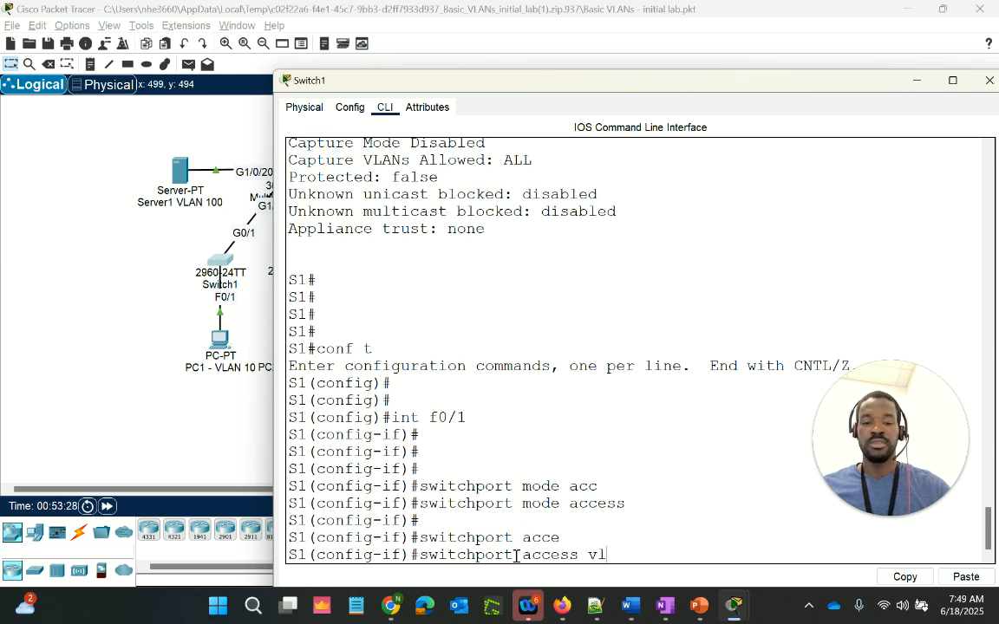
text(an 10)
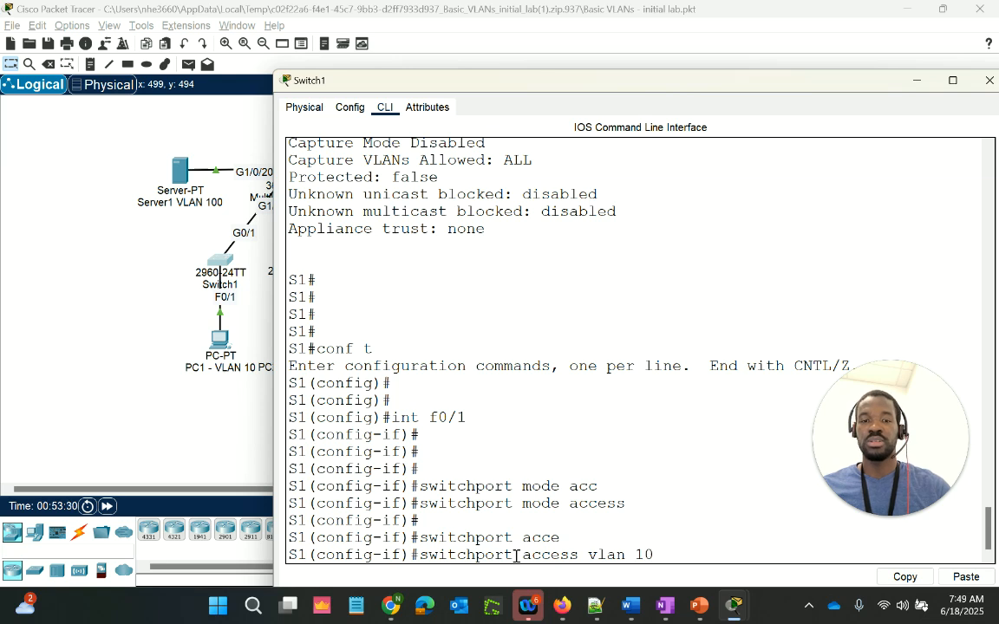
key(Return)
key(Return)
key(Return)
Step: Leave configuration mode on Switch1 with end and display the running configuration with sh run
text(end)
key(Return)
key(Return)
key(Return)
key(Return)
text(sh run)
key(Return)
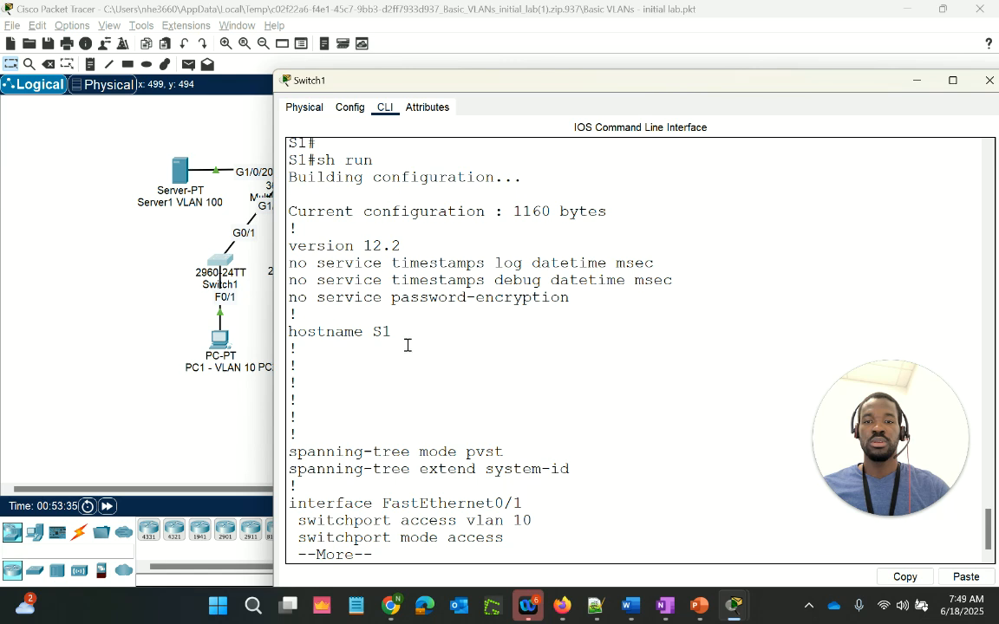
Step: Highlight the hostname and the FastEthernet0/1 access settings in Switch1's running configuration, and advance to the following page
drag(402, 334, 297, 337)
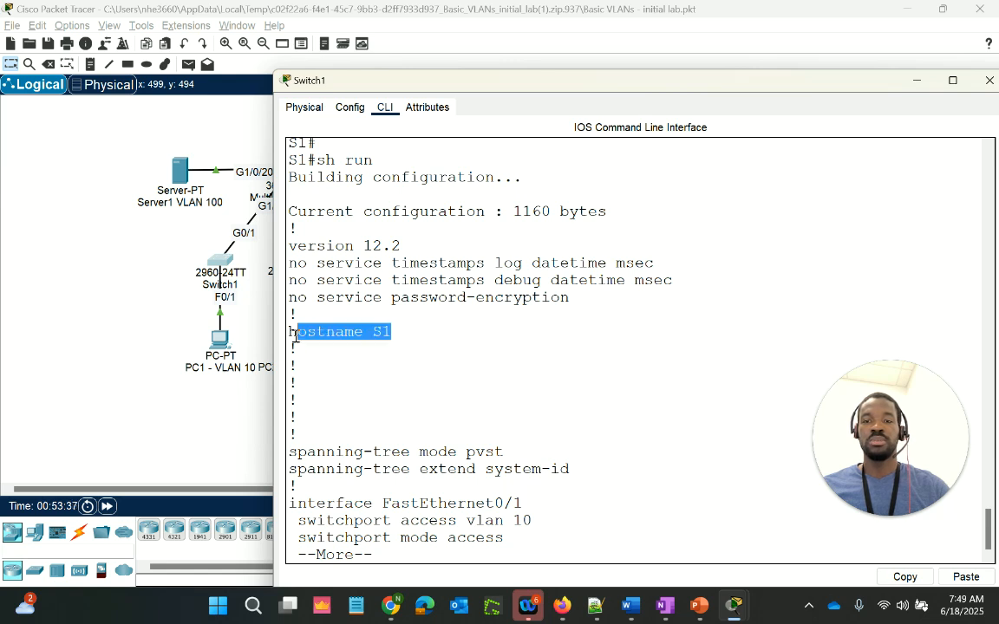
click(580, 410)
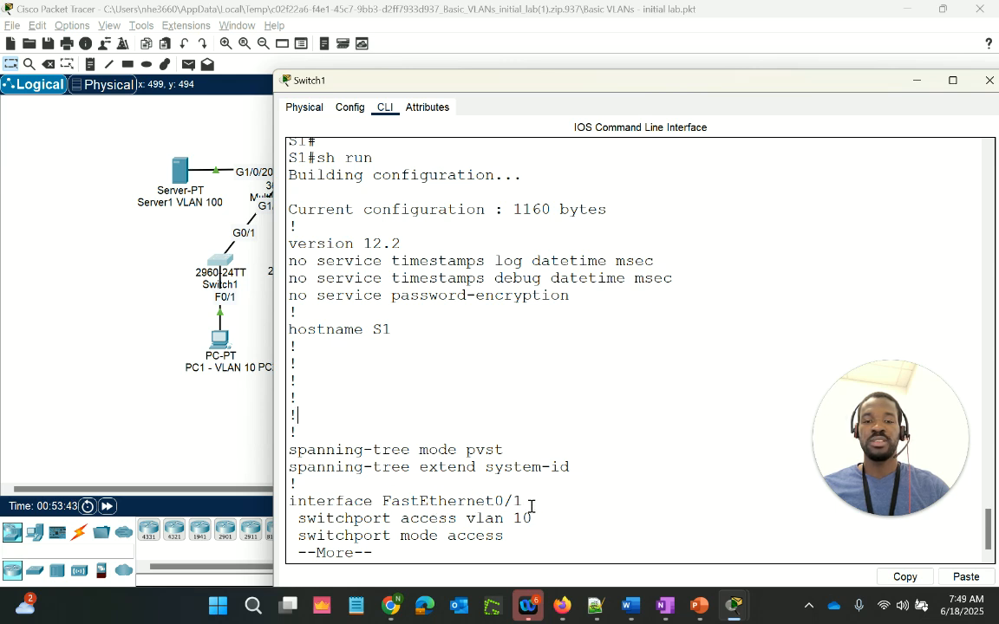
drag(535, 505, 486, 503)
drag(546, 522, 462, 518)
click(528, 540)
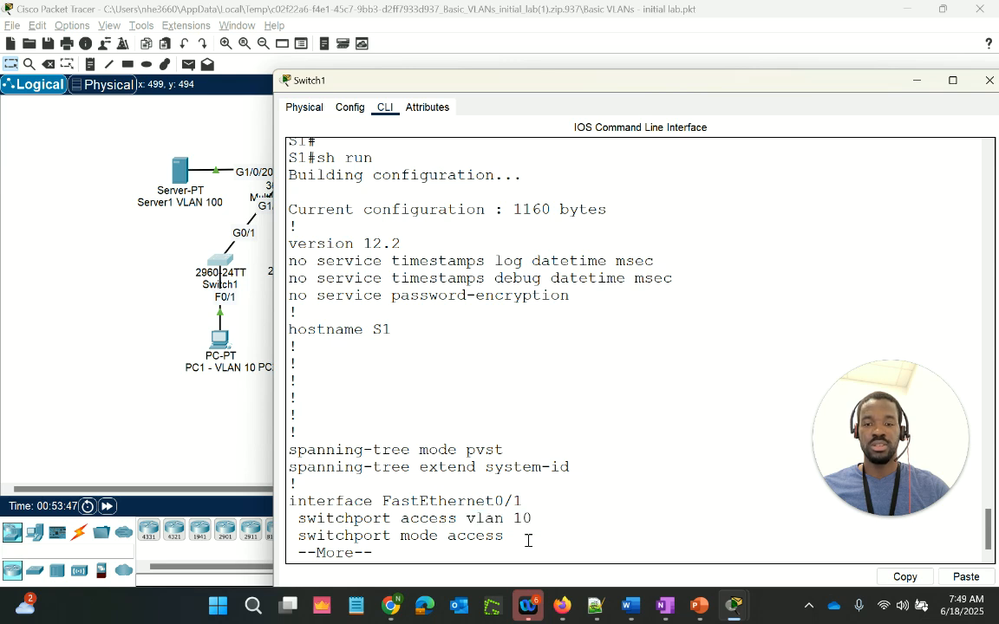
drag(529, 539, 639, 518)
click(640, 518)
key(space)
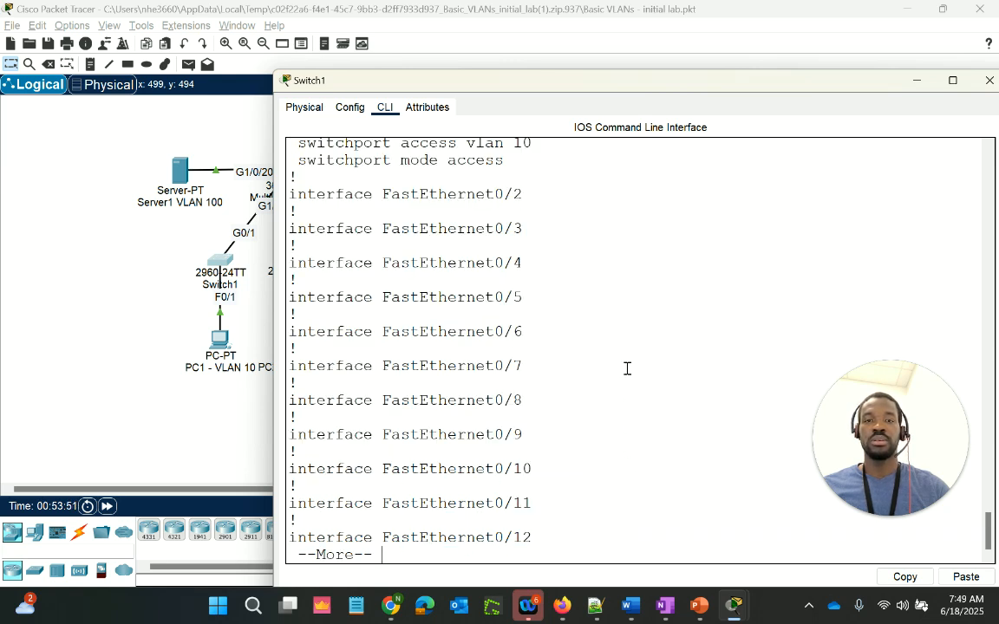
Step: Page through the rest of the running configuration, highlighting the GigabitEthernet0/1 trunk and Vlan1 IP address entries
key(space)
key(space)
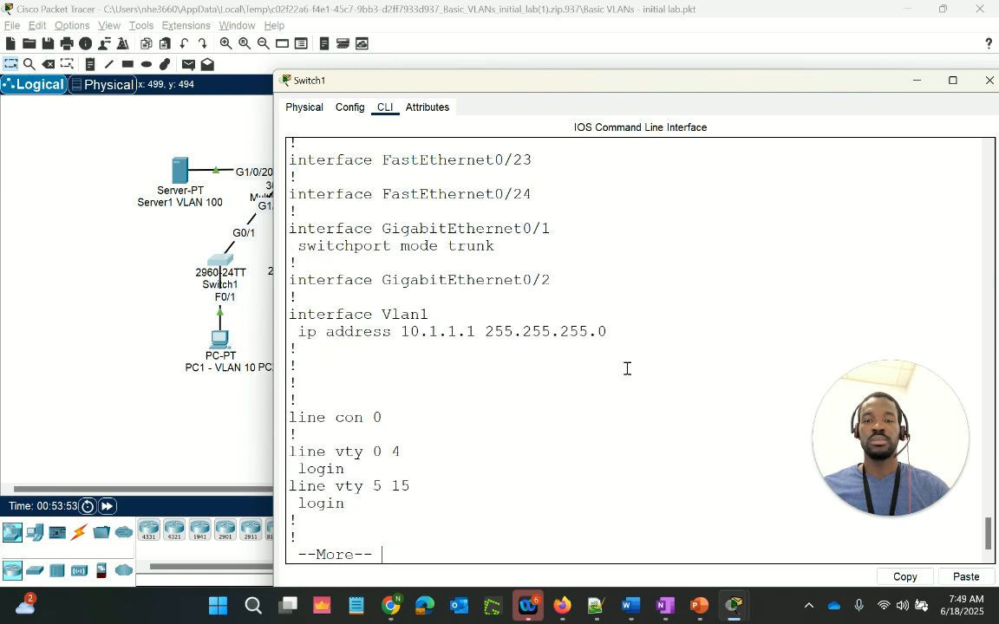
drag(495, 247, 289, 226)
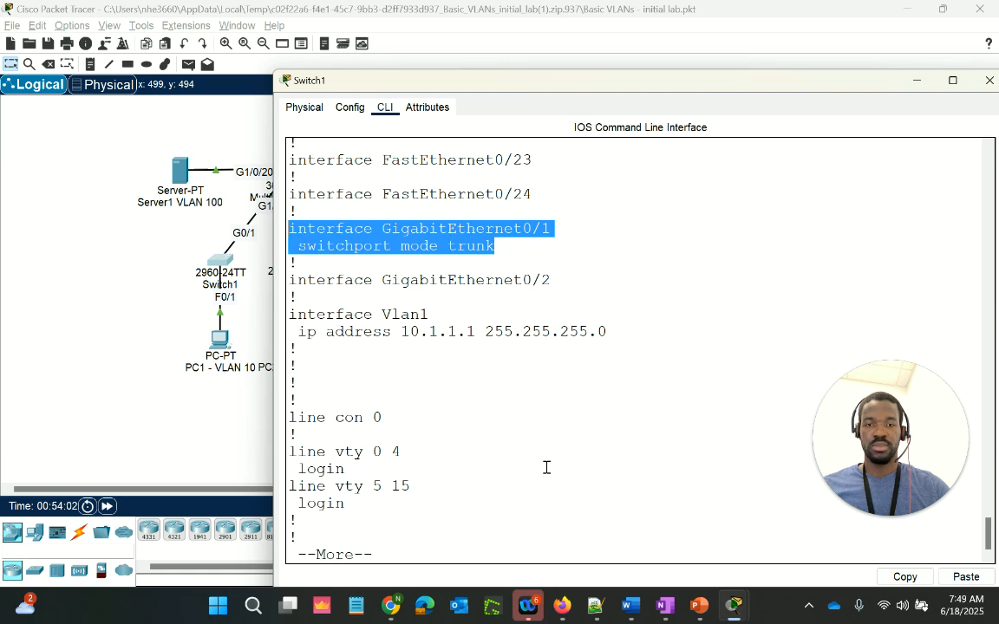
drag(605, 341, 294, 309)
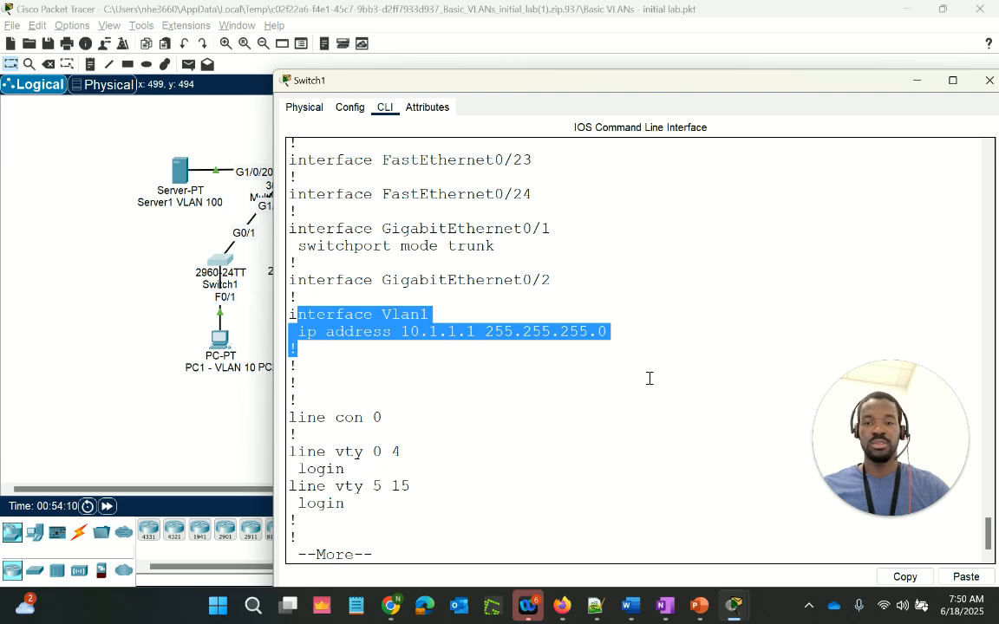
key(space)
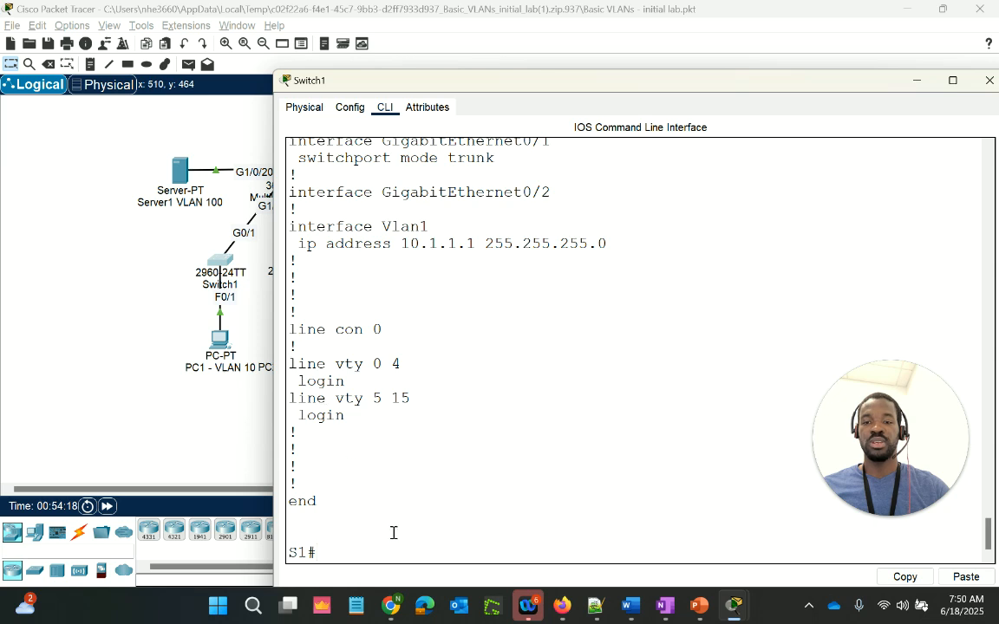
Step: Save Switch1's running configuration with the wr command
text(ite)
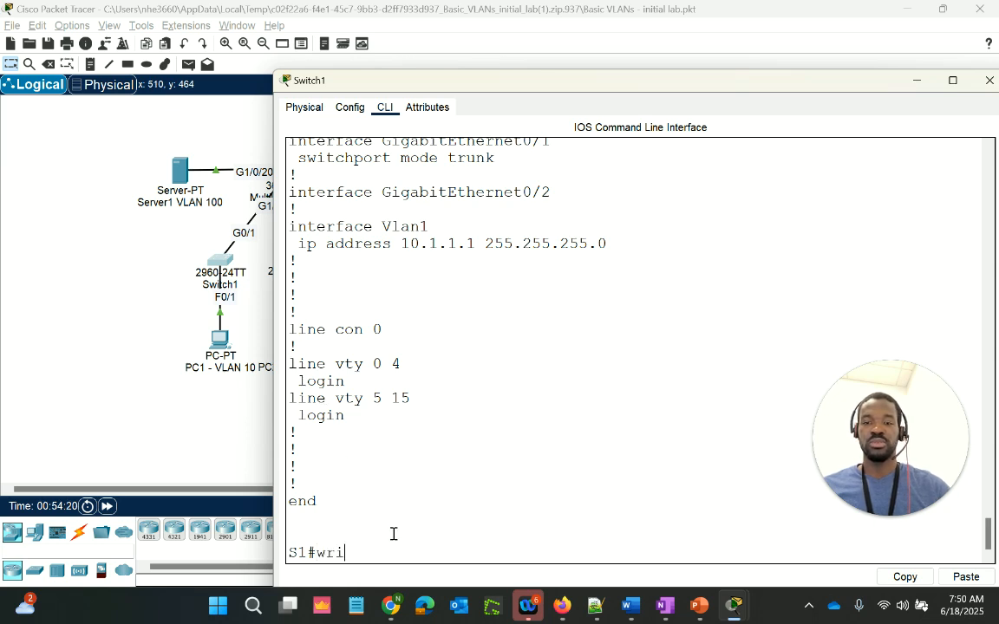
key(BackSpace)
key(BackSpace)
key(BackSpace)
text(me)
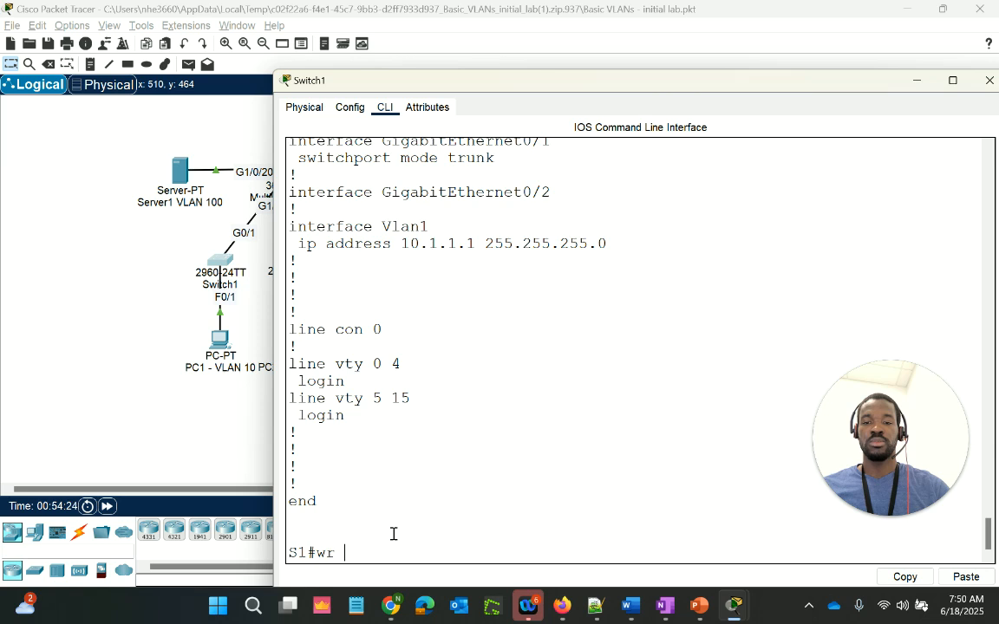
key(Return)
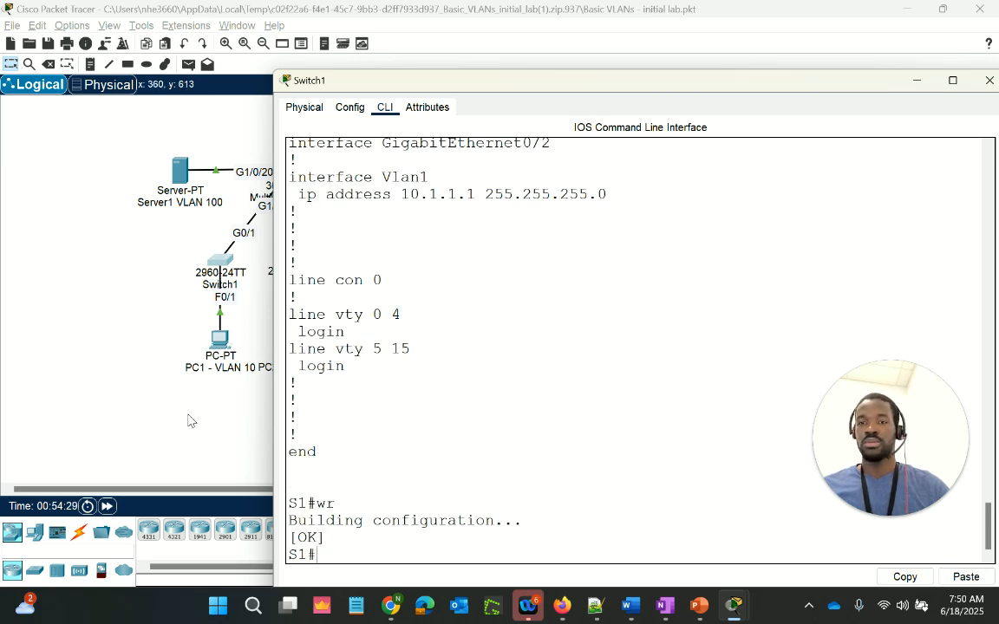
Step: Open PC1's FastEthernet0 interface configuration and set its static IPv4 address to 10.1.10.10
click(222, 338)
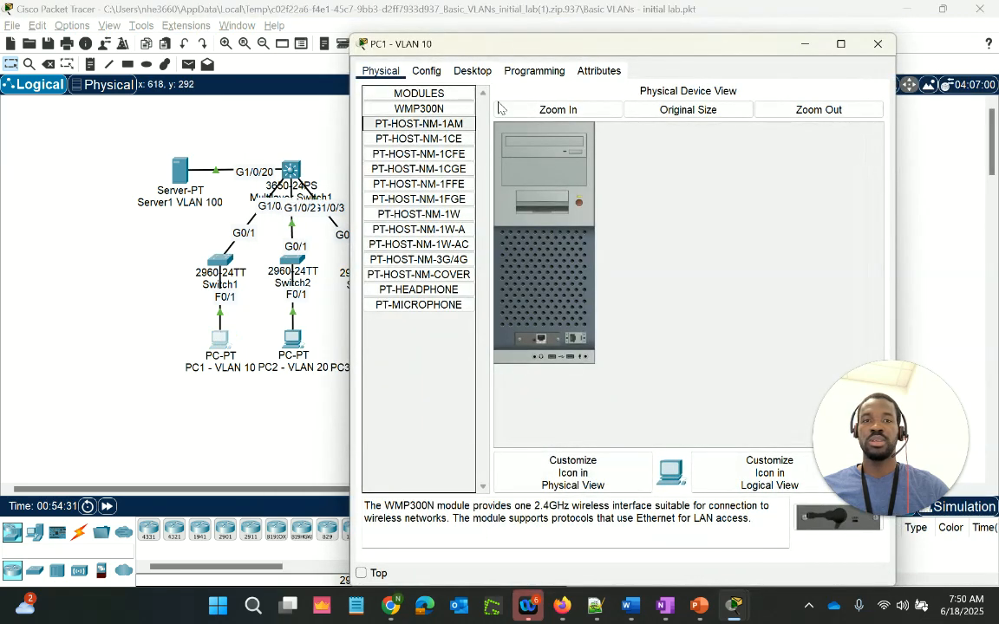
click(427, 72)
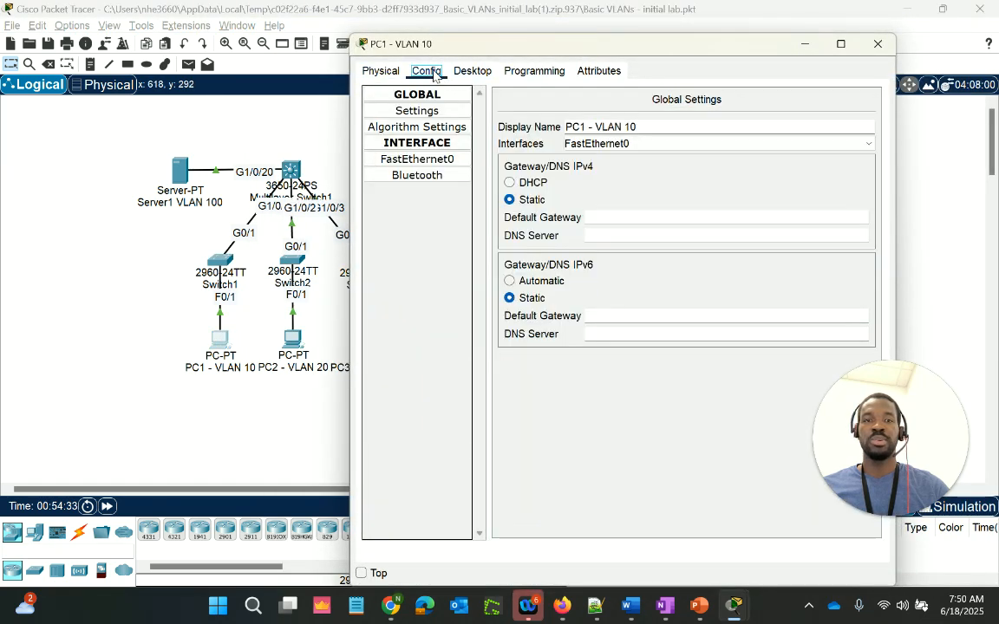
drag(535, 51, 627, 425)
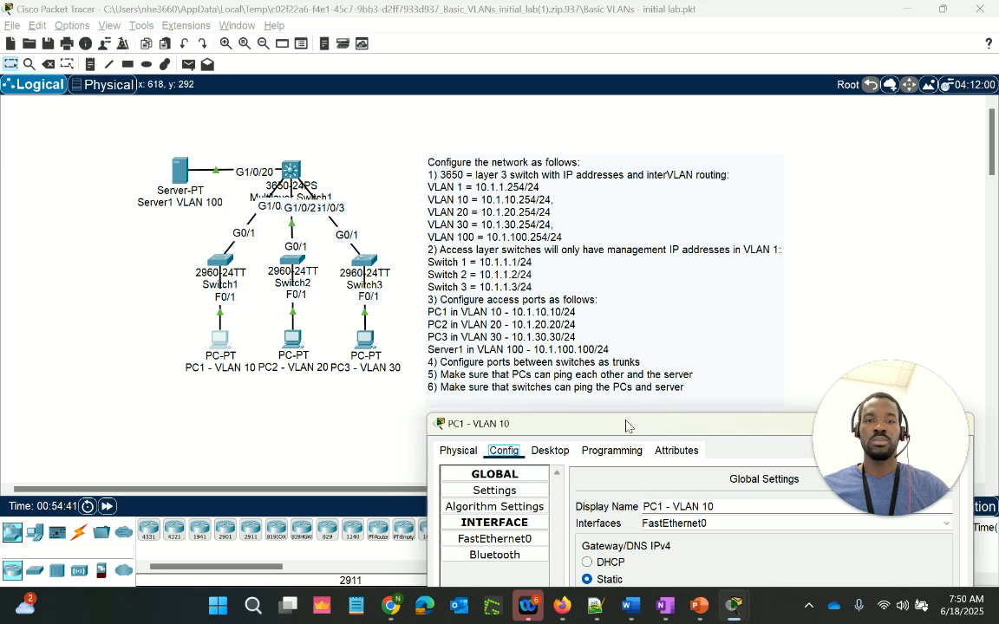
drag(627, 425, 611, 381)
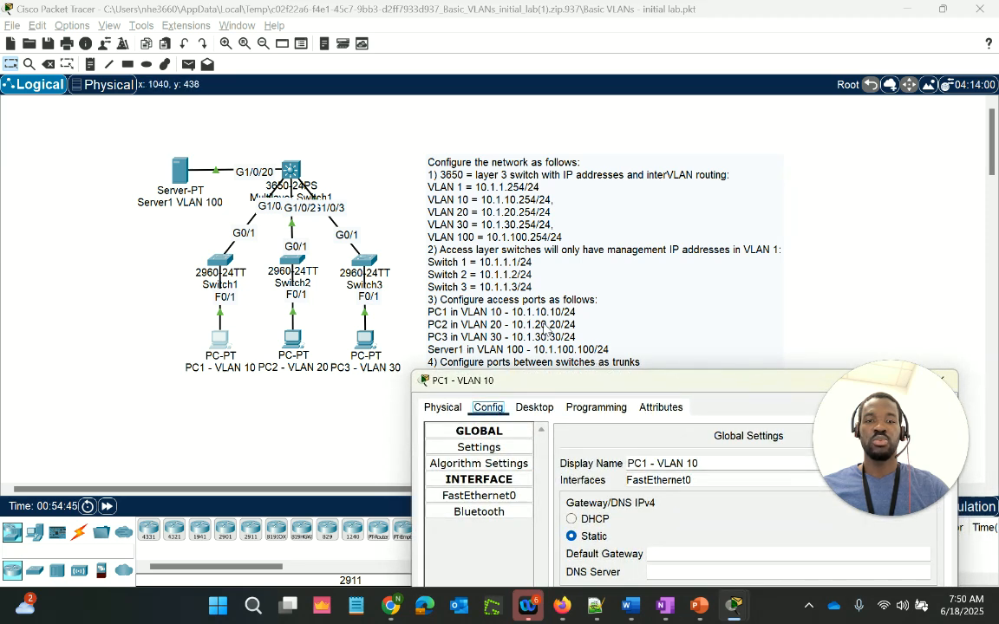
drag(616, 384, 420, 175)
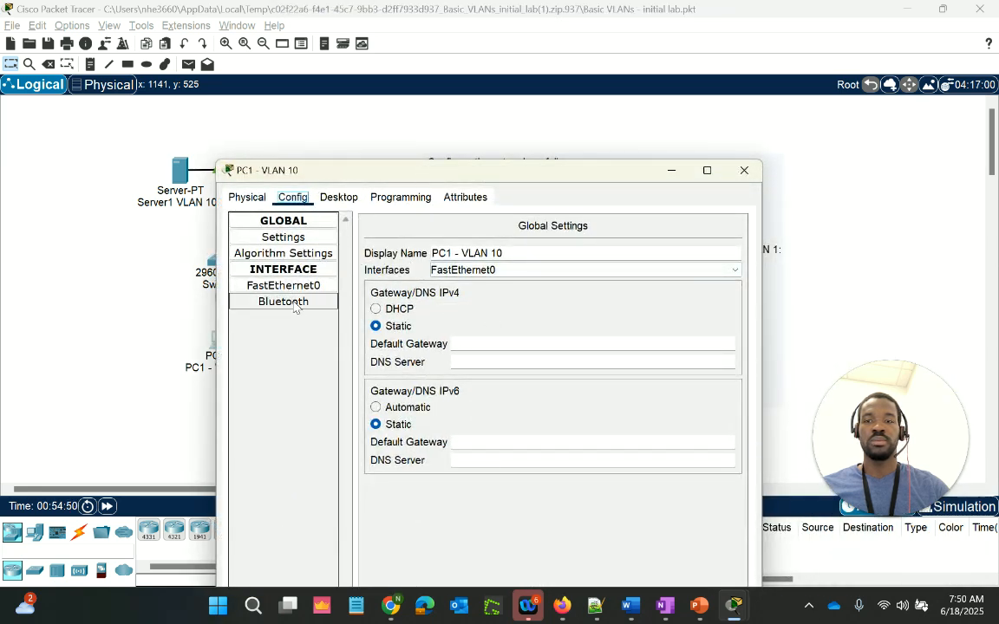
click(264, 285)
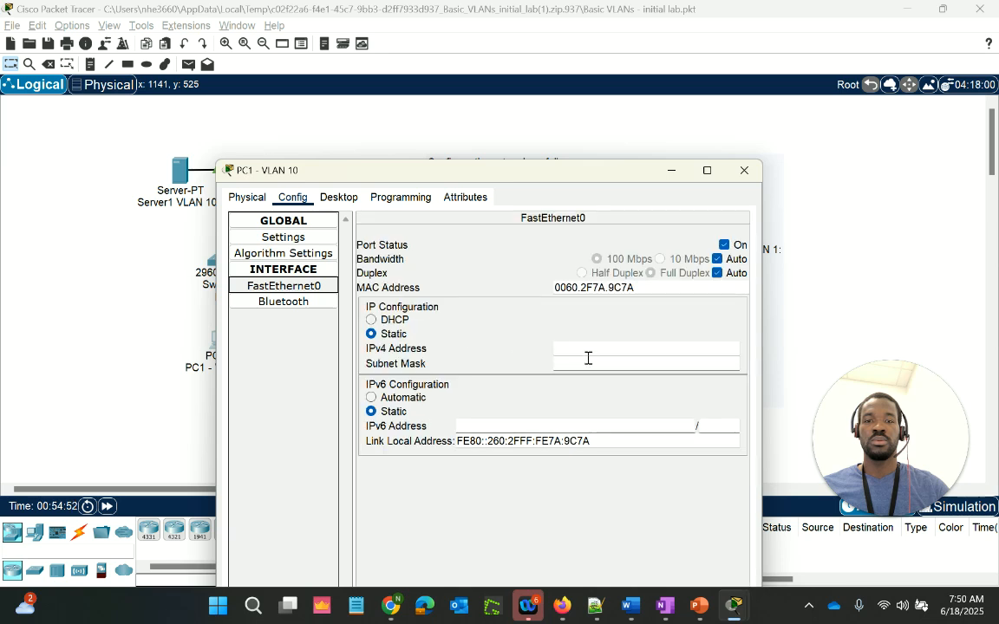
click(631, 346)
text(10.1.10.10)
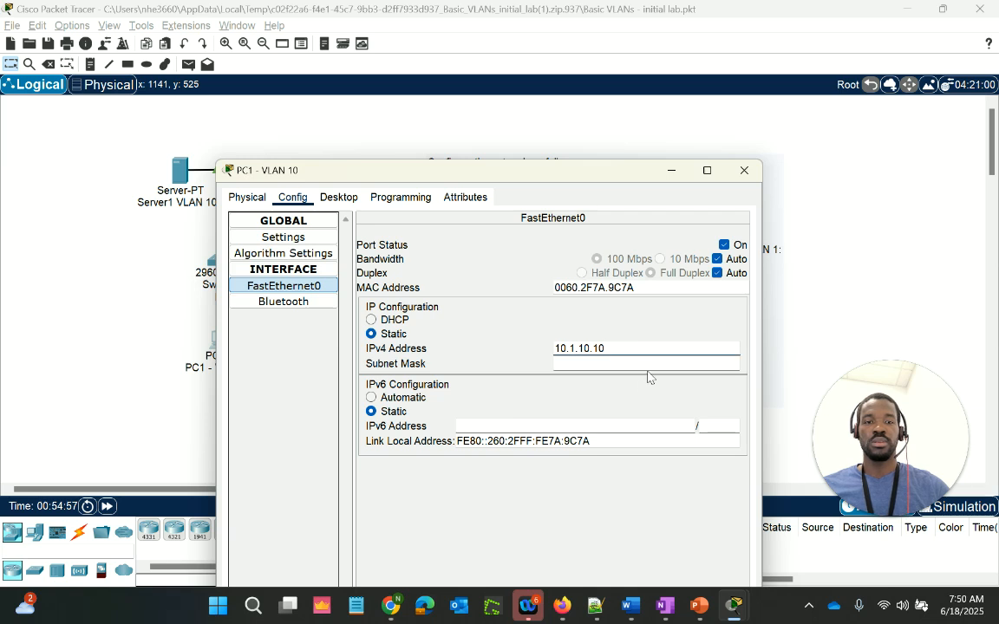
Step: Set the subnet mask of PC1's FastEthernet0 interface to 255.255.255.0
click(654, 363)
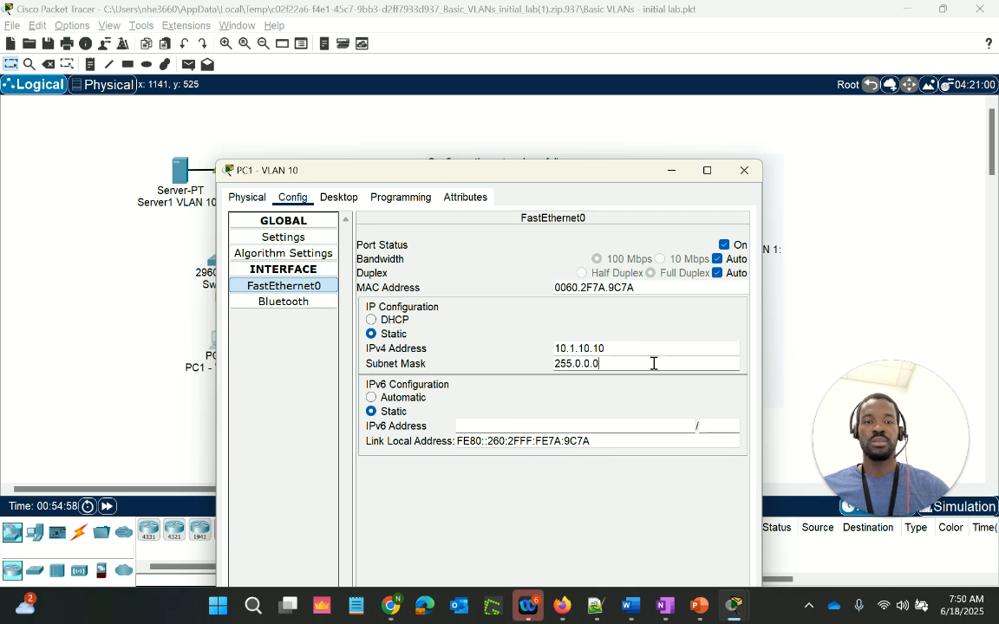
key(BackSpace)
key(BackSpace)
key(BackSpace)
key(BackSpace)
text(255.255.255)
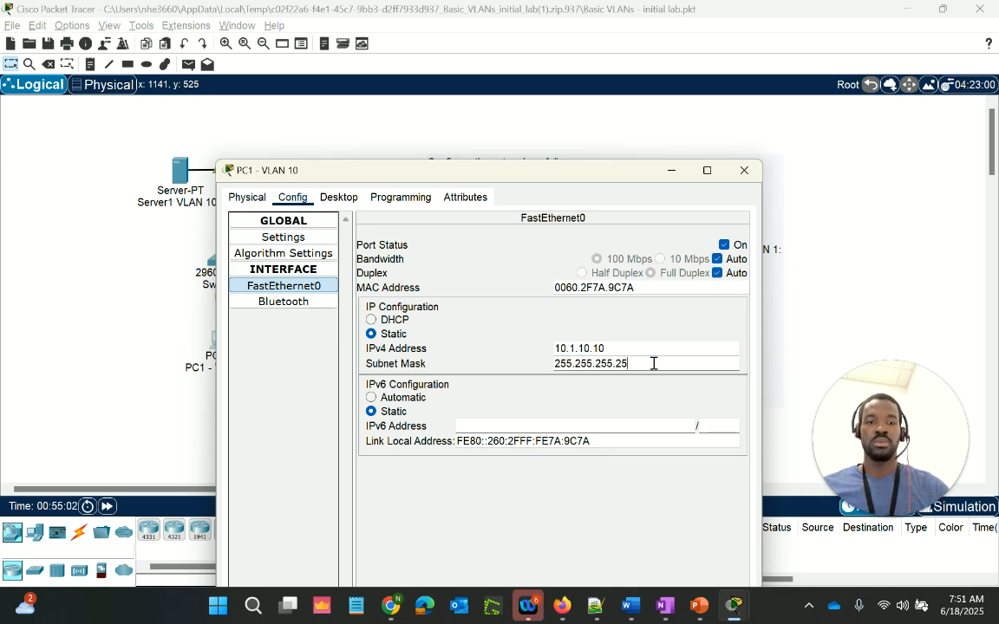
key(BackSpace)
key(BackSpace)
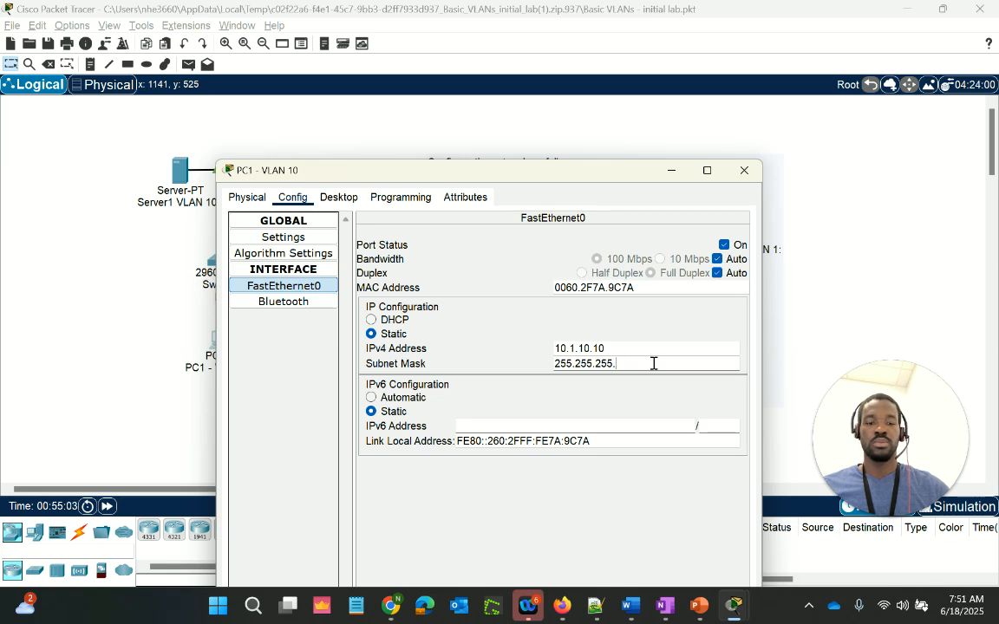
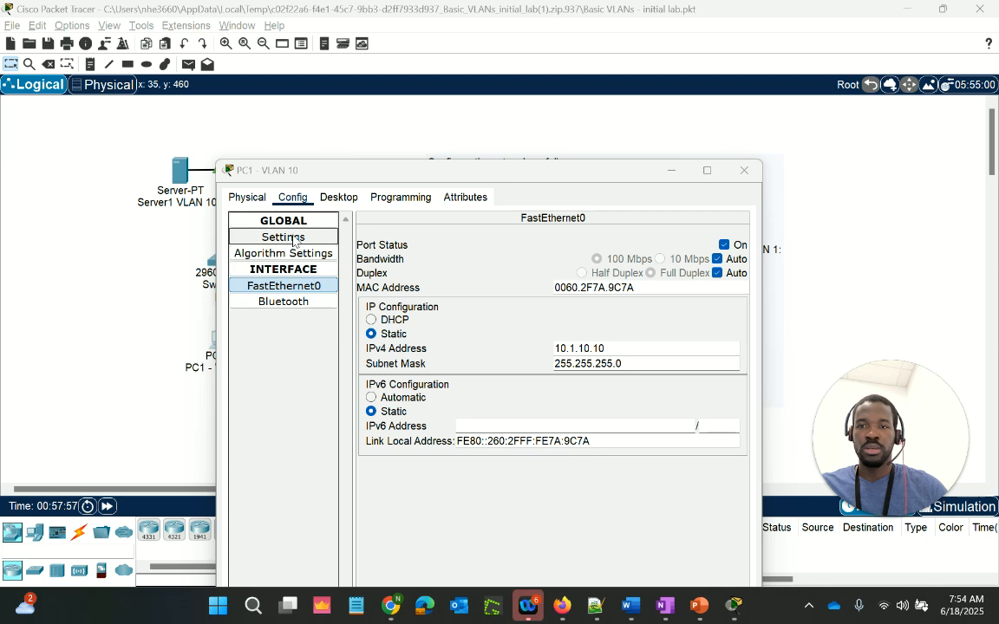
Step: Run ipconfig in PC1's Command Prompt and highlight the FastEthernet0 IPv4 address, subnet mask and default gateway
click(338, 197)
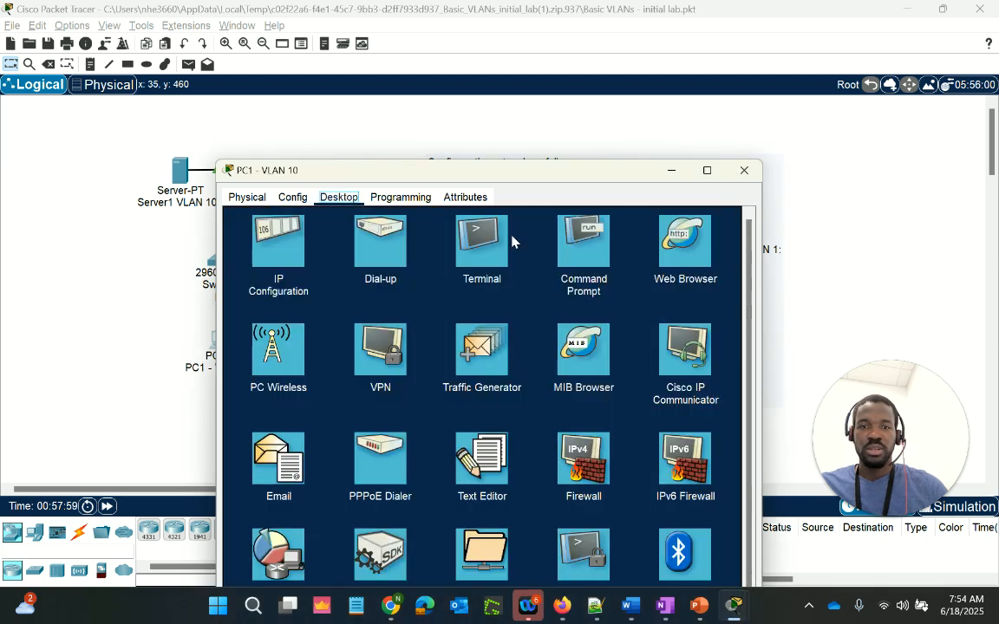
click(584, 254)
text(ipconfig)
key(Return)
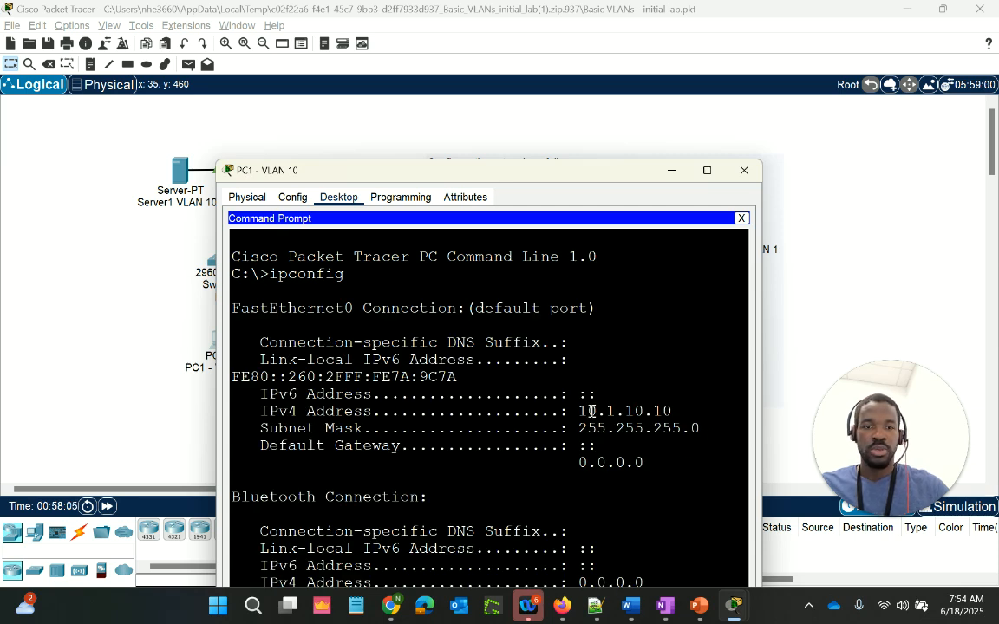
drag(585, 410, 701, 431)
drag(653, 469, 573, 467)
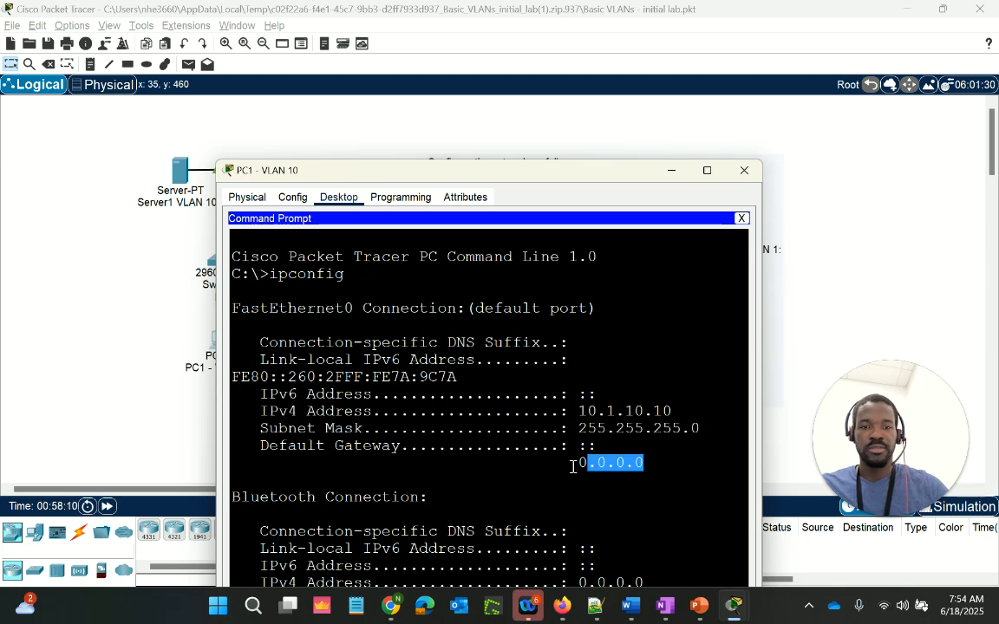
Step: Set PC1's IPv4 default gateway to 10.1.10.254 in its global settings
click(251, 197)
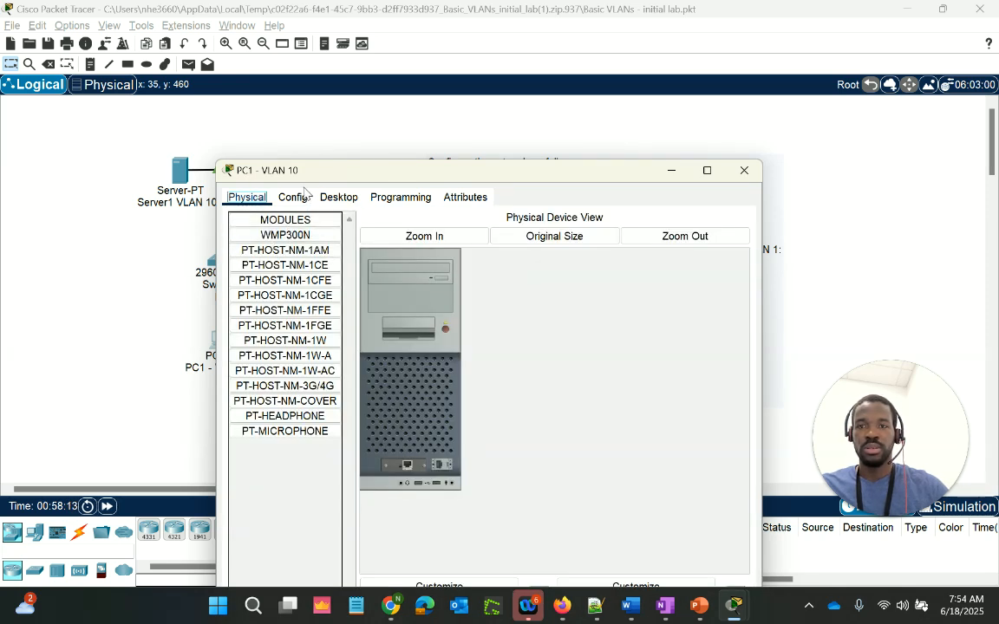
click(303, 198)
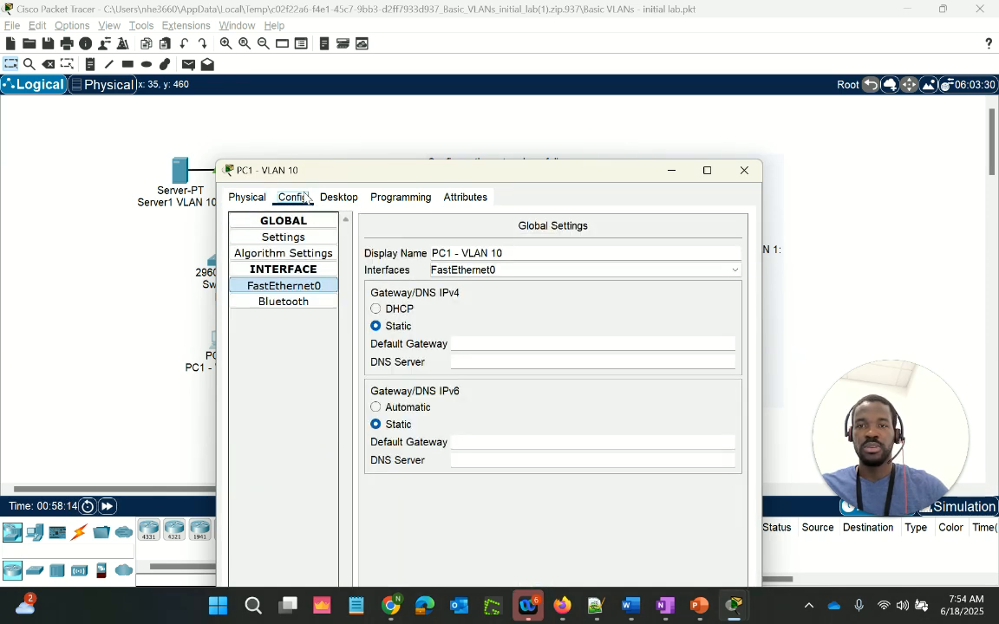
click(289, 238)
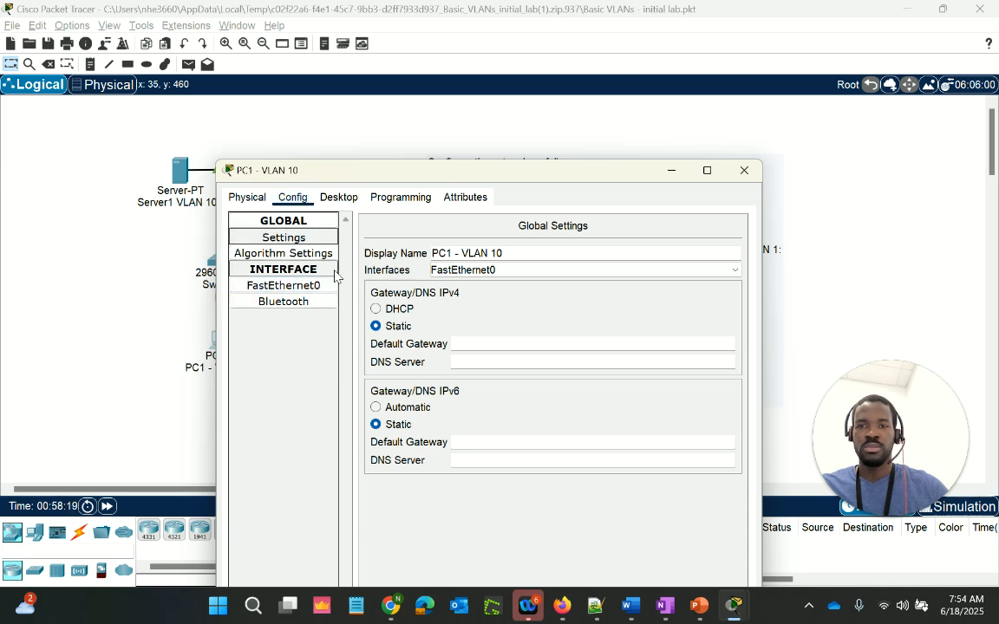
click(522, 343)
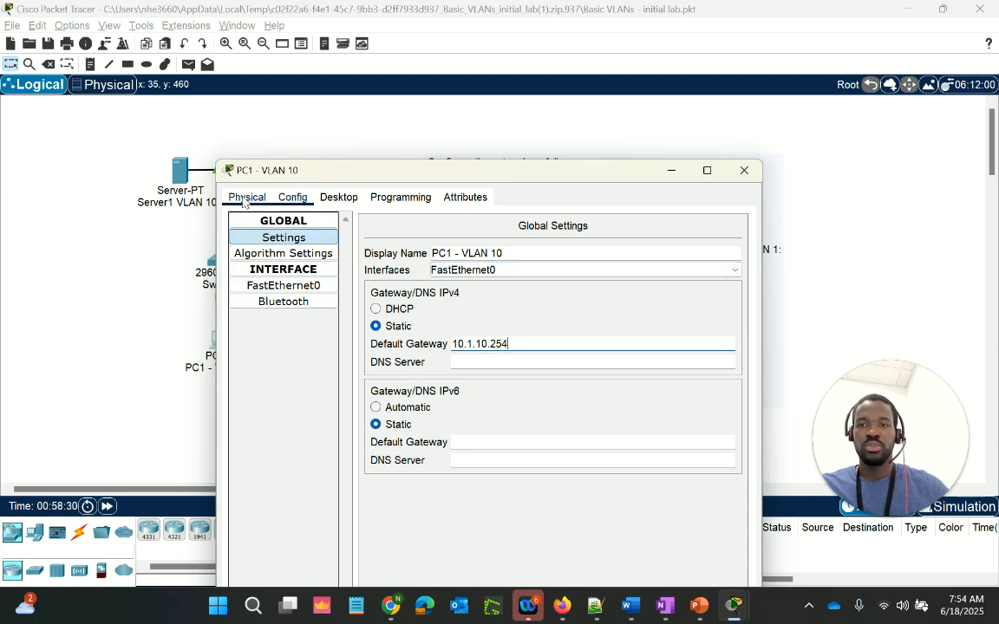
Step: Rerun ipconfig on PC1, highlight the IPv4 address through default gateway entries, and minimize the PC1 window
click(338, 196)
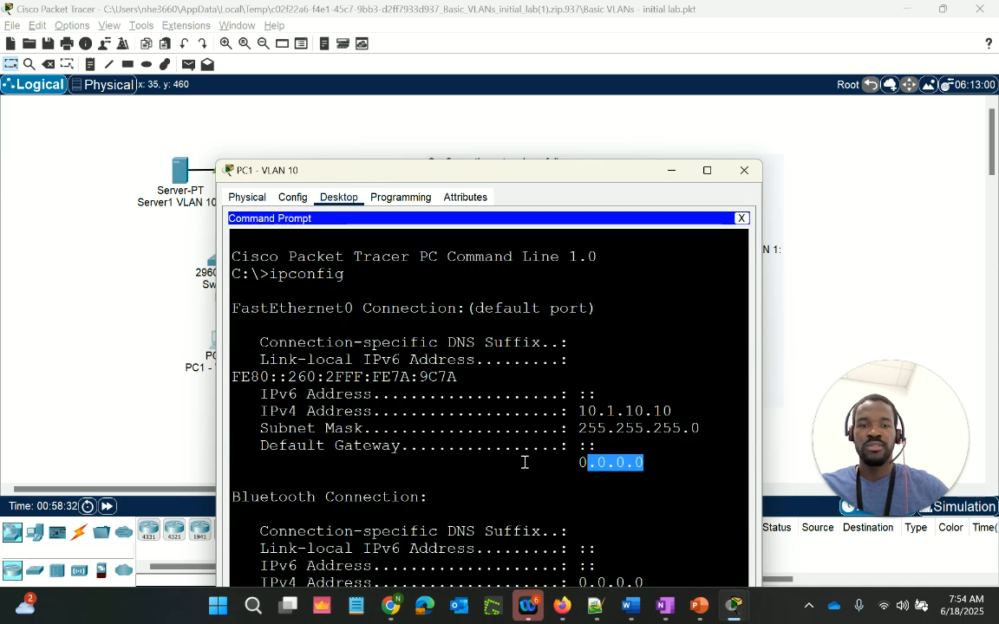
drag(546, 168, 549, 17)
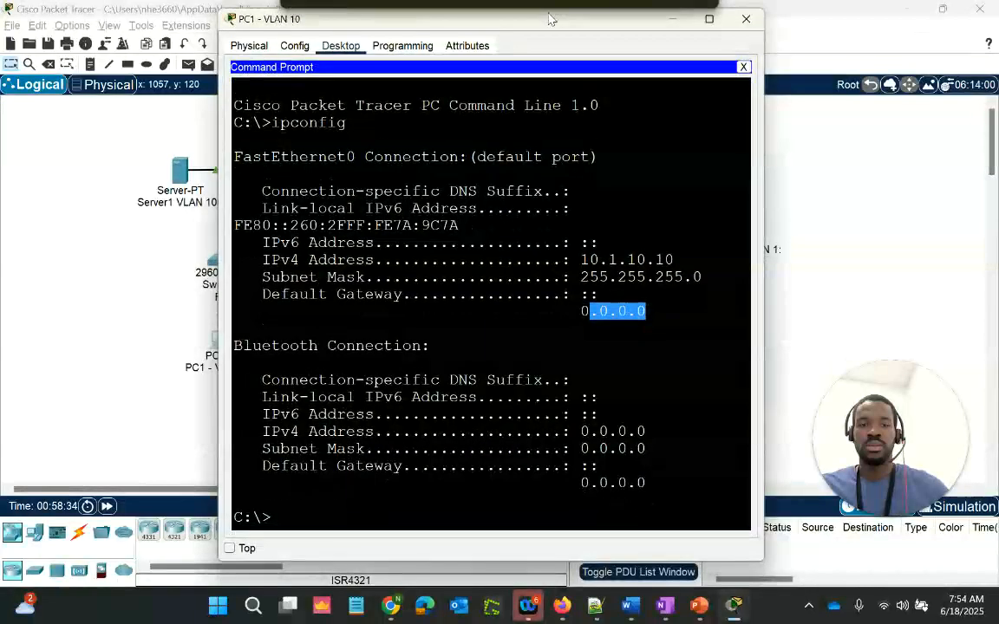
click(414, 510)
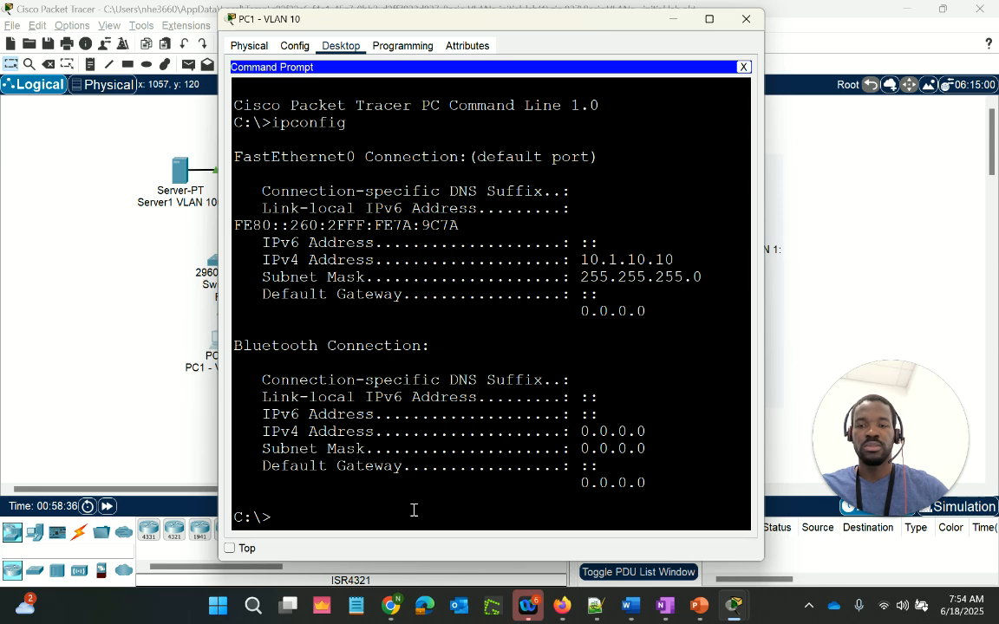
key(Up)
key(Return)
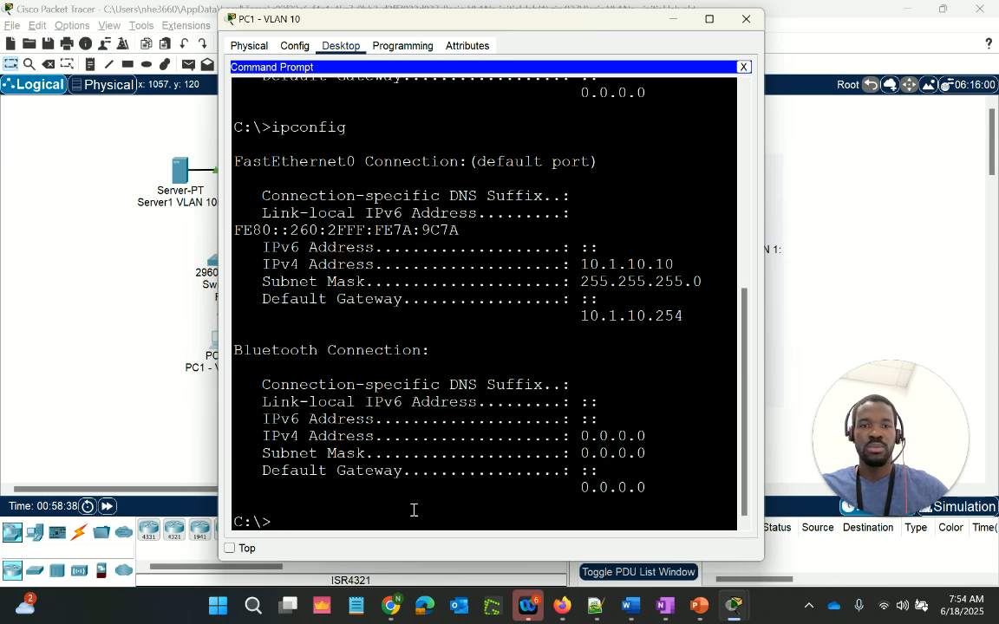
drag(683, 317, 581, 265)
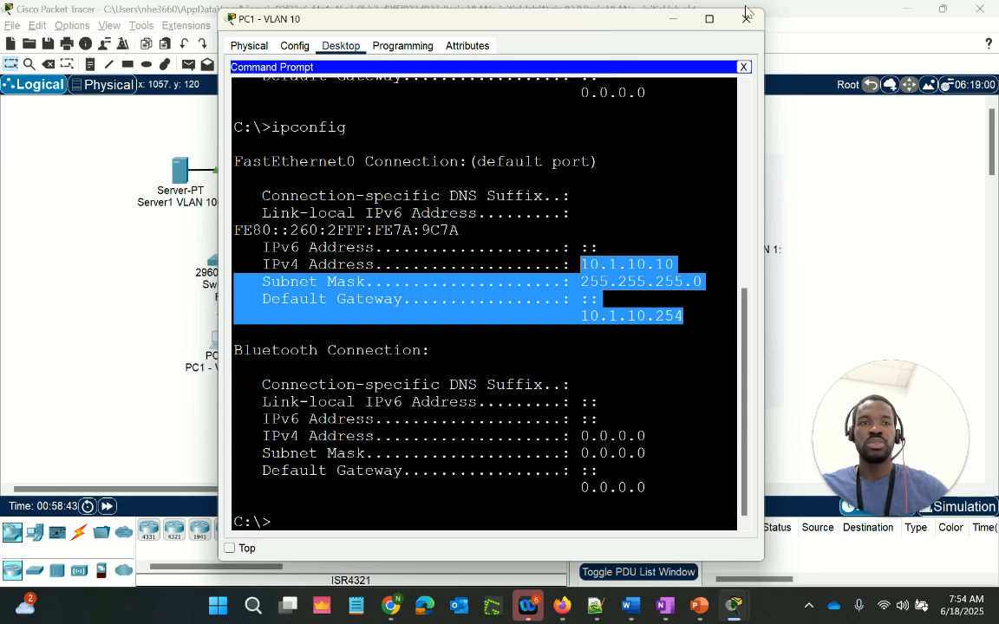
click(673, 18)
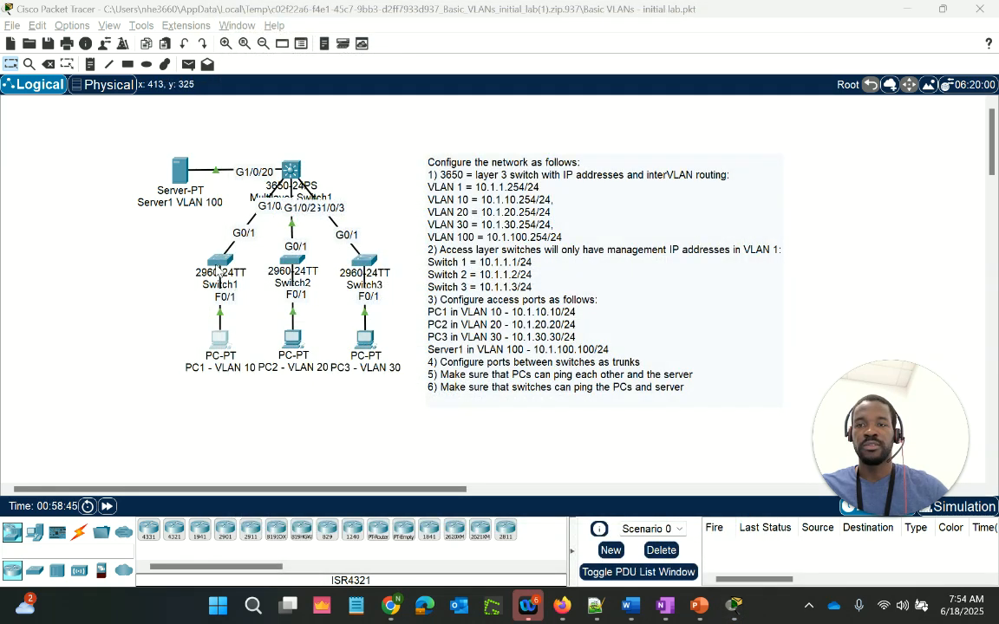
Step: Reopen Switch1's command line and enter global configuration mode with conf t
click(217, 258)
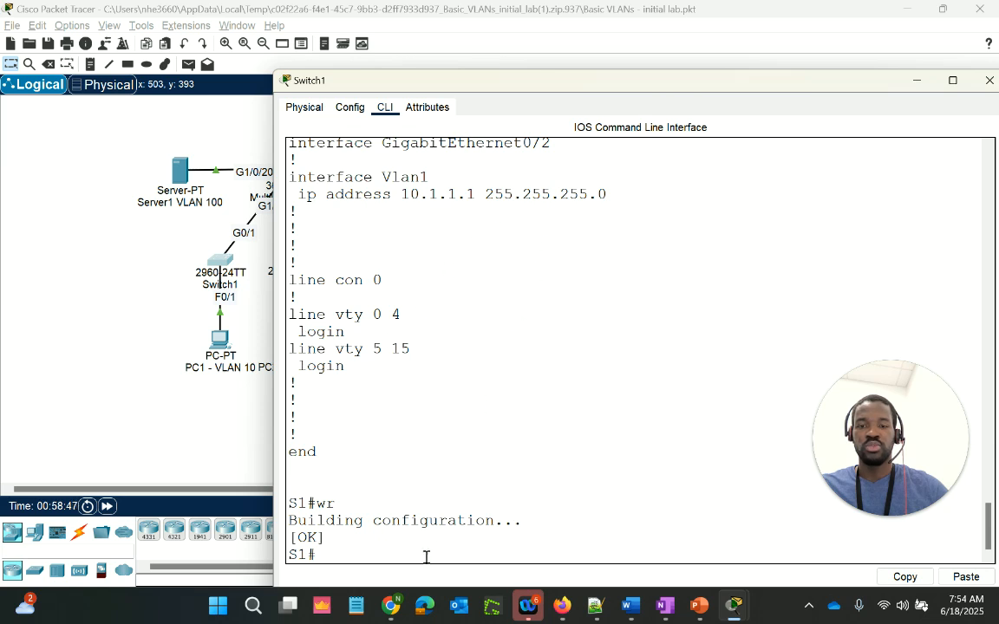
key(Return)
key(Return)
text(conf t)
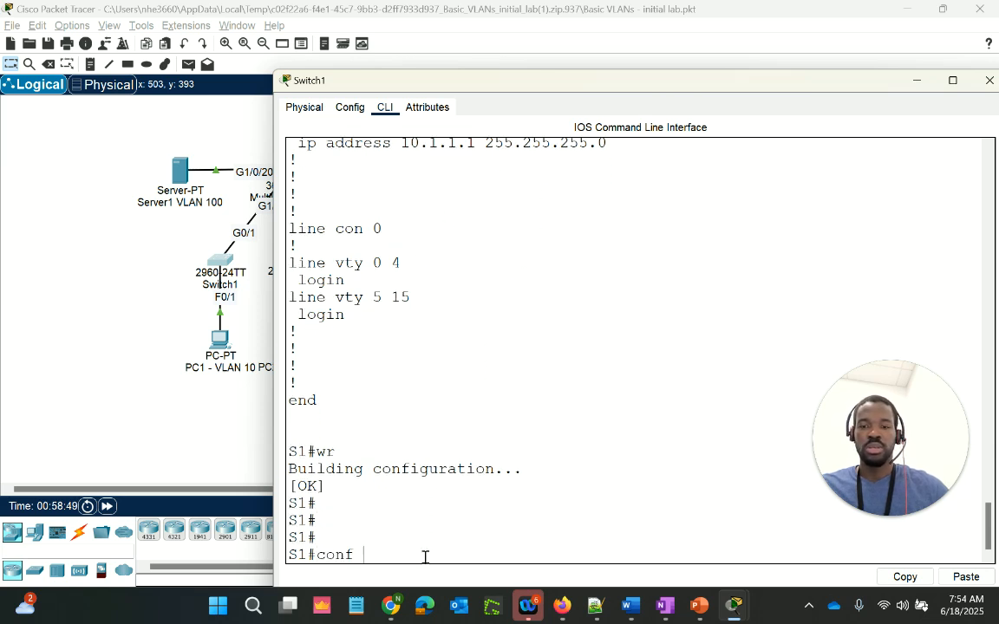
key(Return)
key(Return)
key(Return)
Step: Try to complete ip d on Switch1, and list the available configuration commands and the ip subcommands with ?
text(ip)
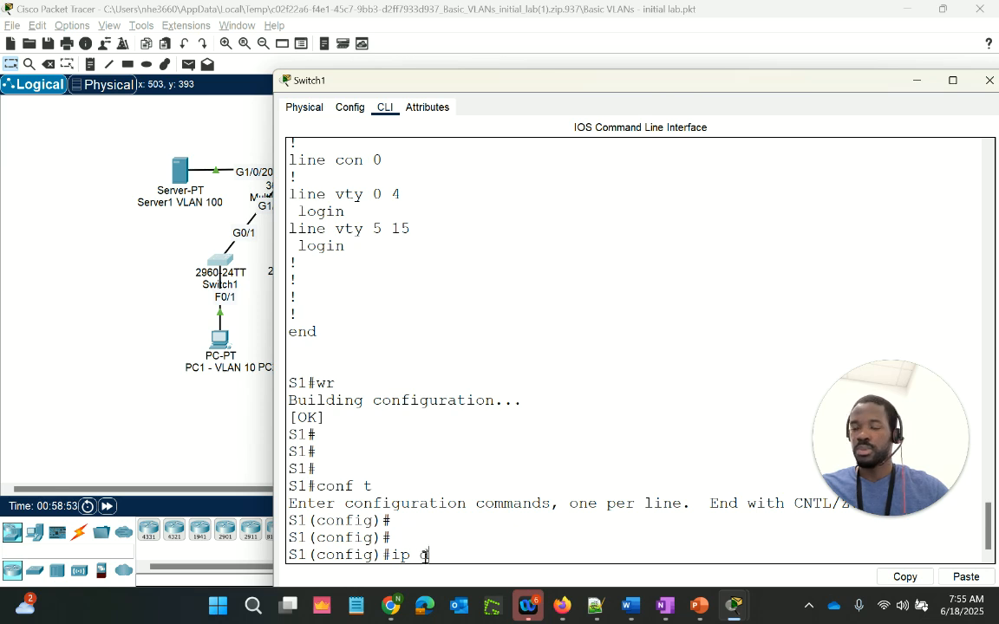
text( d)
key(Tab)
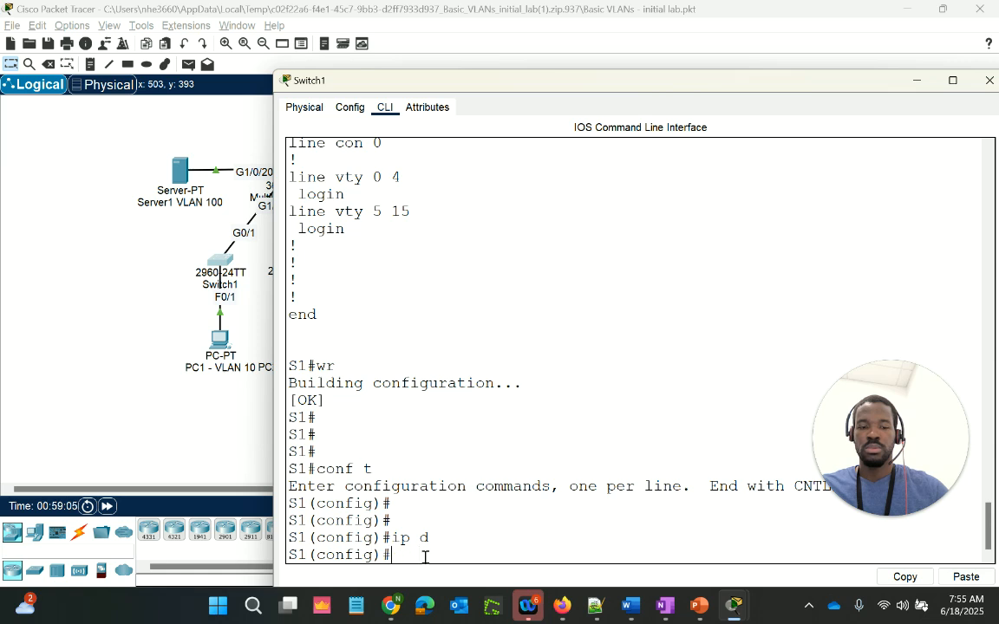
text(?)
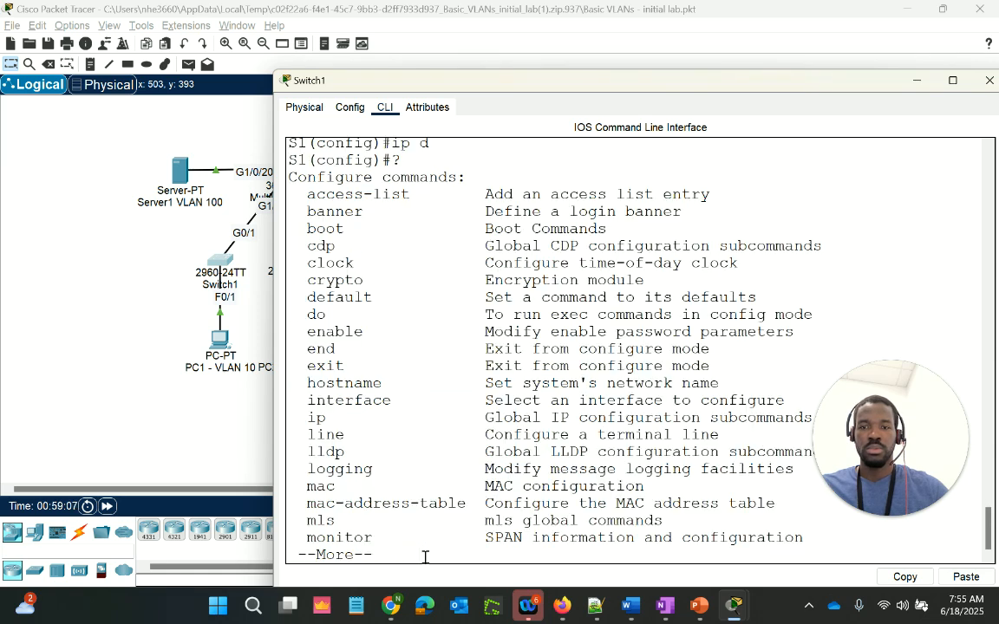
key(space)
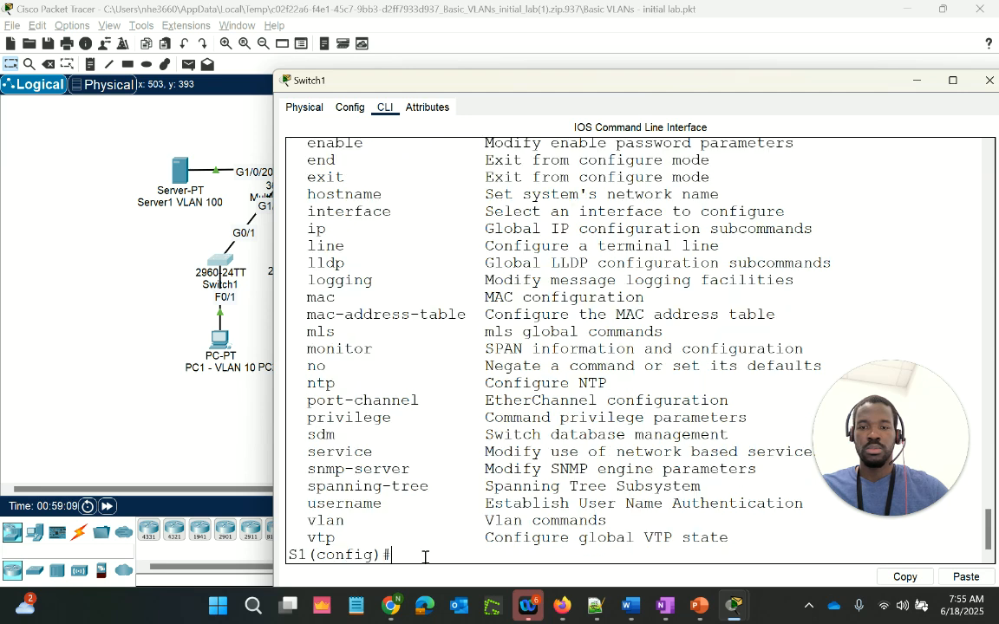
text(ip ?)
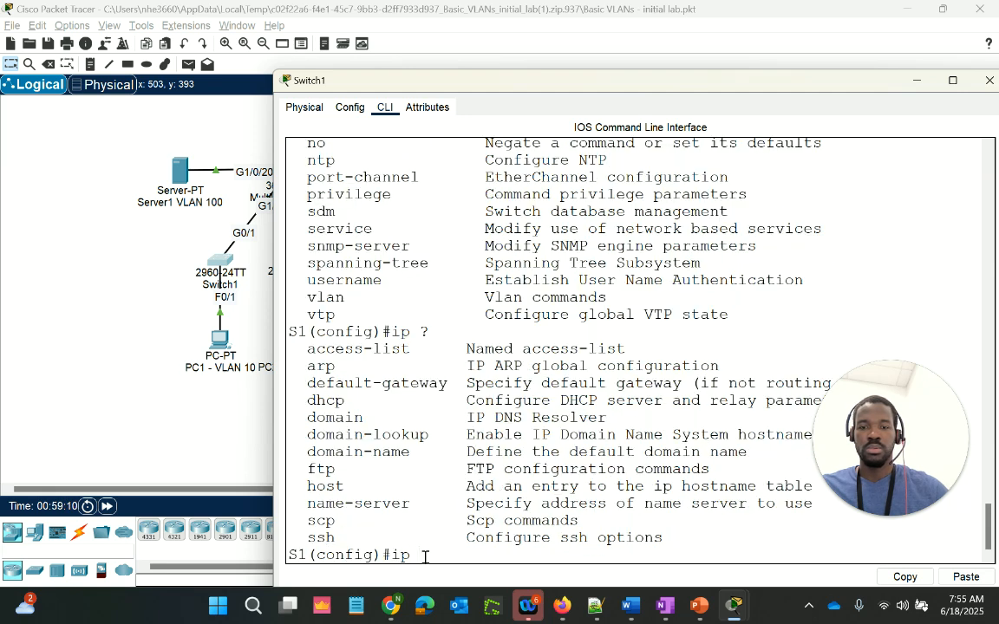
Step: Set Switch1's default gateway to 10.1.1.254 with ip default-gateway and return to privileged mode with end
text(def)
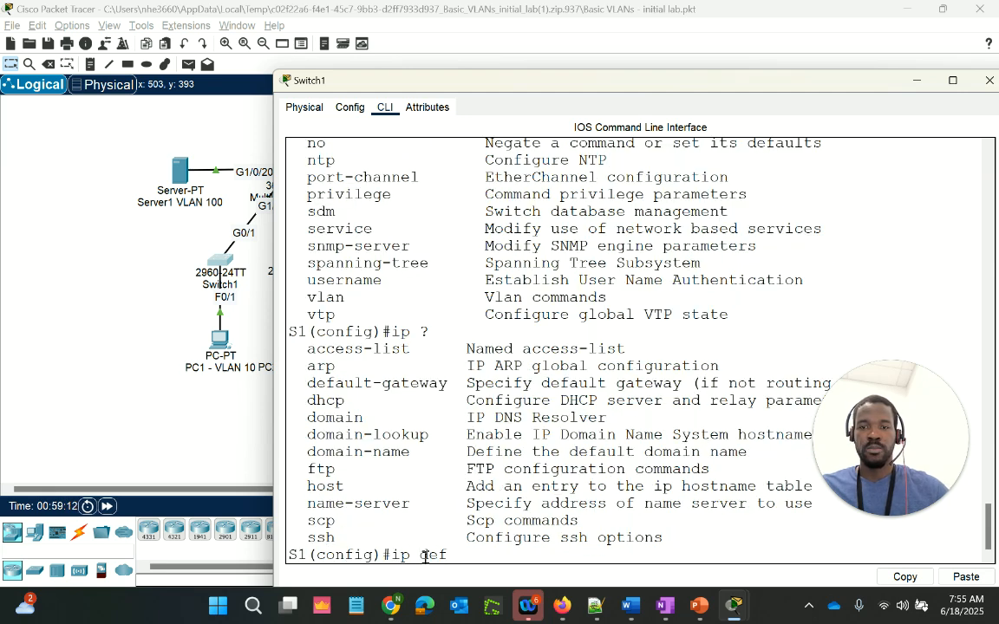
key(Tab)
text(10)
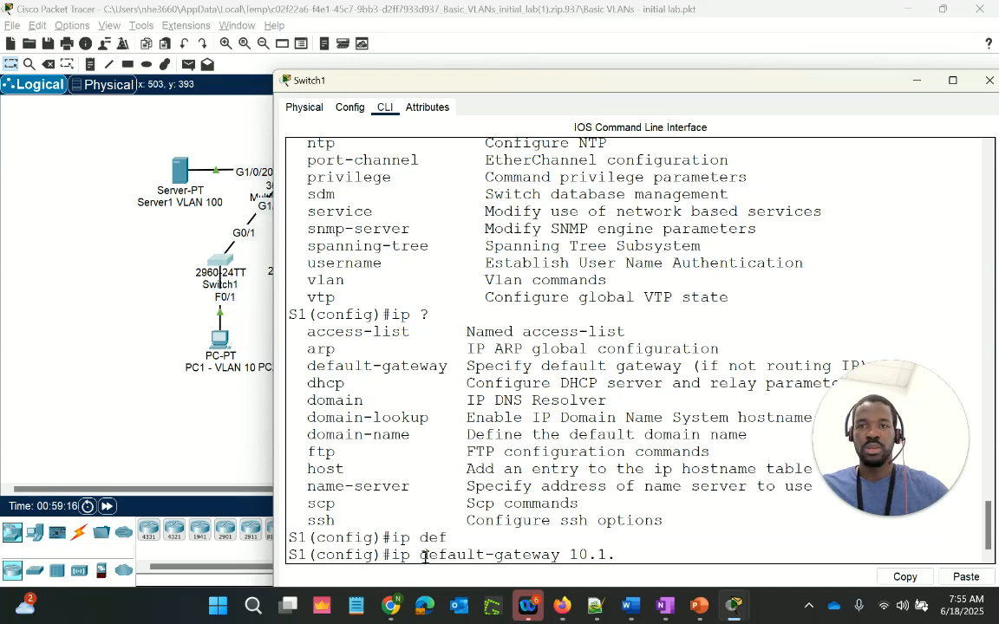
drag(520, 74, 391, 329)
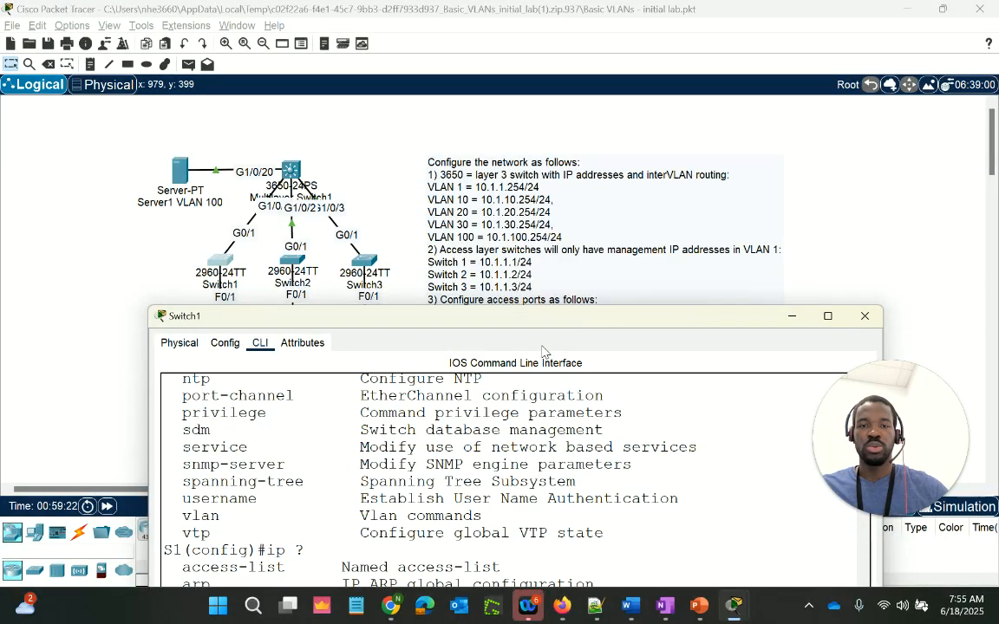
drag(571, 310, 587, 7)
text(1)
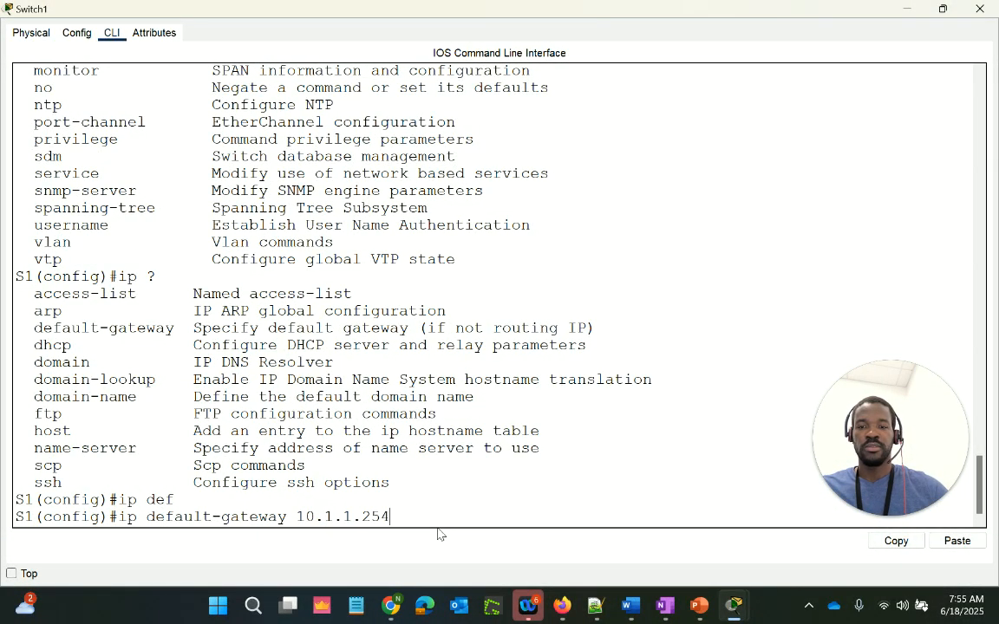
text(.254)
key(Return)
key(Return)
key(Return)
text(end)
key(Return)
key(Return)
key(Return)
key(Return)
key(Return)
key(Return)
Step: Show Switch1's running configuration with sh run and highlight the hostname and the FastEthernet0/1 access port lines
text(sh run)
key(Return)
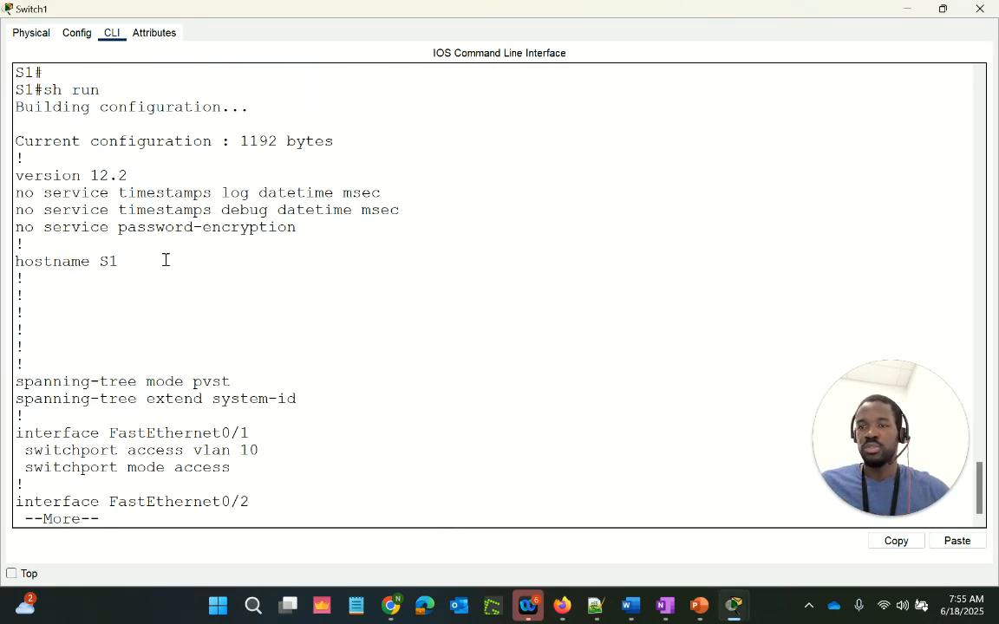
drag(165, 261, 51, 245)
click(418, 335)
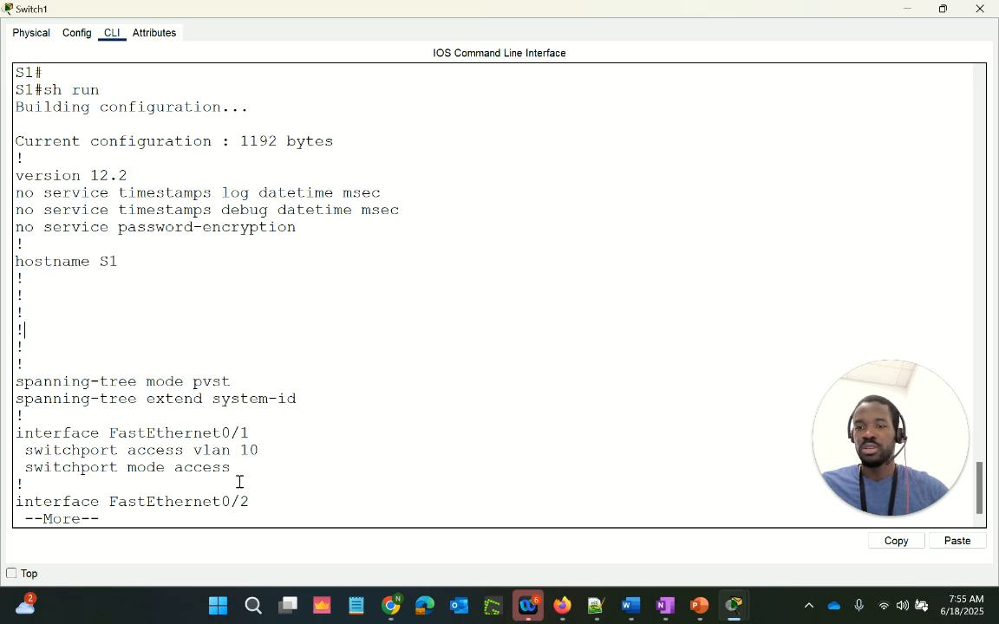
drag(239, 481, 187, 451)
click(296, 480)
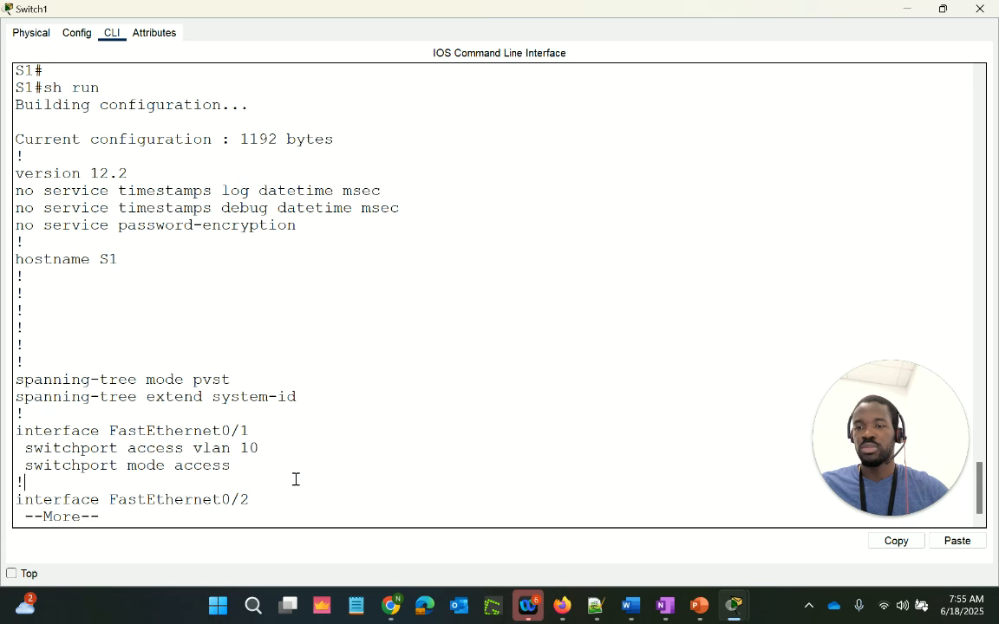
Step: Page through the rest of the running configuration, highlighting the default gateway, the Vlan1 address and the GigabitEthernet0/1 trunk lines
key(space)
key(space)
key(space)
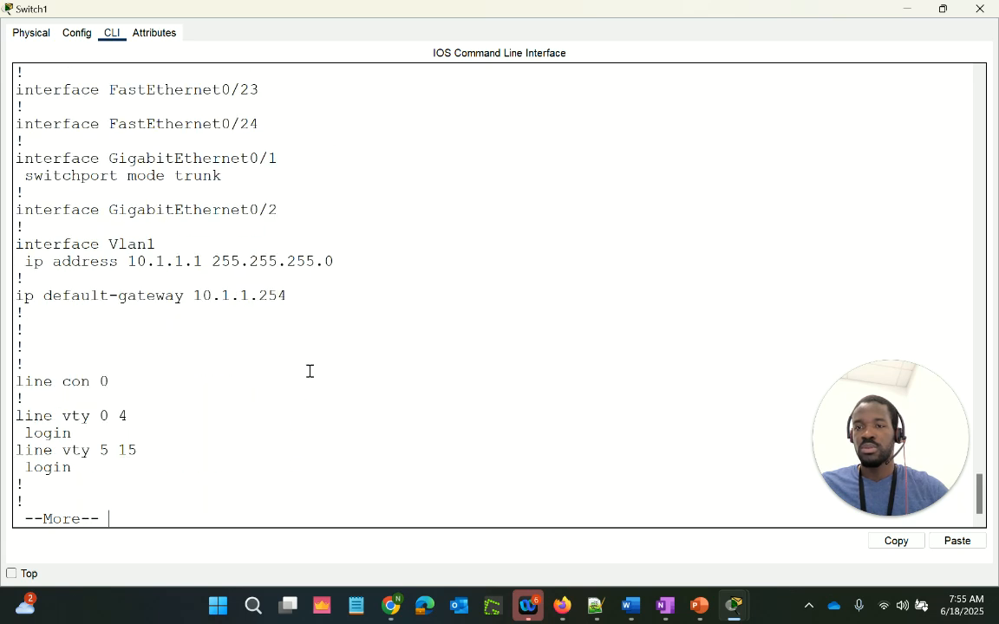
drag(325, 295, 141, 282)
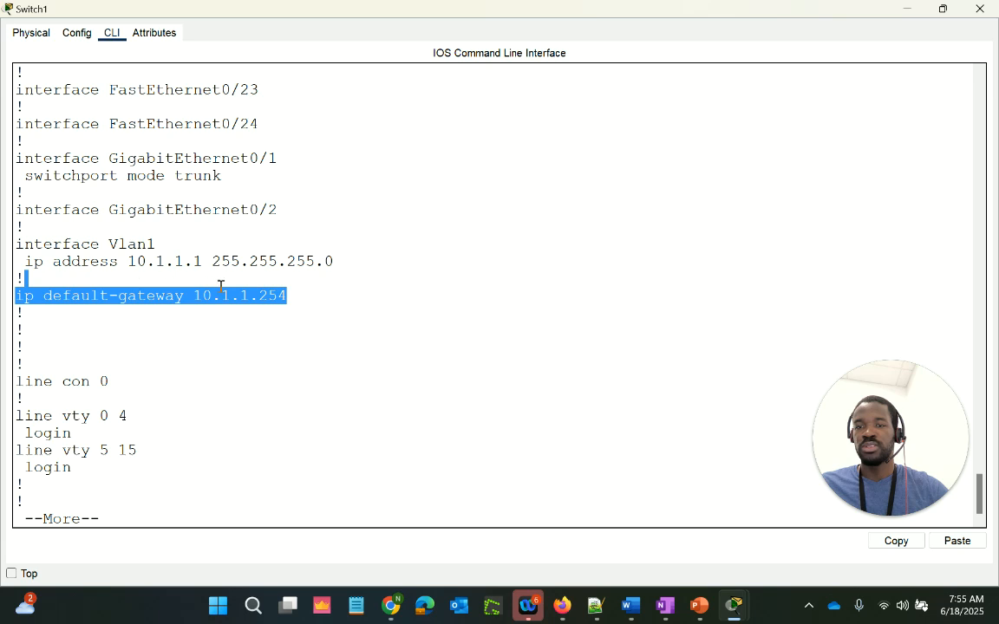
click(348, 254)
drag(348, 254, 24, 244)
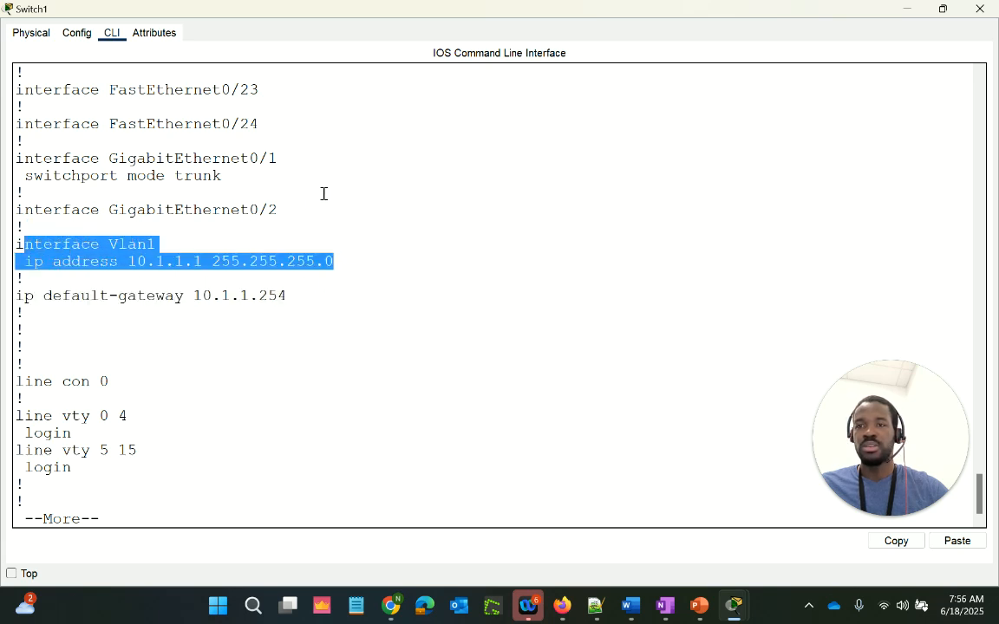
drag(271, 183, 19, 149)
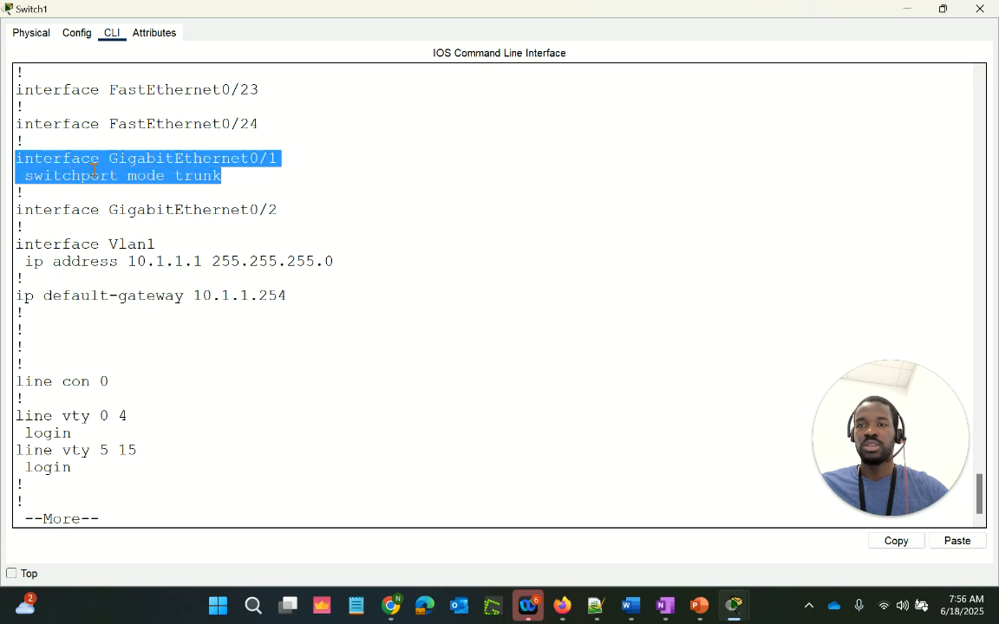
key(space)
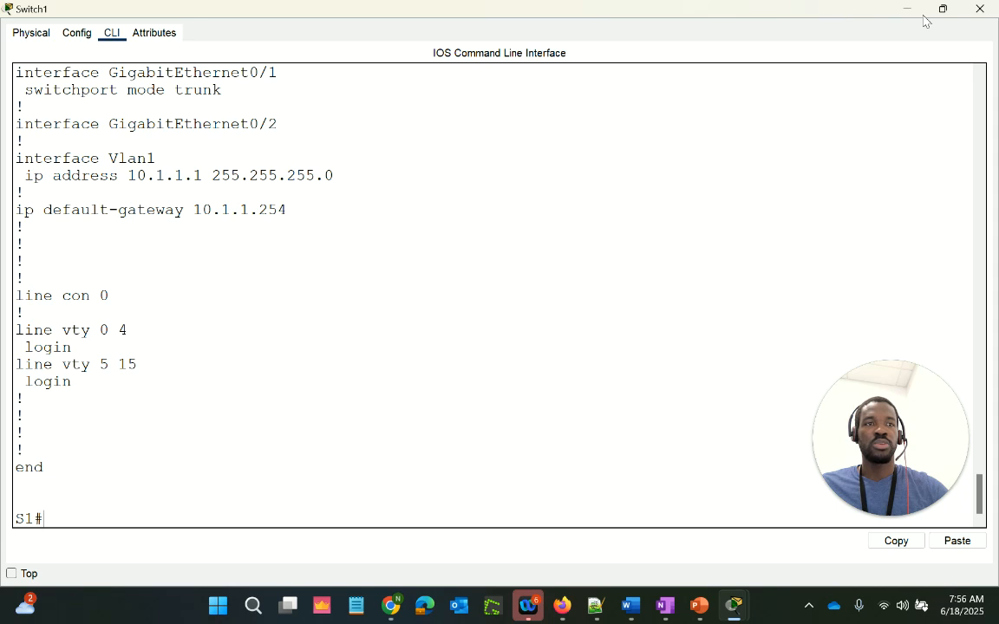
Step: Ping the default gateway 10.1.1.254 from Switch1, and minimize the Switch1 window
mouse_move(942, 17)
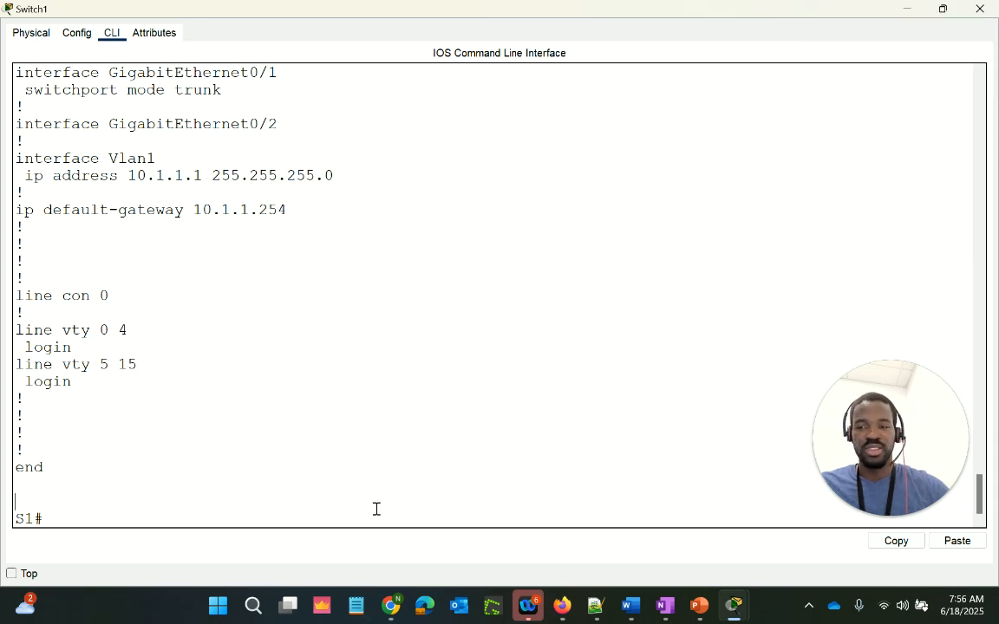
text(ping 10.1.1.254)
key(Return)
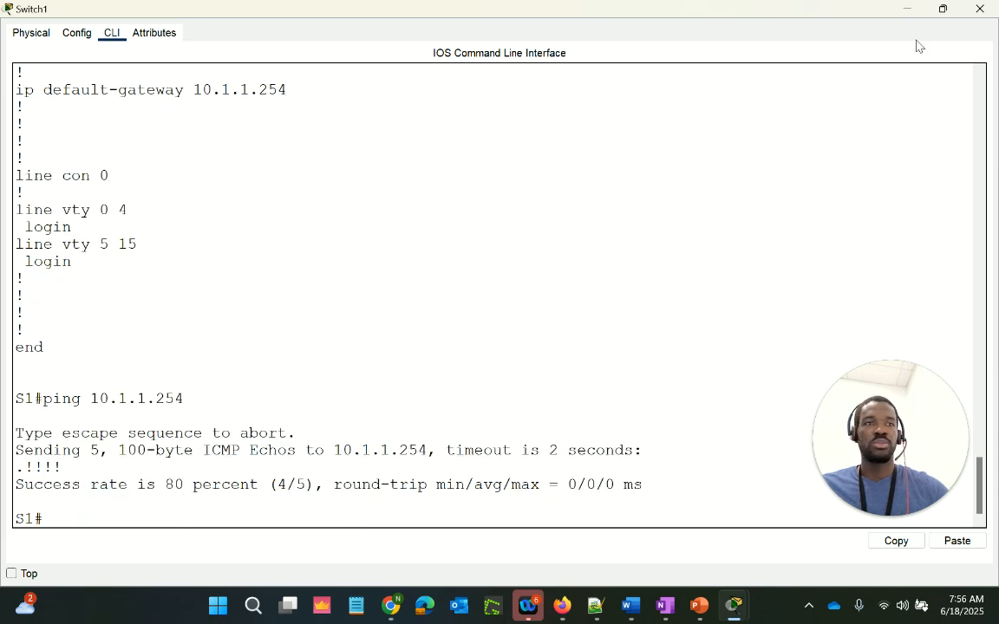
click(942, 10)
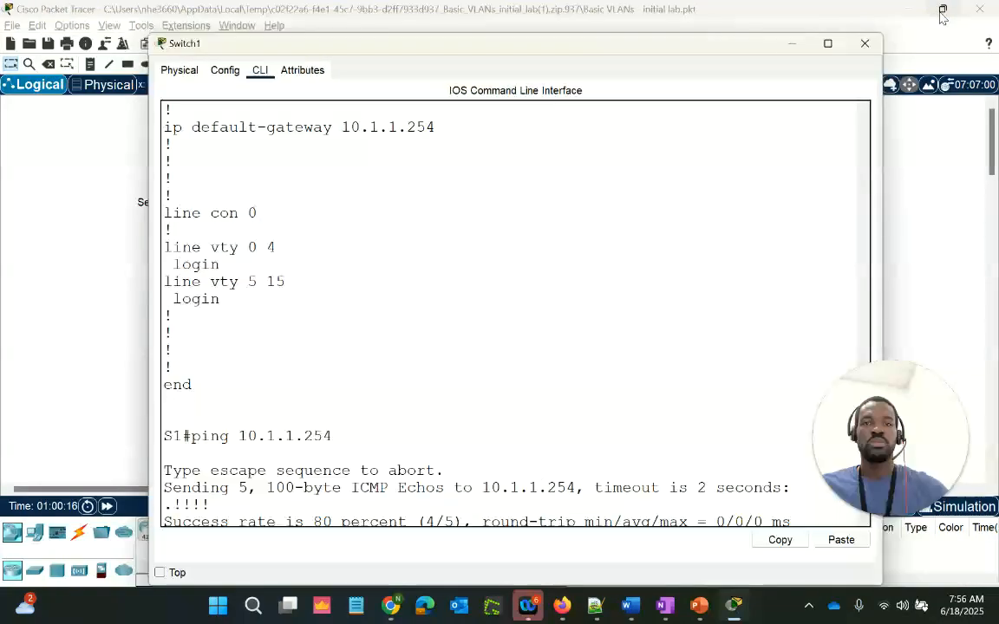
click(788, 43)
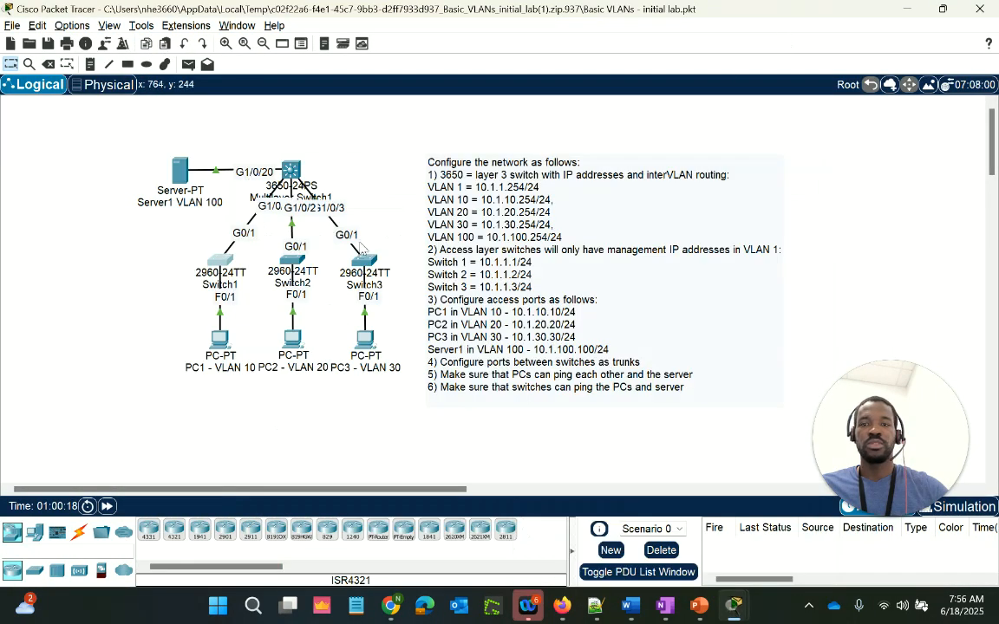
Step: Open Switch2's command line, enter privileged mode with en, and enter global configuration mode with conf t
click(296, 254)
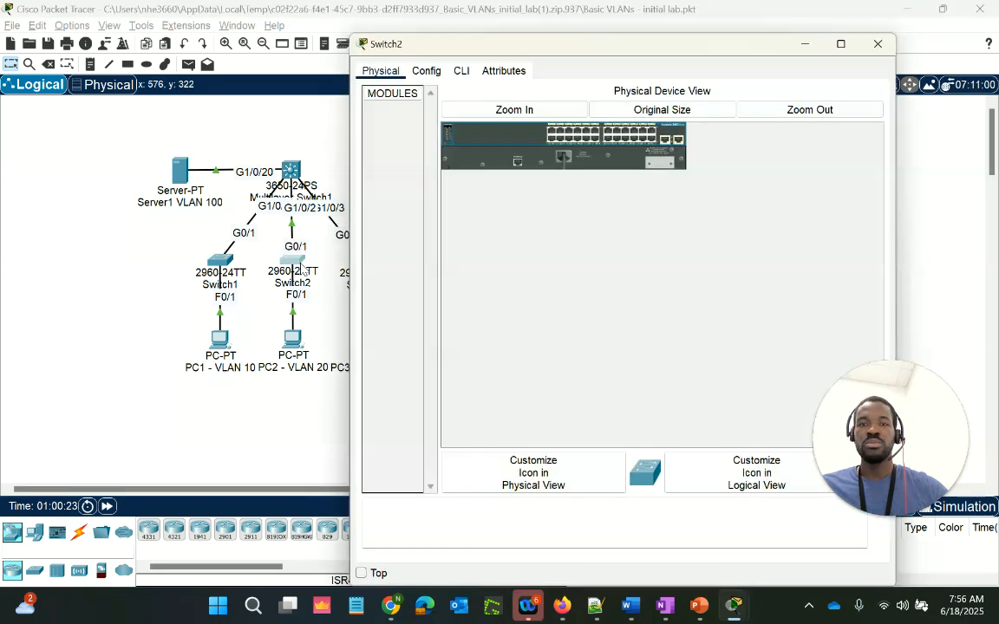
click(461, 71)
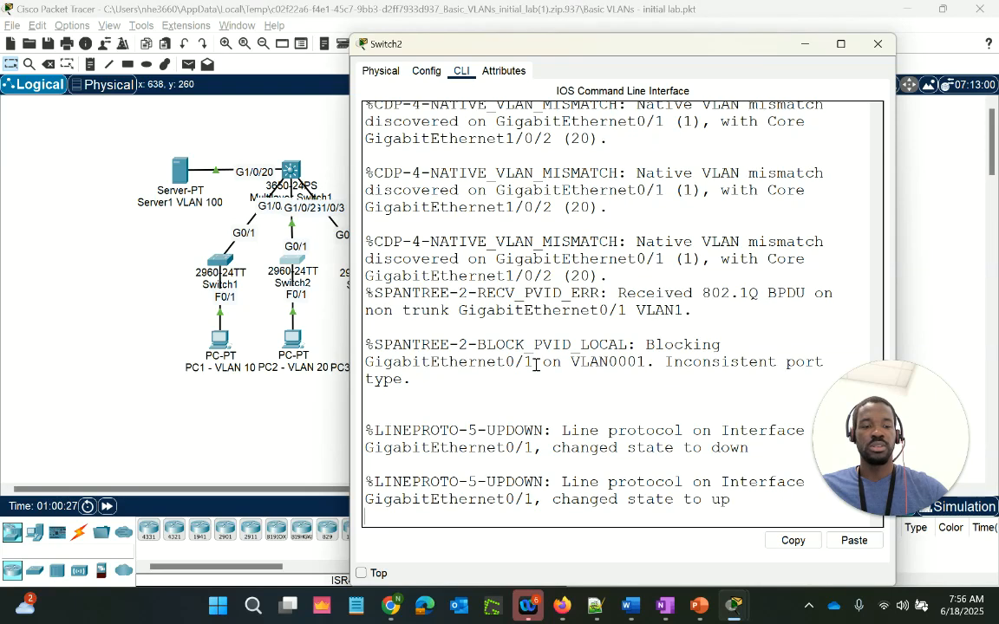
key(Return)
key(Return)
key(Return)
key(Return)
text(en)
key(Return)
key(Return)
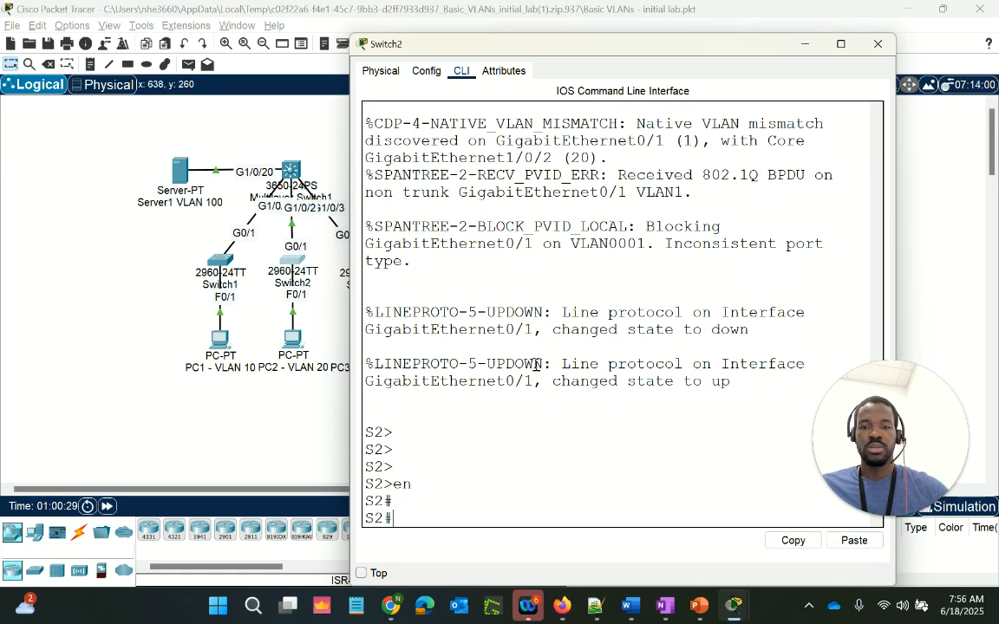
key(Return)
text(conf t)
key(Return)
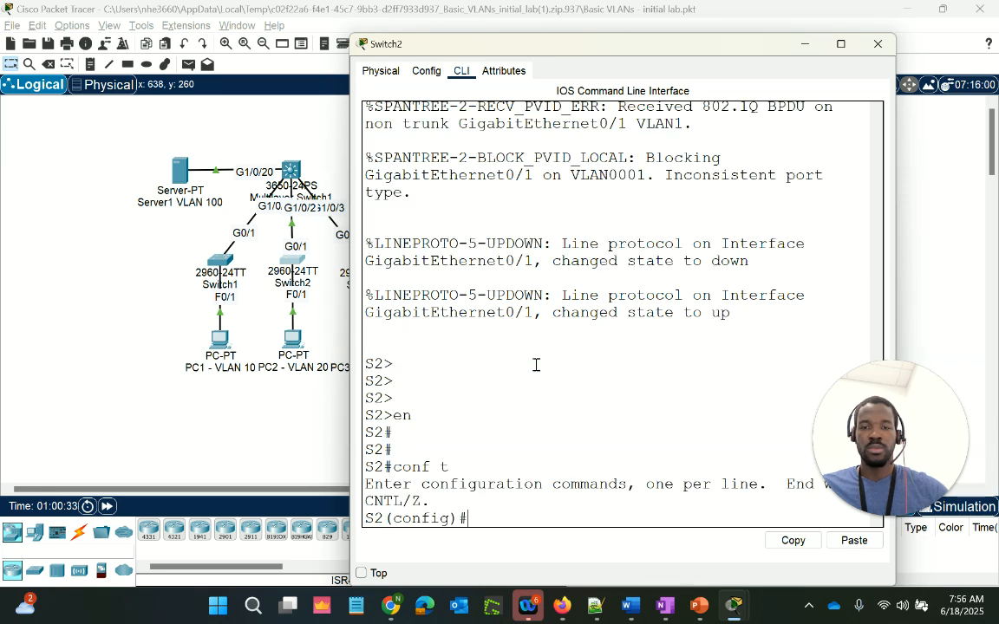
Step: Enter interface VLAN 1 on Switch2 and enable it with no shut
key(Return)
key(Return)
text(in)
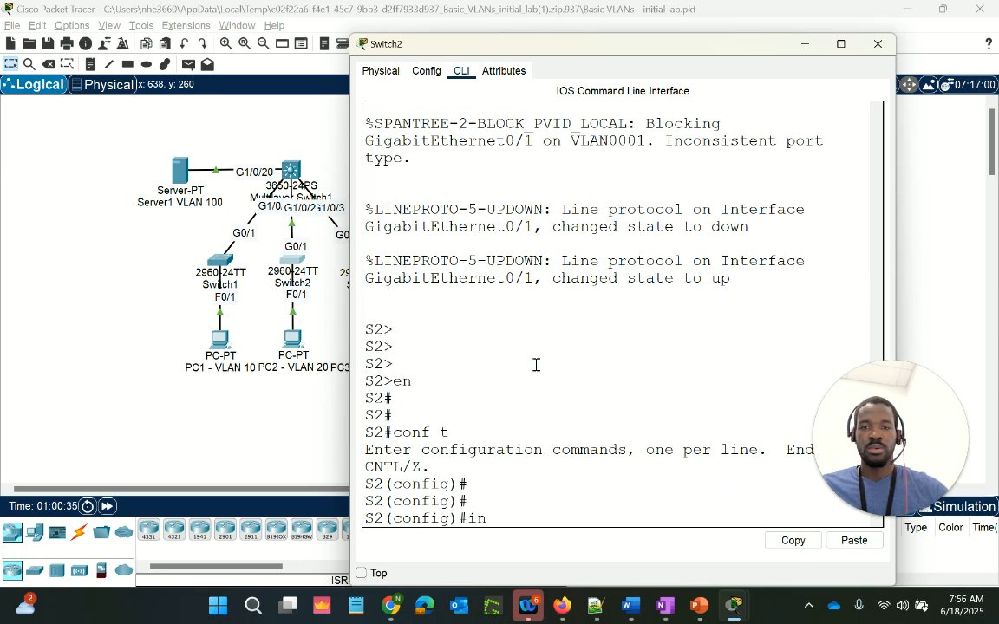
text(t vlan 1)
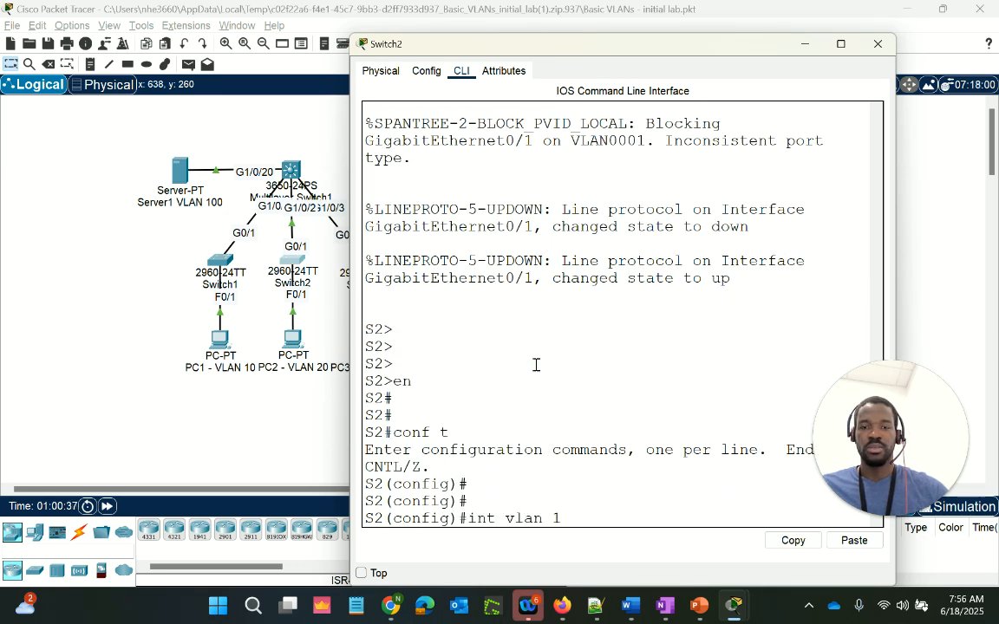
key(Return)
key(Return)
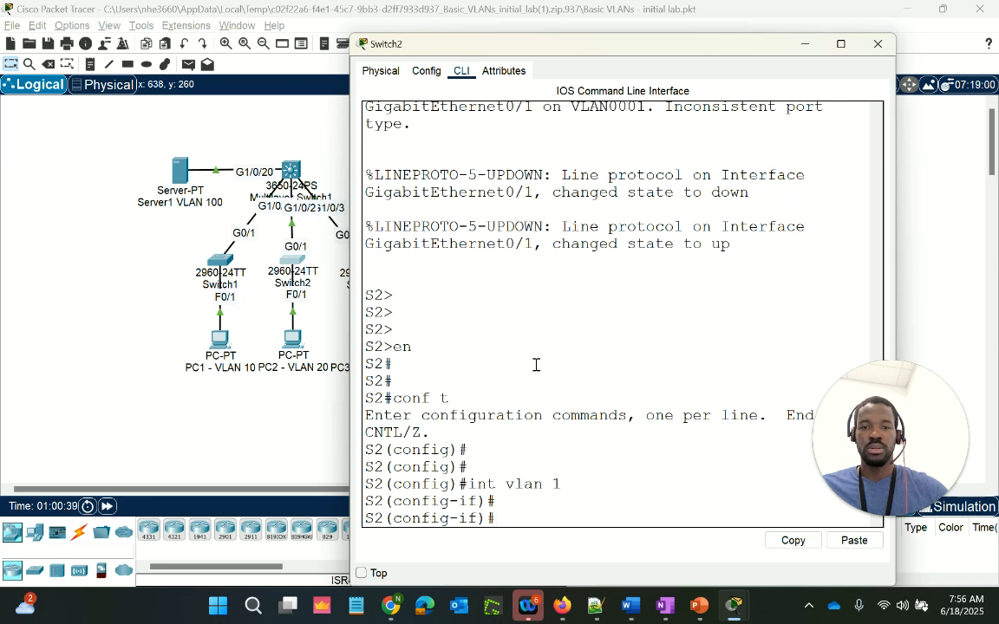
text(no shut)
key(Return)
key(Return)
key(Return)
key(Return)
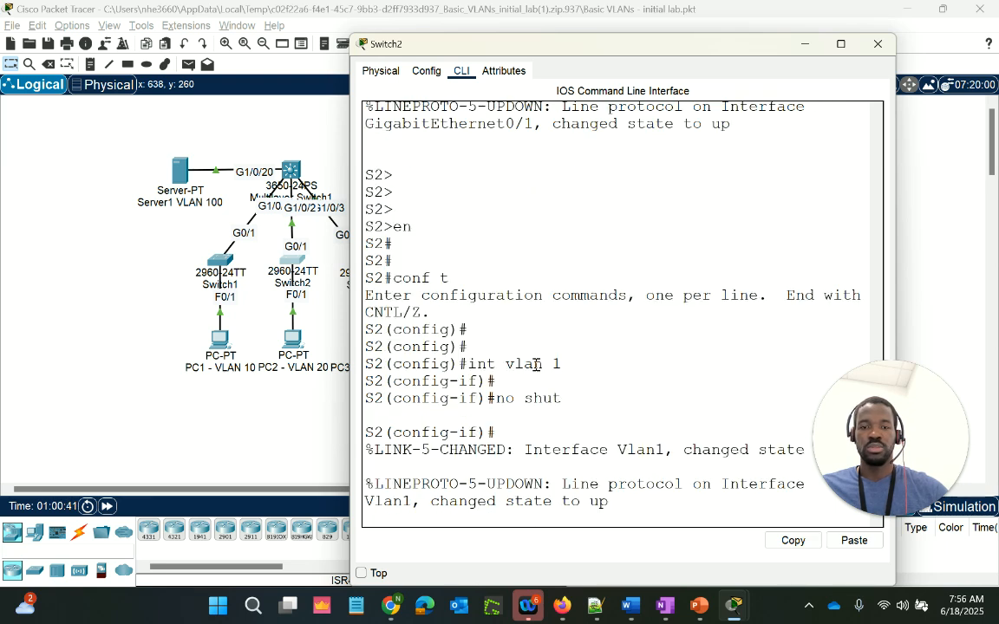
Step: Assign IP address 10.1.1.2 with mask 255.255.255.0 to Switch2's VLAN 1 interface, checking the lab instructions, and exit with end
text(ip add)
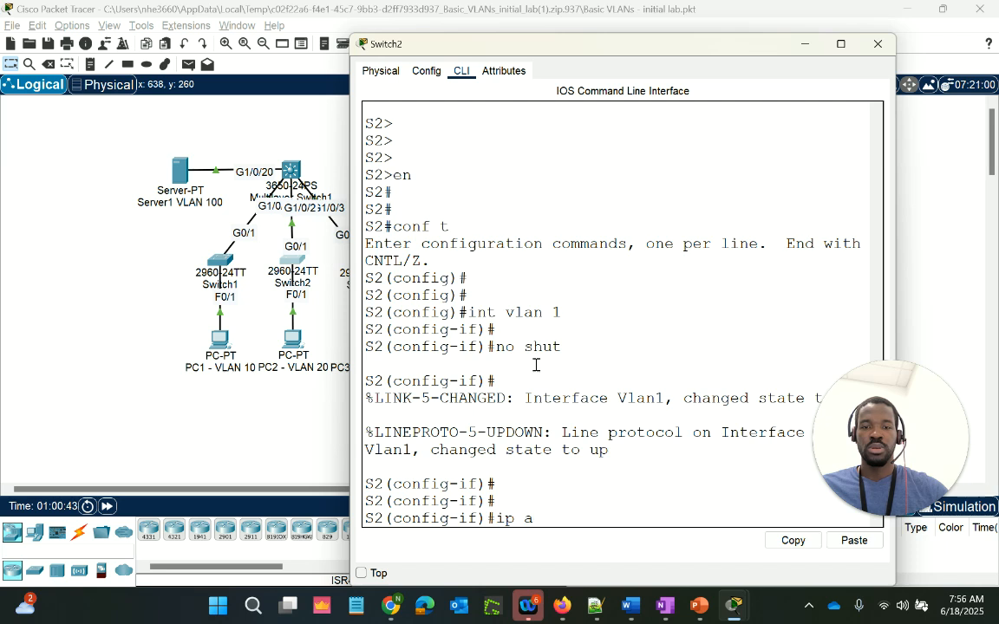
key(Tab)
text(10)
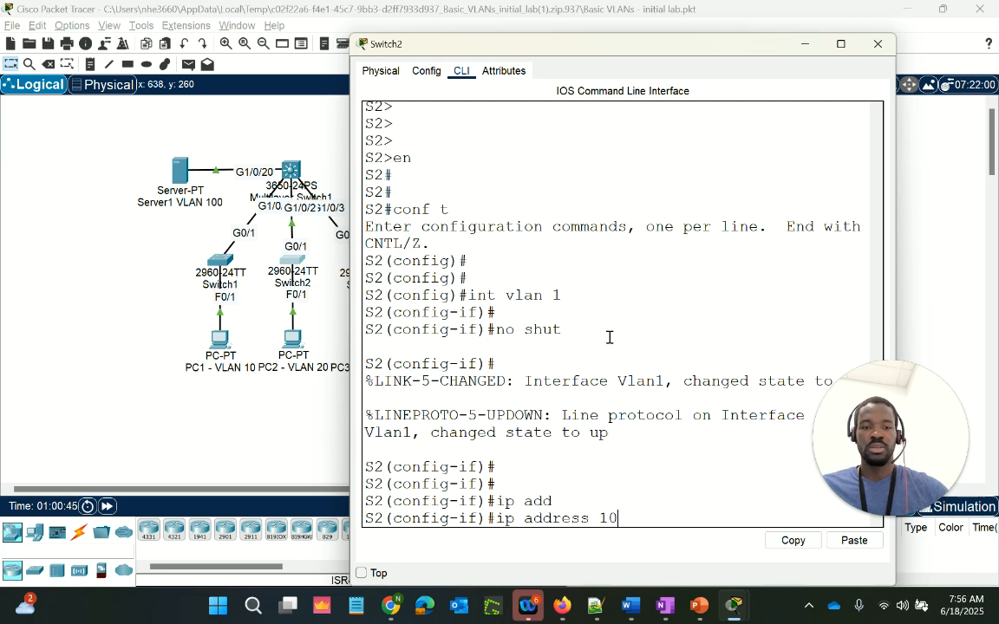
text(.1.20.)
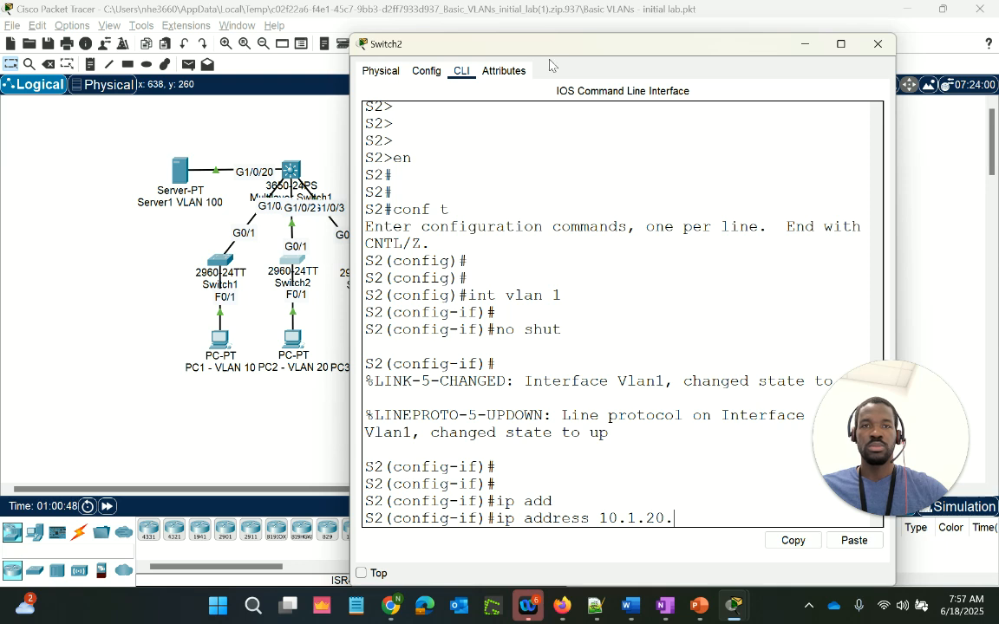
drag(552, 55, 607, 375)
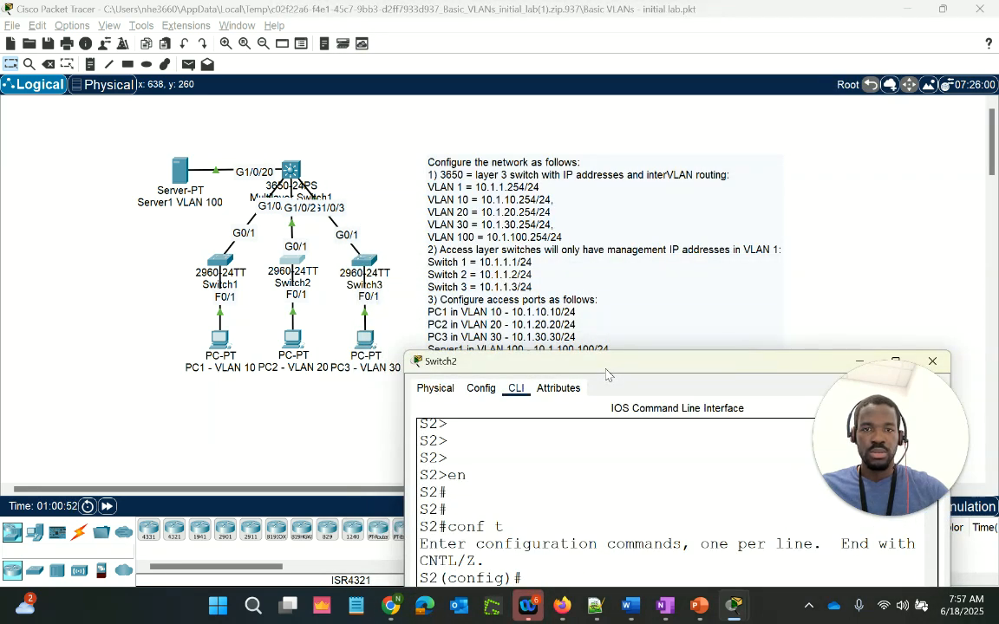
drag(608, 375, 446, 98)
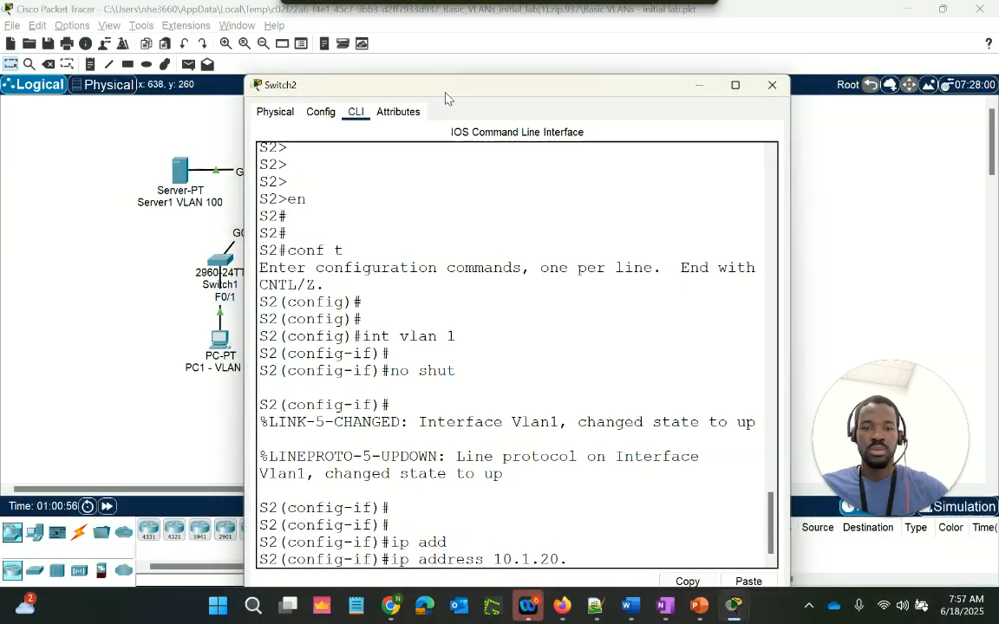
key(BackSpace)
key(BackSpace)
text(1.2)
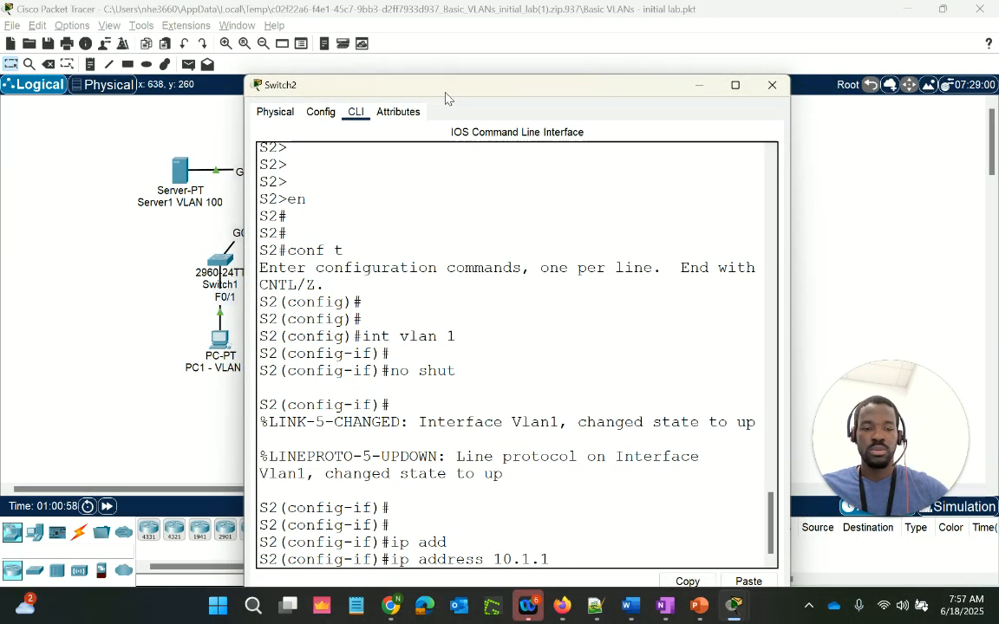
mouse_move(405, 82)
mouse_down()
mouse_move(387, 285)
mouse_move(504, 357)
mouse_move(544, 312)
mouse_move(412, 170)
mouse_move(430, 7)
mouse_move(425, 67)
mouse_move(355, 156)
mouse_move(394, 99)
mouse_up()
text(55.255.255.)
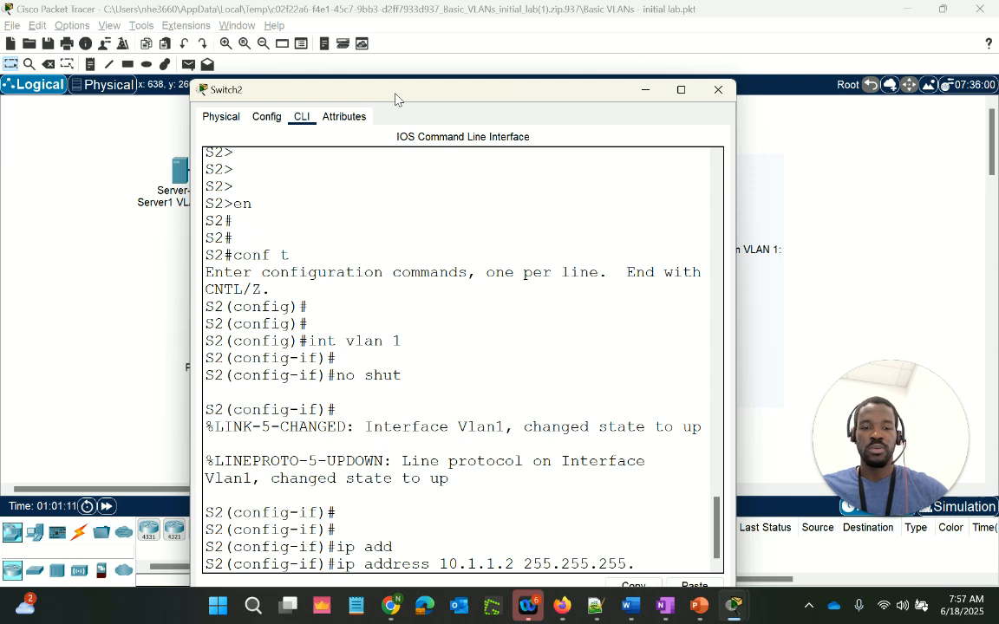
text(0)
key(Return)
key(Return)
key(Return)
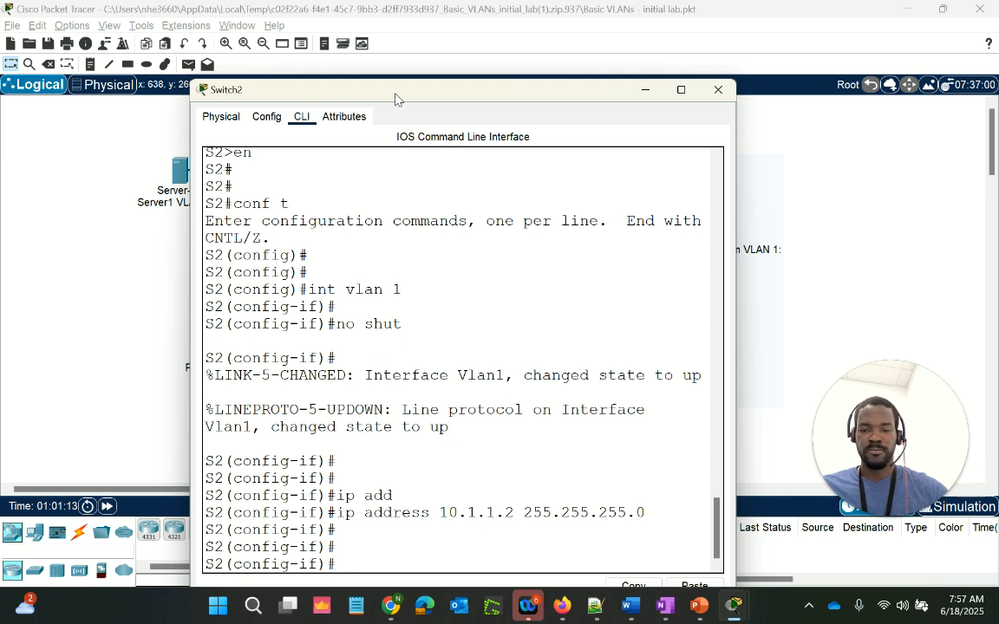
text(en)
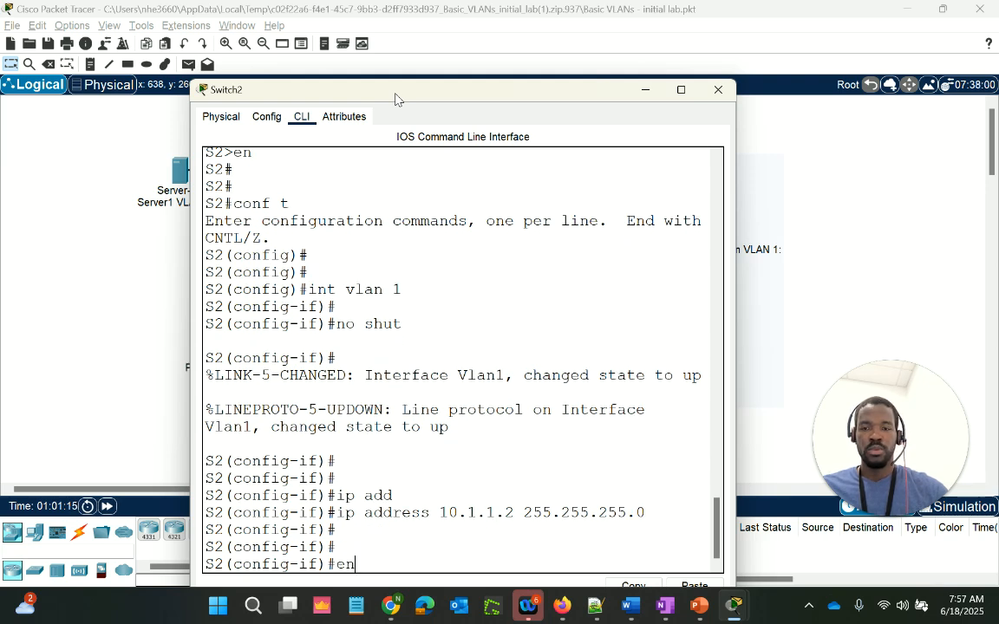
text(d)
key(Return)
key(Return)
key(Return)
Step: Enter global configuration mode on Switch2 with conf t and select interface g0/1, moving the window to check the topology
text(conf t)
key(Return)
key(Return)
key(Return)
text(int g)
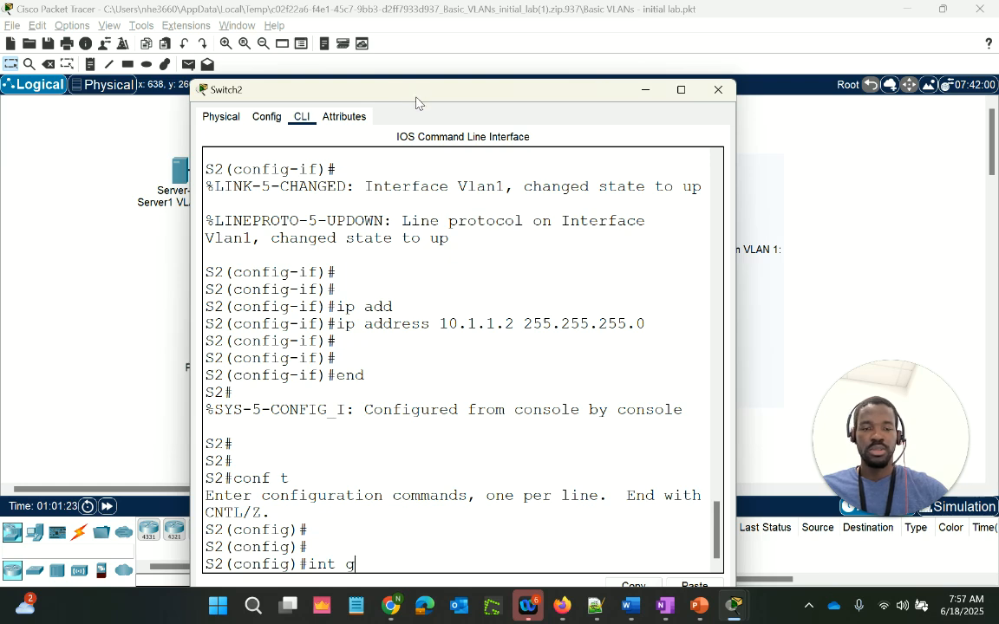
drag(416, 102, 474, 83)
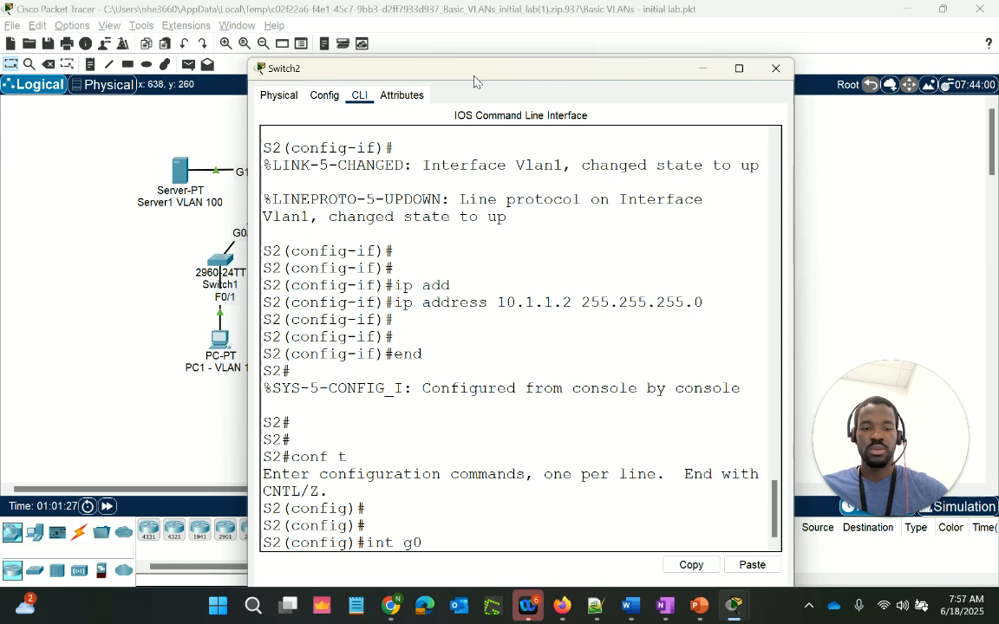
text(/1)
key(Return)
key(Return)
key(Return)
key(Return)
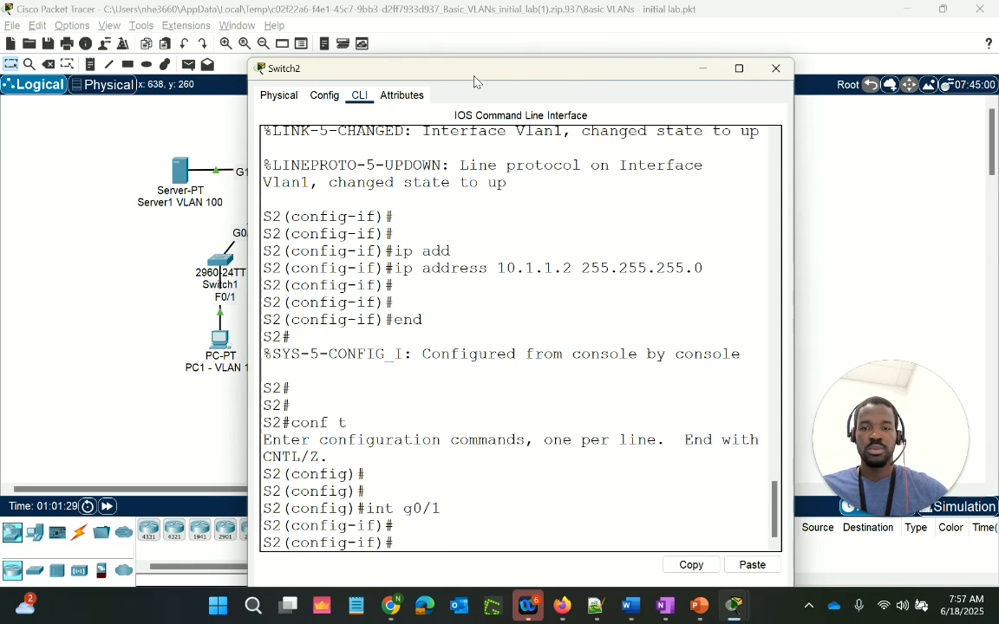
Step: Enable Switch2's g0/1 interface with no shut
text(no sh)
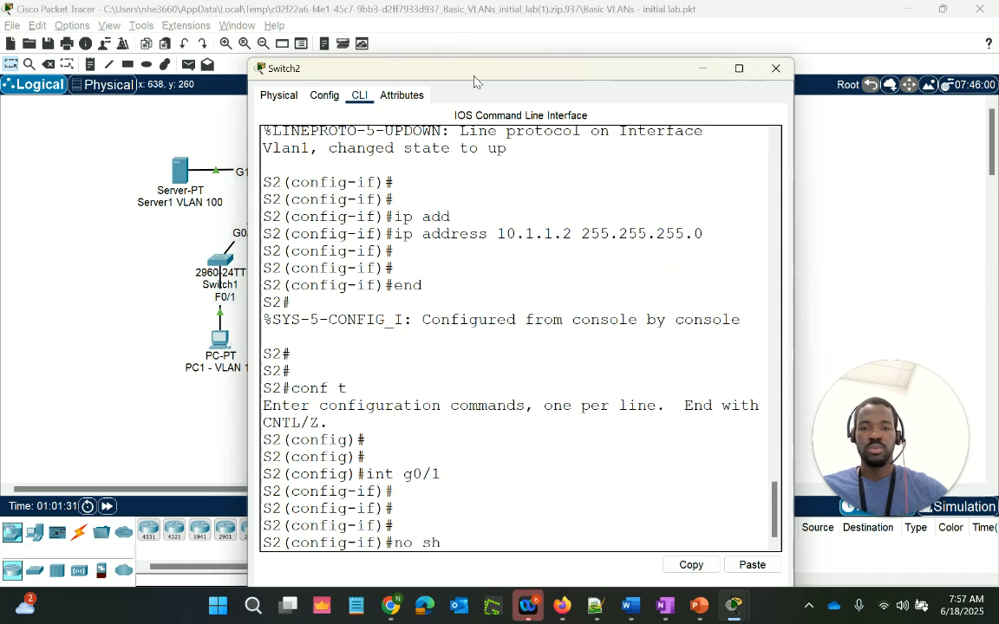
text(ut)
key(Return)
key(Return)
key(Return)
key(Return)
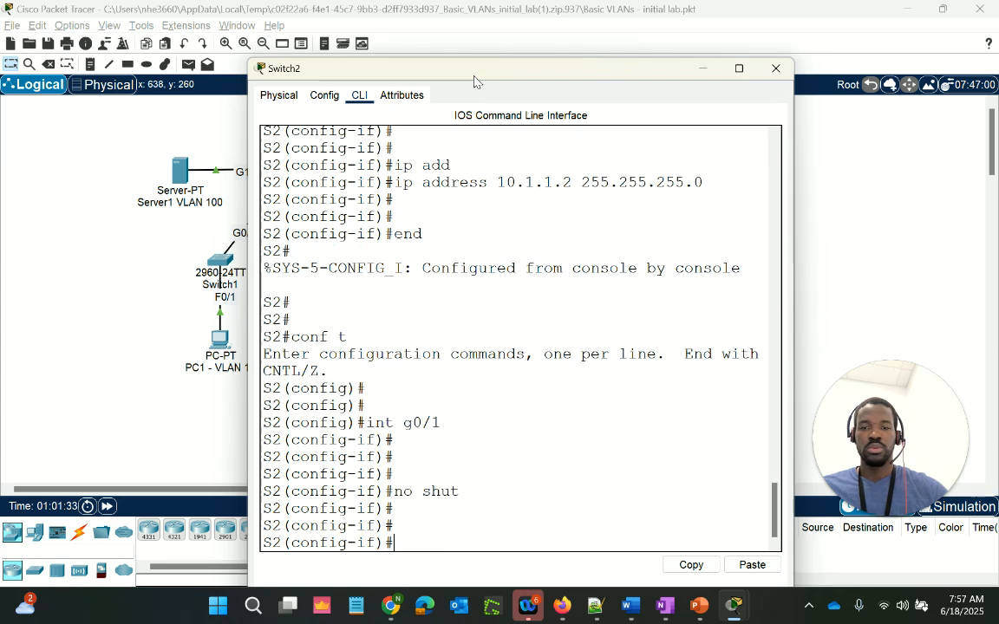
Step: Set Switch2's g0/1 interface to trunk with switchport mode trunk, and leave configuration mode with end
text(switchport mode)
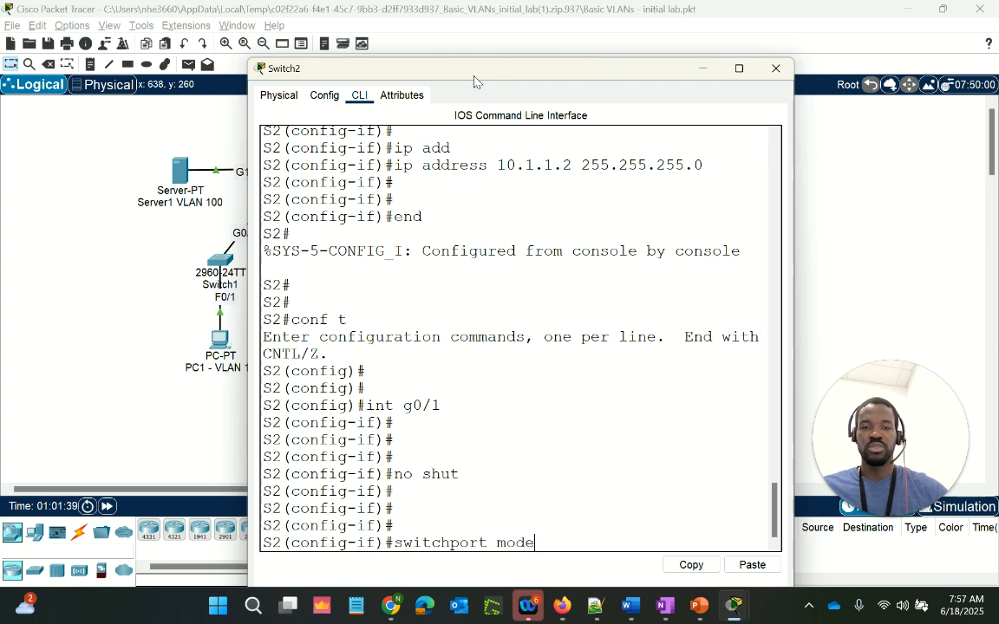
text( trunk)
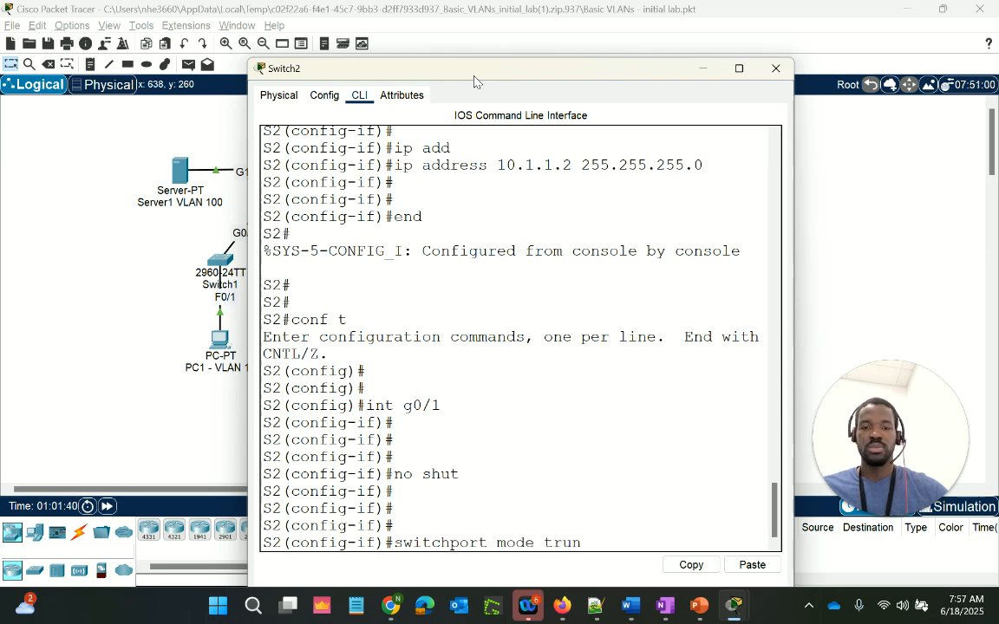
key(Return)
key(Return)
key(Return)
key(Return)
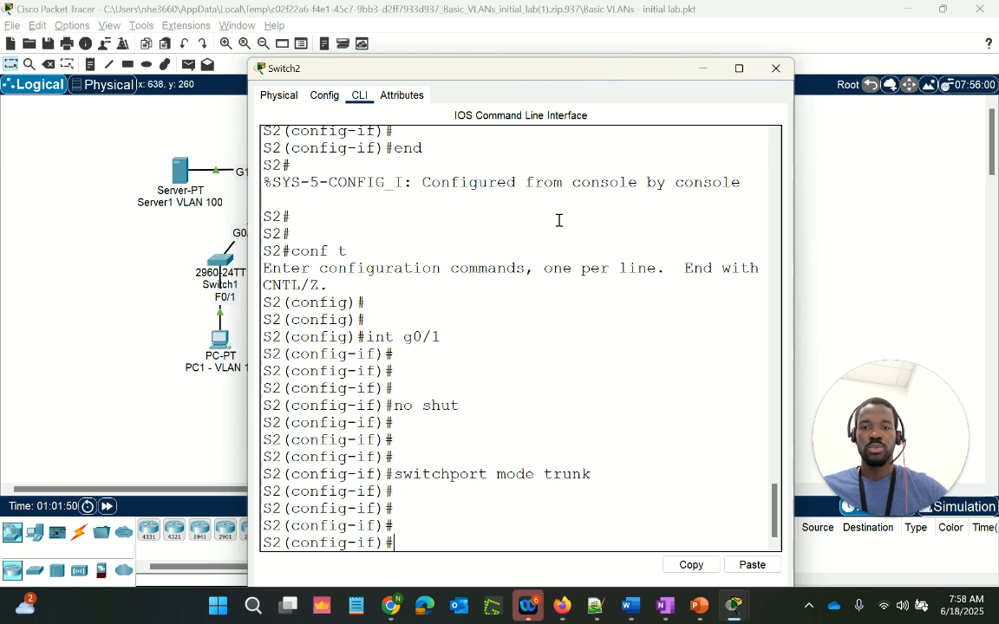
text(end)
key(Return)
key(Return)
key(Return)
key(Return)
Step: Display Switch2's VLAN summary with sh vlan br, and widen the window to read the port lists
text(sh vl)
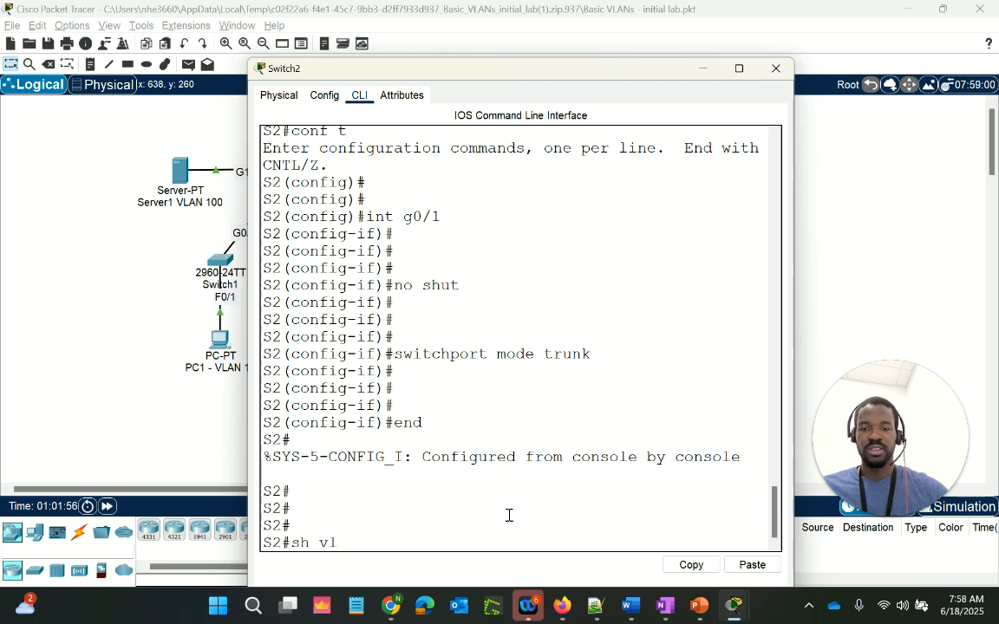
text(an br)
key(Return)
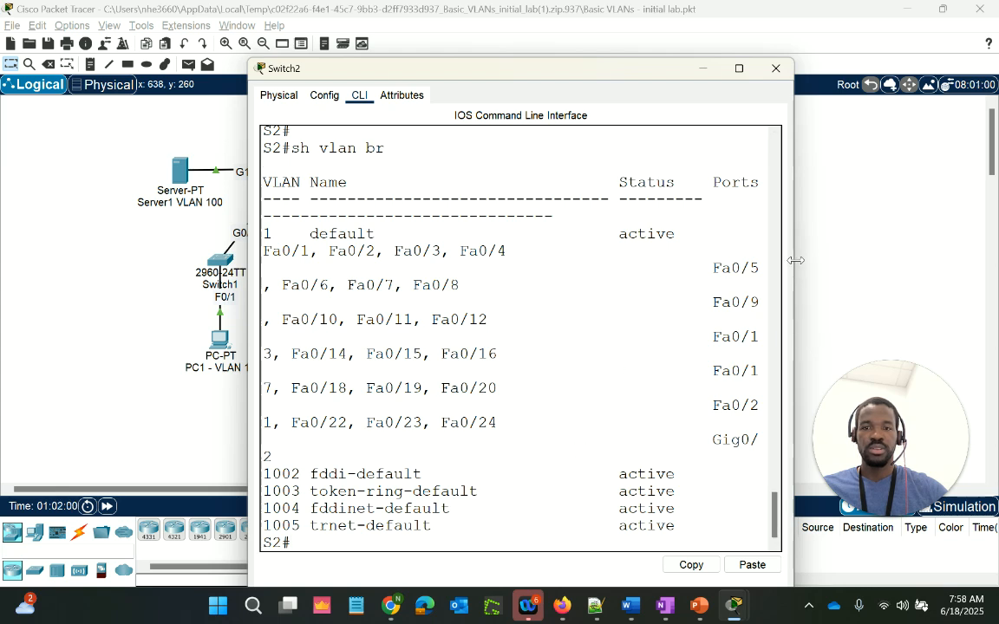
drag(796, 260, 893, 262)
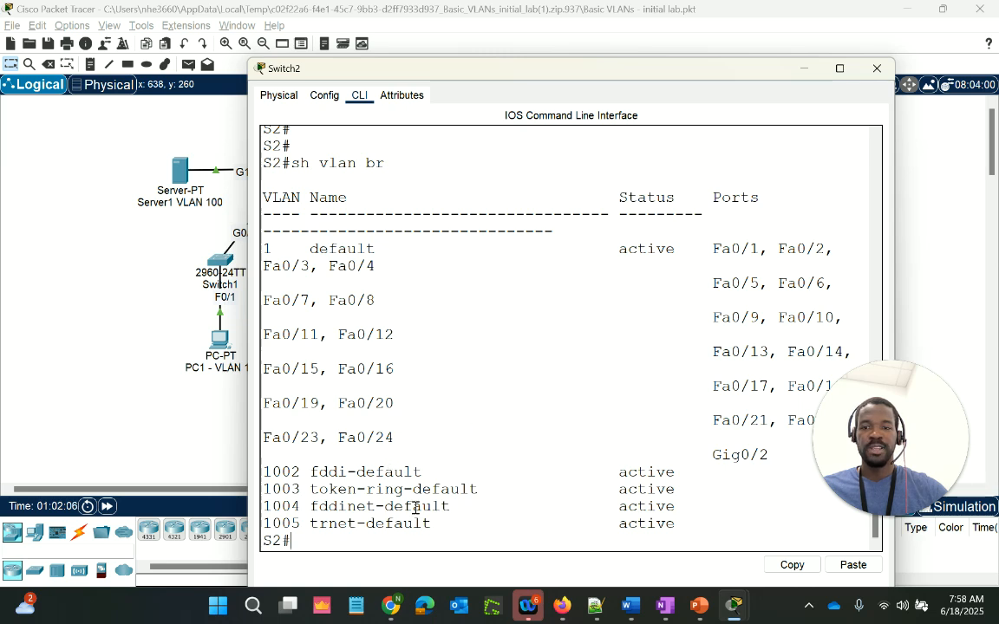
key(Return)
key(Return)
key(Return)
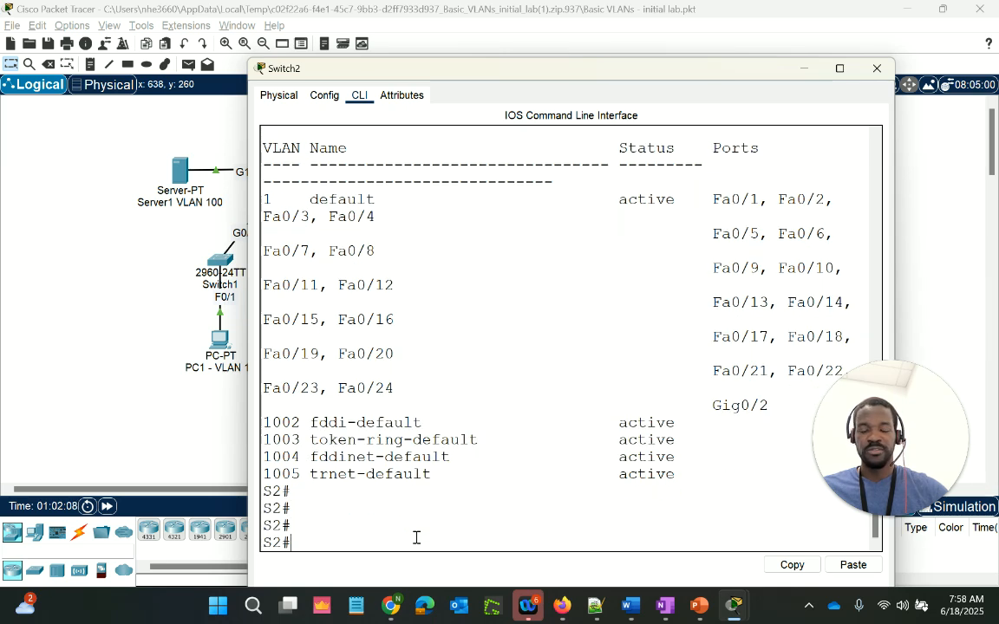
Step: Check Switch2's VTP configuration with sh vtp status
text(sh vtp)
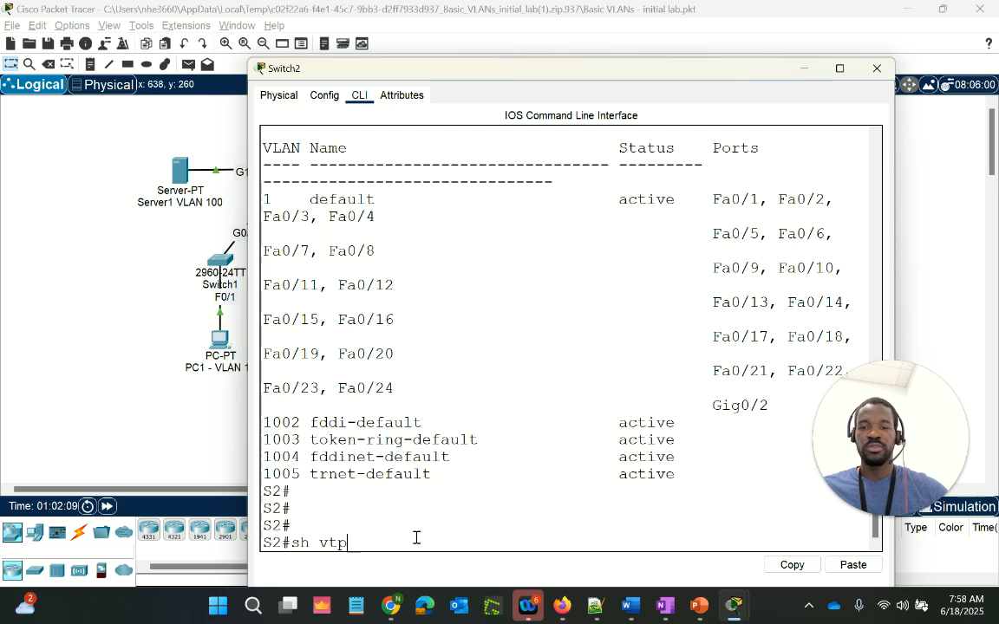
text( statu)
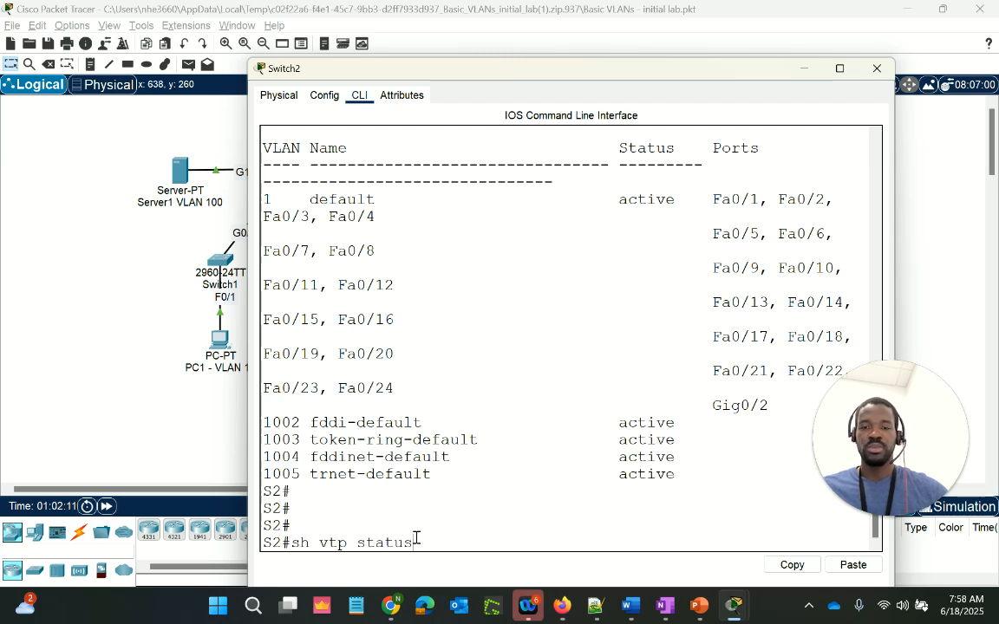
text(s)
key(Return)
key(Return)
key(Return)
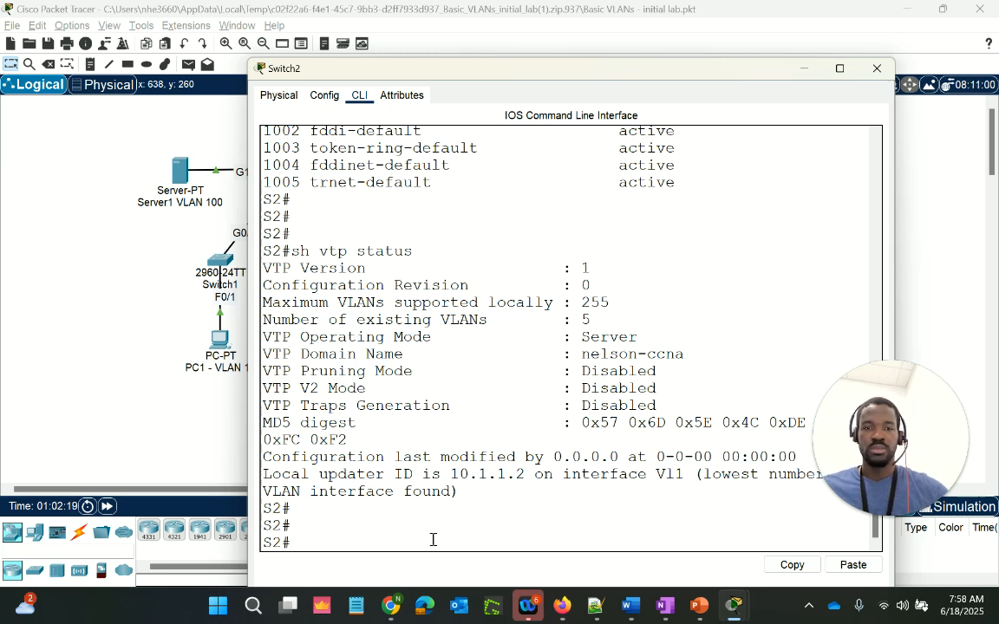
Step: Enter global configuration mode with conf t and set Switch2 to VTP client with vtp mode client
text(con)
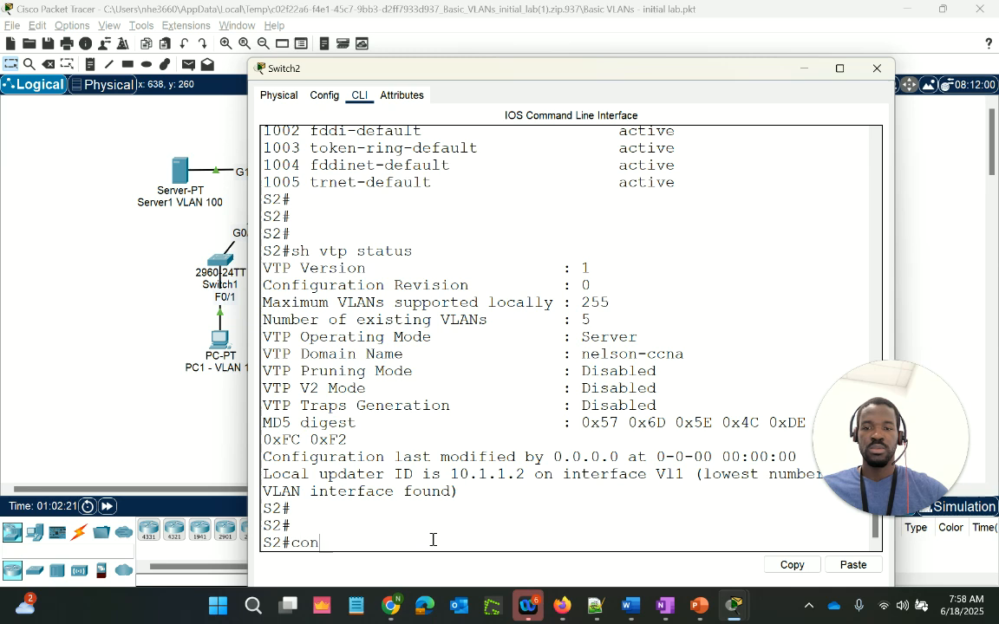
text(f t)
key(Return)
key(Return)
key(Return)
text(vtp mode client)
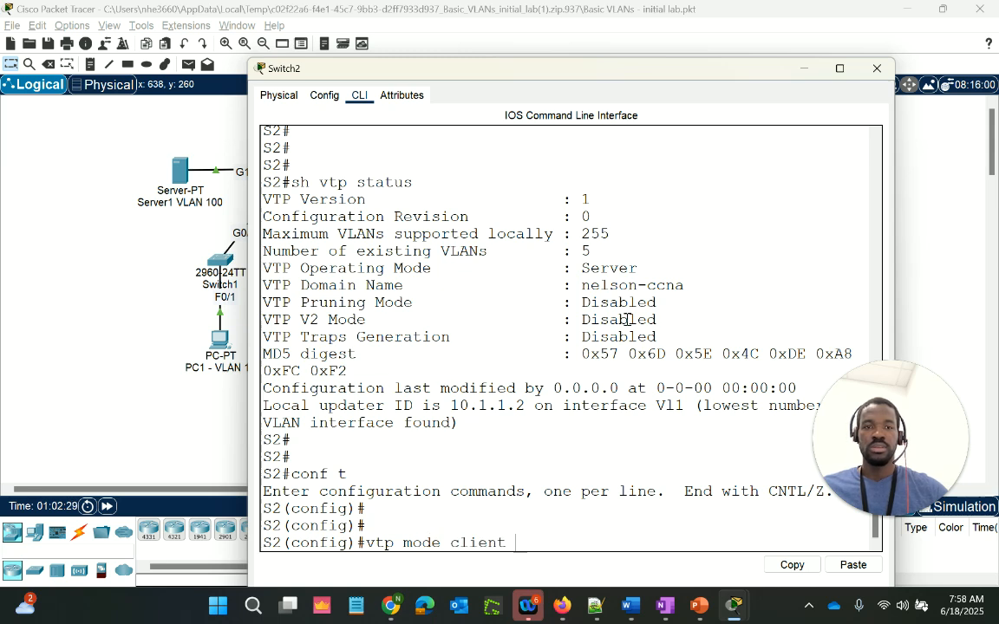
key(Return)
key(Return)
key(Return)
key(Return)
key(Return)
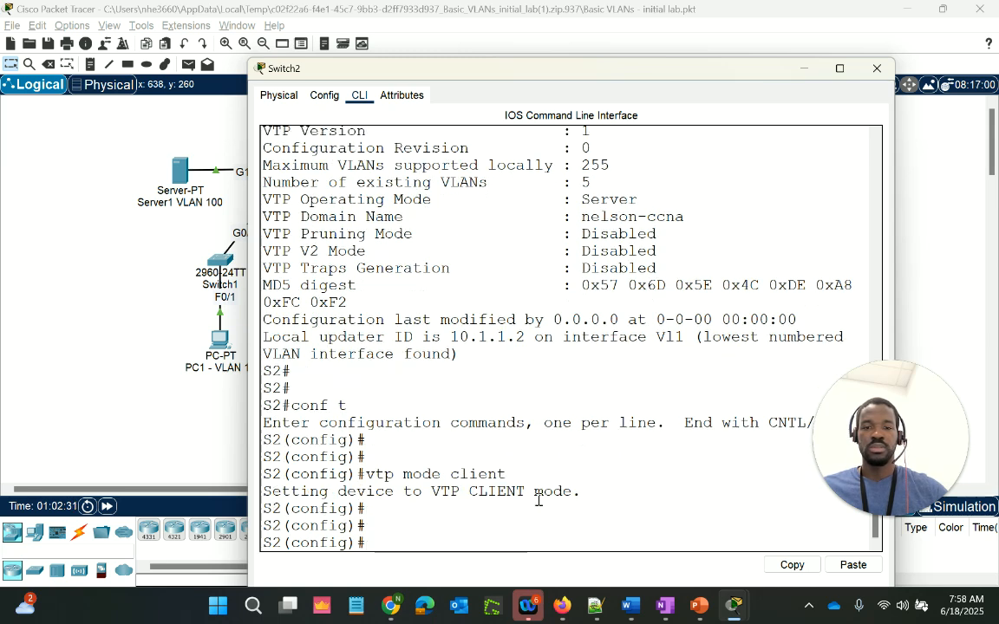
Step: Check the VTP operating mode and number of VLANs from configuration mode with do sh vtp status
text(do sh)
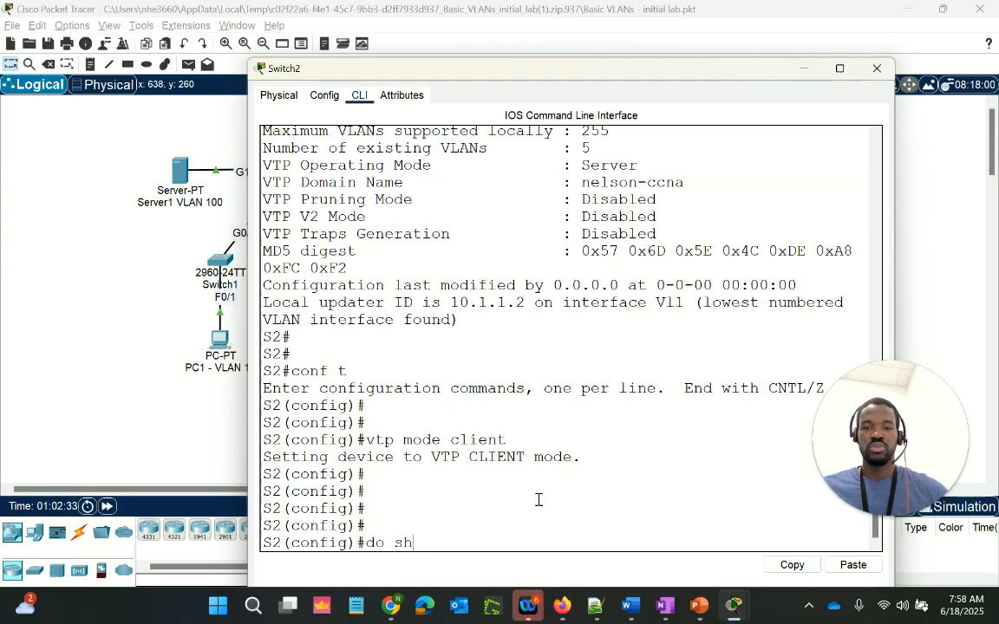
text( vtp status)
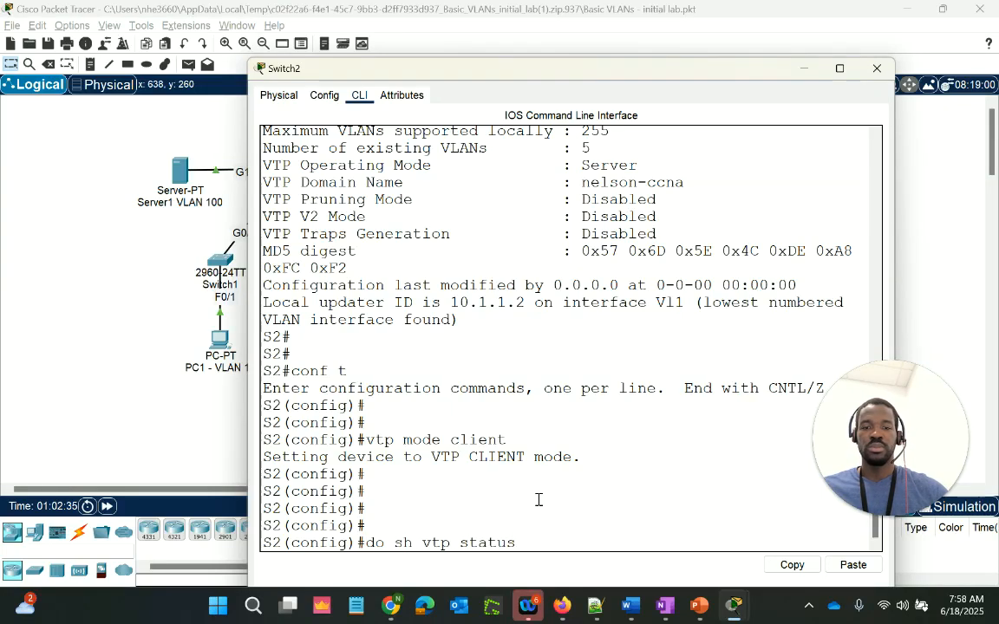
key(Return)
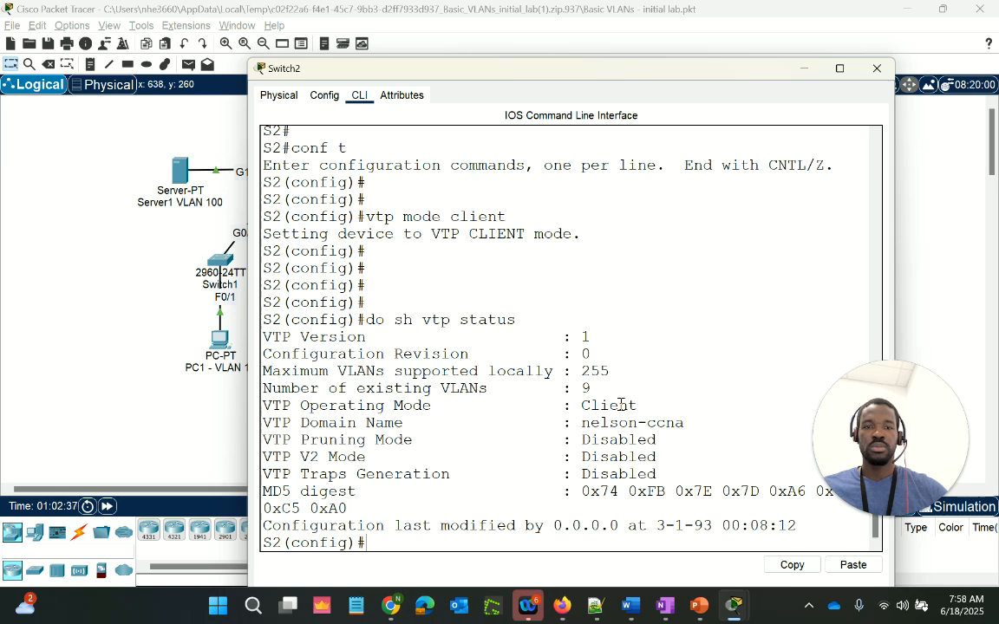
drag(618, 390, 414, 320)
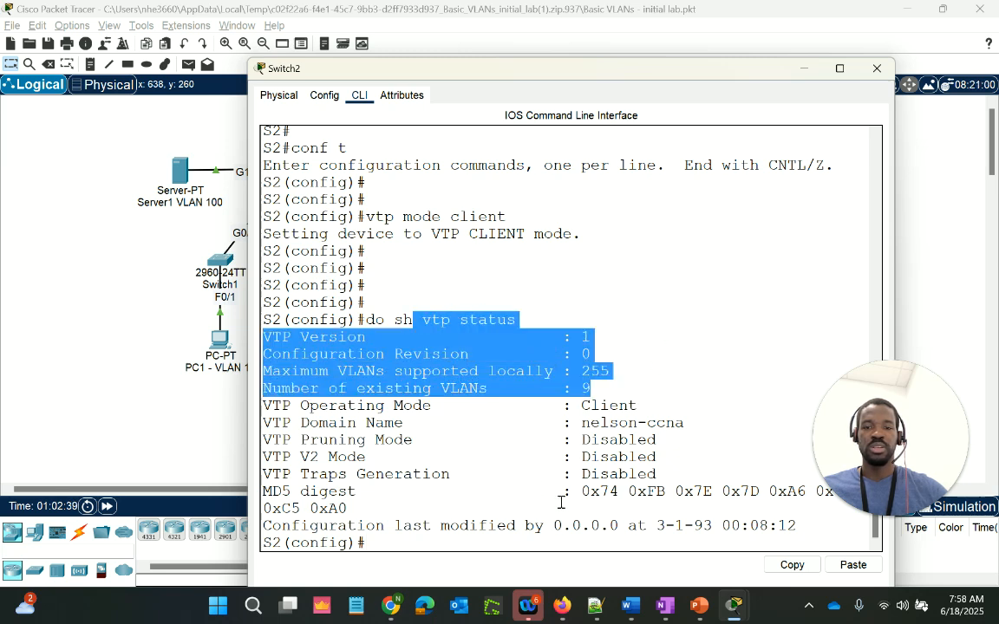
key(Return)
key(Return)
key(Return)
key(Return)
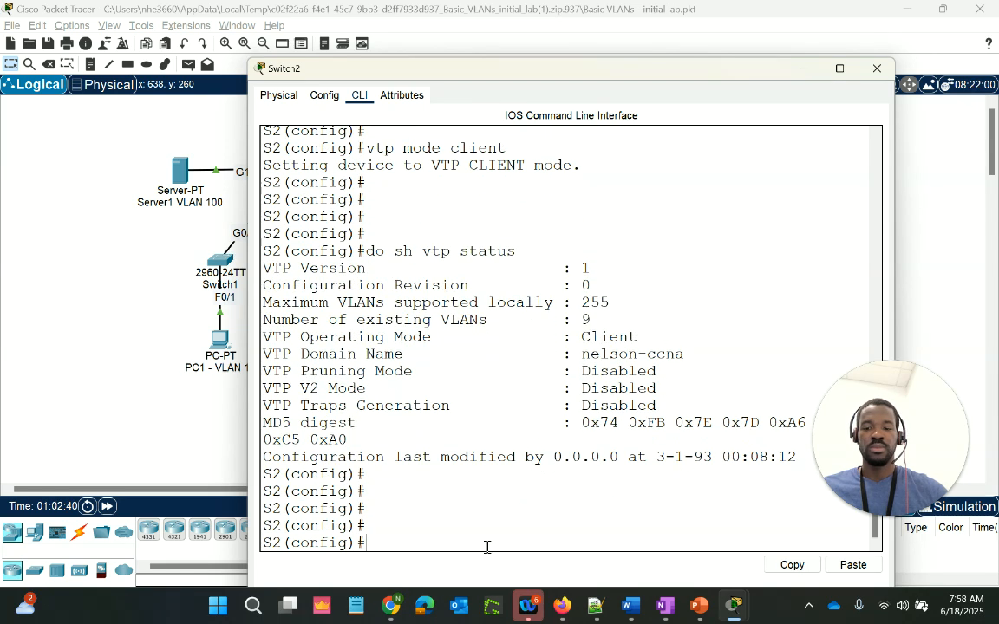
Step: Return Switch2 to privileged mode with end
text(en)
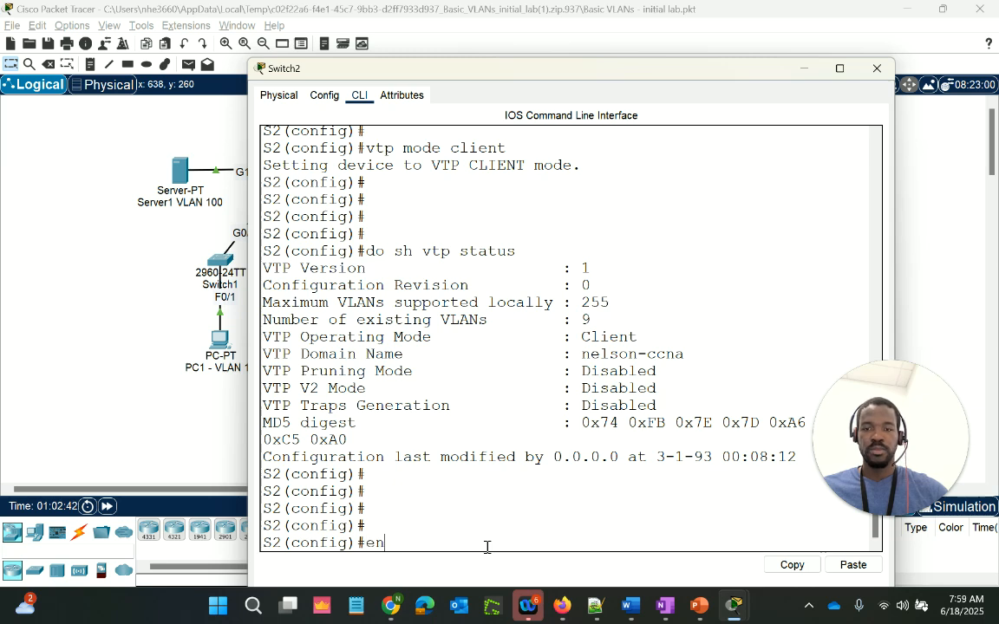
text(d)
key(Return)
key(Return)
key(Return)
key(Return)
key(Return)
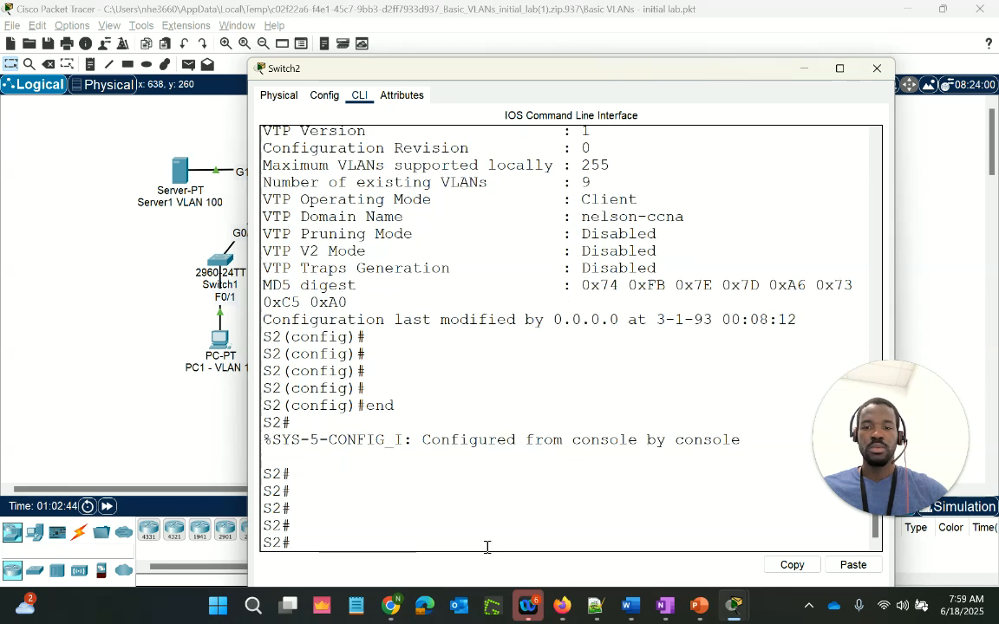
Step: List Switch2's VLANs again with sh vlan br, and examine the entries for VLANs 10 to 100 and port Fa0/1
text(sh vlan )
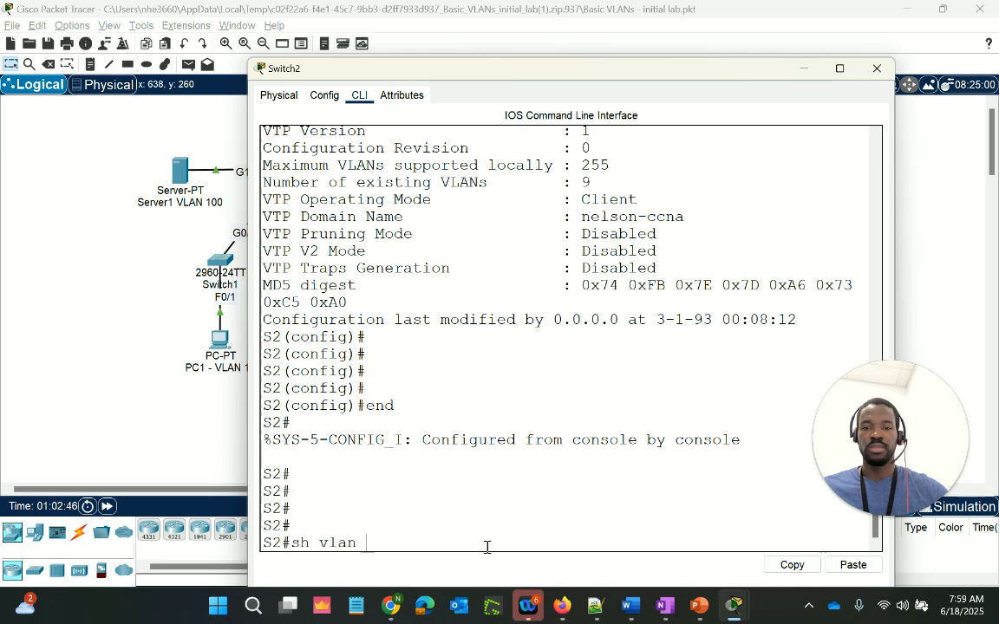
text(br)
key(Return)
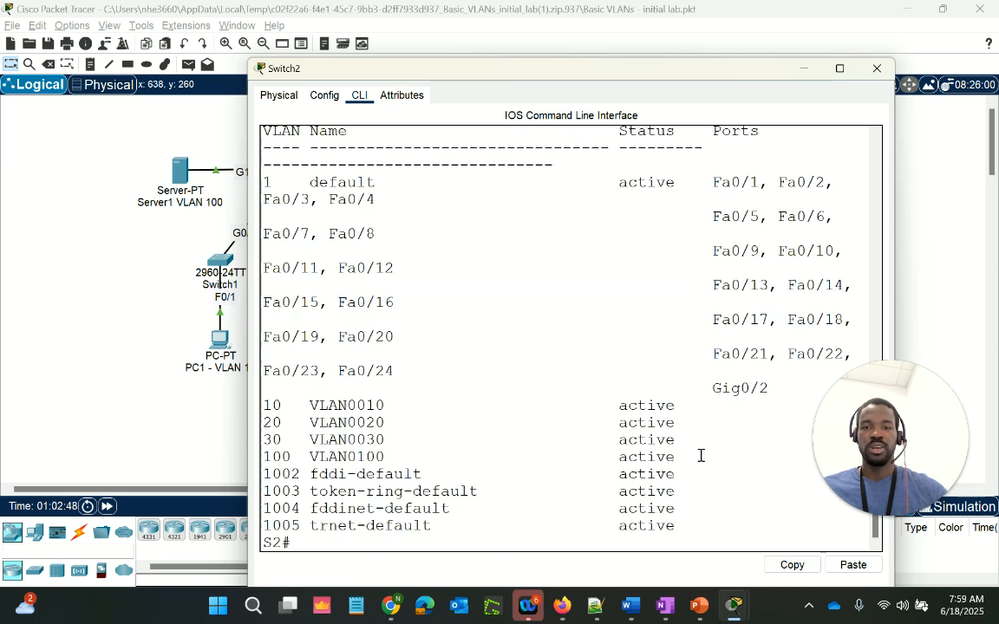
drag(703, 457, 533, 392)
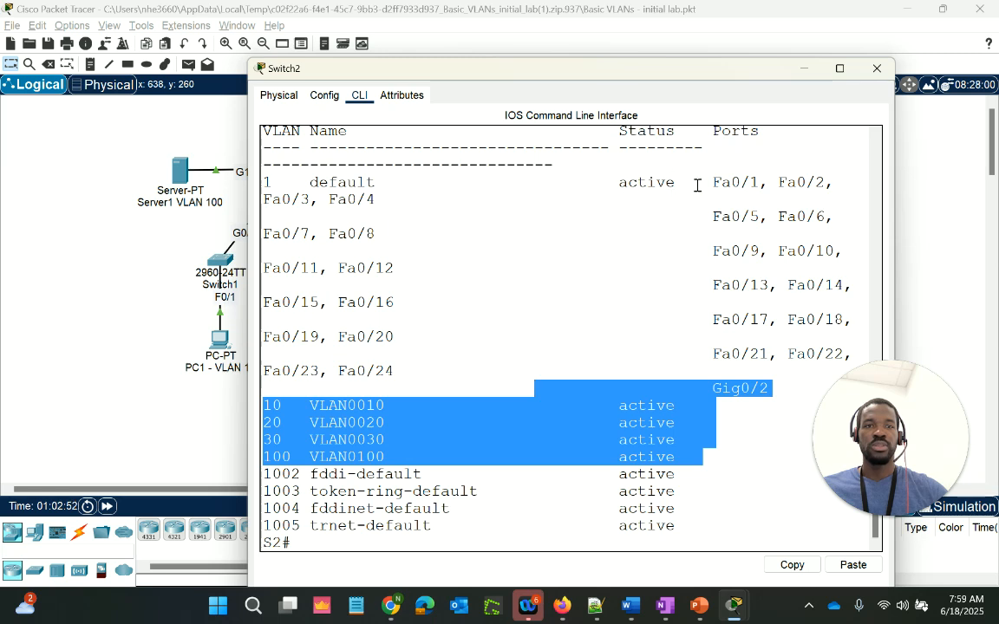
drag(713, 183, 761, 183)
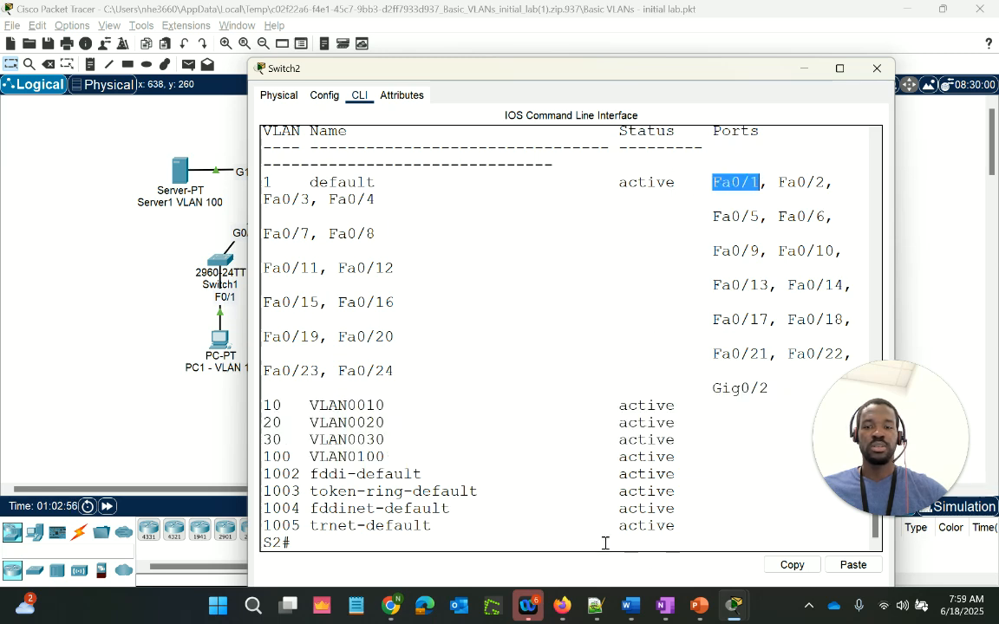
key(Return)
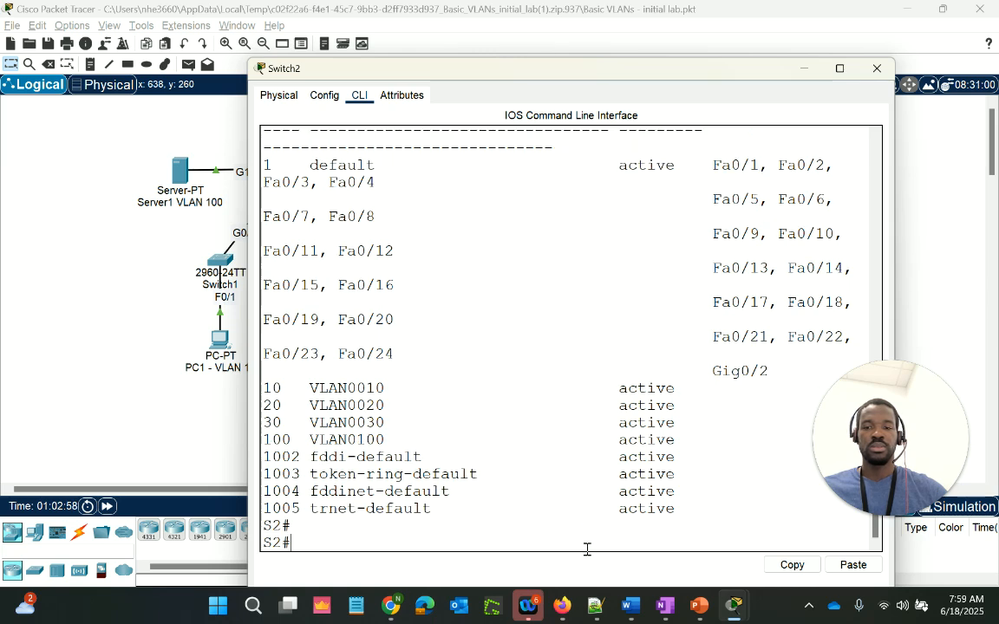
key(Return)
key(Return)
Step: Enter global configuration mode with conf t and select Switch2's interface f0/1
text(conf t)
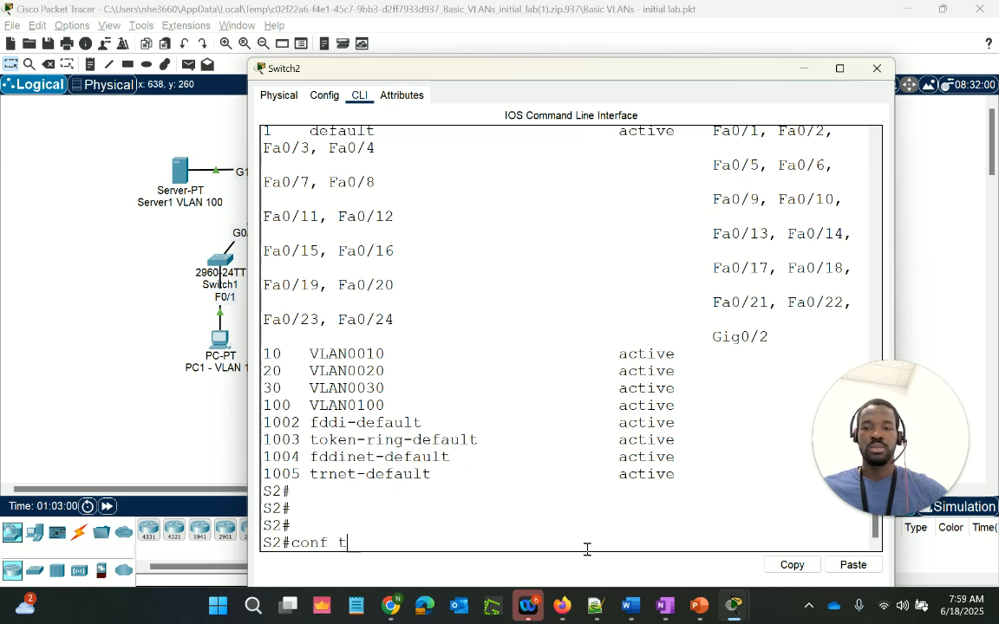
key(Return)
key(Return)
text(int g)
key(BackSpace)
text(f0)
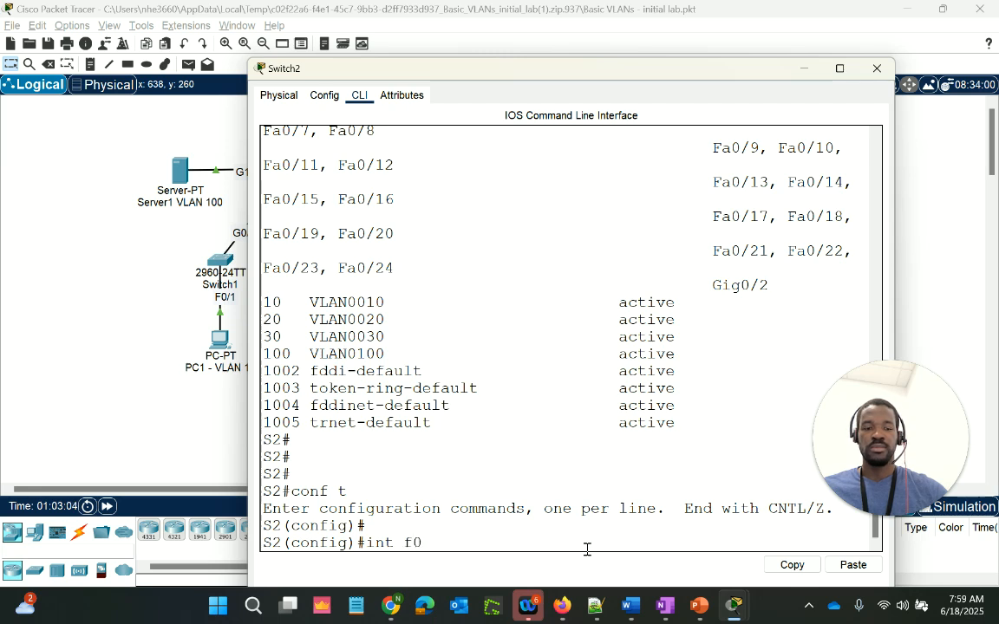
text(/1)
key(Return)
key(Return)
key(Return)
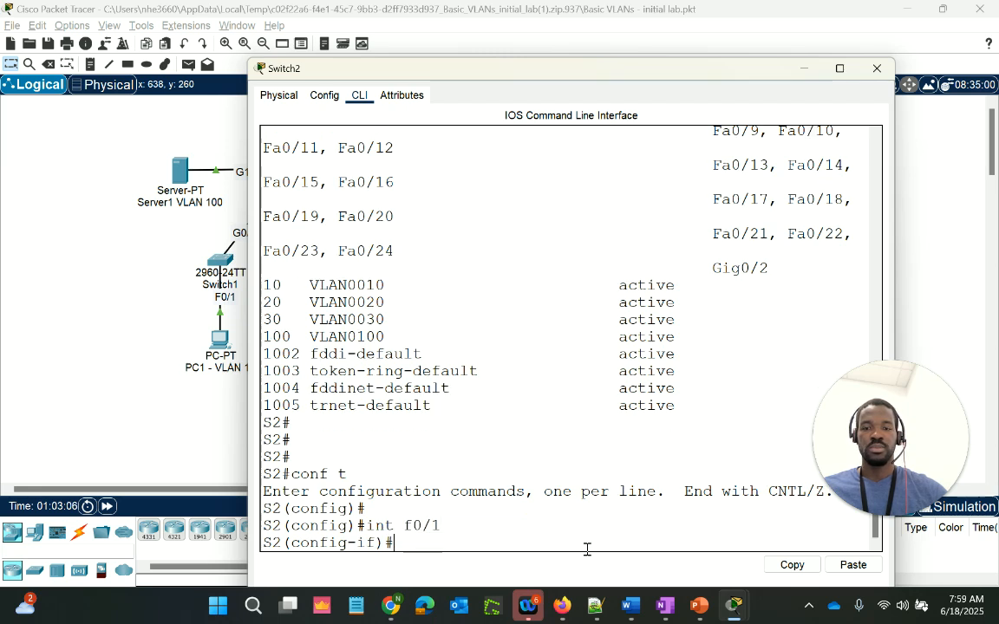
Step: Enable Switch2's f0/1 interface with no shut
text(no shut)
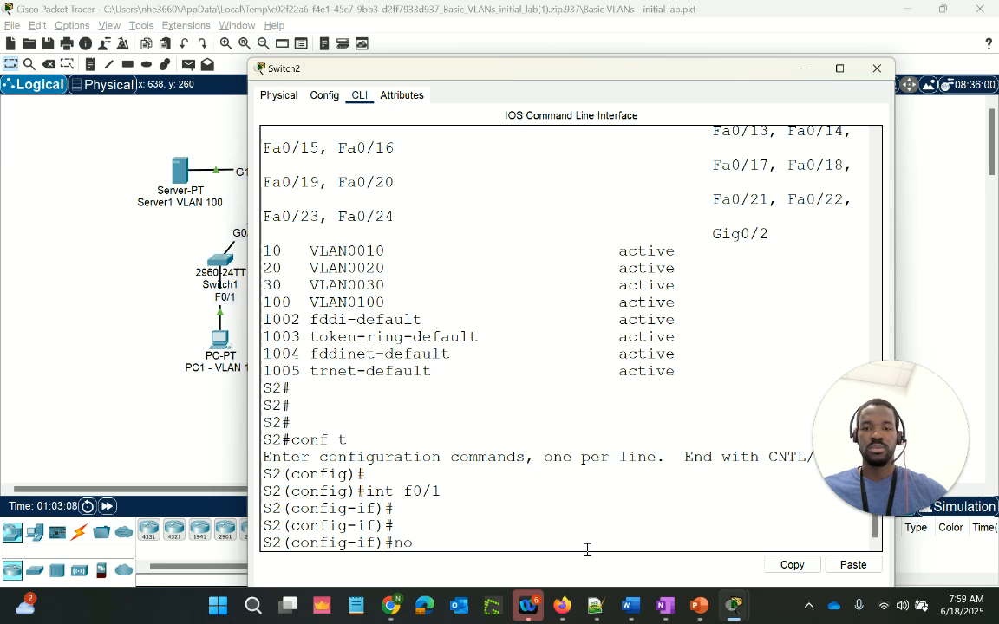
key(Return)
key(Return)
key(Return)
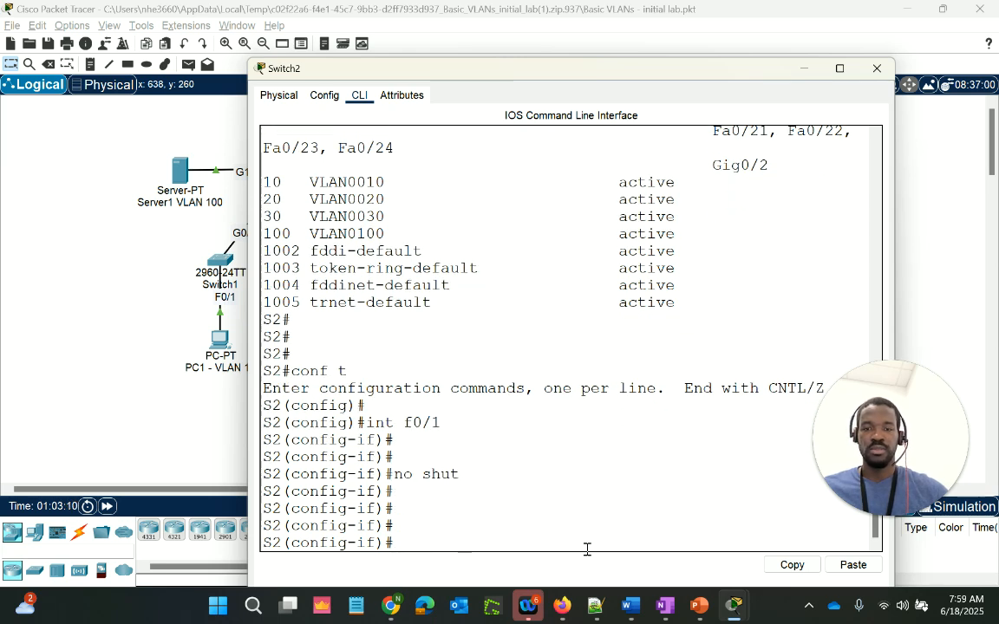
Step: Set Switch2's interface f0/1 to access mode with switchport mode access
text(swi)
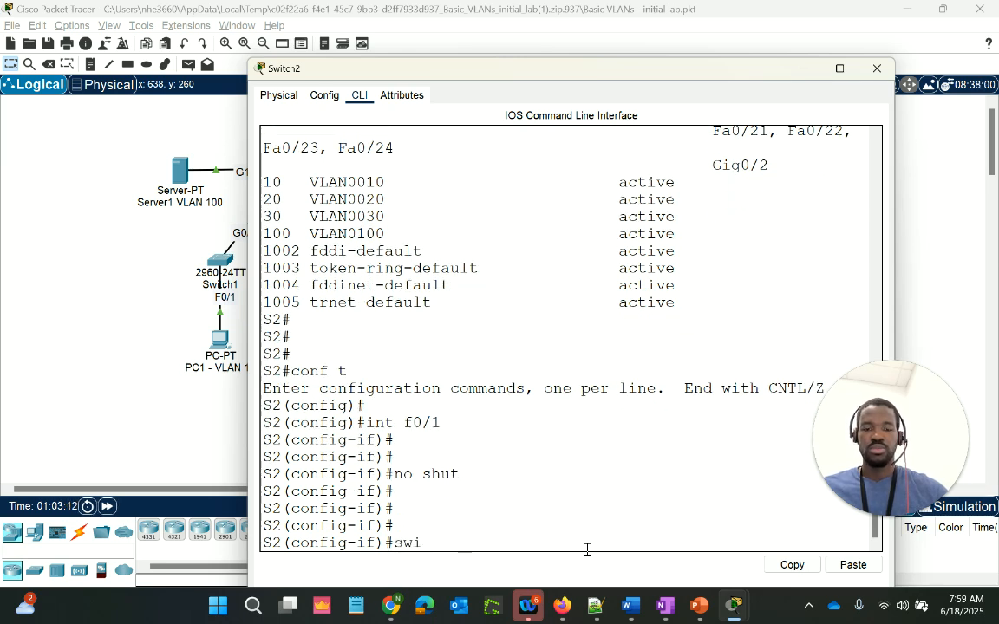
text(tchp)
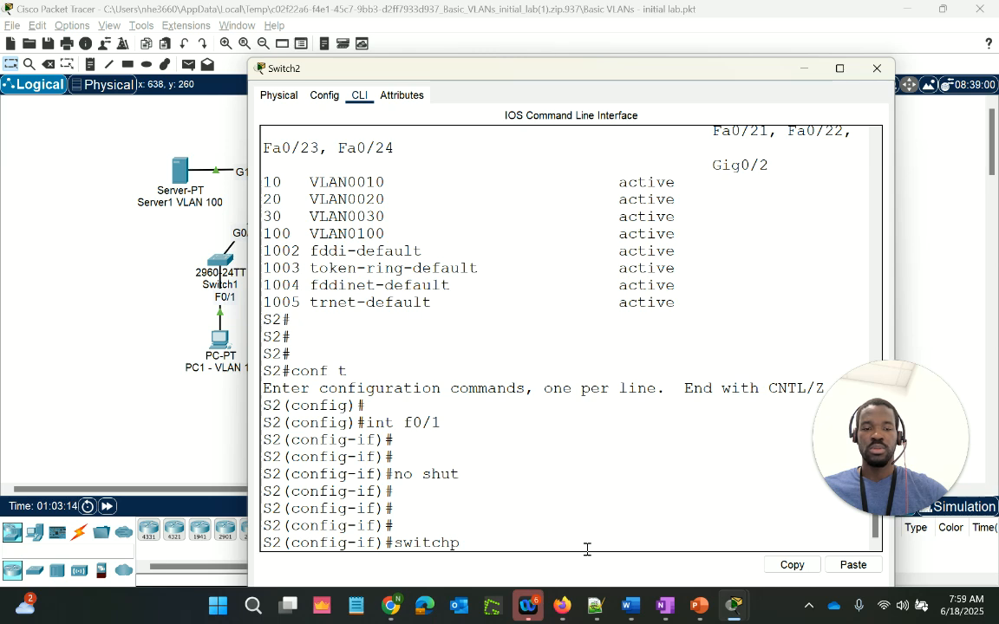
key(Tab)
text(mode acc)
key(Tab)
key(Return)
key(Return)
key(Return)
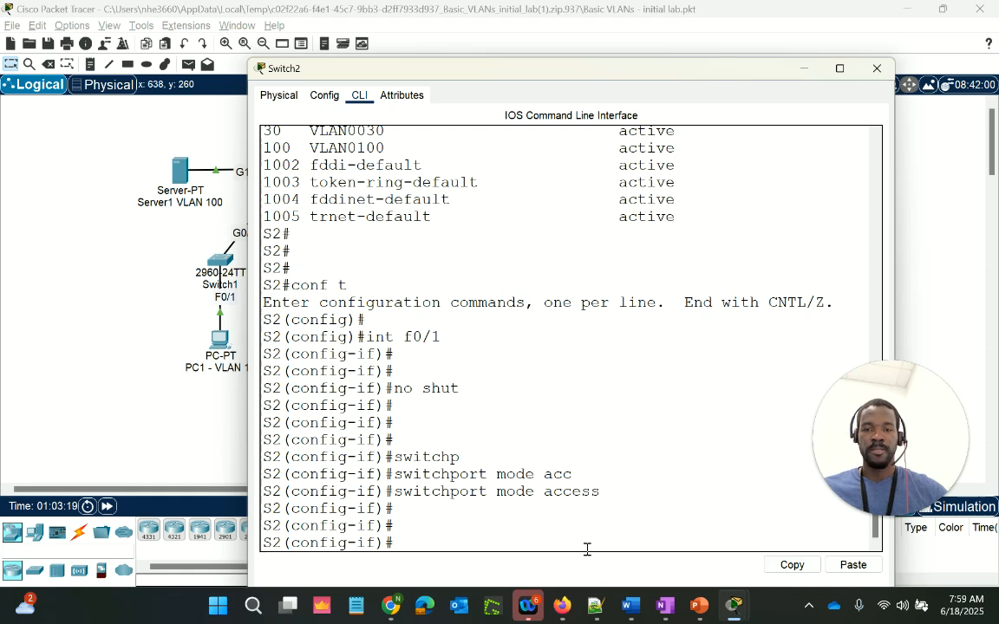
Step: Assign Switch2's f0/1 port to VLAN 20 with switchport access vlan 20, and return to privileged mode with end
key(Up)
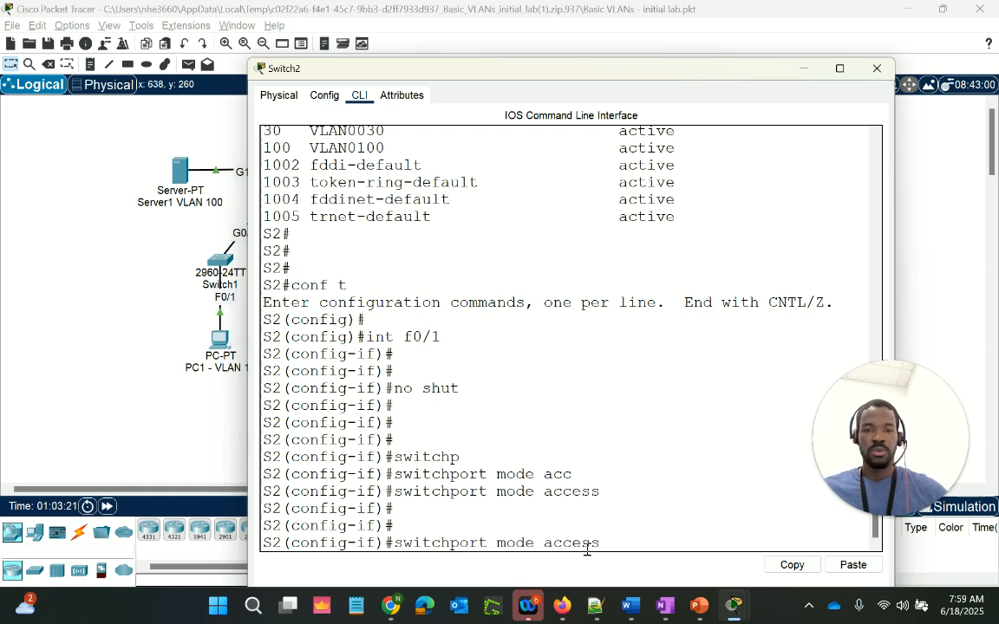
key(BackSpace)
key(BackSpace)
key(BackSpace)
key(BackSpace)
key(BackSpace)
key(BackSpace)
key(BackSpace)
key(BackSpace)
key(BackSpace)
key(BackSpace)
key(BackSpace)
key(BackSpace)
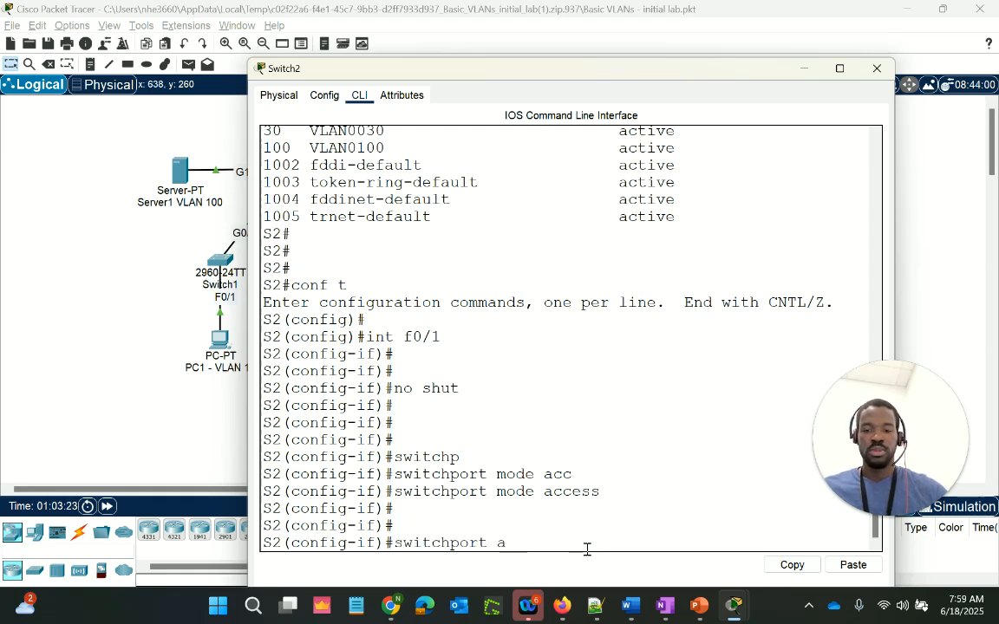
text(access)
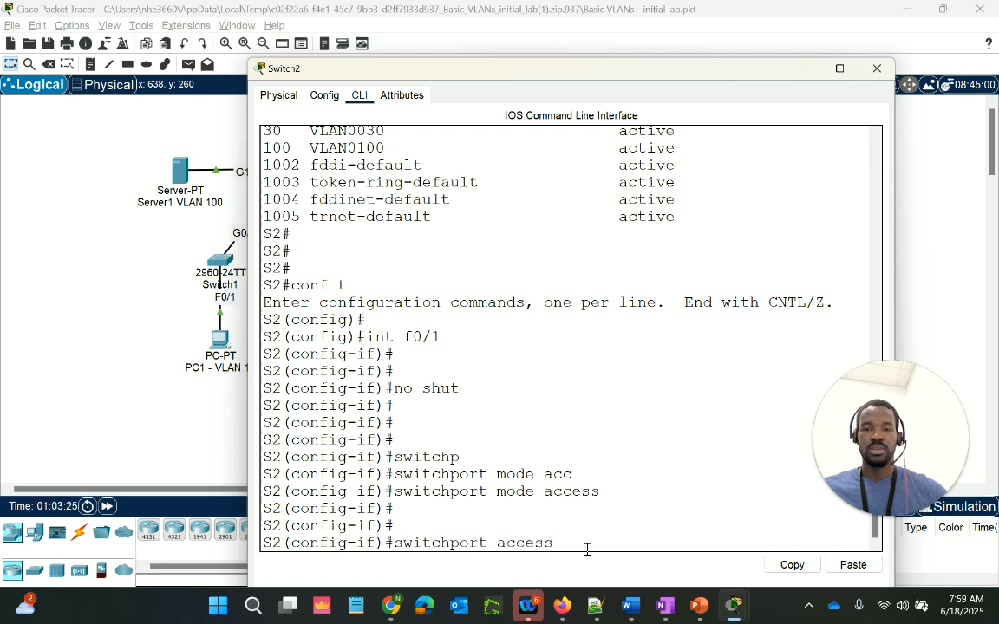
text( vlan 20)
key(Return)
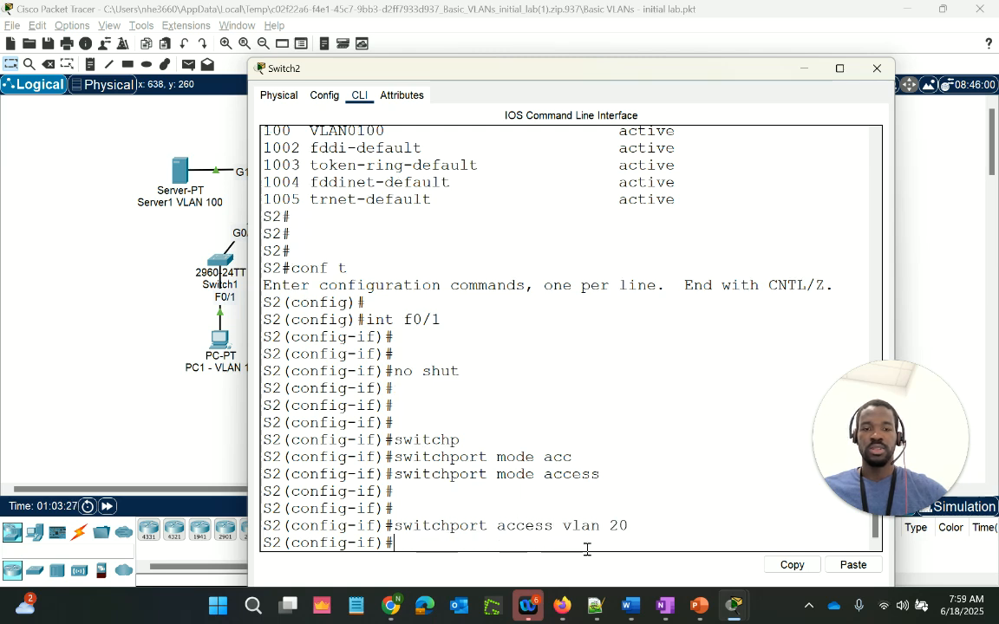
key(Return)
key(Return)
text(end)
key(Return)
key(Return)
key(Return)
key(Return)
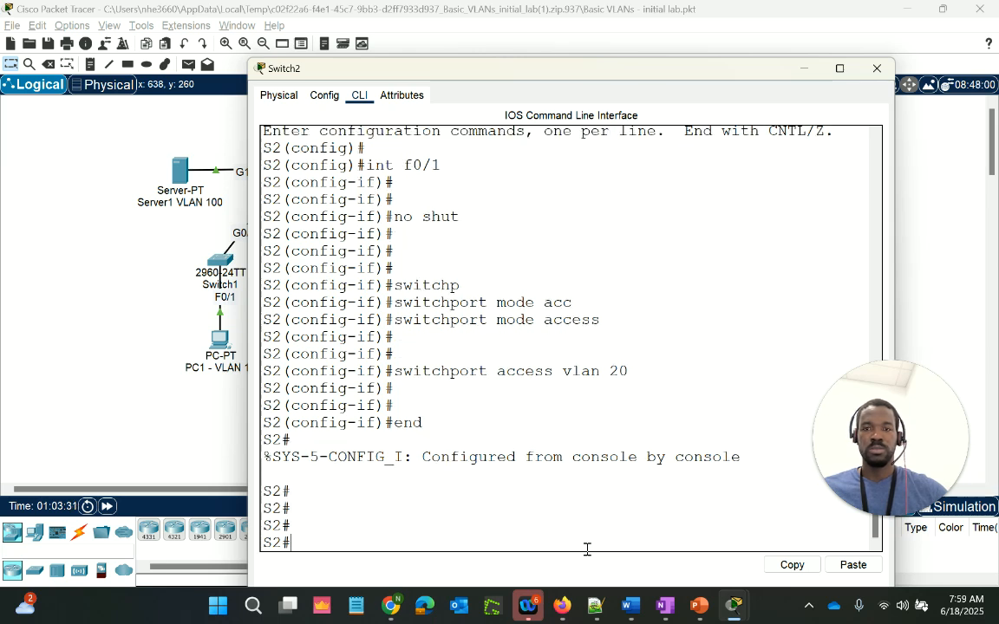
Step: Enter global configuration mode with conf t and set Switch2's default gateway with ip default-gateway 10.1.1.254
text(conf t)
key(Return)
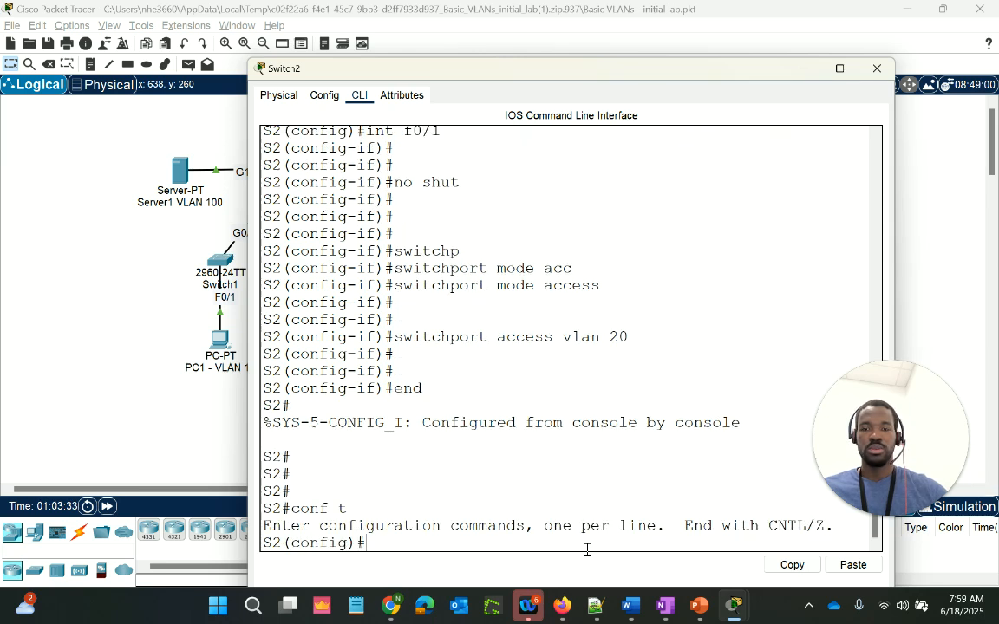
key(Return)
key(Return)
key(Return)
text(ip a)
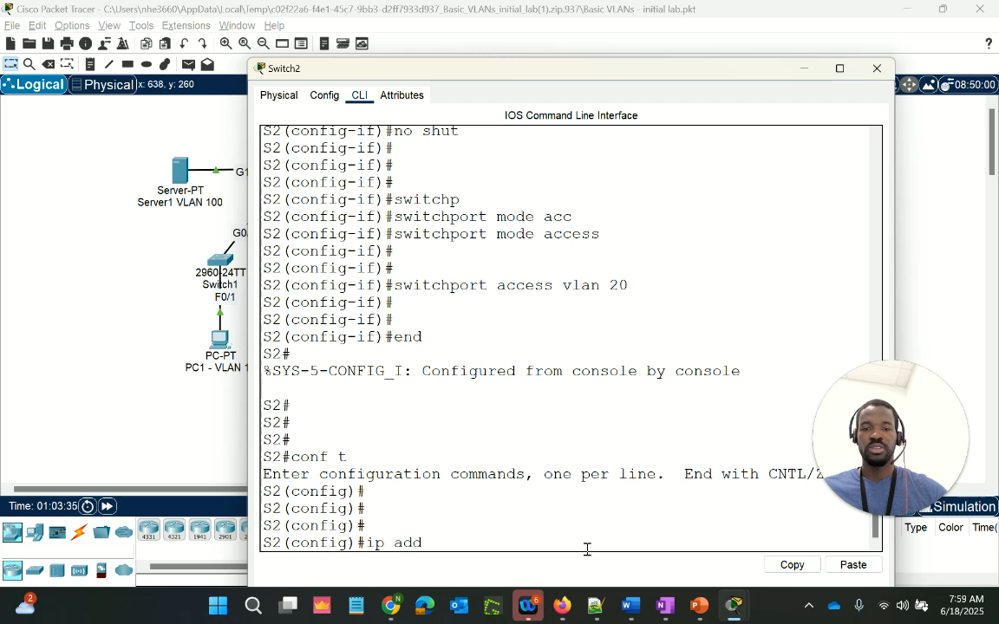
text(dd)
key(Tab)
key(BackSpace)
key(BackSpace)
key(BackSpace)
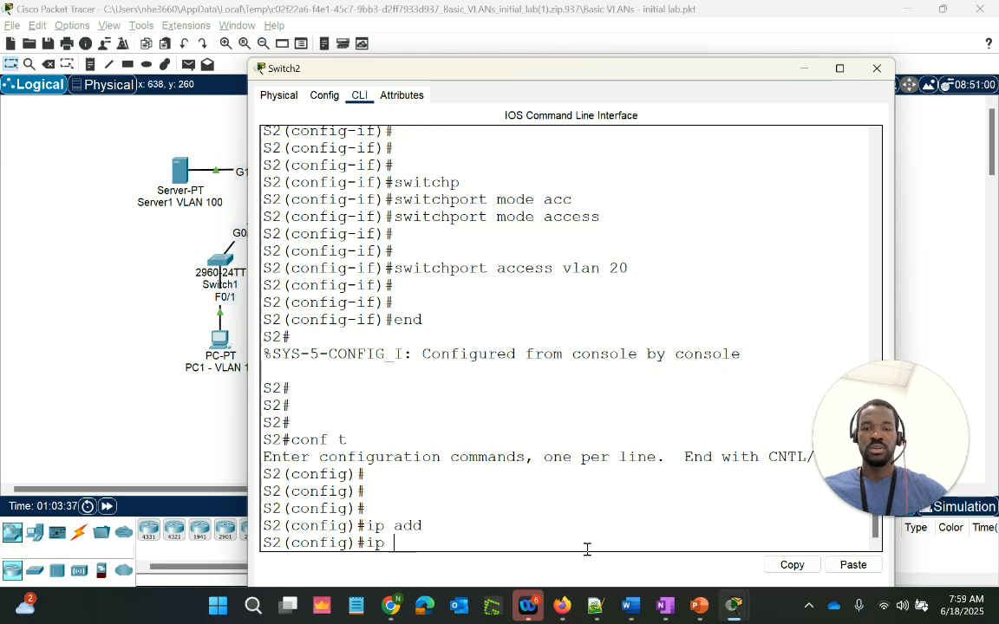
text(de)
key(Tab)
text(10.1.1.254)
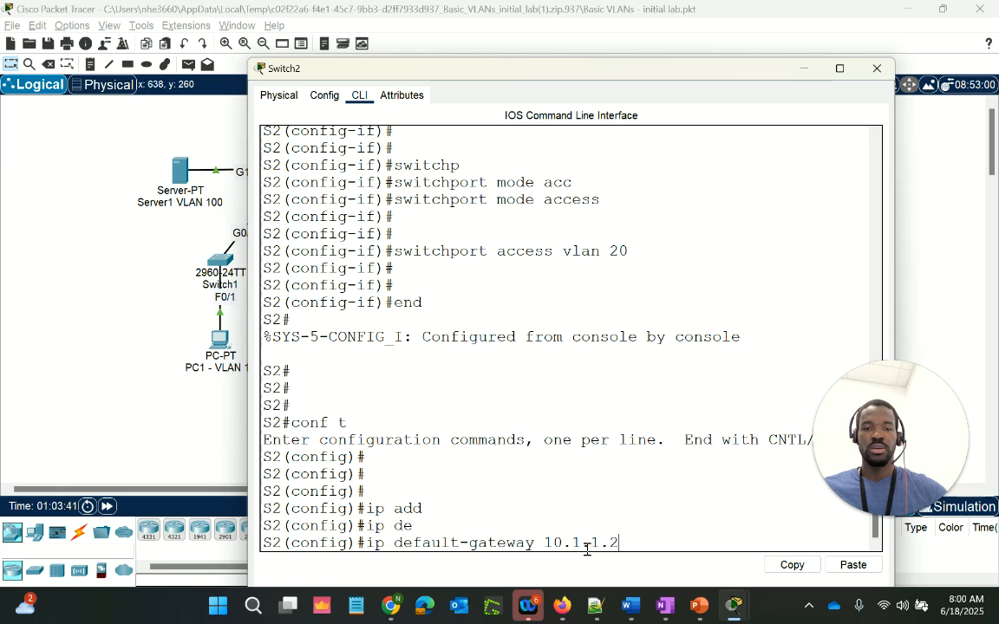
key(Return)
key(Return)
key(Return)
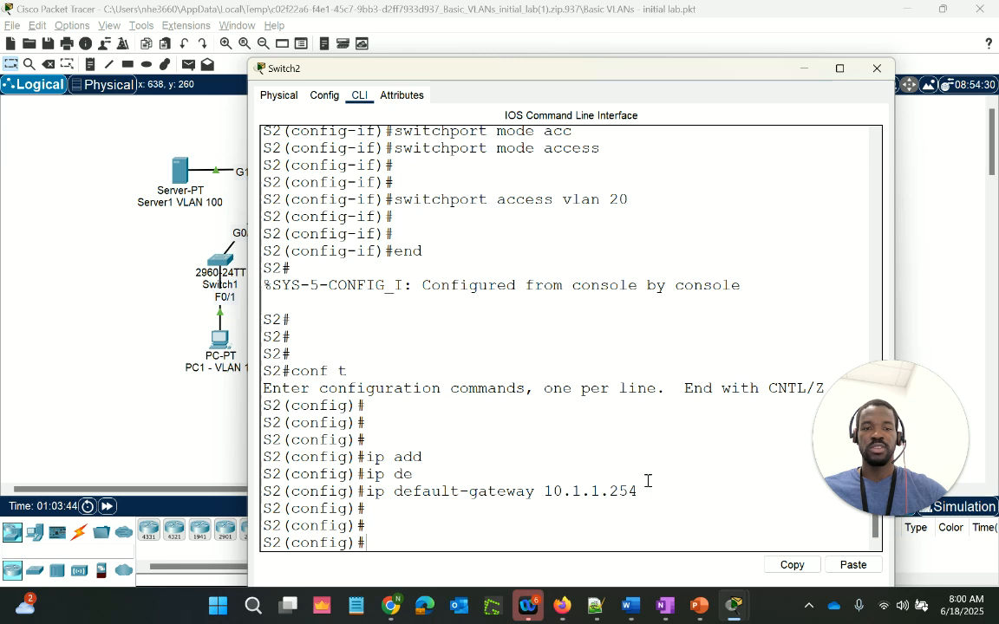
drag(642, 492, 525, 495)
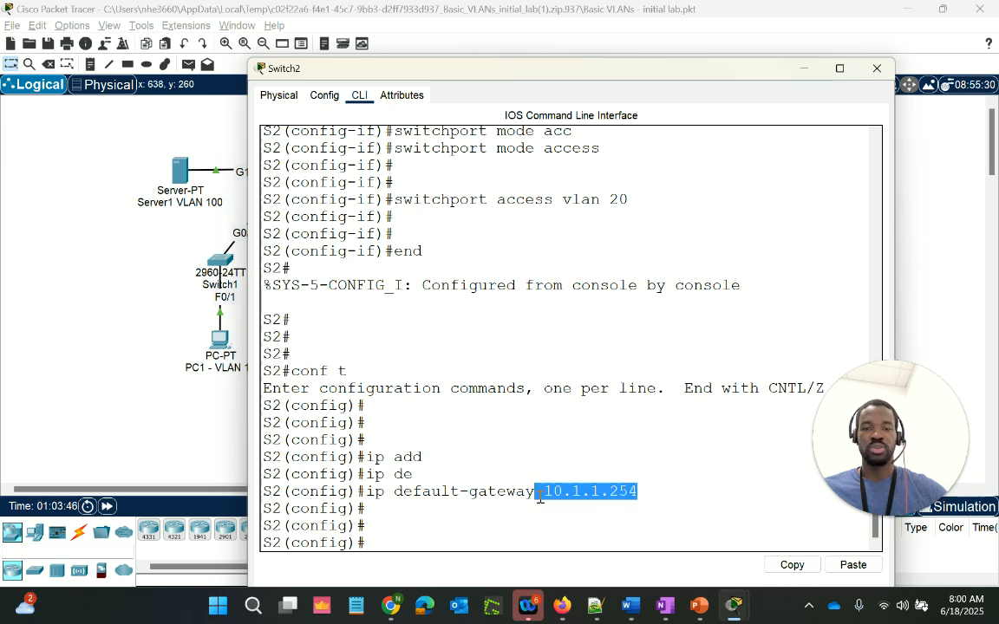
Step: Display Switch2's running configuration with do sh run, and examine the hostname and the FastEthernet0/1 switchport settings
click(453, 545)
text(sh)
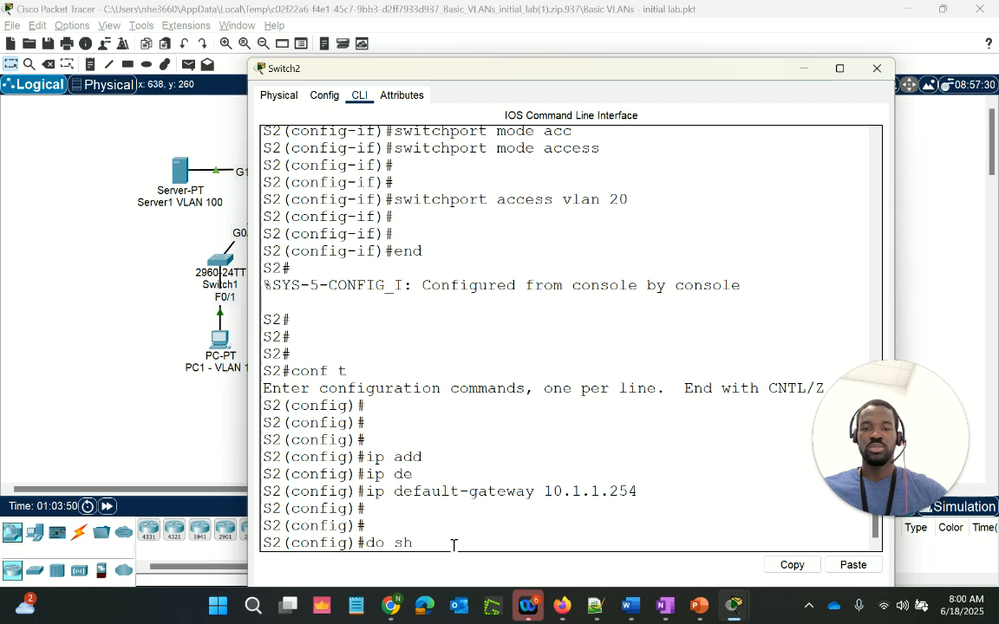
text( run)
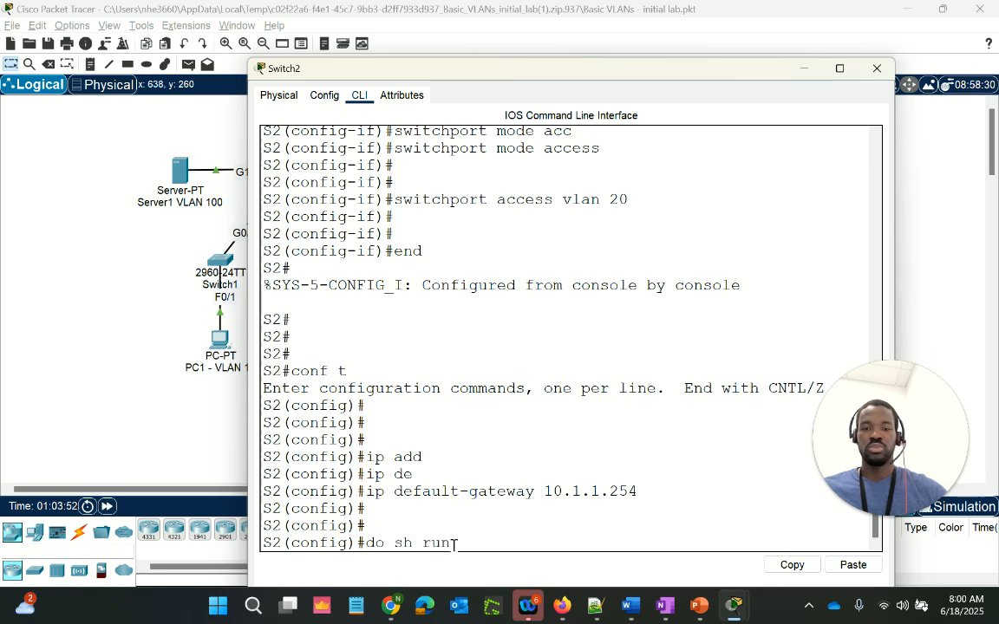
key(Return)
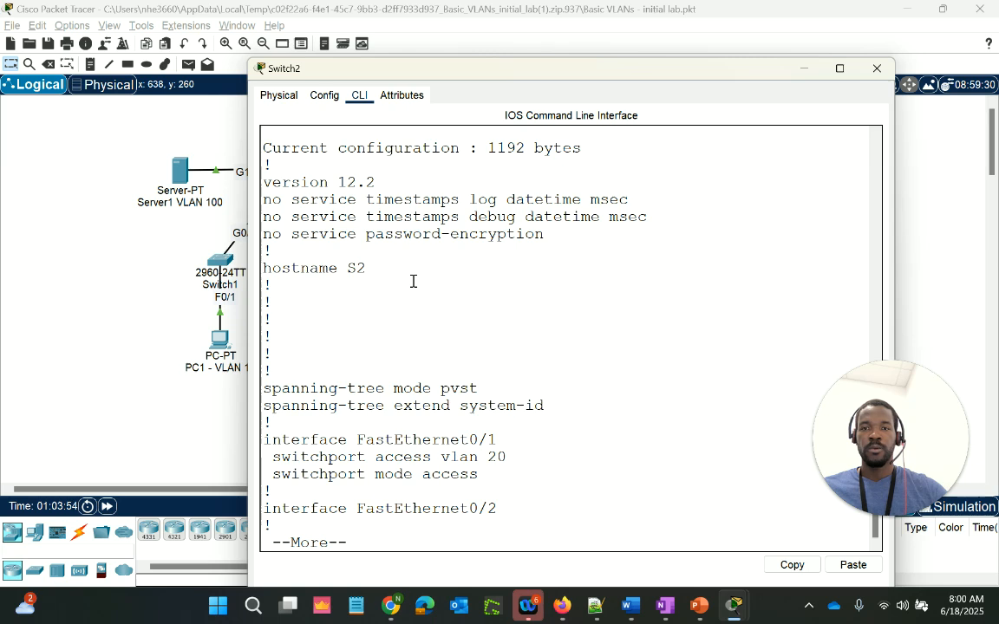
drag(273, 286, 323, 263)
click(590, 395)
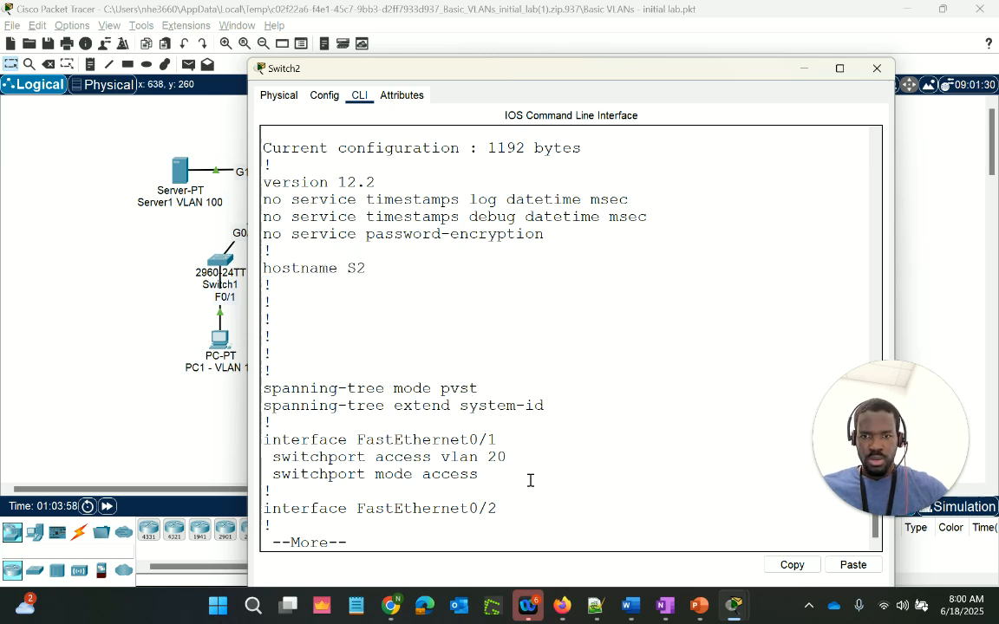
drag(530, 480, 301, 441)
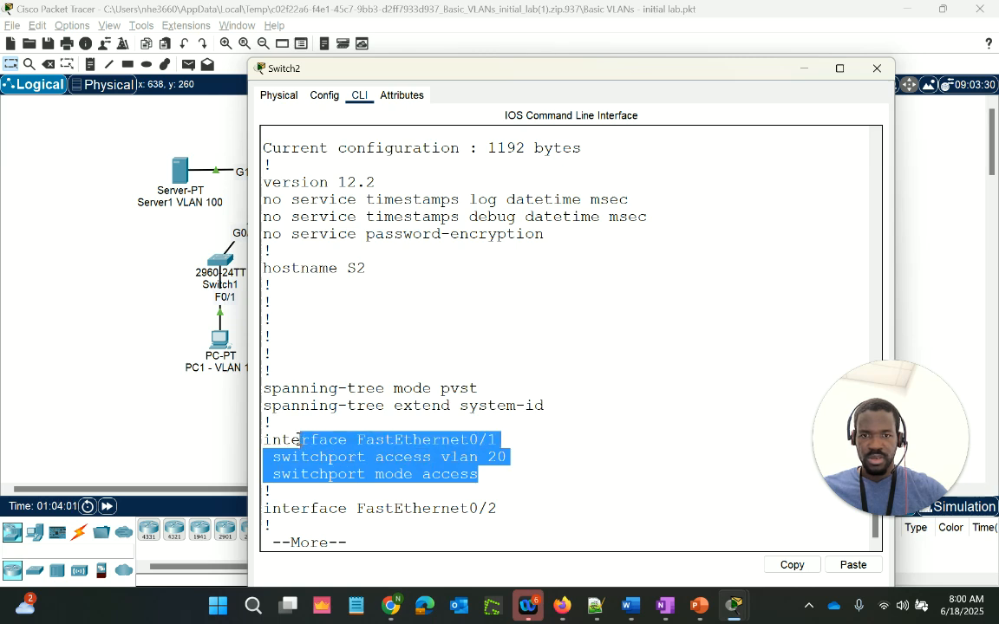
click(572, 475)
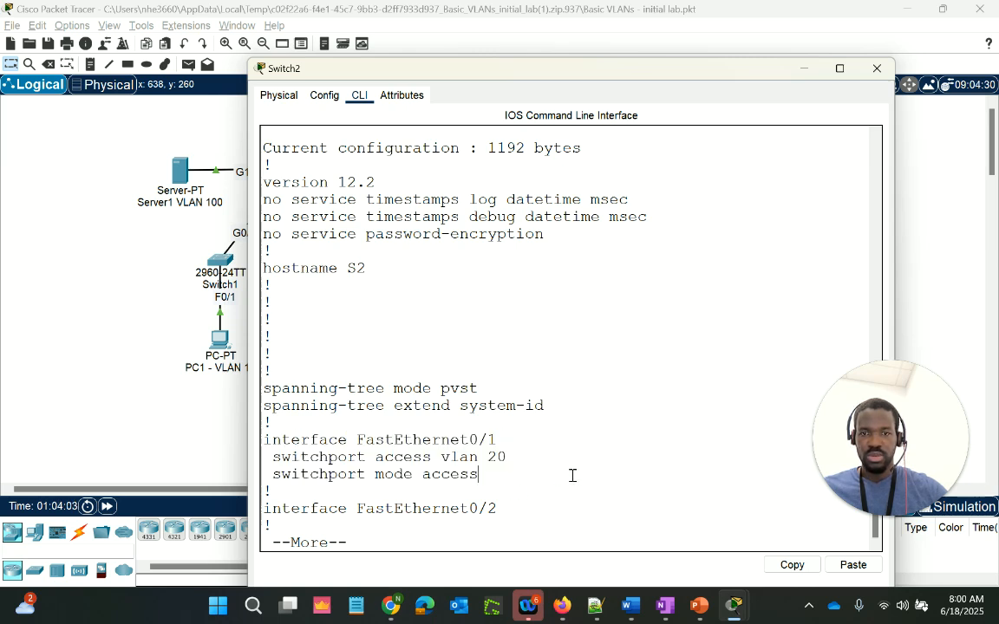
Step: Page through the rest of Switch2's running configuration, examining the GigabitEthernet0/1, Vlan1 and default gateway entries
key(space)
key(space)
key(space)
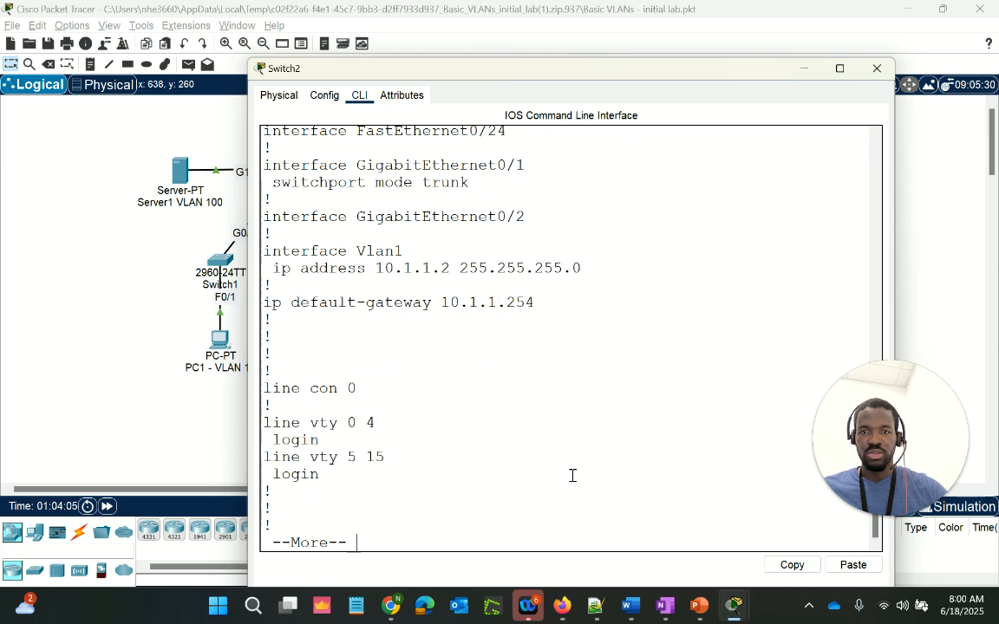
drag(507, 195, 305, 159)
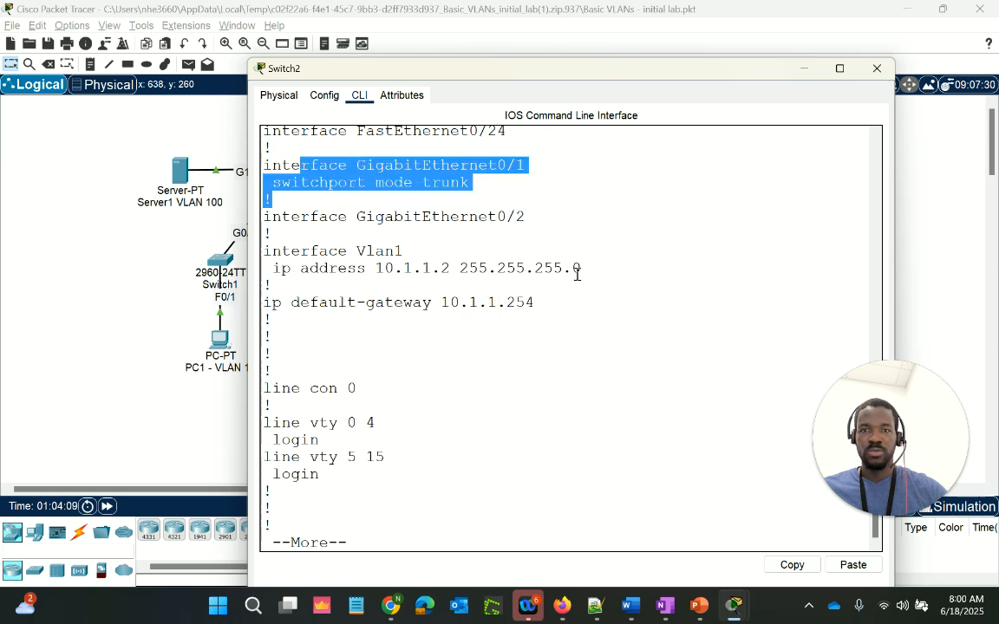
drag(574, 271, 276, 235)
drag(598, 306, 367, 301)
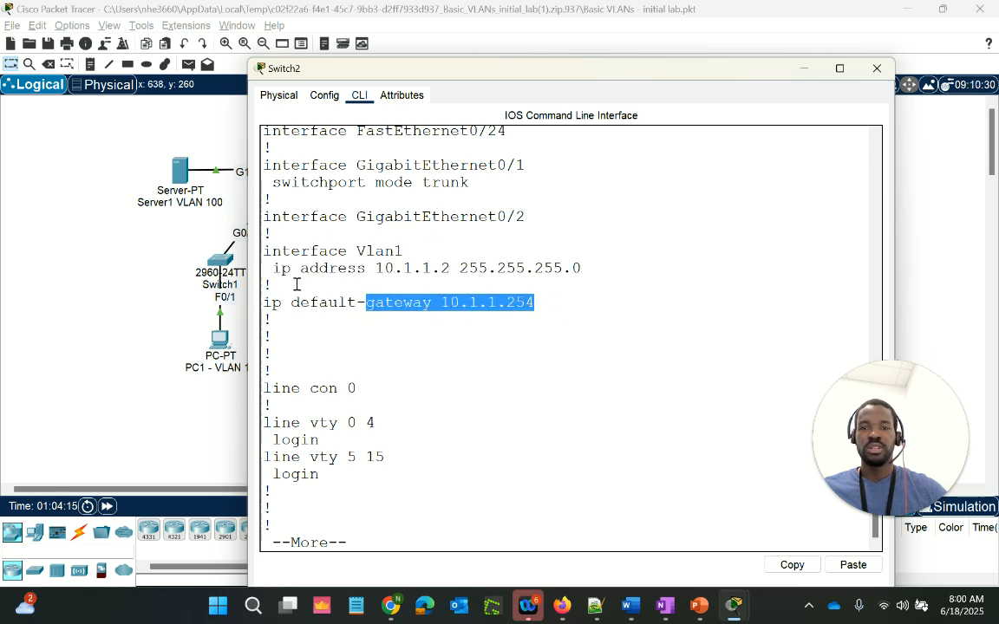
click(451, 379)
key(space)
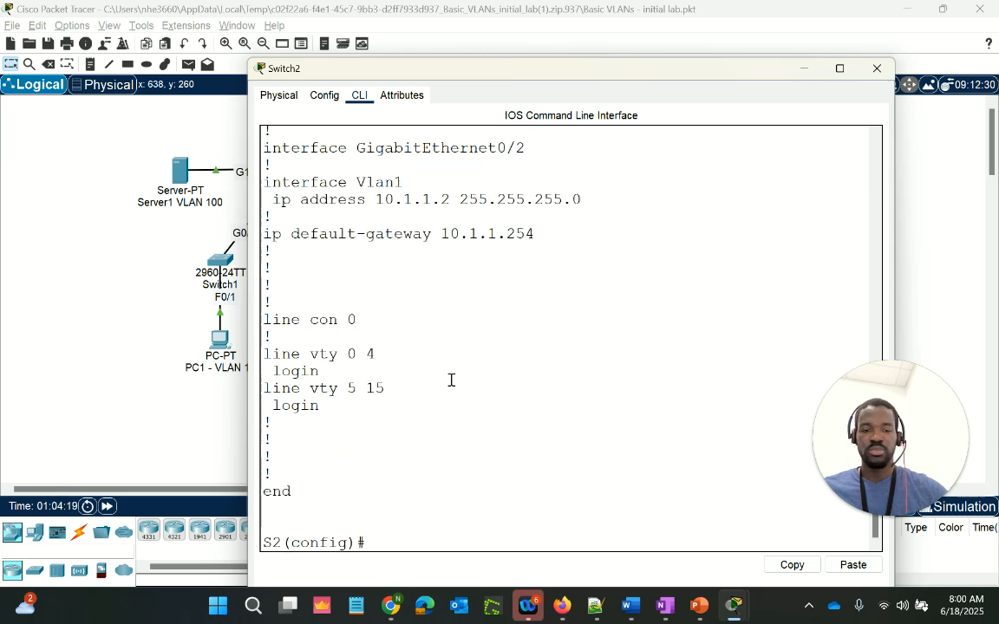
Step: Return Switch2 to privileged mode with end and test connectivity to its gateway with ping 10.1.1.254
text(end)
key(Return)
key(Return)
text(ping 10.1)
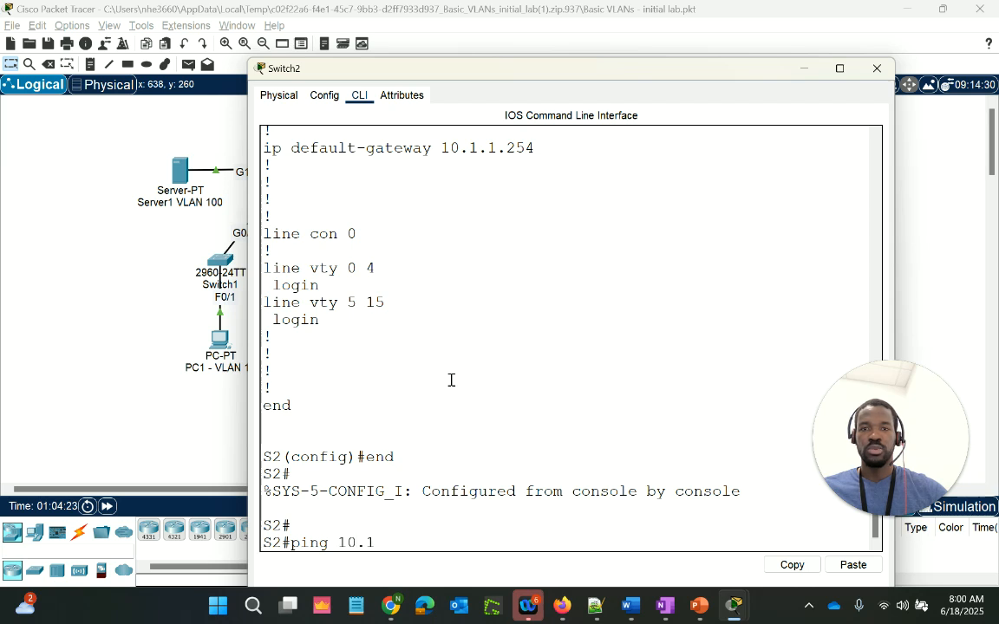
text(.1.254)
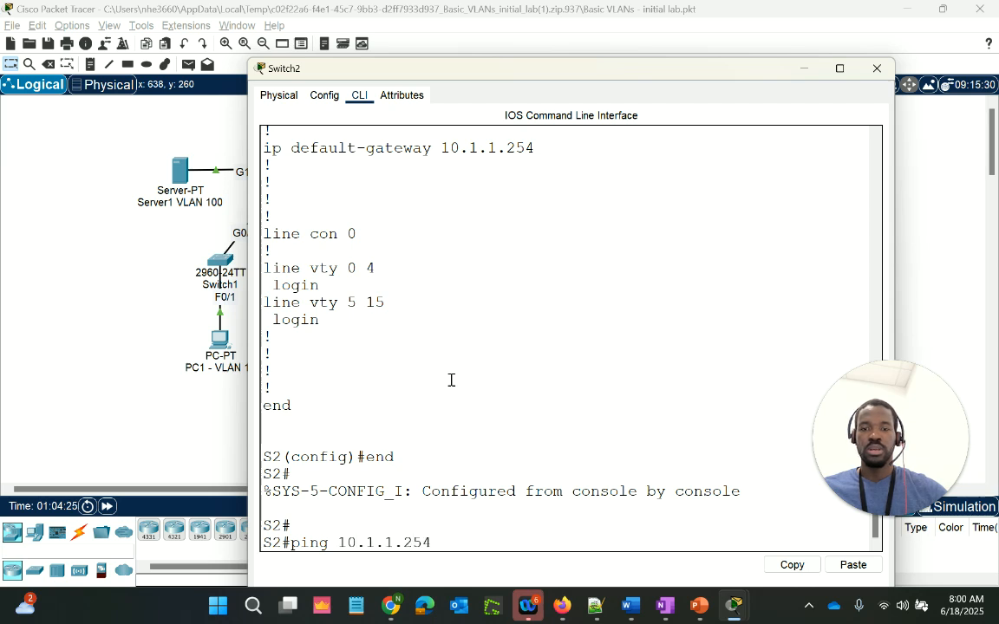
key(Return)
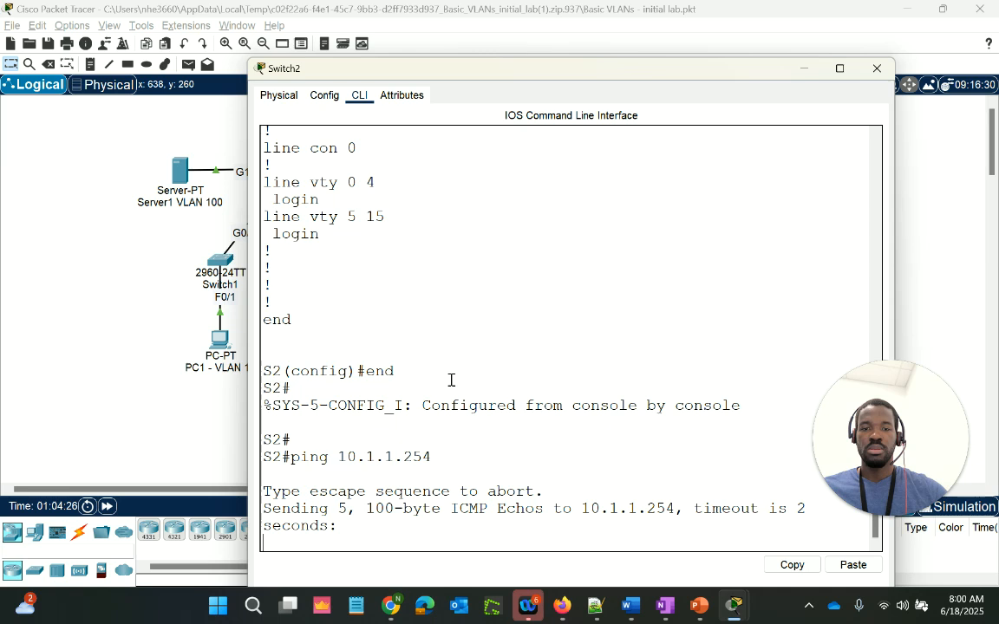
key(Return)
key(Return)
key(Return)
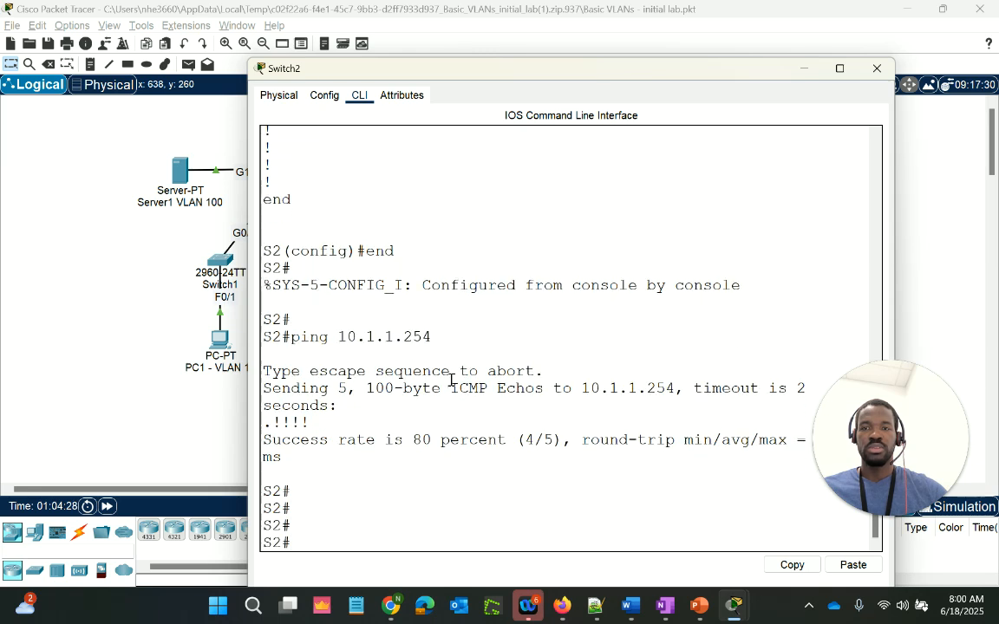
Step: Close Switch2's window, open PC2's global settings and set its static IPv4 default gateway to 10.1.20.254
click(877, 67)
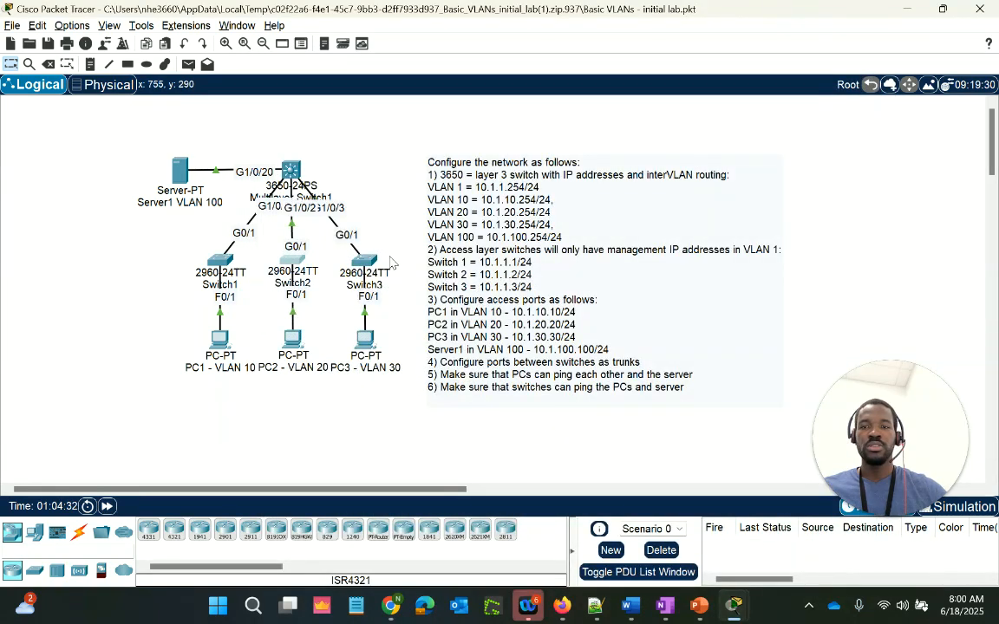
click(296, 348)
click(442, 171)
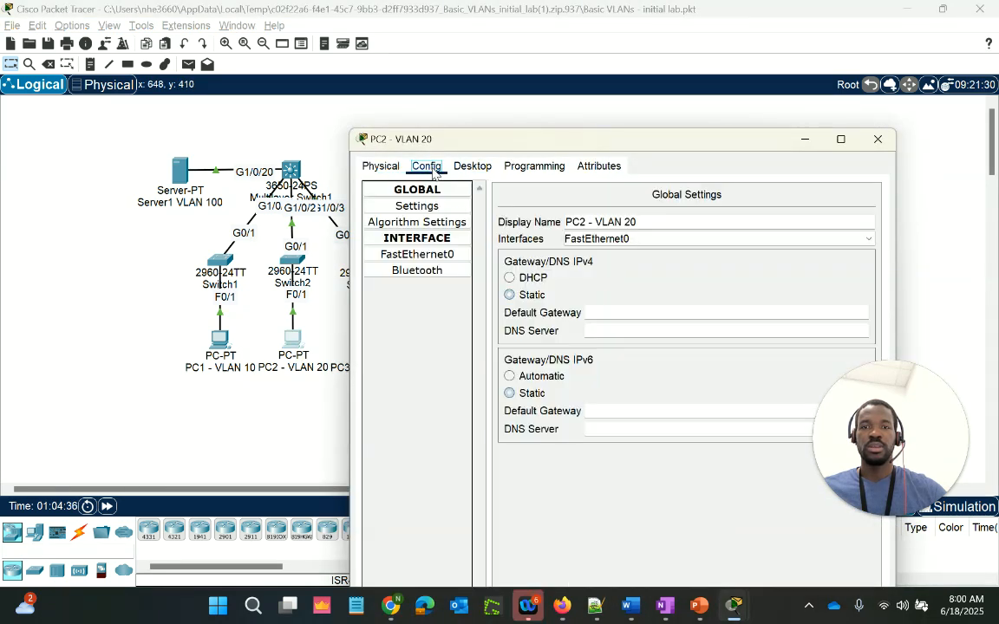
drag(498, 146, 468, 63)
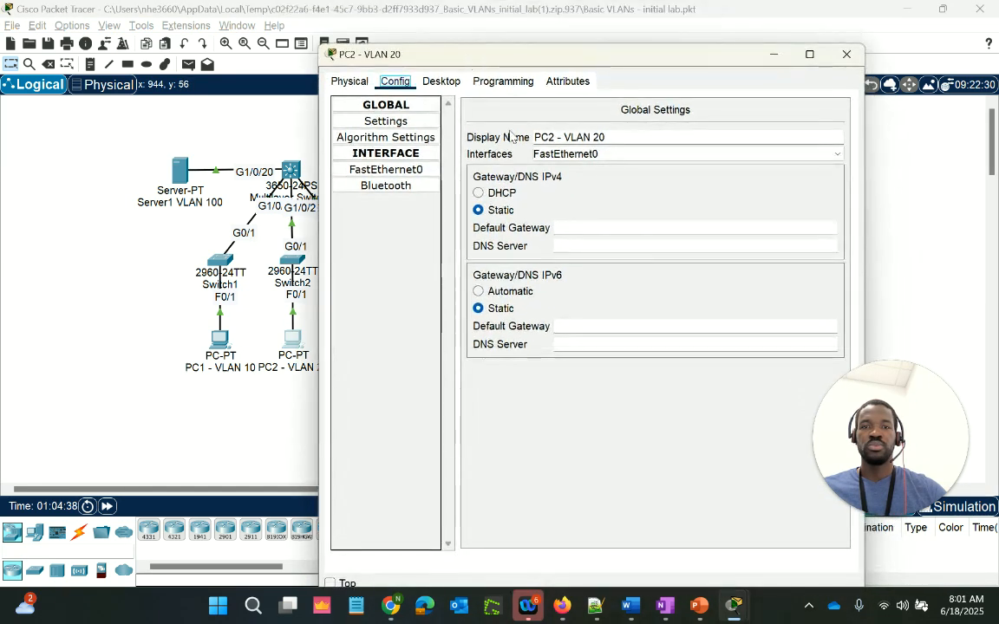
click(675, 230)
text(10)
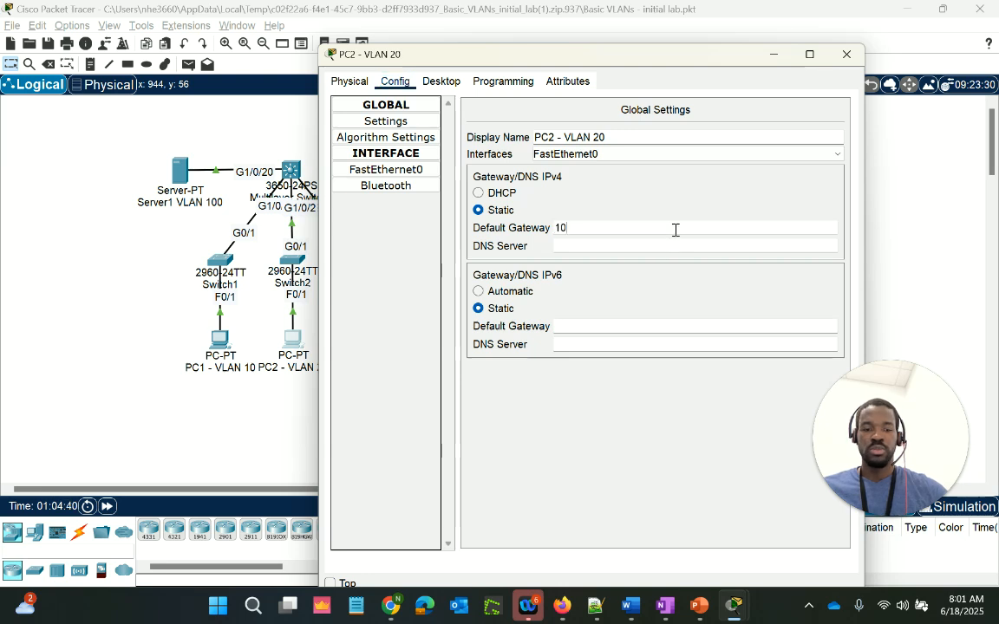
text(.1.20.254)
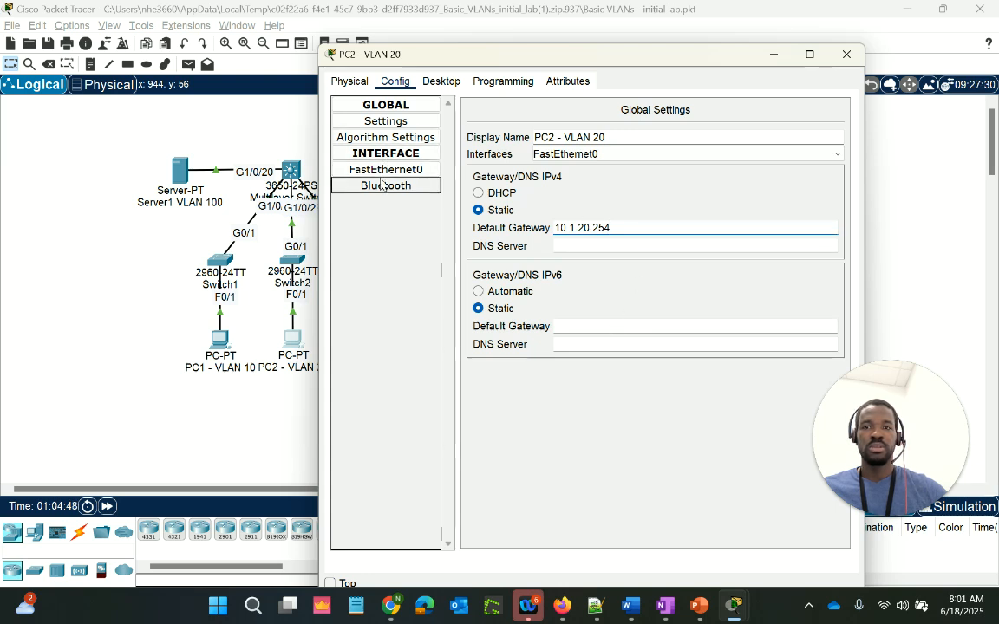
Step: Set PC2's FastEthernet0 to static IPv4 address 10.1.20.20 with subnet mask 255.255.255.0, and check it against the lab requirements
click(419, 173)
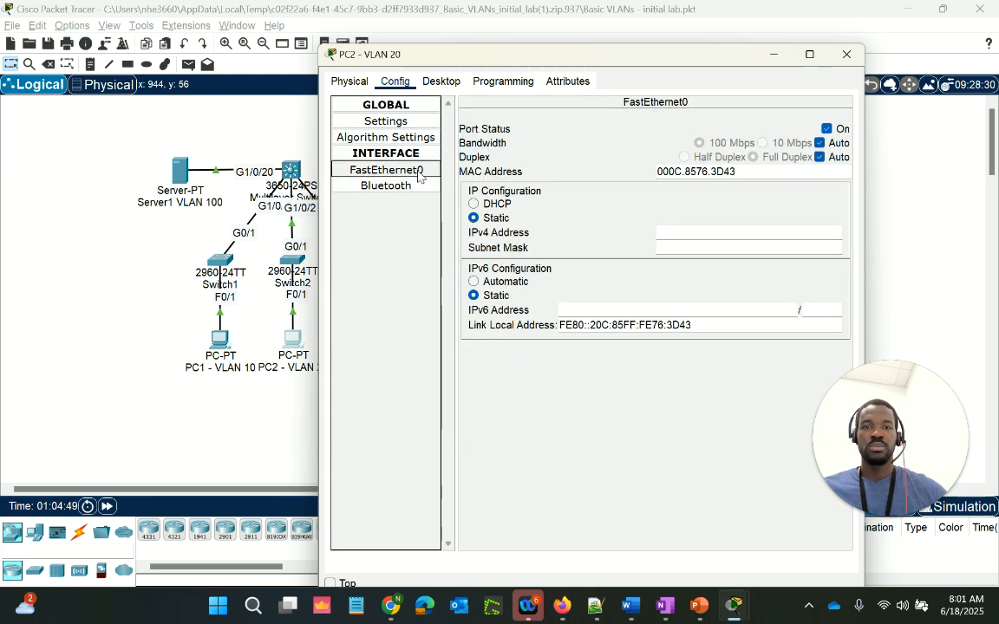
click(723, 241)
click(727, 235)
text(10.1.20.2)
click(733, 246)
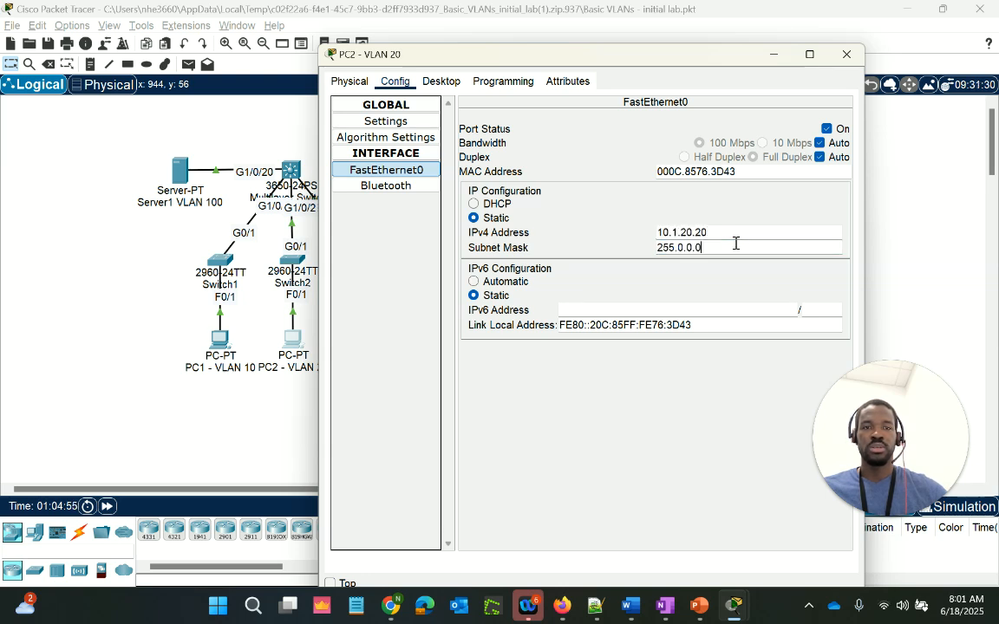
key(BackSpace)
key(BackSpace)
key(BackSpace)
key(BackSpace)
key(BackSpace)
text(255.25)
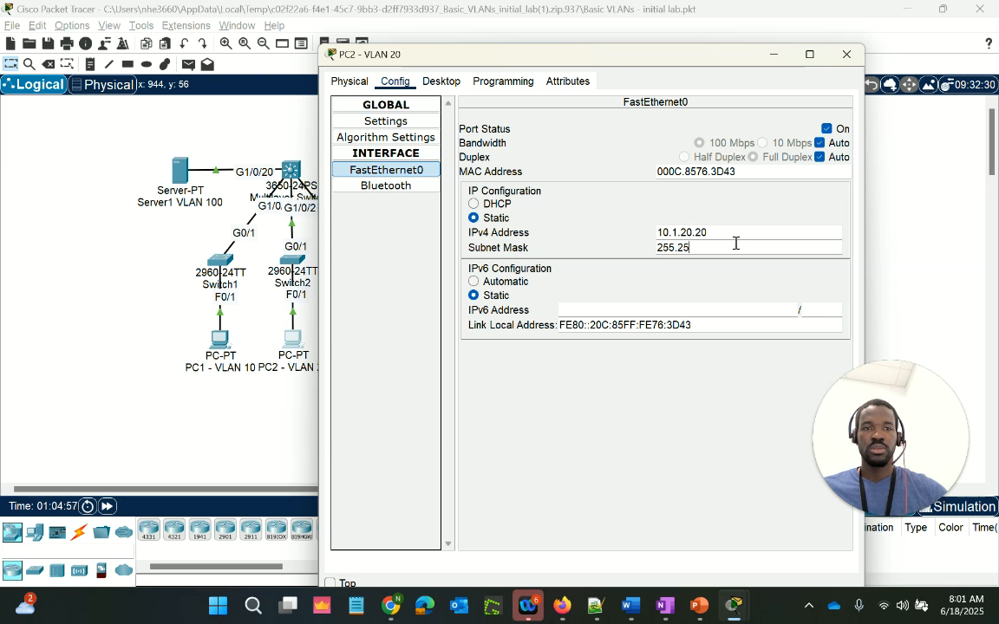
text(5.0)
drag(597, 52, 518, 84)
drag(581, 88, 640, 368)
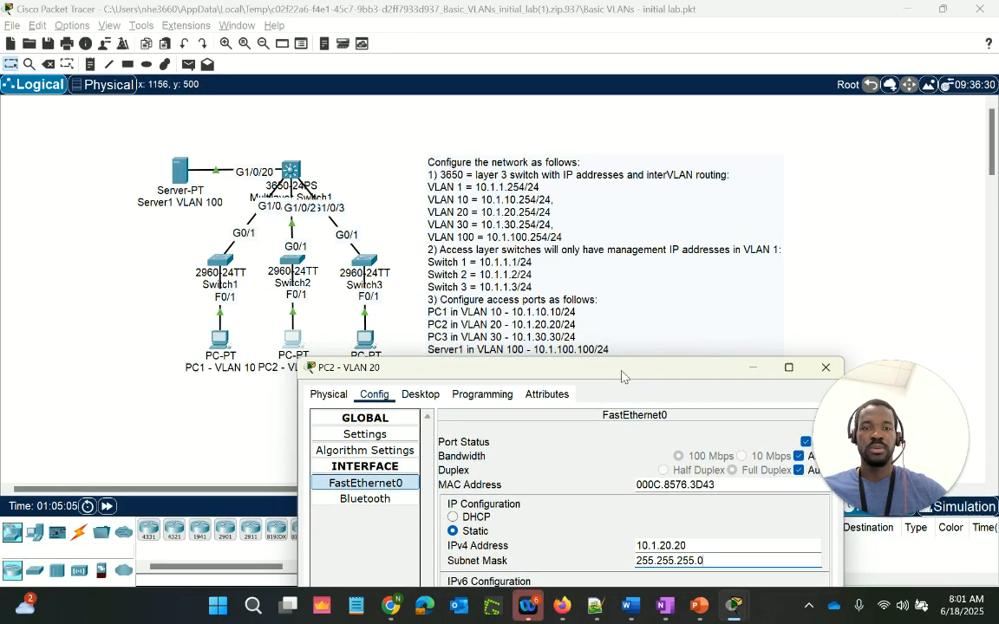
drag(623, 375, 535, 112)
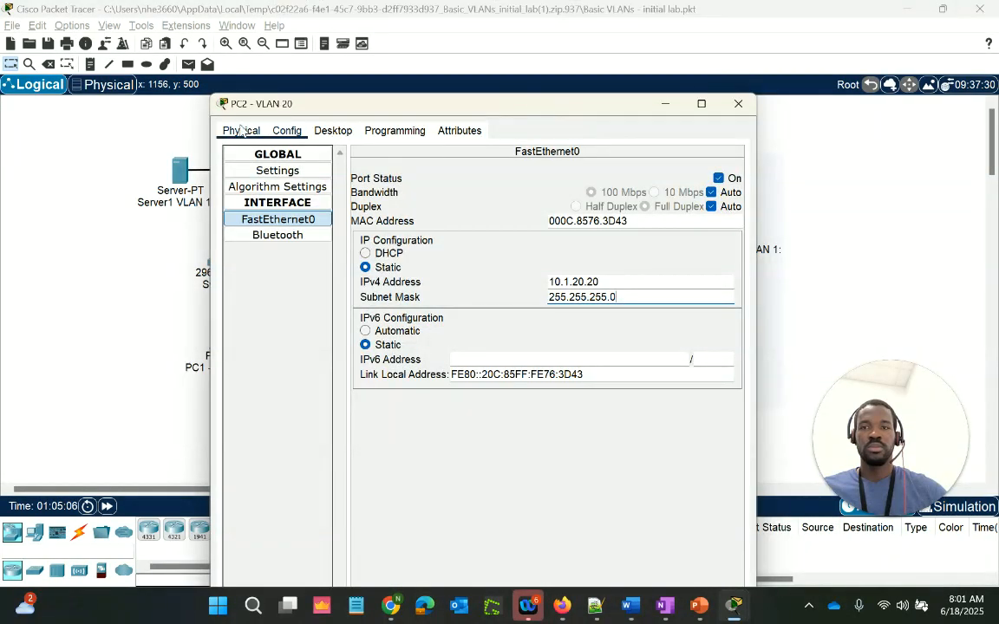
Step: Run ipconfig in PC2's command prompt, examine the FastEthernet0 address, mask and default gateway, and minimize PC2's window
click(316, 130)
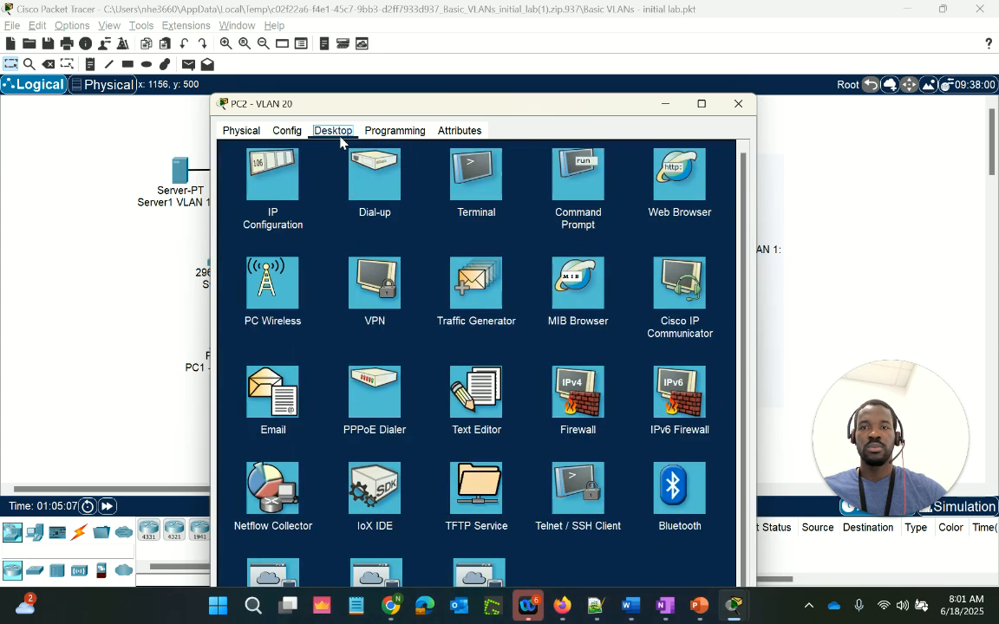
click(486, 175)
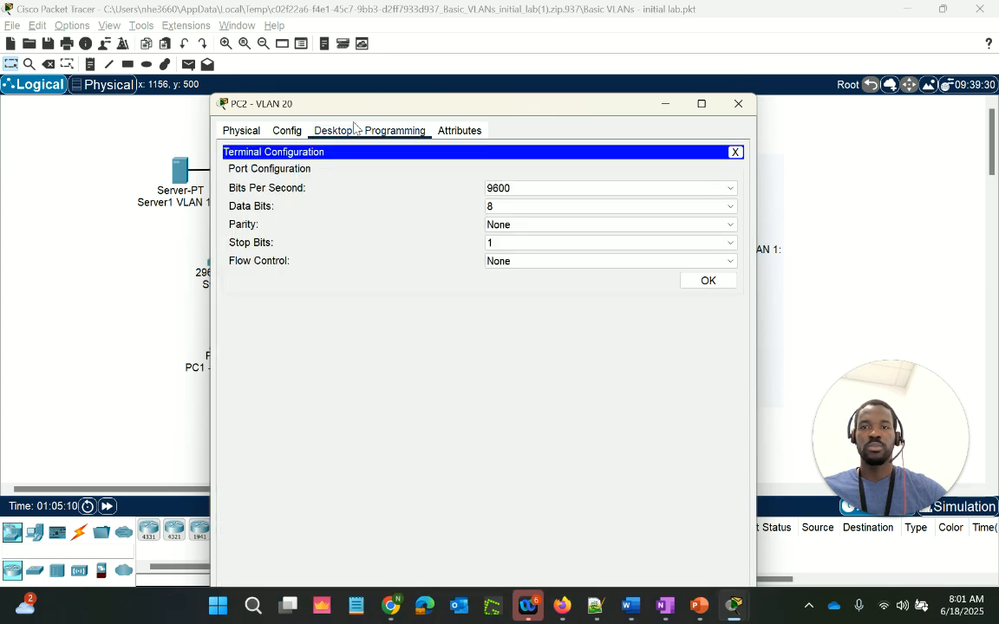
click(735, 152)
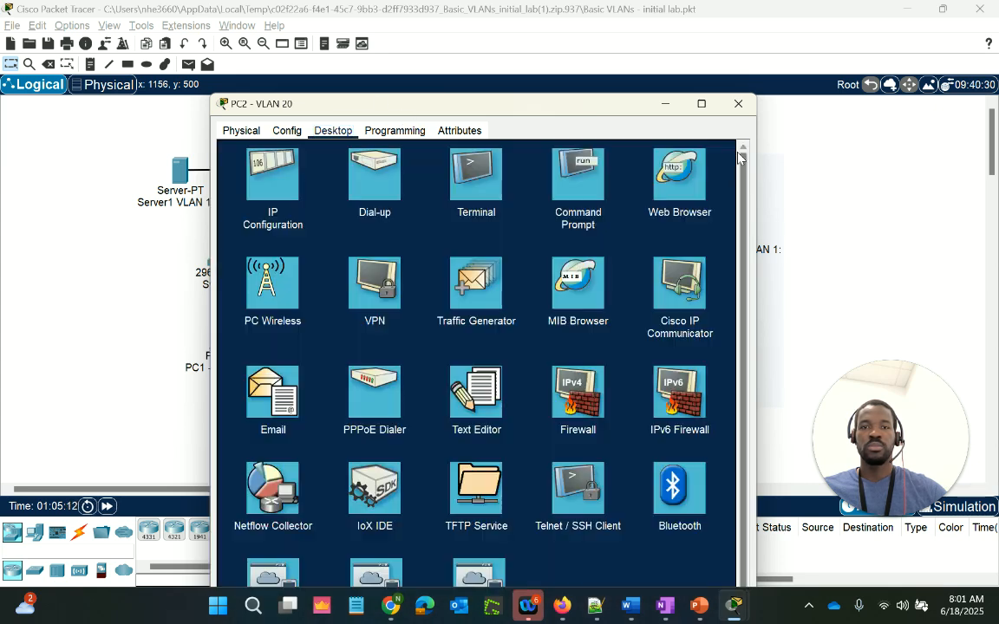
click(582, 181)
text(ipconfig)
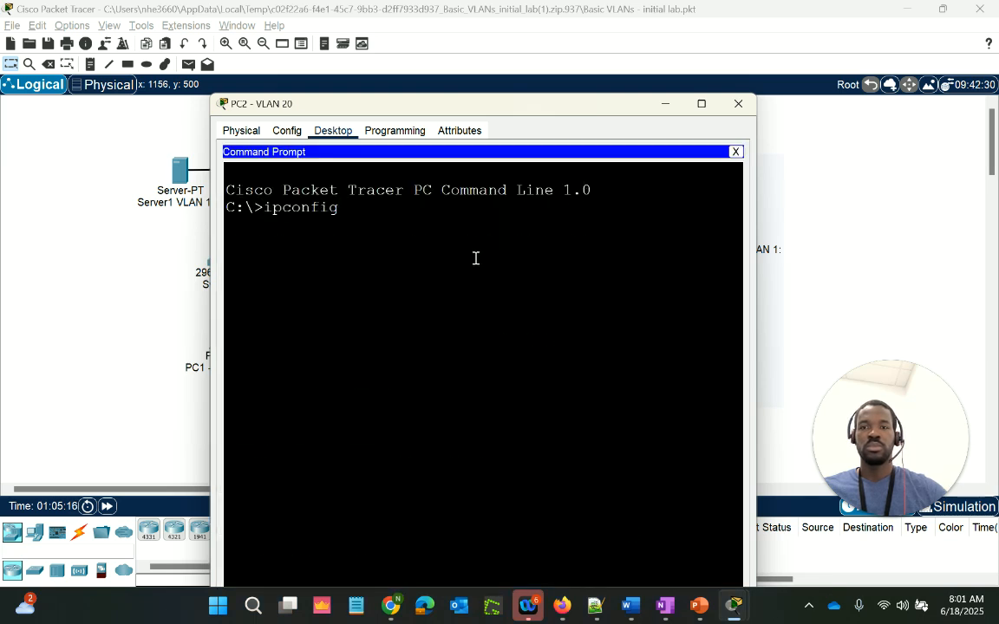
key(Return)
drag(693, 405, 585, 328)
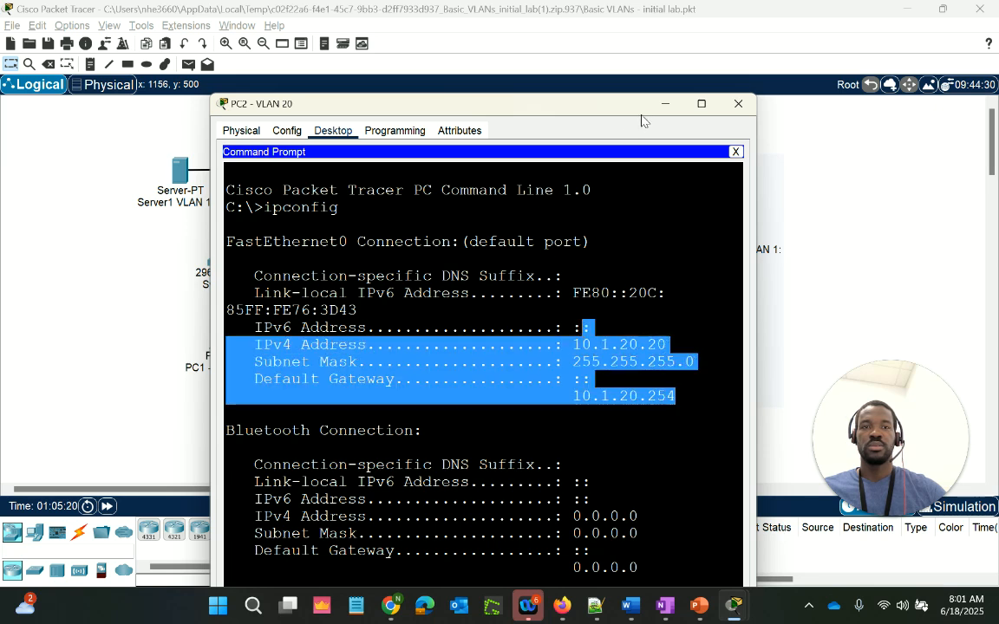
drag(606, 102, 440, 91)
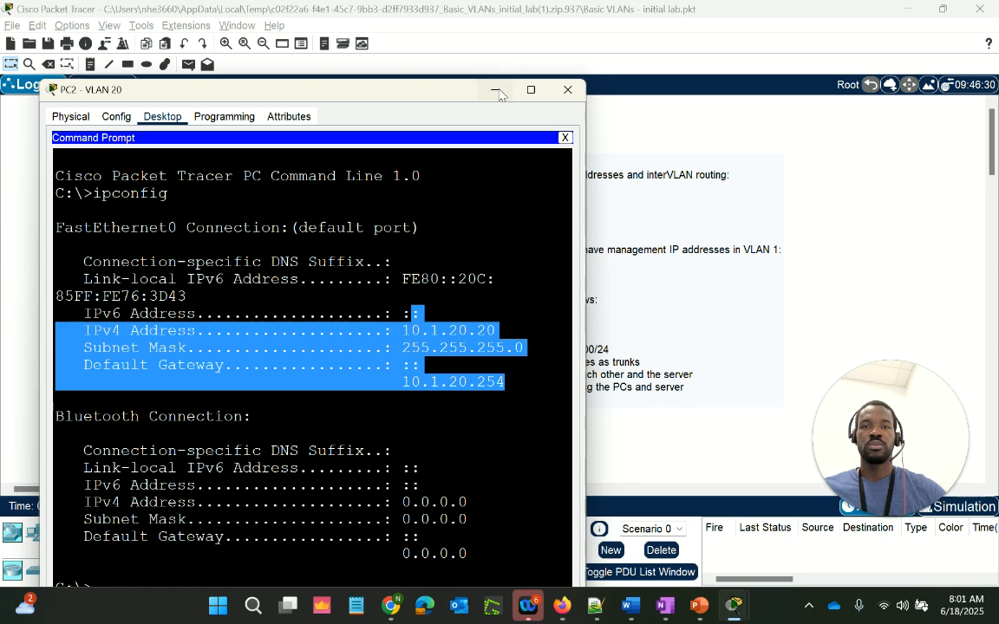
click(496, 90)
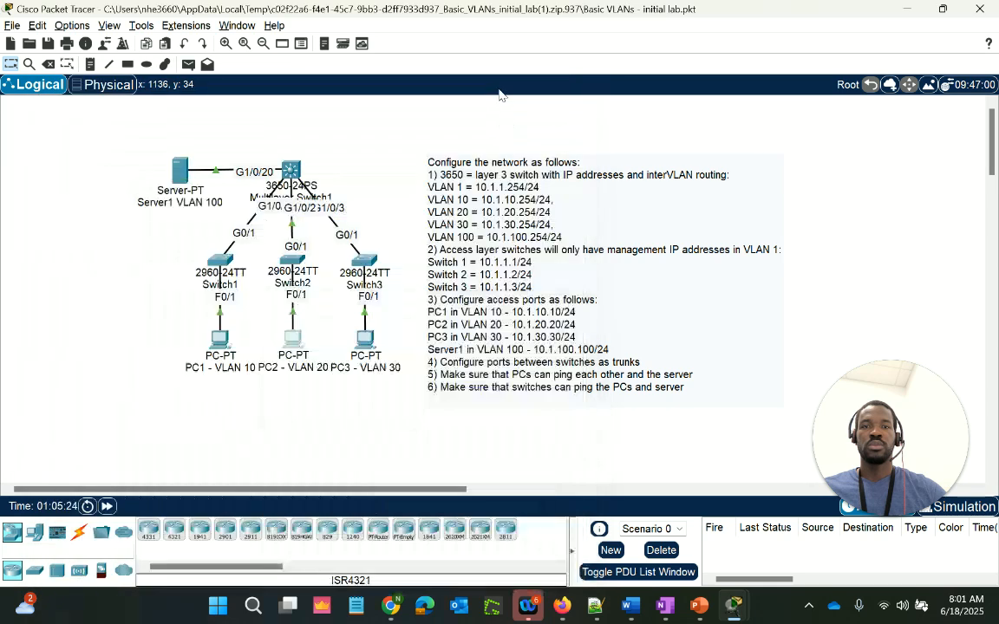
Step: Open Switch3's command line, enter privileged mode with en, and enter global configuration mode with conf t
click(366, 260)
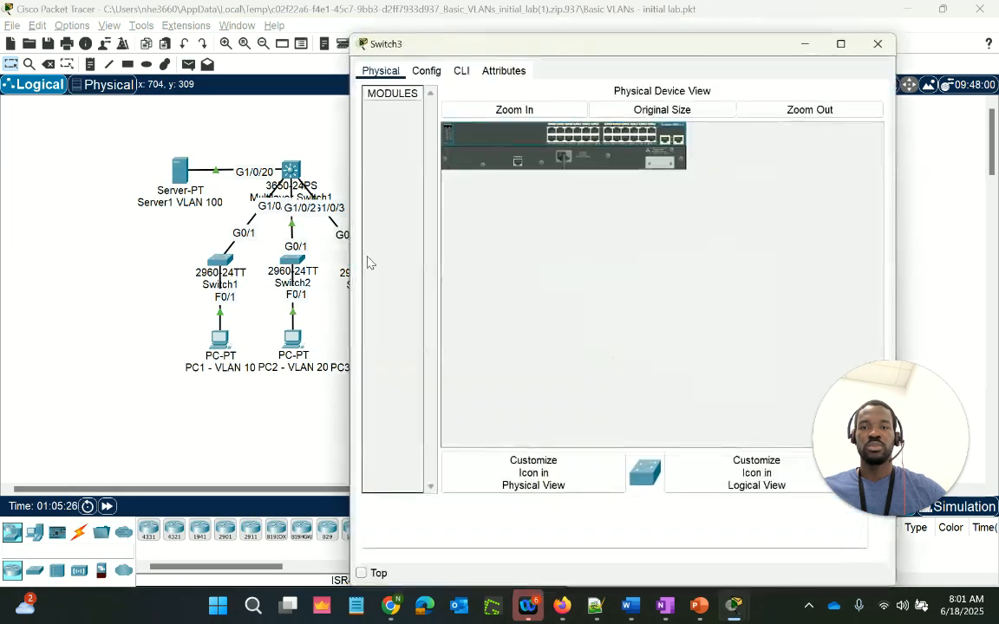
click(460, 71)
key(Return)
key(Return)
key(Return)
text(en)
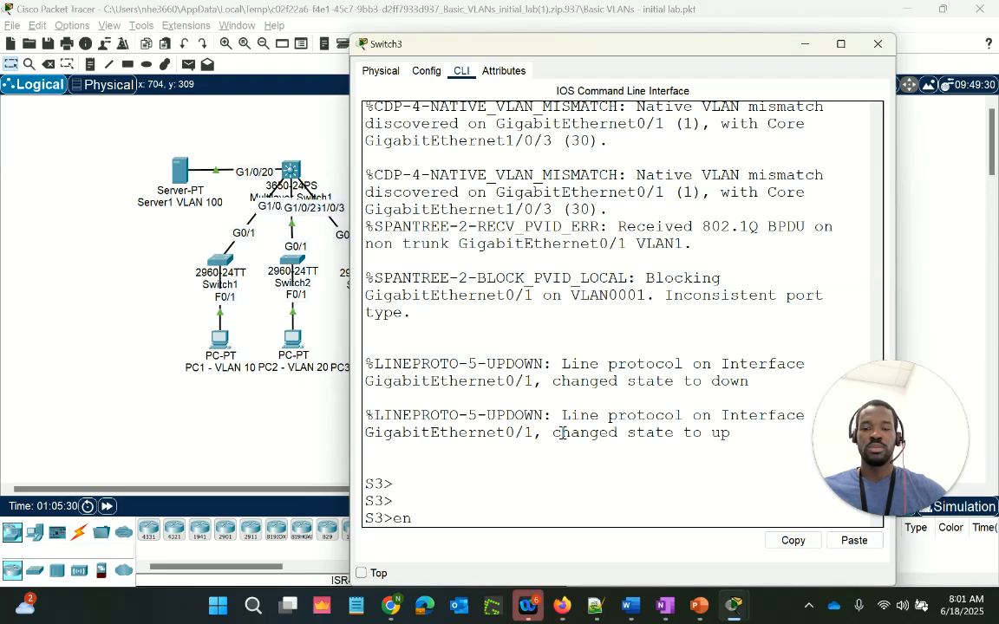
key(Return)
key(Return)
text(conf t)
key(Return)
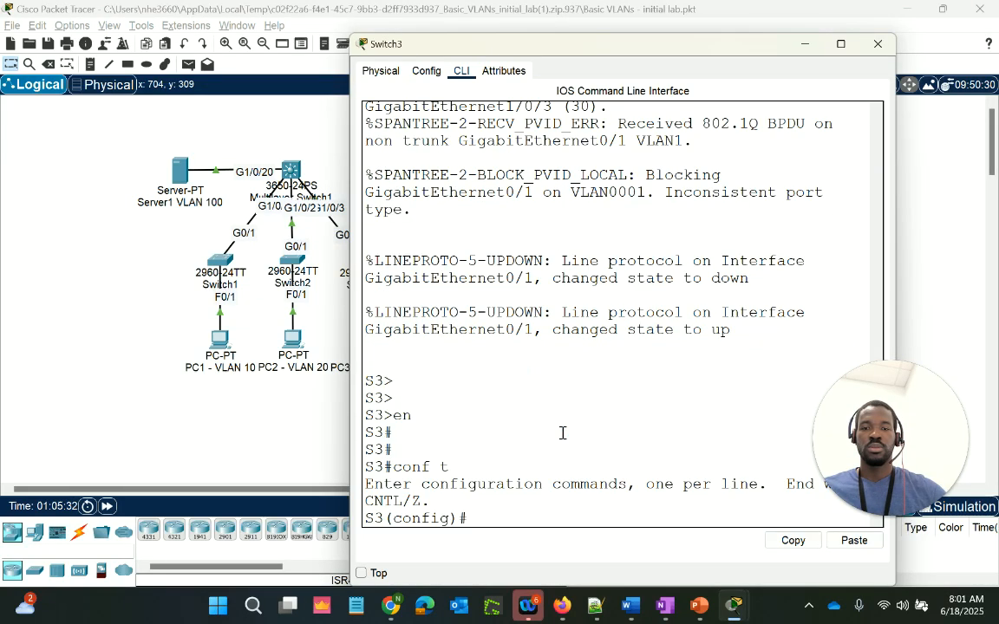
key(Return)
key(Return)
key(Return)
key(Return)
Step: Enter Switch3's VLAN 1 interface with int vlan 1 and enable it with no shut
text(int vlan 1)
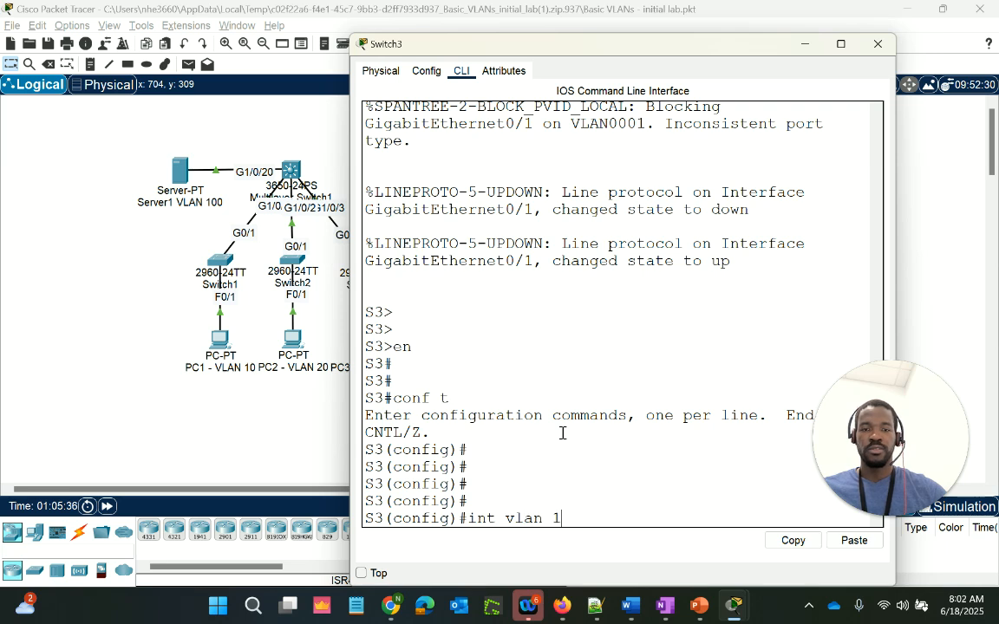
key(Return)
key(Return)
text(no sht)
key(BackSpace)
text(ut)
key(Return)
key(Return)
key(Return)
key(Return)
key(Return)
Step: Assign Switch3's VLAN 1 interface the address 10.1.1.3 with mask 255.255.255.0, and return to privileged mode with end
text(ip add)
key(Tab)
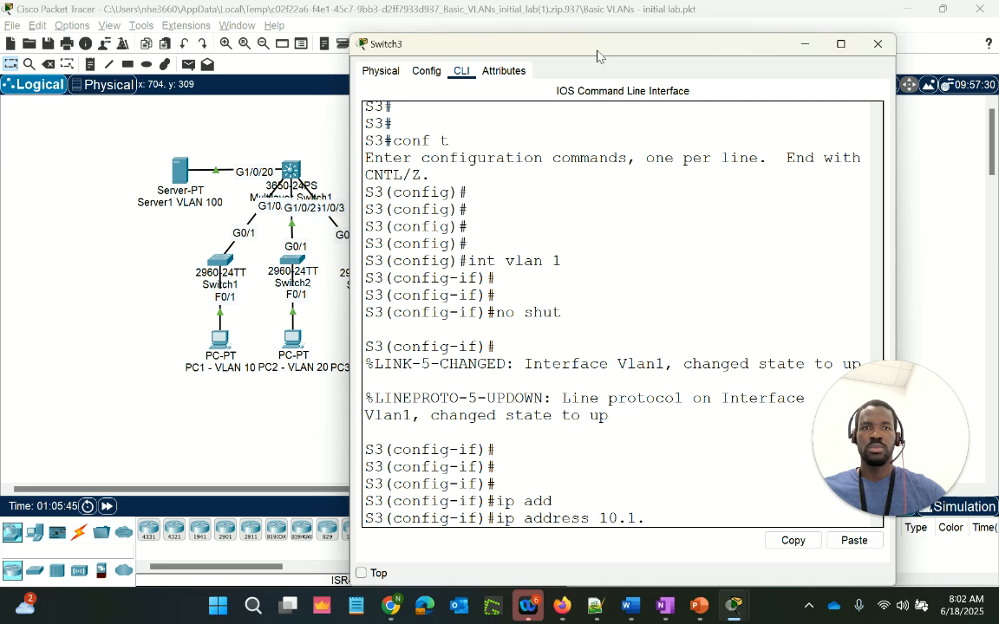
drag(597, 56, 511, 98)
text(1.3)
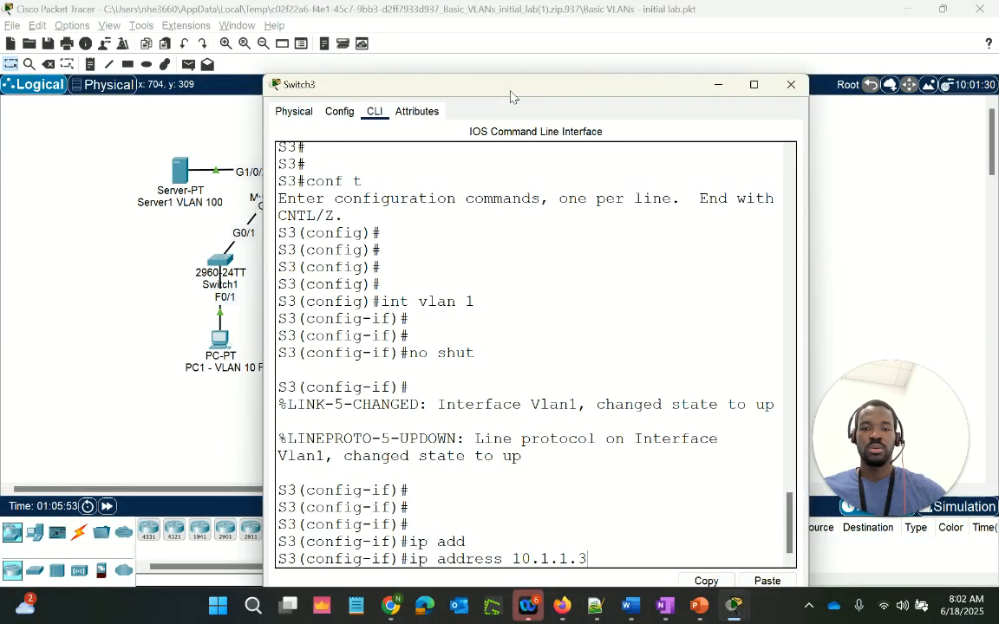
text( 255.255.2)
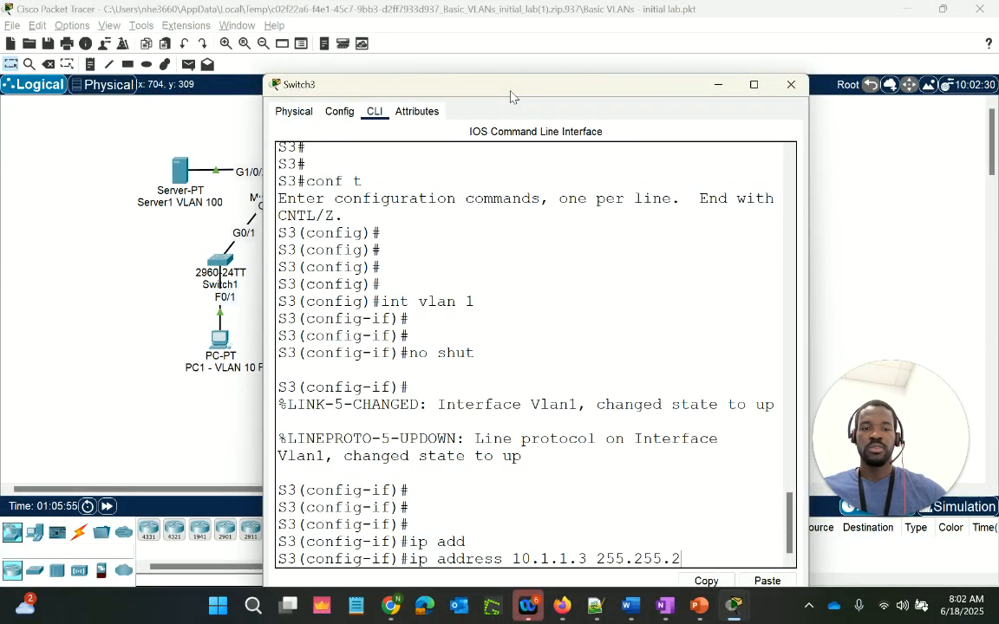
text(55.0)
key(Return)
key(Return)
key(Return)
key(Return)
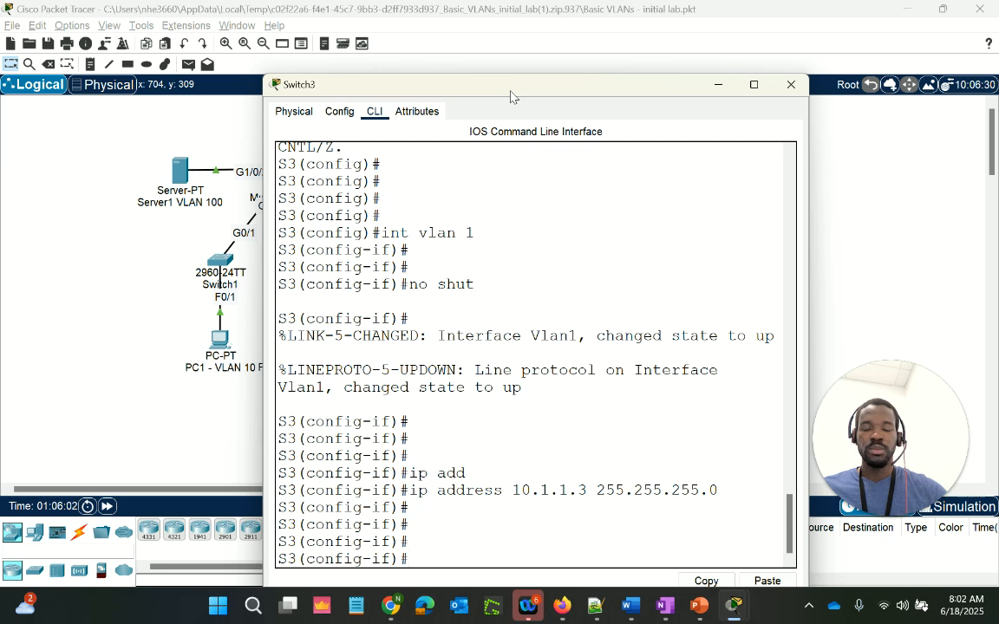
text(end)
key(Return)
Step: Configure Switch3's uplink interface g0/1 as a trunk with switchport mode trunk, and return to privileged mode with end
text(conf)
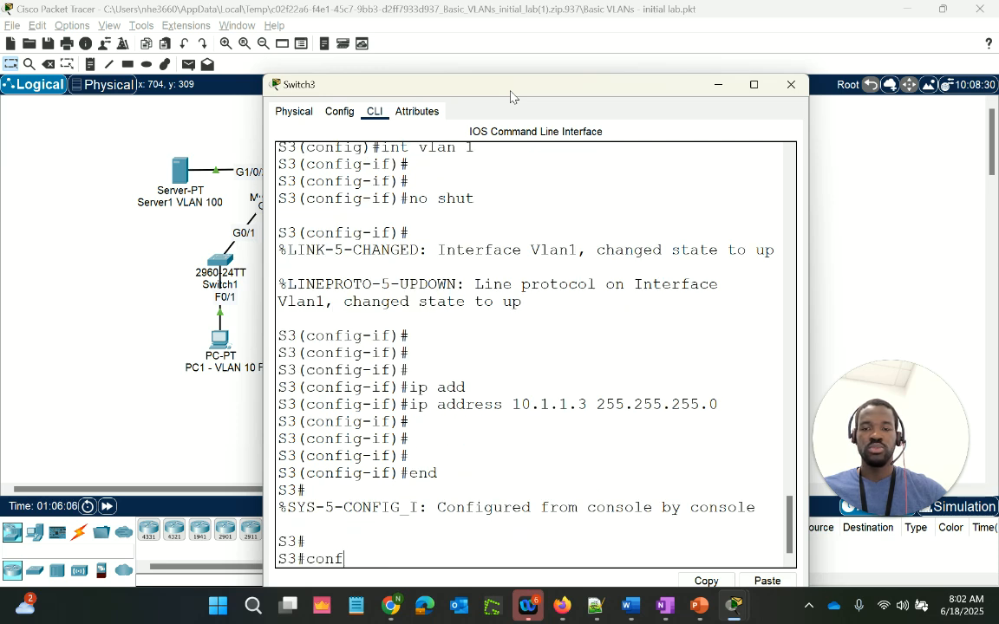
text( t)
key(Return)
key(Return)
key(Return)
text(int g0/1)
key(Return)
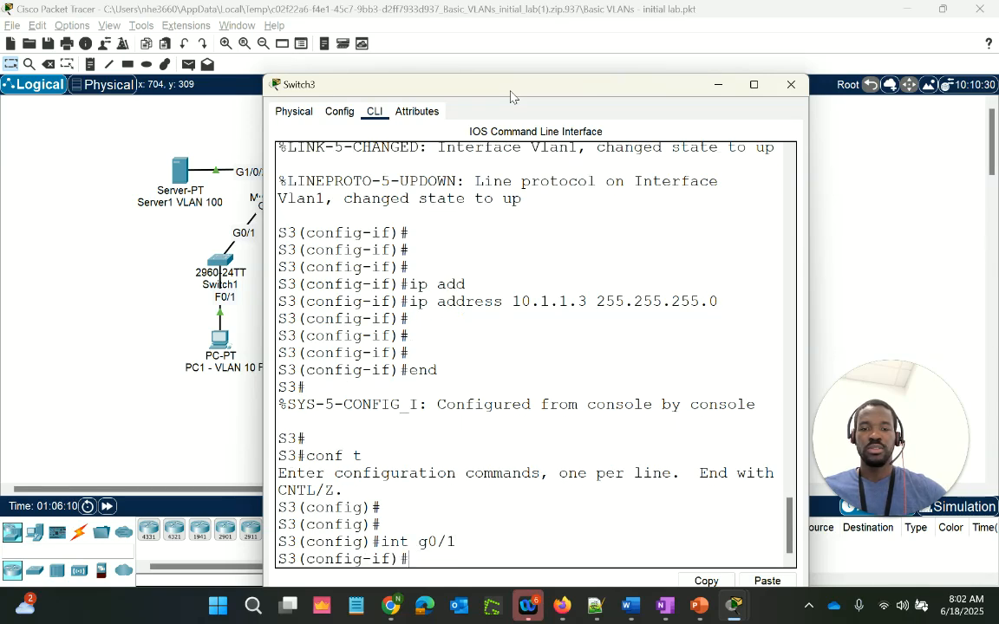
key(Return)
key(Return)
text(swic)
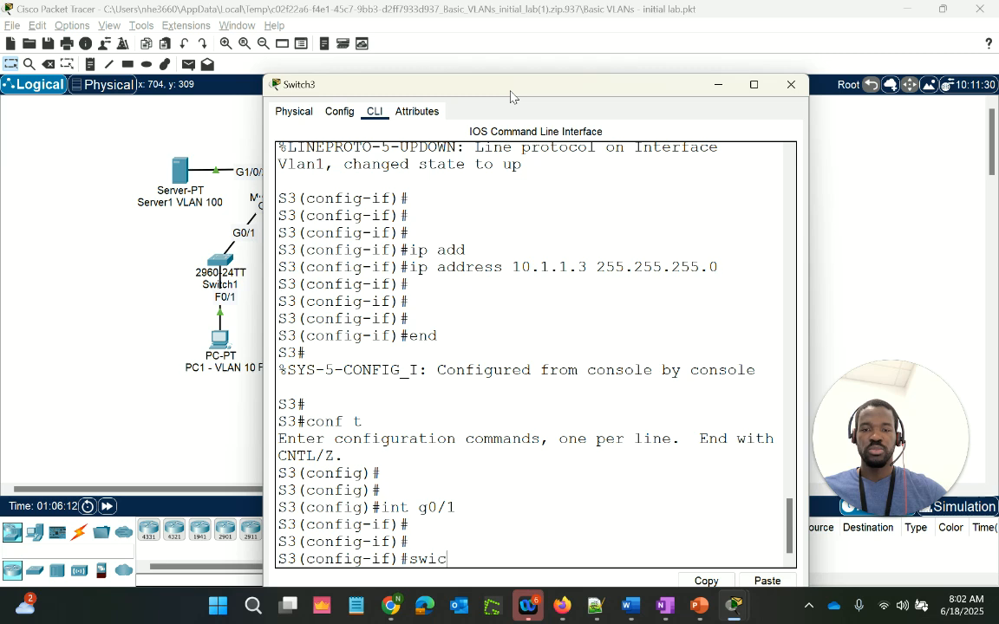
key(BackSpace)
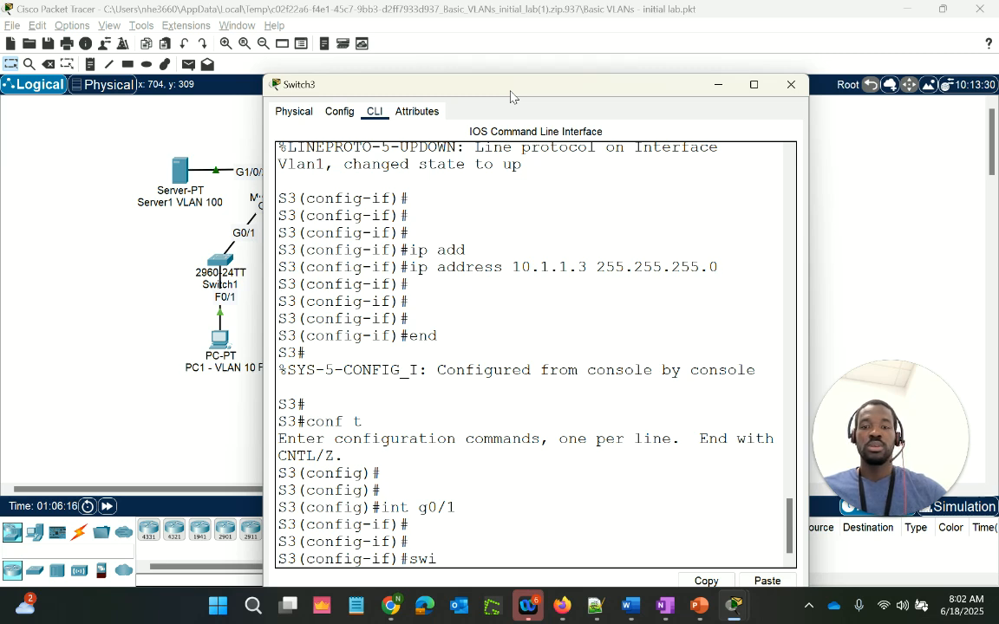
text(tchpor)
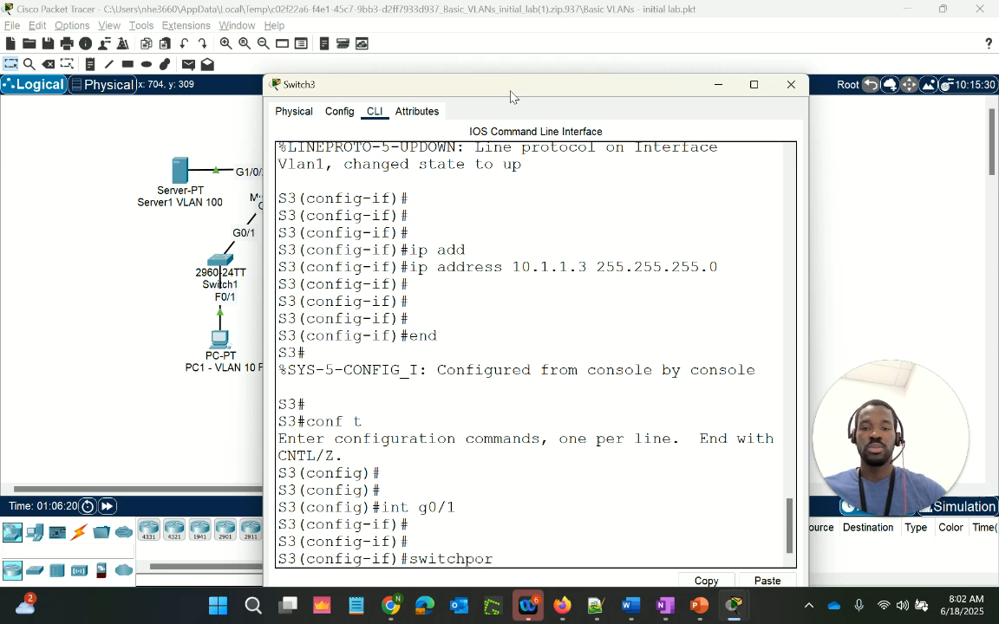
text(t mo)
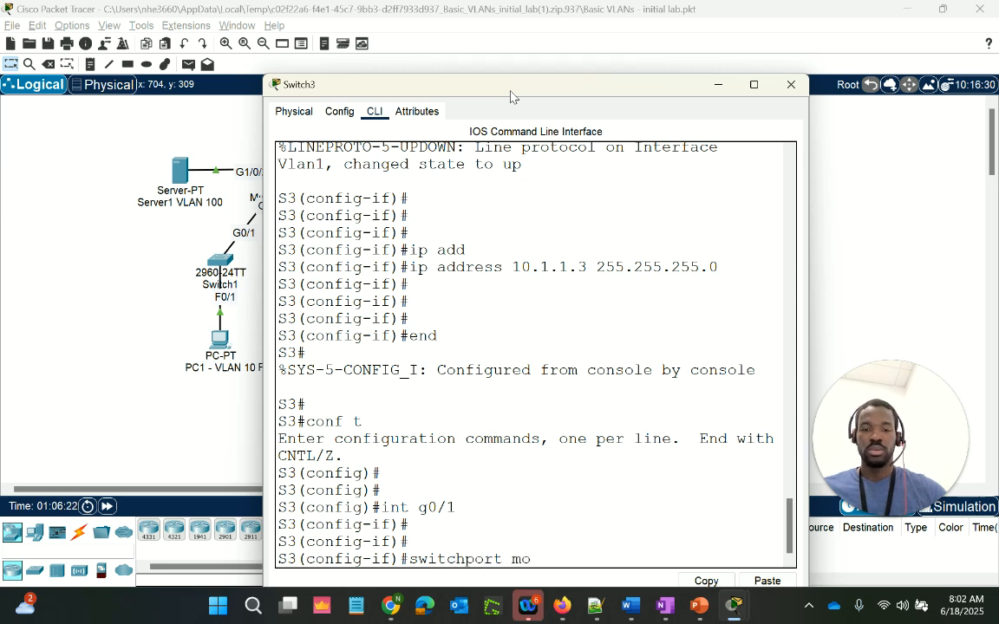
text(de trunk)
key(Return)
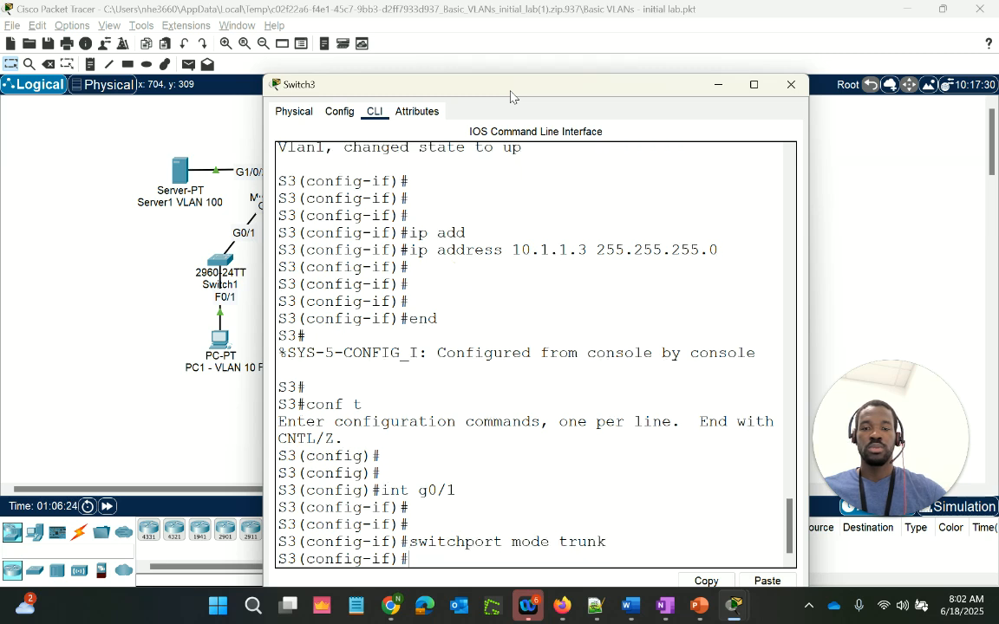
key(Return)
text(end)
key(Return)
key(Return)
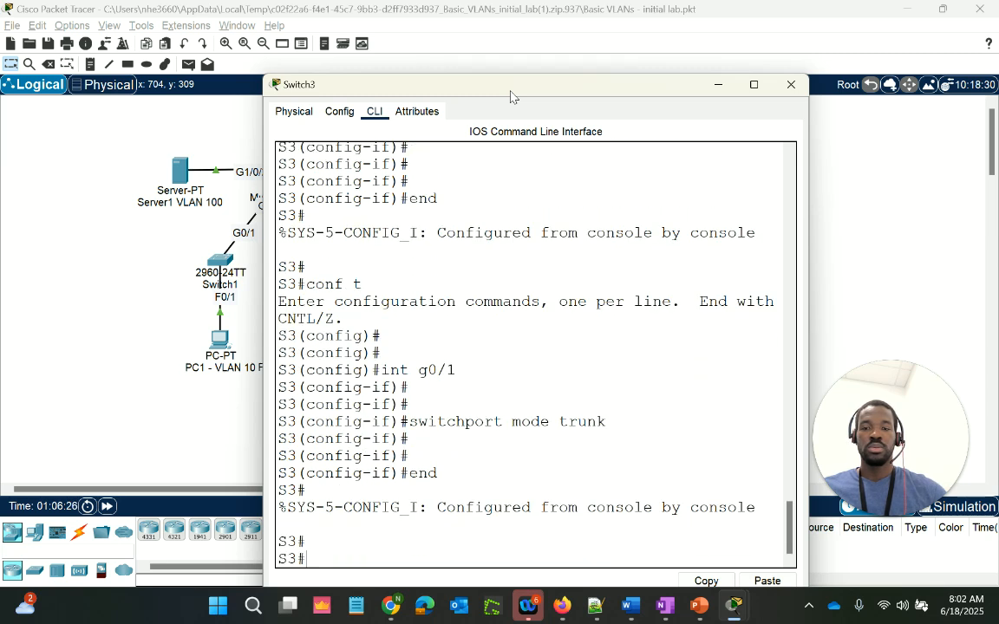
key(Return)
Step: Enter configuration mode for Switch3's interface f0/1 and set it to access mode with switchport mode access
text(conf t)
key(Return)
key(Return)
key(Return)
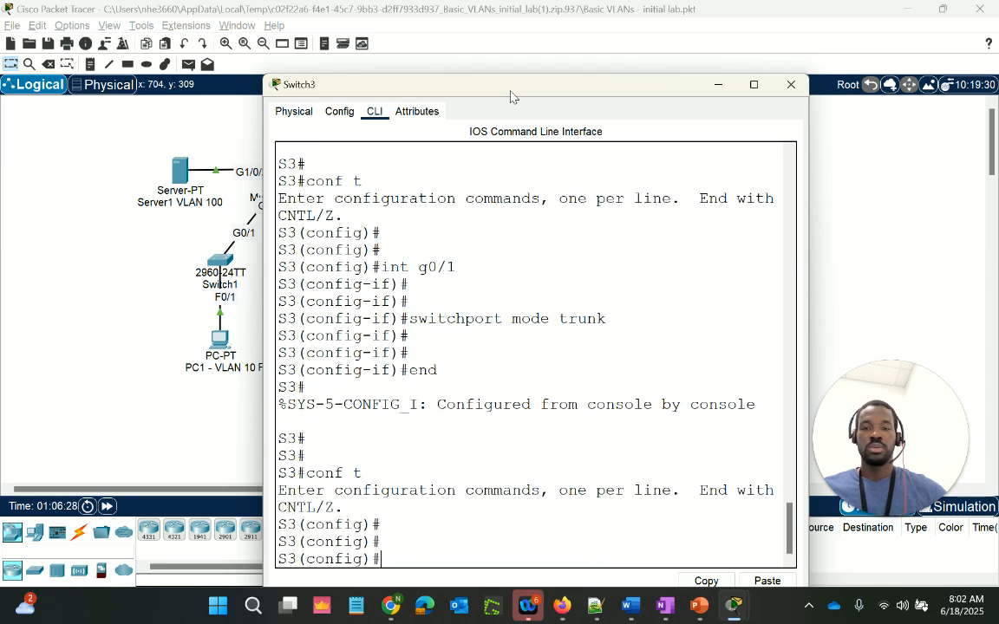
text(int f0/1)
key(Return)
key(Return)
key(Return)
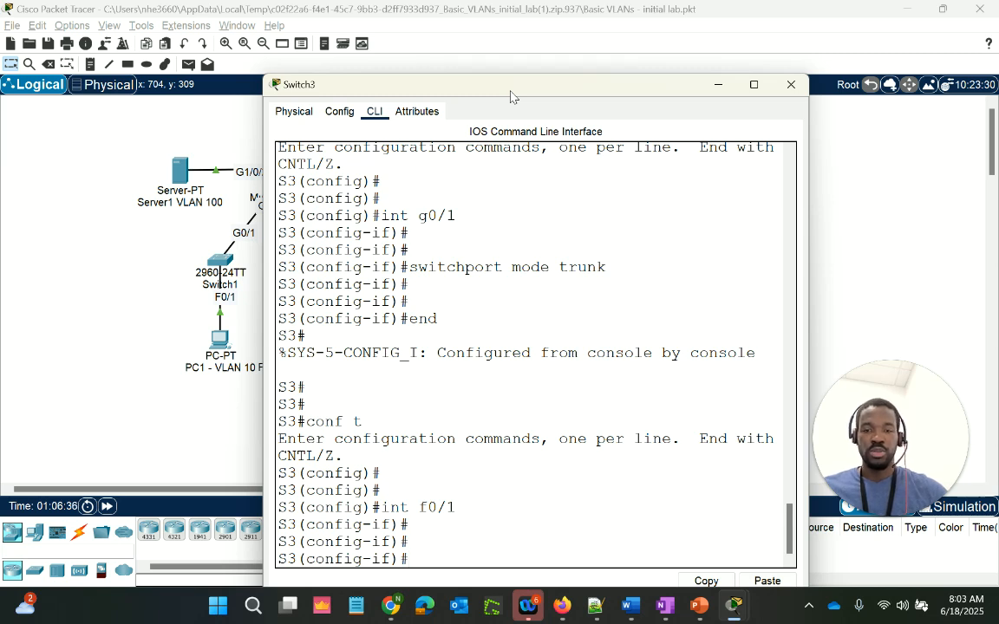
text(swi)
key(Tab)
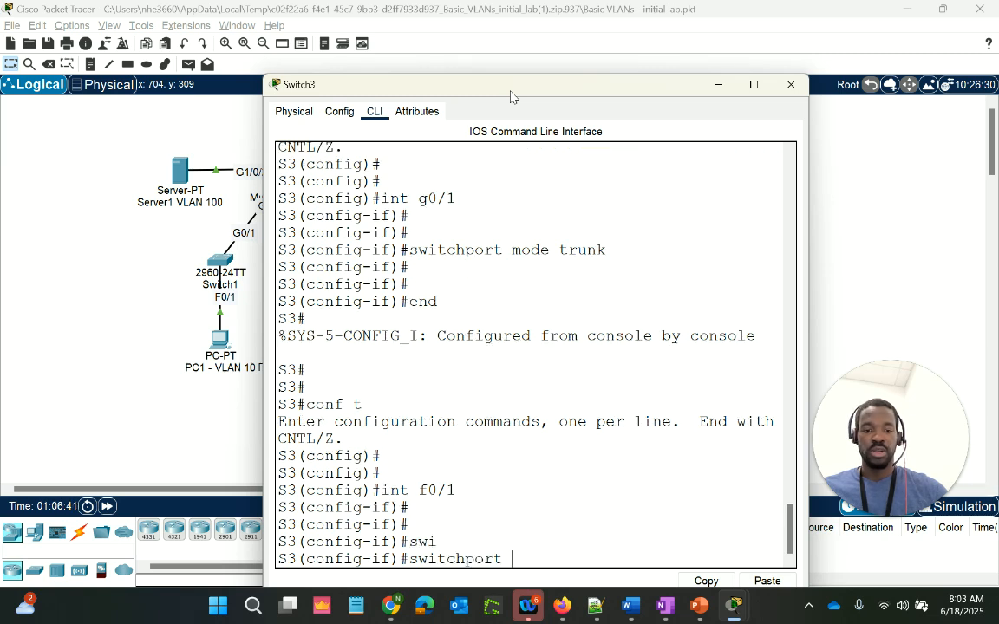
text(mod)
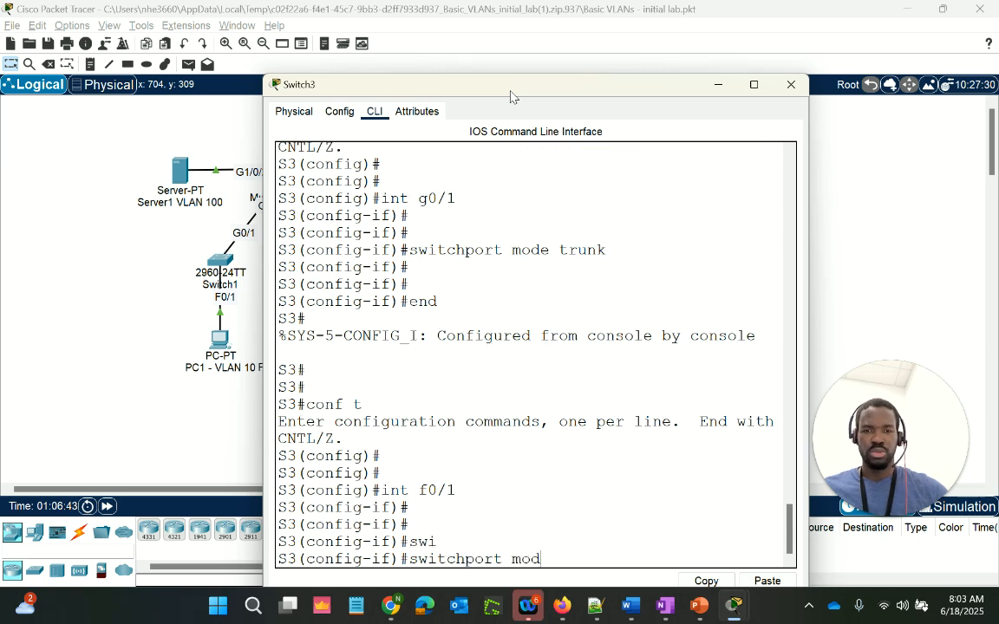
text(e aac)
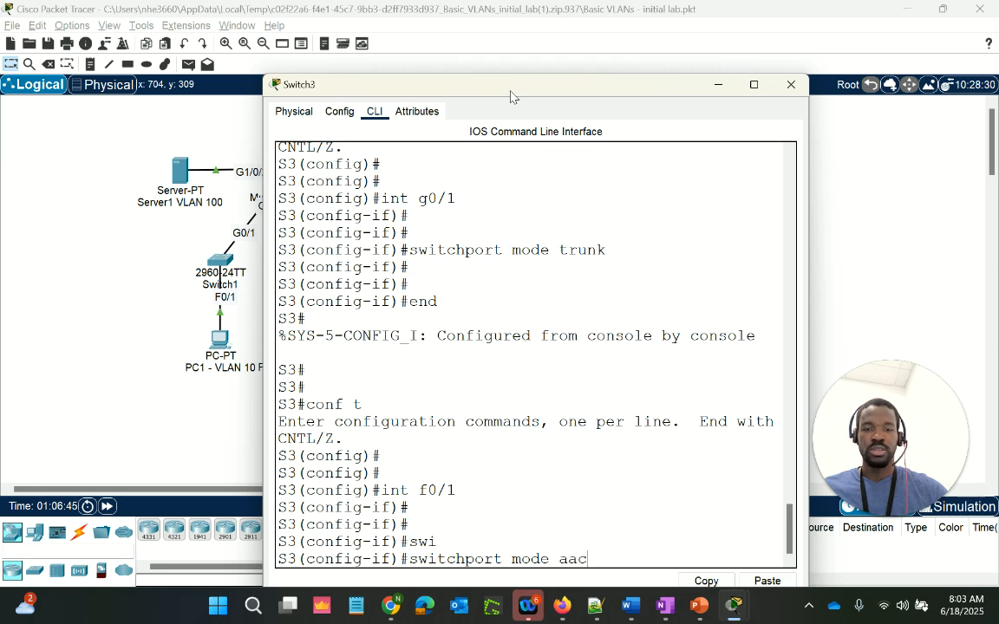
key(Tab)
key(Return)
key(Return)
key(Return)
Step: Assign Switch3's interface f0/1 to VLAN 30 with switchport access vlan 30, and return to privileged mode with end
key(Up)
key(BackSpace)
key(BackSpace)
key(BackSpace)
key(BackSpace)
key(BackSpace)
key(BackSpace)
key(BackSpace)
key(BackSpace)
key(BackSpace)
key(BackSpace)
key(BackSpace)
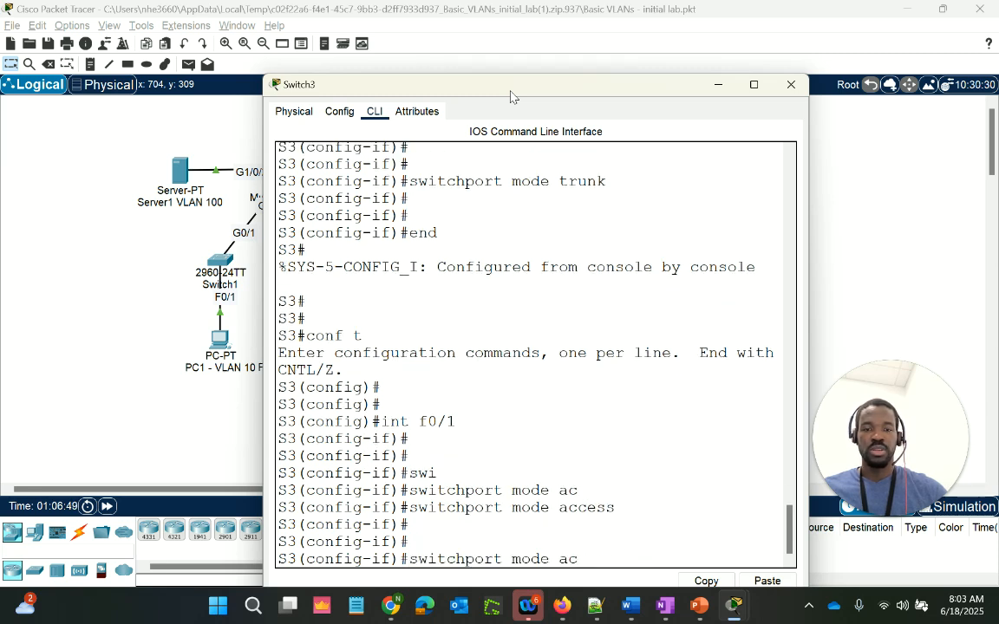
text(access)
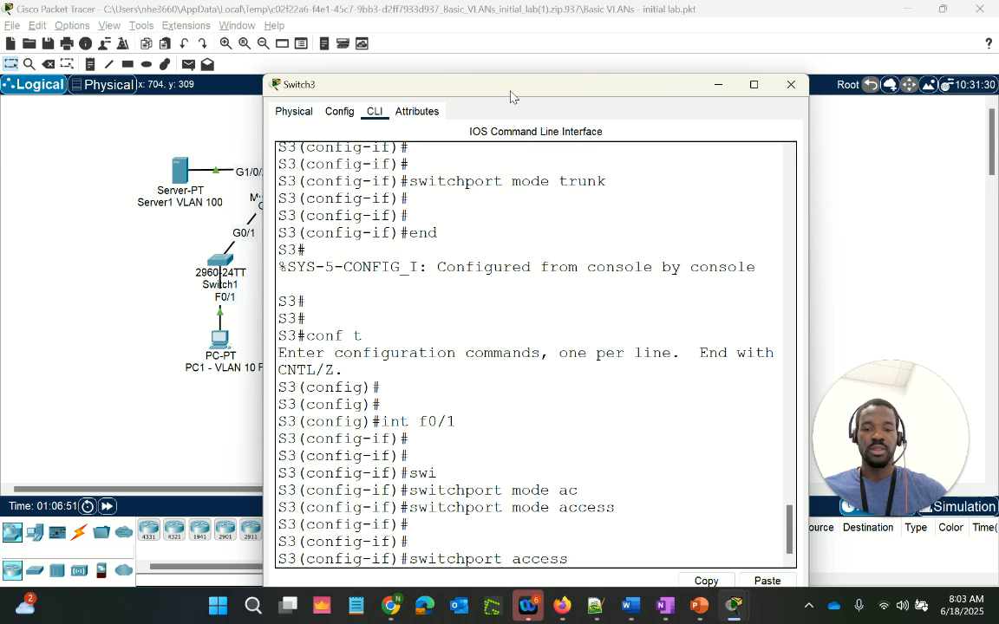
text( vlan 30)
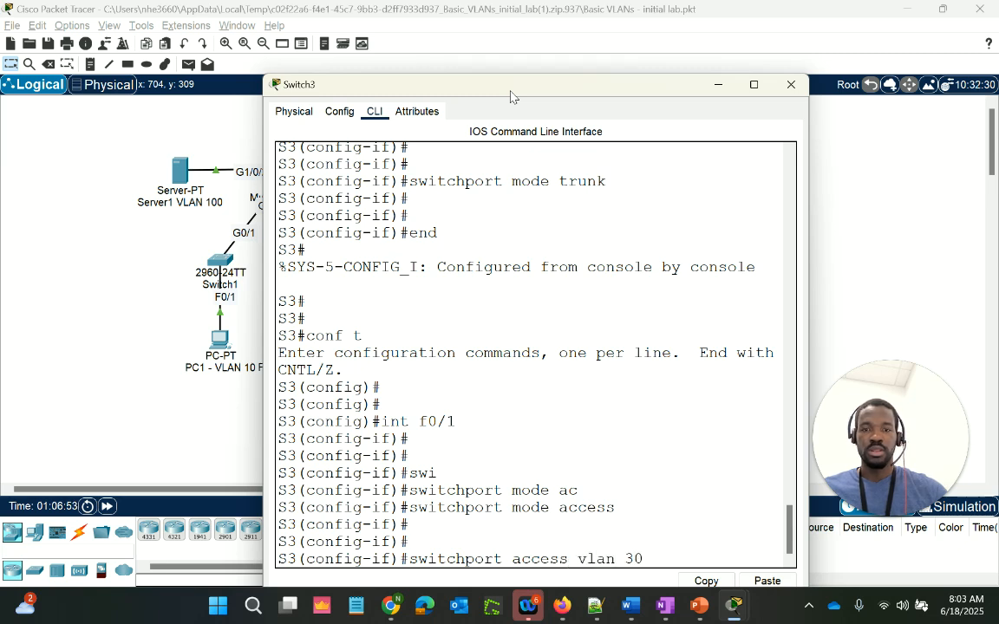
key(Return)
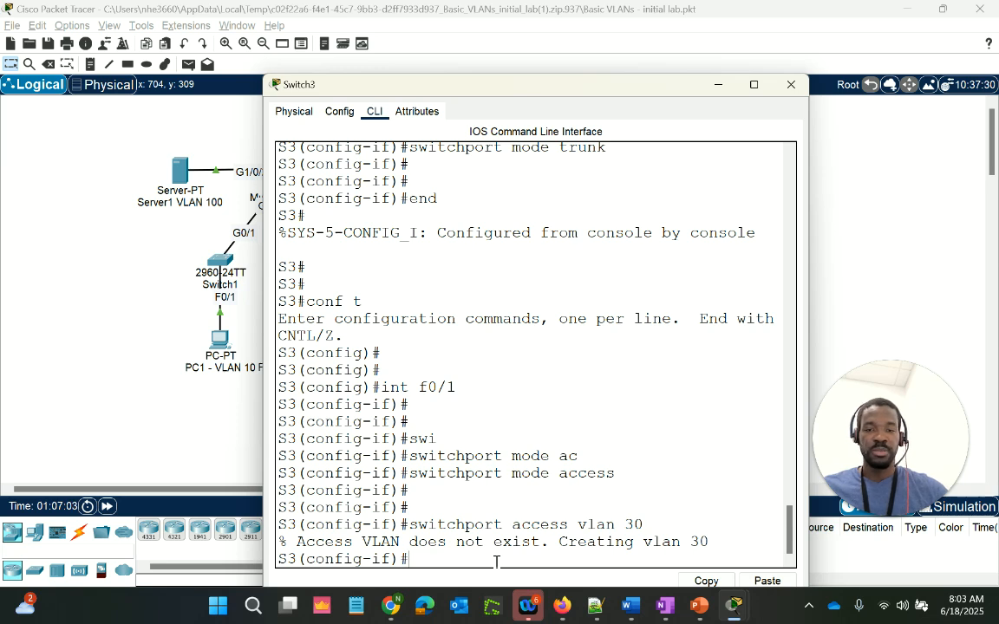
text(end)
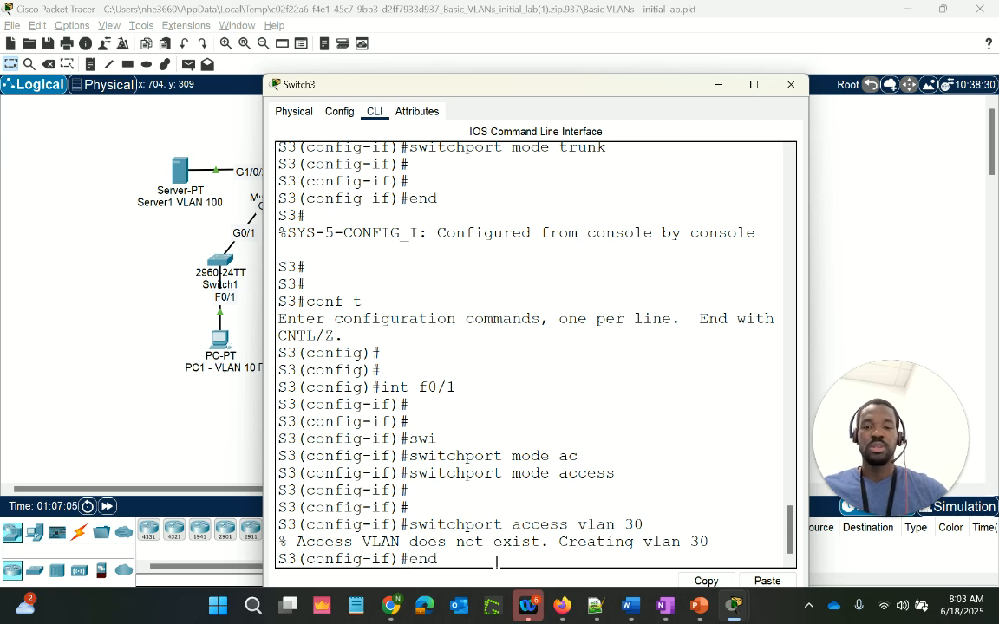
key(Return)
key(Return)
Step: Display Switch3's VTP status with sh vtp status and examine the number of existing VLANs
text(sh v)
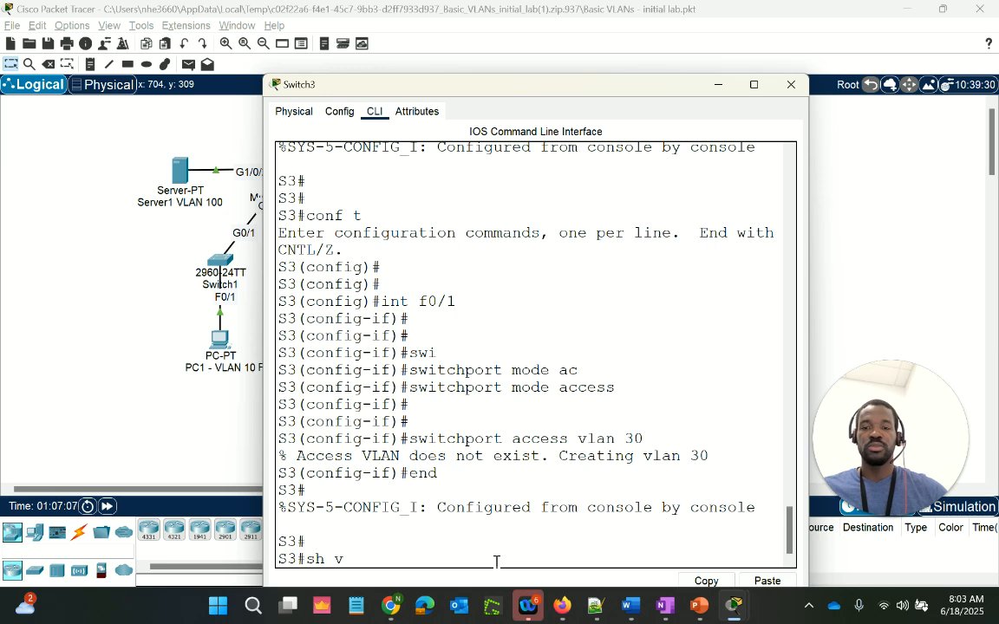
text(tp status)
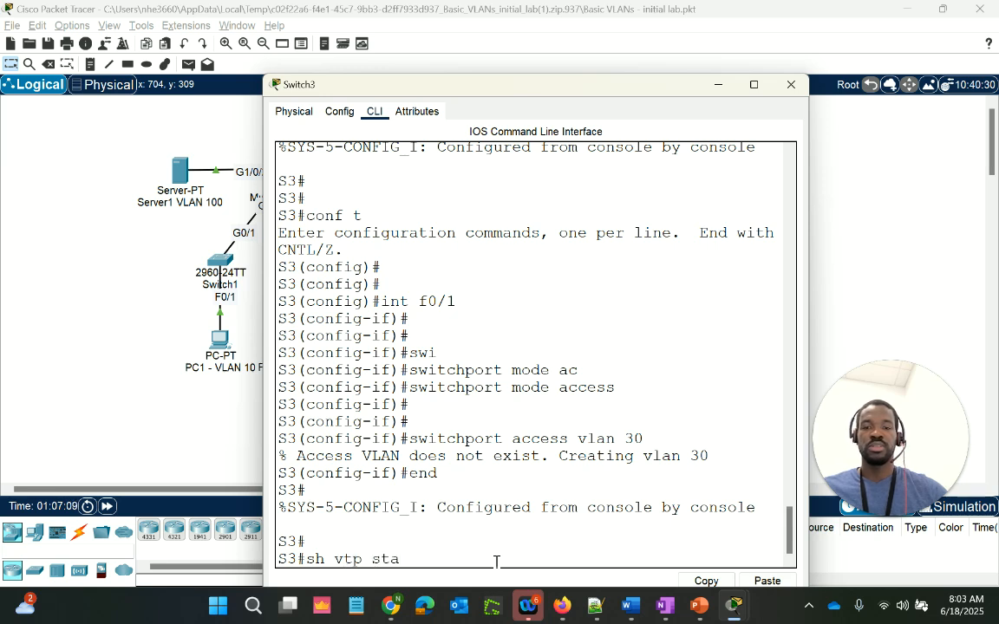
key(Return)
key(Return)
key(Return)
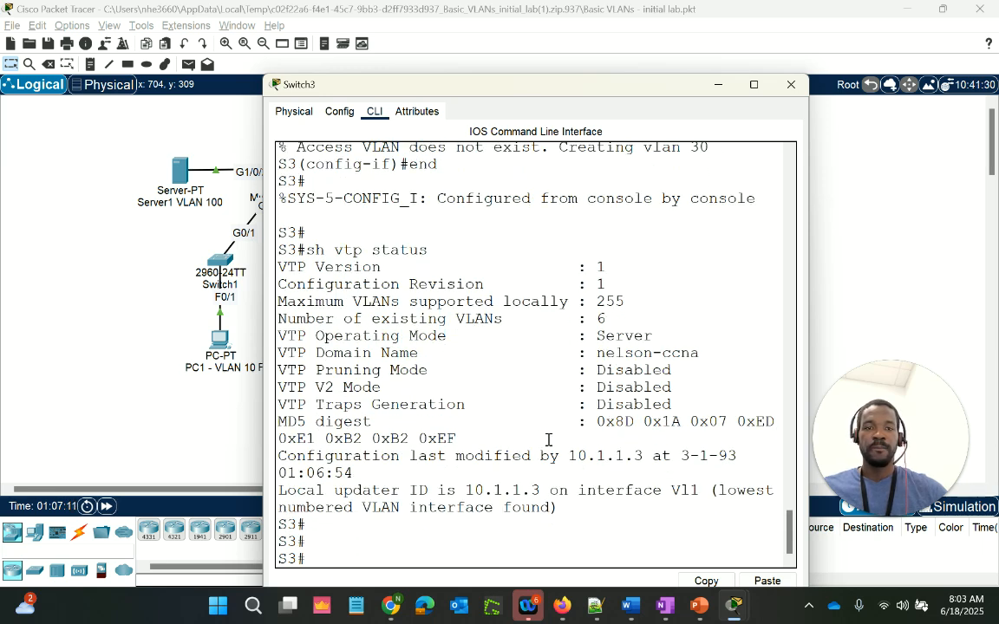
drag(647, 322, 280, 321)
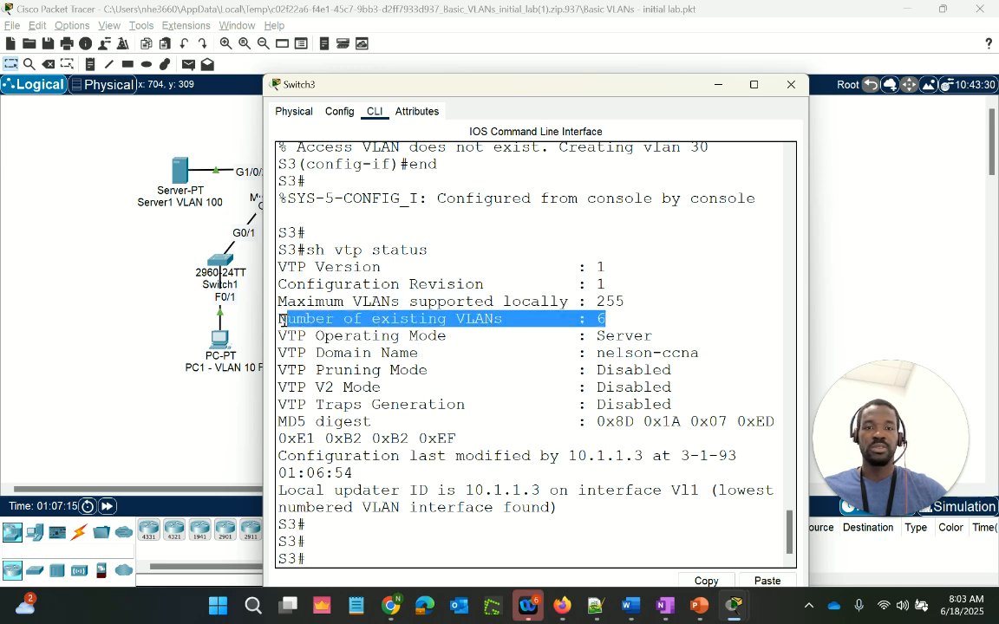
drag(282, 321, 276, 320)
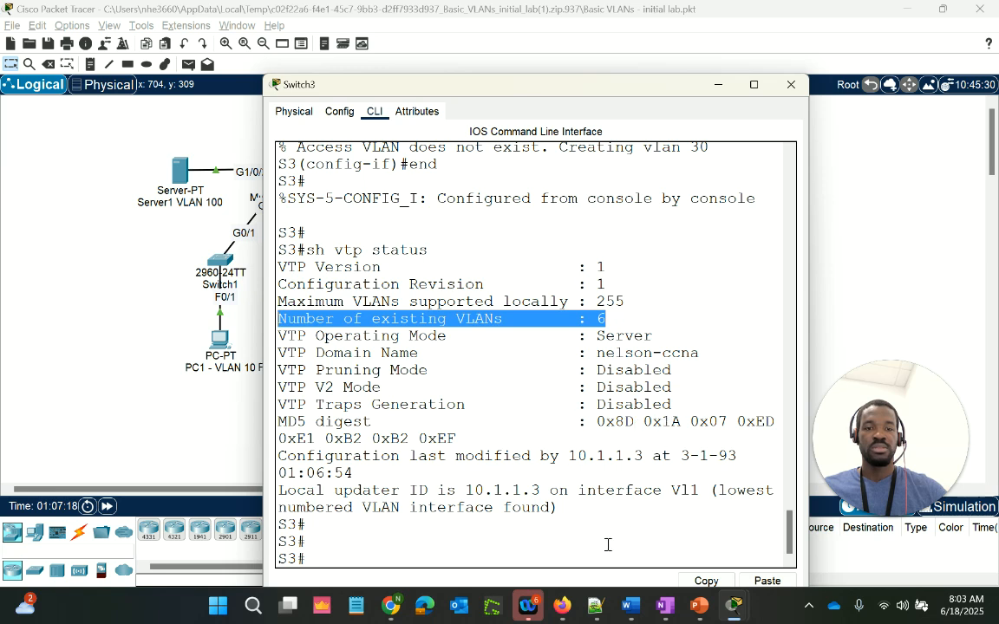
Step: List Switch3's VLANs and their port assignments with sh vlan br
click(549, 556)
text(sh vlan br)
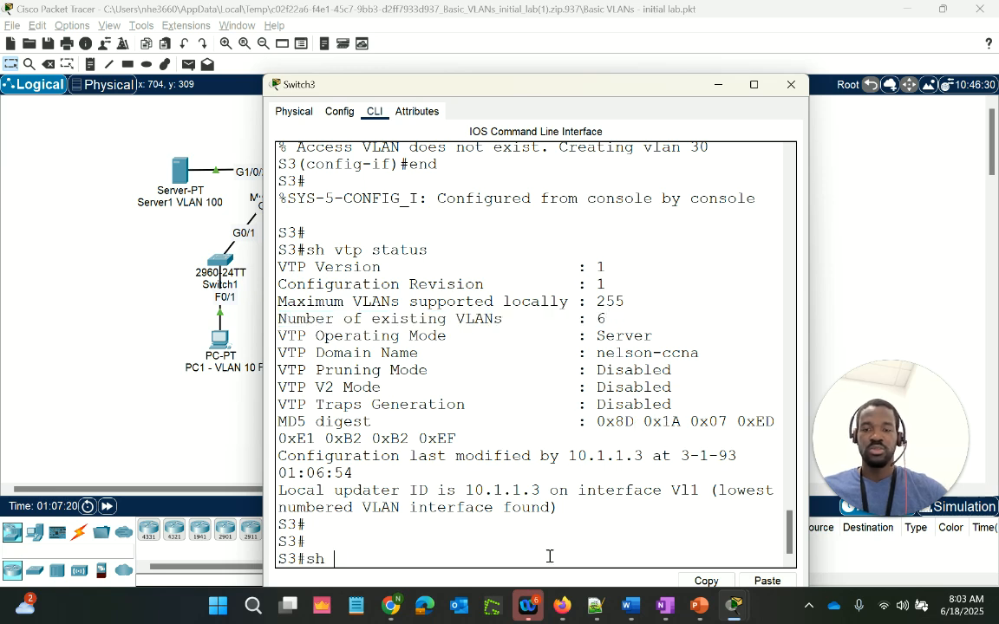
key(Return)
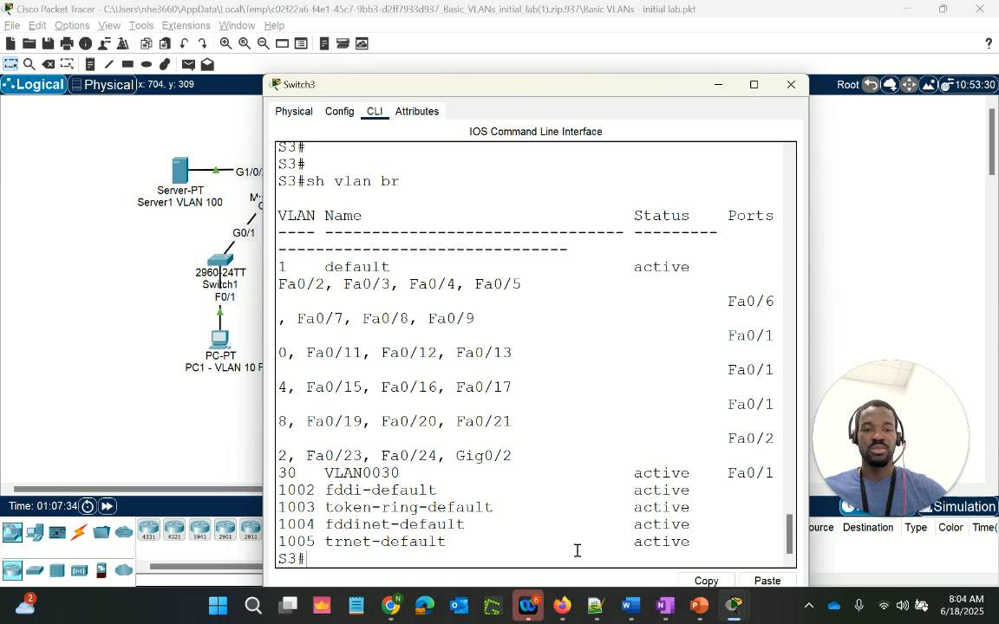
key(Return)
key(Return)
key(Return)
Step: Set Switch3 to VTP client mode with vtp mode client in global configuration, and return to privileged mode with end
text(conf)
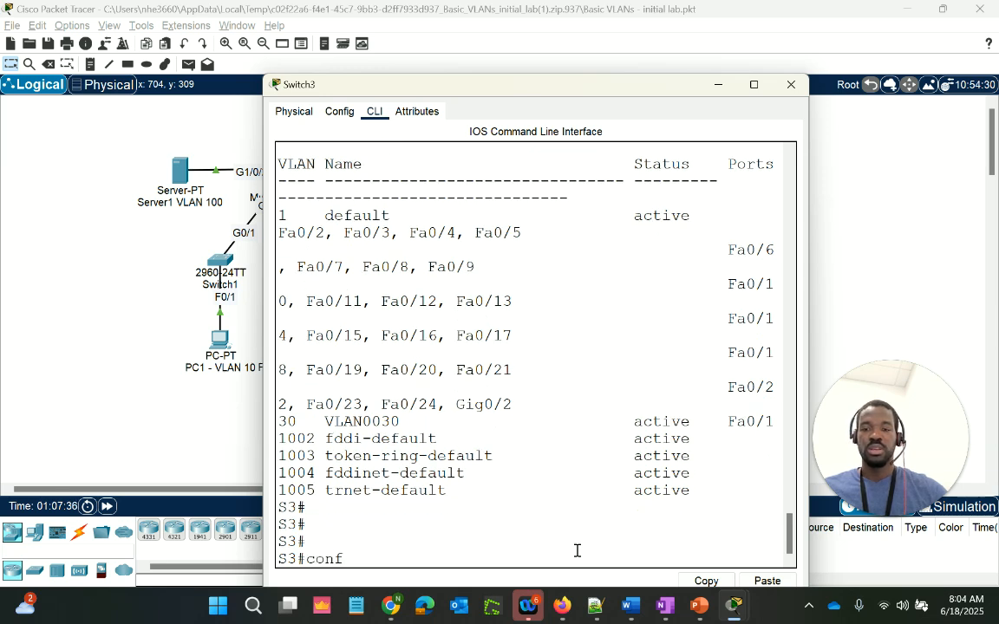
text( t)
key(Return)
key(Return)
text(int)
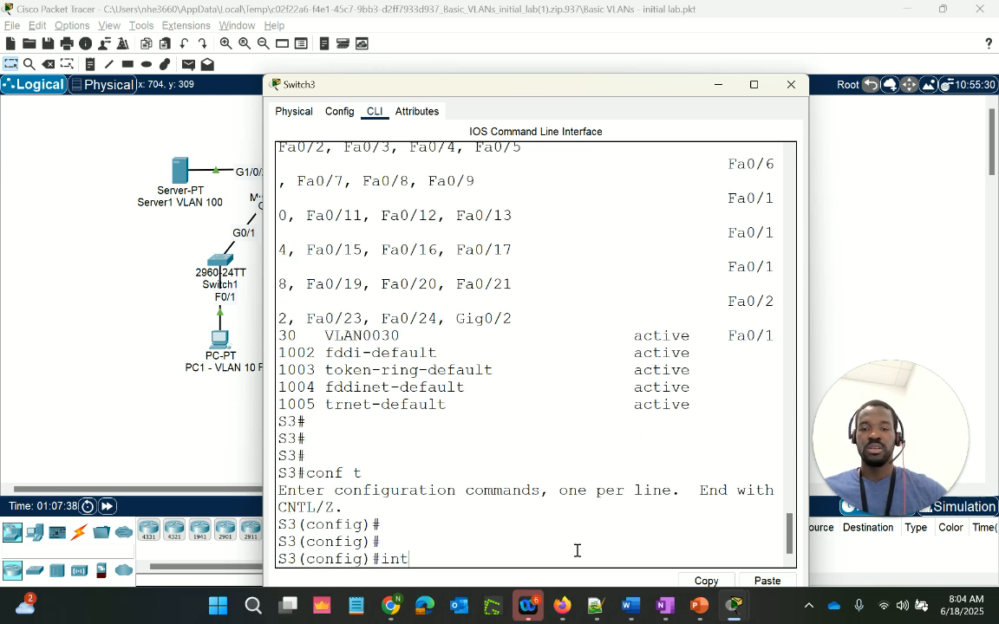
key(BackSpace)
key(BackSpace)
key(BackSpace)
text(vtp)
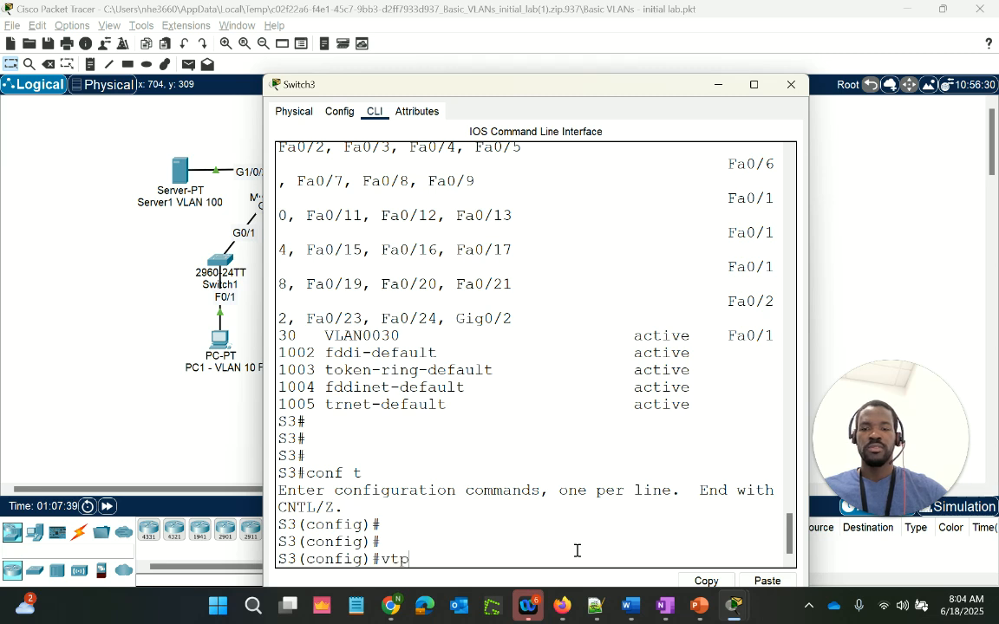
text( mo)
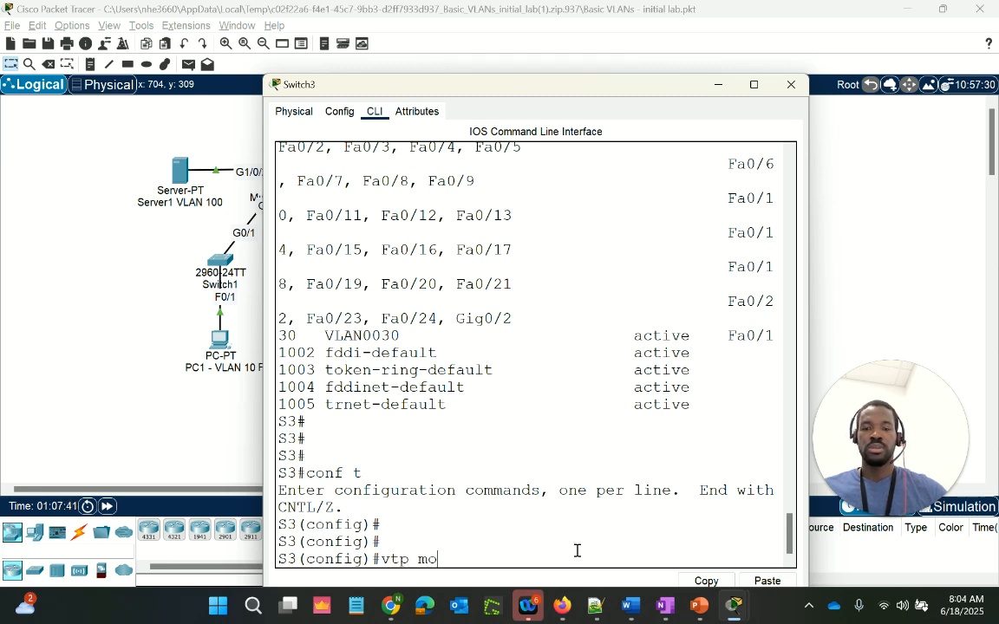
text(de cle)
text(ient)
key(Return)
key(Return)
key(Return)
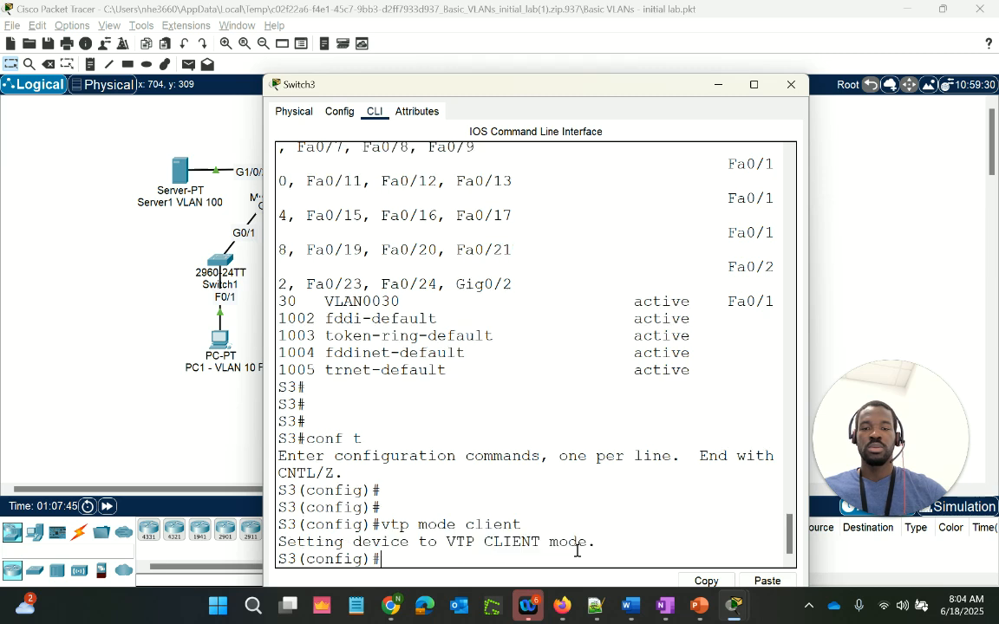
text(end)
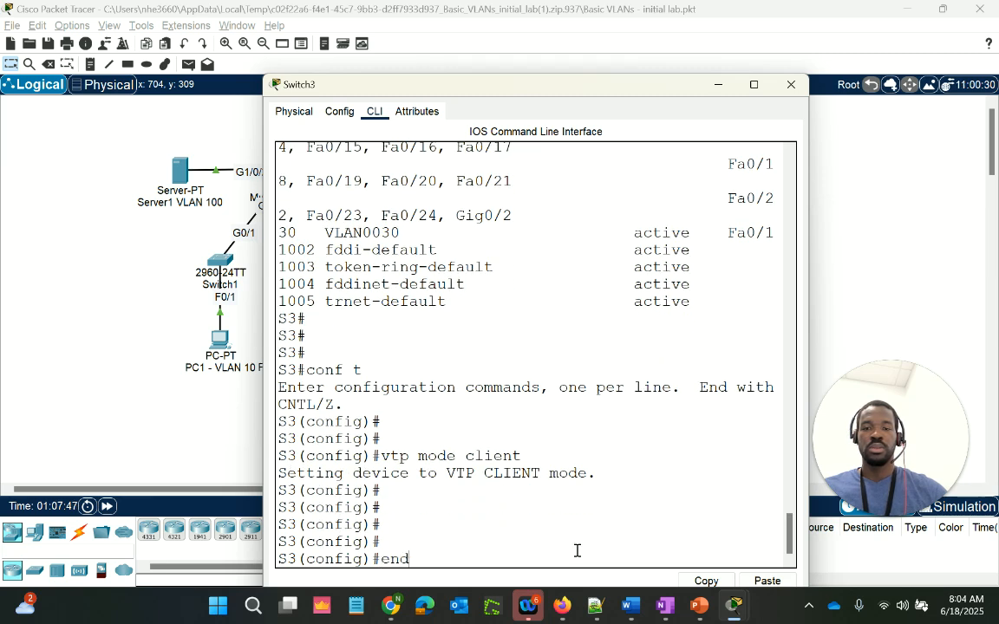
key(Return)
key(Return)
Step: Run sh vtp status on Switch3 again to check its VTP operating mode and domain name
key(Up)
key(Up)
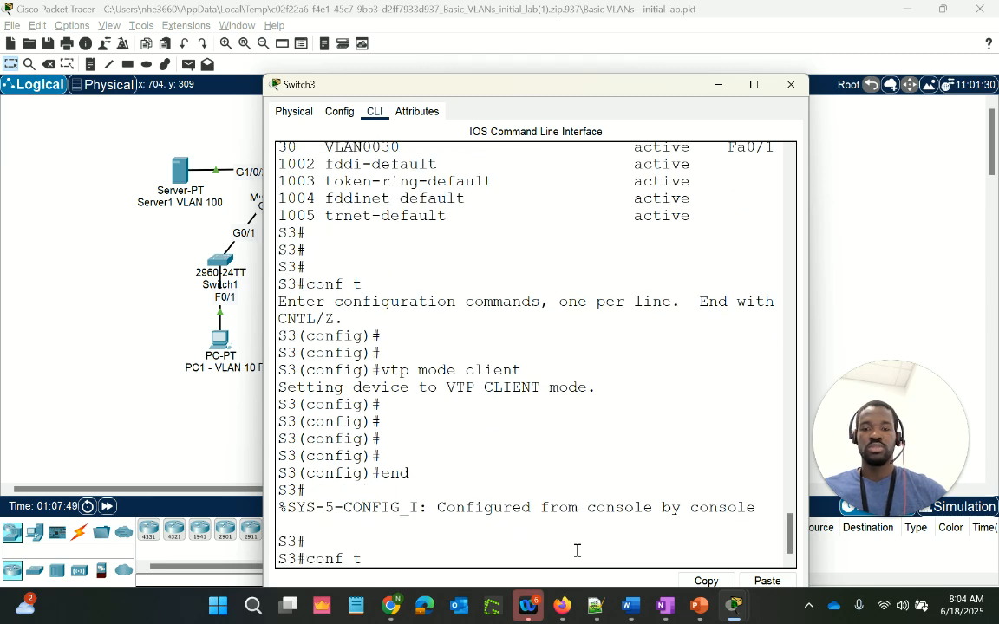
key(Up)
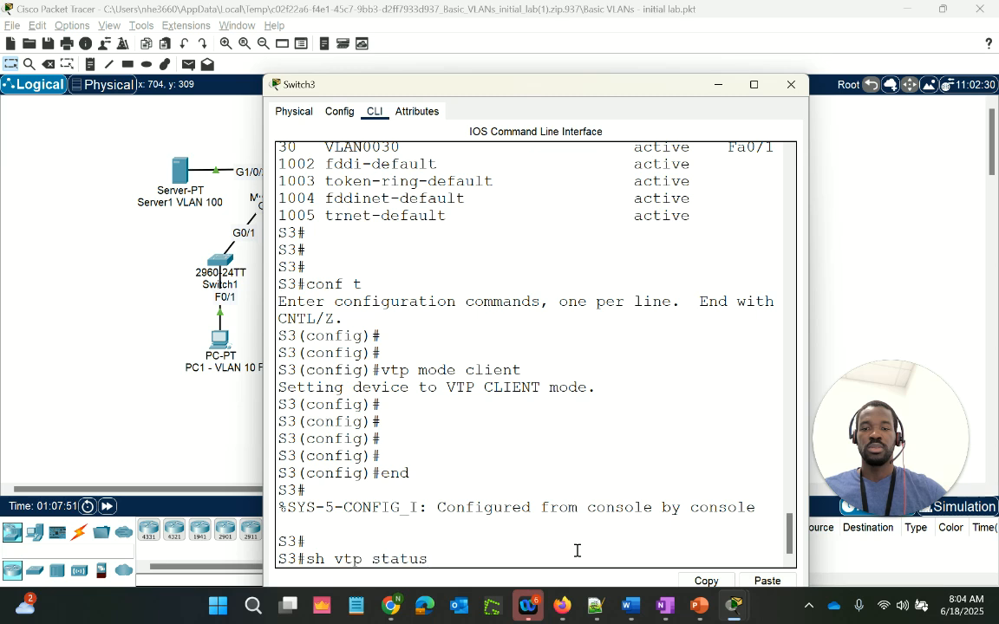
key(Return)
key(Return)
key(Return)
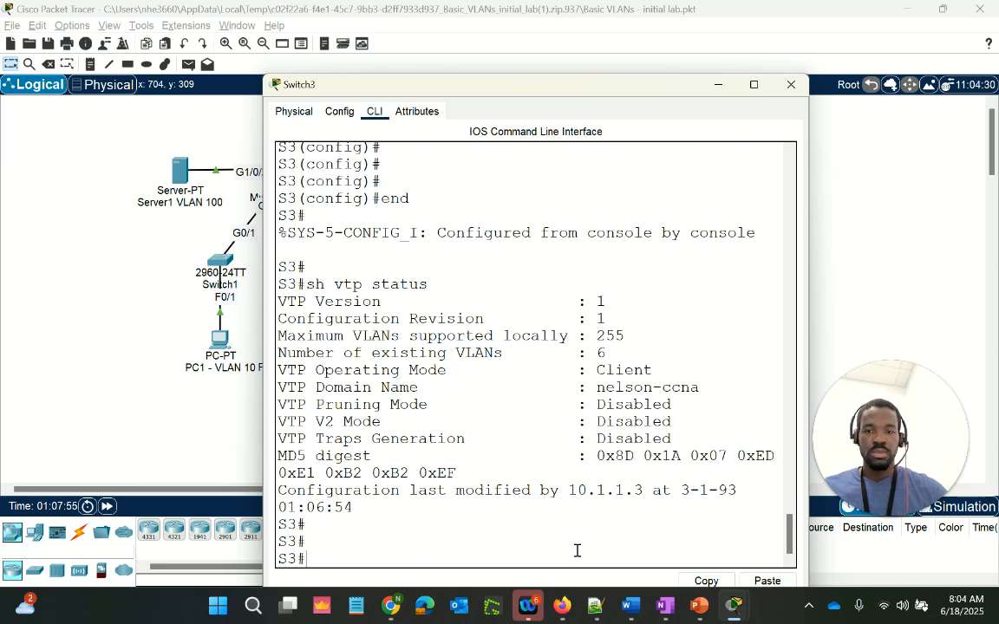
key(Return)
key(Return)
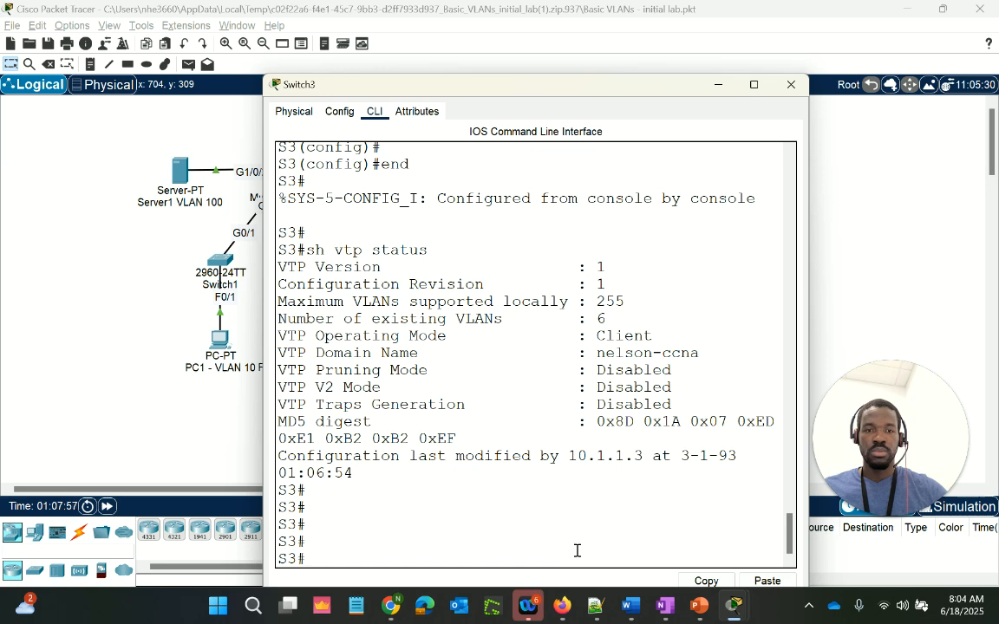
Step: Run sh vlan br on Switch3 again to check which VLANs it has
key(Up)
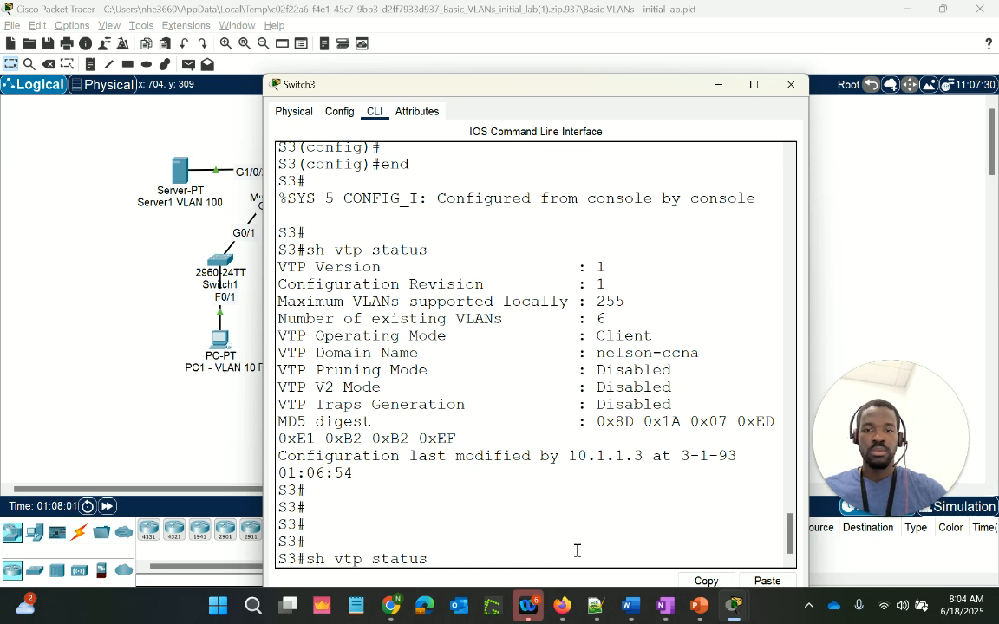
key(Up)
key(Up)
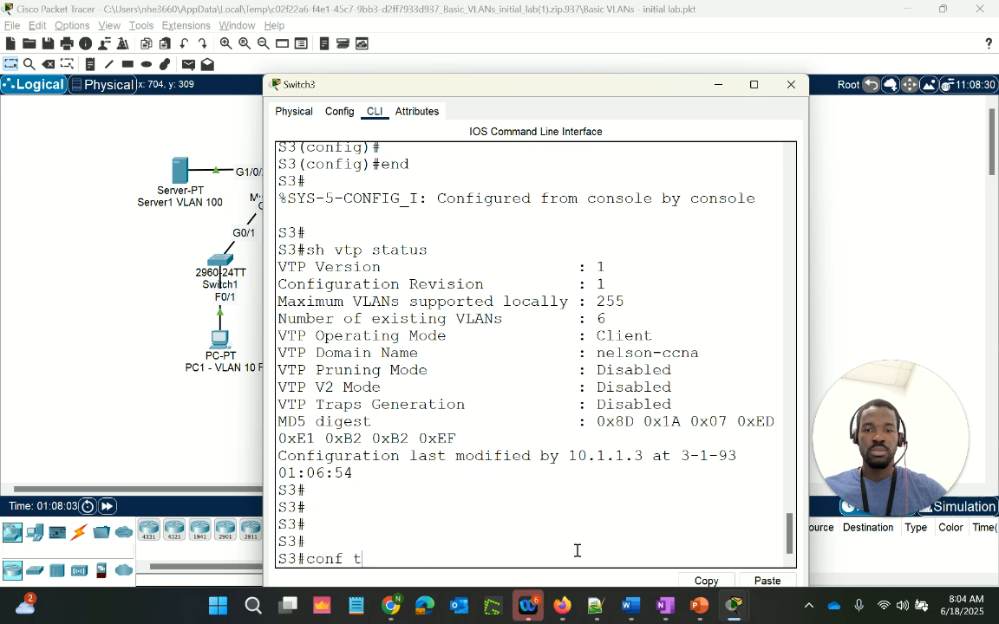
key(Return)
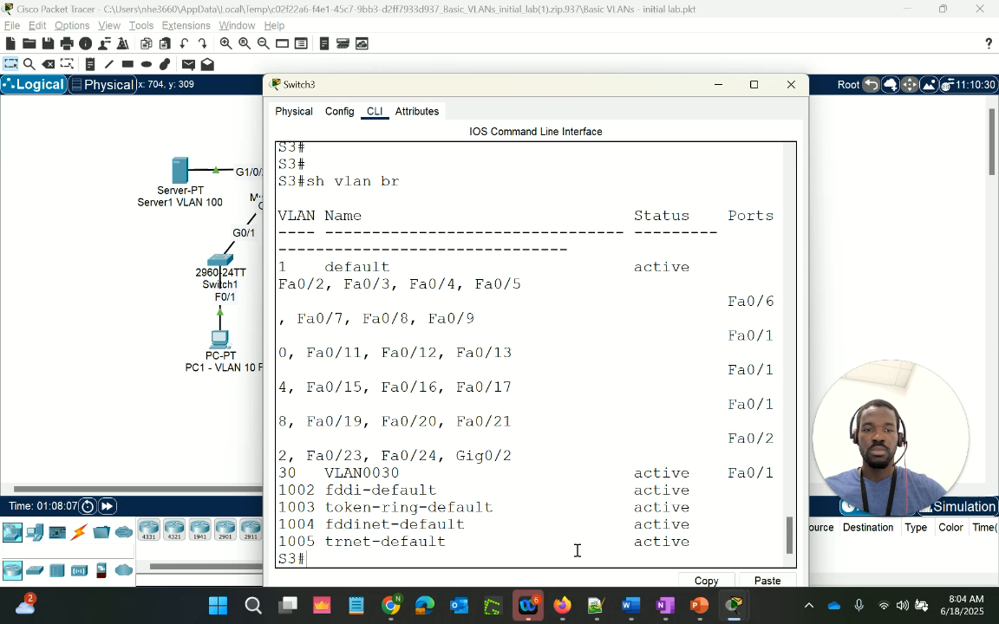
key(Return)
key(Return)
key(Return)
key(Return)
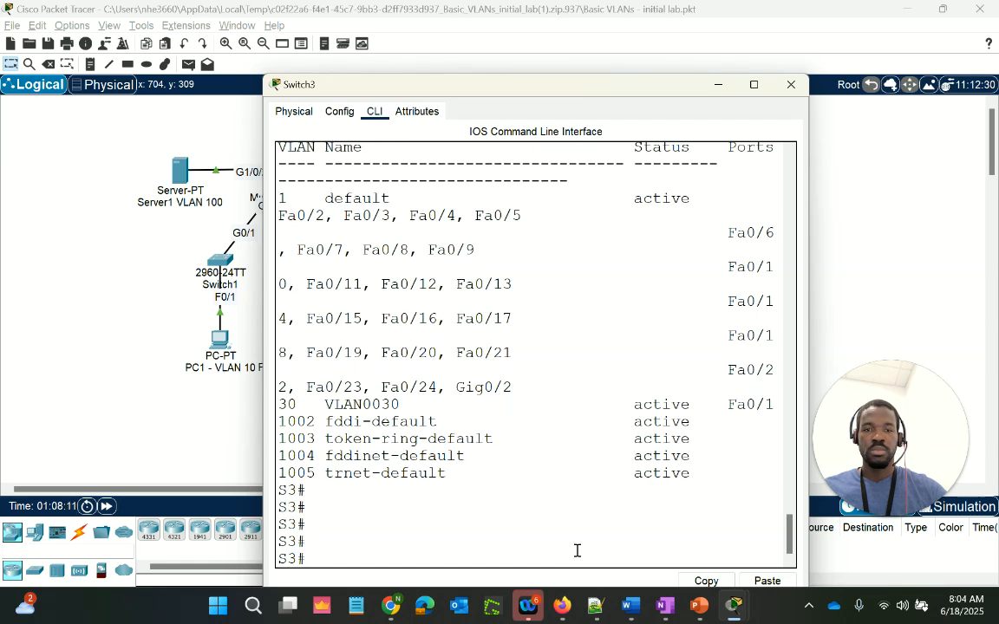
Step: Reissue vtp mode client in Switch3's global configuration, and return to privileged mode with end
text(conf)
key(Return)
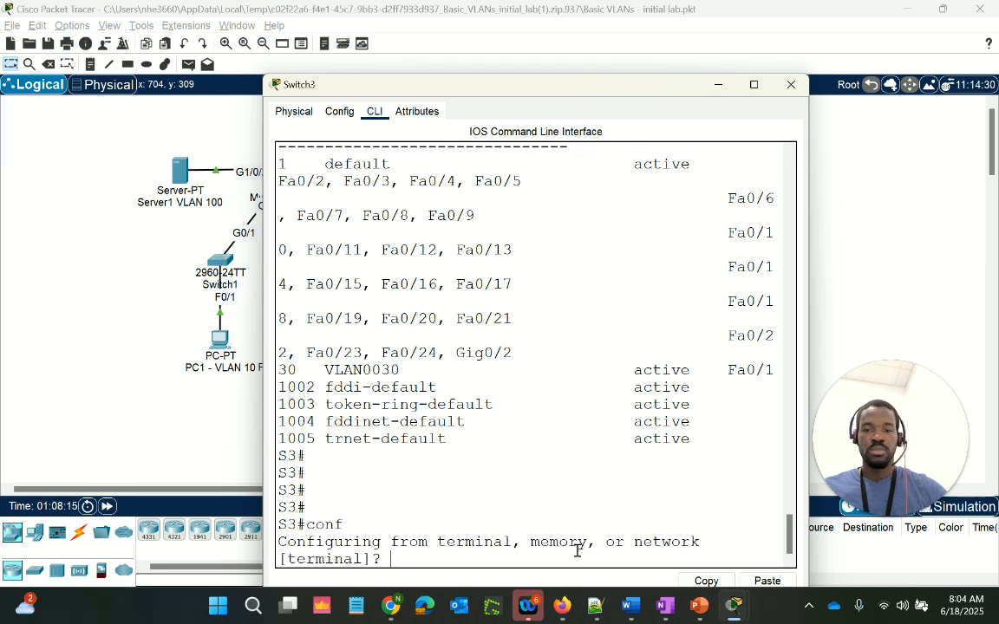
key(Return)
key(Return)
key(Return)
text(vtp)
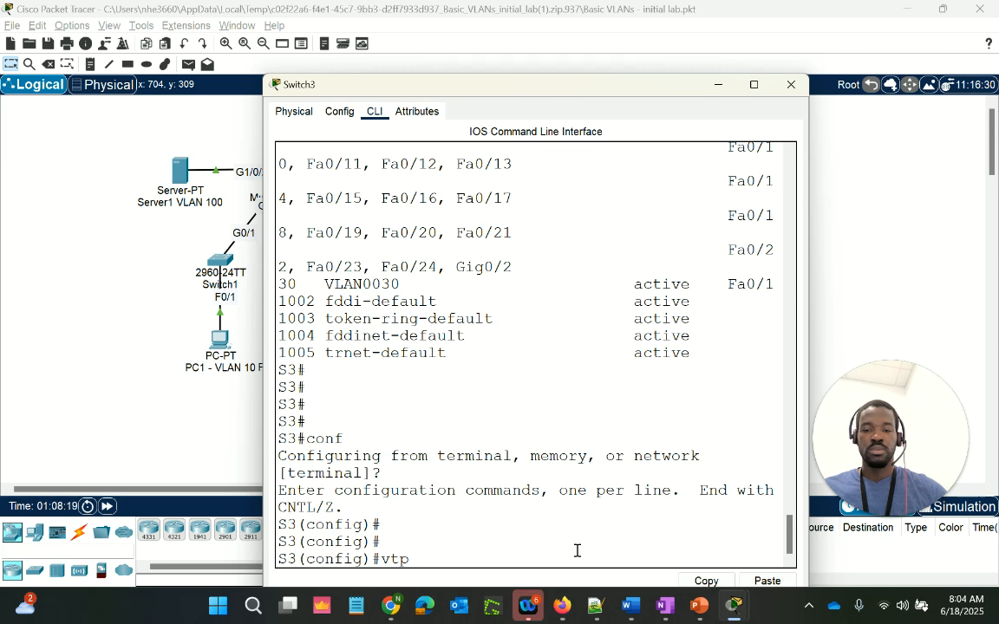
text( mode)
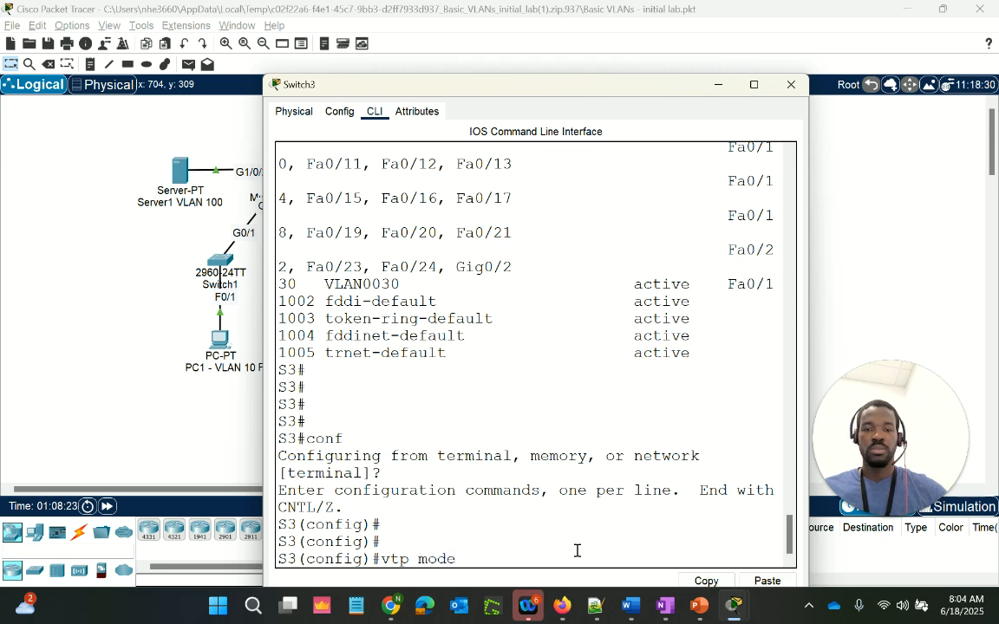
key(BackSpace)
key(BackSpace)
key(BackSpace)
key(BackSpace)
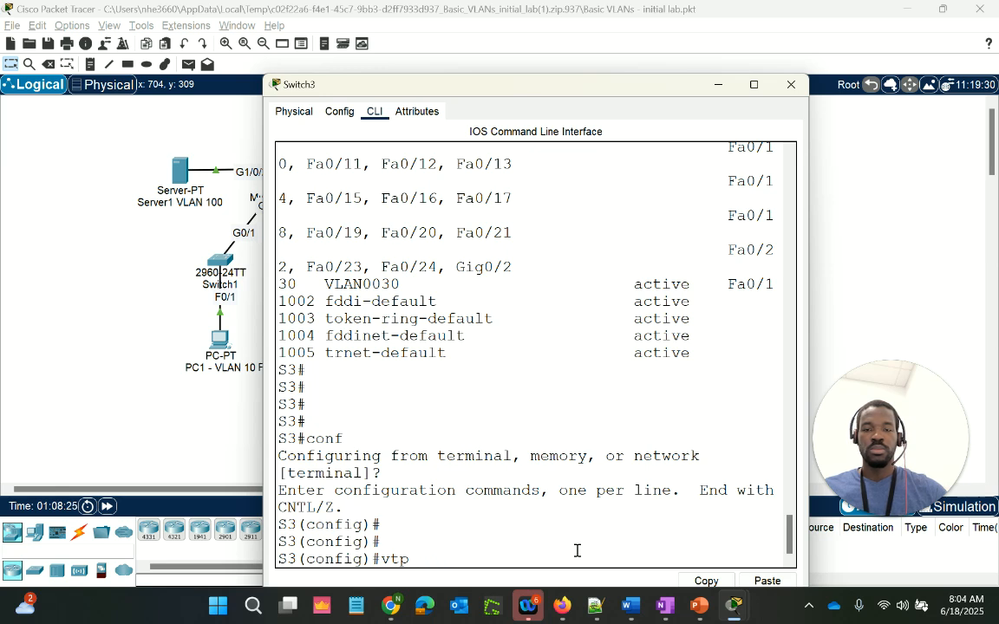
key(BackSpace)
key(Return)
text(vtp mode client)
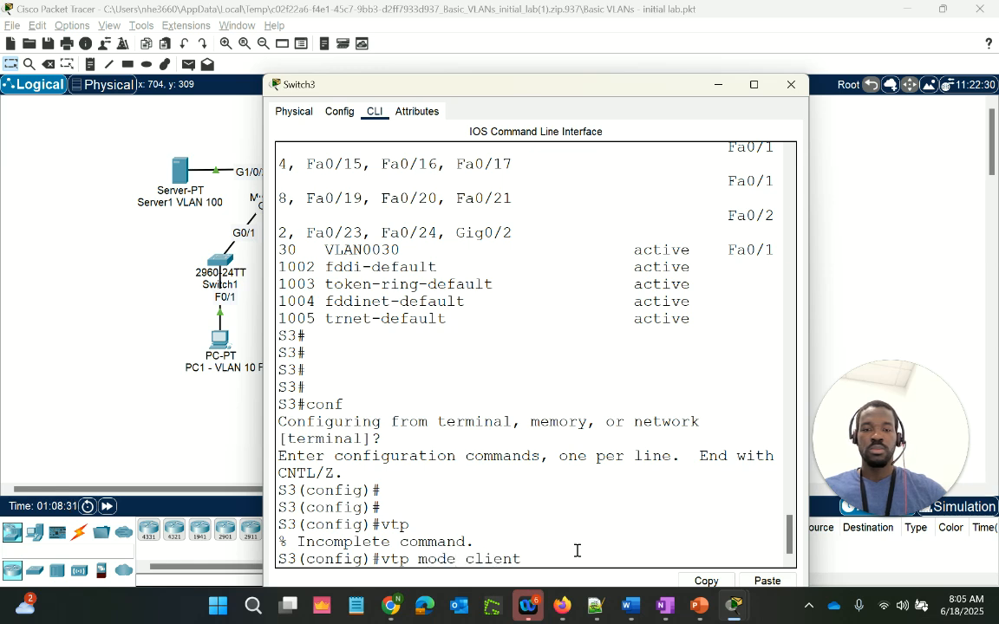
key(Return)
key(Return)
key(Return)
key(Return)
key(Return)
key(Return)
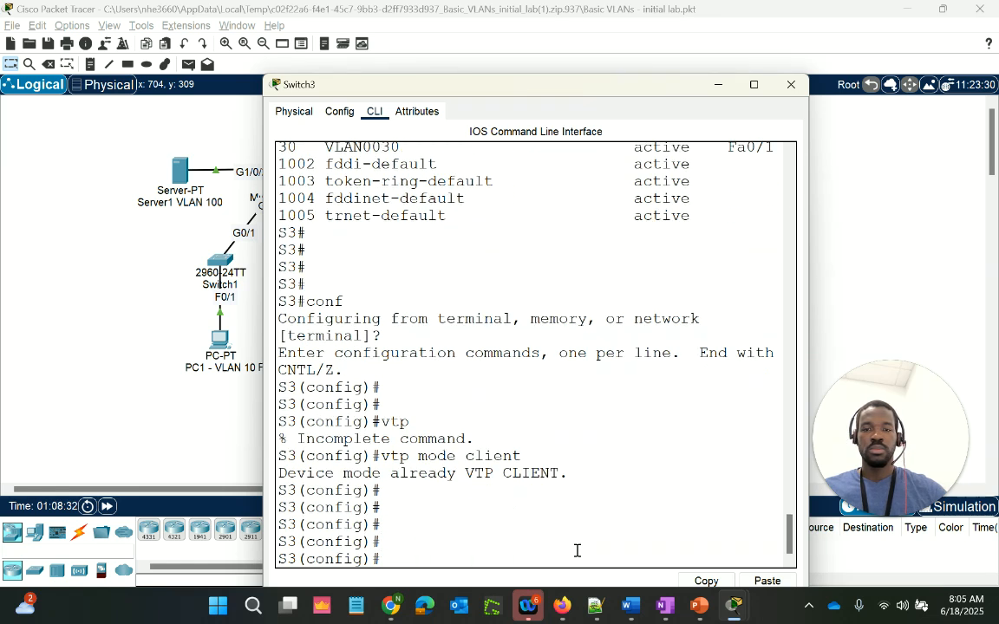
key(Return)
key(Return)
text(end)
key(Return)
key(Return)
key(Return)
key(Return)
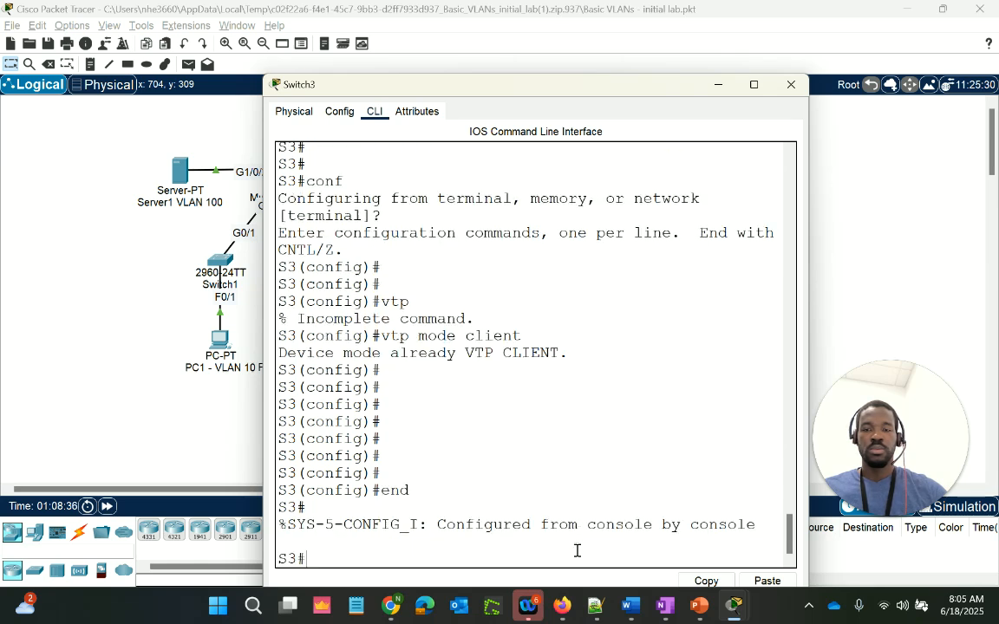
Step: Run show run on Switch3 and examine the FastEthernet0/1, GigabitEthernet0/1 and Vlan1 settings in the running configuration
text(sh)
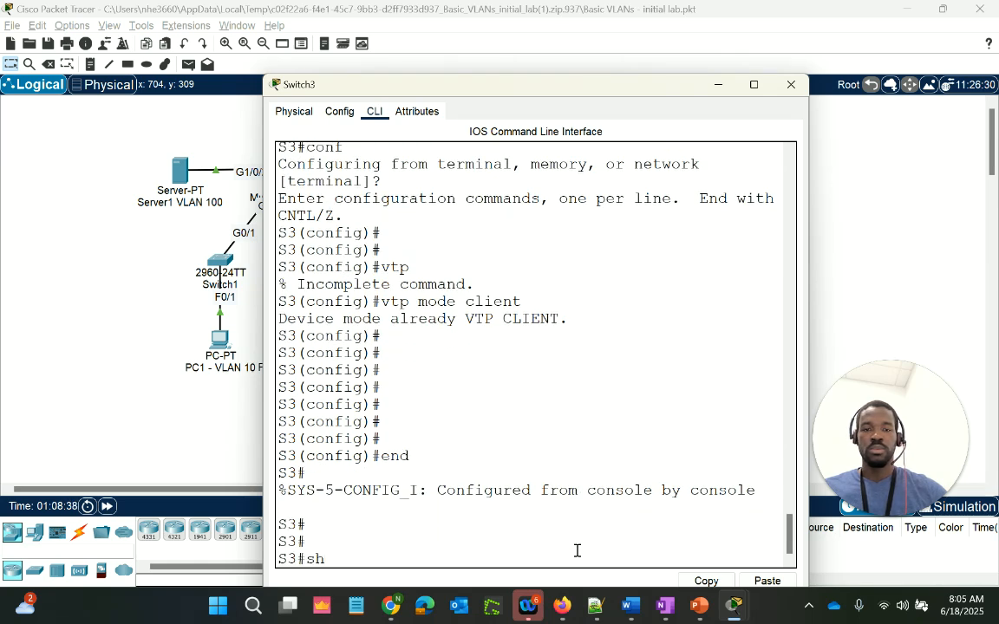
text(ow)
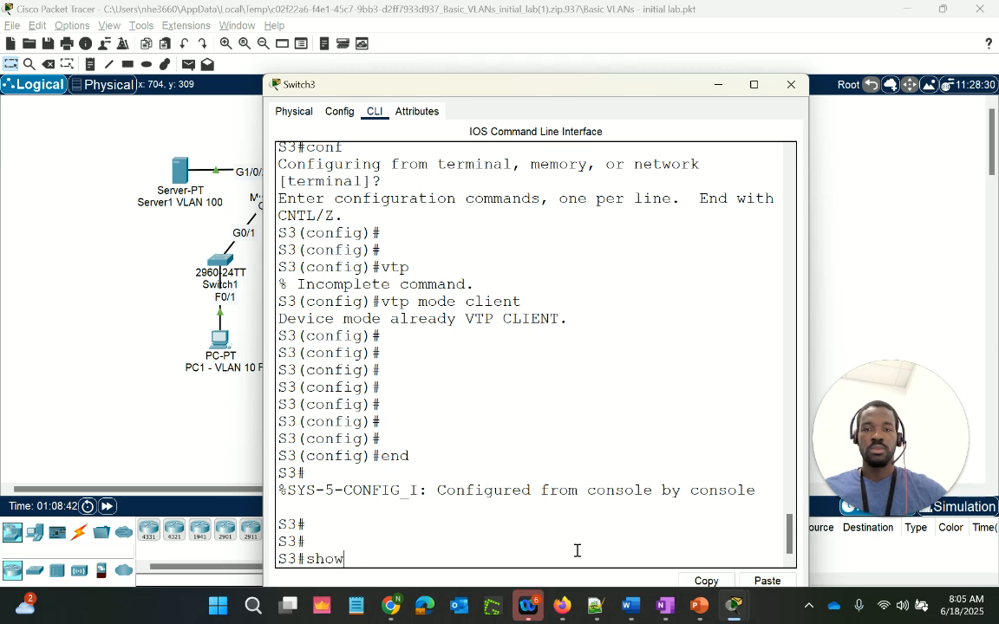
key(BackSpace)
key(BackSpace)
text(run)
key(Return)
key(space)
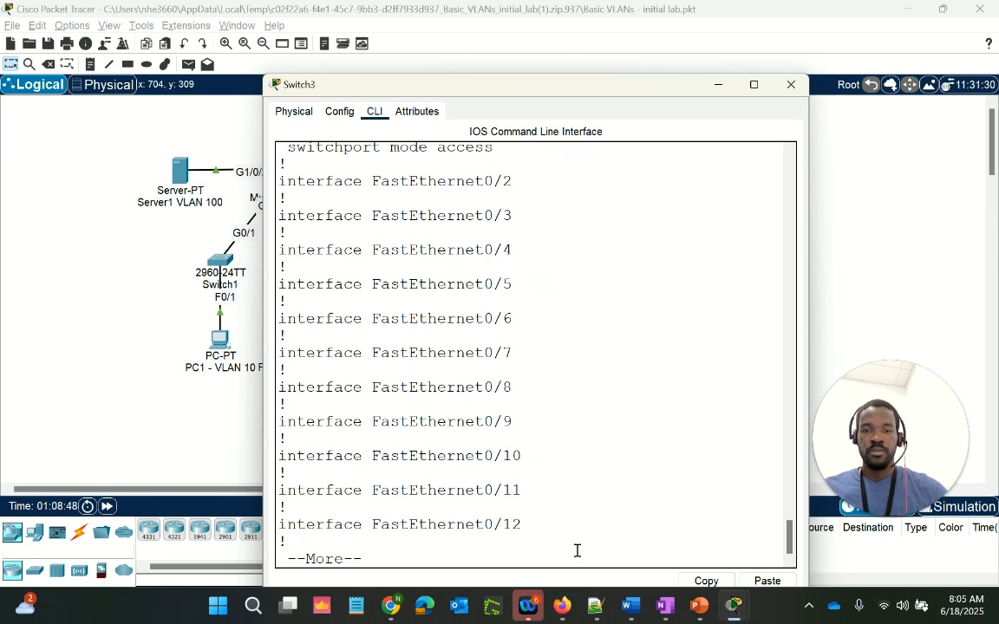
key(space)
key(space)
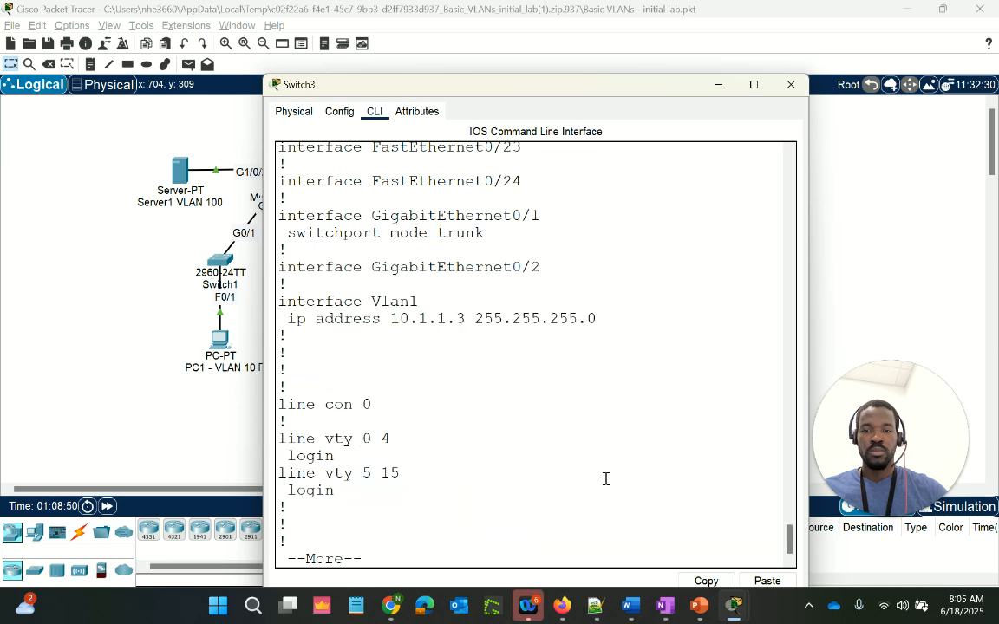
scroll(606, 479, up, 3)
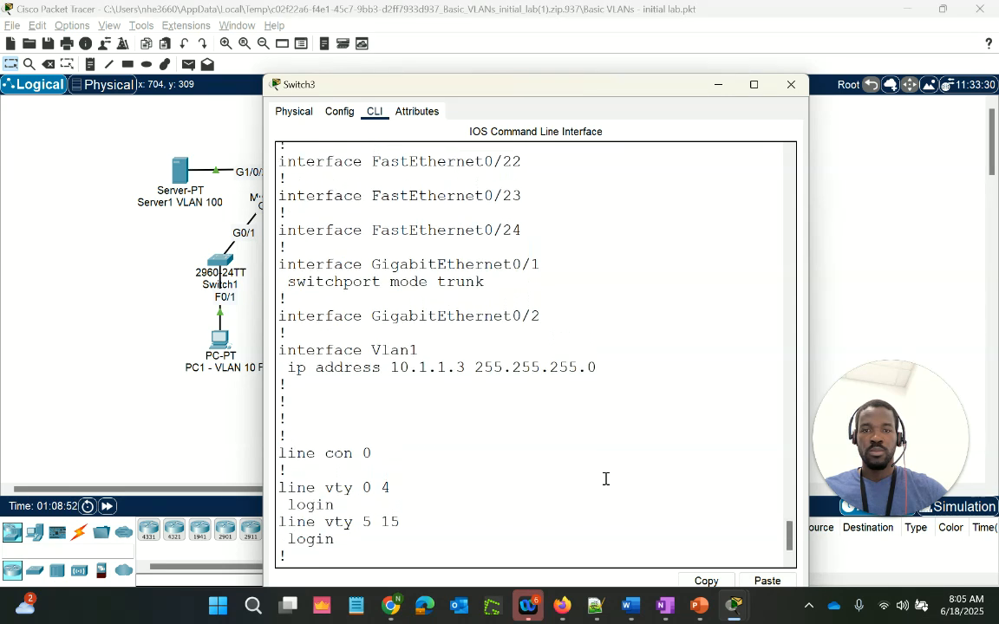
scroll(606, 478, up, 10)
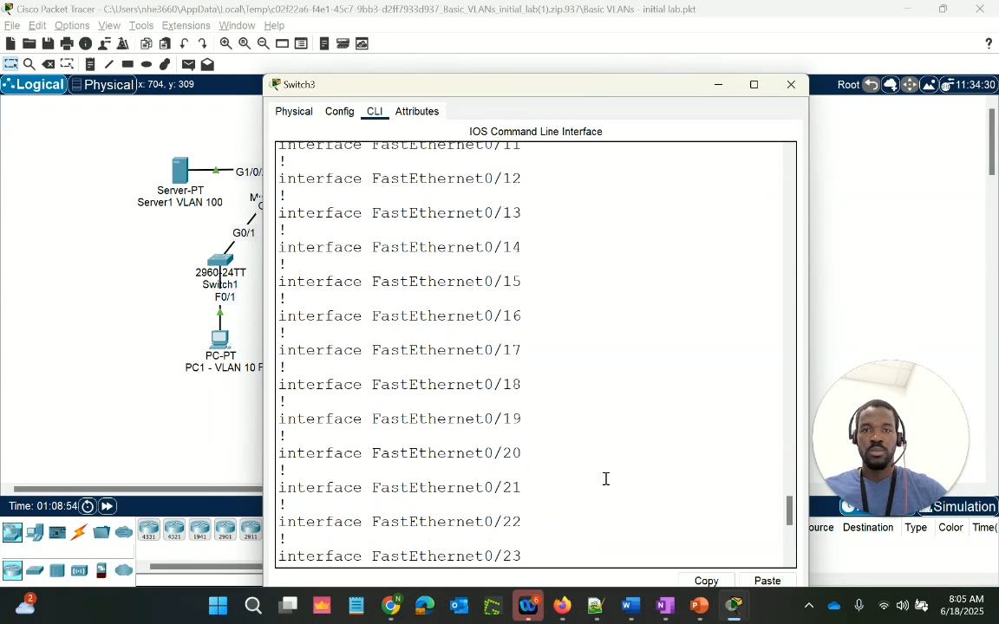
scroll(606, 479, up, 10)
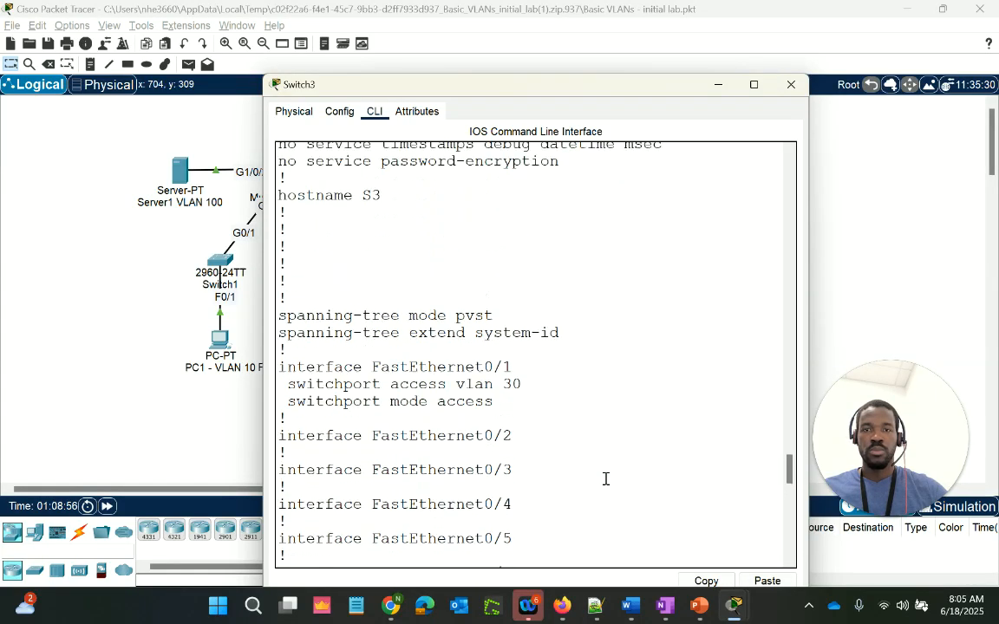
scroll(606, 478, down, 4)
scroll(606, 479, down, 4)
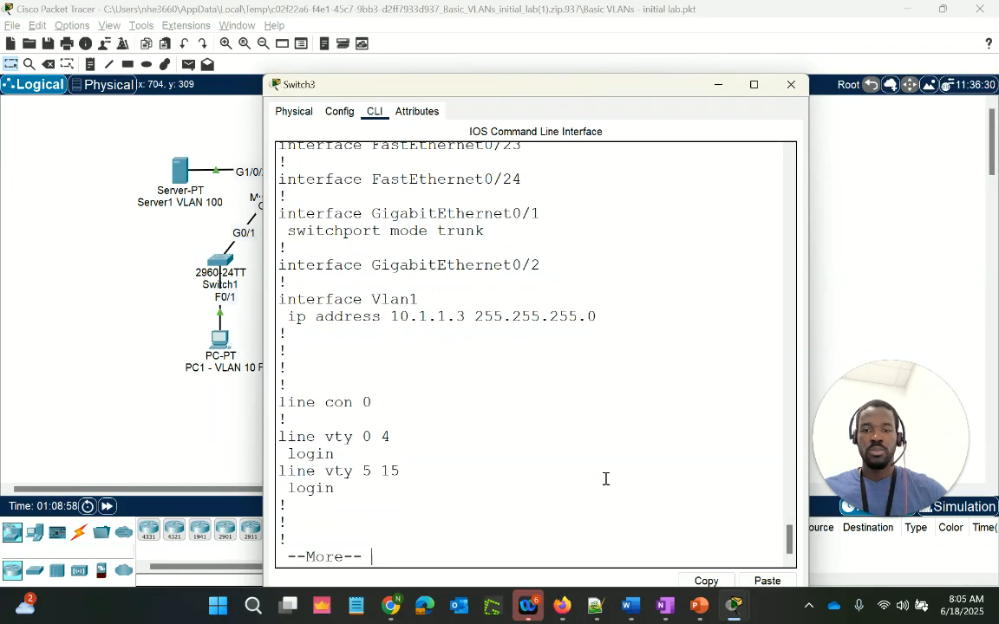
key(space)
Step: Set Switch3's default gateway with ip default-gateway 10.1.1.254 in global configuration, and return to privileged mode with end
text(conf t)
key(Return)
key(Return)
key(Return)
text(ip )
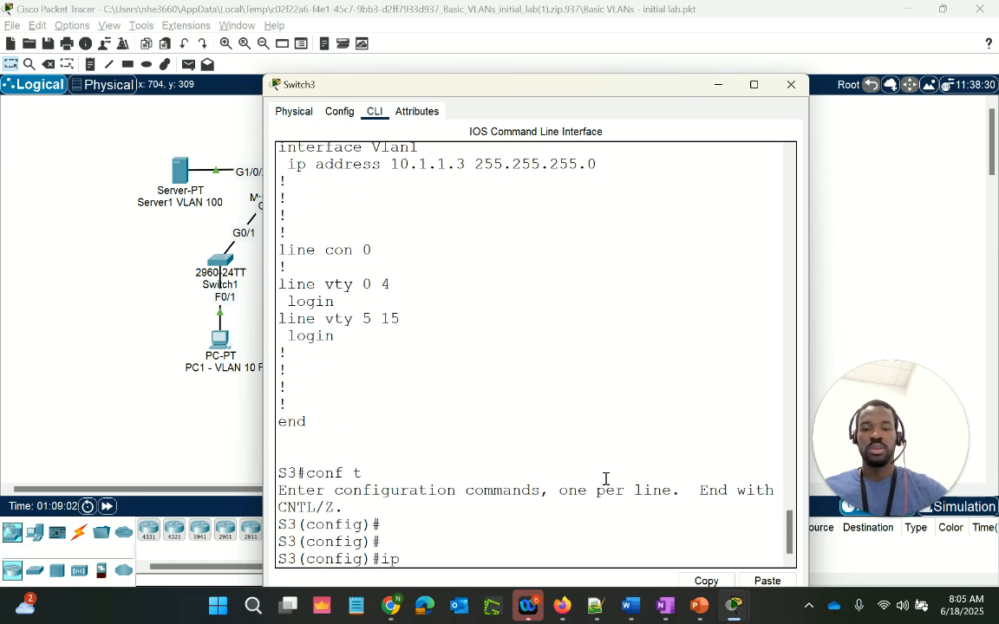
text(de)
key(Tab)
text(10.1.1.254)
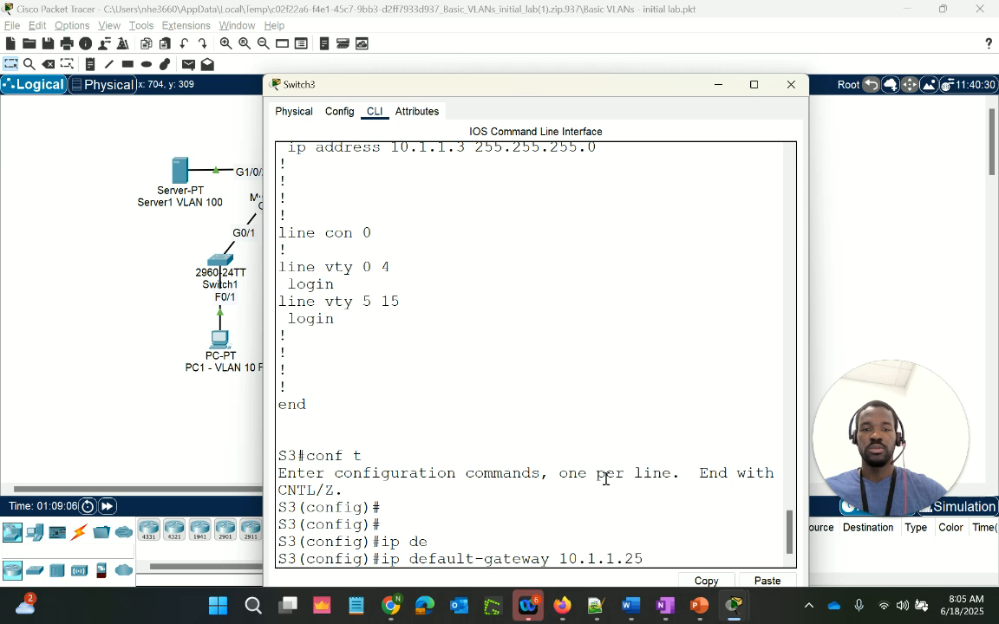
key(Return)
key(Return)
key(Return)
text(end)
key(Return)
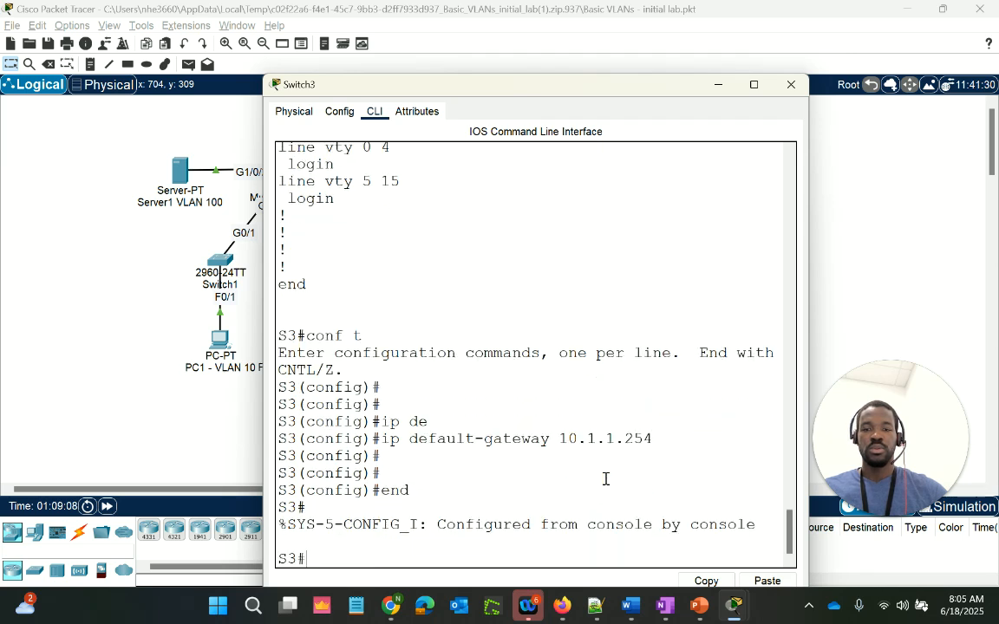
Step: Test Switch3's connectivity to its default gateway with ping 10.1.1.254
key(Return)
text(in)
key(BackSpace)
key(BackSpace)
text(ping 10.1.1.254)
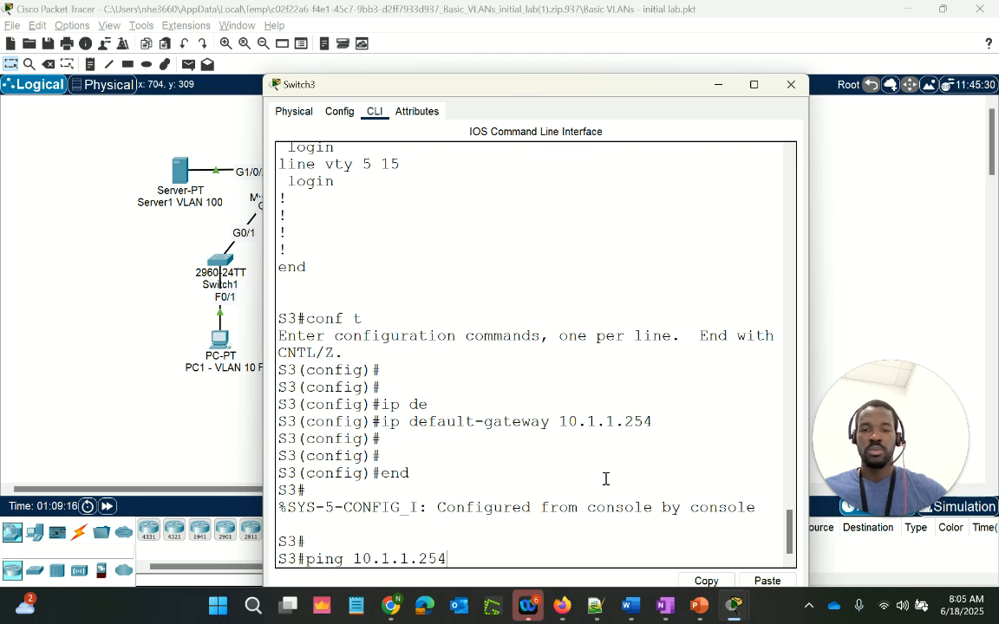
key(Return)
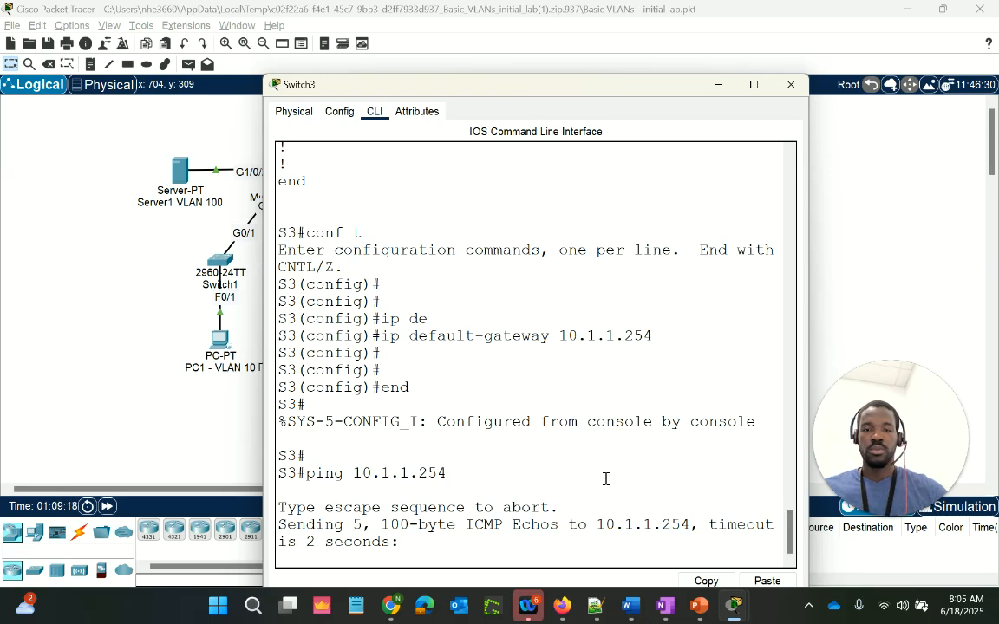
key(Return)
key(Return)
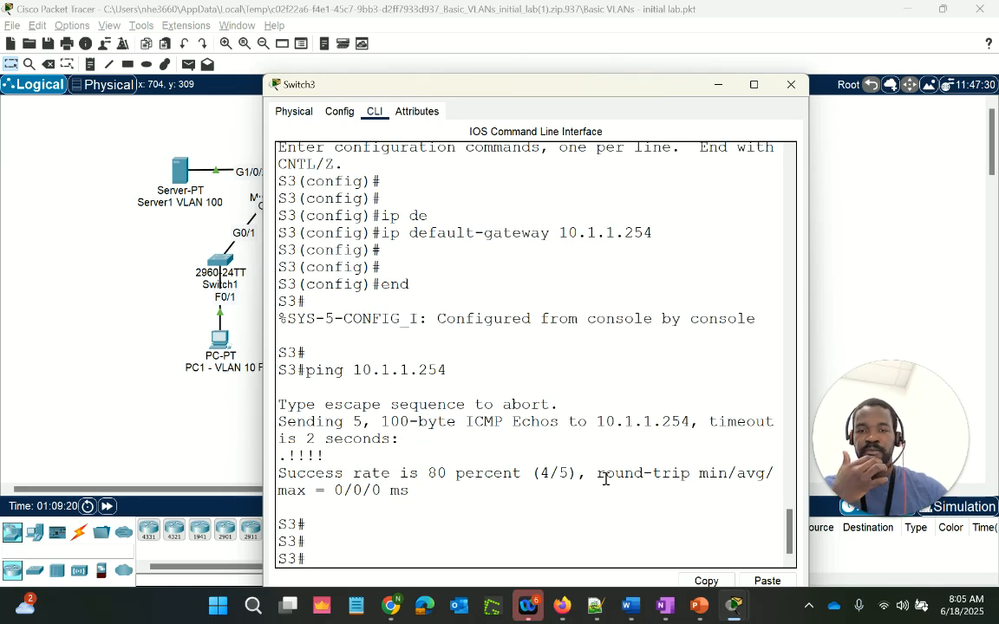
Step: List Switch3's VLANs with sh vlan and examine the VLAN 30 entry and its assigned ports
text(sh vlan)
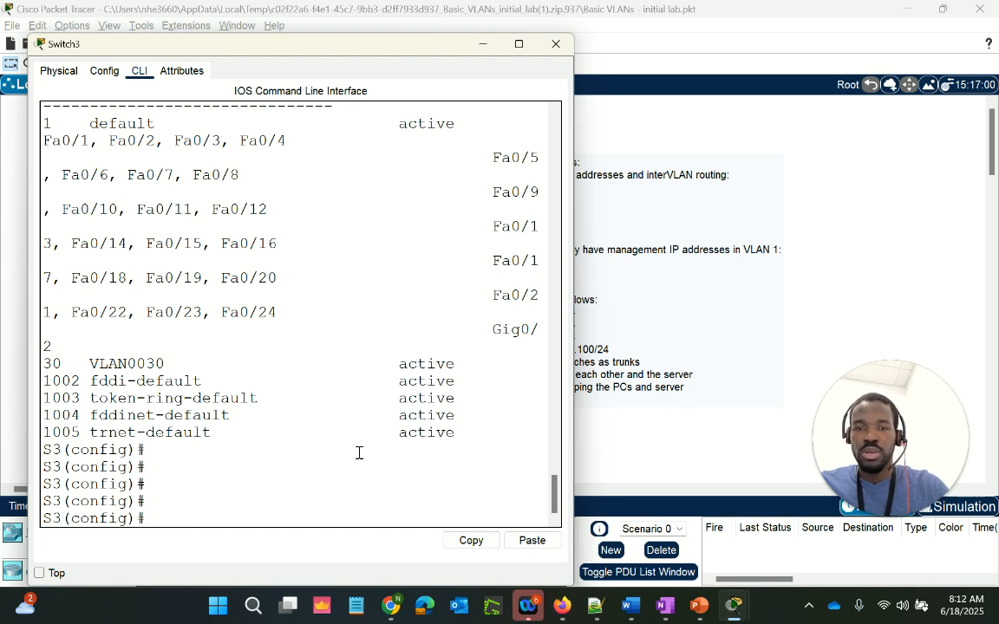
drag(471, 361, 46, 364)
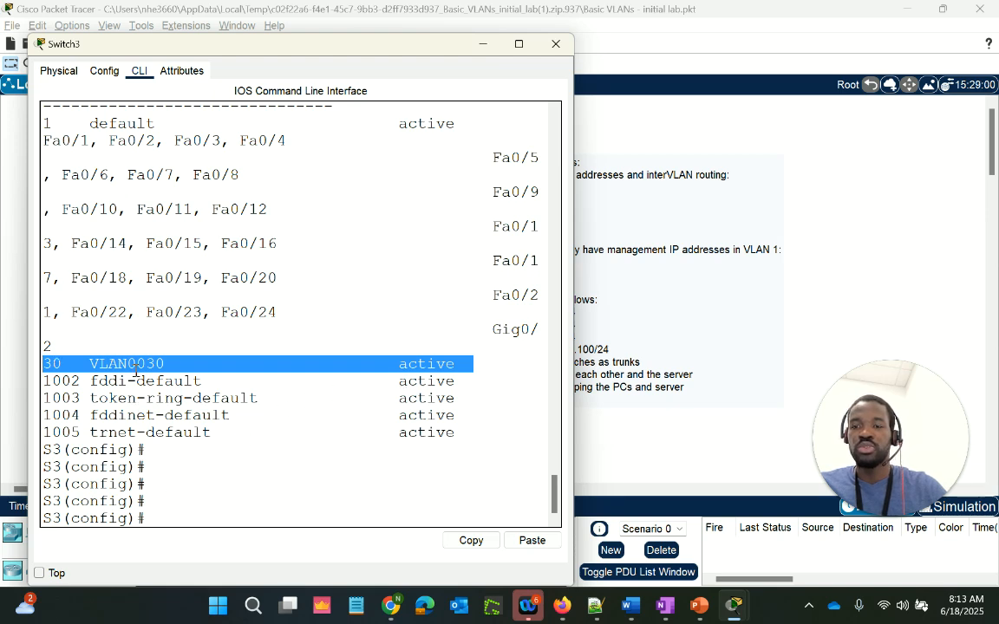
click(188, 522)
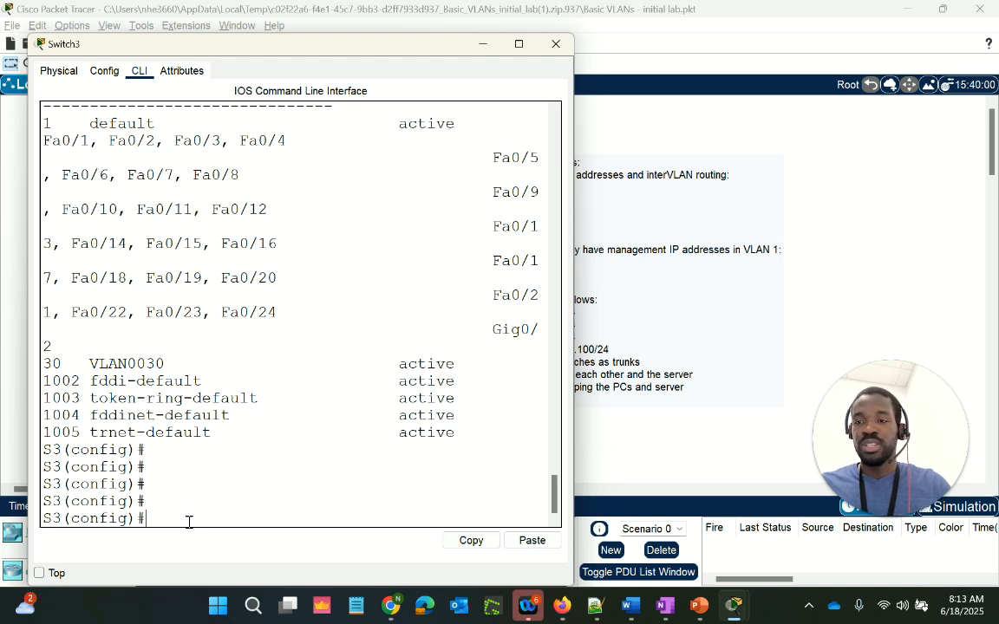
drag(469, 369, 46, 364)
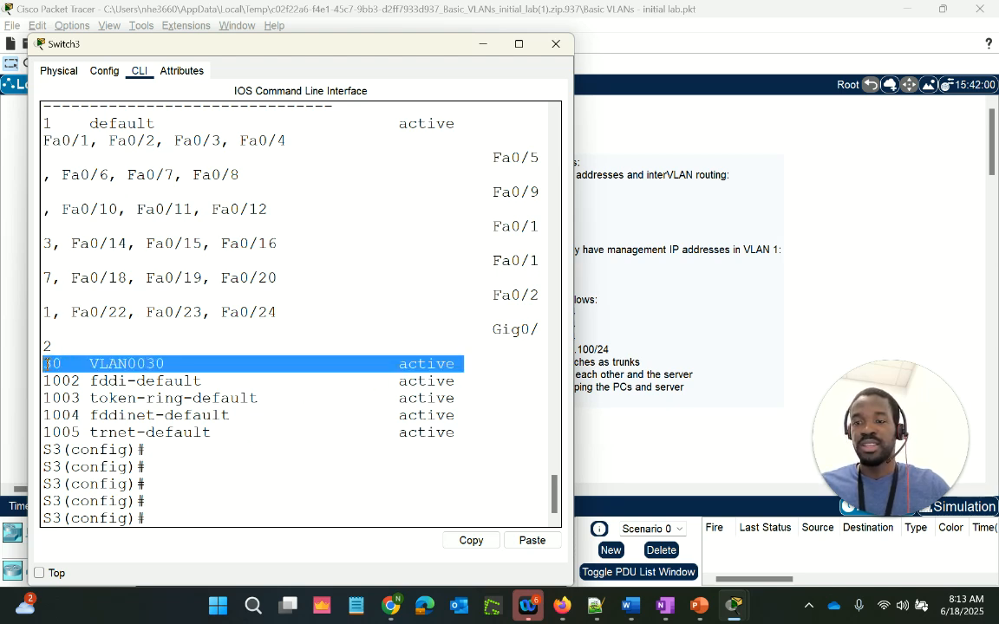
click(243, 518)
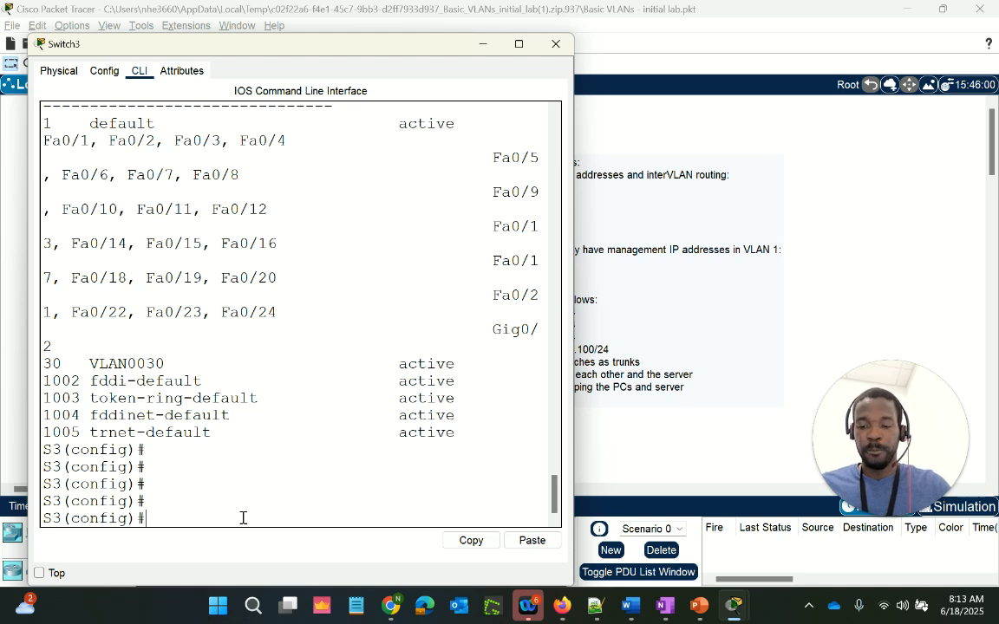
Step: Restart global configuration on Switch3 with end and conf t, and enter interface f0/1
text(end)
key(Return)
key(Return)
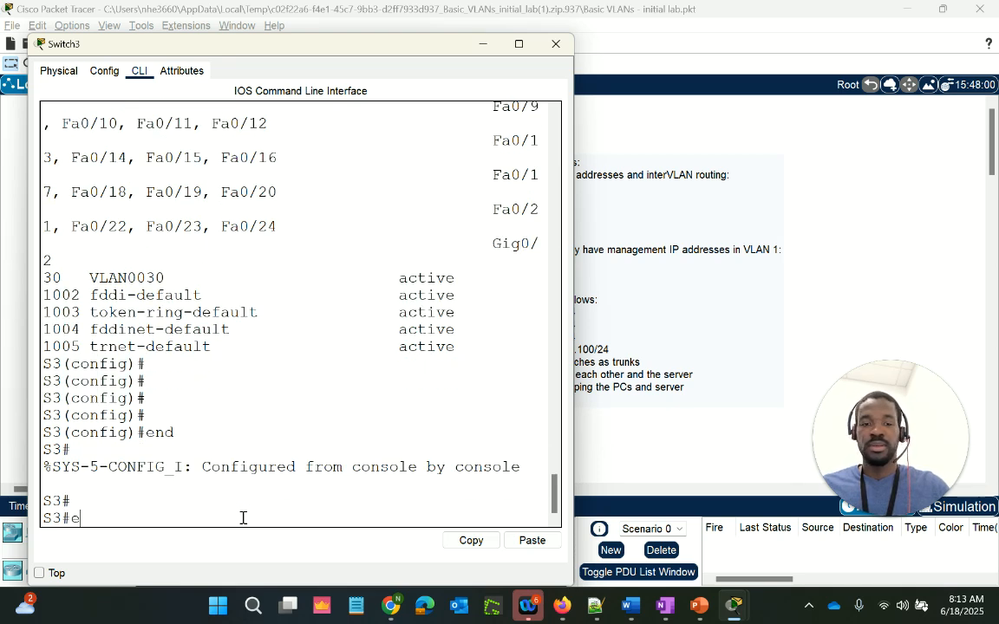
text(e)
key(BackSpace)
text(conf t)
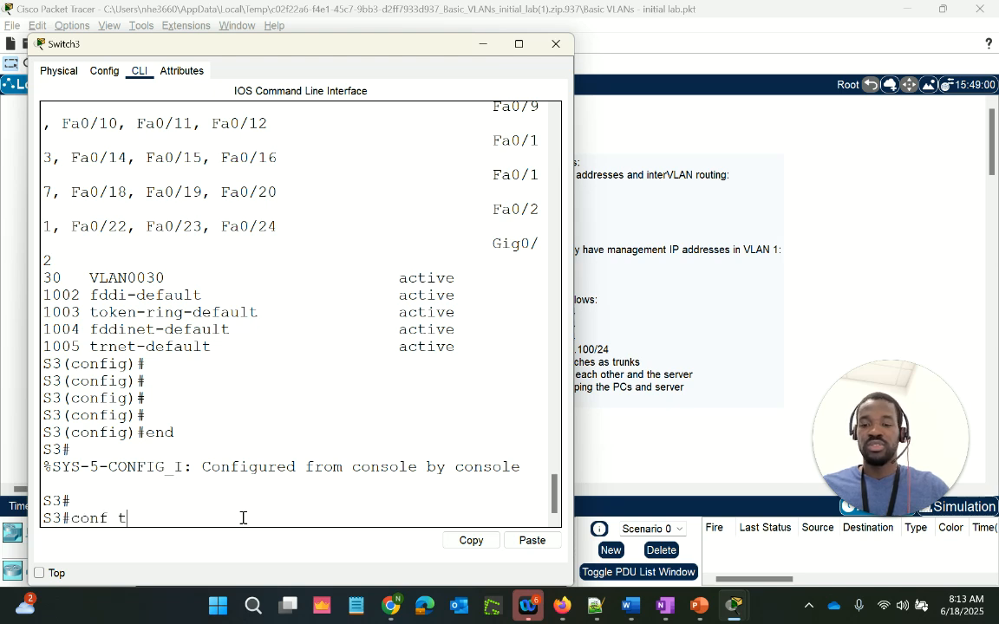
key(Return)
key(Return)
text(in)
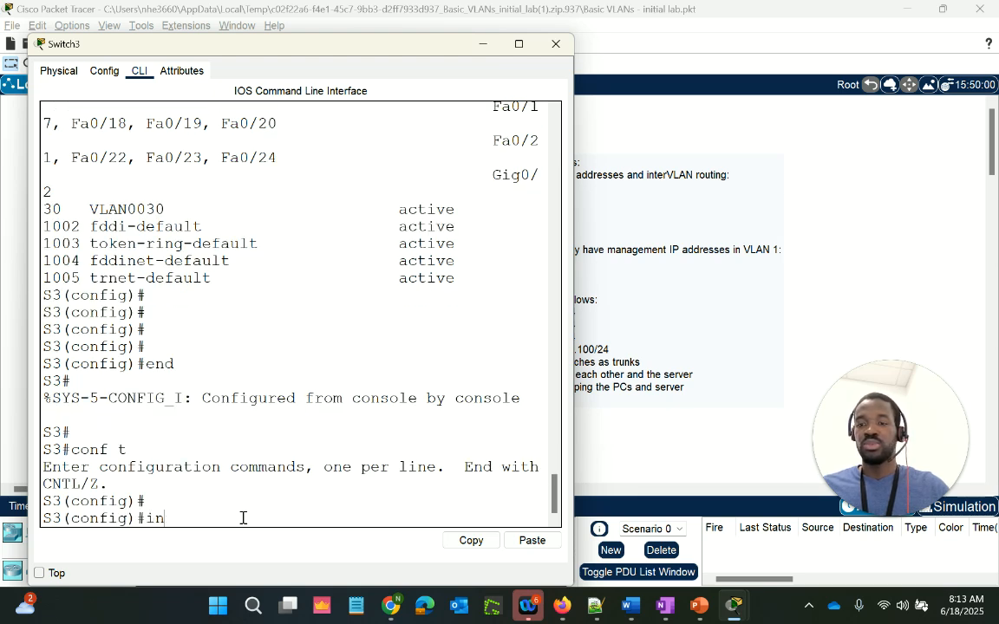
text(t f)
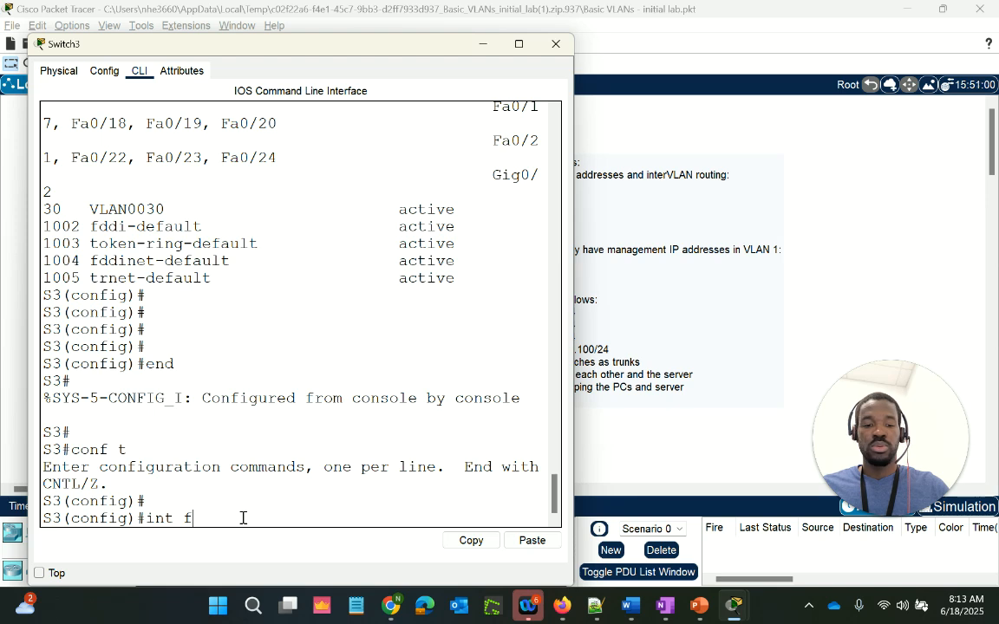
text(0/1)
key(Return)
key(Return)
Step: Assign Switch3's interface f0/1 to VLAN 30 with switchport access vlan 30
text(i)
key(BackSpace)
text(swt)
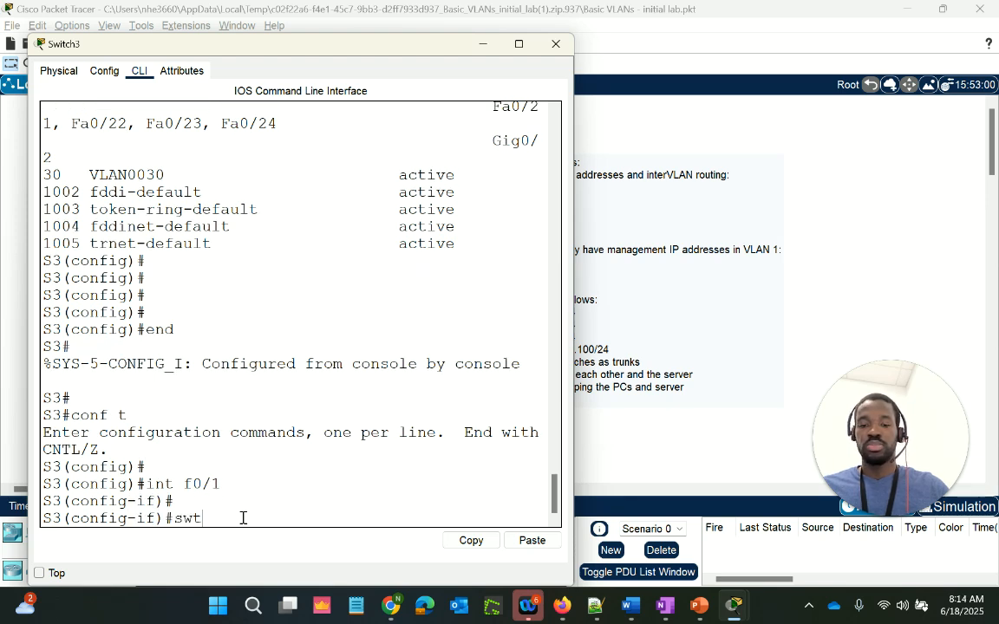
key(BackSpace)
key(Tab)
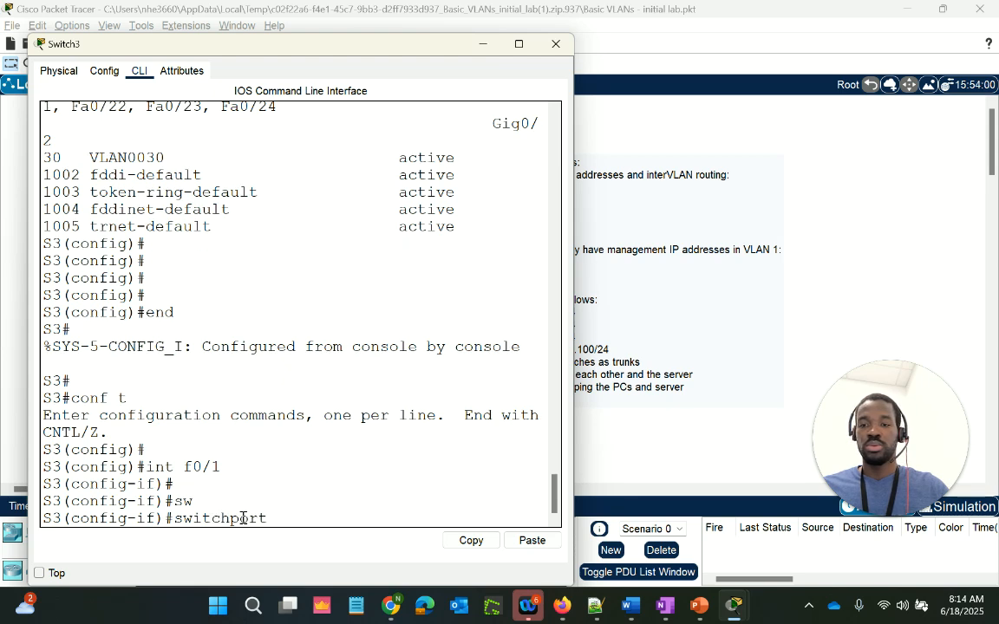
text(access vlan 30)
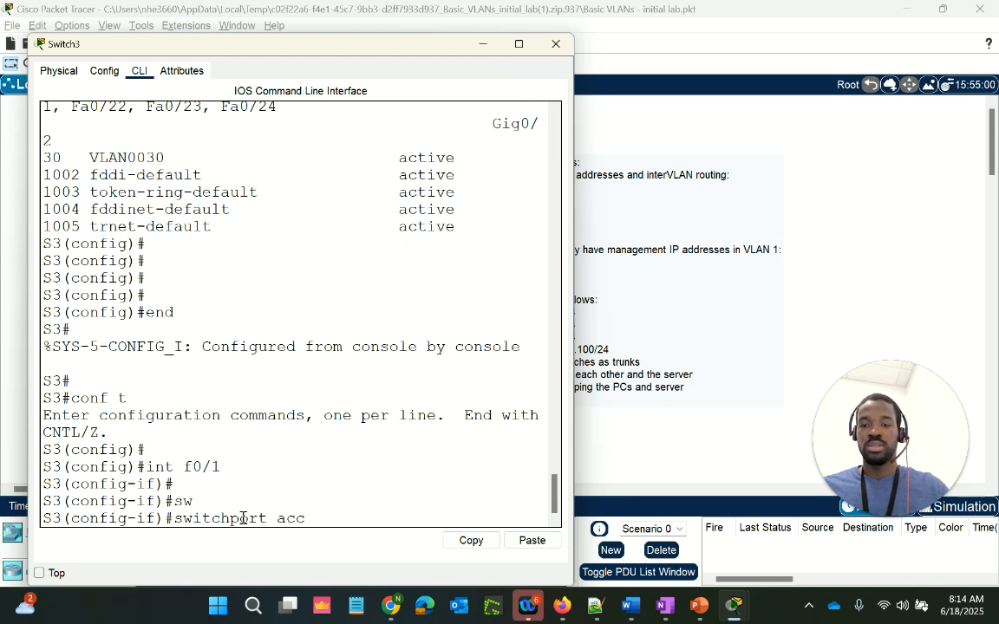
key(Tab)
text(vlan 30)
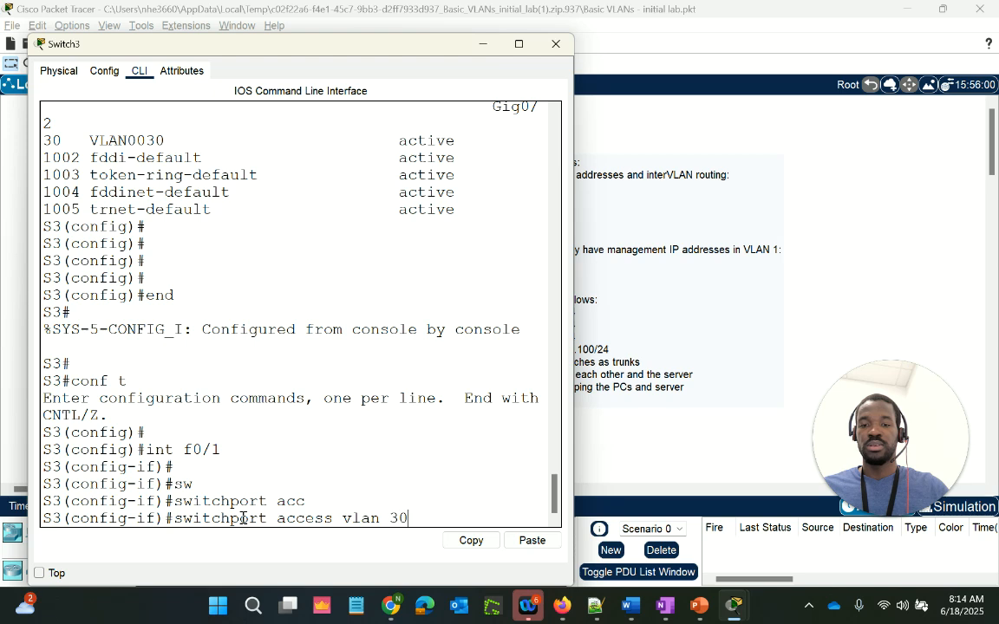
key(Return)
key(Return)
key(Return)
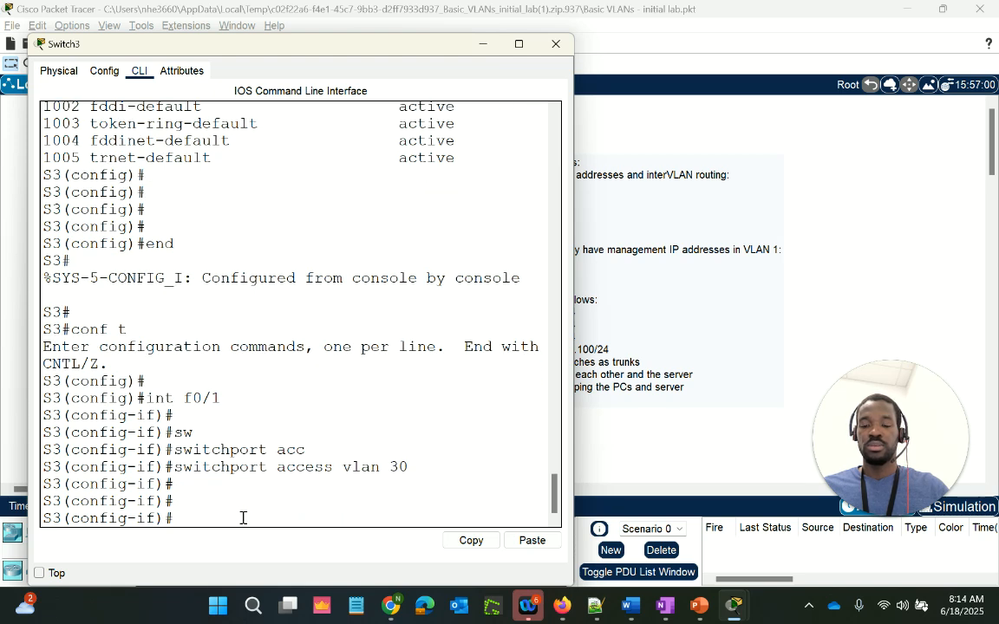
Step: Set Switch3's interface f0/1 to access mode with switchport mode access, and return to privileged mode with end
key(Up)
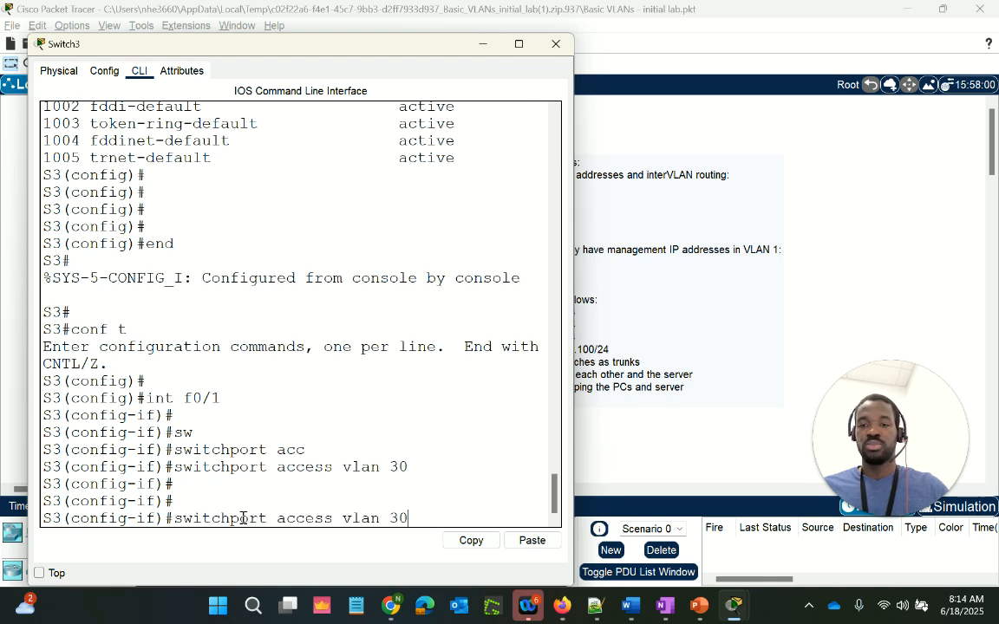
key(BackSpace)
key(BackSpace)
key(BackSpace)
key(BackSpace)
key(BackSpace)
key(BackSpace)
key(BackSpace)
key(BackSpace)
key(BackSpace)
key(BackSpace)
key(BackSpace)
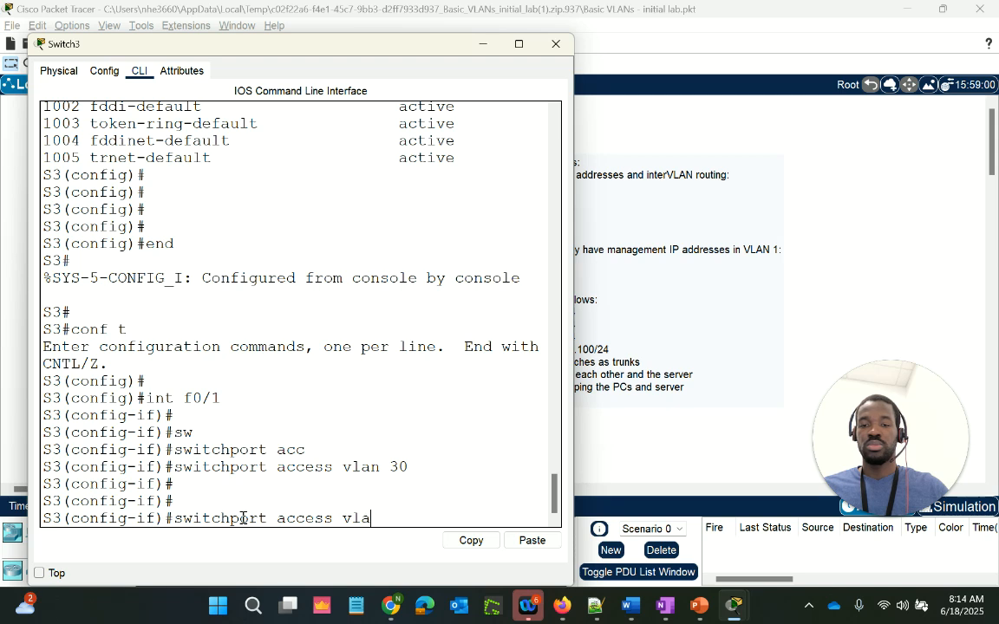
text(mode s)
key(BackSpace)
text(acec)
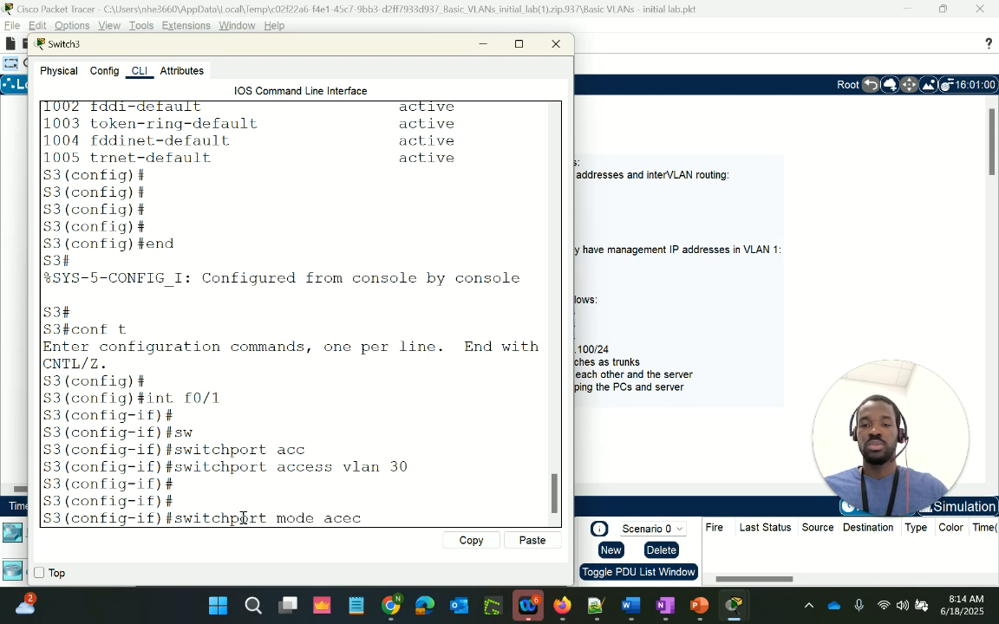
text(e)
key(Tab)
key(Return)
key(Return)
key(Return)
key(Return)
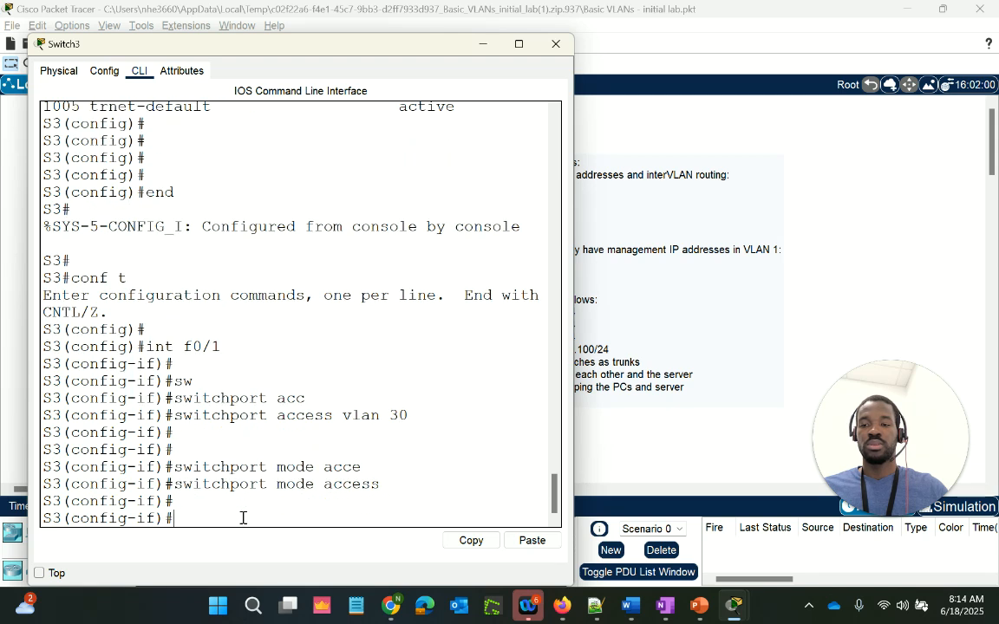
text(end)
key(Return)
key(Return)
key(Return)
key(Return)
key(Return)
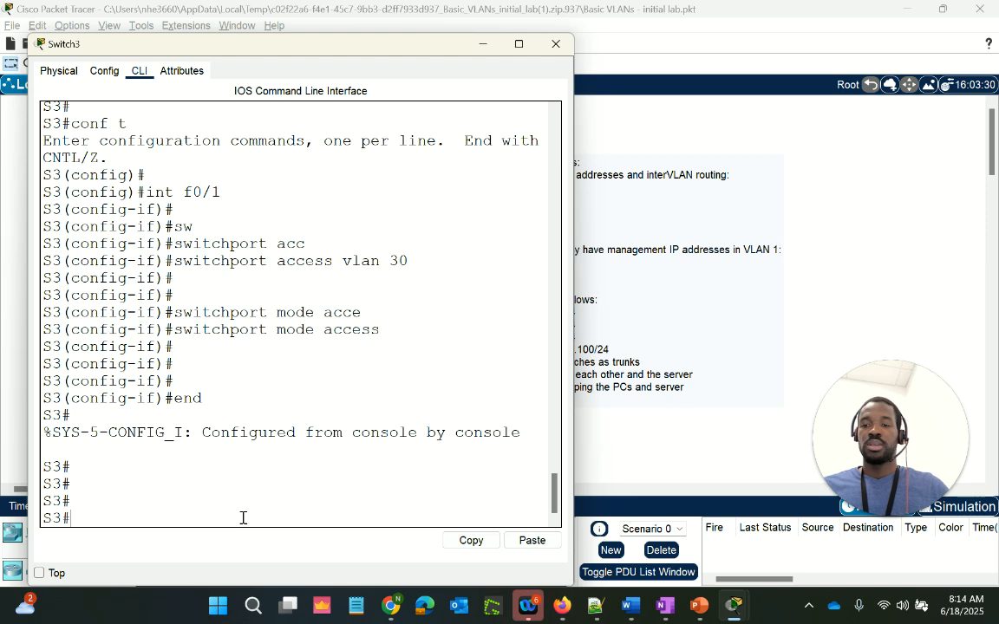
Step: Ping the default gateway 10.1.1.254 from Switch3 again to recheck connectivity
text(ping 10)
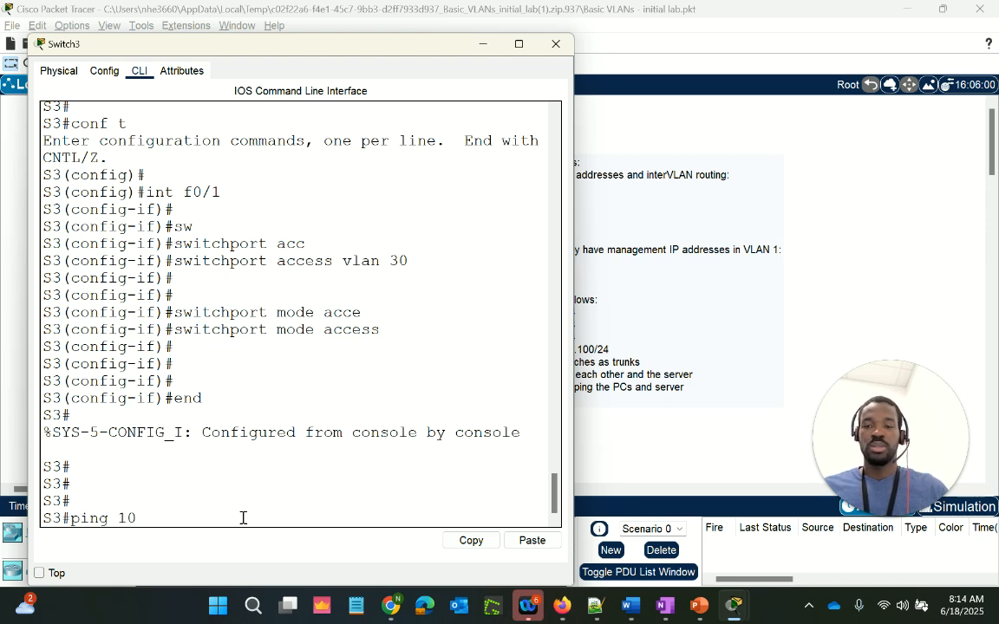
text(.1.1.254)
key(Return)
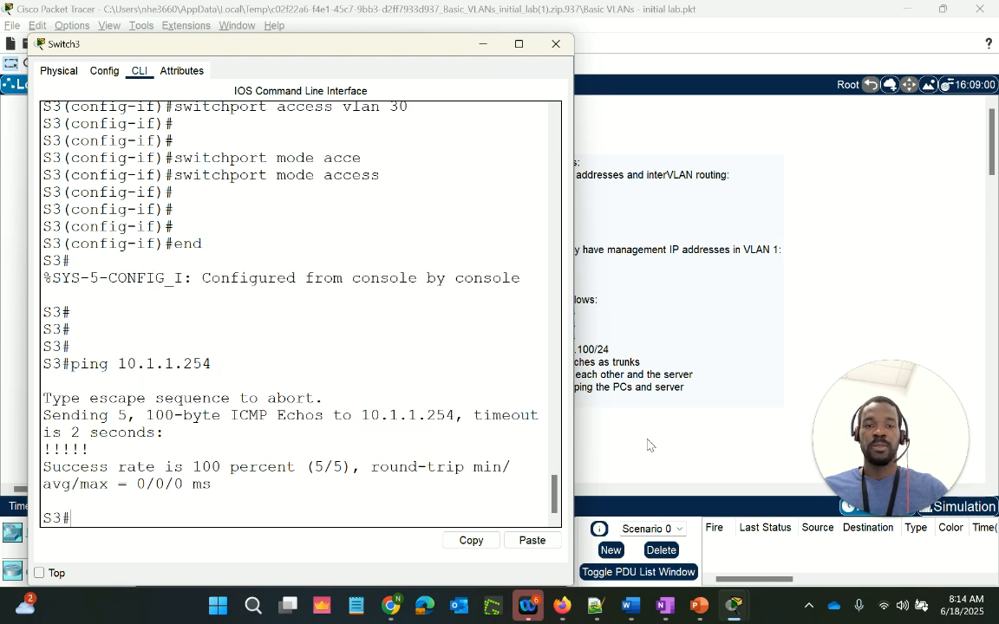
Step: Open PC3's configuration and set its static IPv4 default gateway to 10.1.30.254
click(575, 400)
click(365, 338)
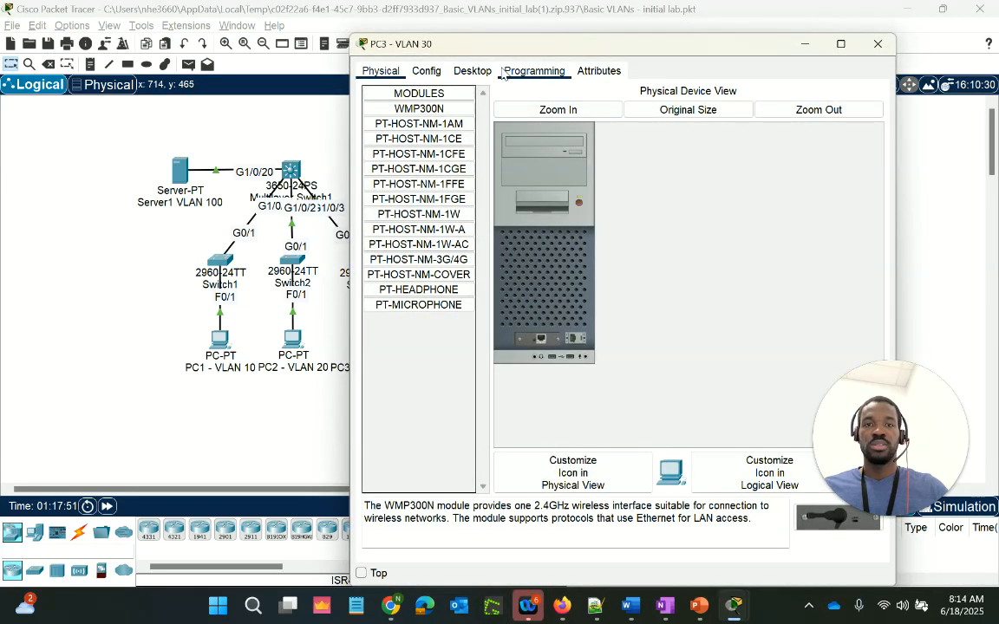
click(425, 70)
click(678, 221)
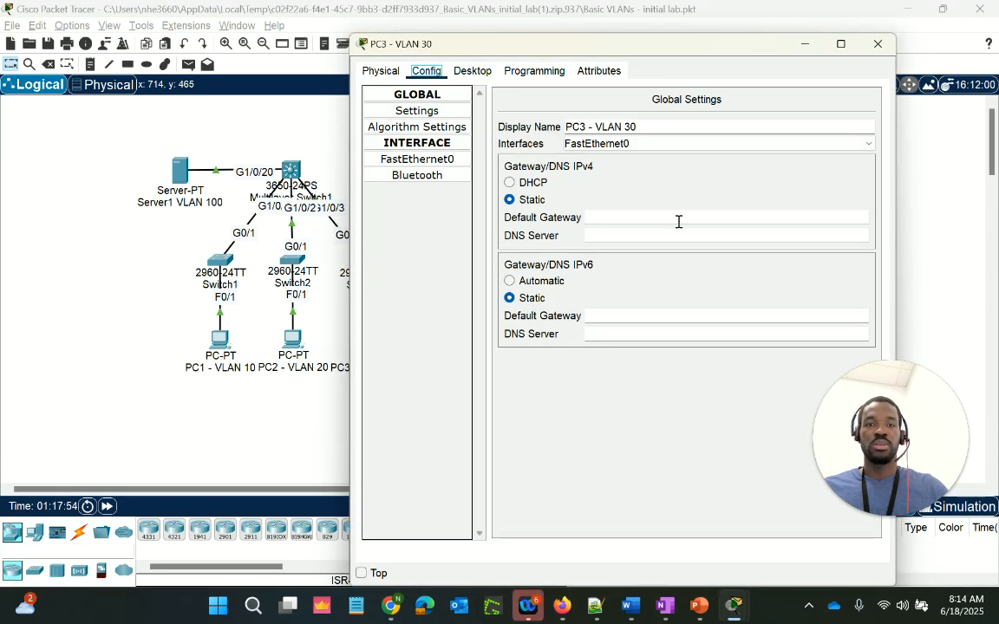
text(10.1.20)
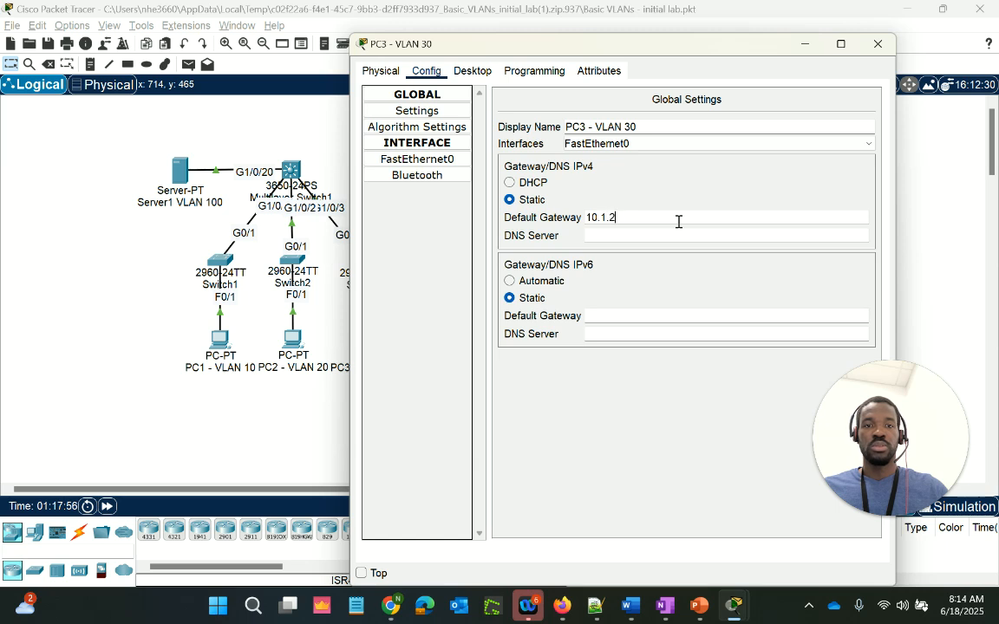
key(BackSpace)
text(30)
key(BackSpace)
key(BackSpace)
key(BackSpace)
text(30.254)
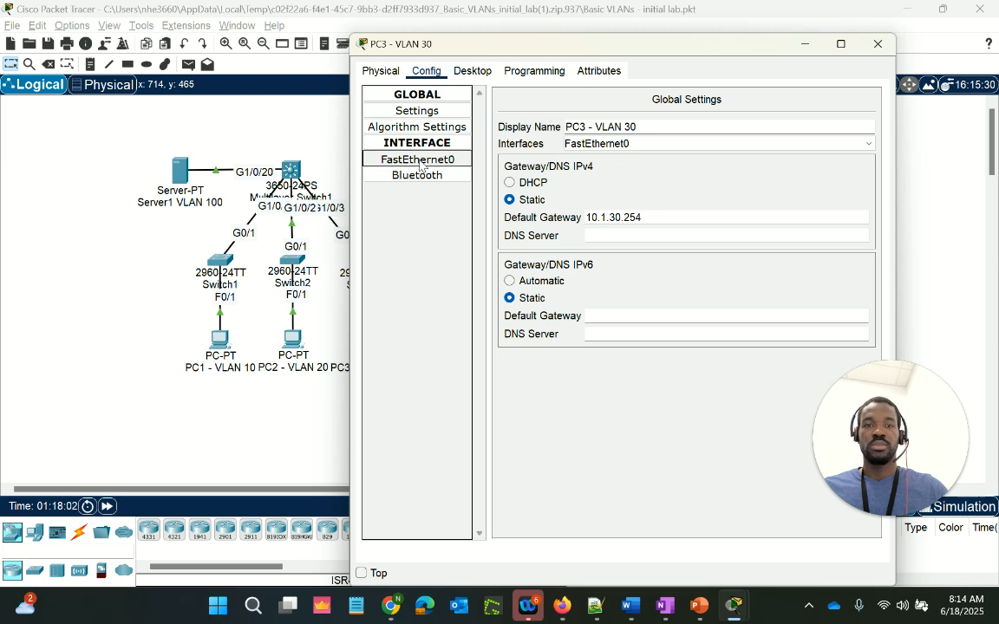
Step: Set the IPv4 address of PC3's FastEthernet0 interface to 10.1.30.30
click(382, 156)
click(735, 223)
text(10)
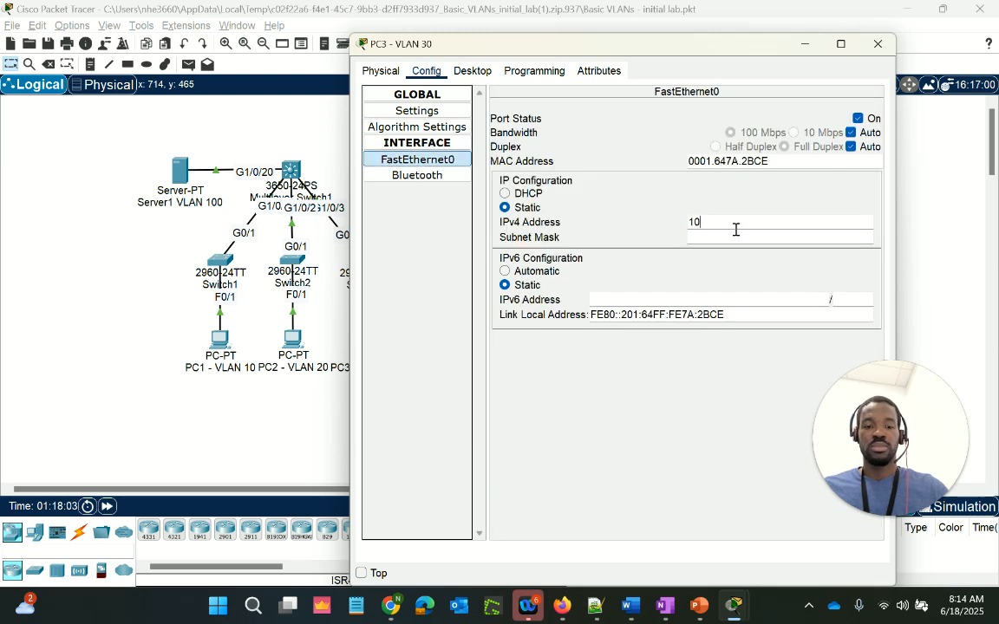
text(.1.30)
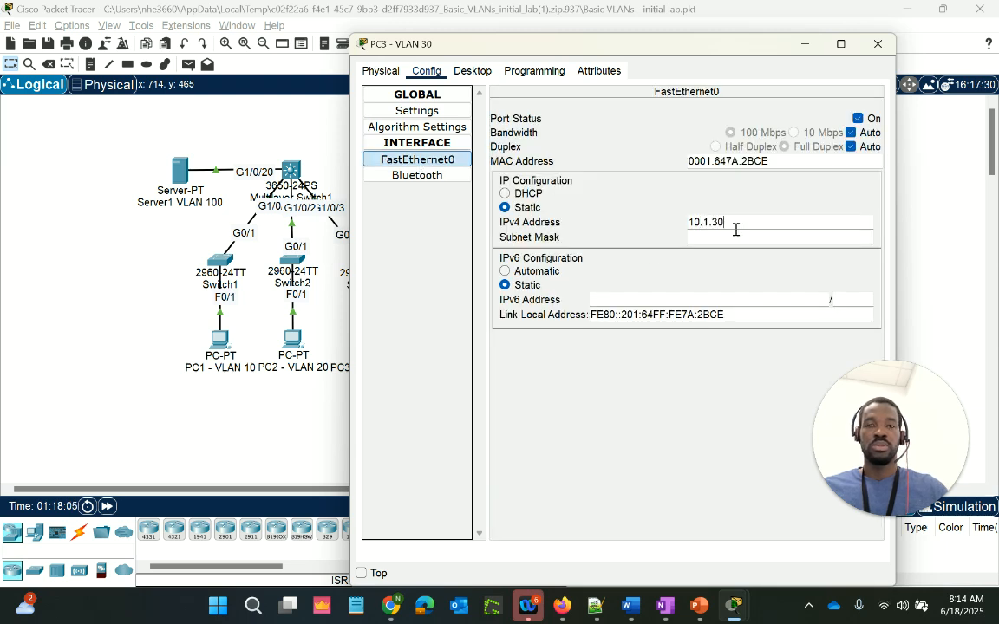
text(.20)
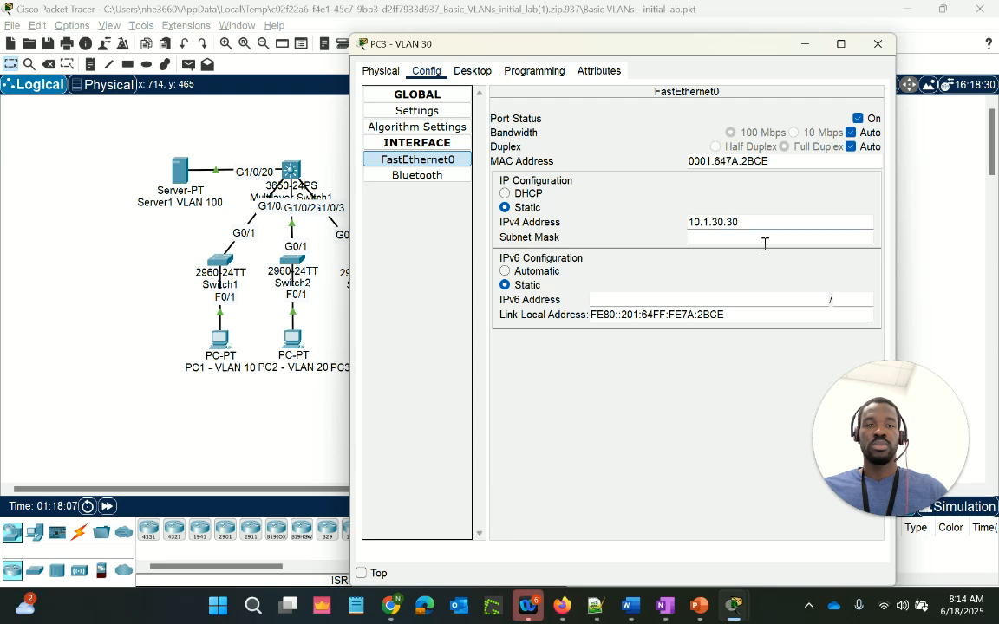
Step: Set the subnet mask of PC3's FastEthernet0 interface to 255.255.255.0
click(765, 242)
key(BackSpace)
key(BackSpace)
key(BackSpace)
key(BackSpace)
key(BackSpace)
text(255.255.0)
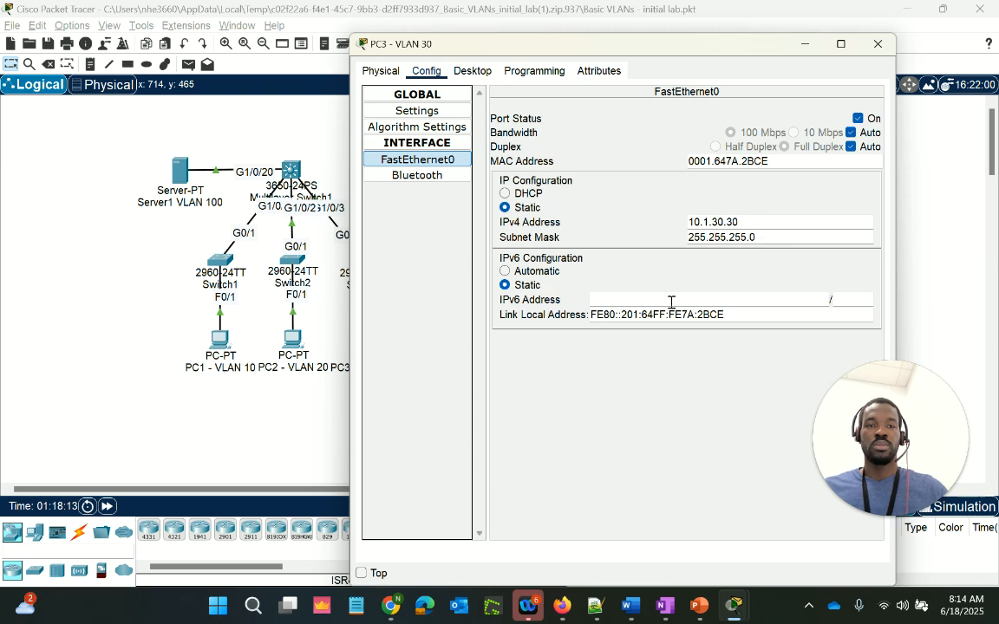
click(590, 445)
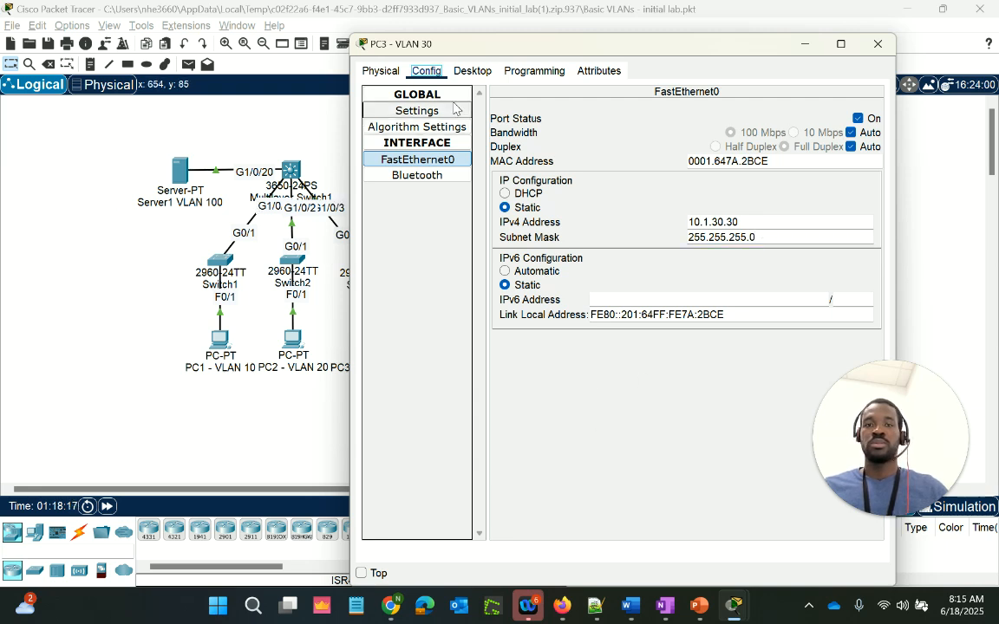
Step: Run ipconfig in PC3's command prompt to check its IP settings
click(472, 70)
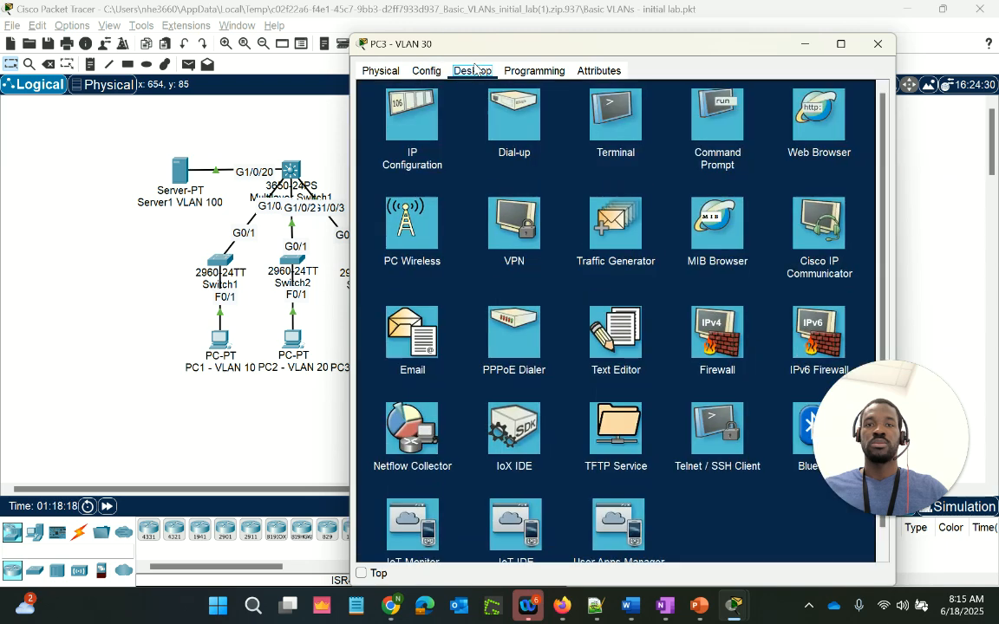
click(724, 121)
text(ipconfig)
key(Return)
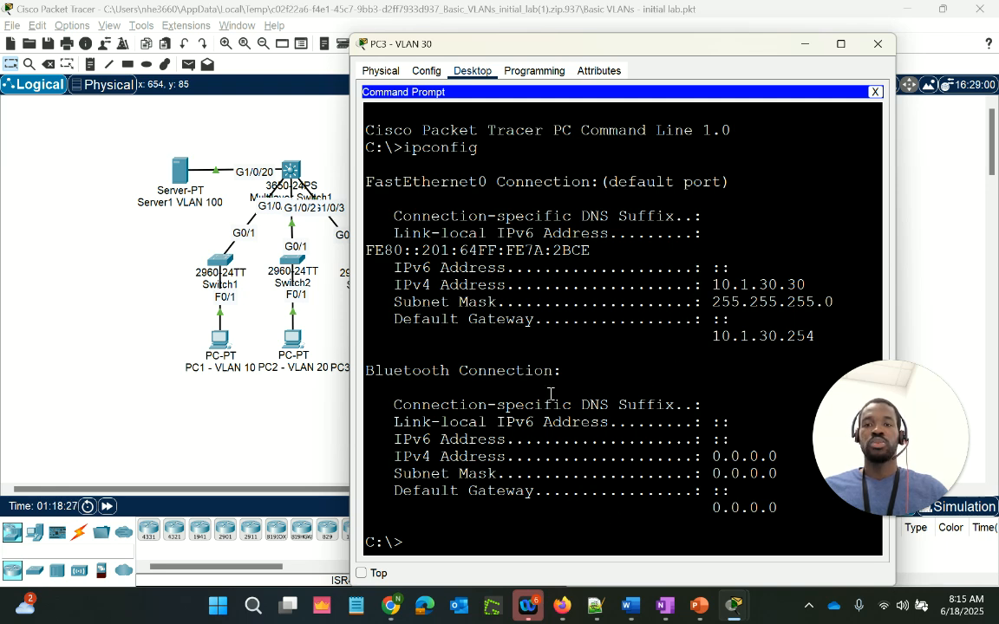
Step: Open Server1's configuration and set its static IPv4 default gateway to 10.1.100.254
click(170, 156)
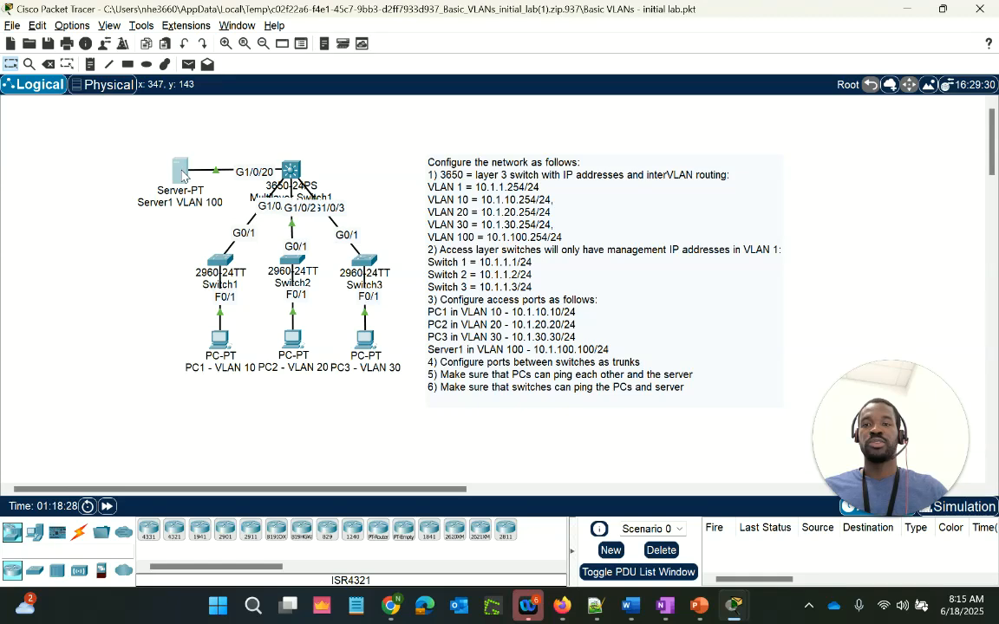
click(181, 174)
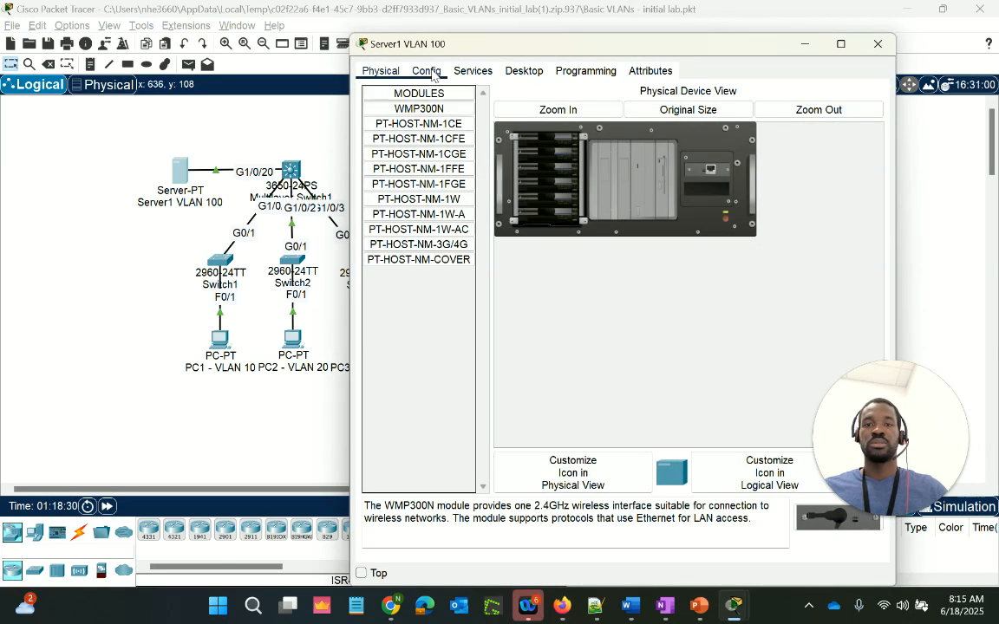
click(428, 72)
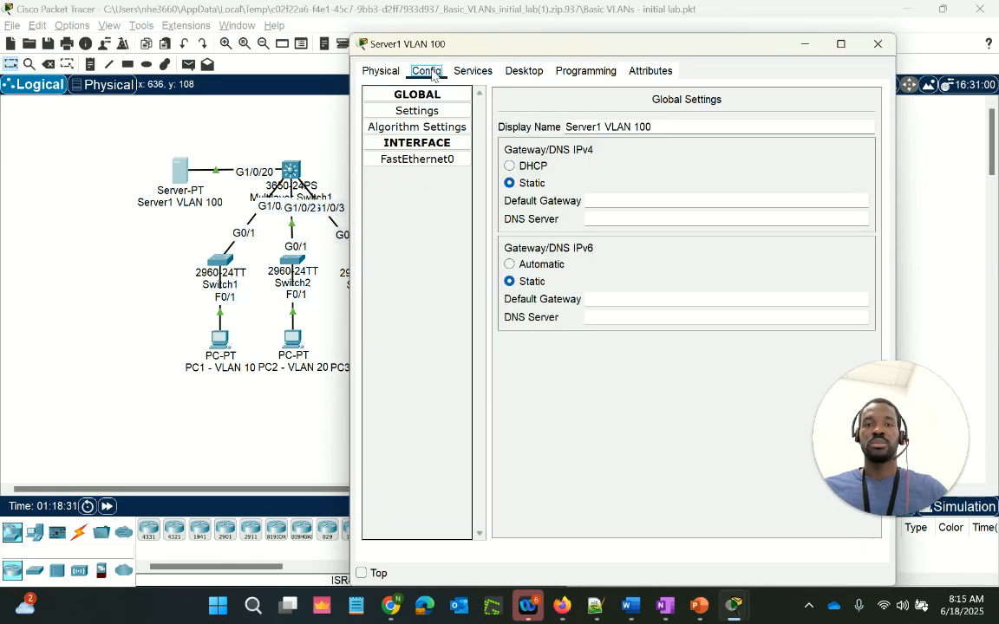
click(676, 205)
text(10.1.100.254)
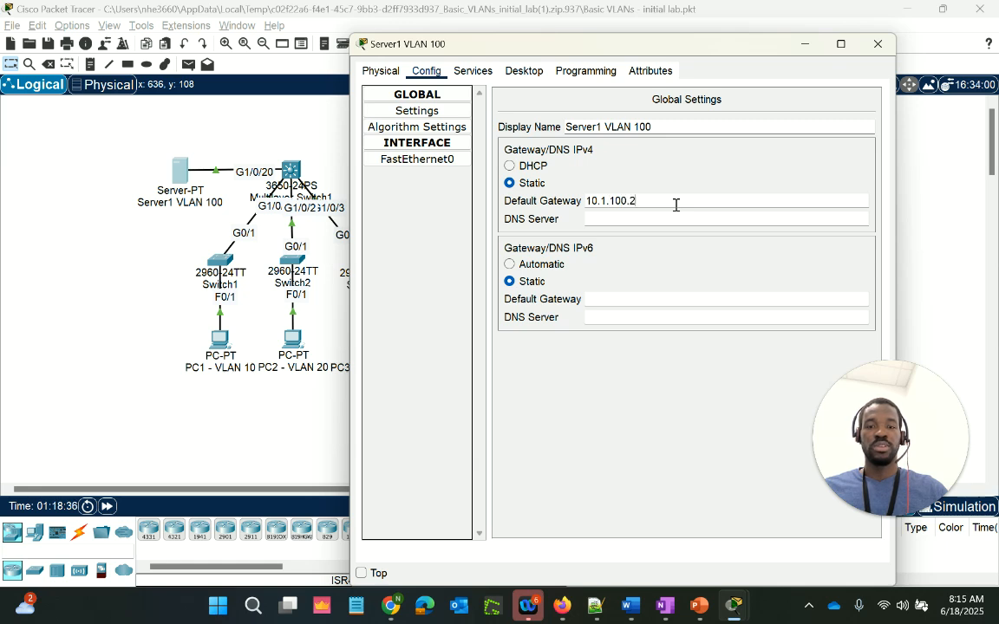
Step: Set the IPv4 address of Server1's FastEthernet0 interface to 10.1.100.100
click(431, 163)
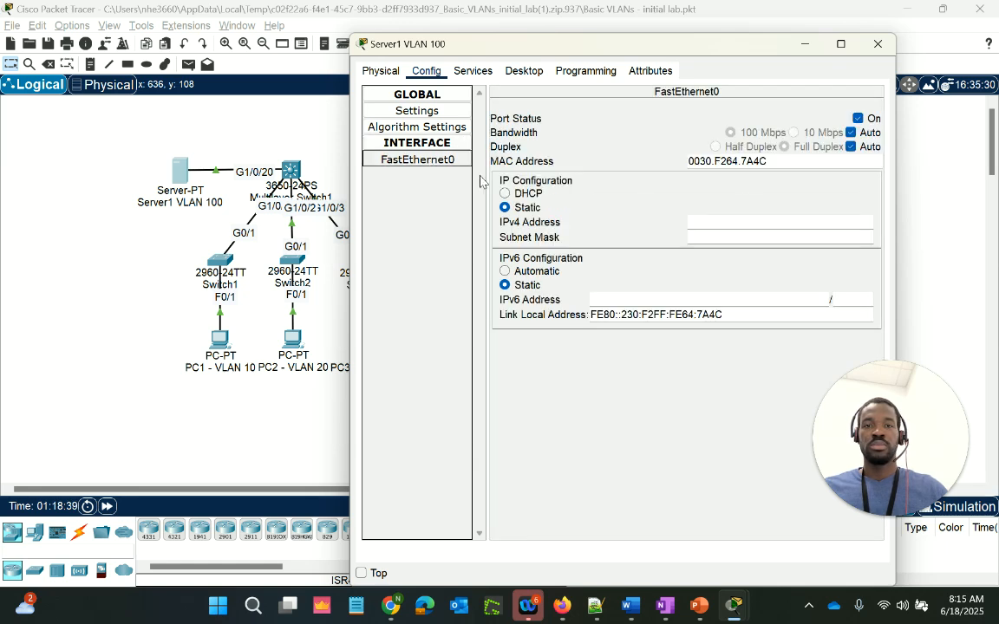
click(799, 223)
text(10.1.10)
key(BackSpace)
text(.10)
text(11)
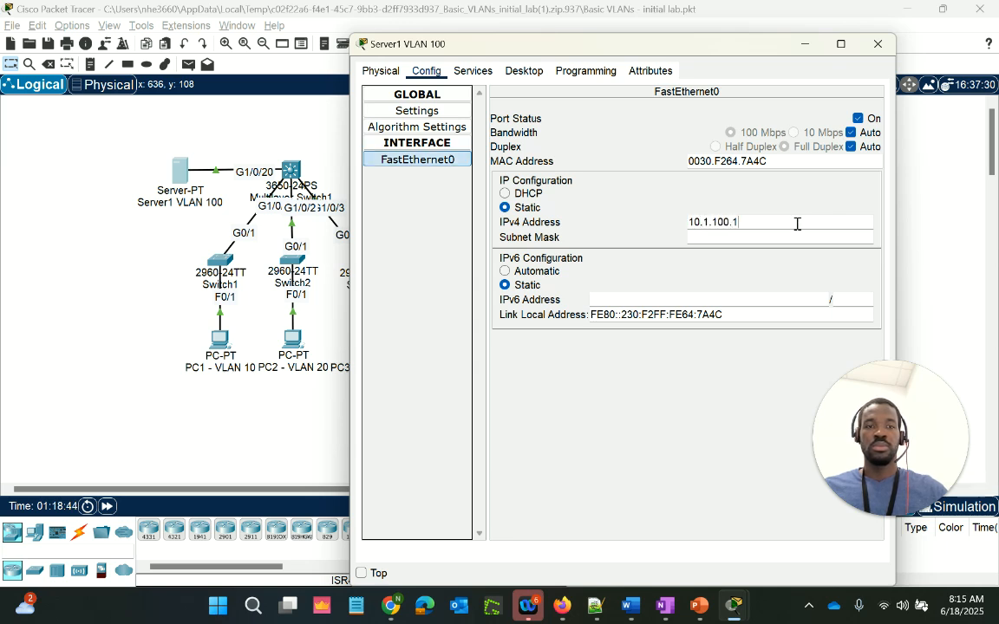
key(BackSpace)
text(00)
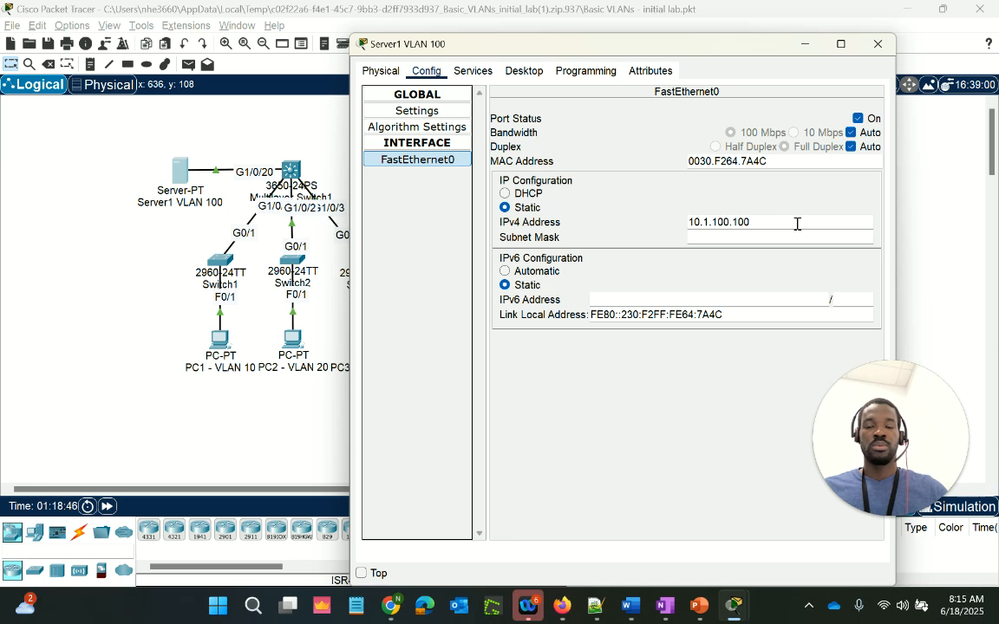
Step: Set the subnet mask of Server1's FastEthernet0 interface to 255.255.255.0
key(Tab)
key(End)
key(BackSpace)
key(BackSpace)
key(BackSpace)
key(BackSpace)
key(BackSpace)
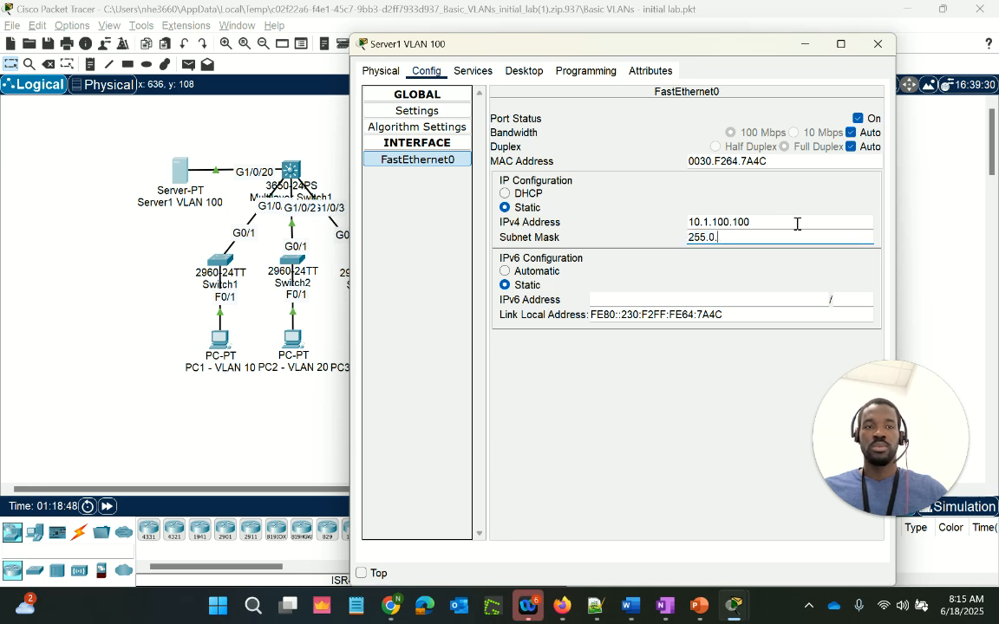
text(255/2)
key(BackSpace)
key(BackSpace)
text(.255.)
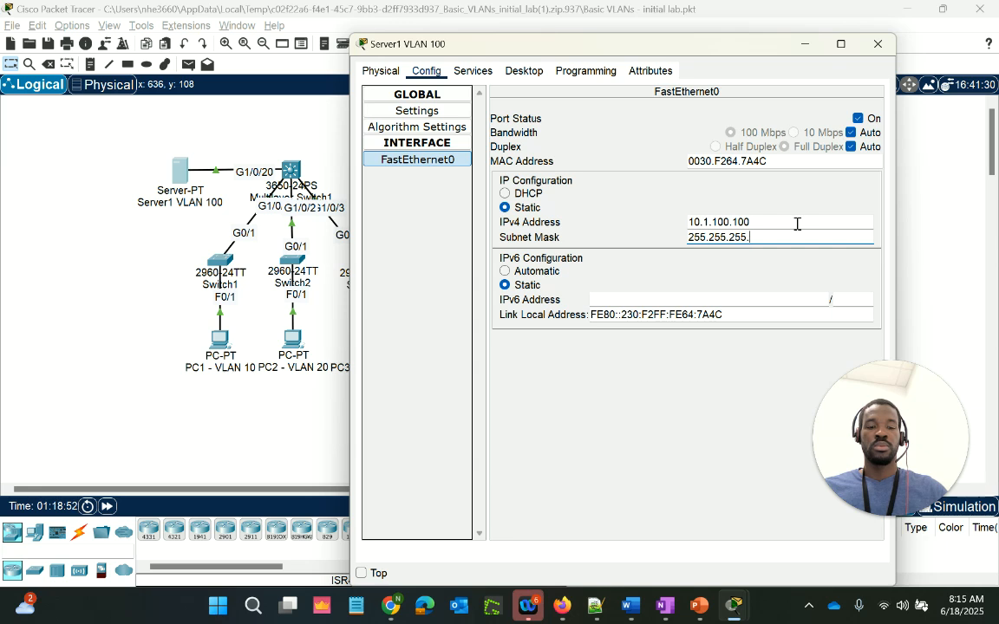
click(728, 404)
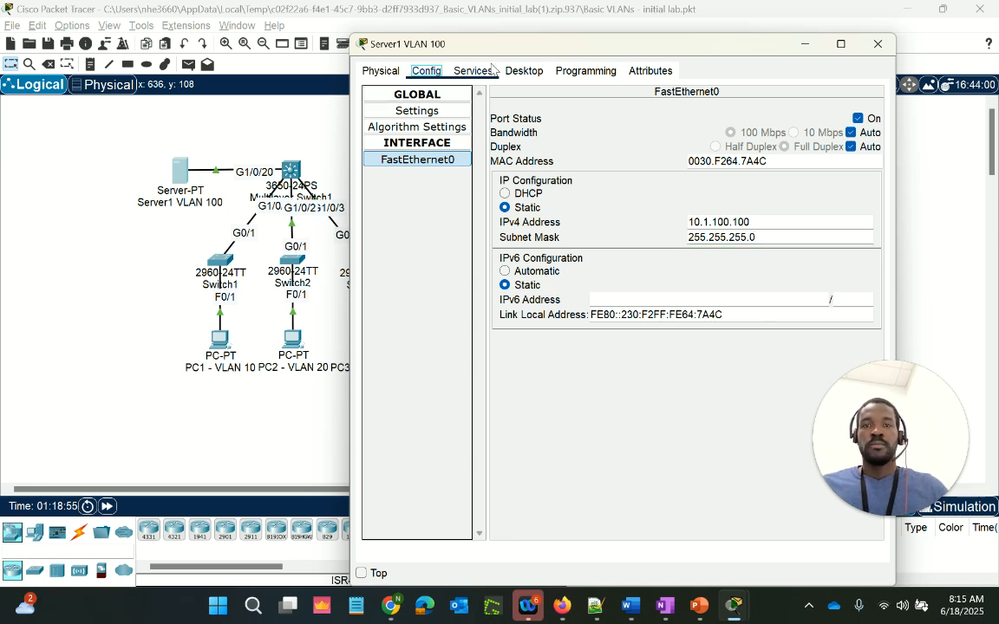
Step: Run ipconfig in Server1's command prompt to check its IP settings
click(488, 70)
click(523, 71)
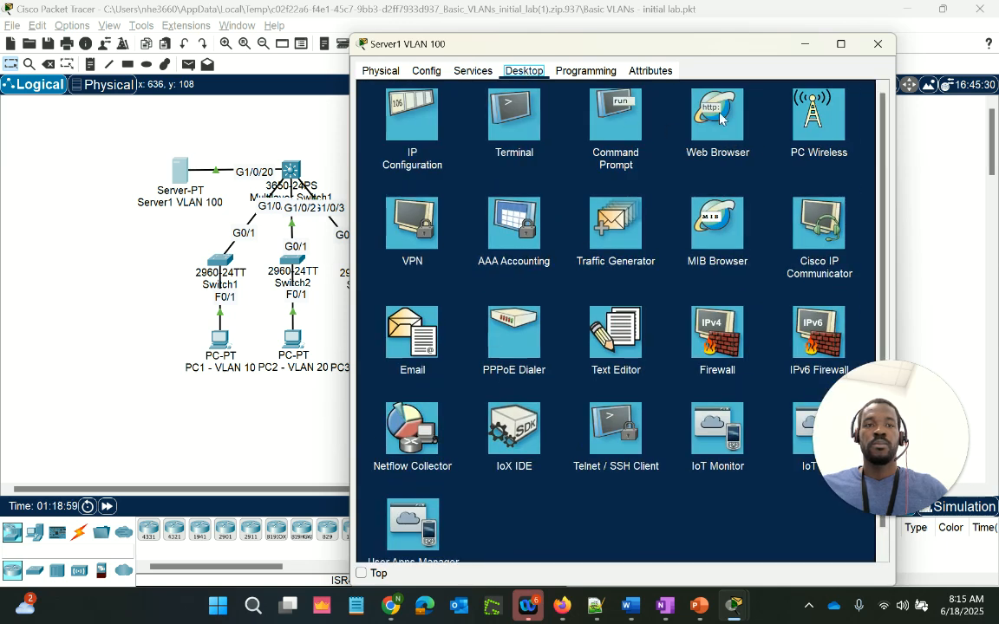
click(616, 111)
text(ipconf)
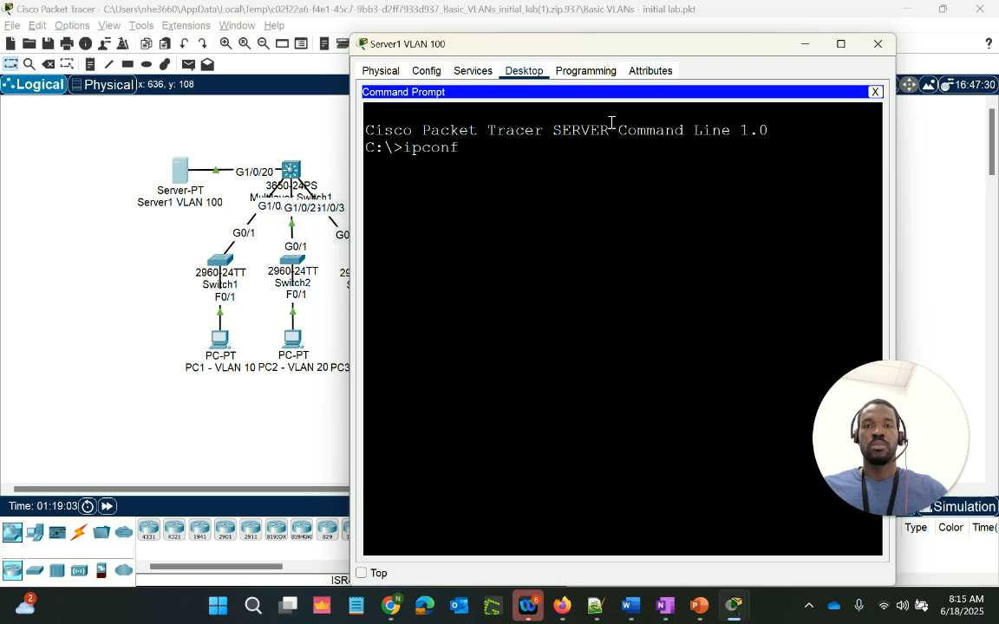
text(ig)
key(Return)
key(Return)
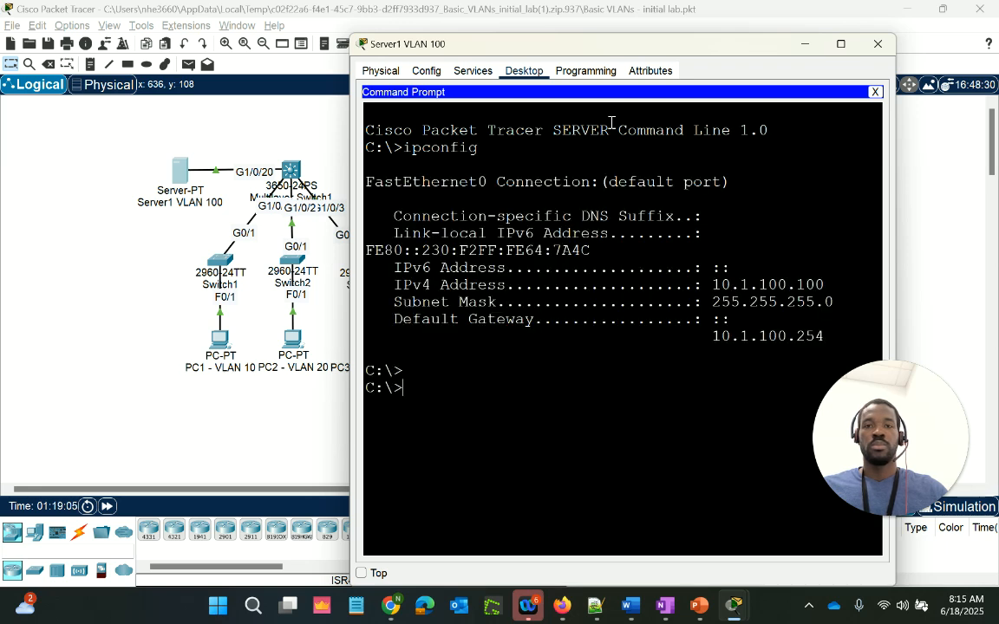